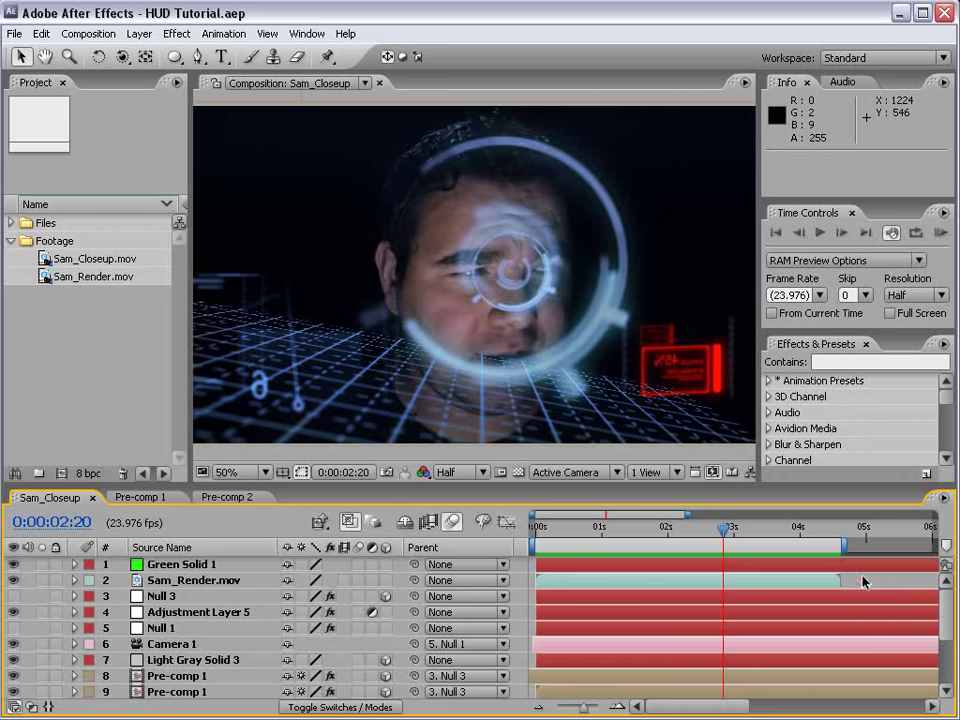
Preview the finished Sam_Closeup composition and examine its HUD animation at several points in time.
key(KP_0)
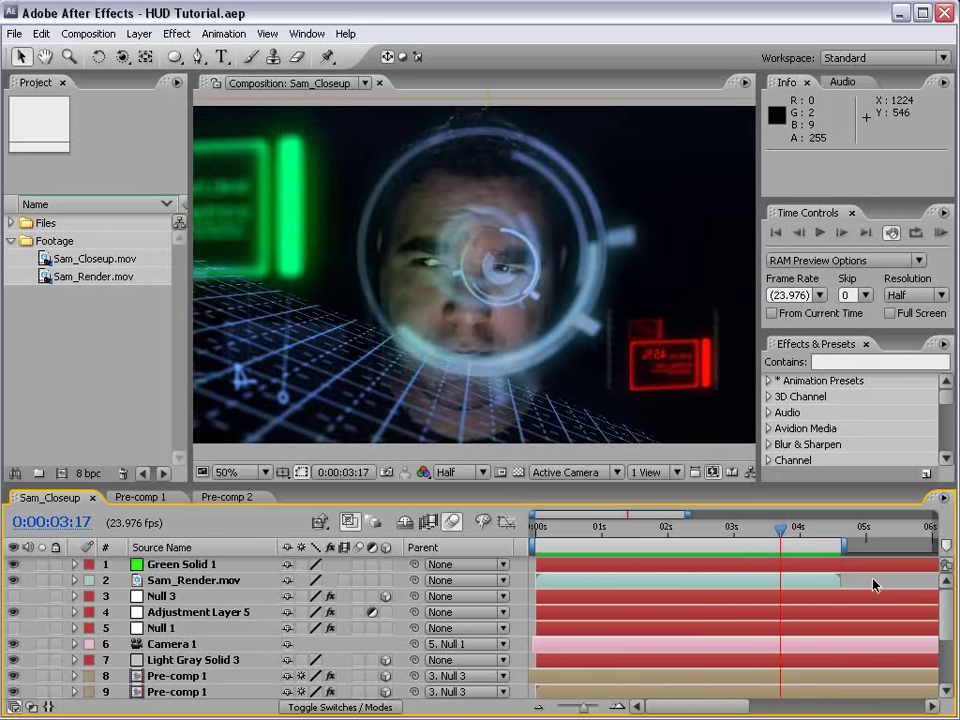
drag(770, 548, 537, 555)
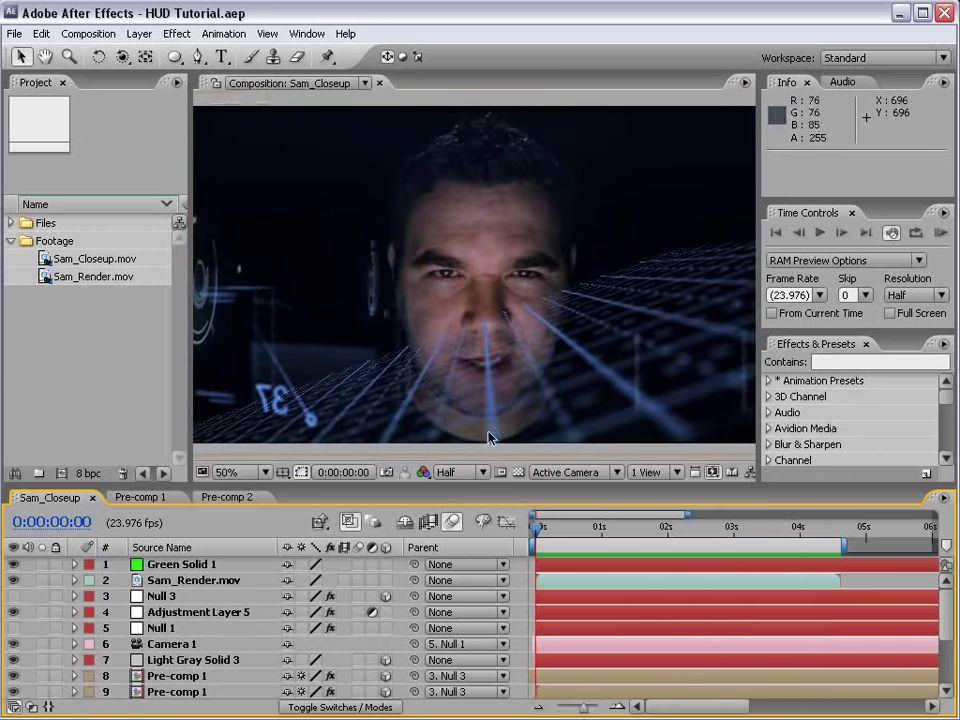
drag(549, 536, 779, 563)
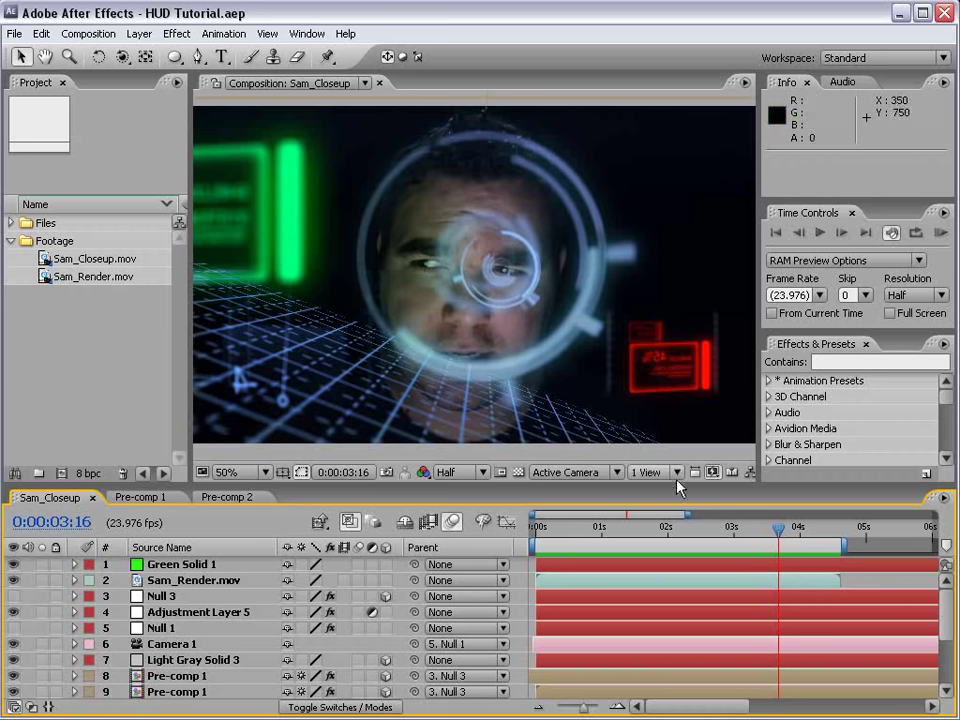
drag(760, 540, 652, 563)
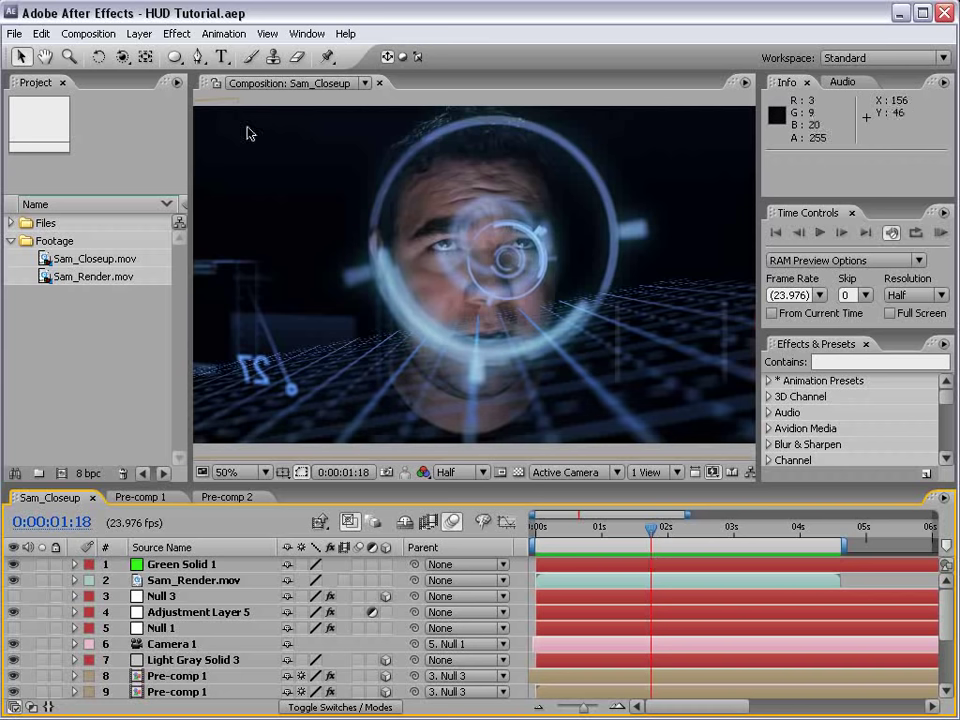
Create a composition named HUD at 640 by 360 pixels, 23.976 fps, lasting 0:00:05:00.
click(87, 33)
click(96, 56)
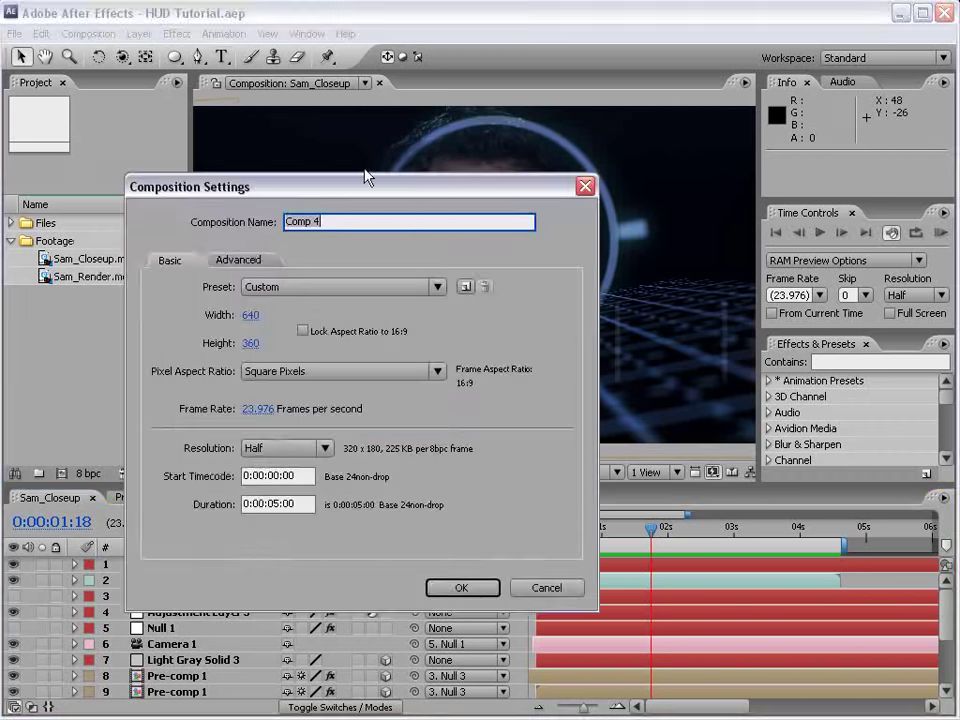
drag(365, 176, 403, 162)
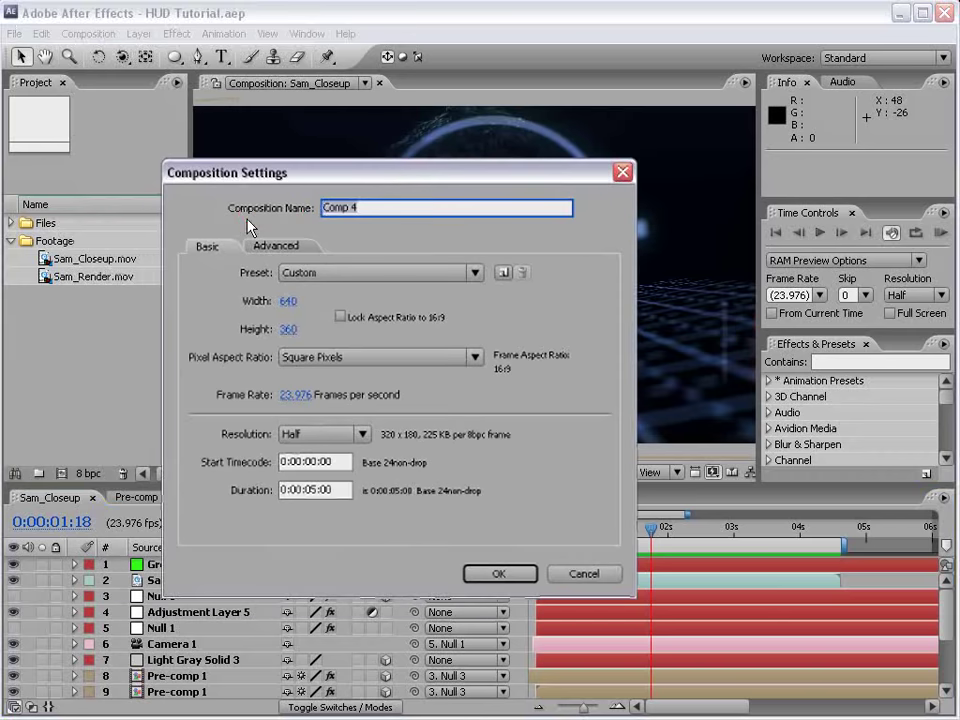
text(HUD)
click(313, 490)
click(498, 574)
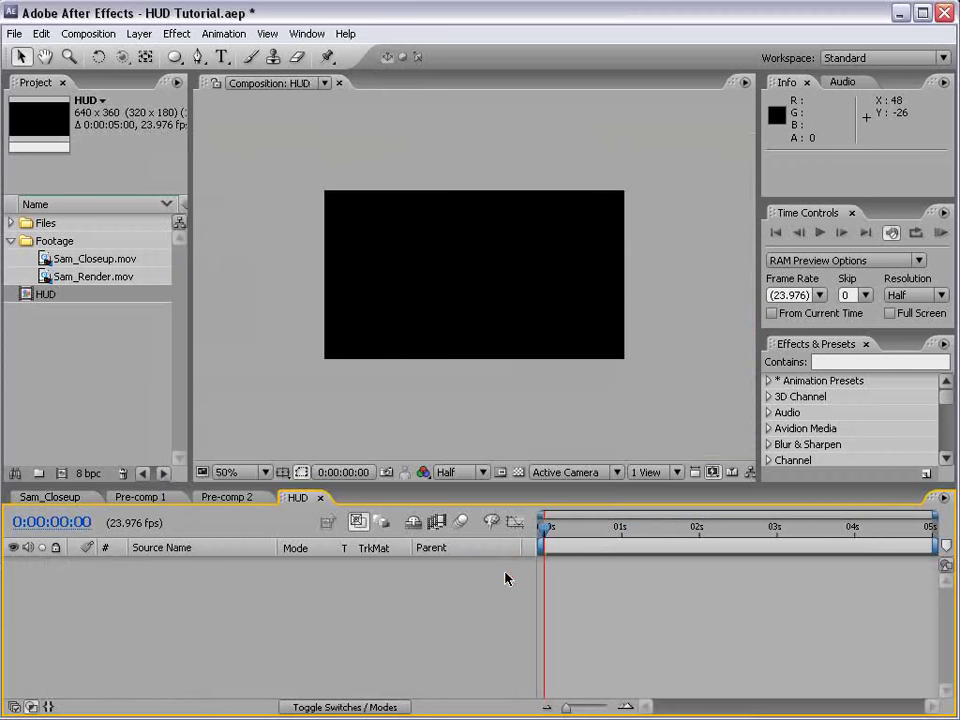
Place Sam_Closeup.mov in the HUD composition and scale it down to slightly larger than the frame, ending at time 0:00:00:15.
click(80, 276)
drag(81, 258, 480, 281)
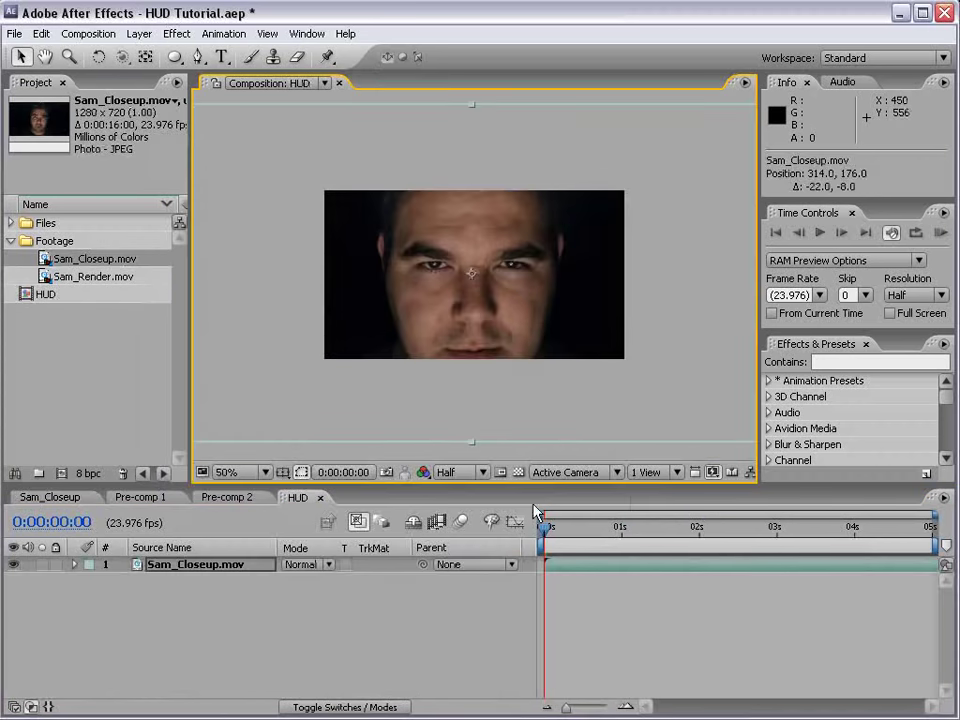
drag(562, 541, 901, 566)
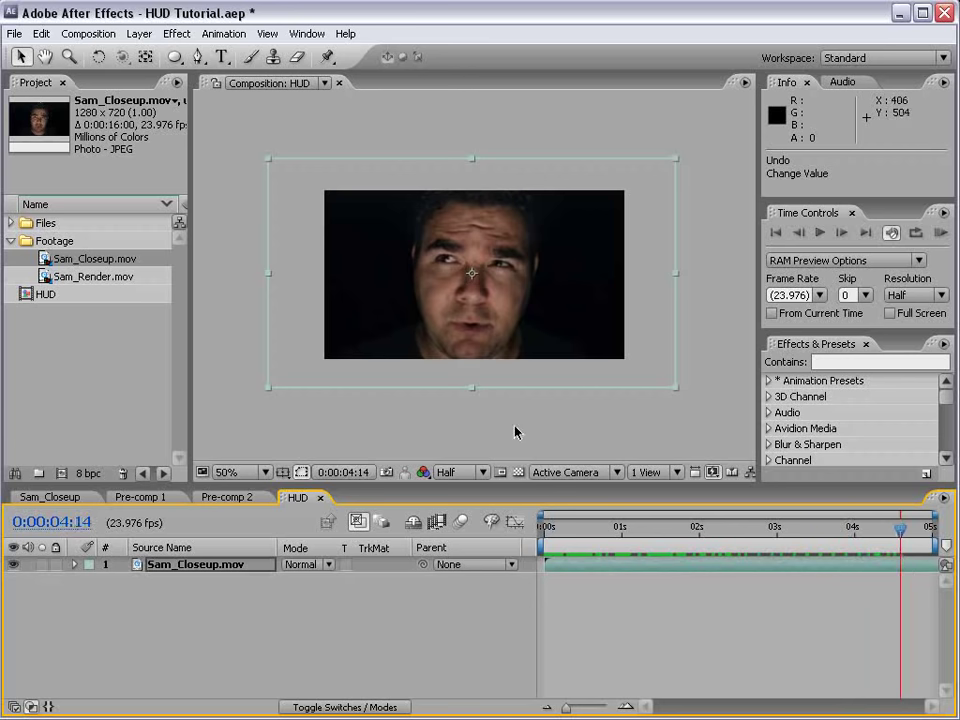
drag(677, 387, 656, 376)
drag(606, 536, 593, 540)
click(570, 630)
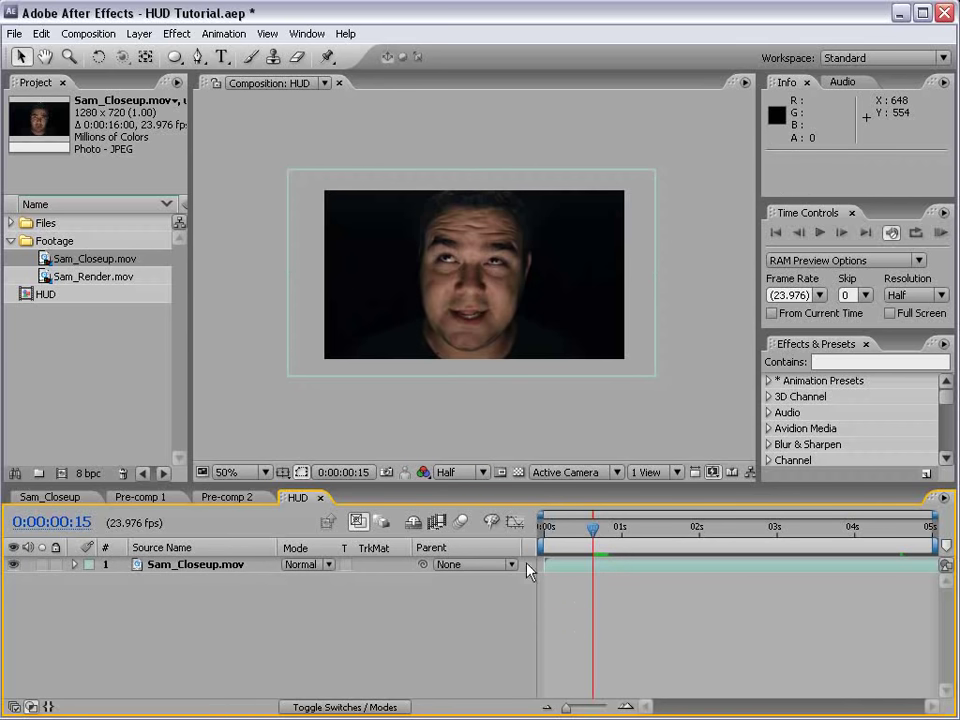
Begin a new solid layer in the HUD composition and set its color to white (FFFFFF).
click(139, 33)
click(146, 53)
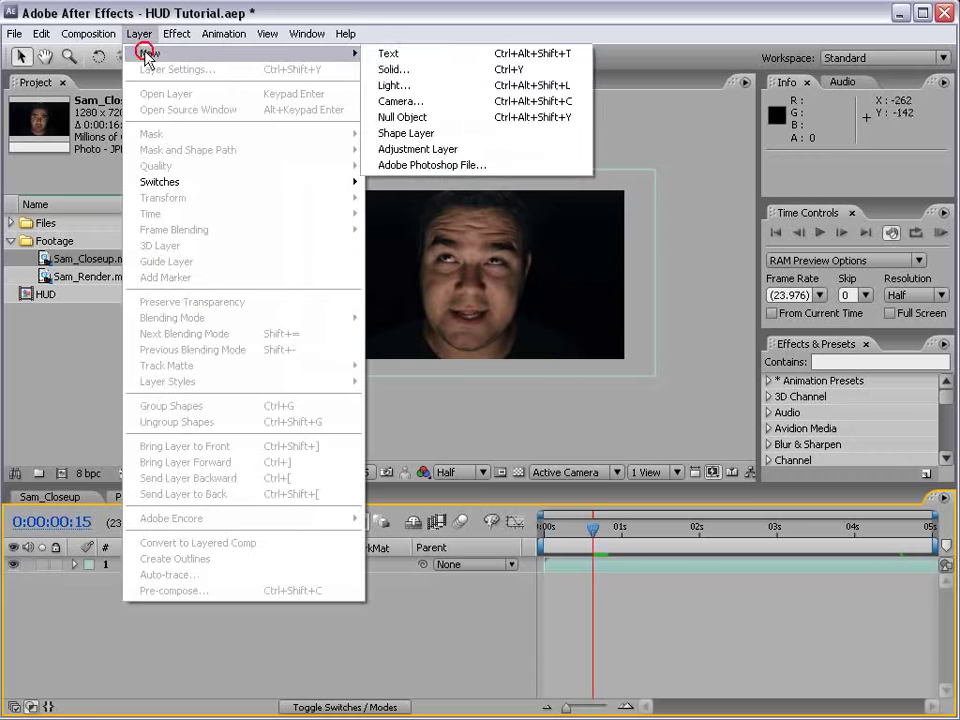
click(463, 72)
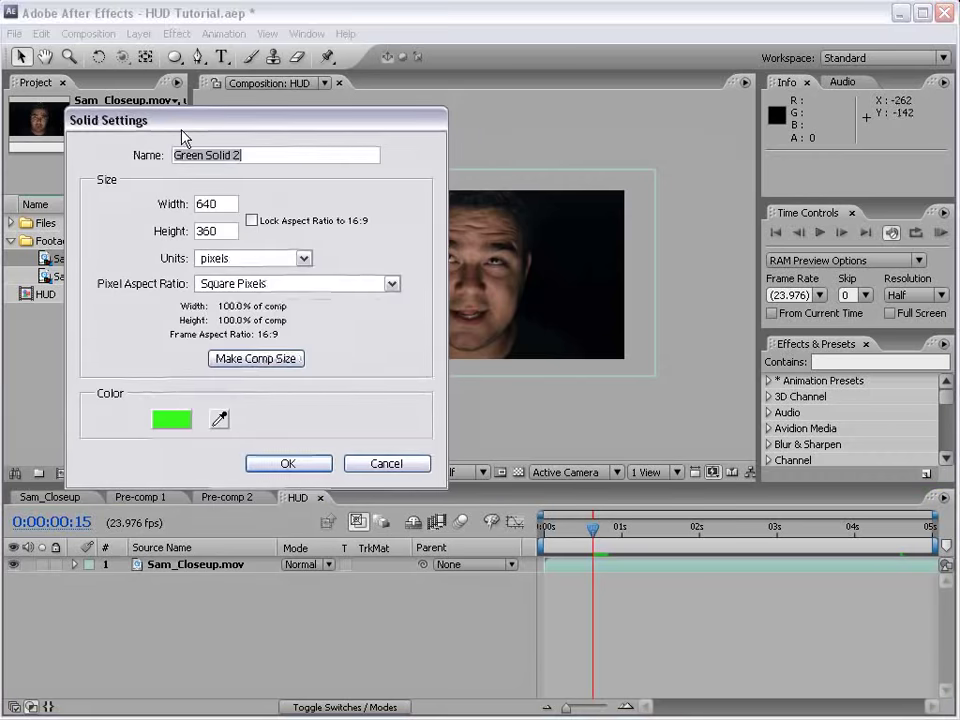
click(175, 416)
click(234, 461)
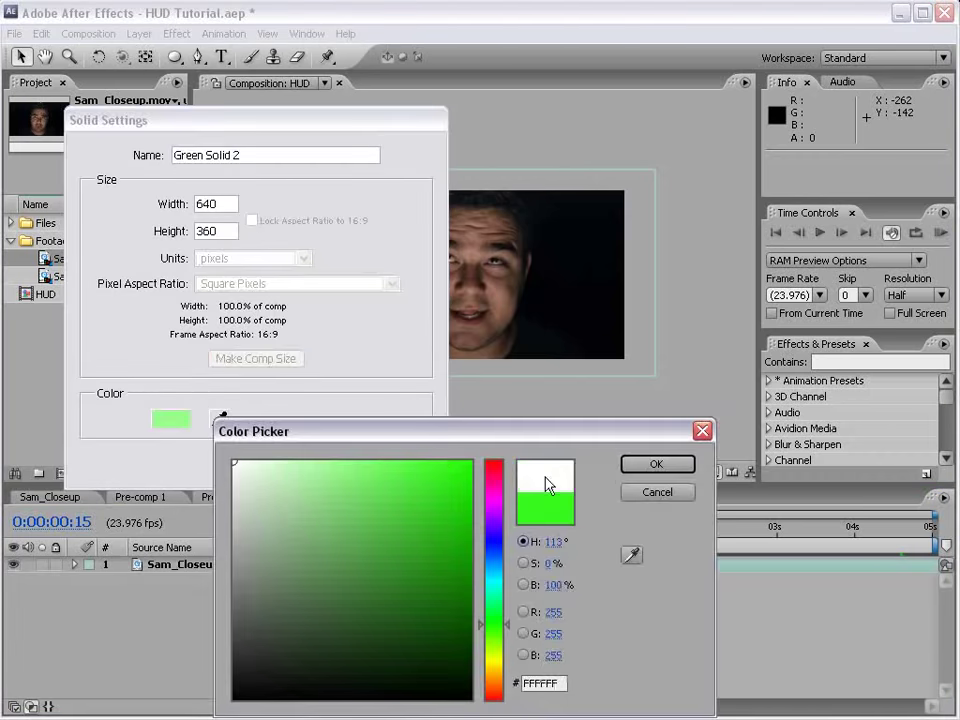
click(645, 466)
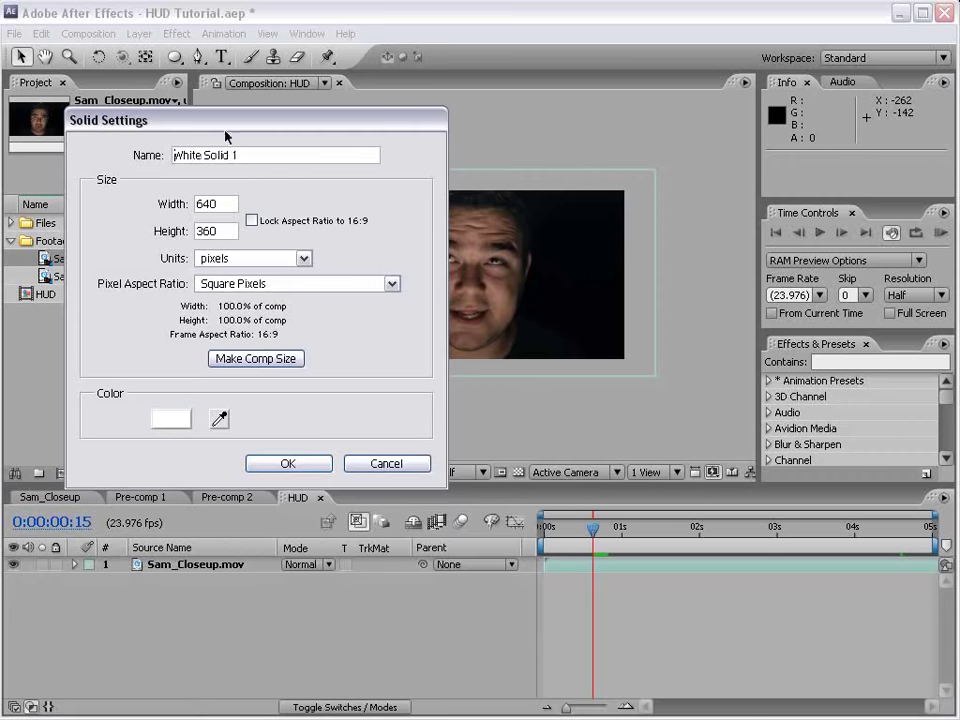
Set the new solid's width to 360 pixels so it is square, and create it.
drag(251, 130, 351, 387)
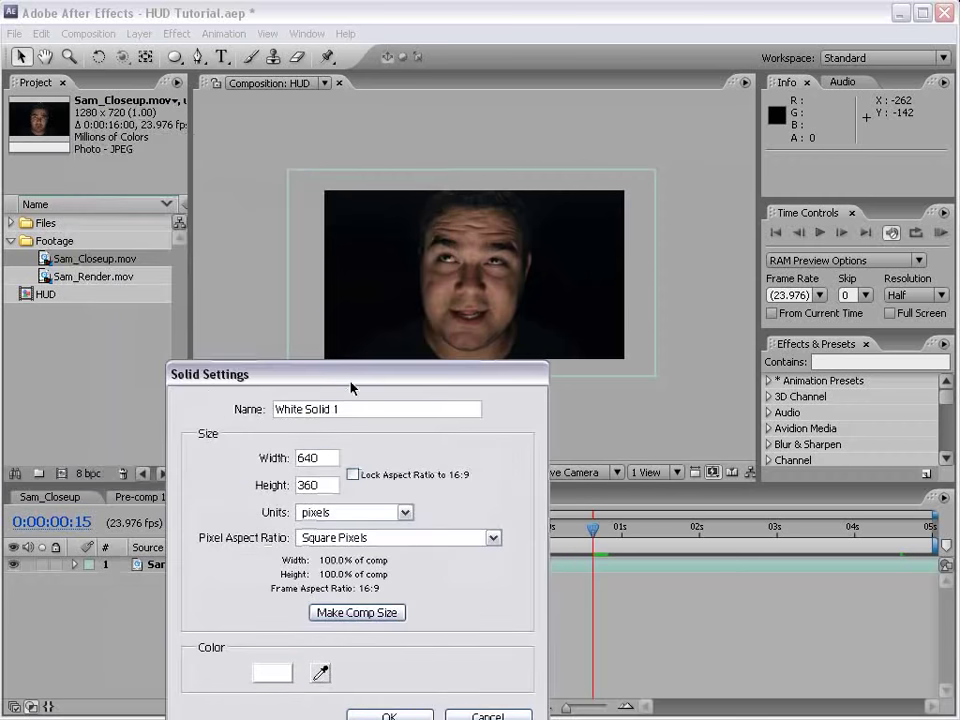
double_click(318, 458)
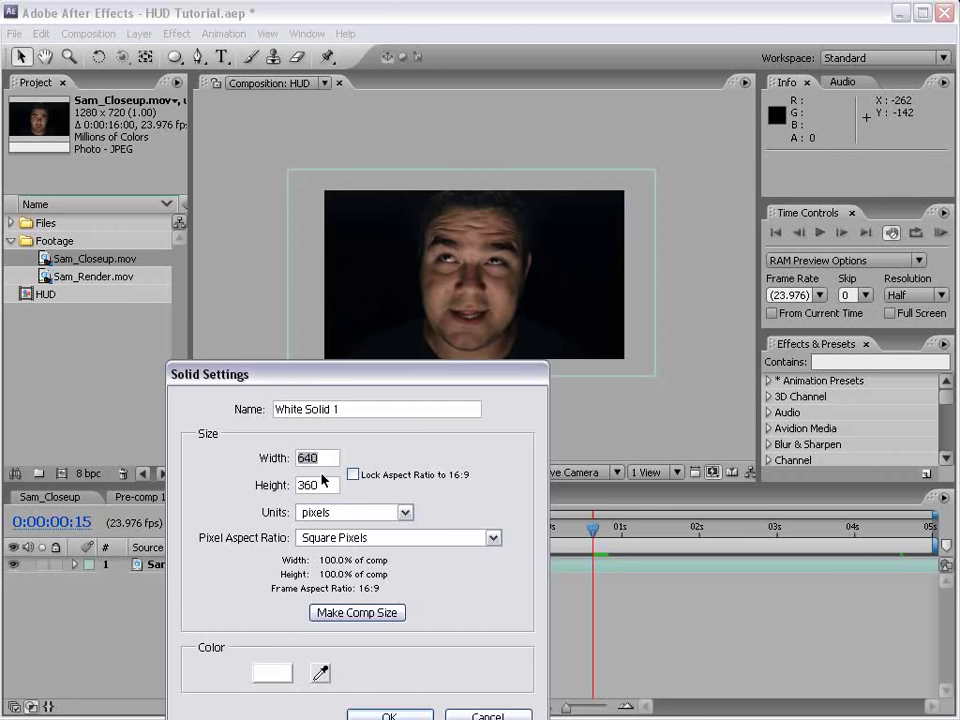
click(246, 456)
text(360)
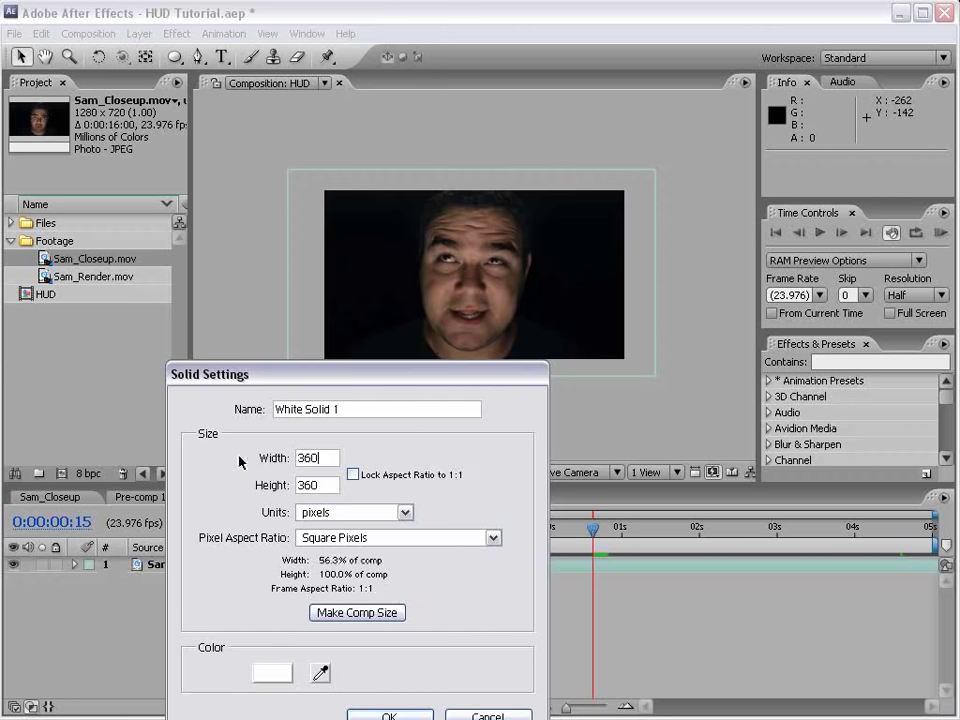
drag(348, 380, 348, 284)
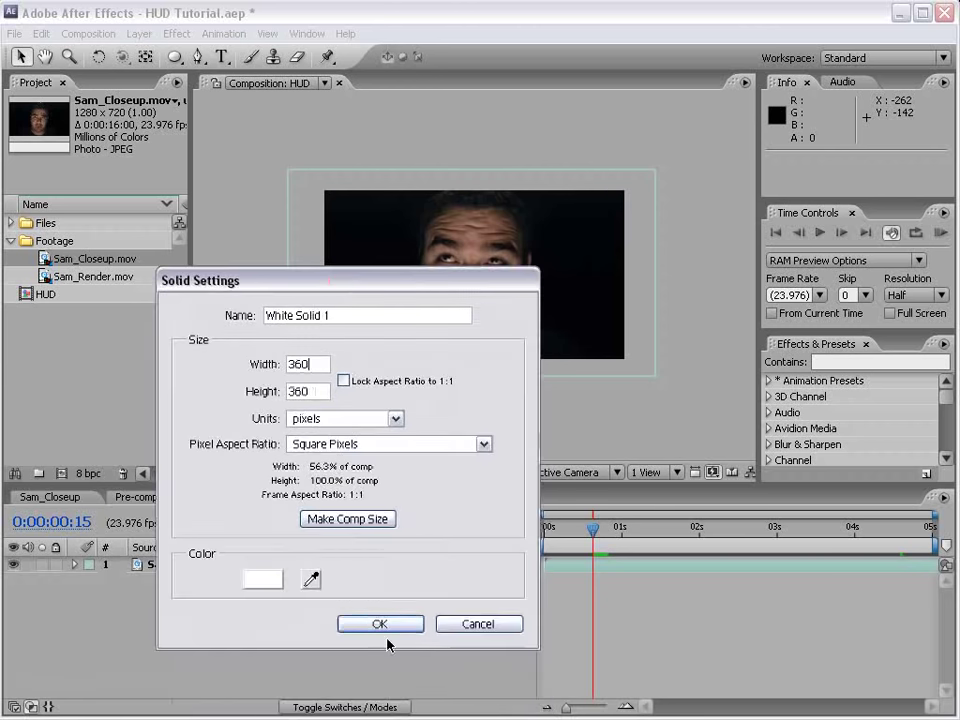
click(386, 624)
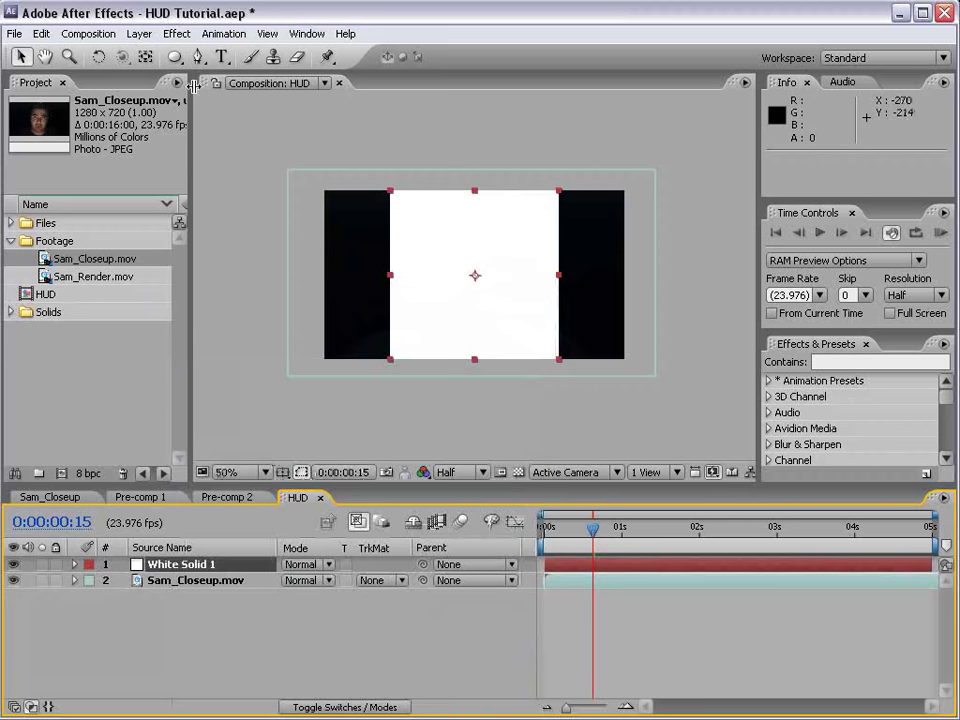
Add an elliptical mask filling the whole white solid and duplicate that mask on the same layer.
click(175, 58)
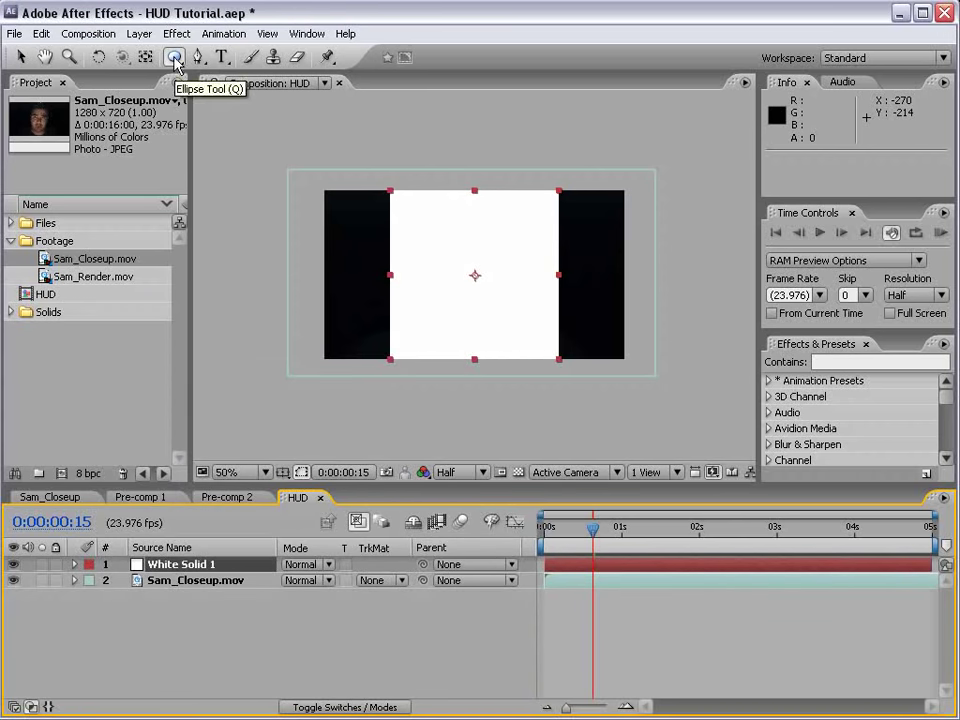
double_click(175, 58)
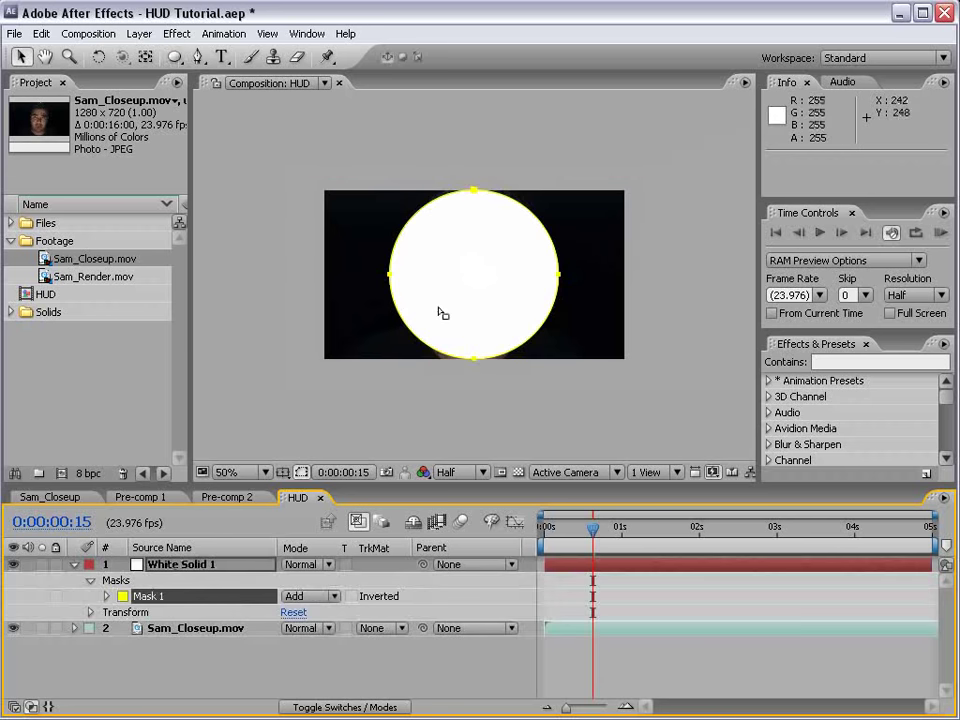
click(178, 566)
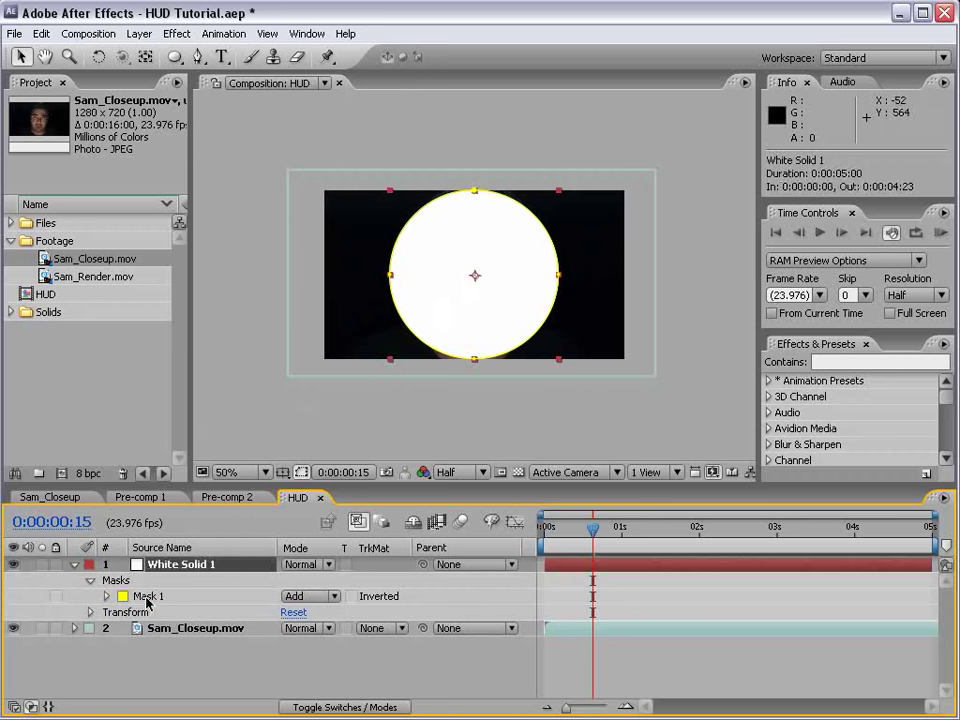
click(150, 596)
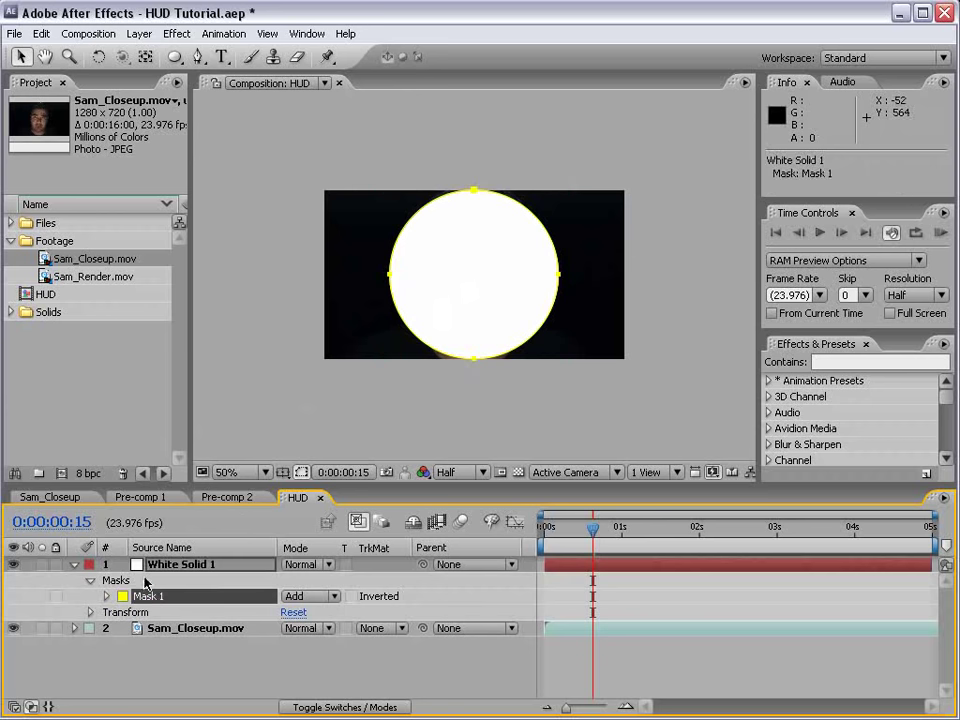
click(40, 33)
click(67, 198)
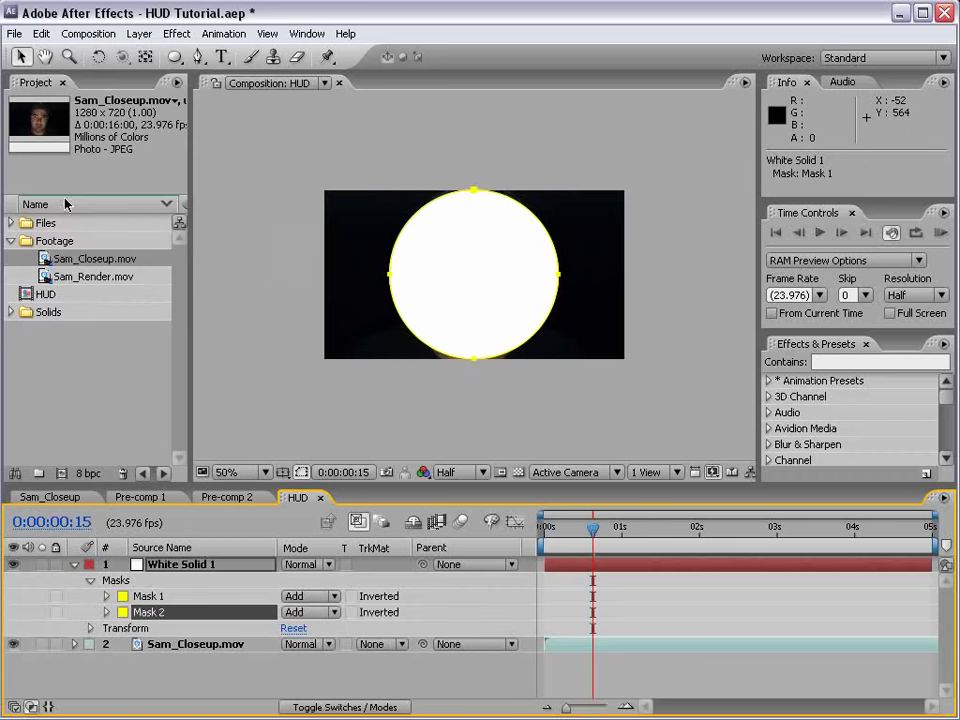
Enlarge the timeline area, reveal Mask 2's properties and set its mask mode to Subtract.
drag(158, 487, 156, 395)
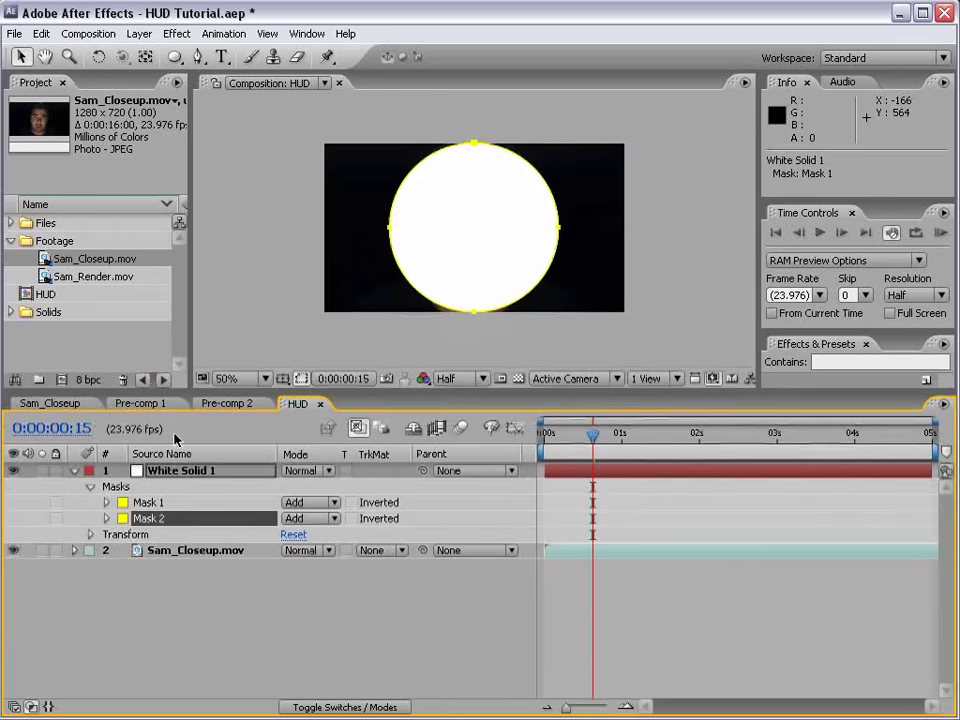
click(106, 518)
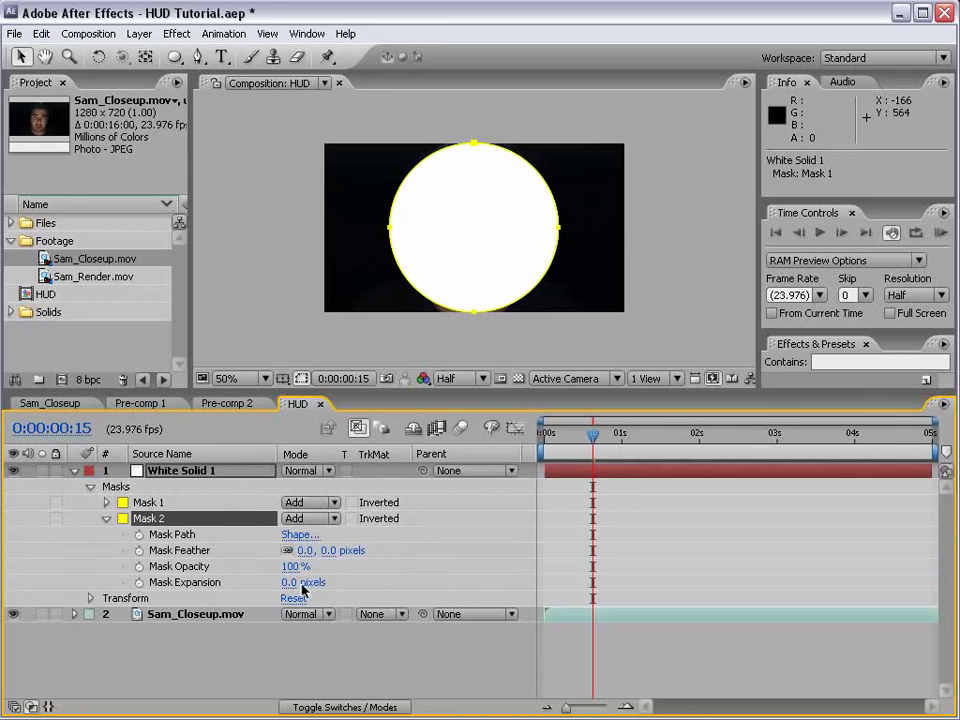
click(319, 519)
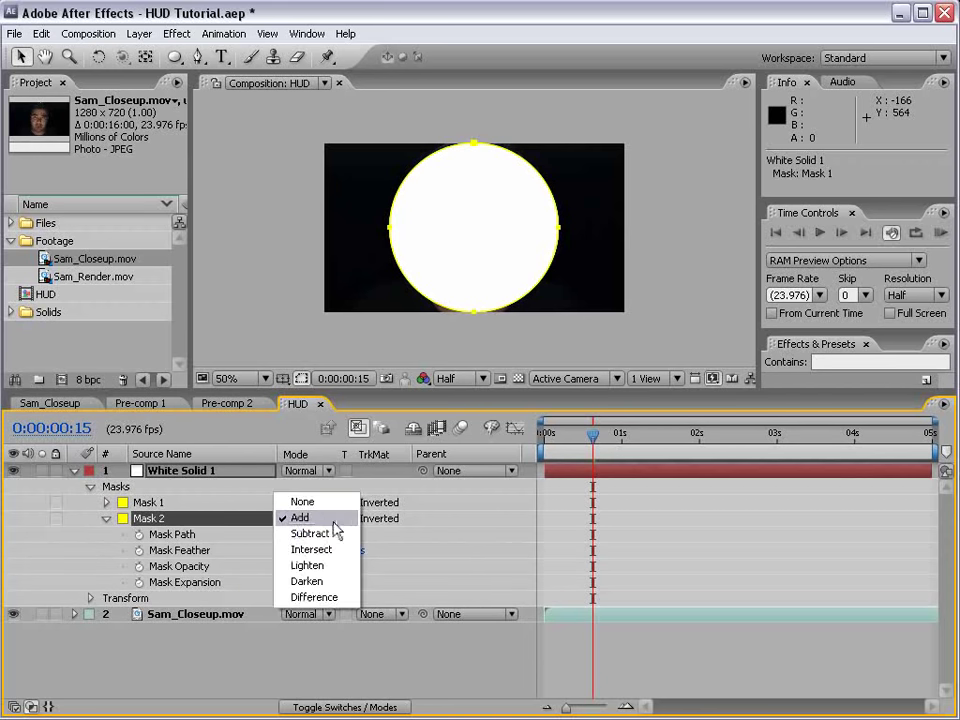
click(314, 534)
Set Mask 2's expansion to -15 pixels to turn the white solid into a thin ring.
click(160, 504)
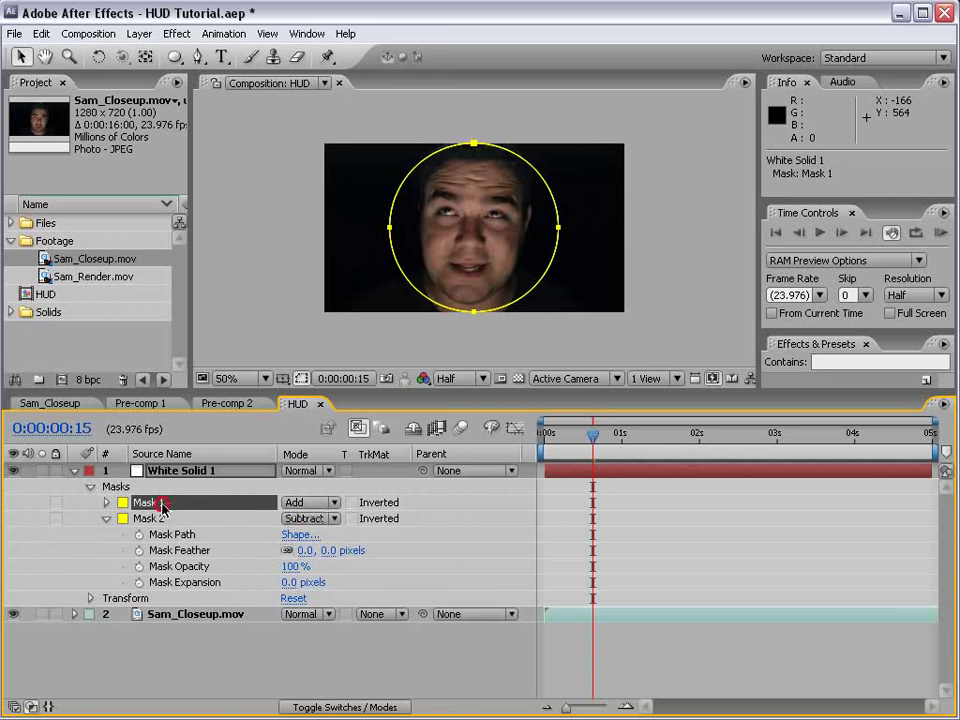
click(152, 518)
click(150, 504)
click(158, 519)
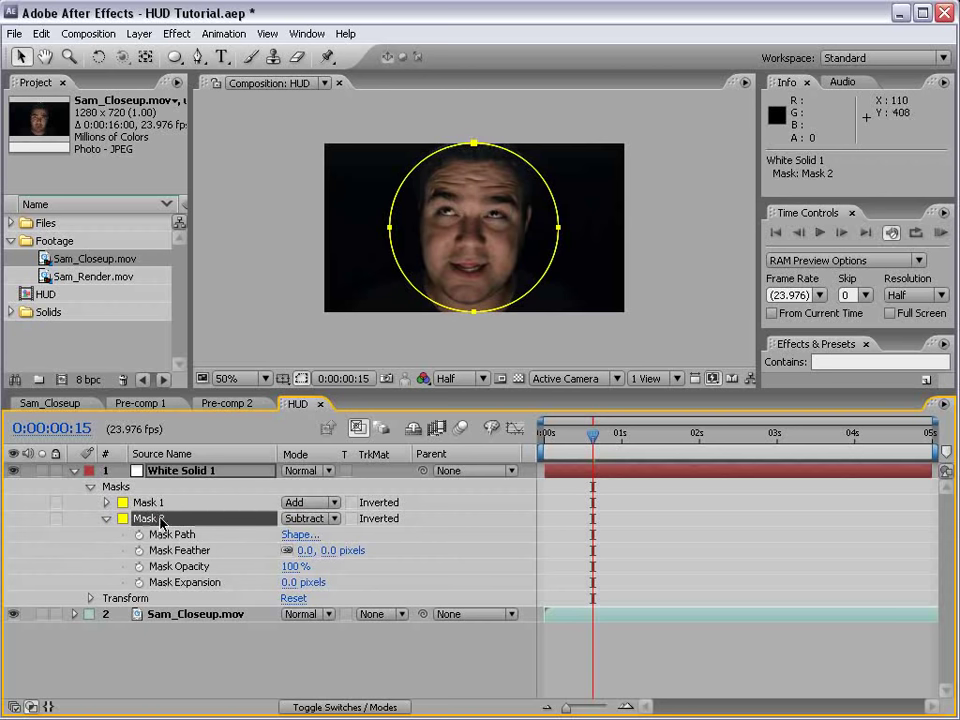
click(160, 518)
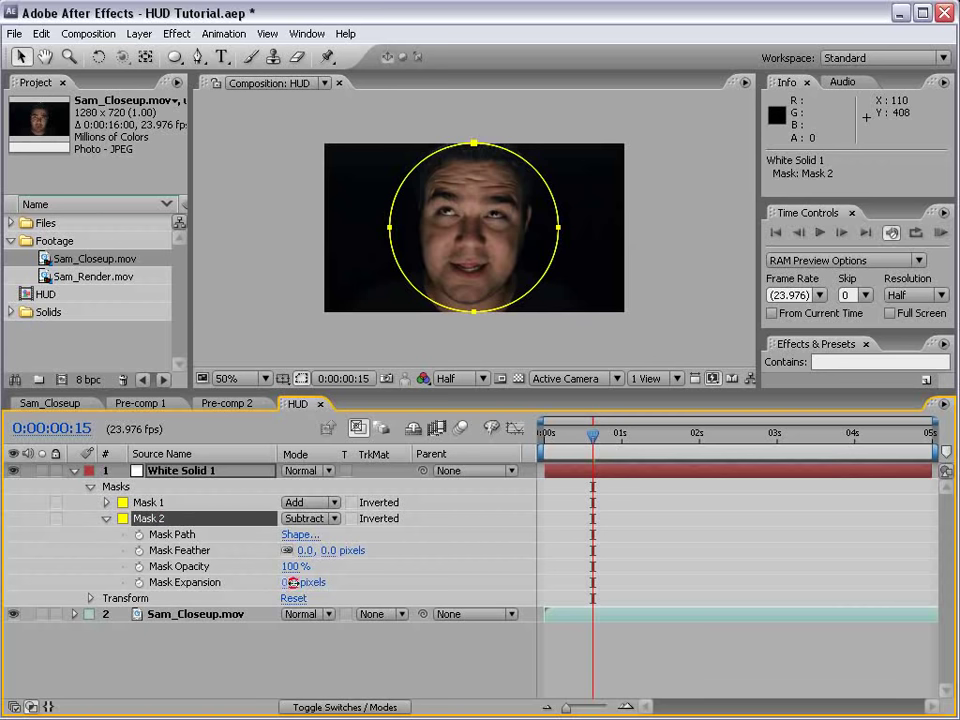
drag(290, 582, 262, 582)
click(505, 97)
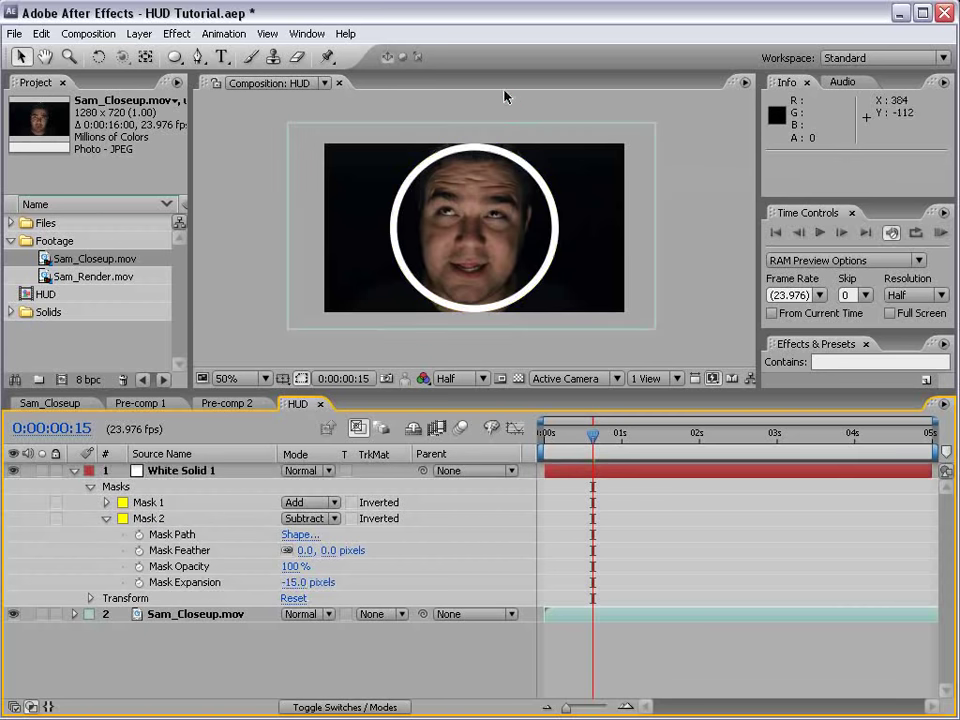
click(594, 475)
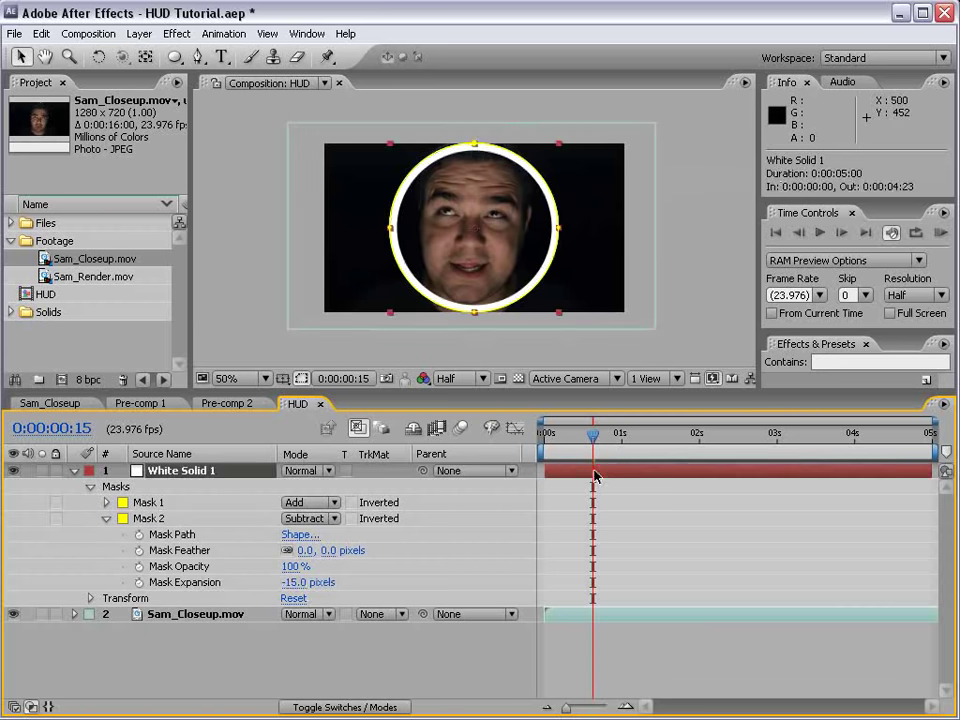
scroll(510, 242, up, 2)
scroll(574, 386, down, 2)
click(428, 652)
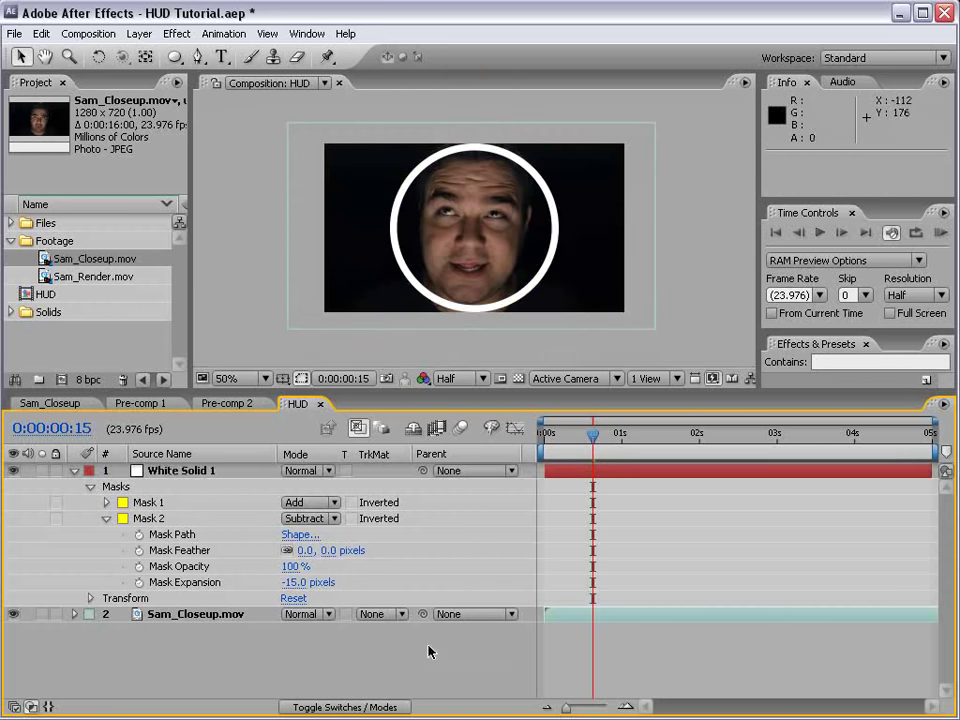
Draw a closed Pen mask on White Solid 1 from the ring's centre around its left side, and set Mask 3's mode to Subtract.
click(199, 57)
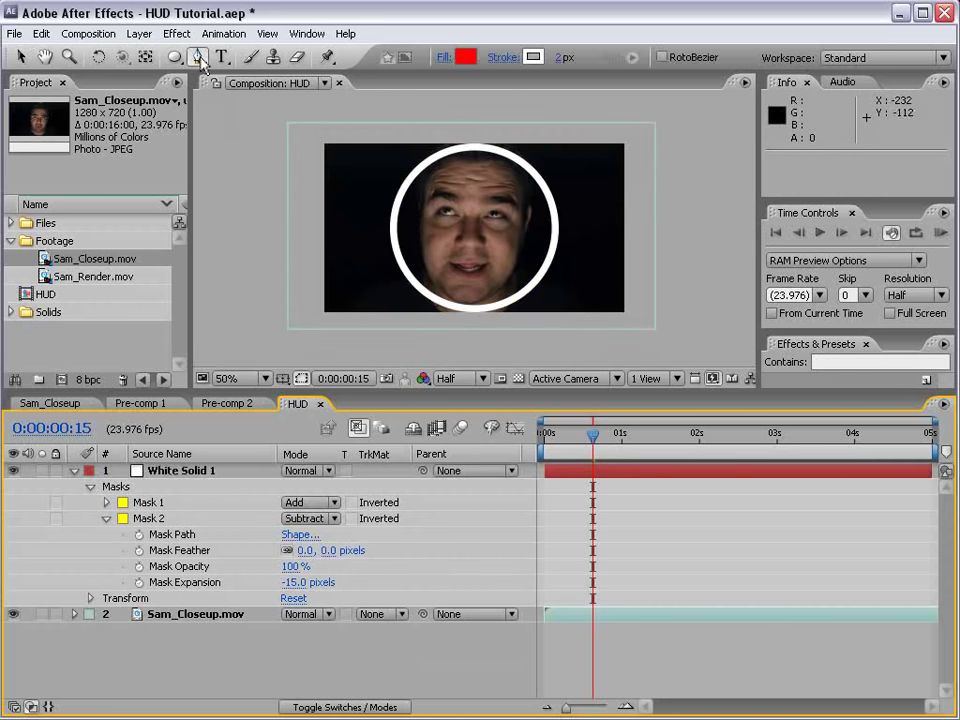
click(194, 476)
scroll(475, 236, up, 2)
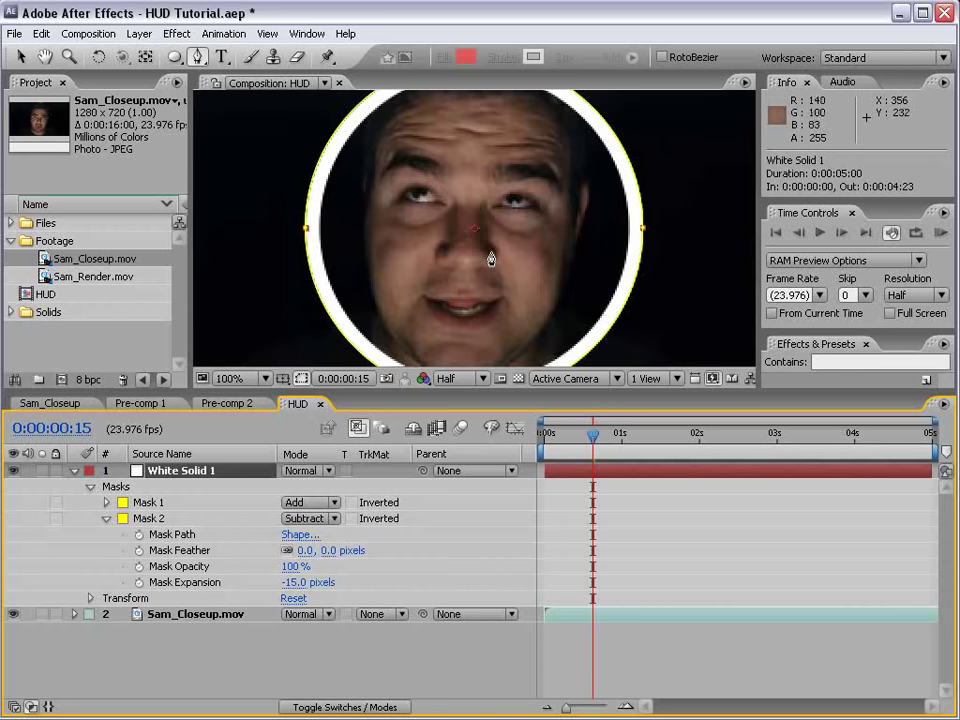
click(473, 230)
scroll(523, 281, down, 2)
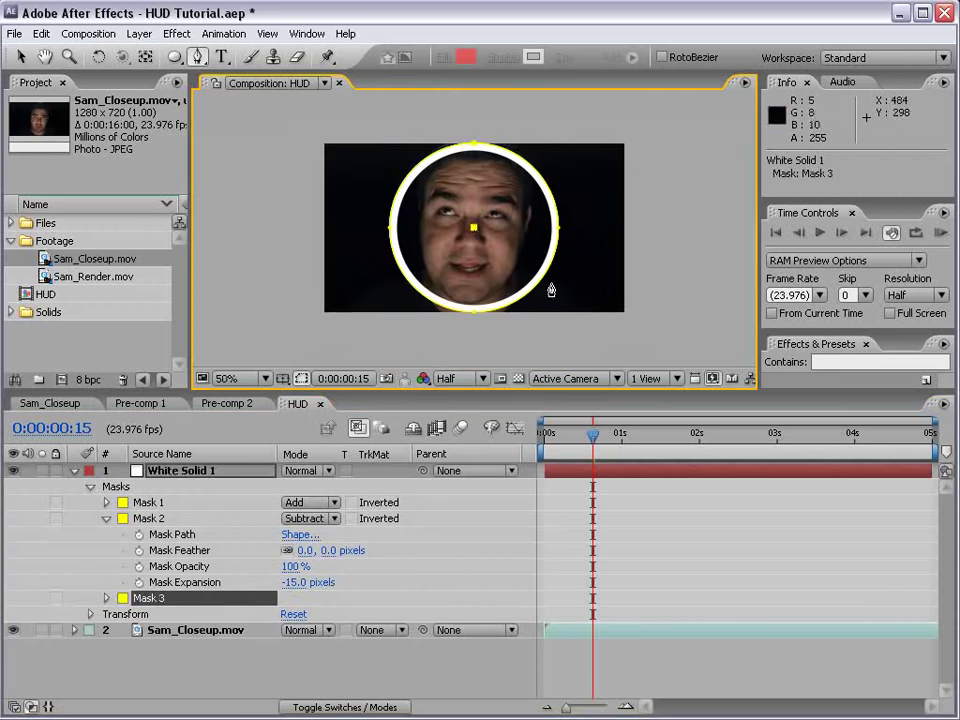
click(332, 350)
click(268, 117)
click(451, 118)
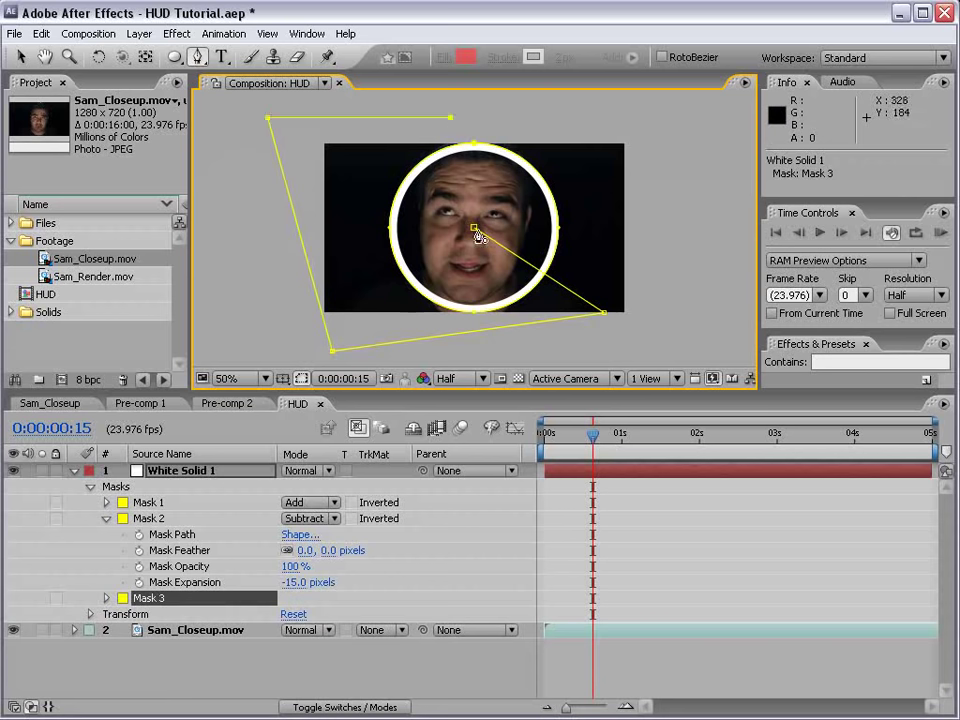
click(473, 230)
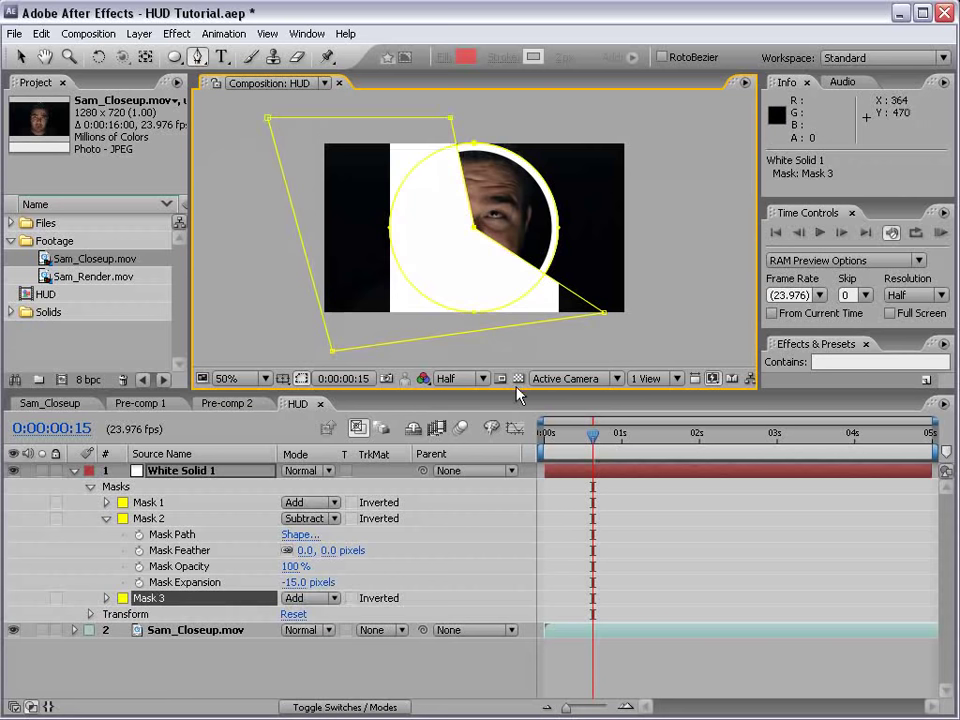
click(308, 598)
click(318, 613)
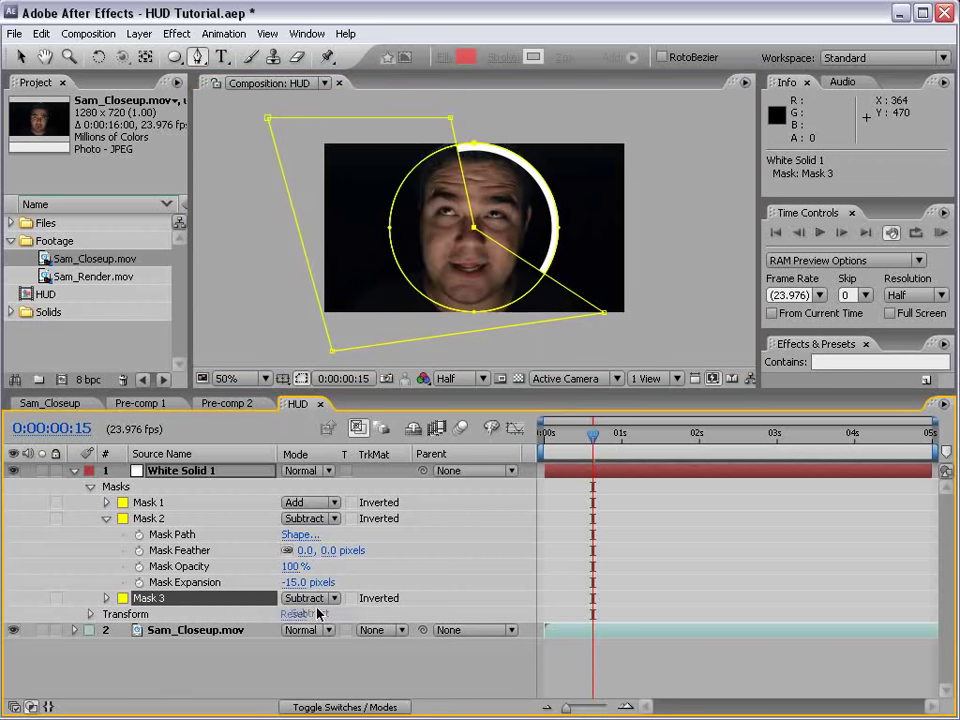
Reshape Mask 3 by moving its two outer wedge points so the arc runs from the ring's top centre almost to its bottom.
click(624, 471)
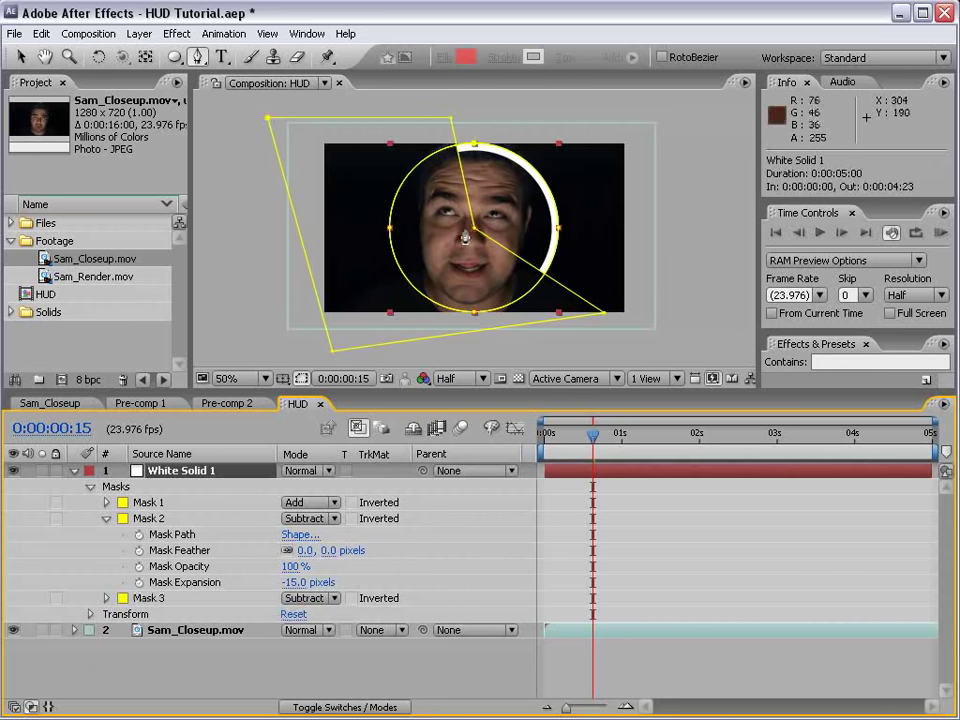
key(v)
drag(605, 316, 544, 336)
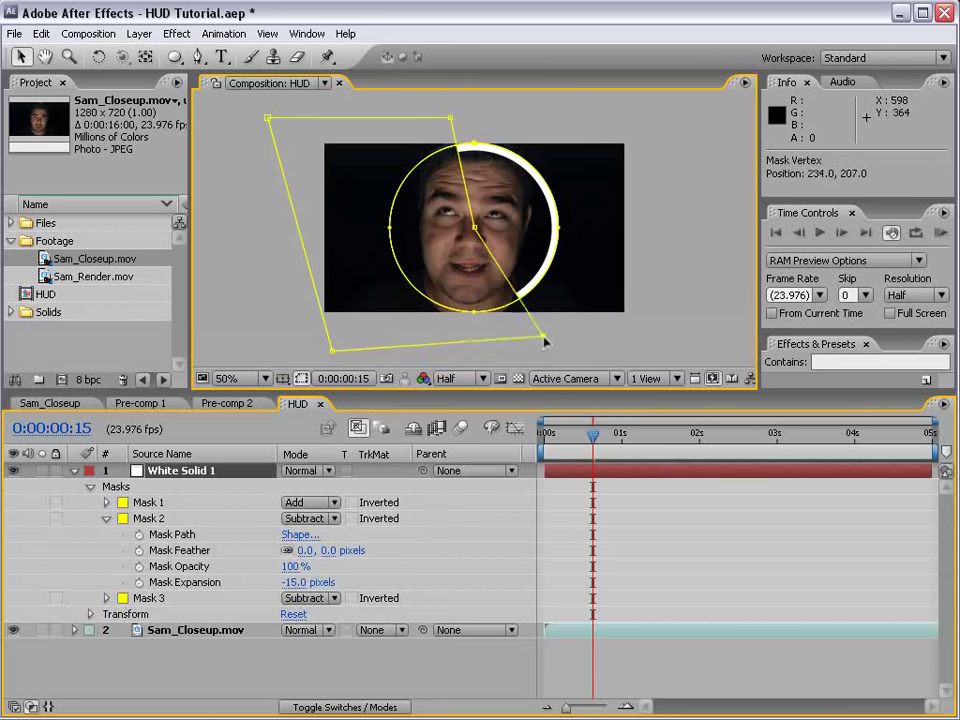
click(591, 553)
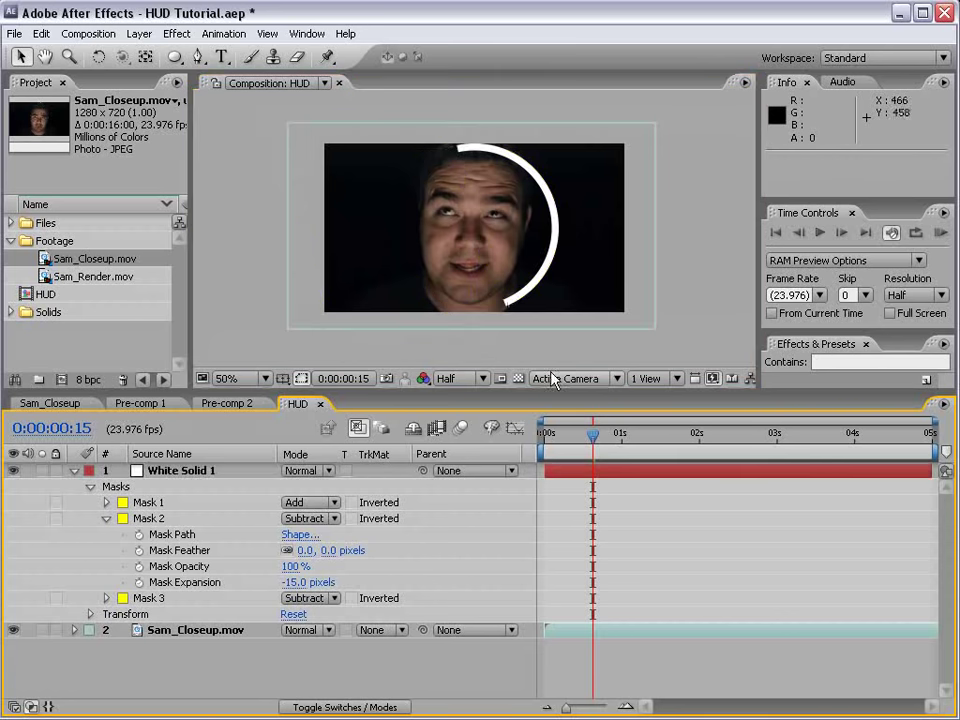
click(575, 470)
drag(455, 120, 484, 116)
click(614, 507)
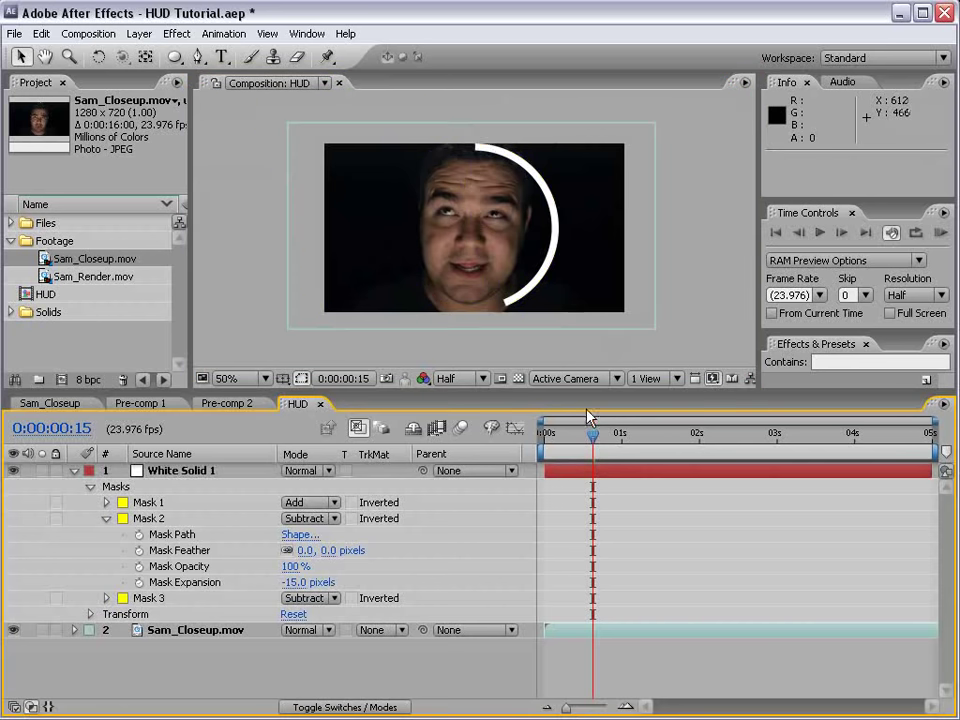
Make White Solid 1 a 3D layer and show its rotation properties with the mask outlines hidden.
click(583, 476)
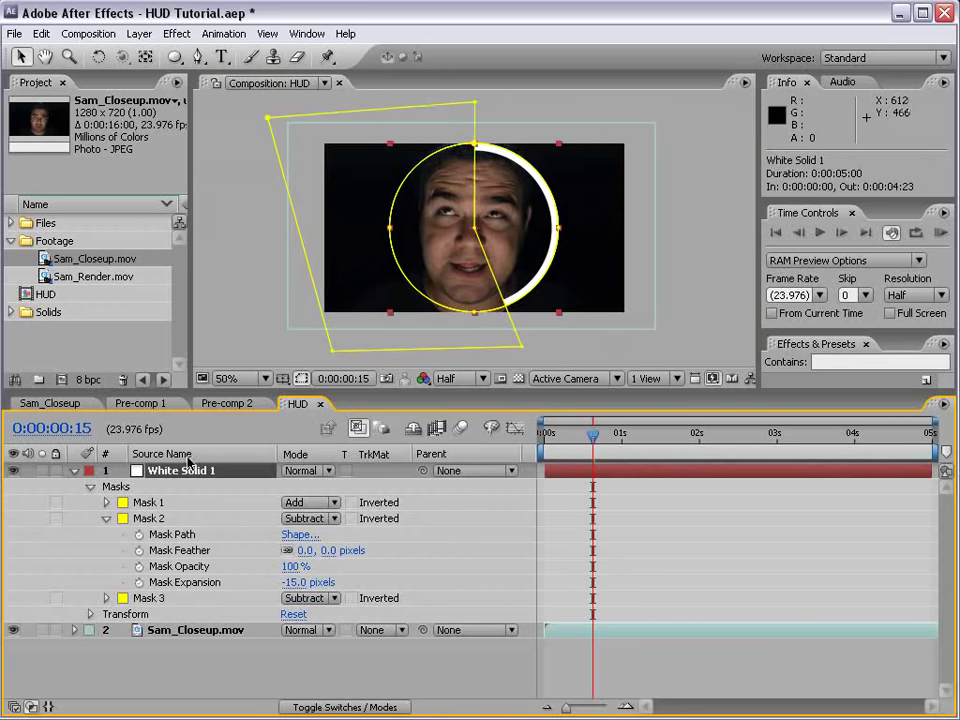
key(F4)
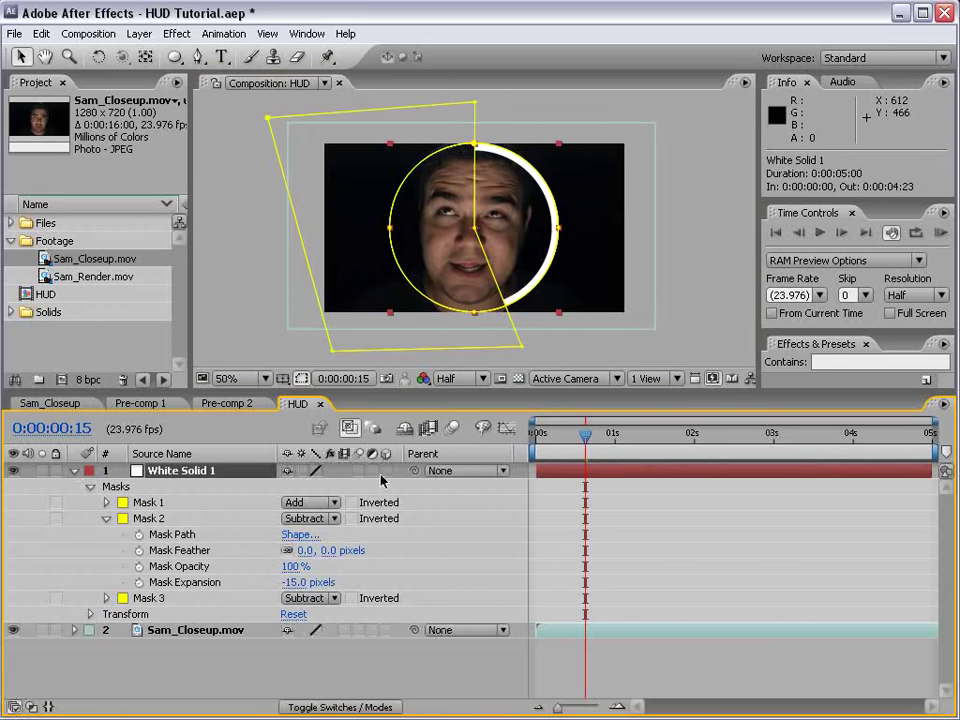
click(386, 470)
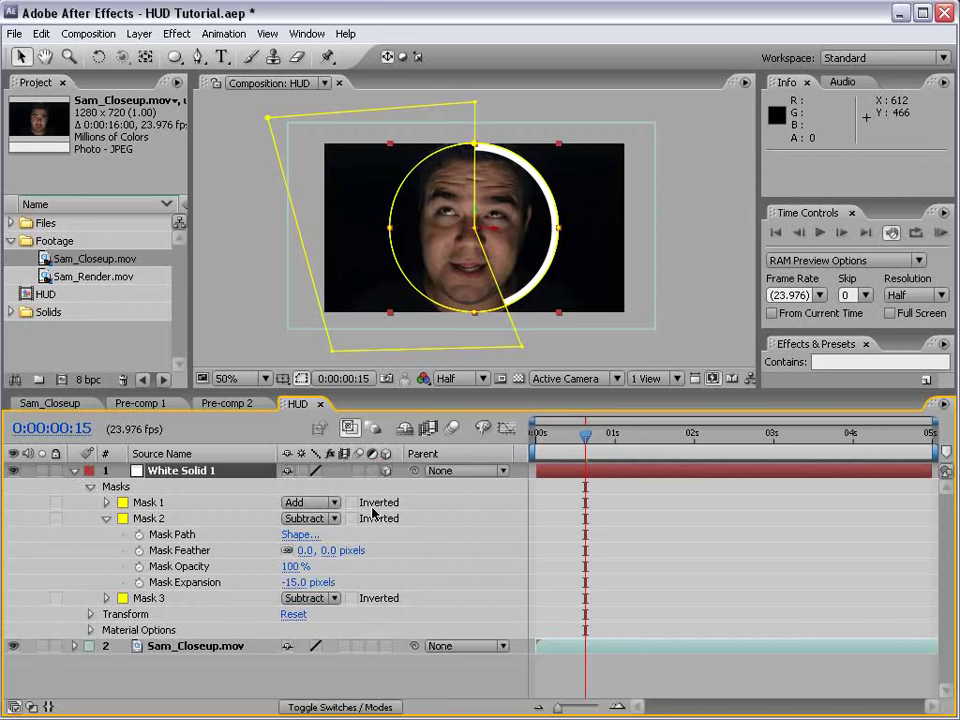
key(r)
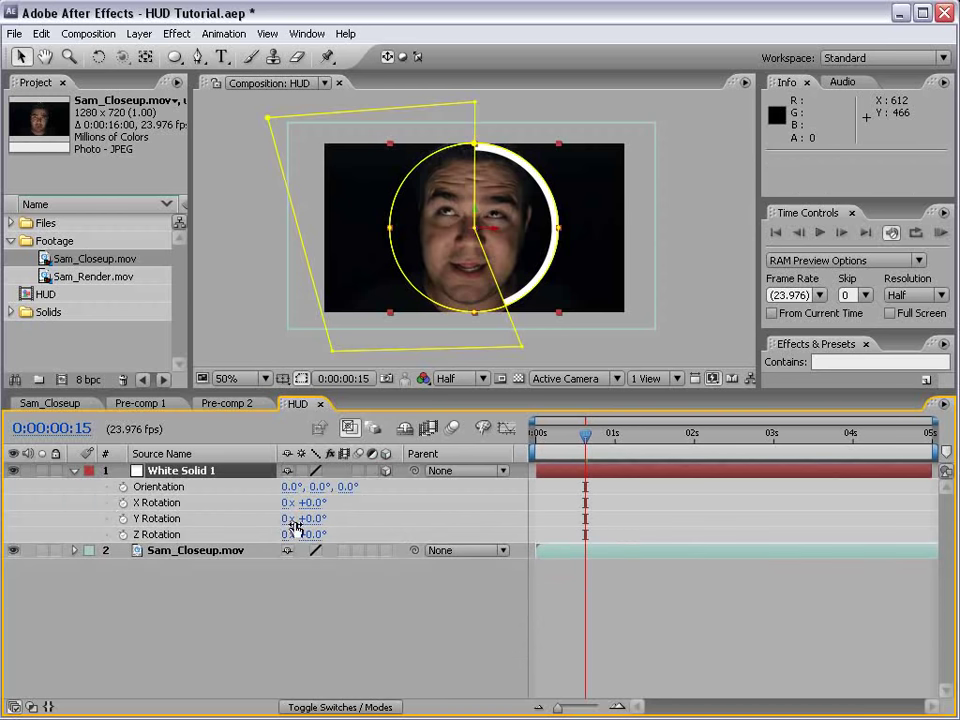
click(301, 379)
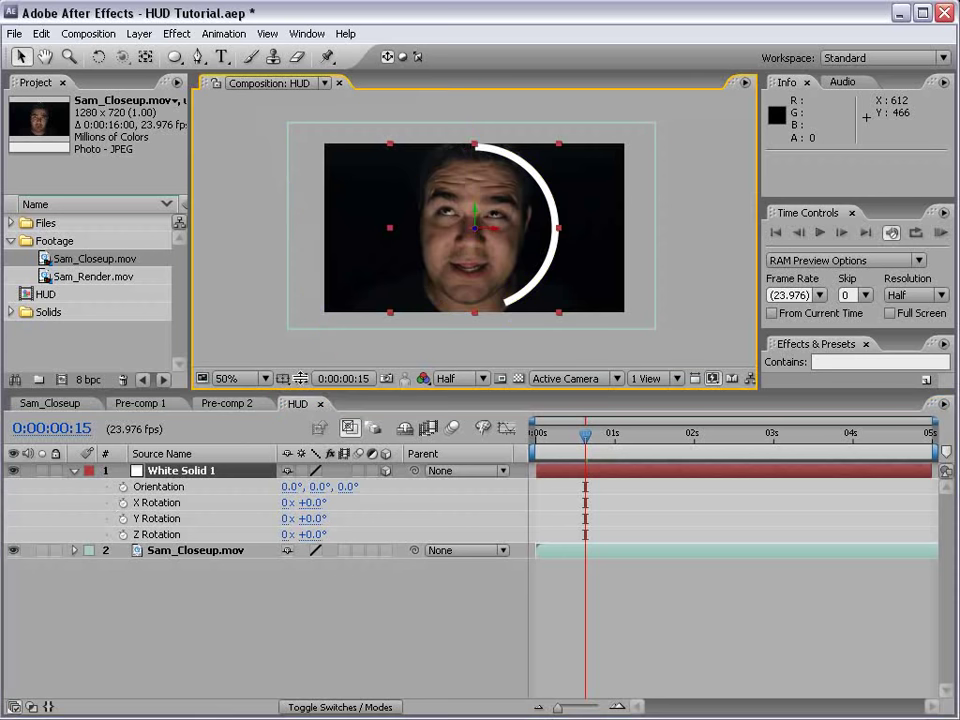
Try rotating the white arc about its Z axis and undo the rotation.
drag(316, 533, 375, 527)
key(ctrl+z)
key(ctrl+z)
click(636, 672)
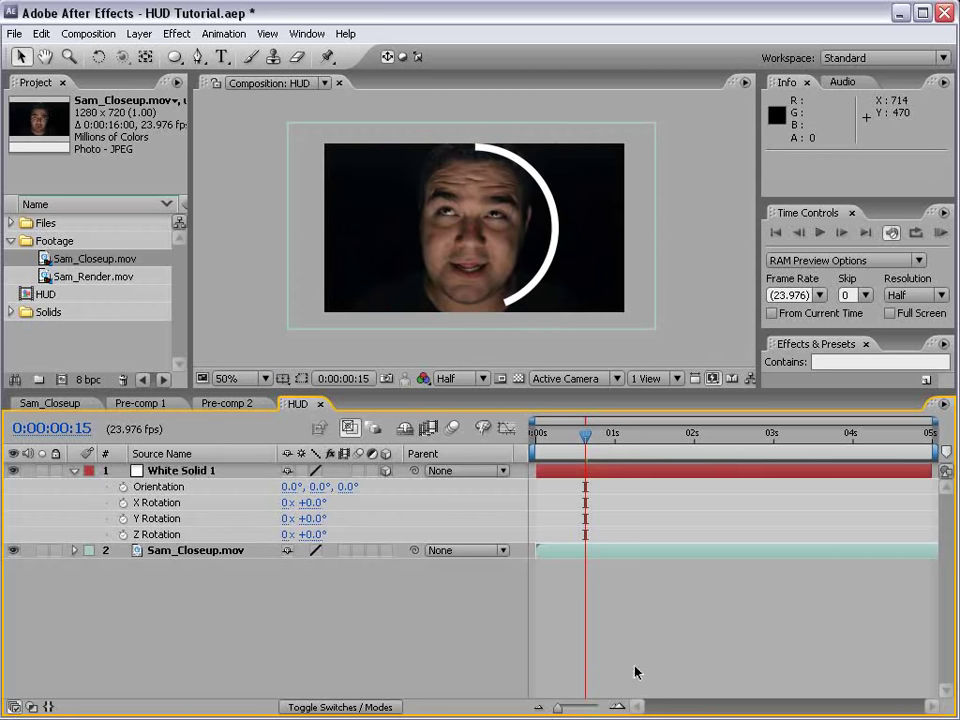
Add the expression wiggle(.1,180) to White Solid 1's Z Rotation, preview it, and raise the wiggle frequency to .4.
alt+click(122, 535)
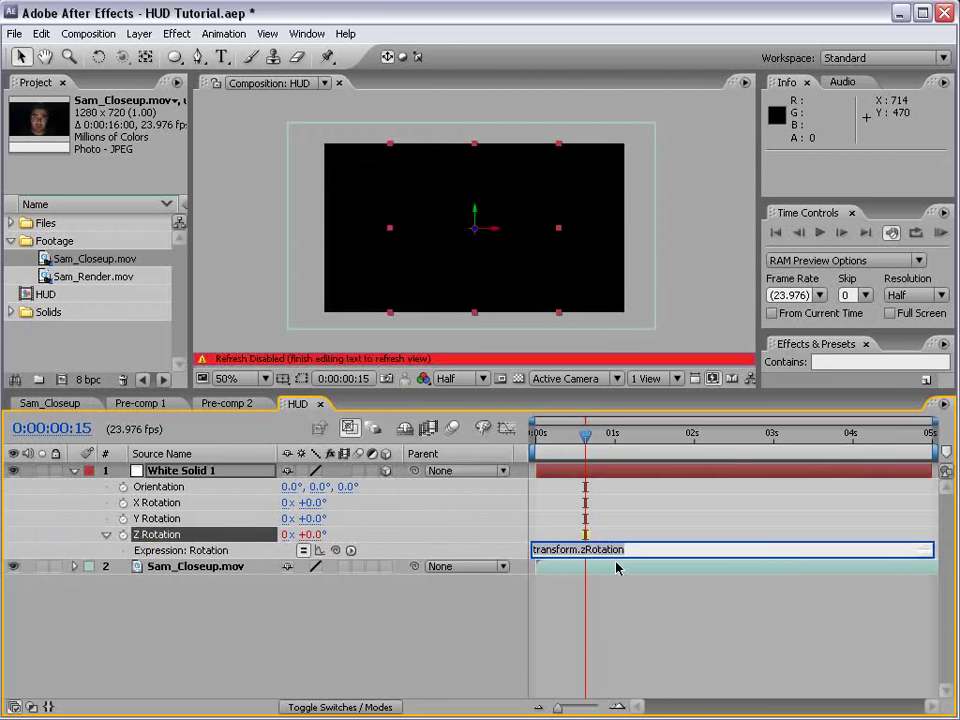
text(wiggle(.1,180)
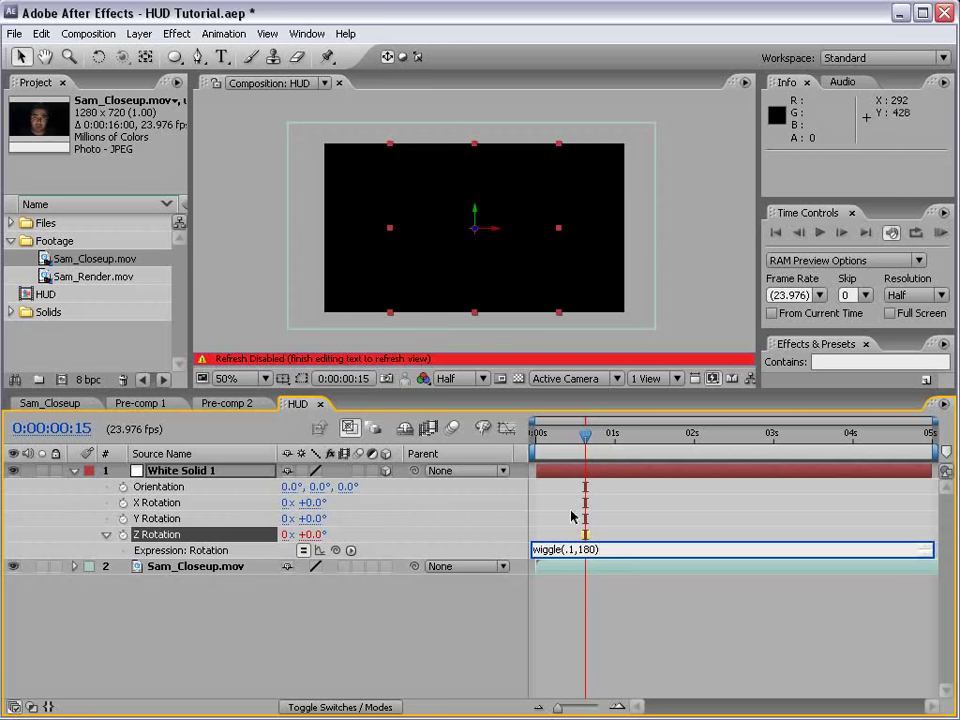
drag(585, 437, 667, 458)
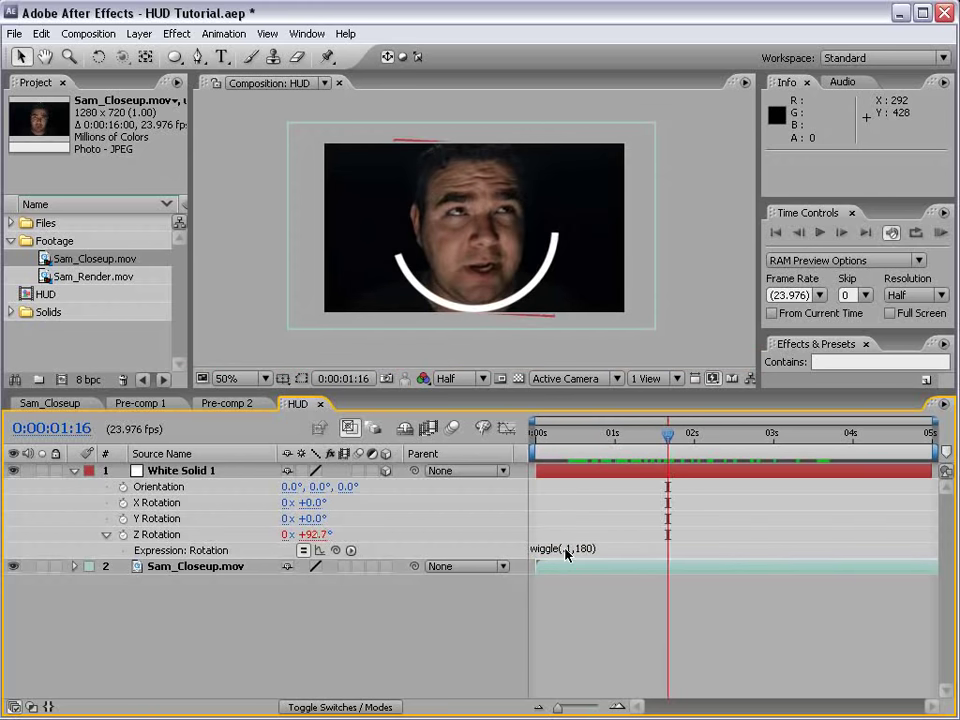
click(569, 549)
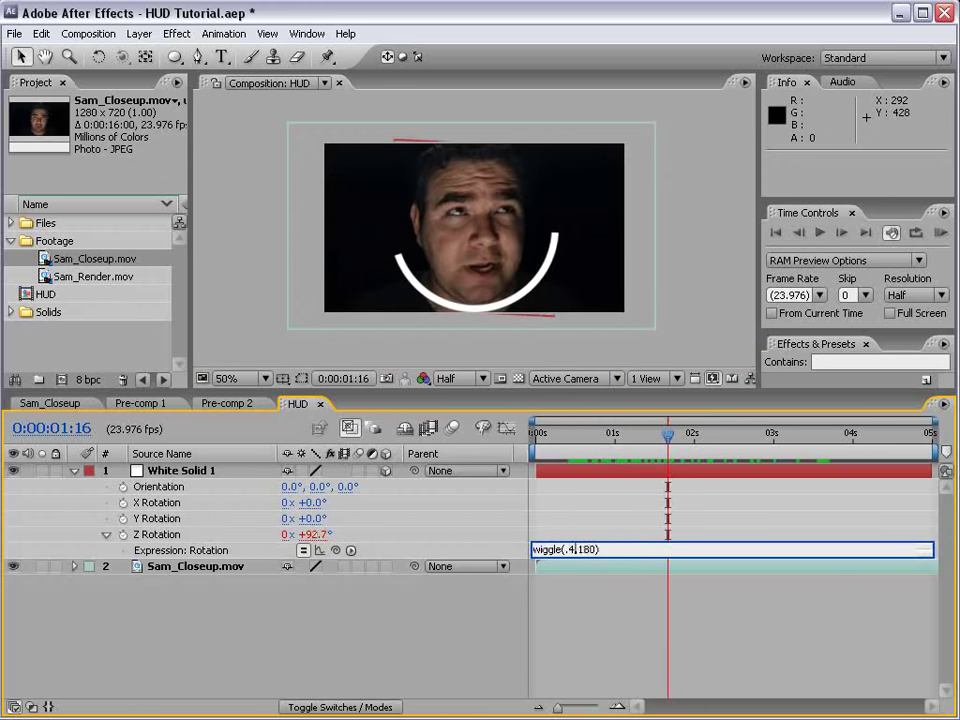
drag(555, 440, 537, 502)
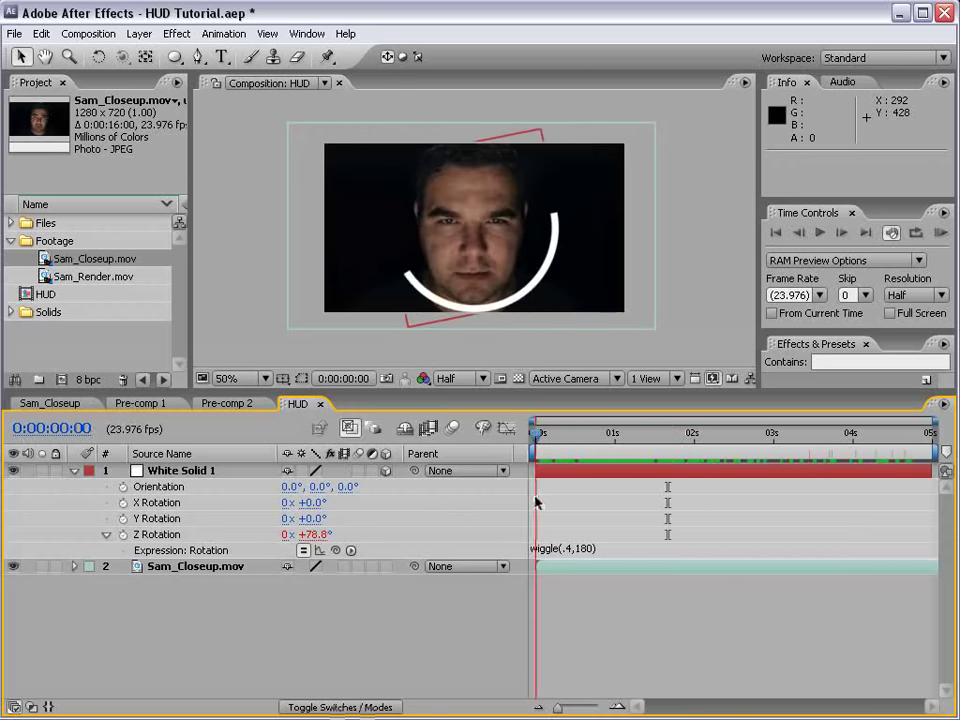
Duplicate the White Solid 1 arc layer, preview both arcs' motion, and scale the copy to 81%.
click(162, 471)
click(41, 33)
click(71, 198)
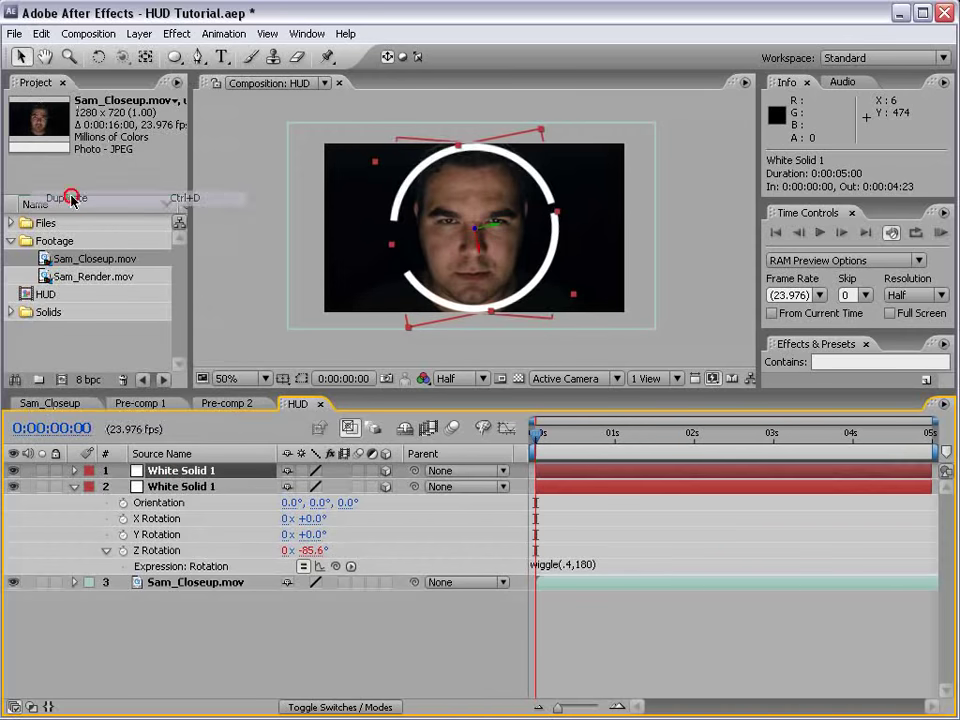
drag(536, 437, 499, 626)
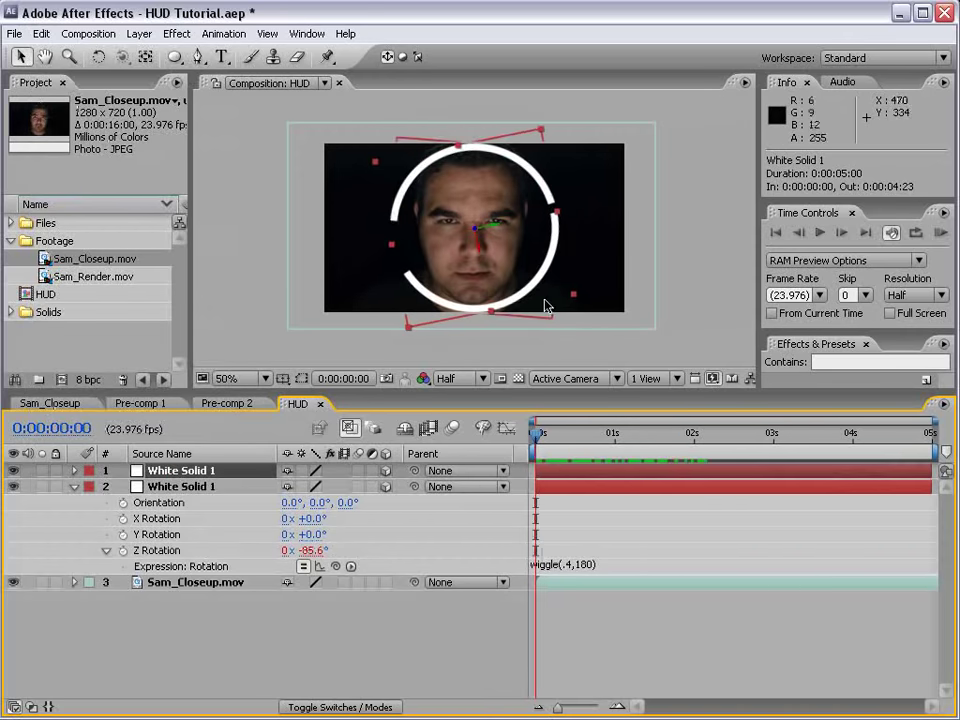
key(s)
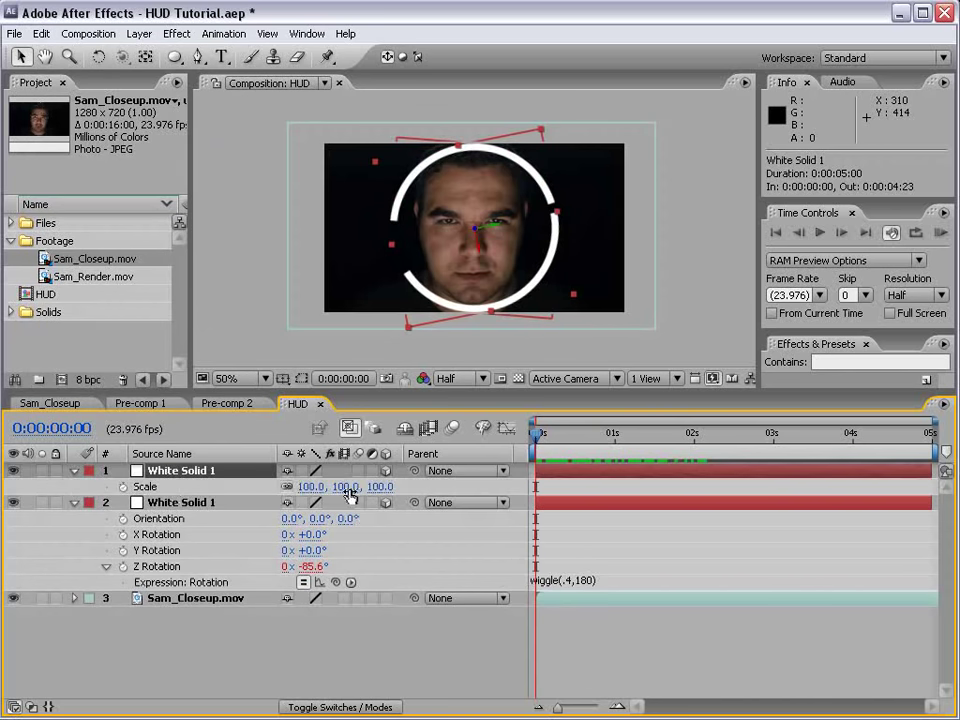
drag(340, 486, 330, 487)
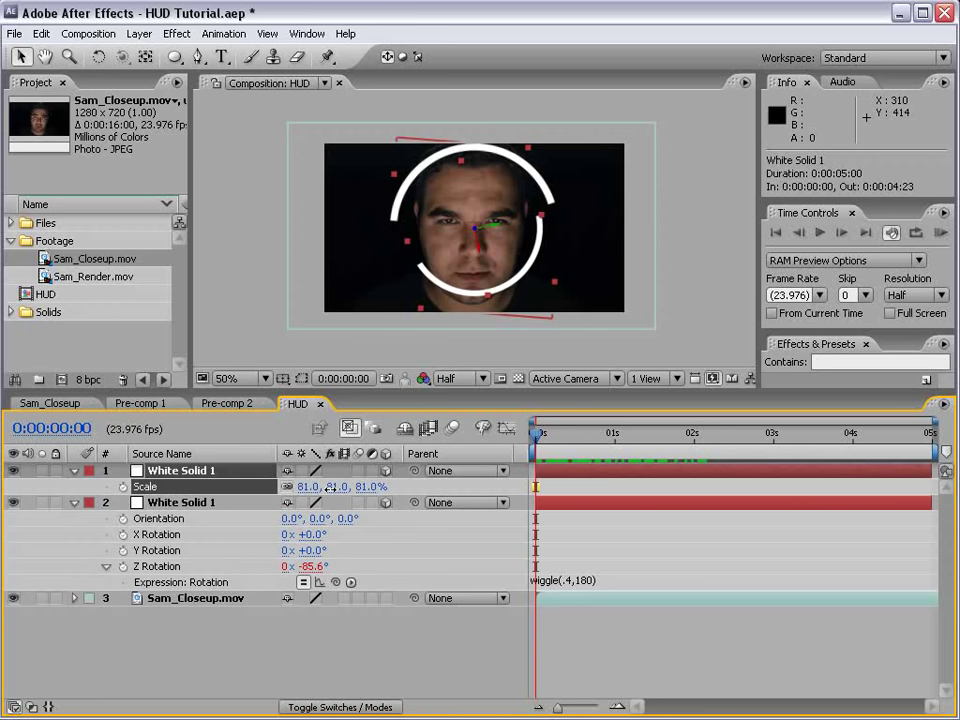
Duplicate the 81% arc layer, make the arc on layer 2 smaller with 35% opacity, and preview the motion.
click(205, 472)
key(ctrl+d)
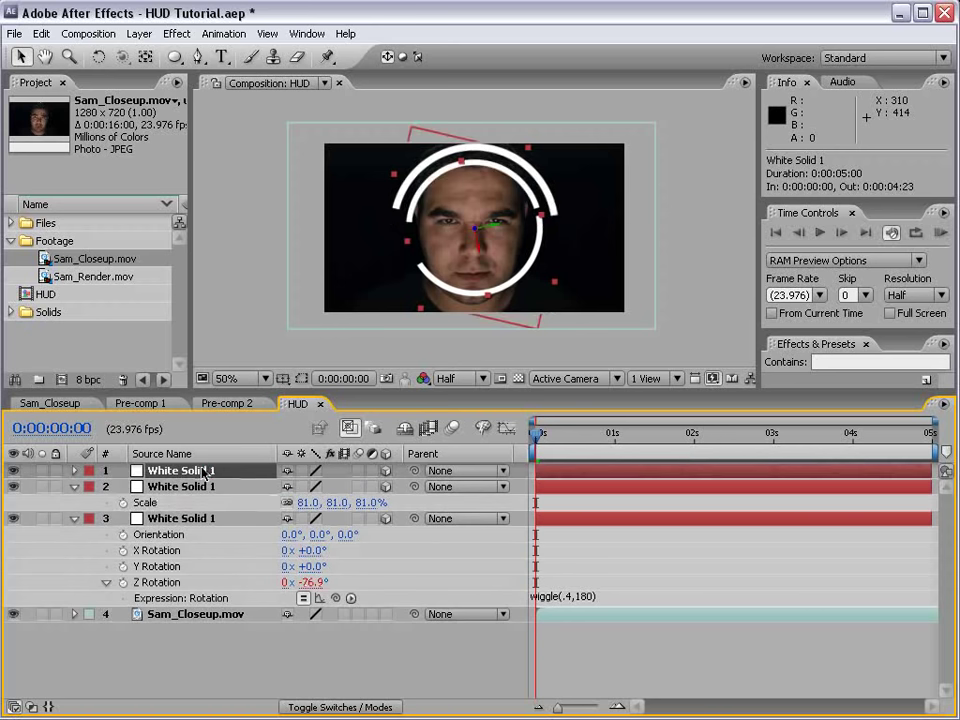
drag(317, 503, 230, 505)
key(t)
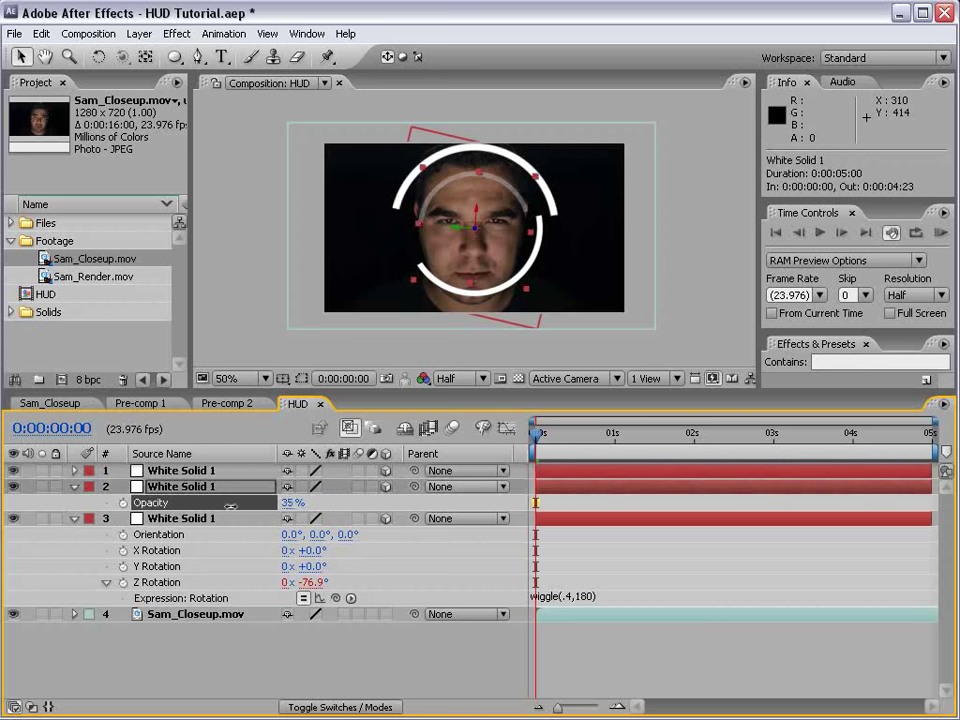
drag(579, 442, 735, 476)
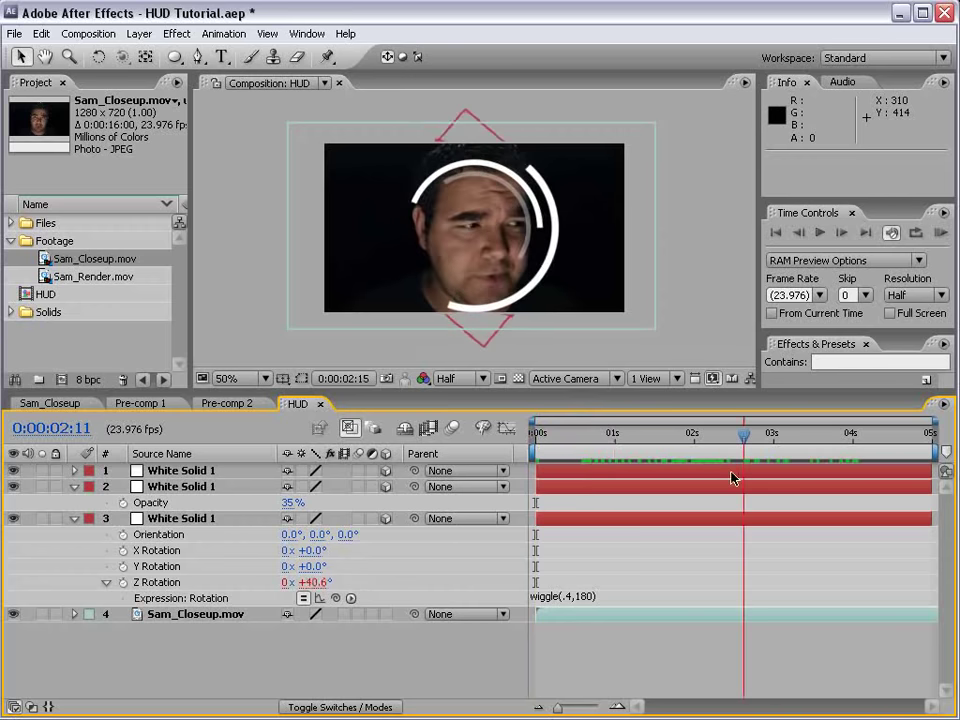
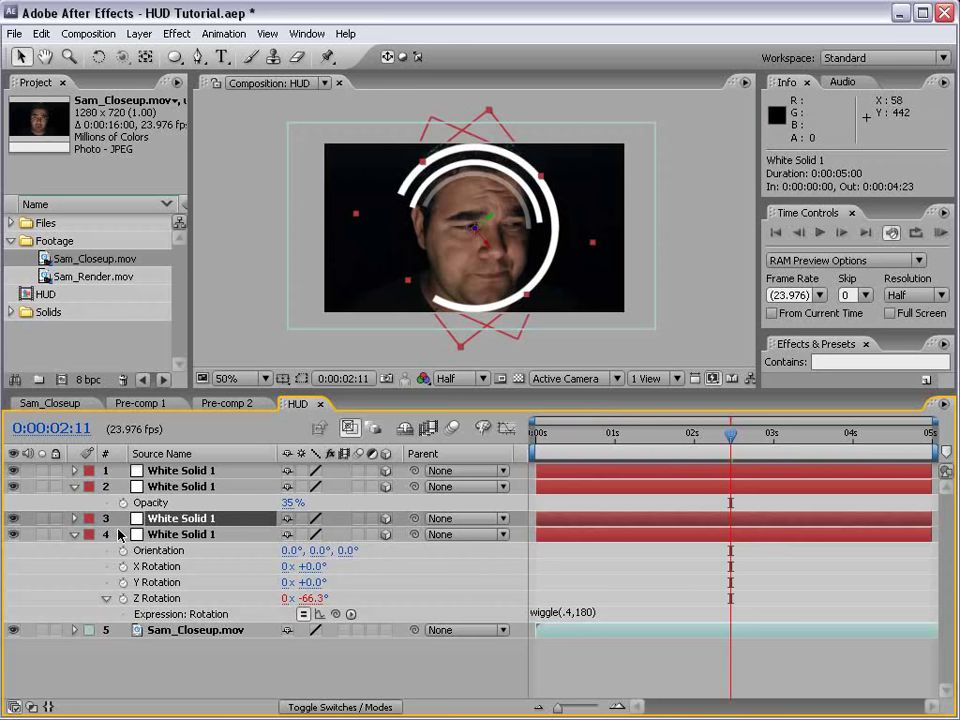
Isolate the outer arc copy on layer 3 and move two Mask 3 points to leave a short arc segment, ending the solo view.
key(m)
key(m)
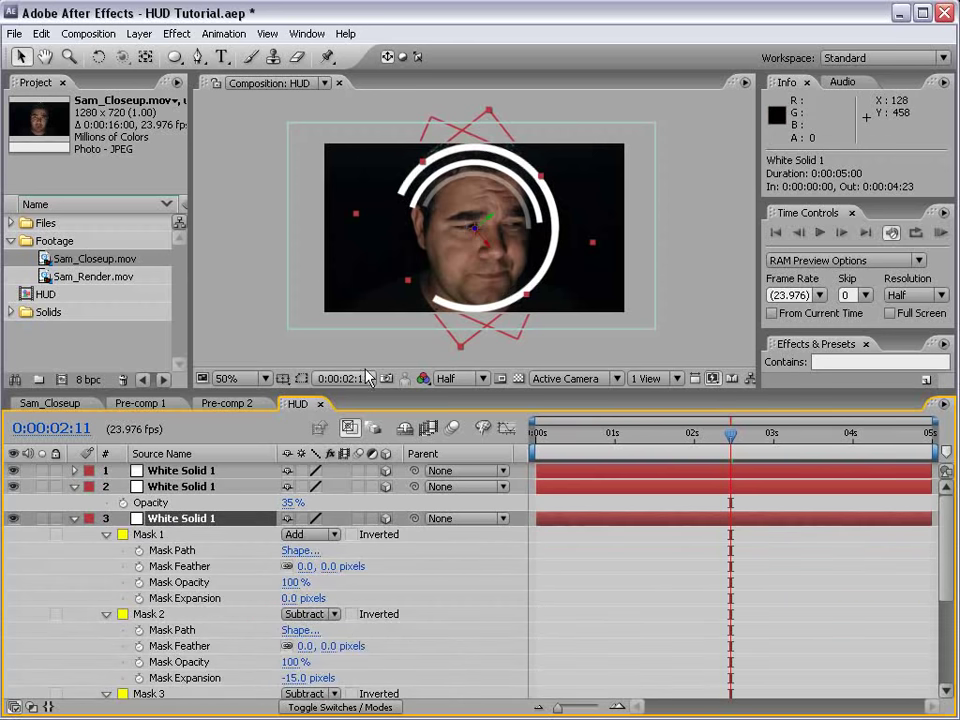
click(72, 477)
click(41, 518)
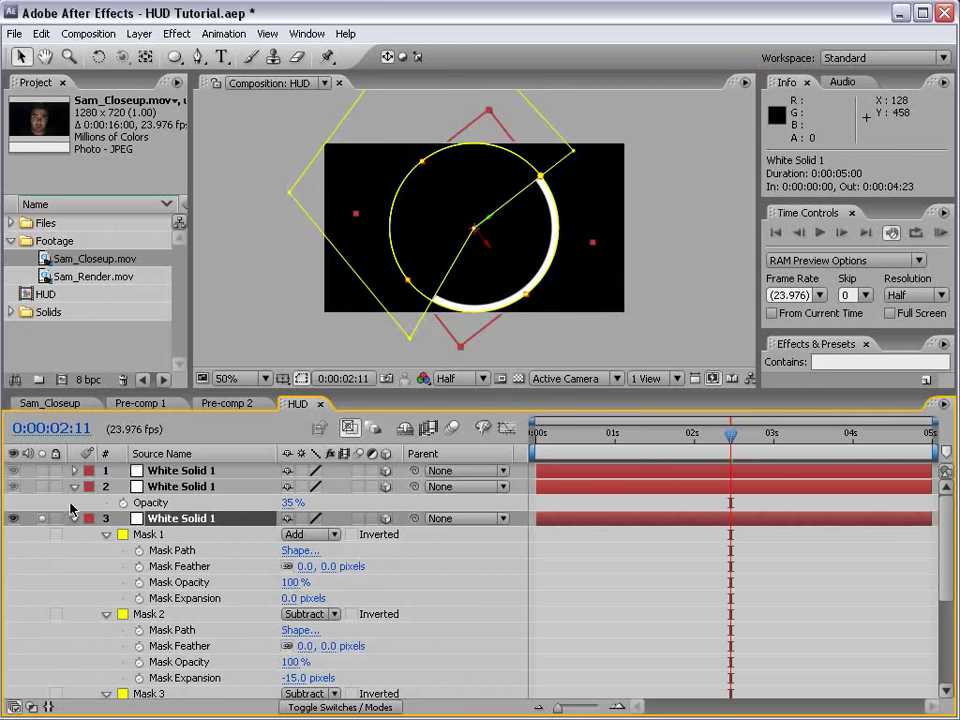
drag(574, 155, 705, 300)
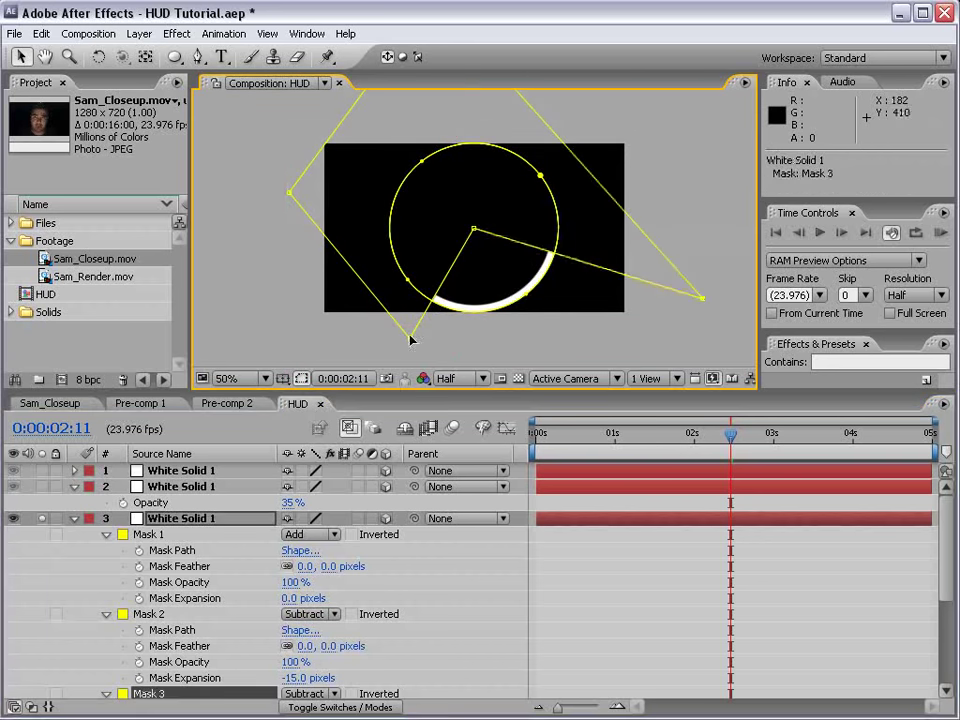
drag(410, 340, 486, 370)
click(601, 558)
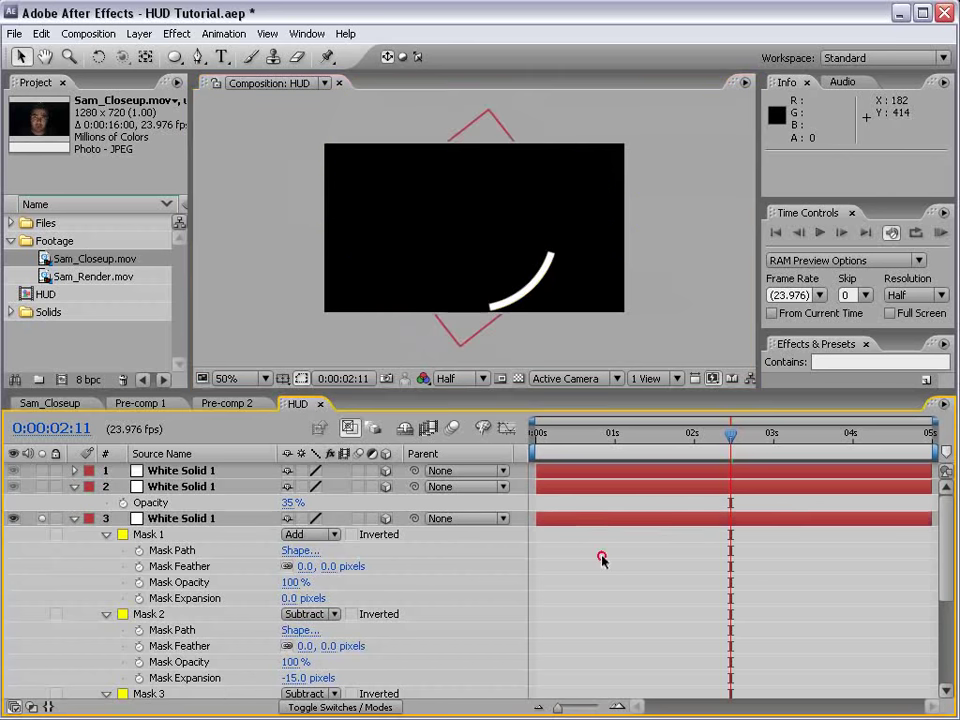
click(41, 518)
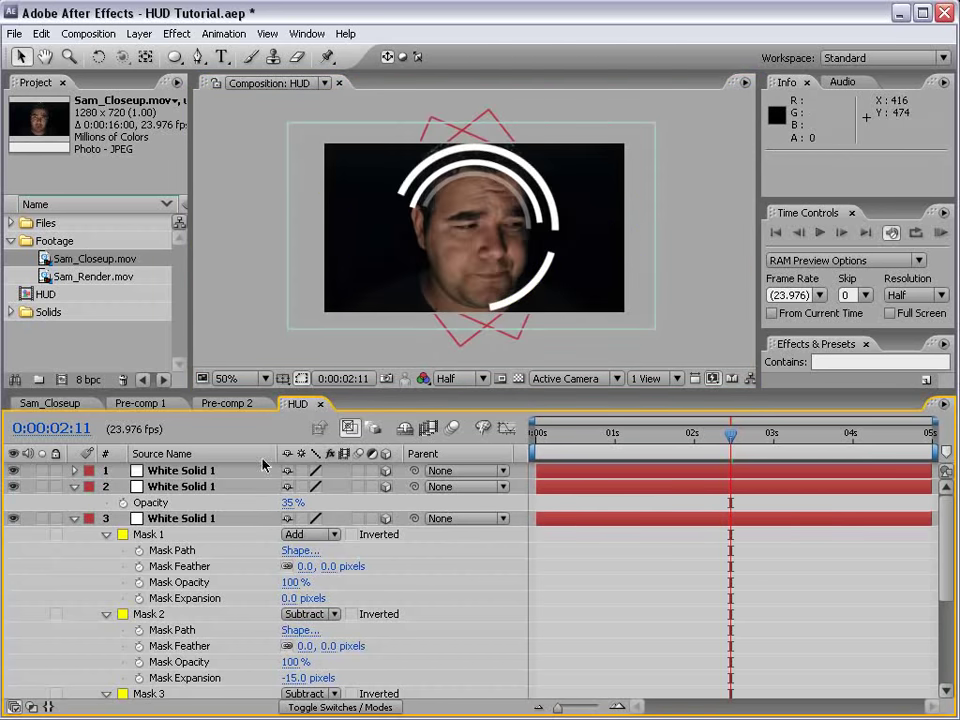
Scale the short arc segment on layer 3 up to 117%.
click(187, 538)
key(s)
drag(340, 538, 357, 538)
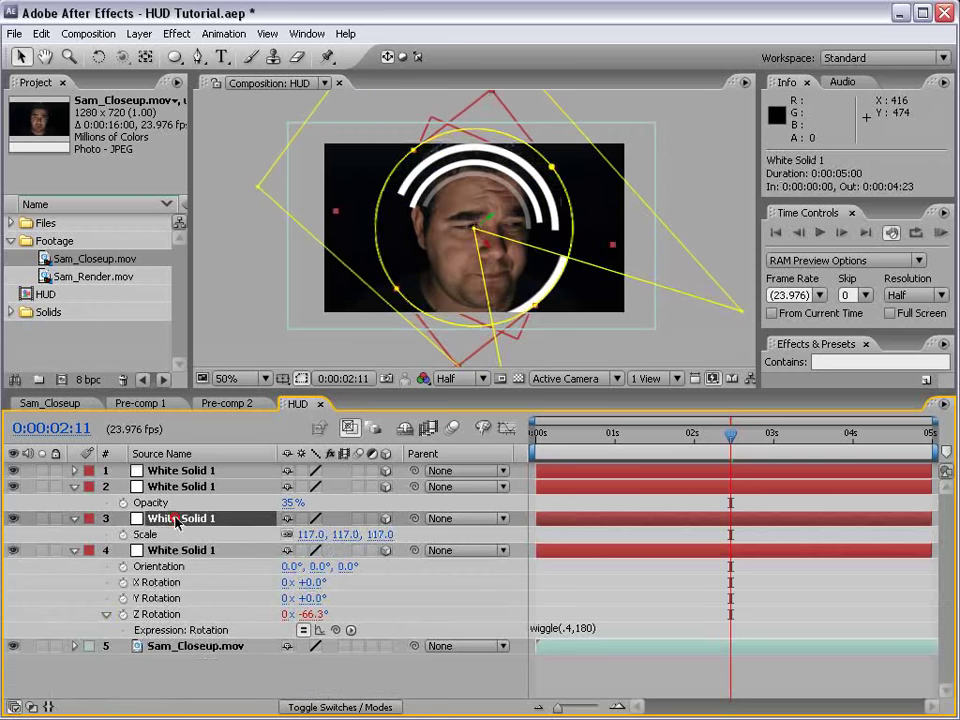
Duplicate the short arc segment on layer 3 and preview the motion of the arcs.
key(ctrl+d)
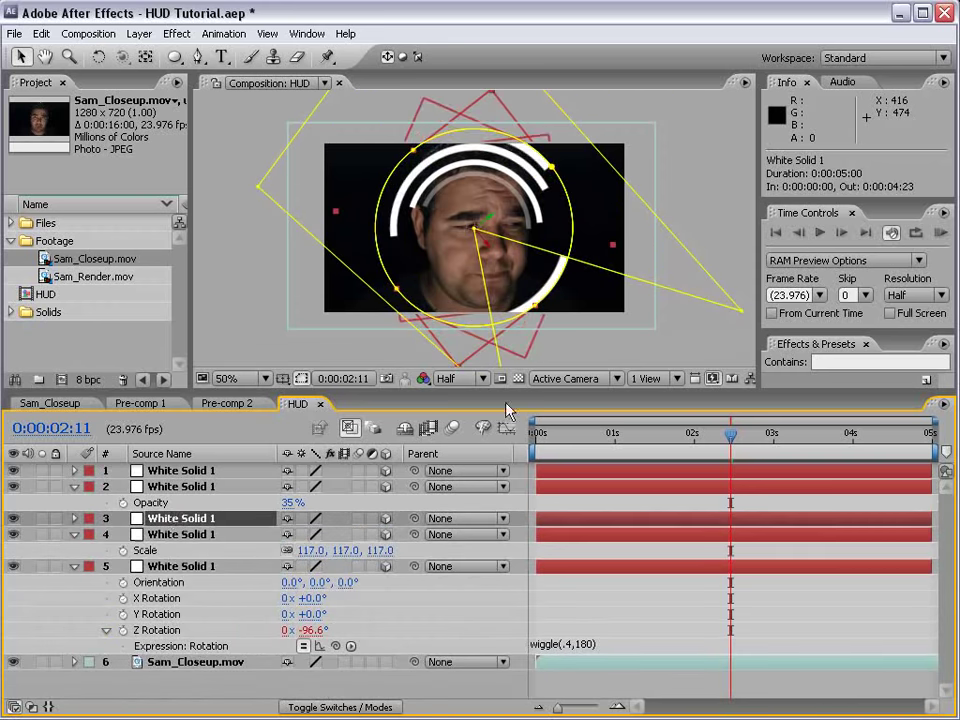
drag(688, 428, 657, 453)
click(624, 589)
Nudge the opacity of all seven White Solid 1 layers up by about 1%, then collapse their properties.
click(172, 568)
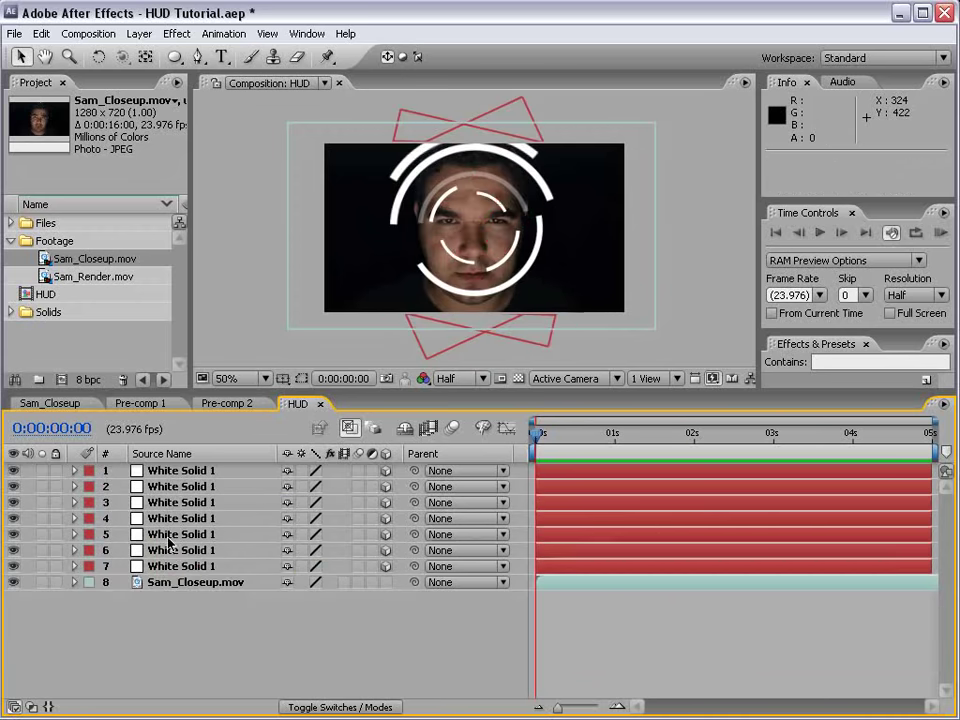
click(172, 553)
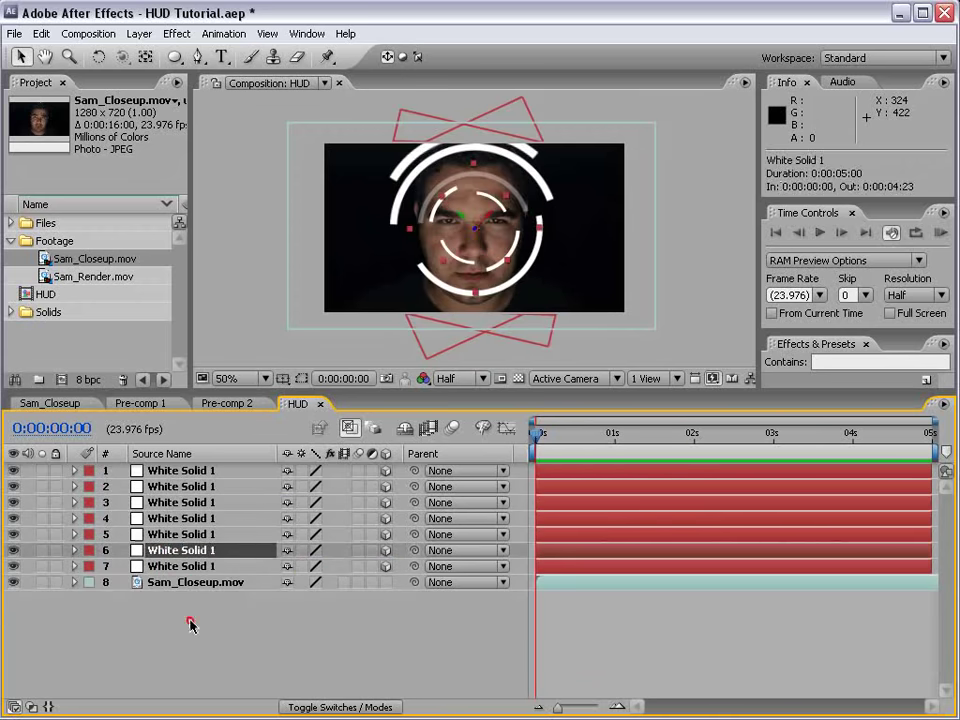
click(175, 566)
shift+click(185, 470)
key(t)
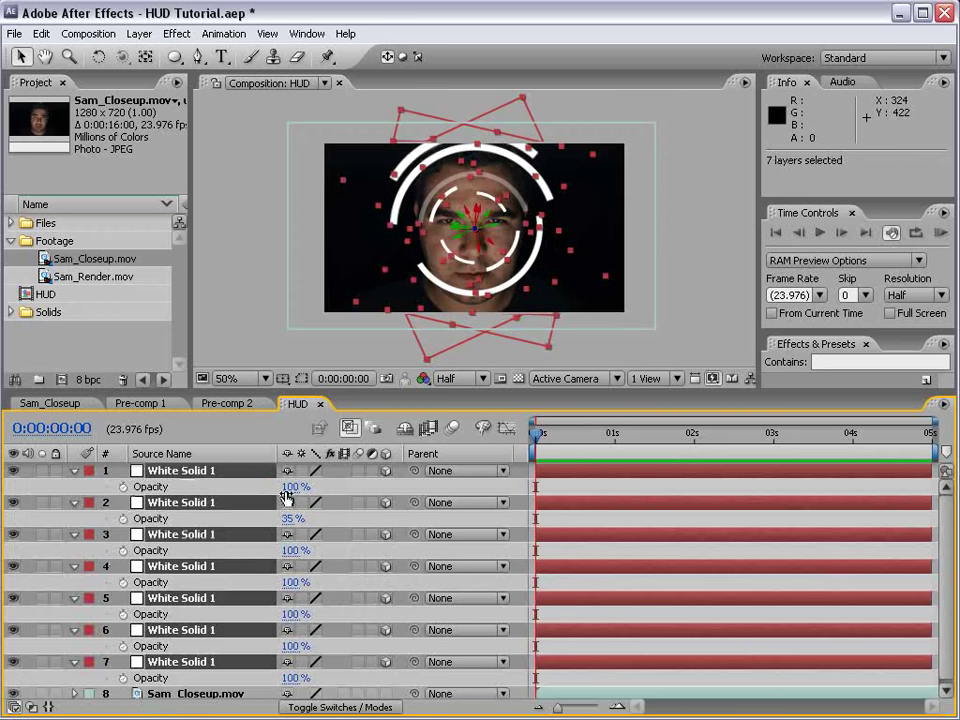
mouse_move(290, 487)
mouse_down()
mouse_move(272, 480)
mouse_move(296, 491)
mouse_up()
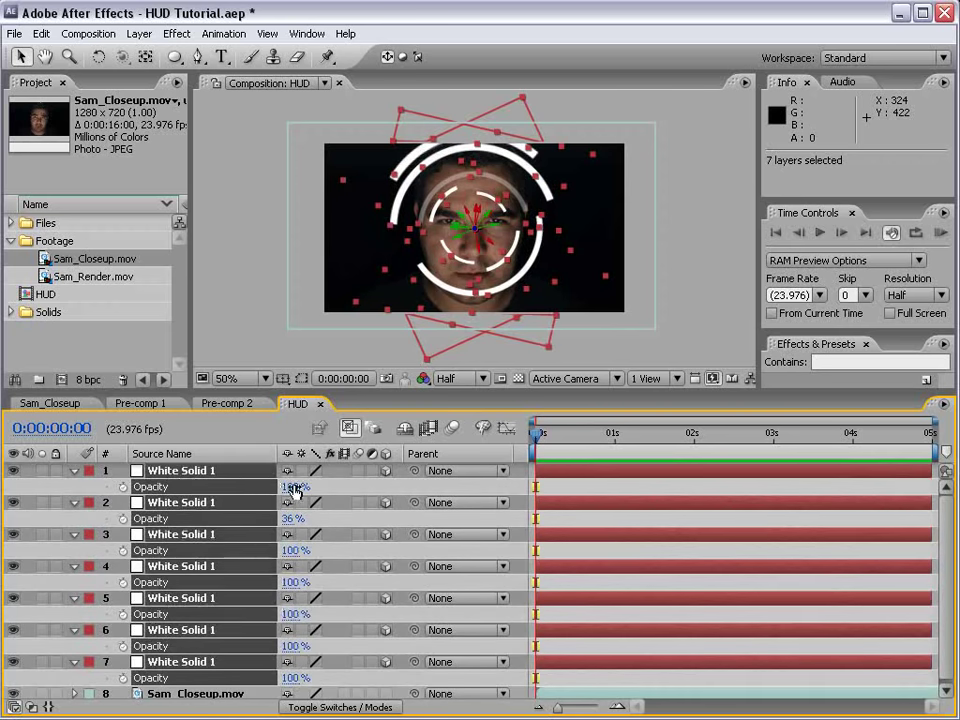
click(76, 473)
click(177, 626)
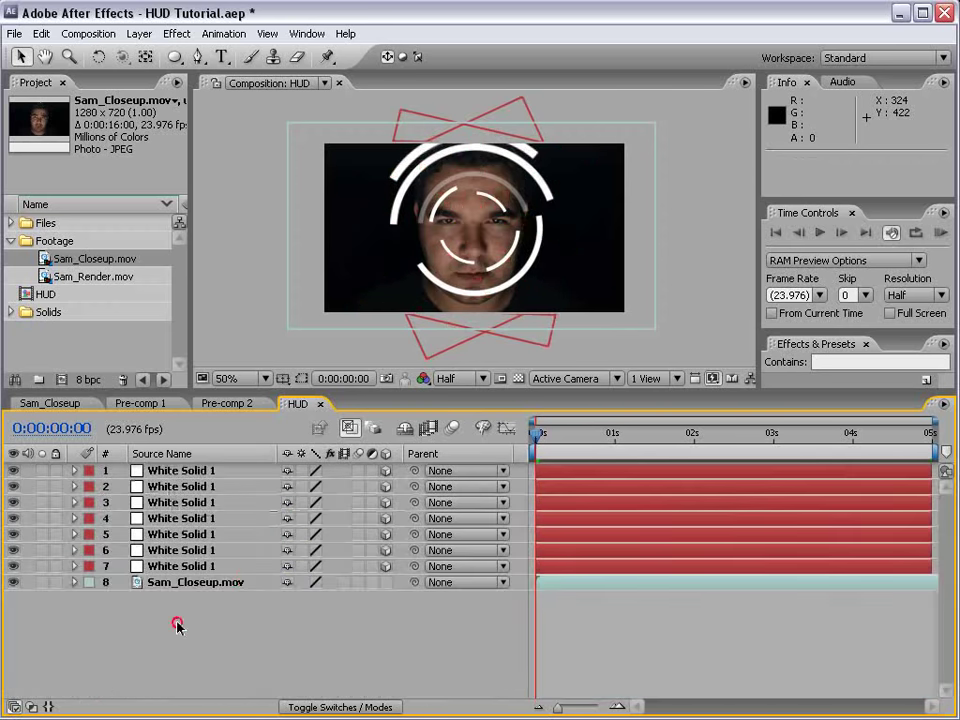
Isolate the White Solid 1 arc on layer 1, duplicate it, and select the new copy.
click(178, 472)
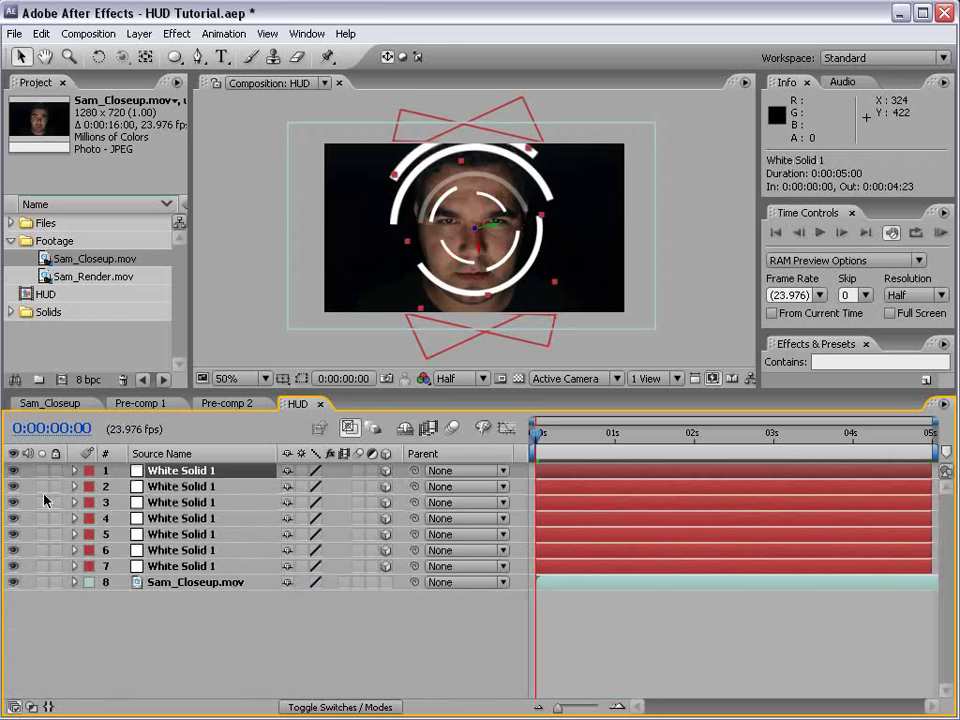
click(42, 470)
click(187, 476)
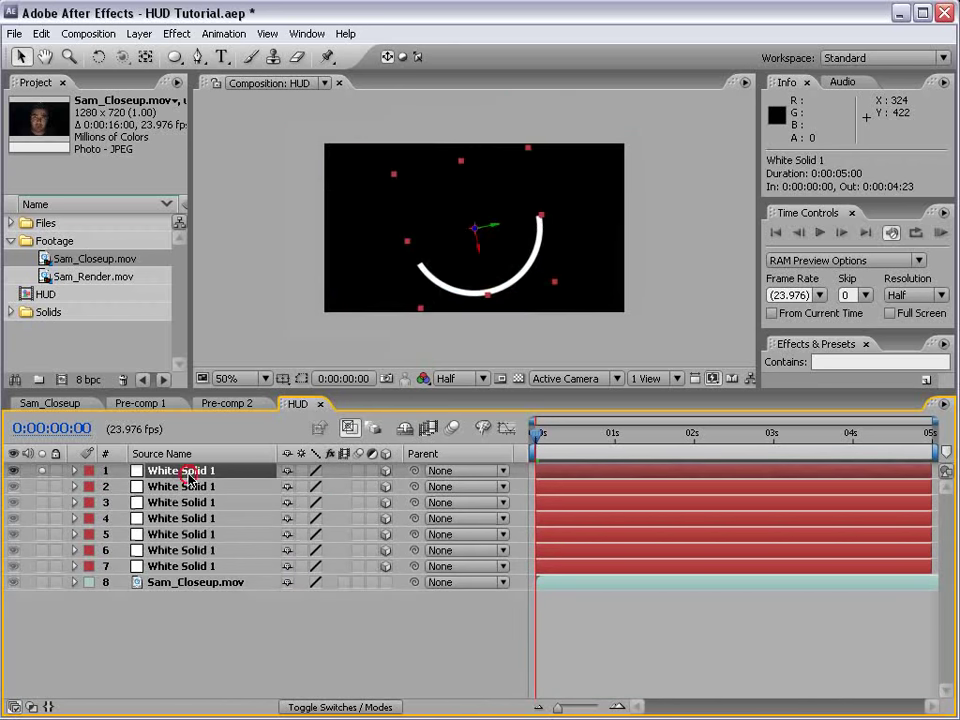
key(ctrl+d)
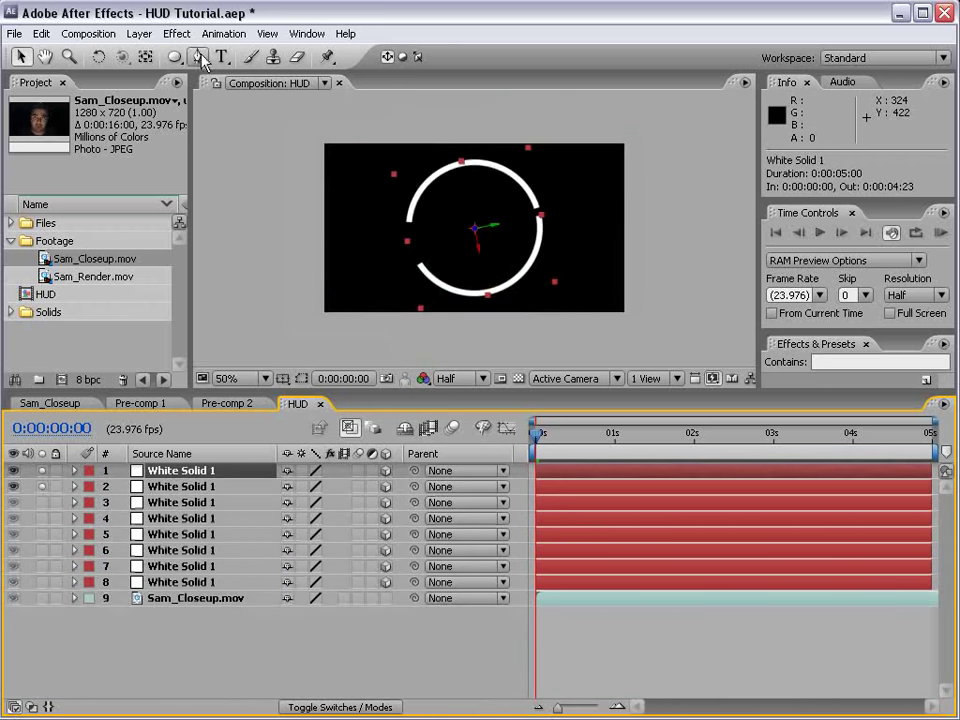
click(180, 486)
click(182, 470)
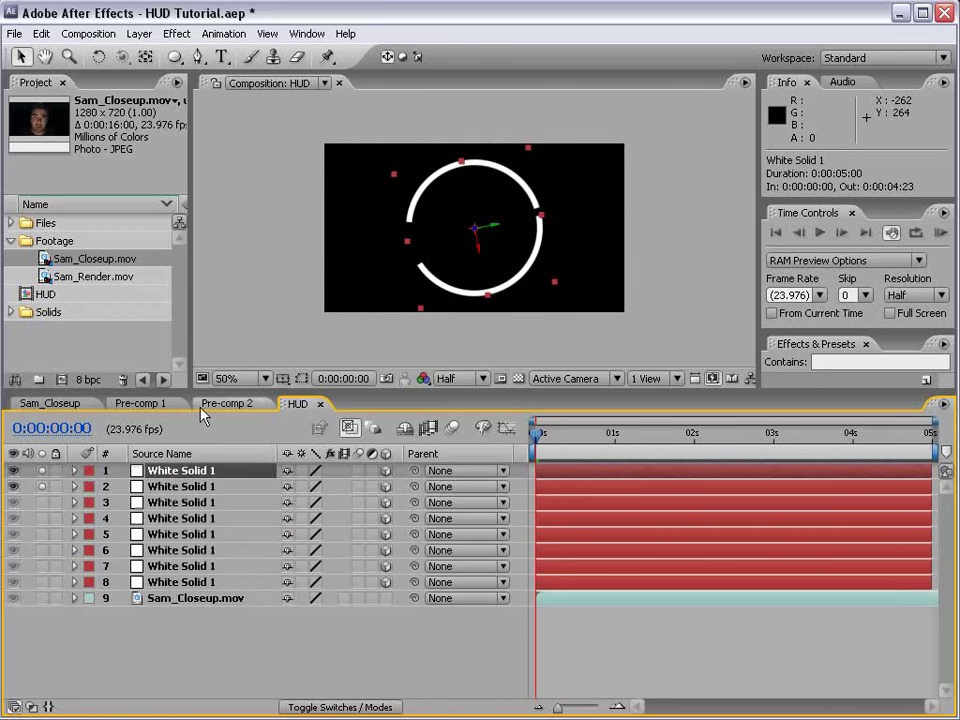
Display the mask outlines and move three Mask 3 points on layer 1 so only a short arc segment remains.
click(300, 378)
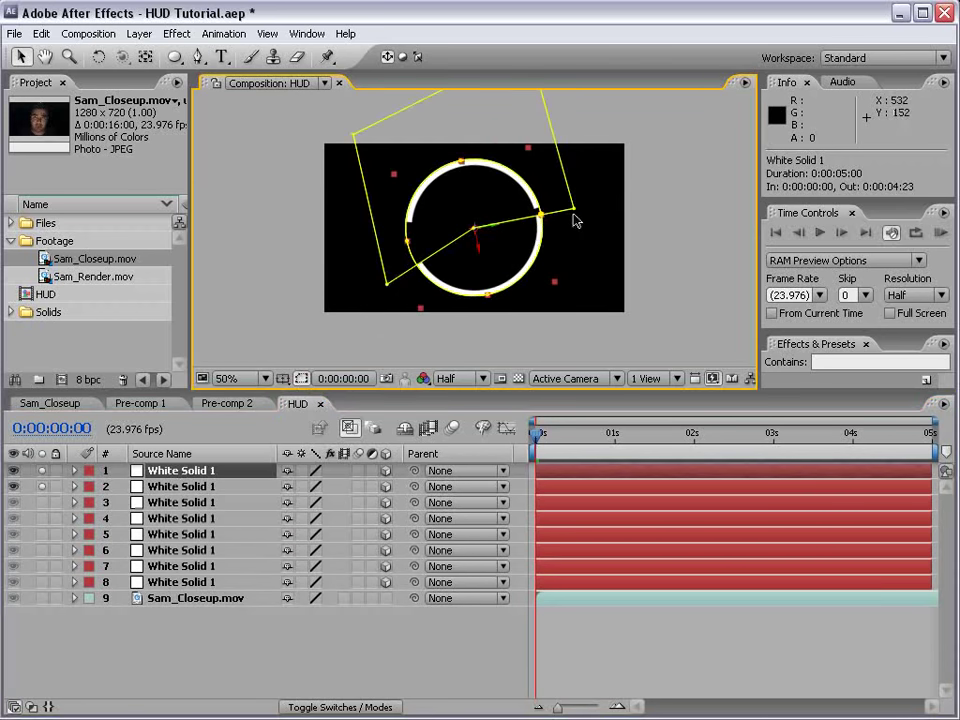
drag(577, 212, 547, 322)
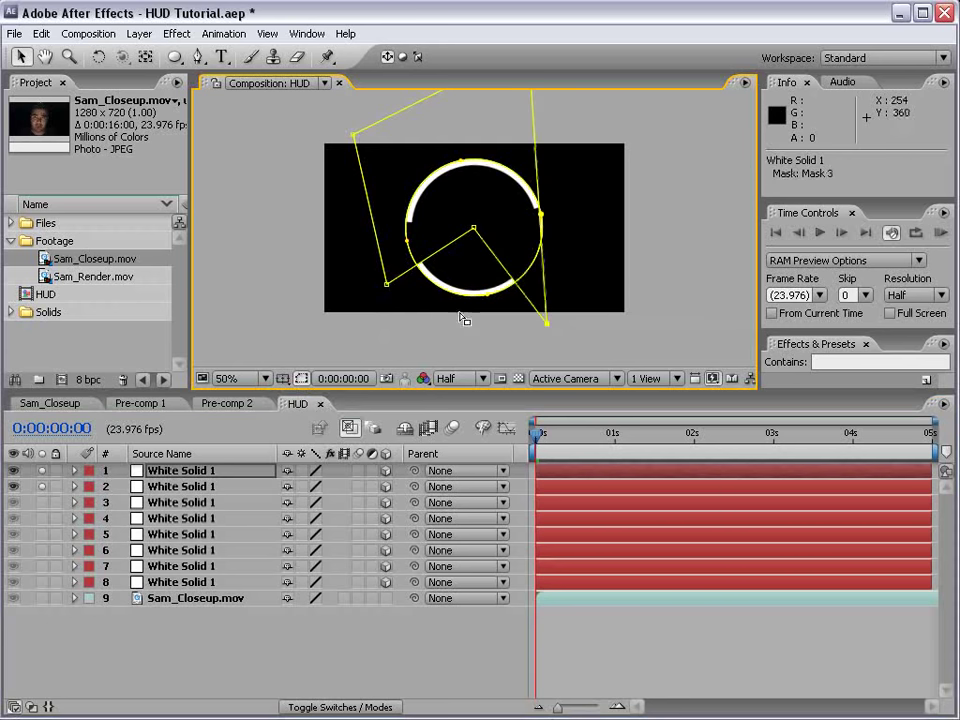
drag(387, 289, 522, 364)
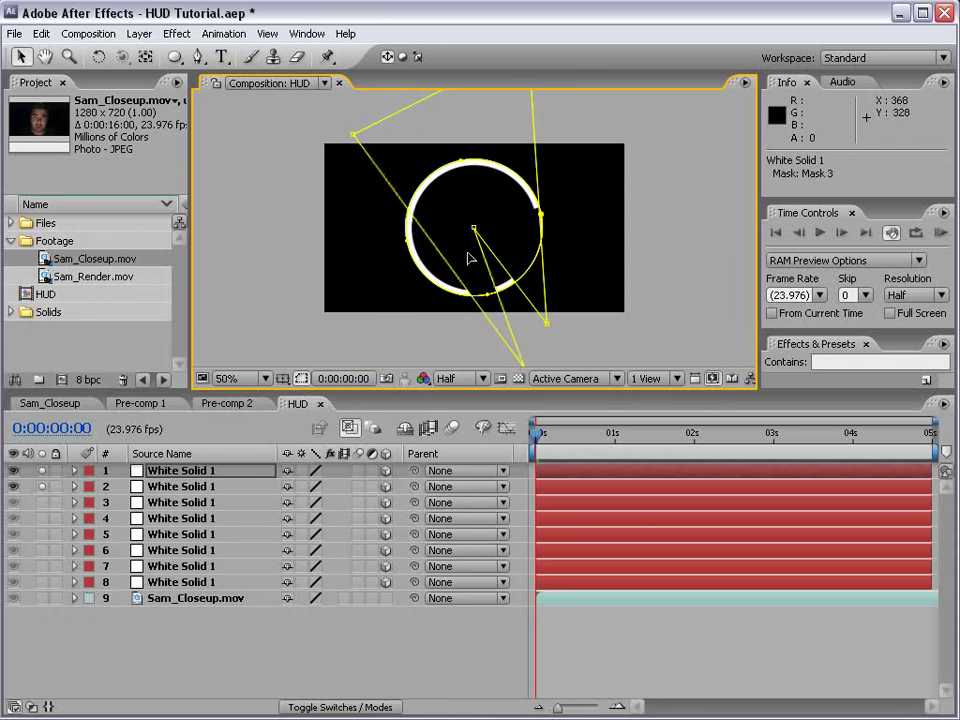
drag(352, 140, 271, 213)
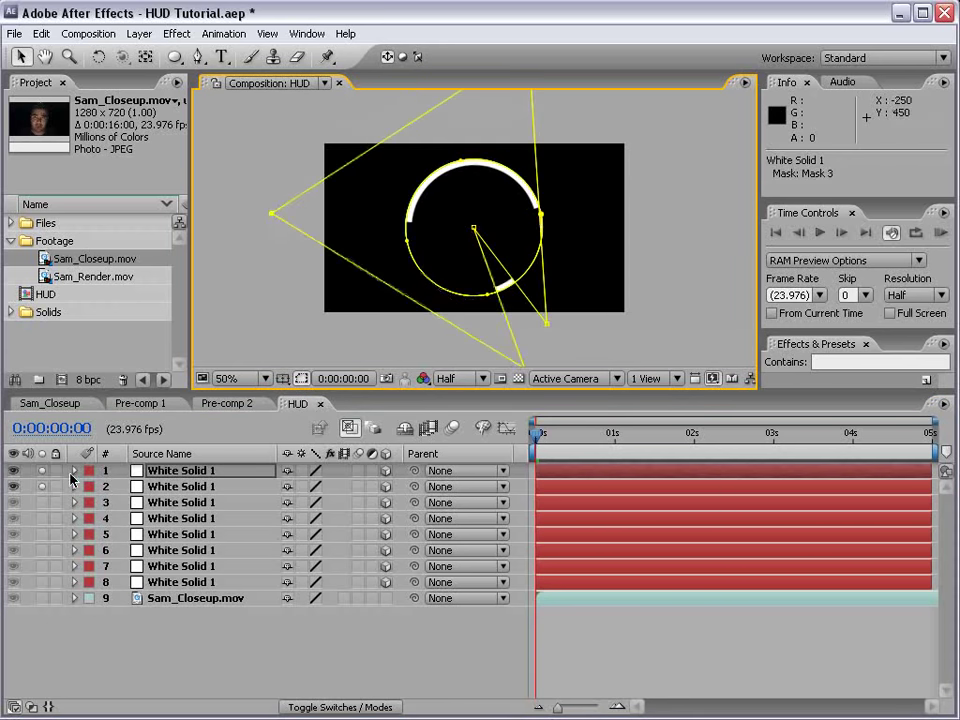
Isolate the layer 1 copy alone and move a Mask 3 point to narrow its segment into a small tick.
key(h)
drag(469, 270, 497, 158)
key(v)
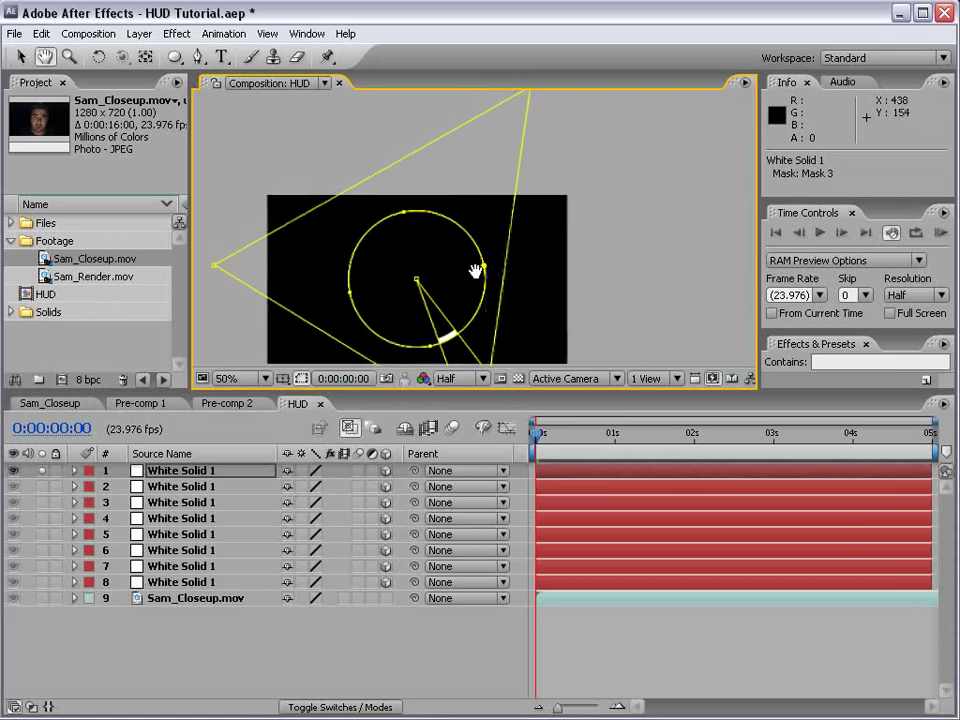
drag(476, 266, 466, 166)
drag(483, 284, 476, 308)
key(period)
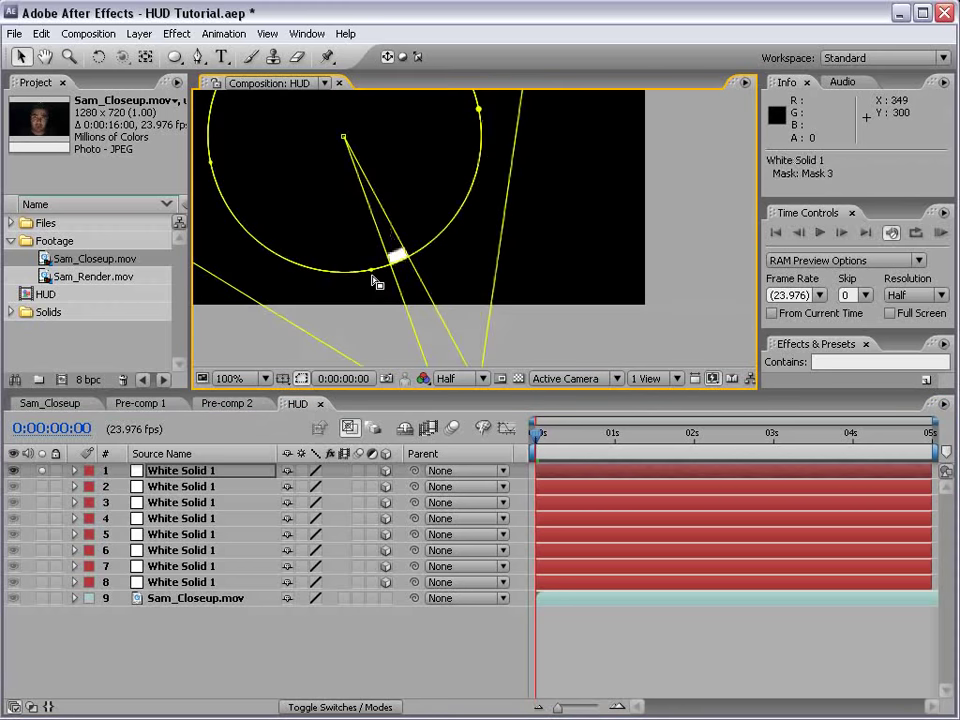
drag(375, 279, 465, 333)
Set the Mask 2 expansion of layer 1 to -50 pixels to lengthen the tick toward the centre.
click(168, 474)
key(m)
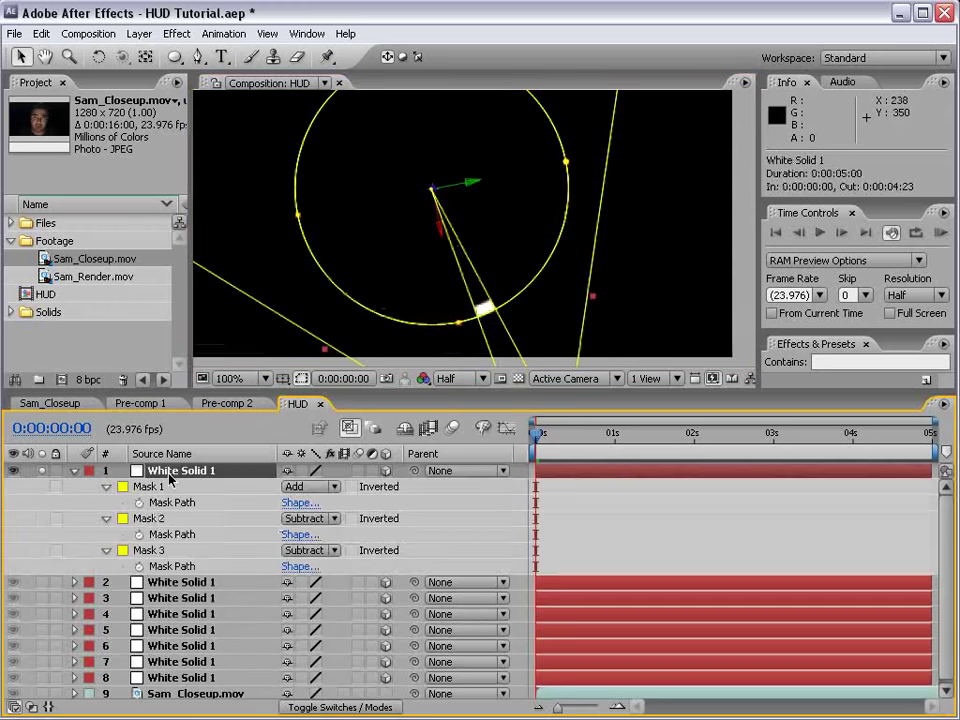
click(157, 519)
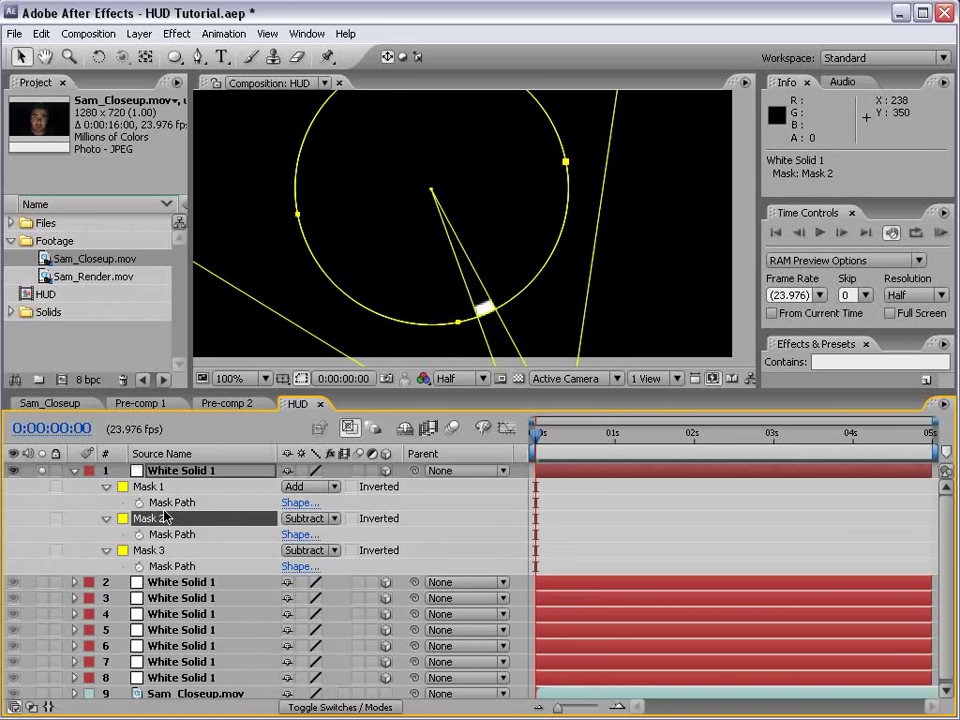
key(m)
key(m)
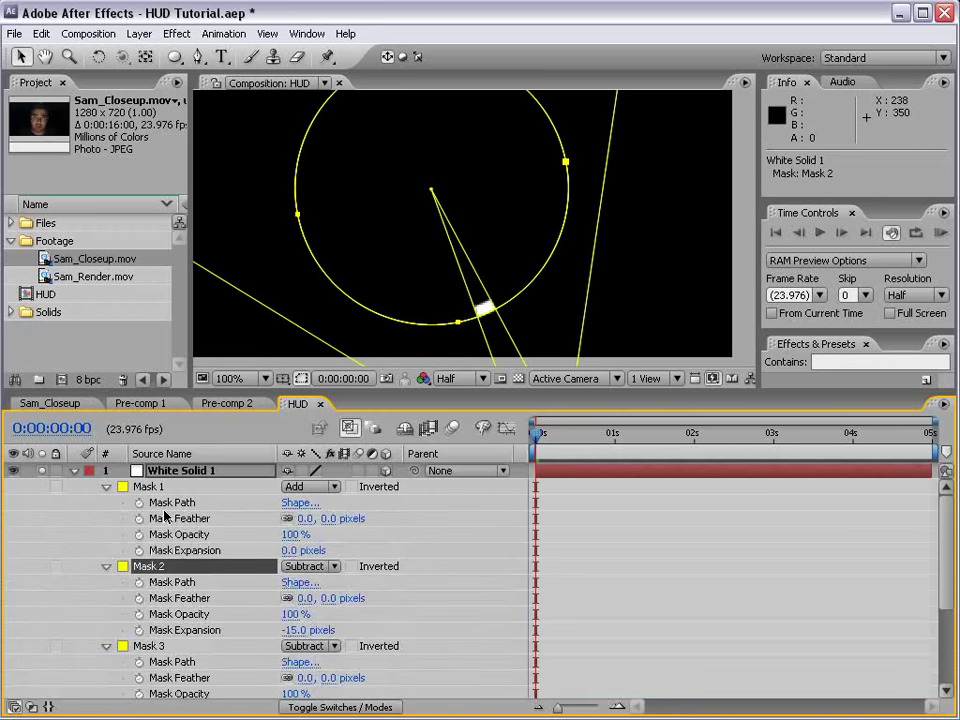
click(292, 631)
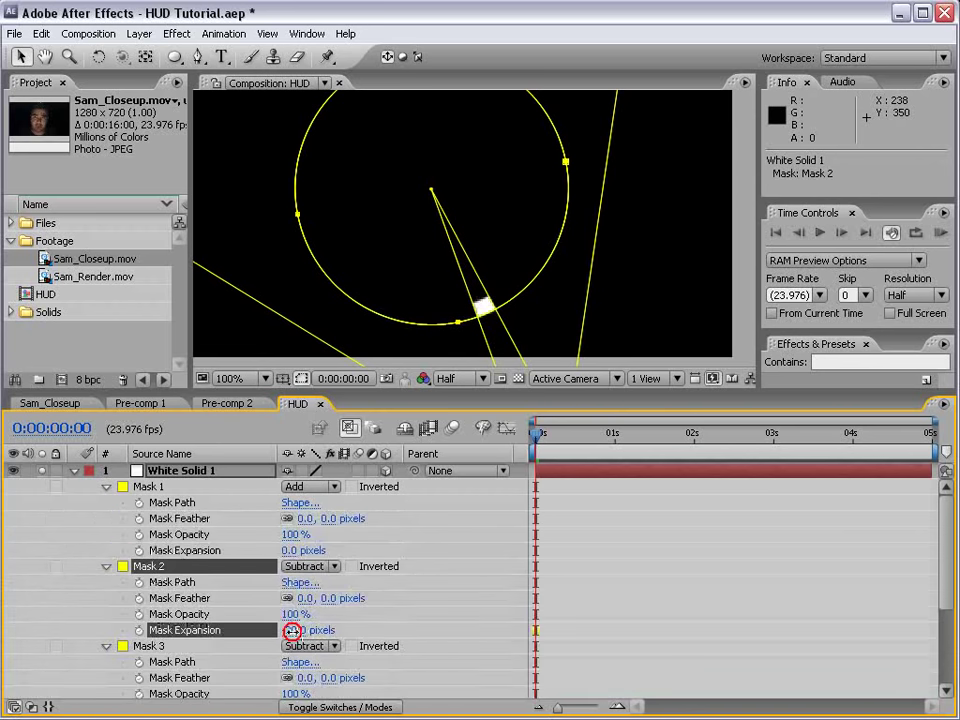
click(634, 557)
key(comma)
key(comma)
End the solo view of layer 1 and scale its tick mark up to 180%.
click(180, 470)
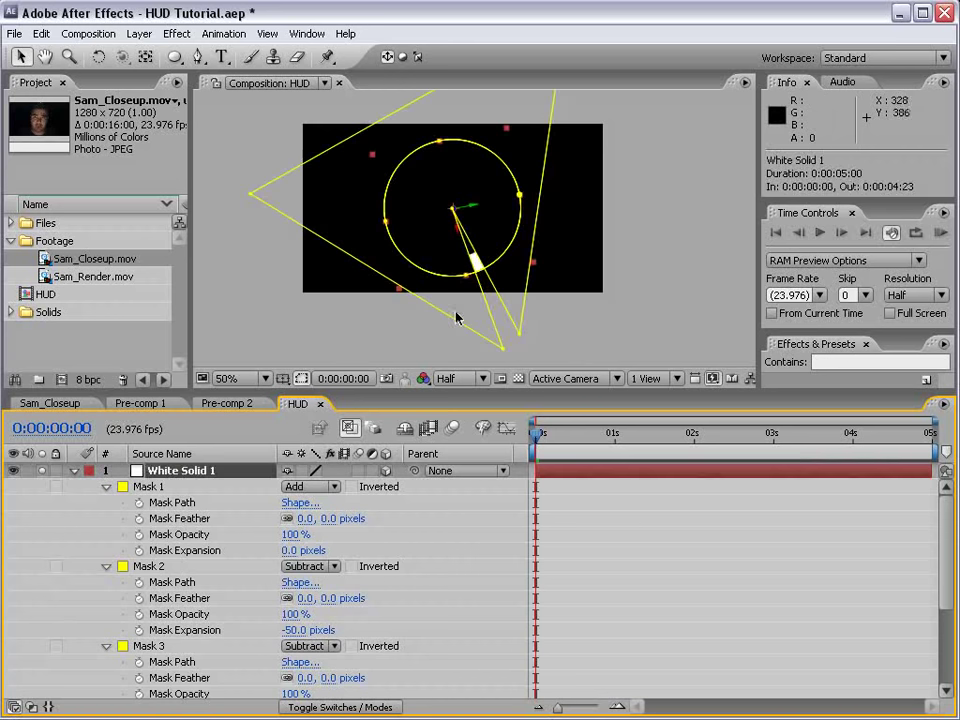
click(38, 470)
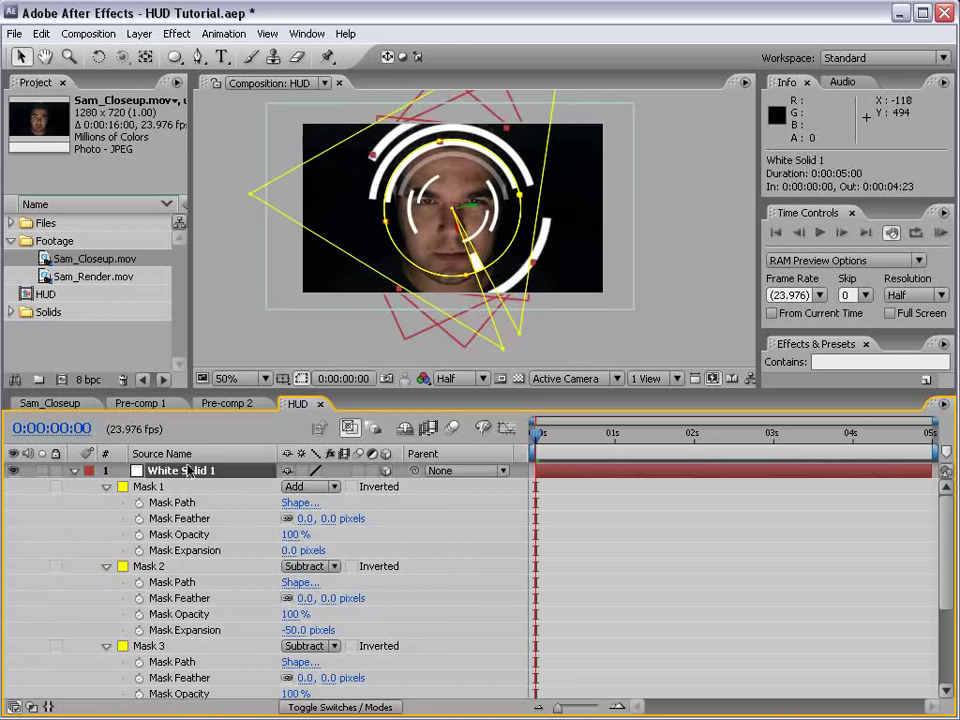
key(s)
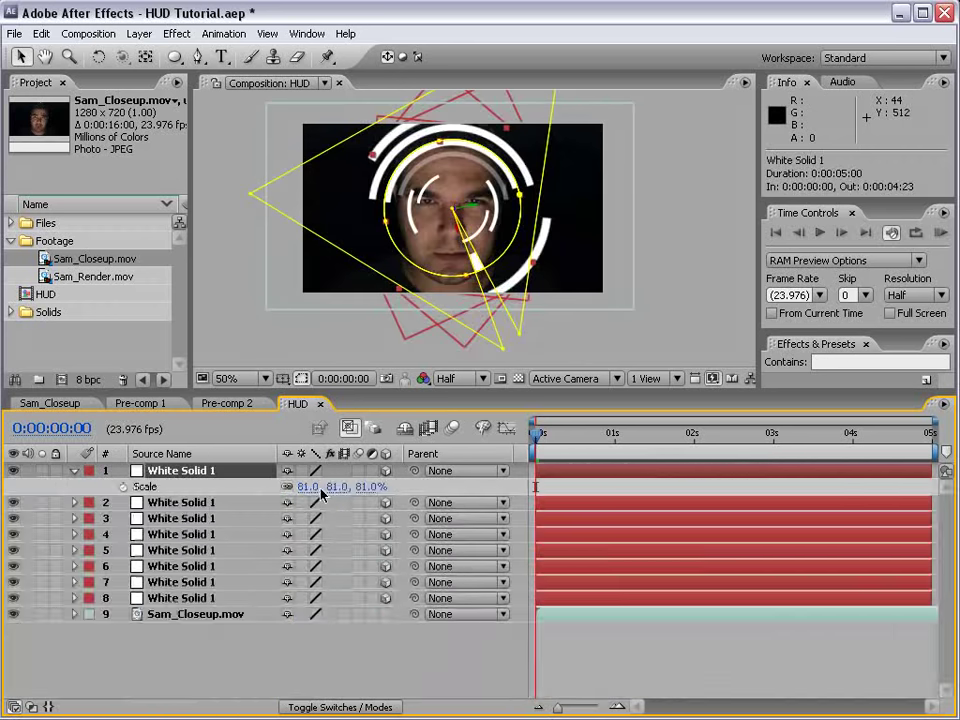
drag(320, 486, 414, 482)
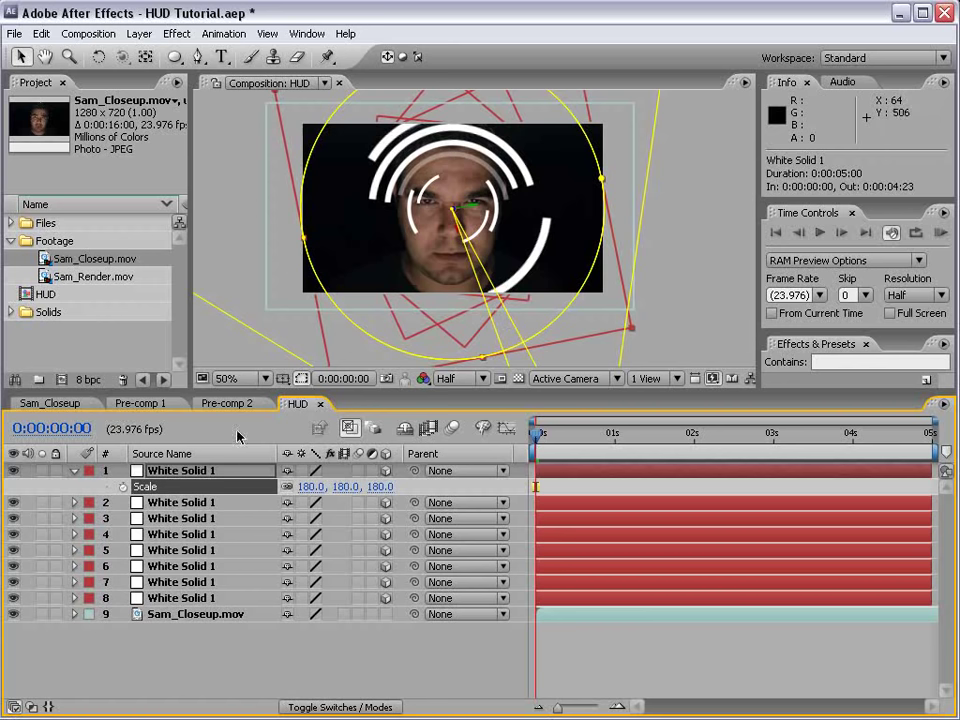
Duplicate the 180% tick layer five times and collapse the original's scale property.
click(199, 471)
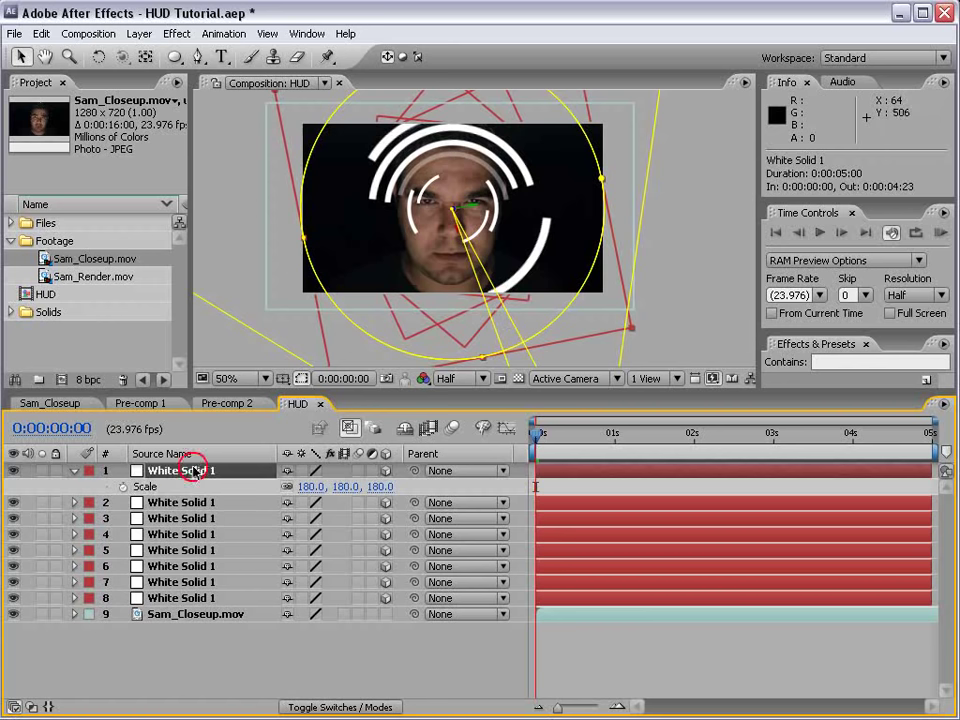
key(ctrl+d)
key(ctrl+d)
key(ctrl+d)
key(ctrl+d)
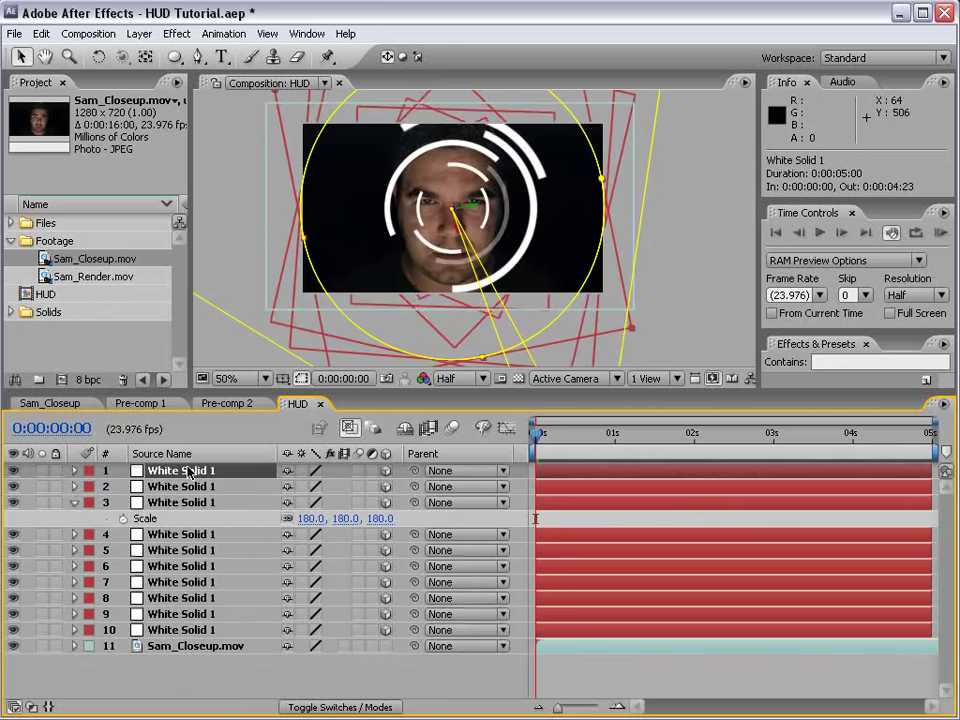
key(ctrl+d)
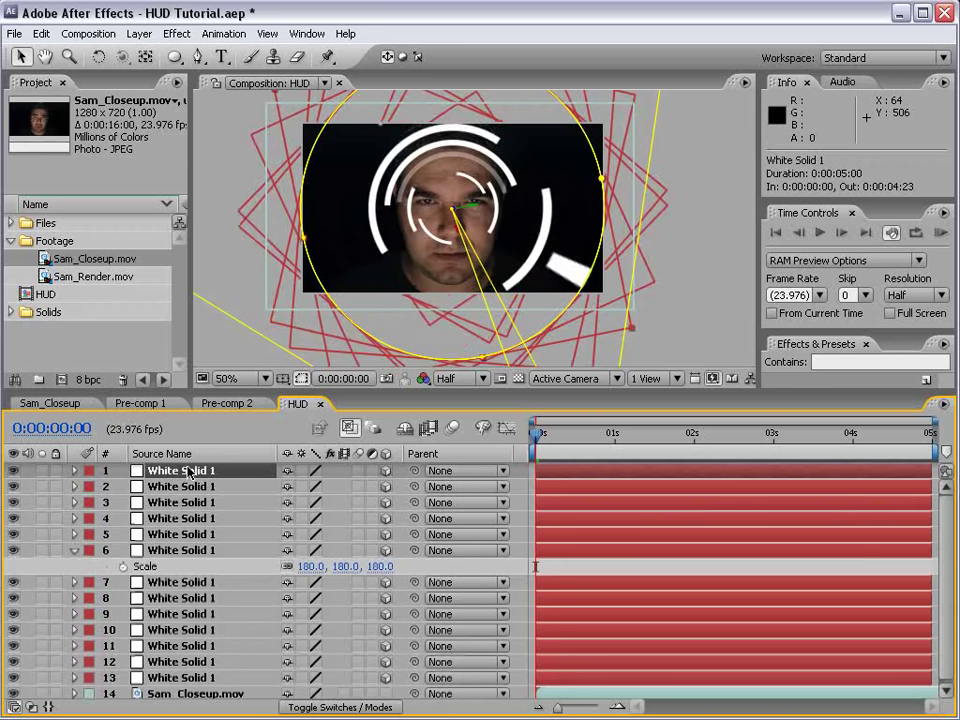
click(74, 551)
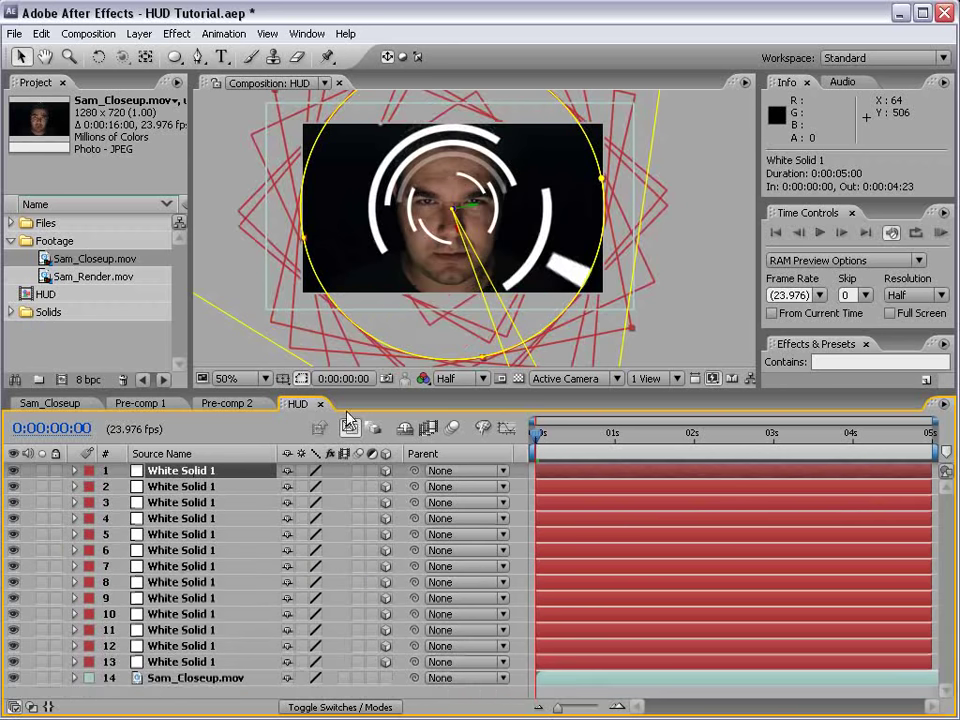
Add a new camera named Camera 1 with the Custom preset and a zoom of 840 pixels.
click(139, 33)
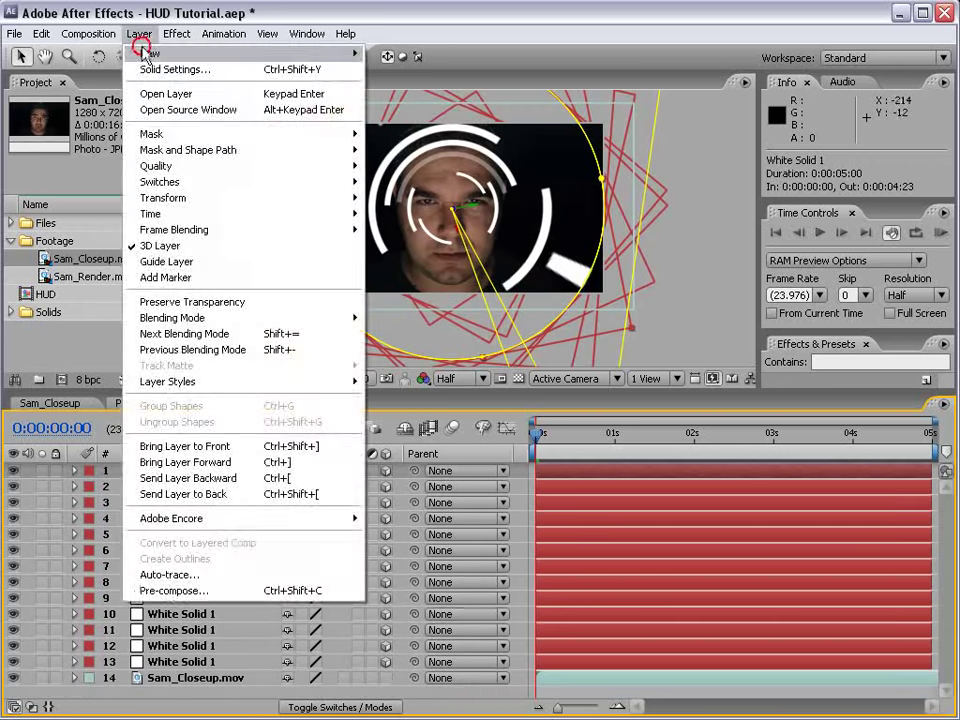
mouse_move(150, 53)
click(476, 102)
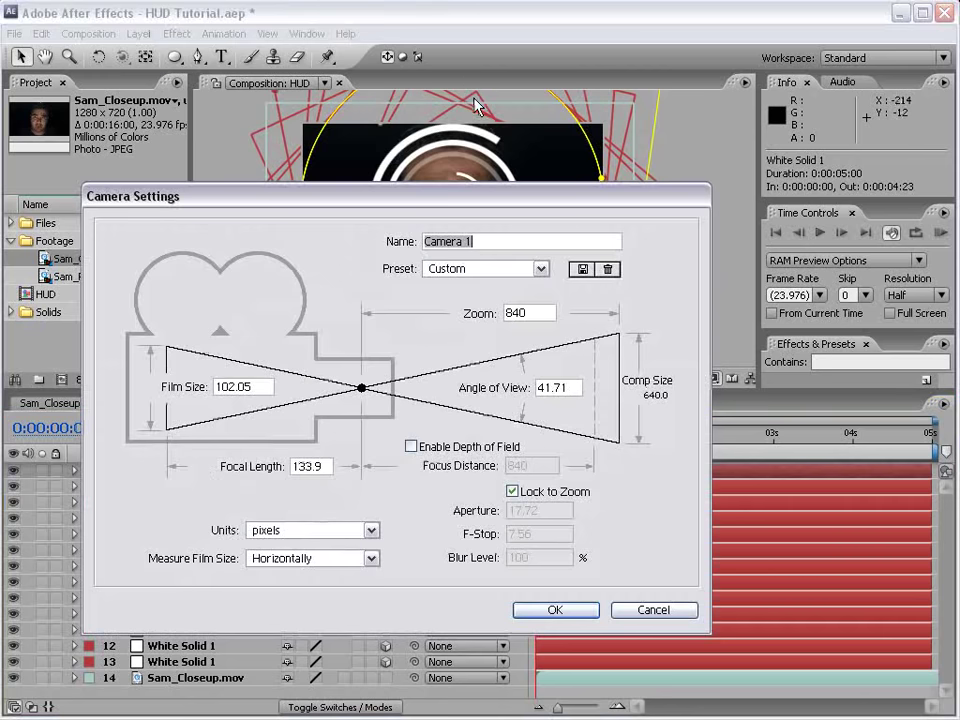
click(572, 608)
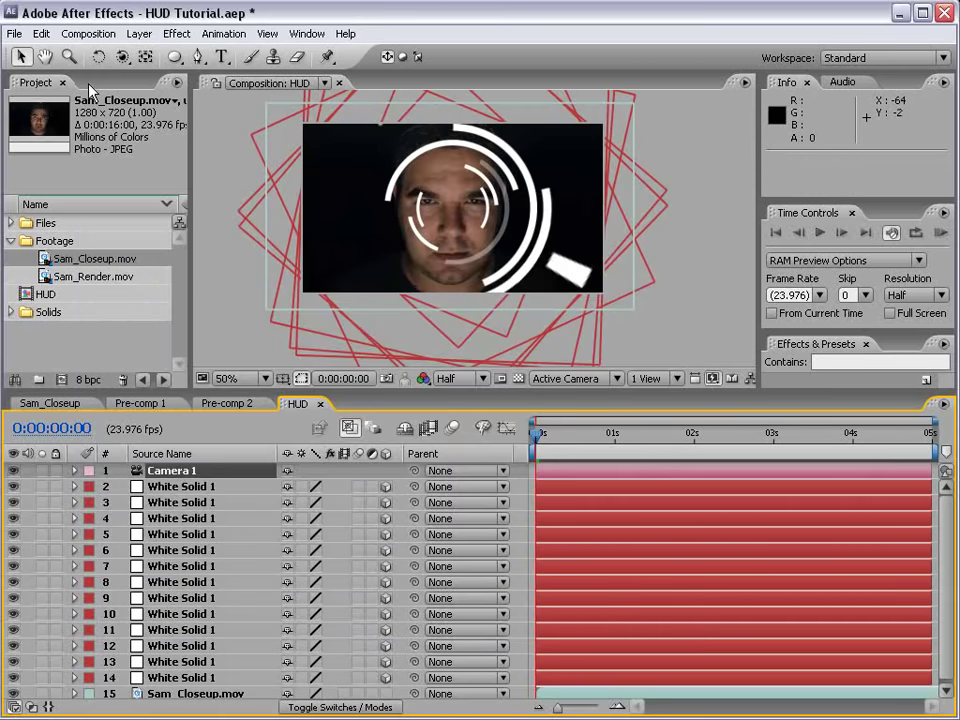
Pull Camera 1 back along Z to a position of about -1716 and preview the motion up to 0:00:01:11.
drag(122, 56, 190, 96)
drag(472, 226, 478, 400)
drag(537, 434, 648, 481)
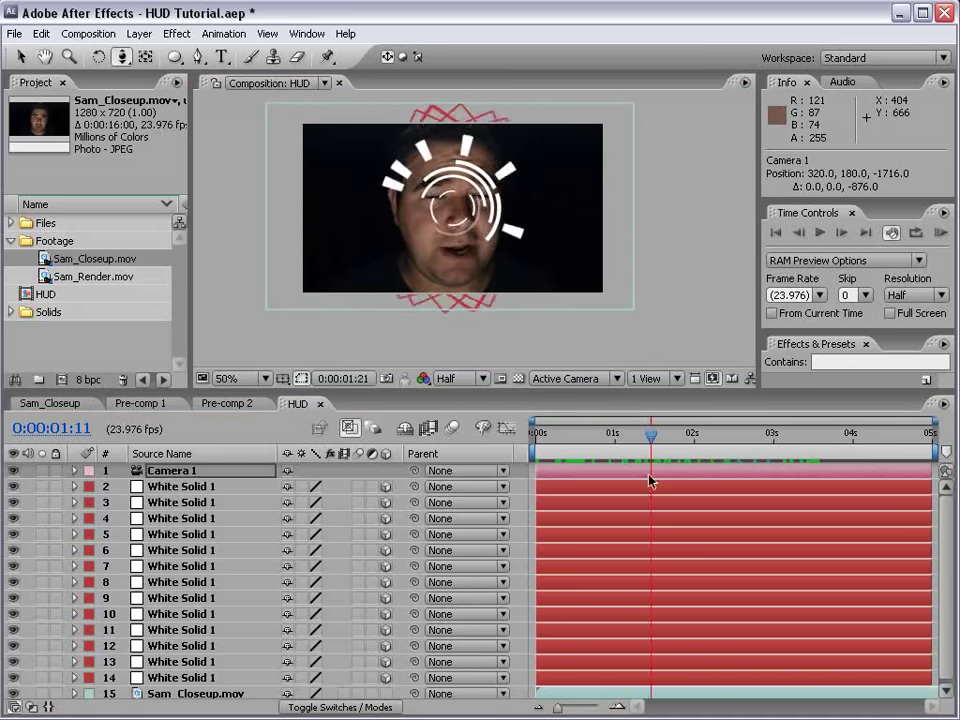
Scale the six tick-mark layers (layers 2 to 7) down into the inner ring and lower their opacity to 61%.
click(180, 486)
shift+click(198, 569)
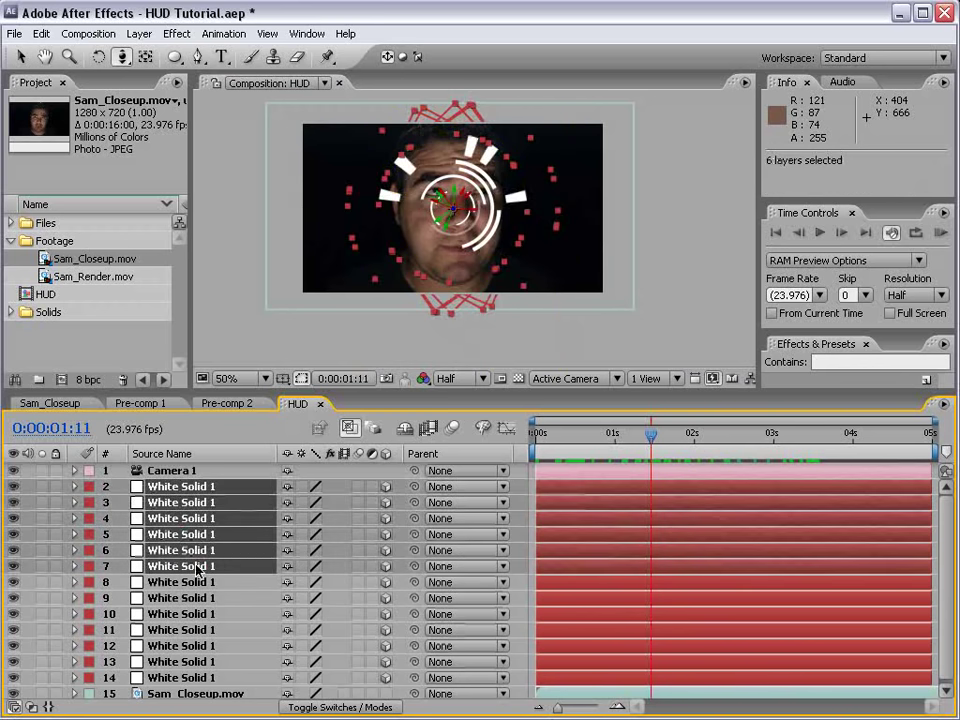
key(v)
key(s)
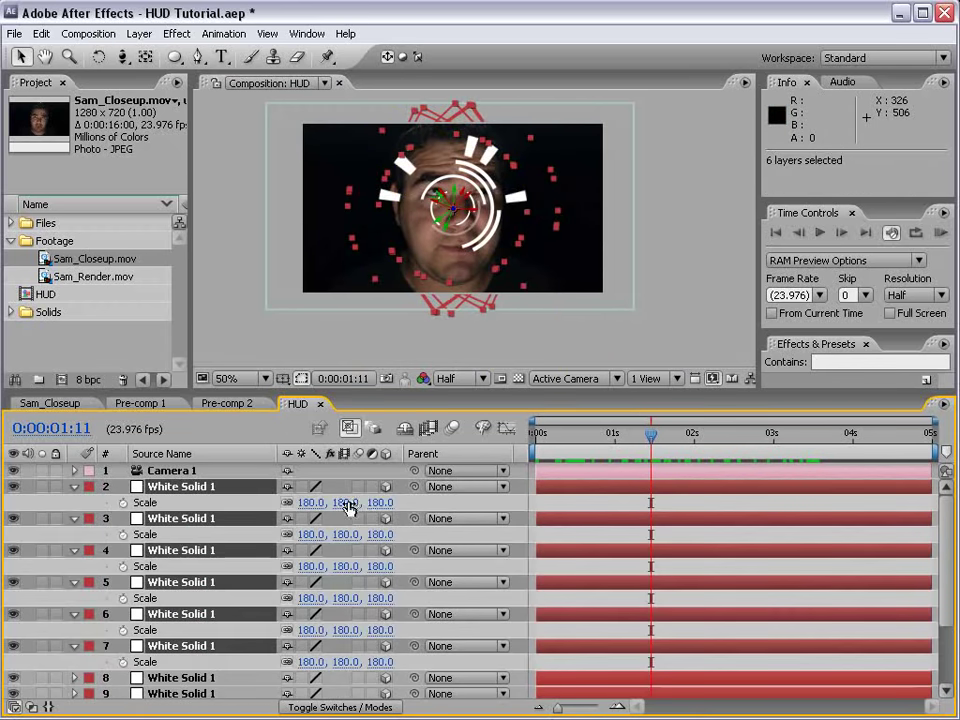
drag(348, 507, 242, 511)
key(t)
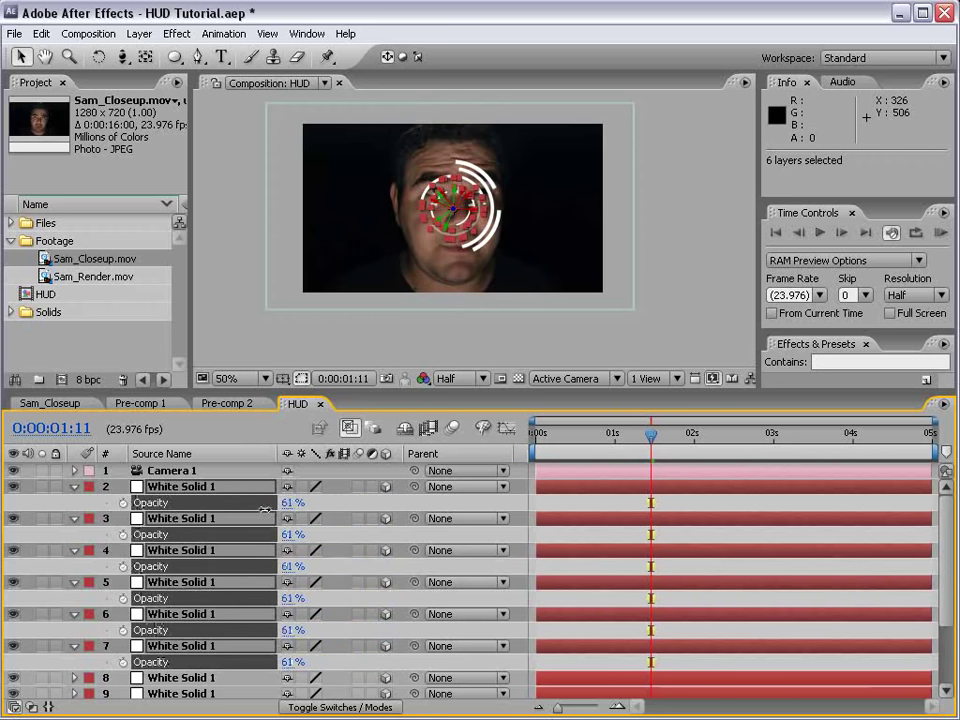
Duplicate the six small tick layers, scale the copies up to 181%, and preview the motion.
key(s)
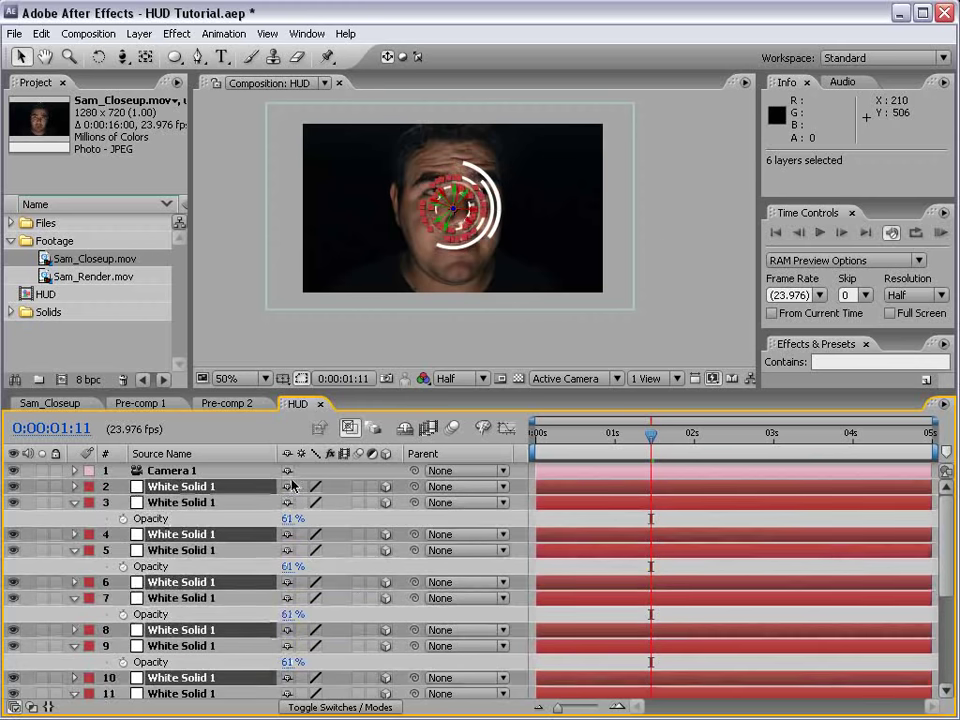
drag(298, 502, 443, 487)
click(626, 485)
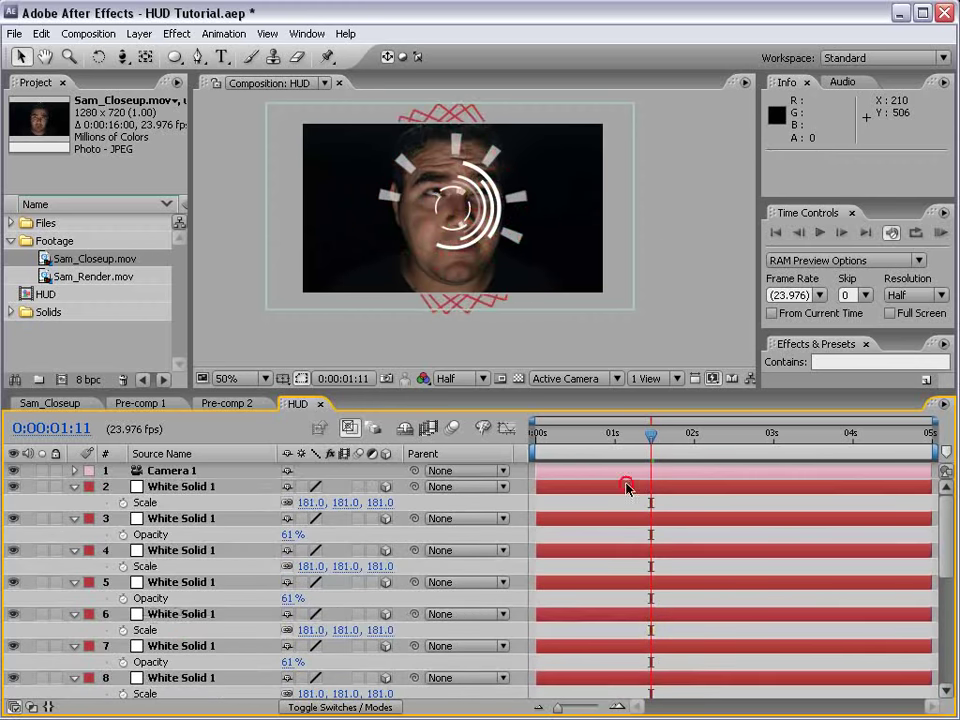
drag(630, 430, 814, 452)
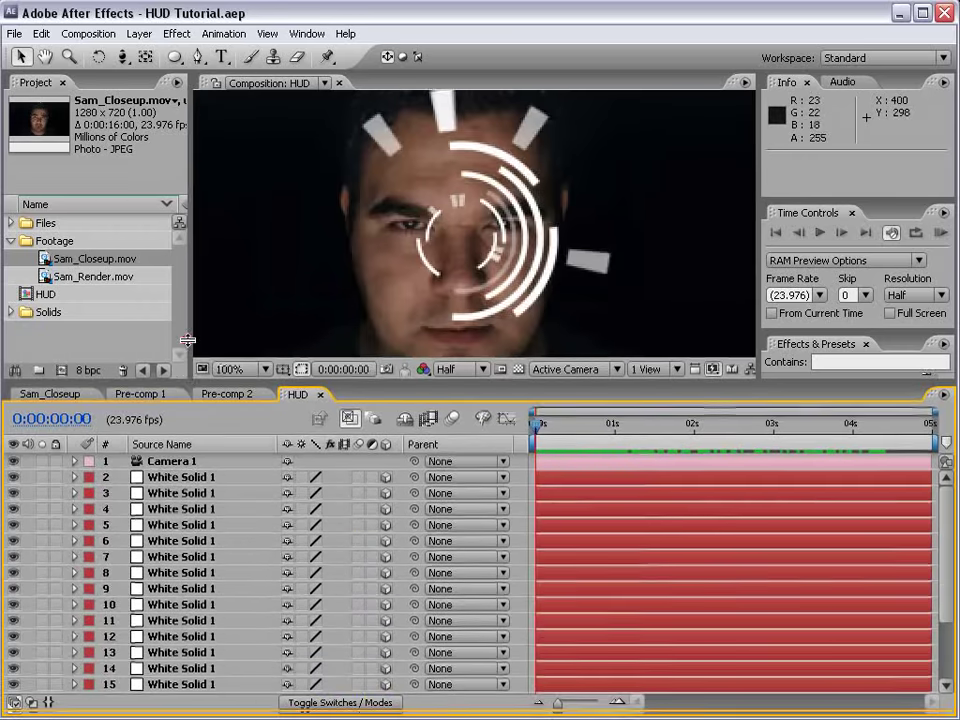
Pre-compose all the White Solid 1 layers (layers 2 to 20) into a new composition named Target_01, moving all attributes into it.
drag(190, 392, 198, 252)
key(comma)
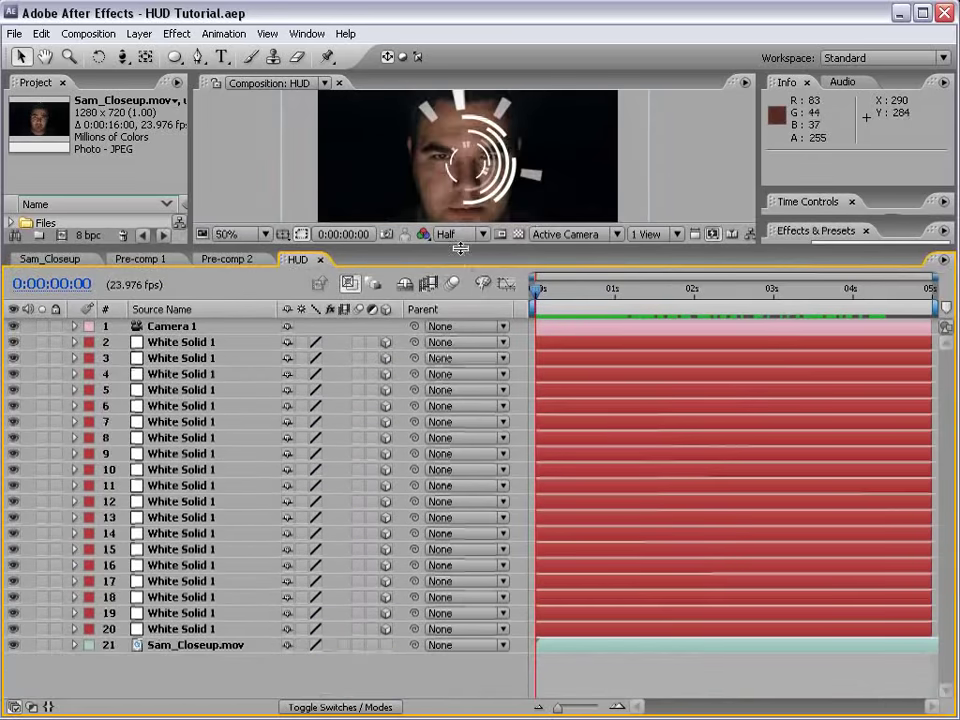
drag(460, 248, 460, 312)
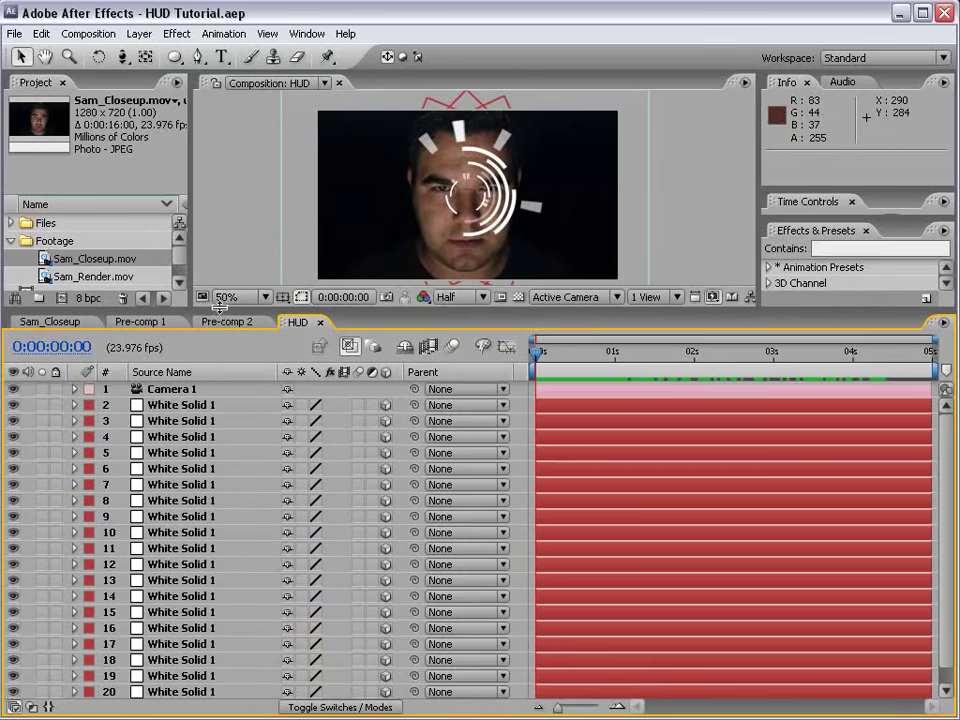
drag(220, 310, 220, 210)
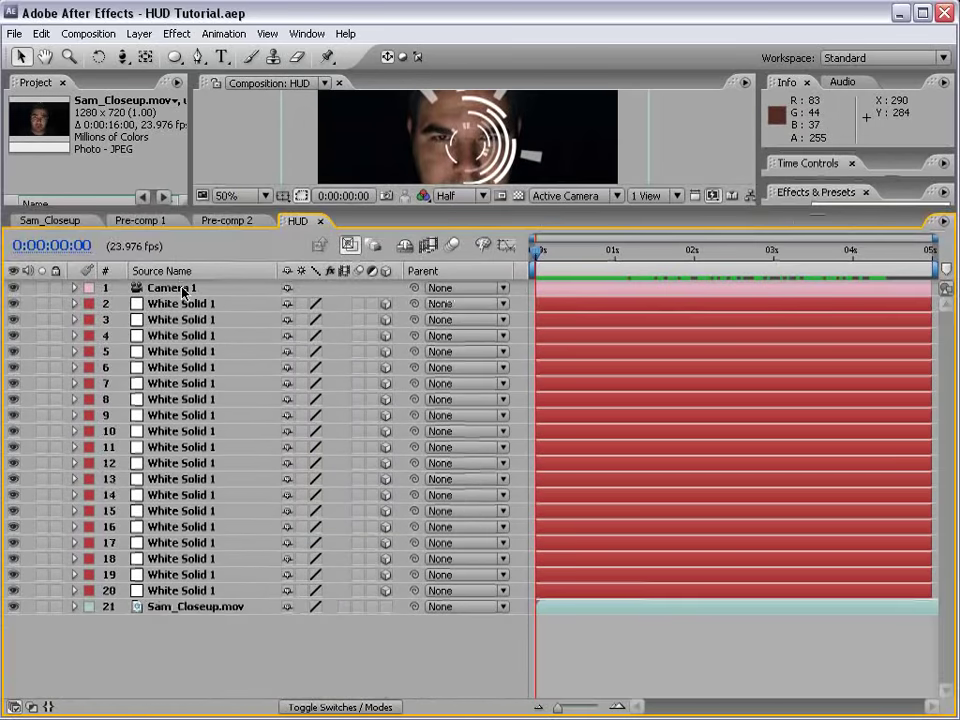
click(170, 306)
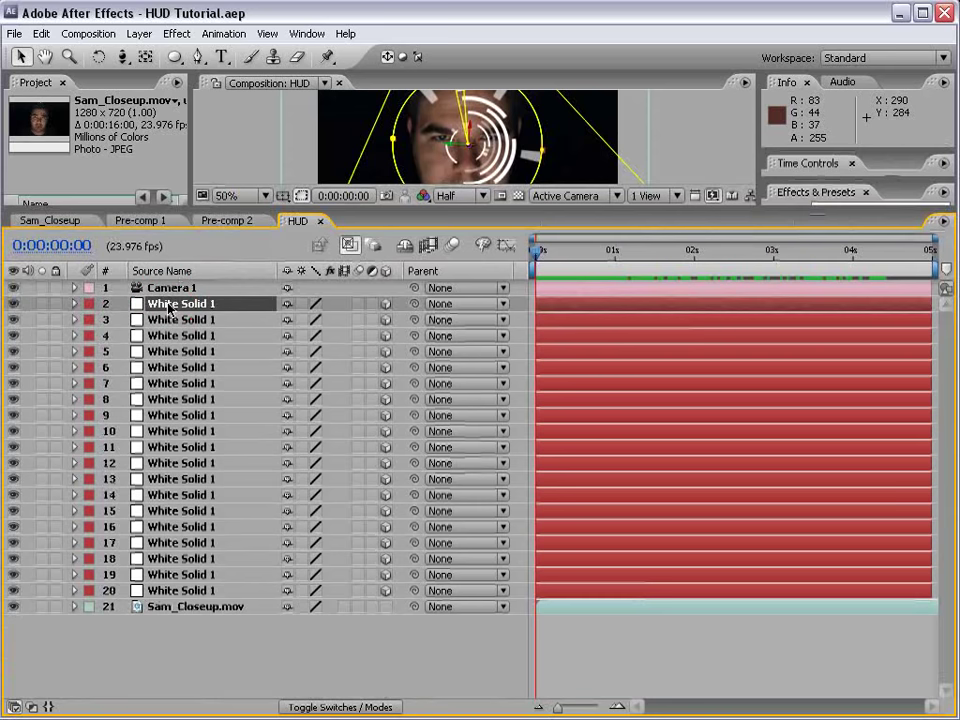
shift+click(157, 591)
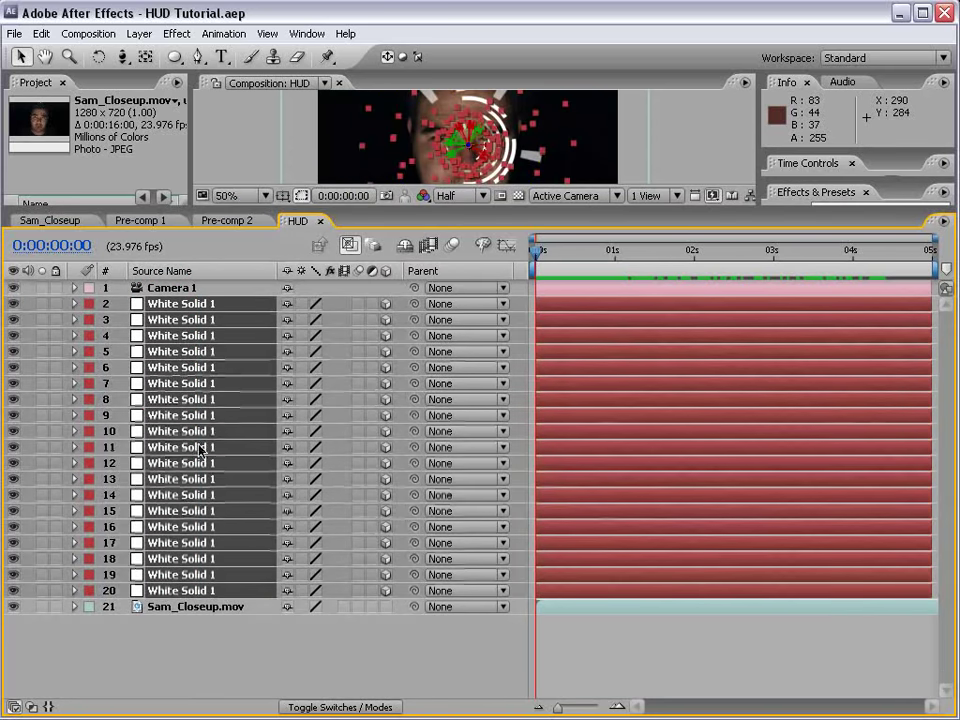
click(148, 33)
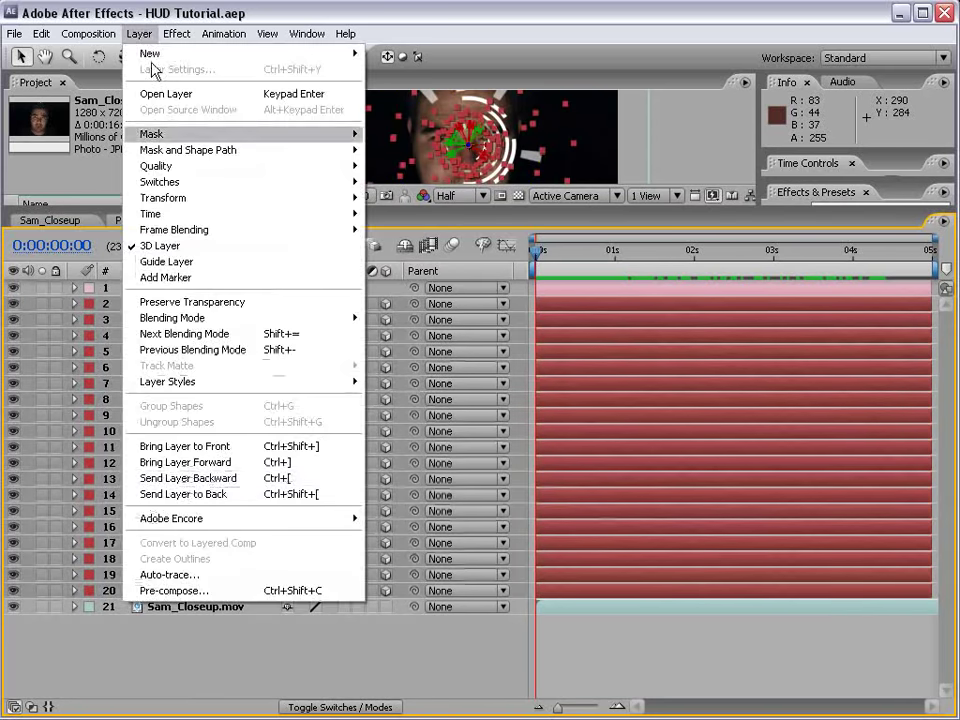
click(167, 586)
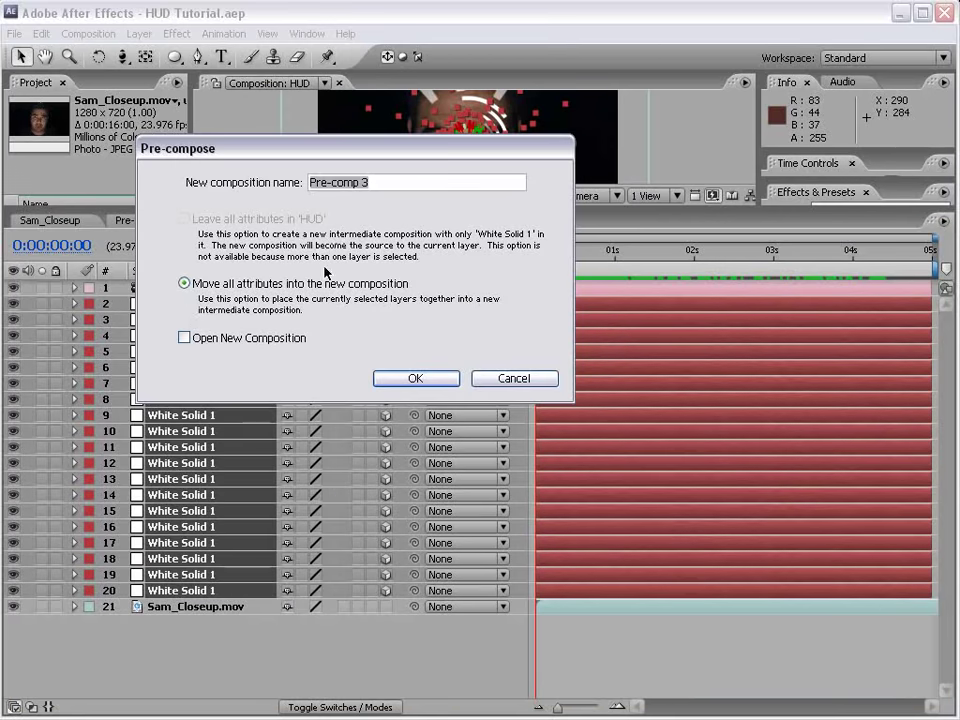
click(240, 184)
text(Tar)
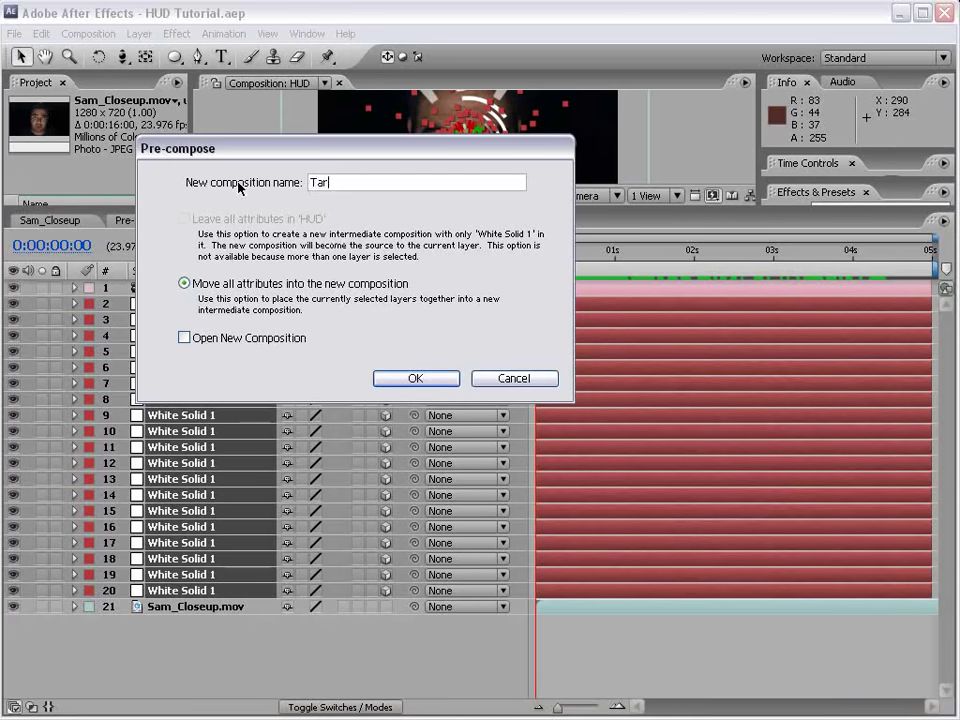
text(get_01)
key(Return)
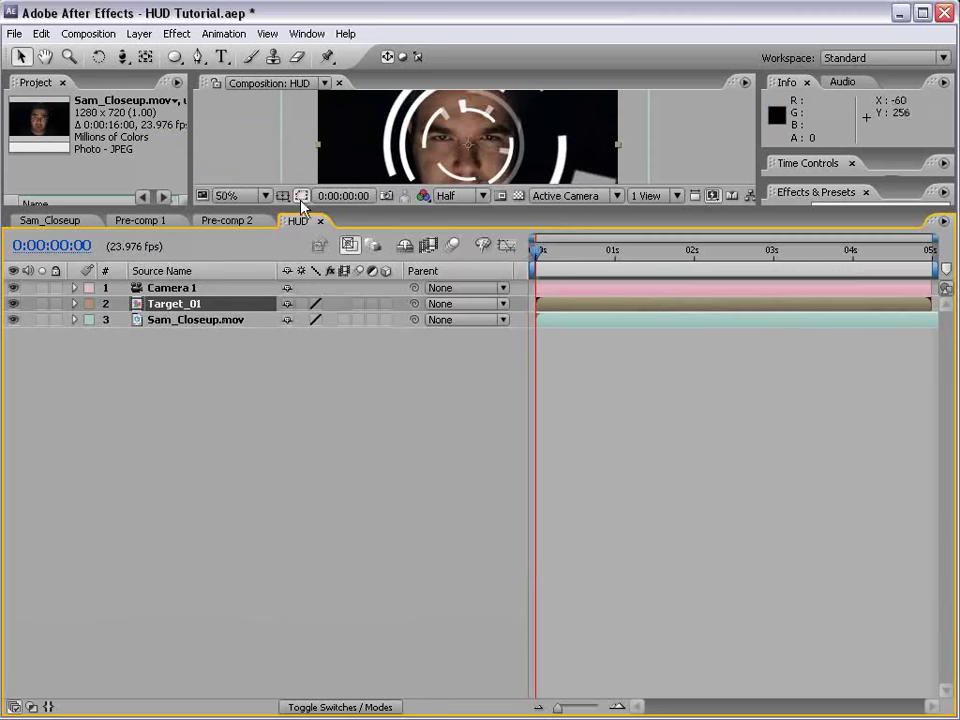
Hide the Target_01 layer and set the composition preview resolution to Full.
drag(302, 205, 300, 470)
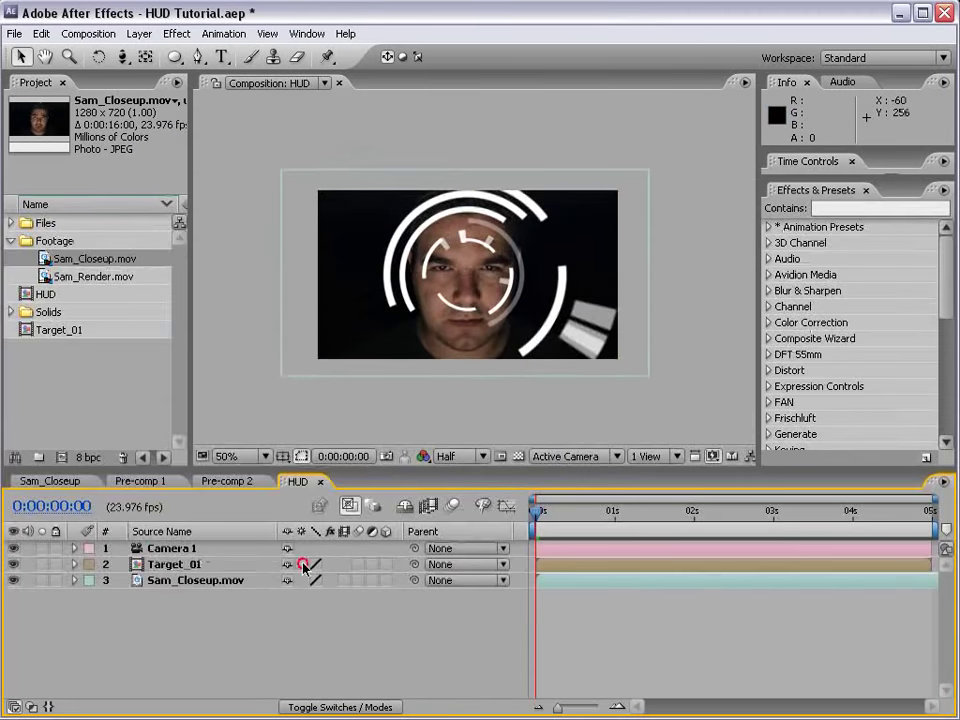
click(14, 567)
scroll(531, 311, up, 1)
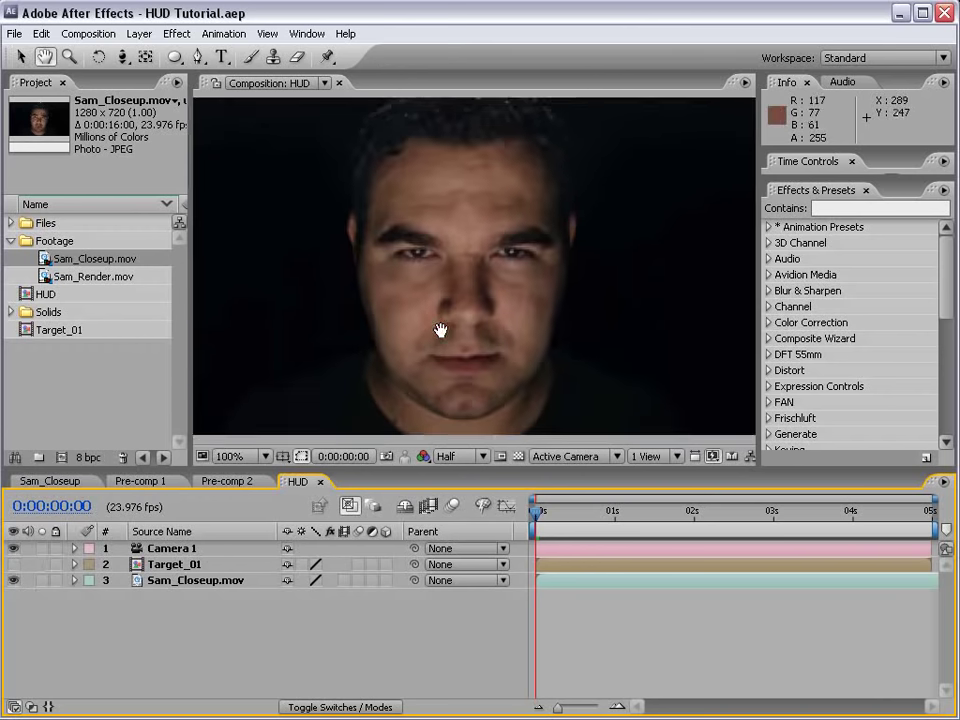
drag(440, 330, 439, 321)
click(460, 456)
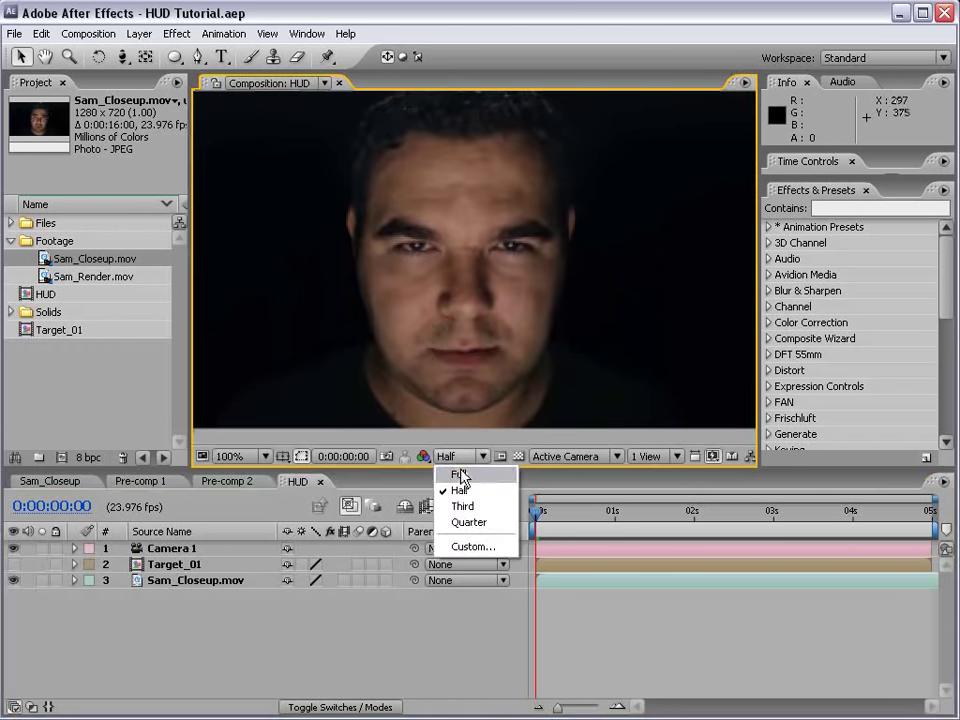
click(460, 474)
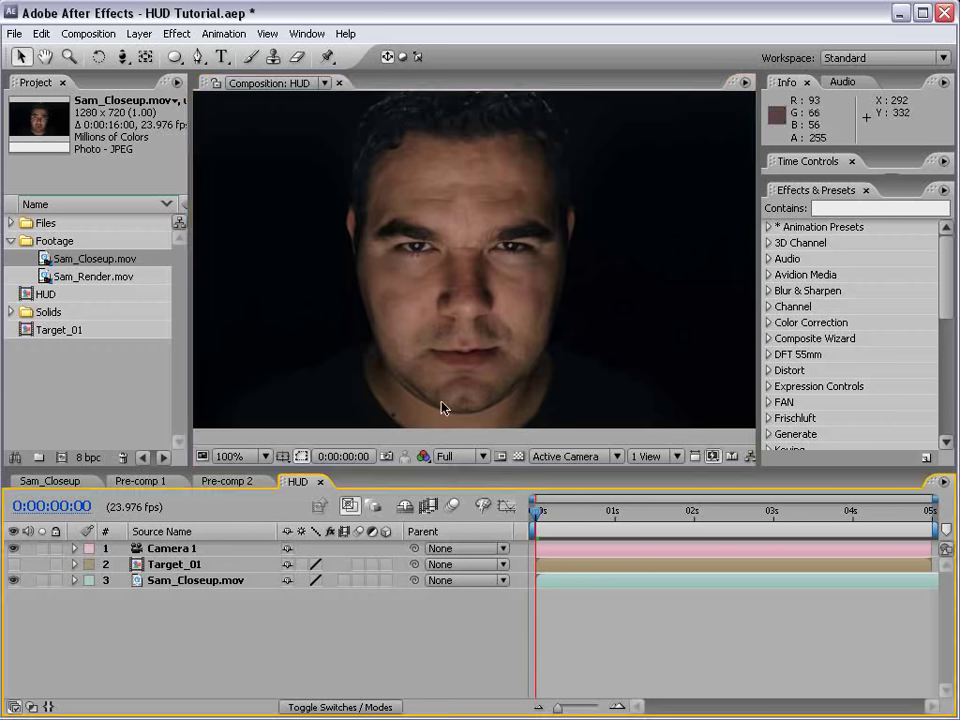
Add a new white solid at composition size, 640 by 360 pixels.
click(139, 33)
mouse_move(316, 58)
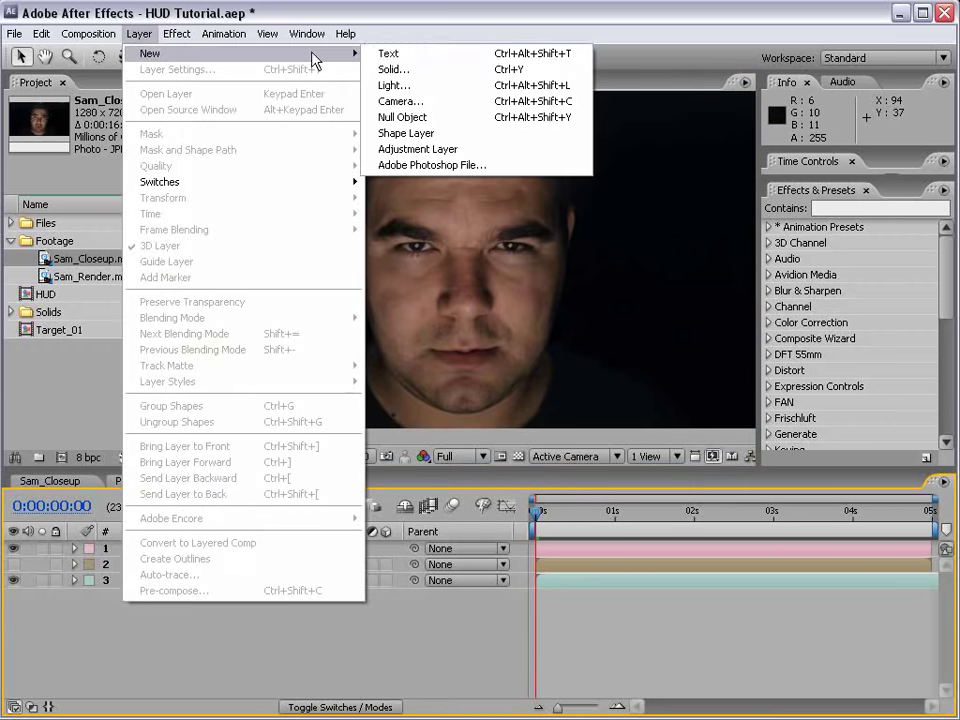
click(418, 70)
click(342, 518)
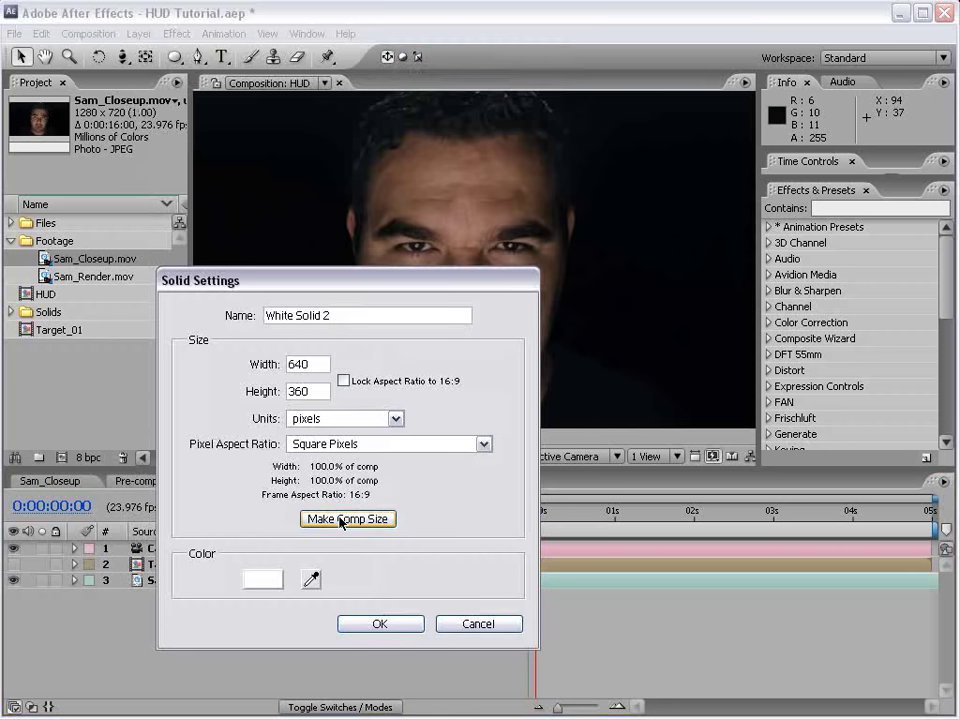
click(378, 624)
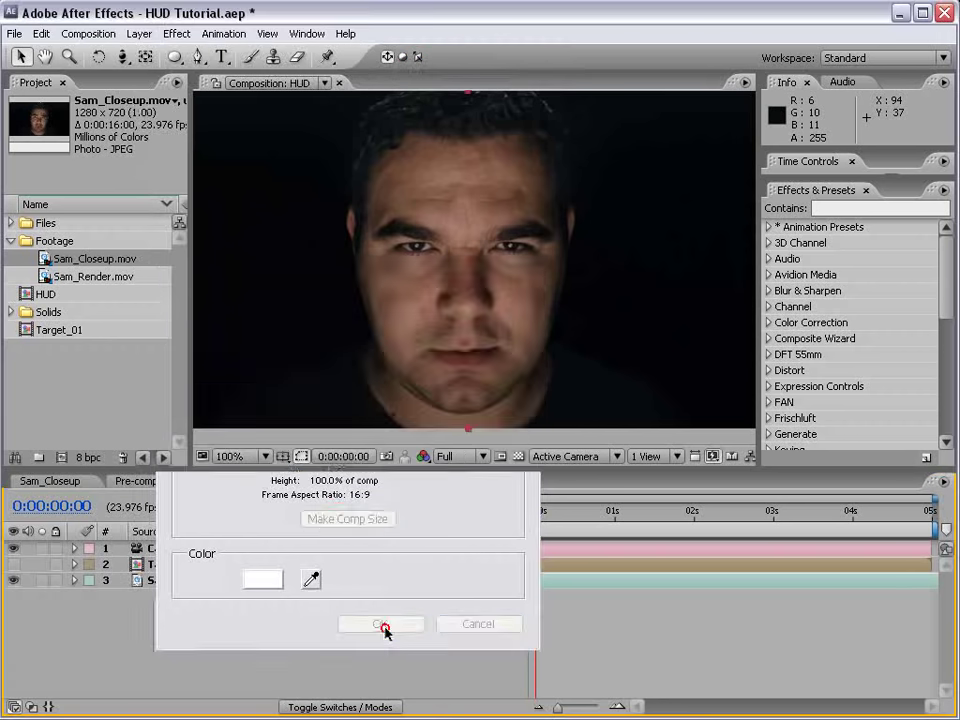
Apply the Grid effect to the new white solid and set its border to 2.5.
click(176, 33)
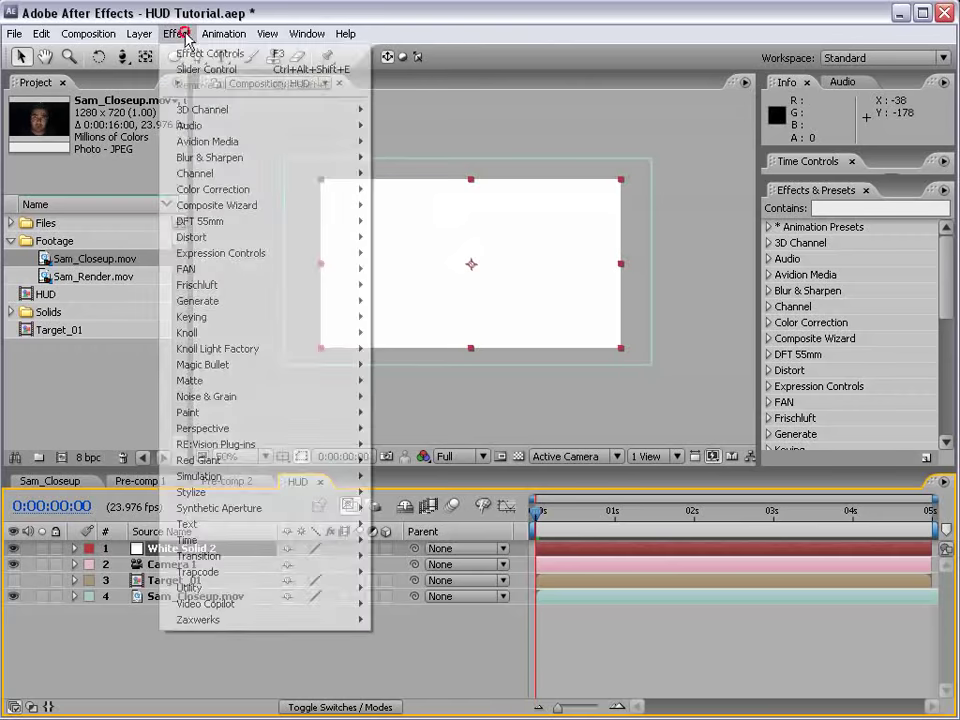
mouse_move(219, 300)
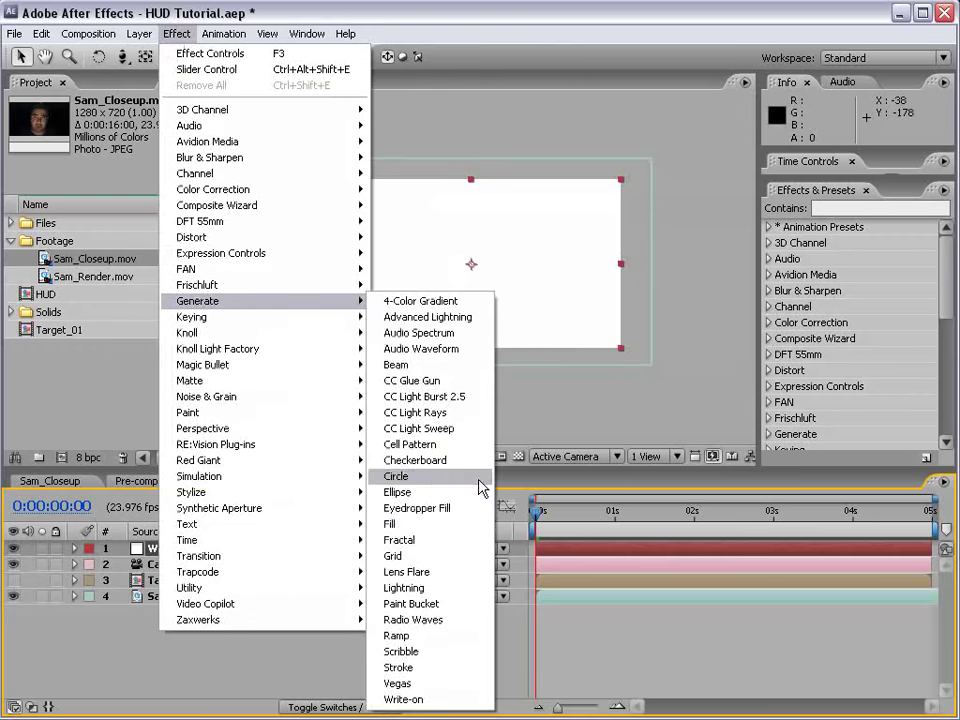
click(415, 557)
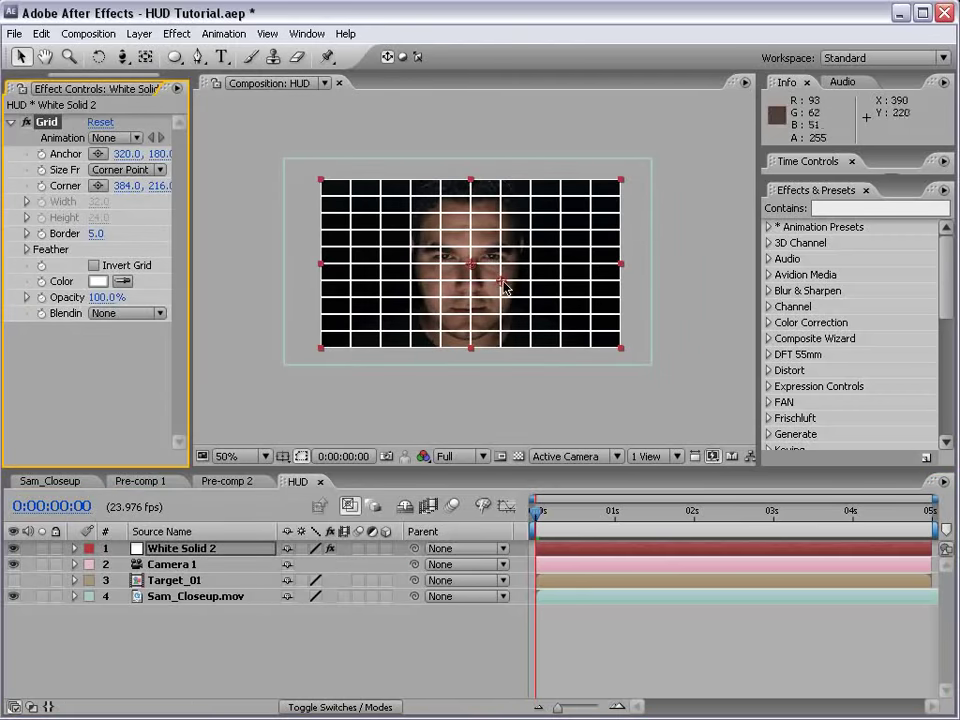
key(period)
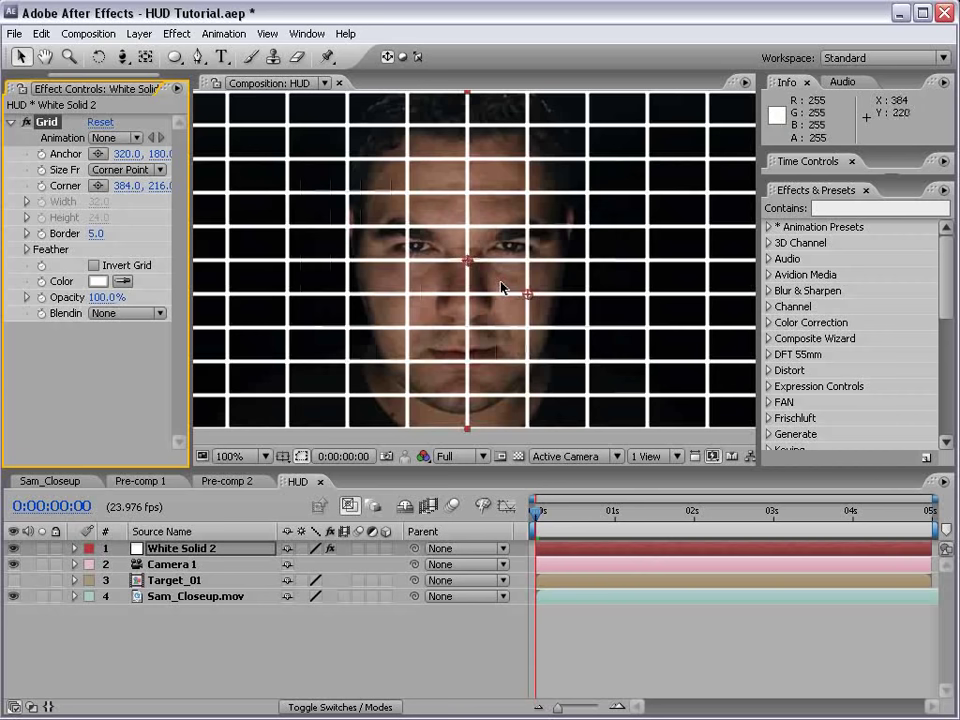
drag(97, 233, 96, 233)
click(96, 233)
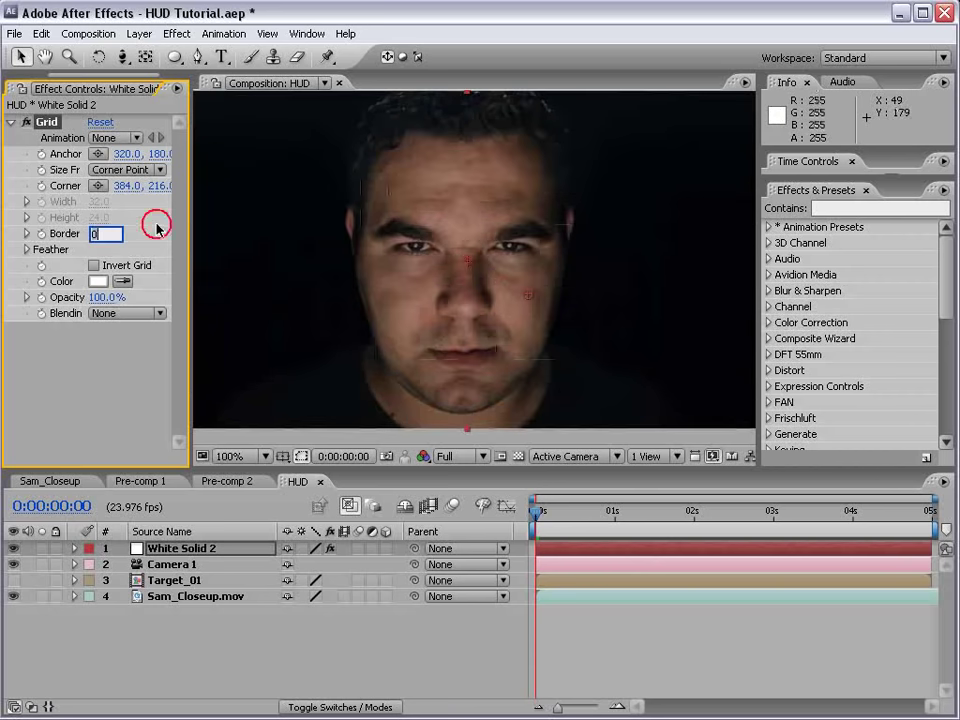
text(2.5)
key(Return)
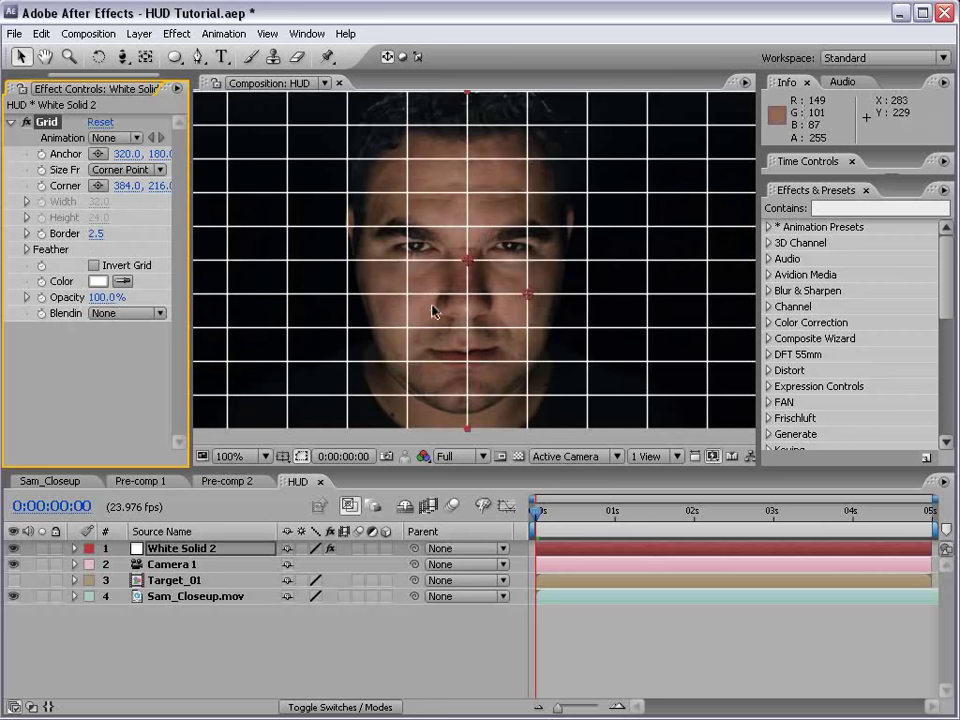
Duplicate the Grid effect, raise the copy's border to 16.5, and set its blending mode to Stencil Alpha.
drag(190, 315, 255, 318)
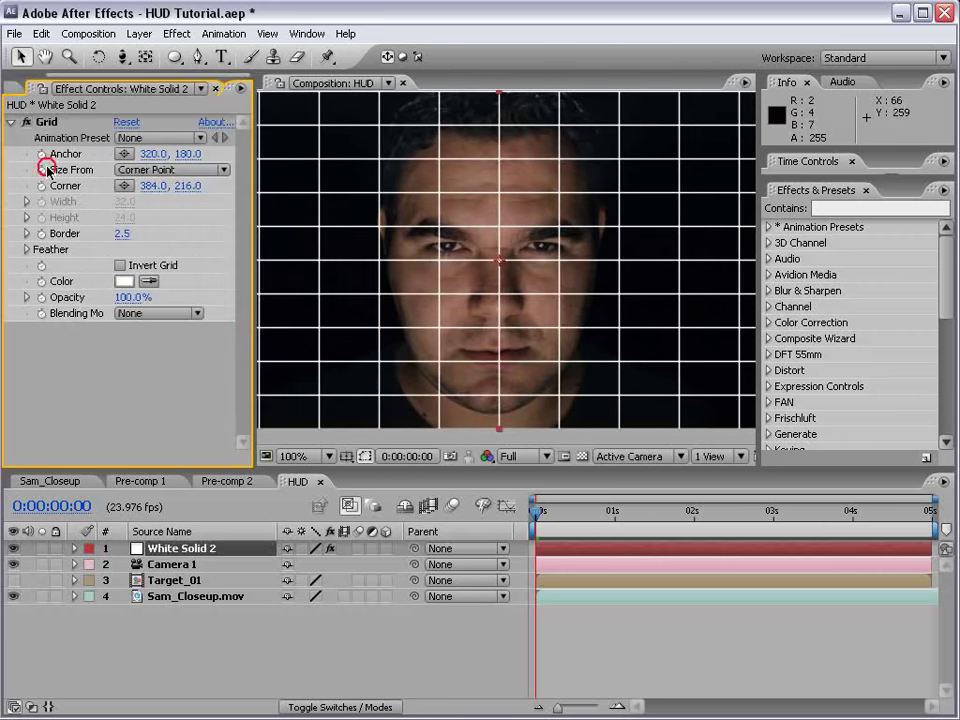
key(ctrl+d)
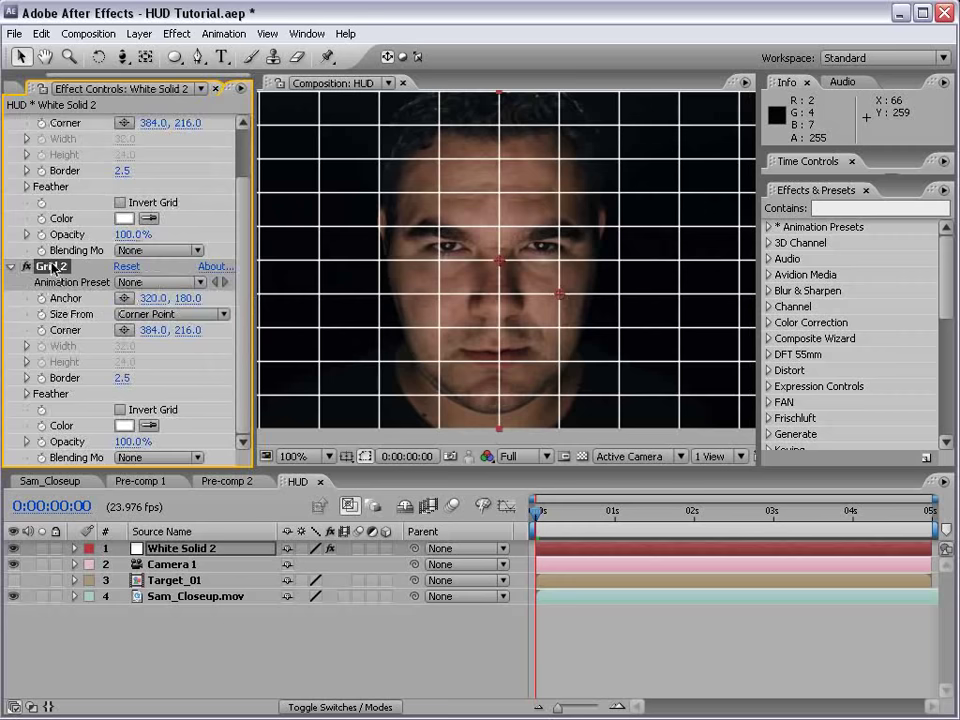
drag(122, 378, 125, 379)
click(176, 458)
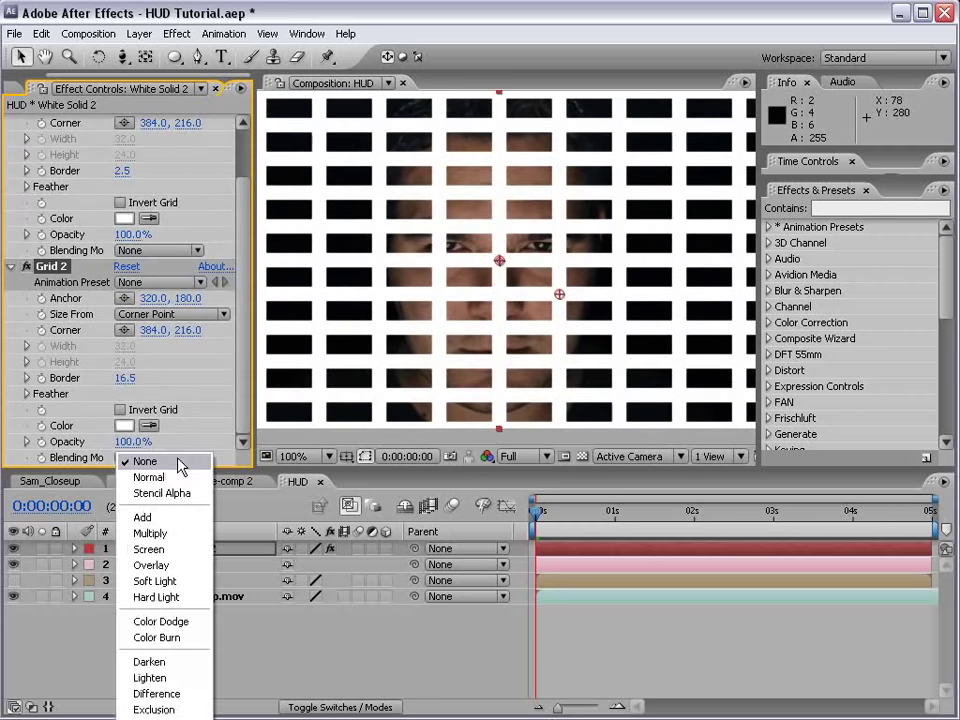
click(175, 493)
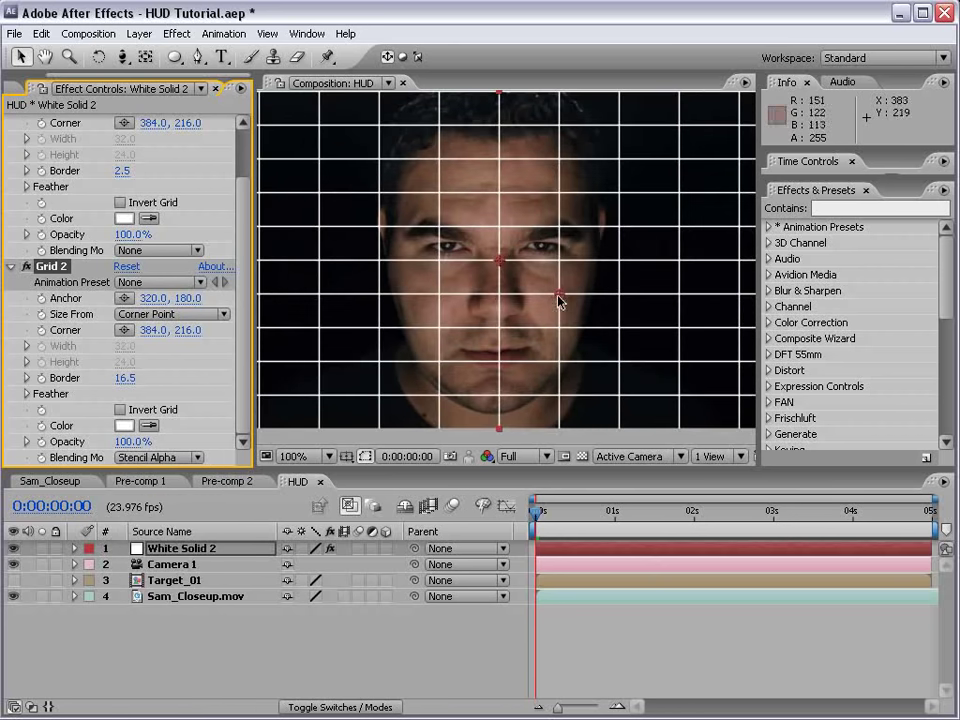
Move the second grid's corner point to about 362, 204 to break the lines into dashes, and deselect the layer.
drag(559, 298, 538, 288)
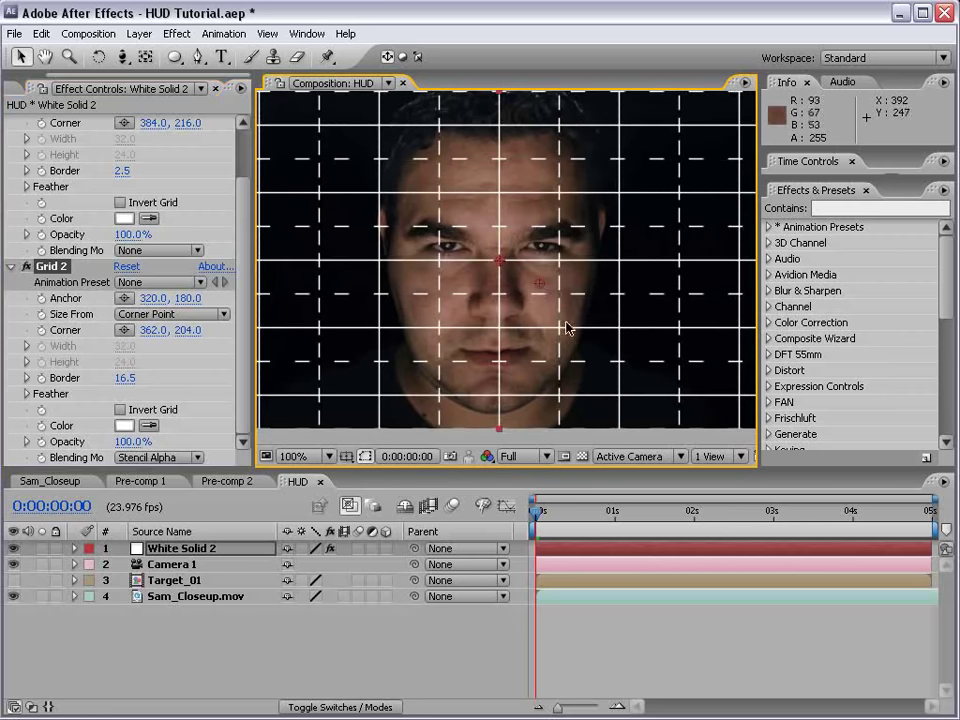
key(grave)
key(grave)
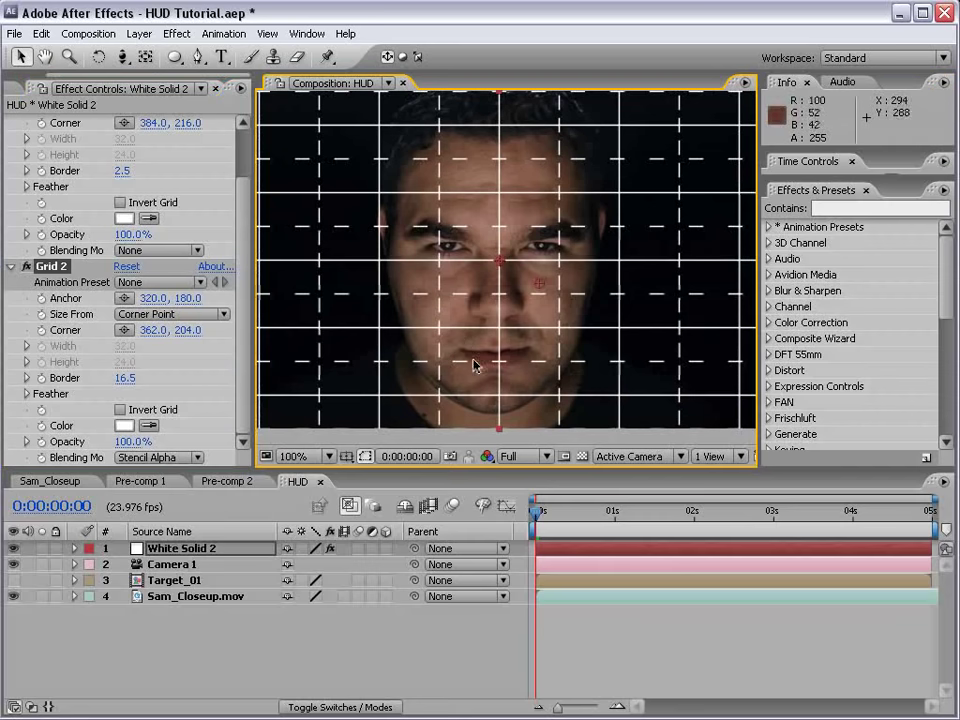
click(628, 621)
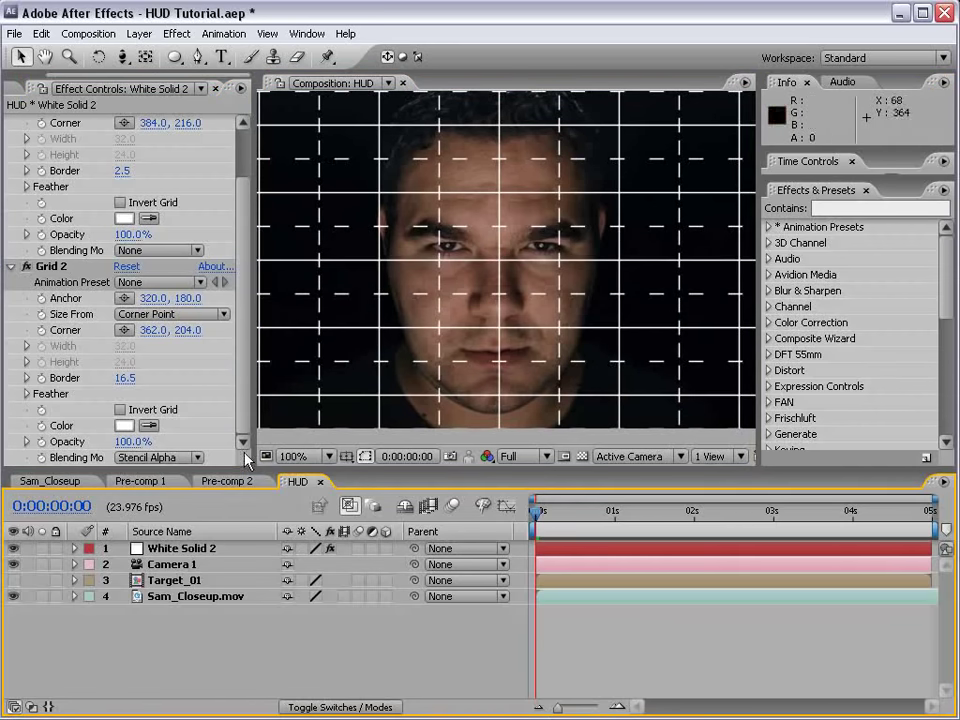
Rename the White Solid 2 layer to Grid and make it a 3D layer.
click(182, 548)
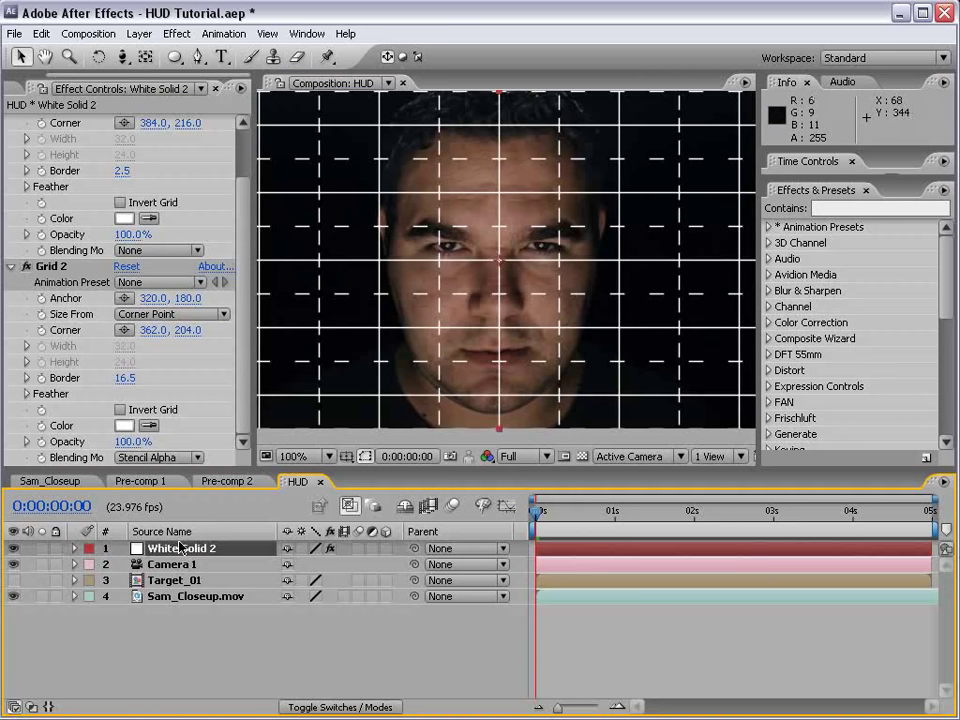
key(Return)
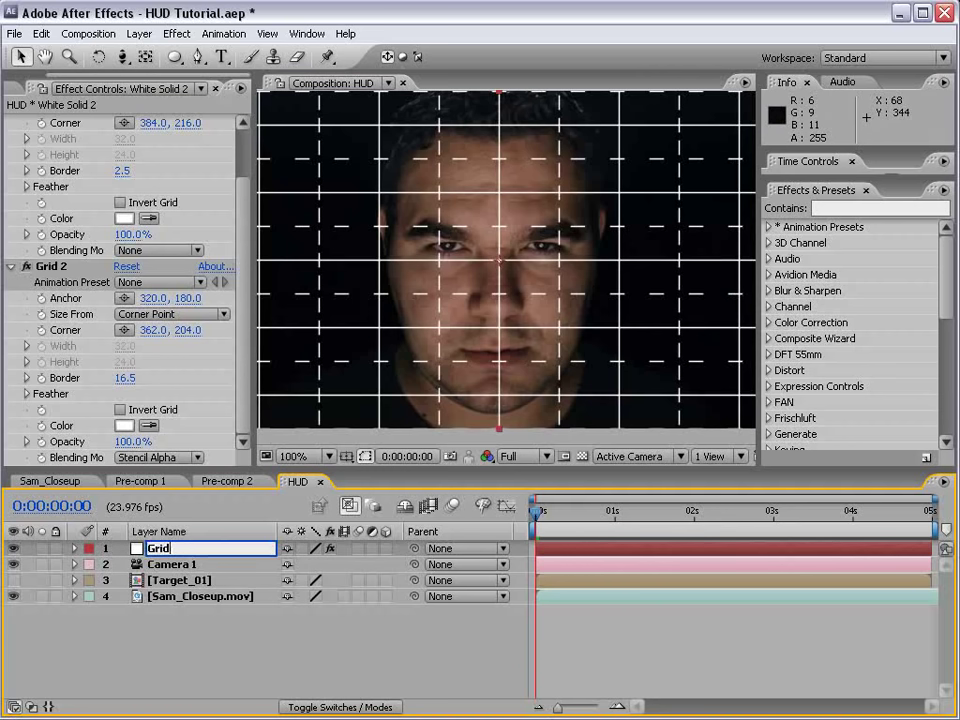
key(Return)
click(386, 548)
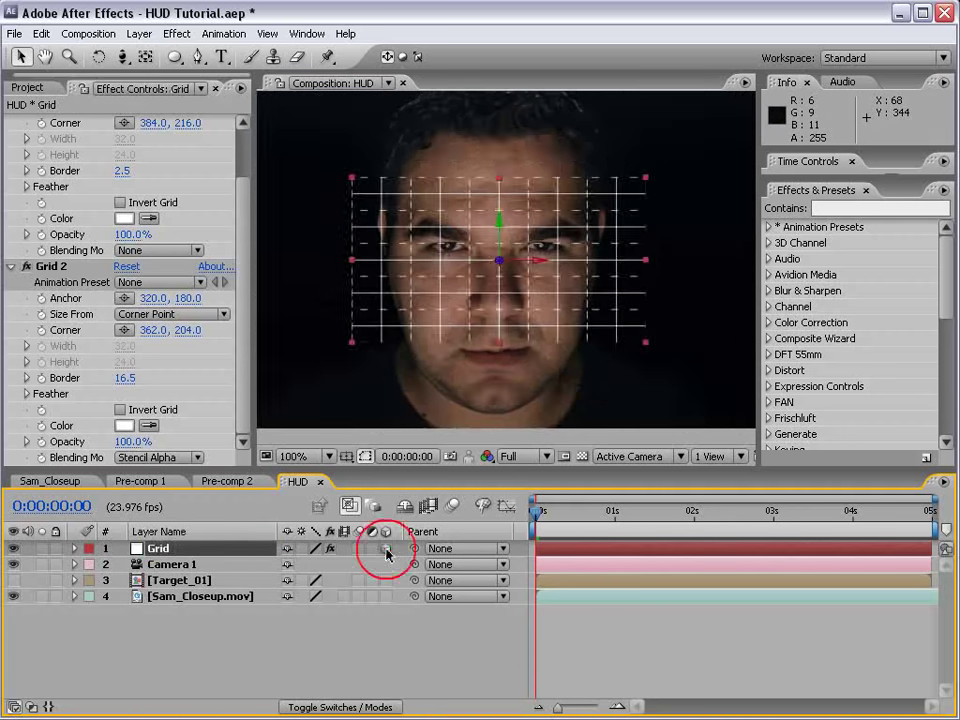
Delete the Camera 1 layer from the HUD composition.
click(170, 564)
key(Delete)
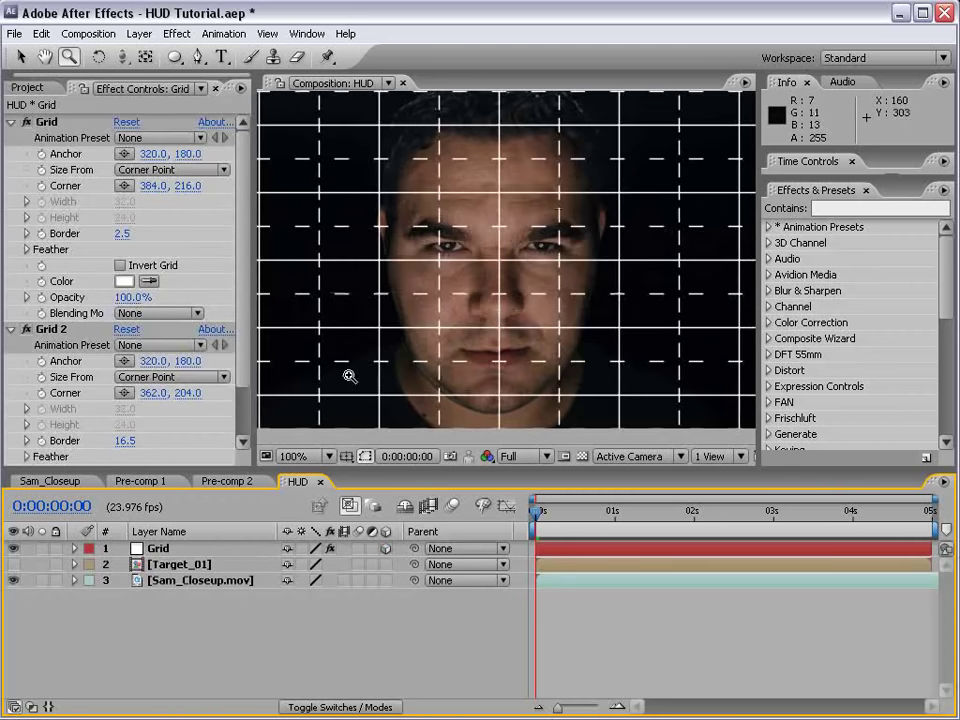
key(v)
Rotate the Grid layer about its X axis to a 278° orientation and lower it to form a floor across the chin.
click(160, 549)
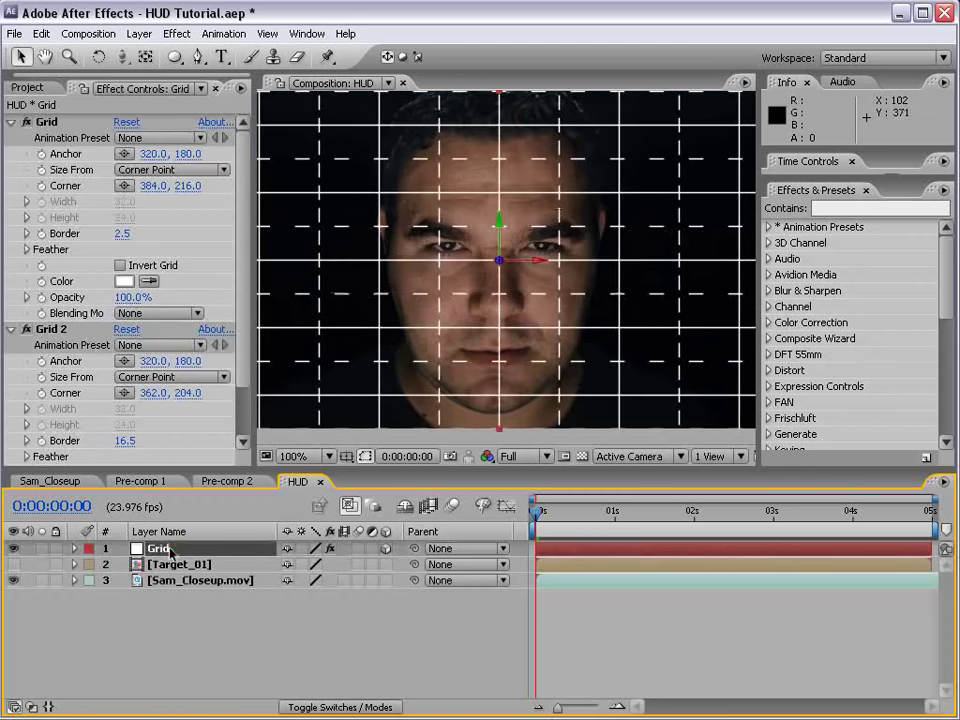
click(98, 57)
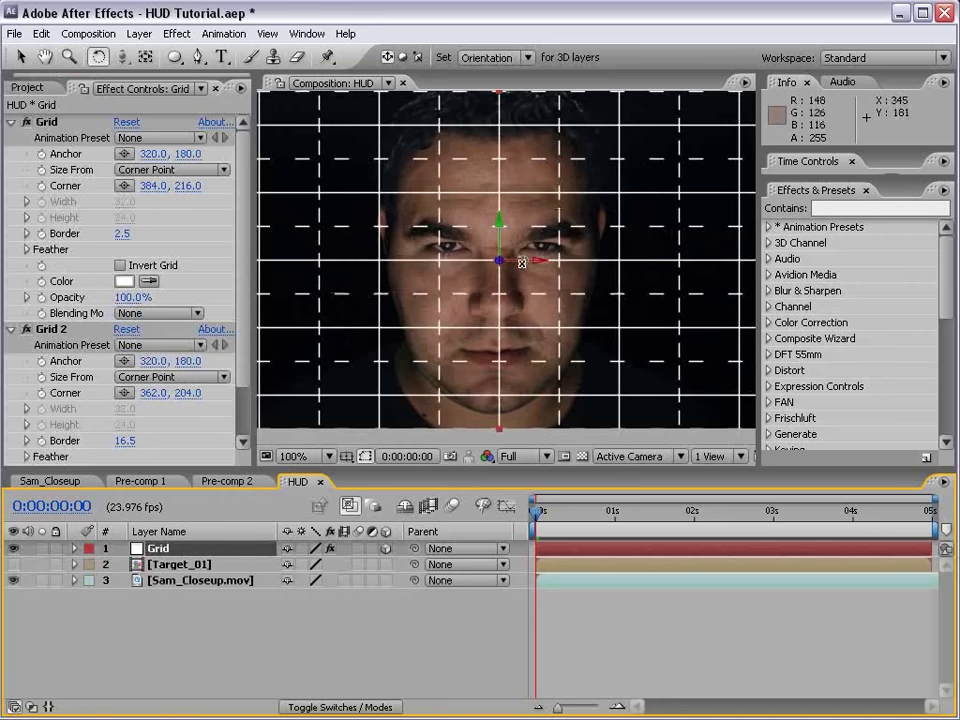
drag(519, 260, 507, 356)
key(v)
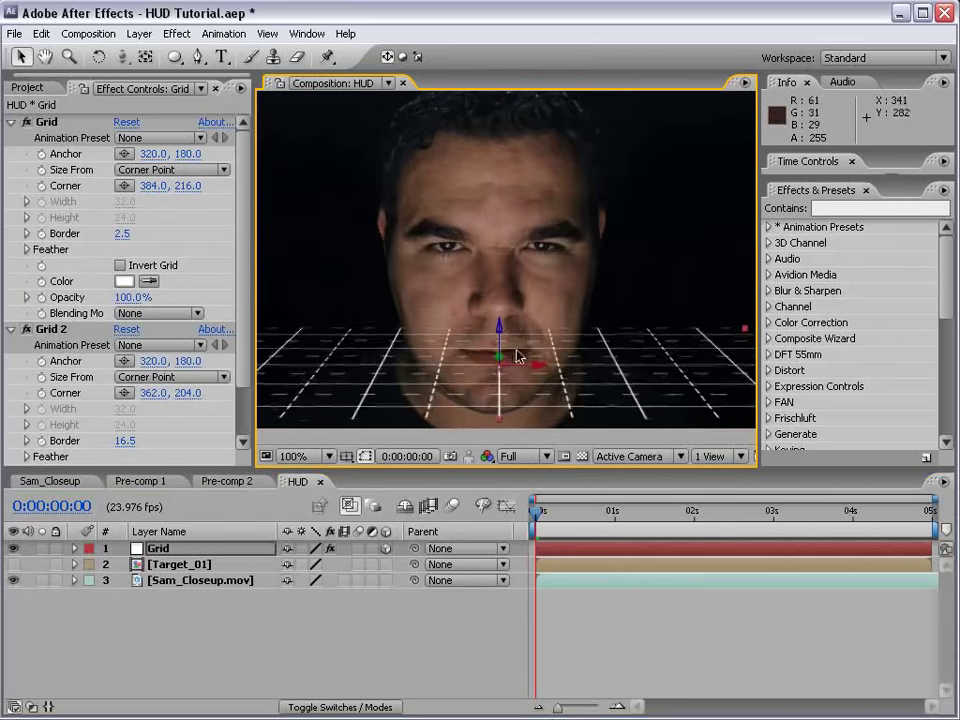
Change the first Grid effect's color to a light blue.
click(124, 281)
click(480, 557)
click(374, 476)
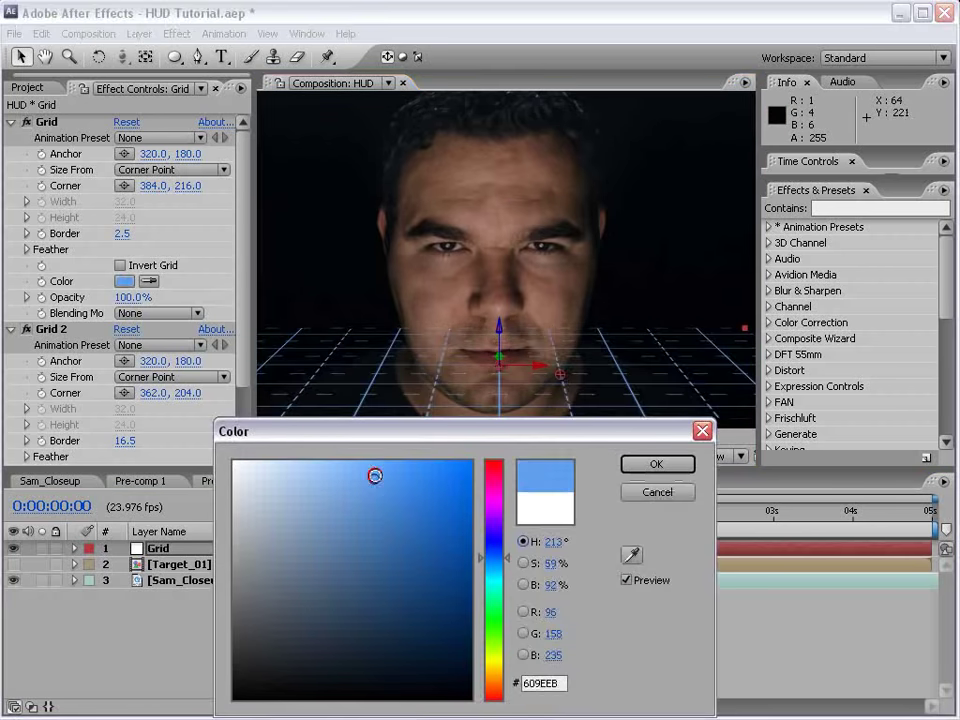
drag(374, 476, 371, 458)
click(655, 463)
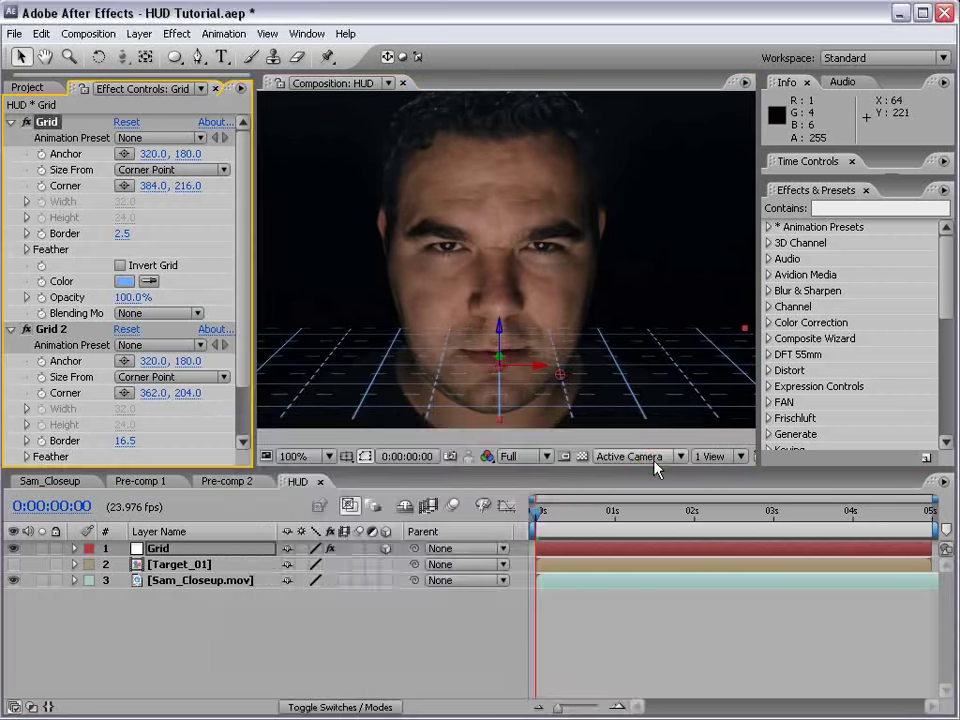
Set the Grid layer's blending mode to Add and preview the composition in an enlarged view.
key(F4)
click(313, 549)
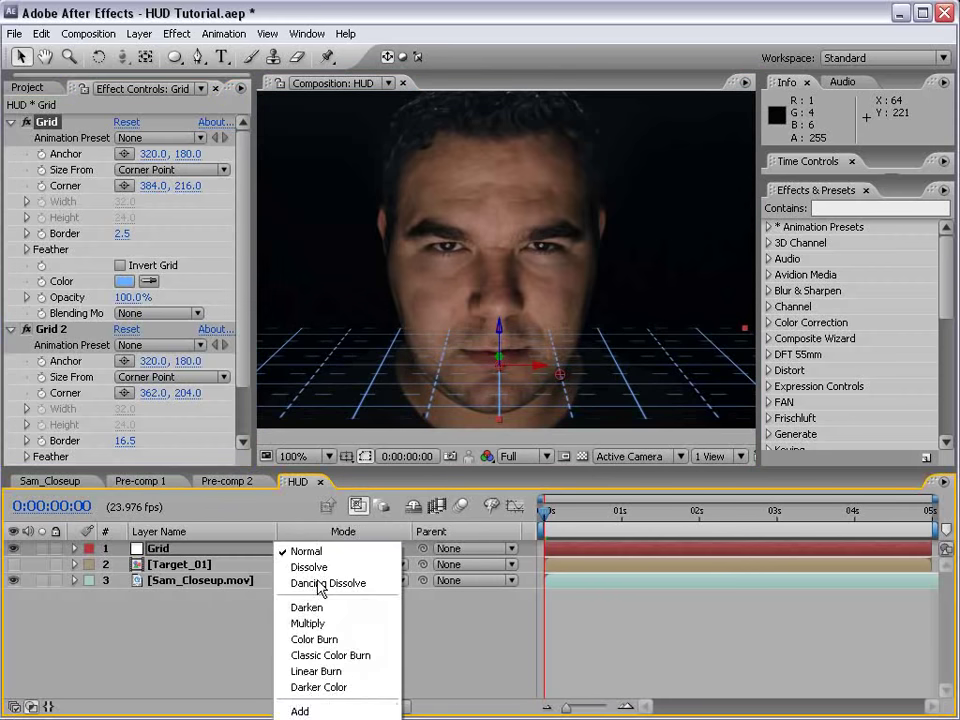
click(317, 709)
key(grave)
key(space)
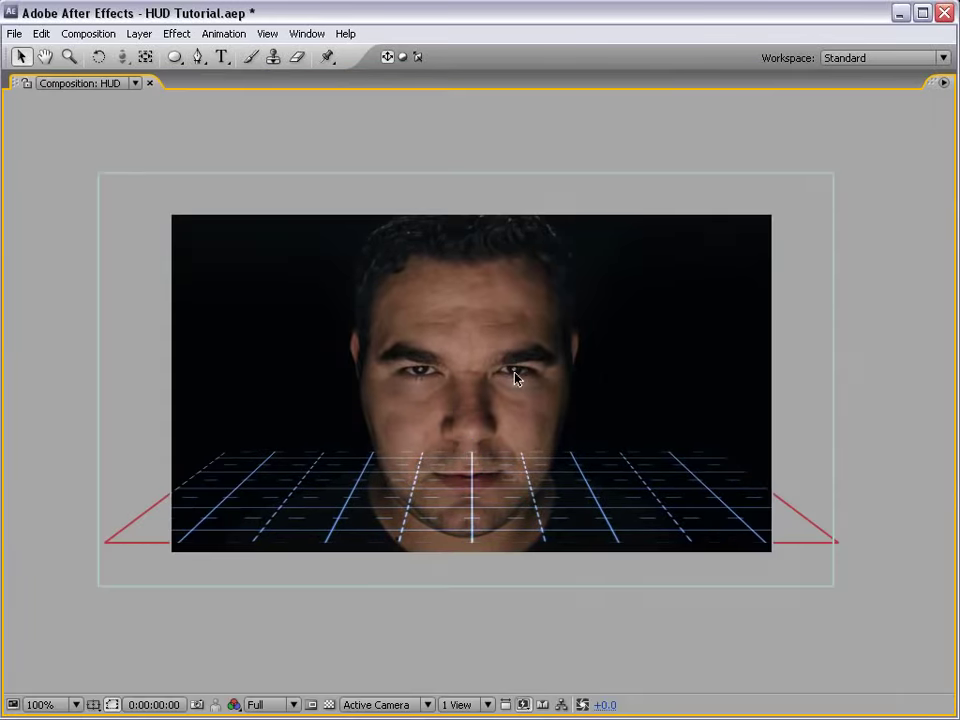
key(grave)
Add the expression wiggle(.25,100) to the Grid layer's Y Rotation and scrub through the motion.
click(155, 549)
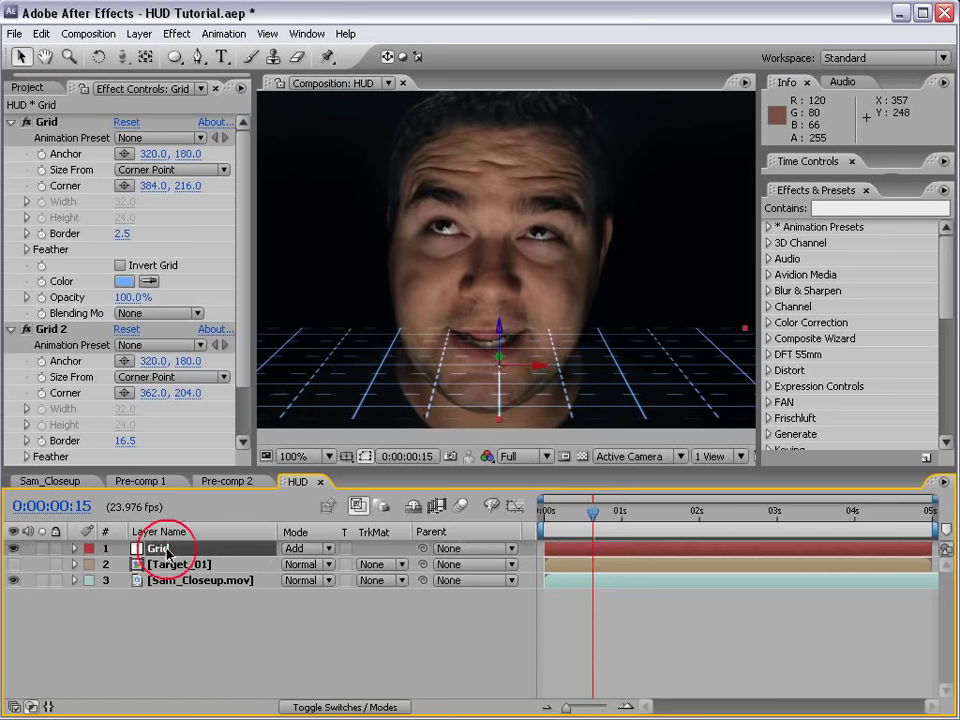
key(r)
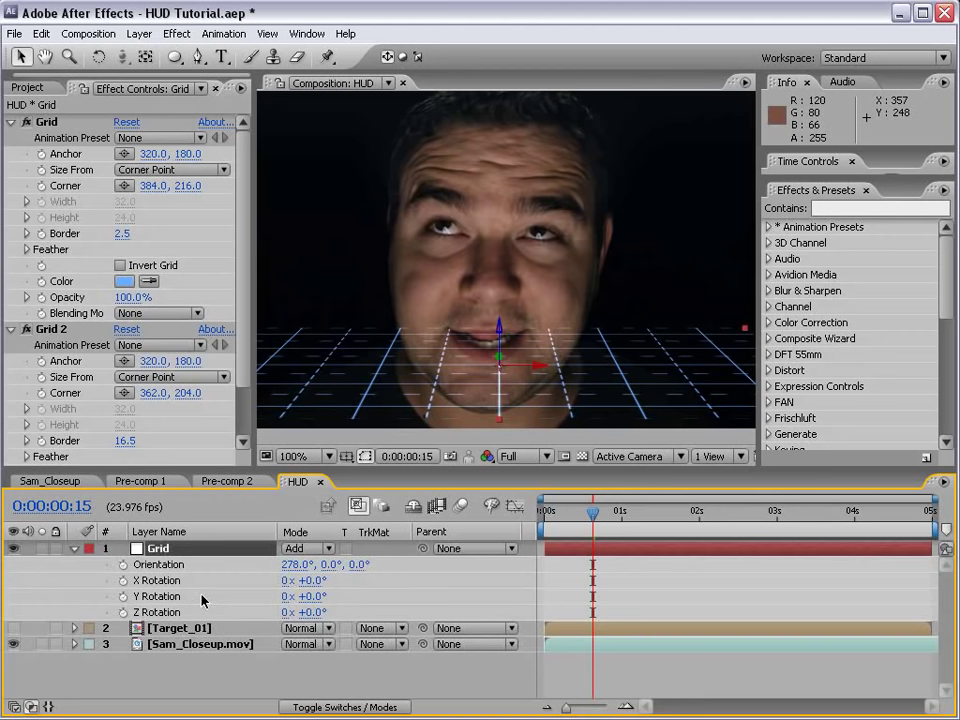
alt+click(123, 596)
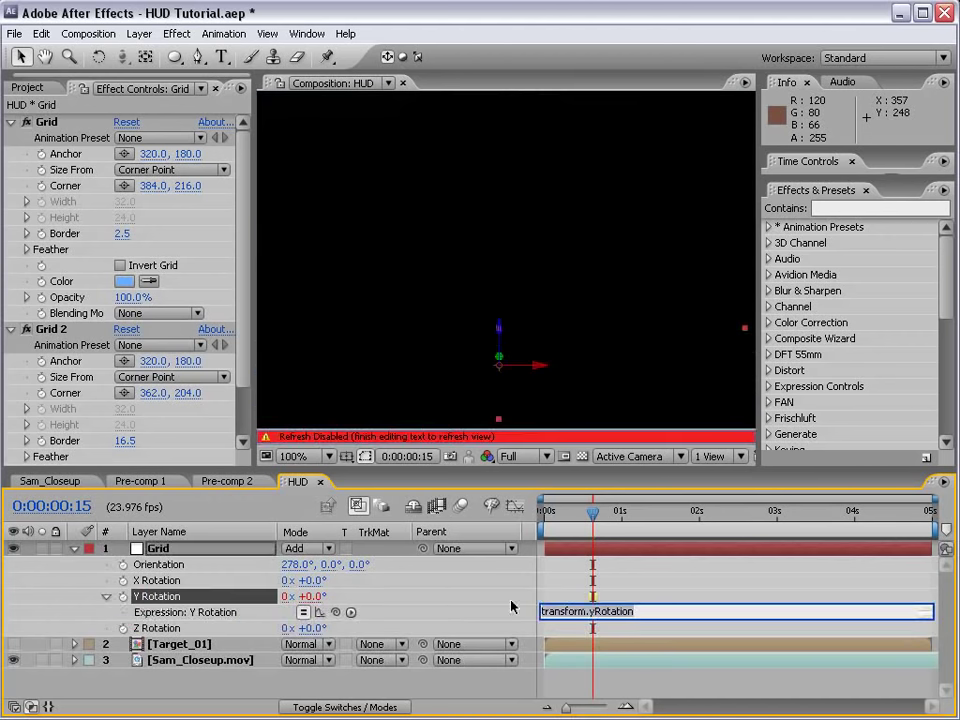
text(wigg)
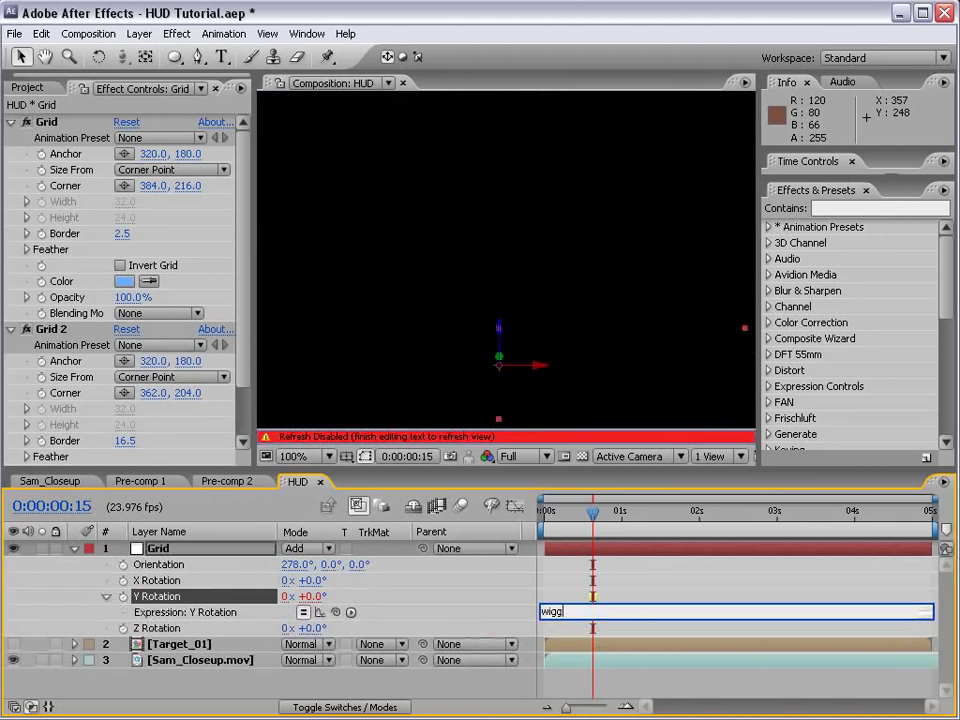
text(le(.25,100))
click(570, 568)
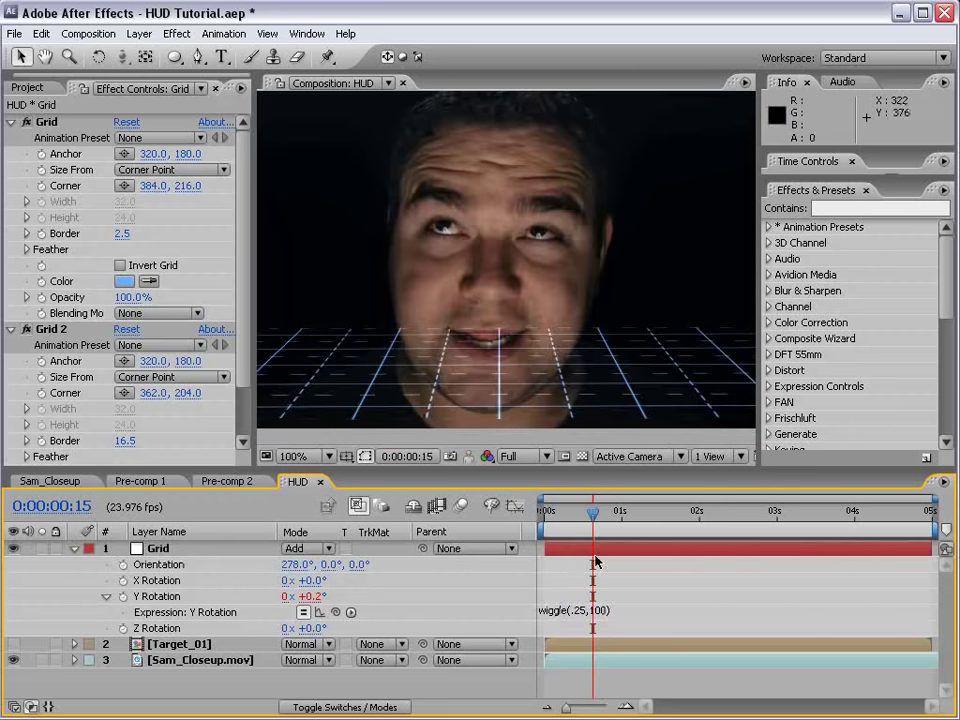
drag(588, 519, 630, 550)
Reduce the Y Rotation wiggle amplitude to 50 and scrub through the motion.
click(604, 611)
key(BackSpace)
key(BackSpace)
key(BackSpace)
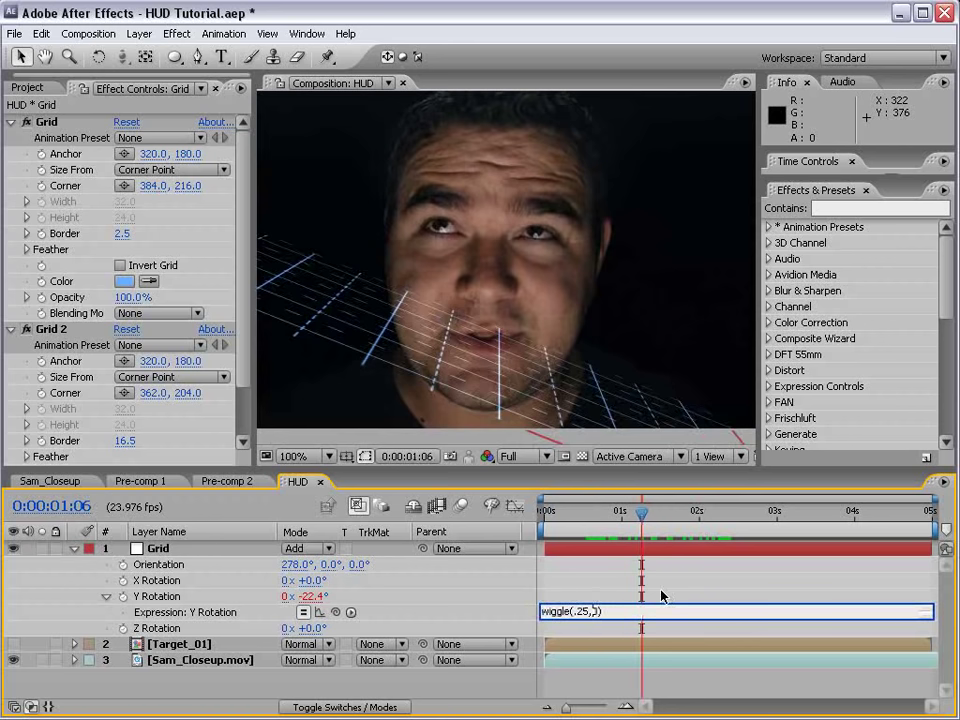
text(50)
drag(617, 542, 770, 537)
Set the Y Rotation wiggle amplitude to 25 and scrub through the motion.
click(597, 609)
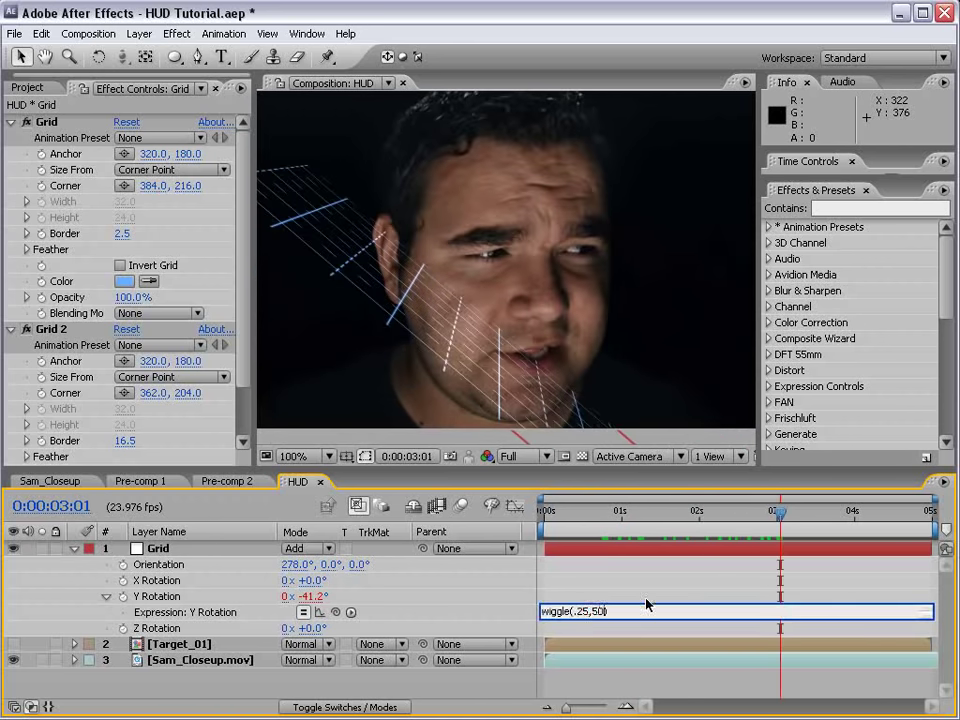
text(25)
key(KP_Enter)
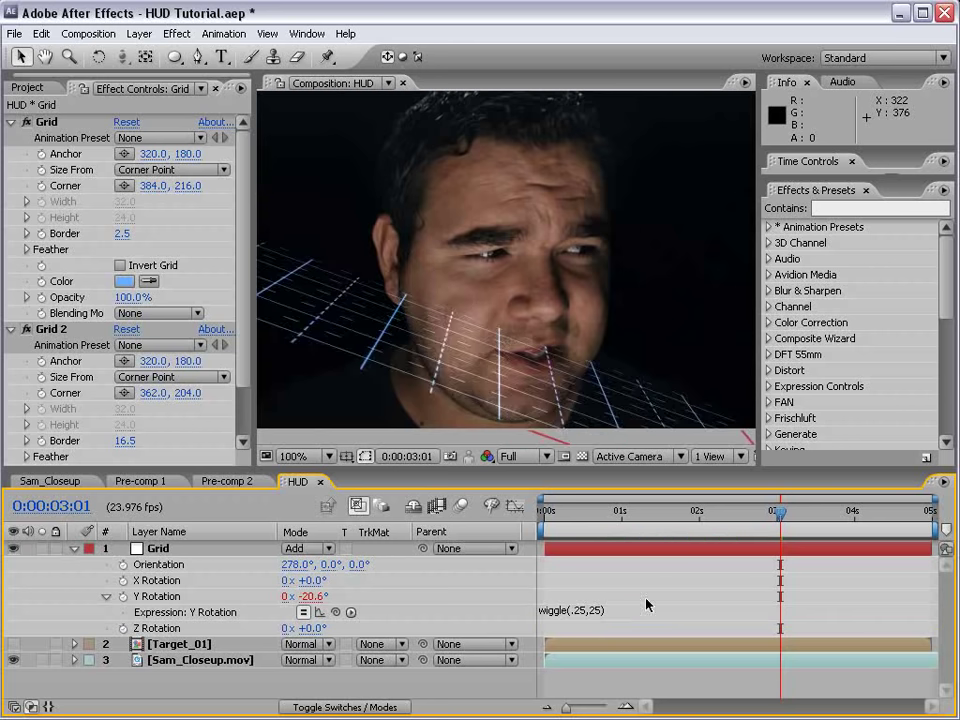
mouse_move(611, 512)
mouse_down()
mouse_move(748, 528)
mouse_move(910, 528)
mouse_move(621, 528)
mouse_up()
Raise the Y Rotation wiggle frequency to .5 and play a preview of the composition.
click(588, 612)
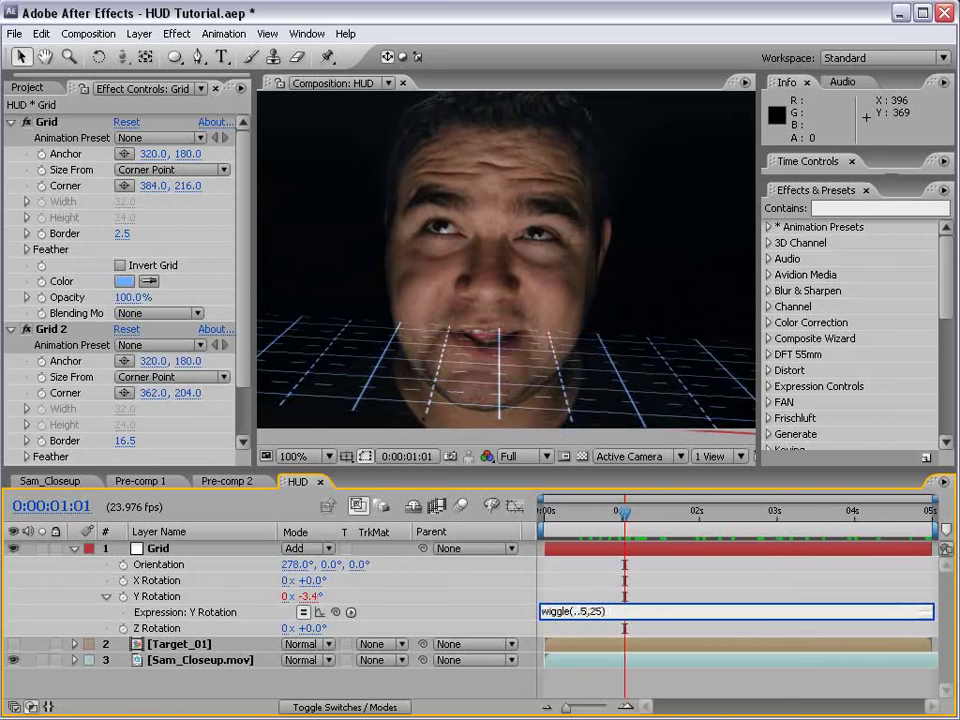
key(KP_Enter)
scroll(591, 439, down, 1)
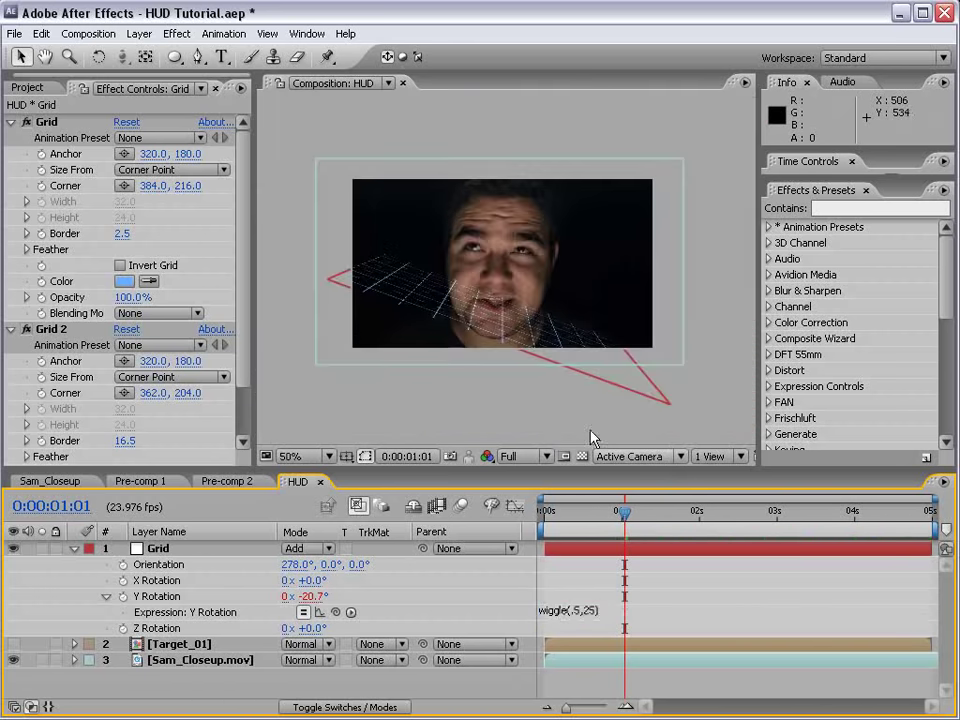
key(KP_0)
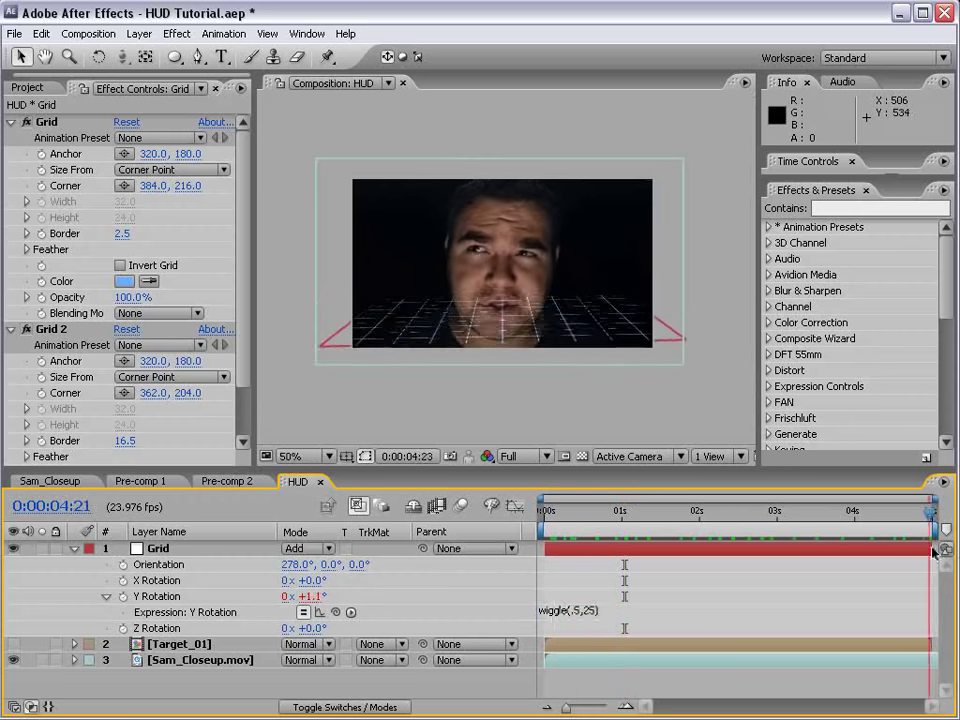
click(671, 553)
scroll(572, 316, up, 1)
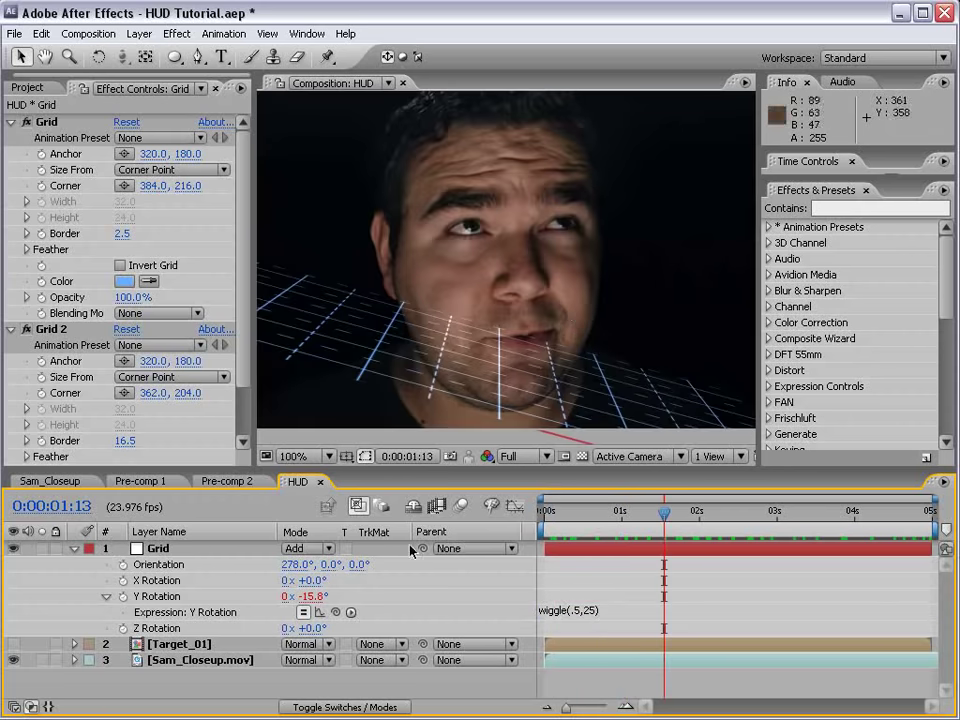
Tilt the Grid layer slightly using X Rotation and scrub through the timeline to check it.
click(309, 580)
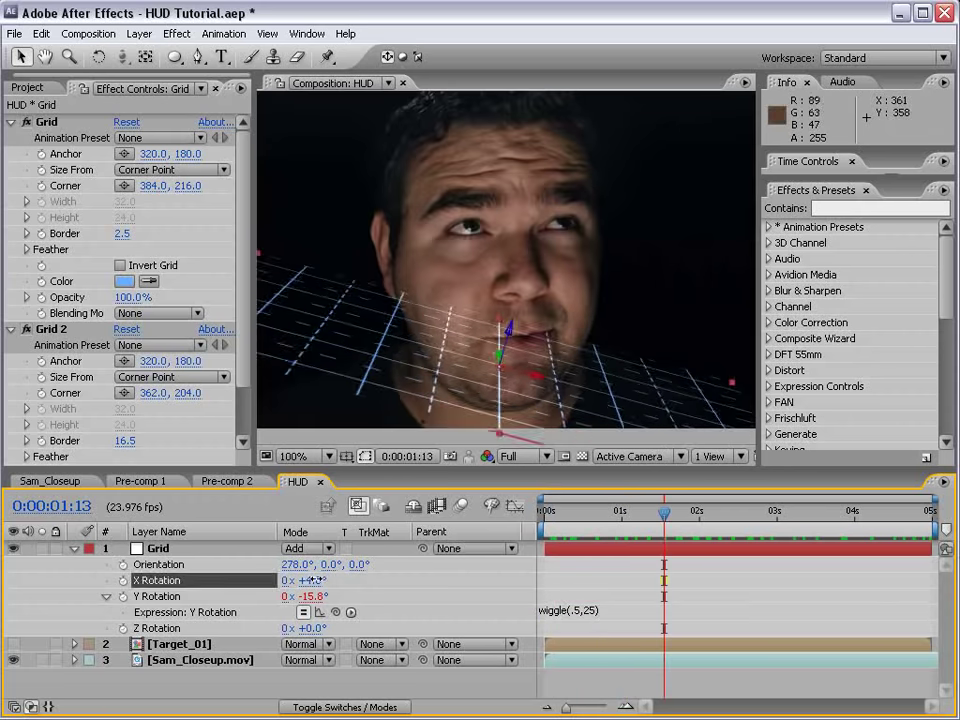
text(1)
key(Return)
click(618, 533)
drag(618, 533, 811, 530)
Collapse the Grid layer's properties and save the project.
click(75, 549)
click(223, 636)
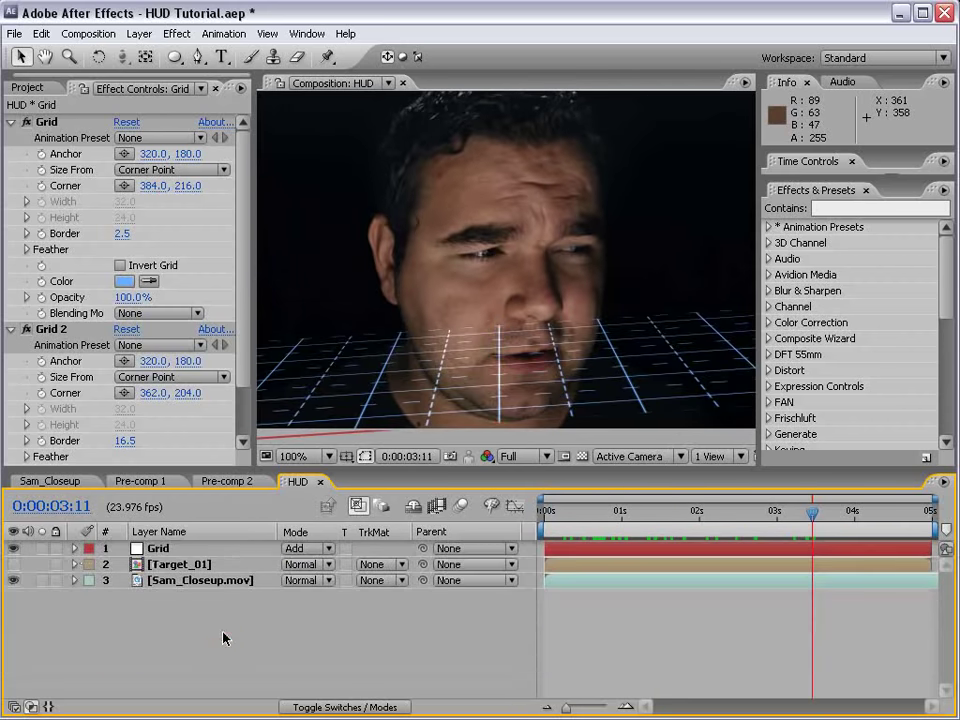
key(ctrl+s)
Make the Sam_Closeup.mov layer a 3D layer.
key(F4)
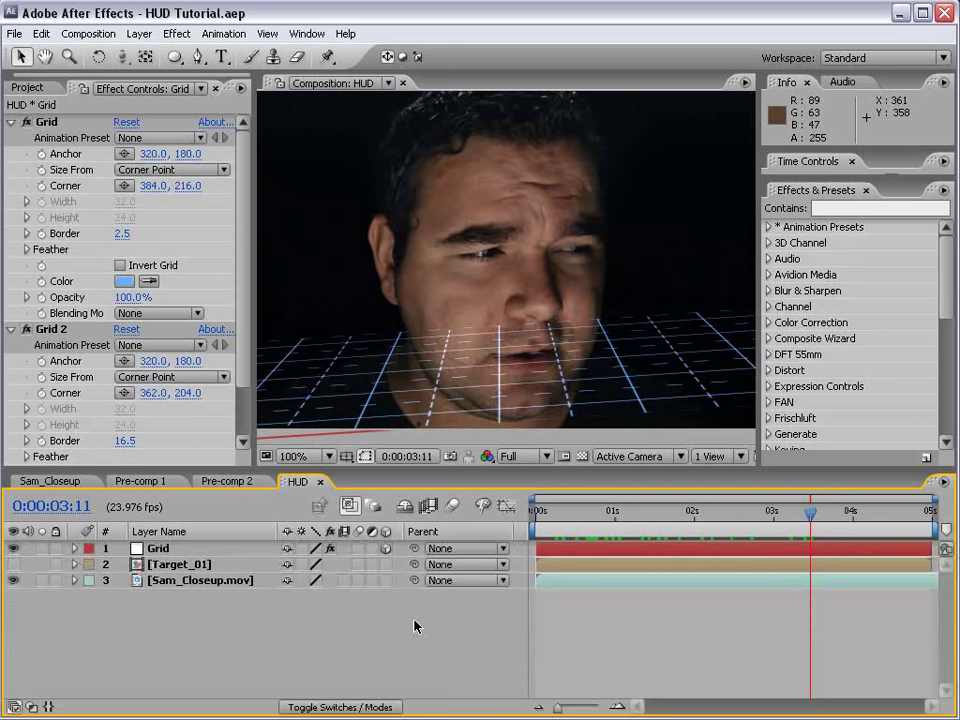
scroll(510, 262, down, 2)
click(192, 588)
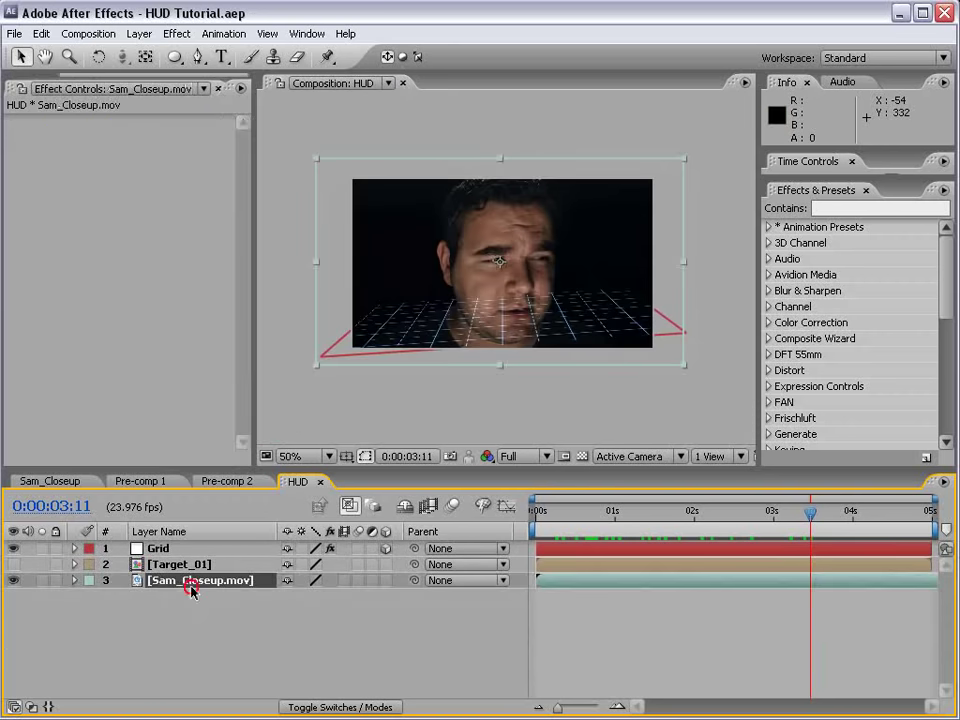
click(387, 580)
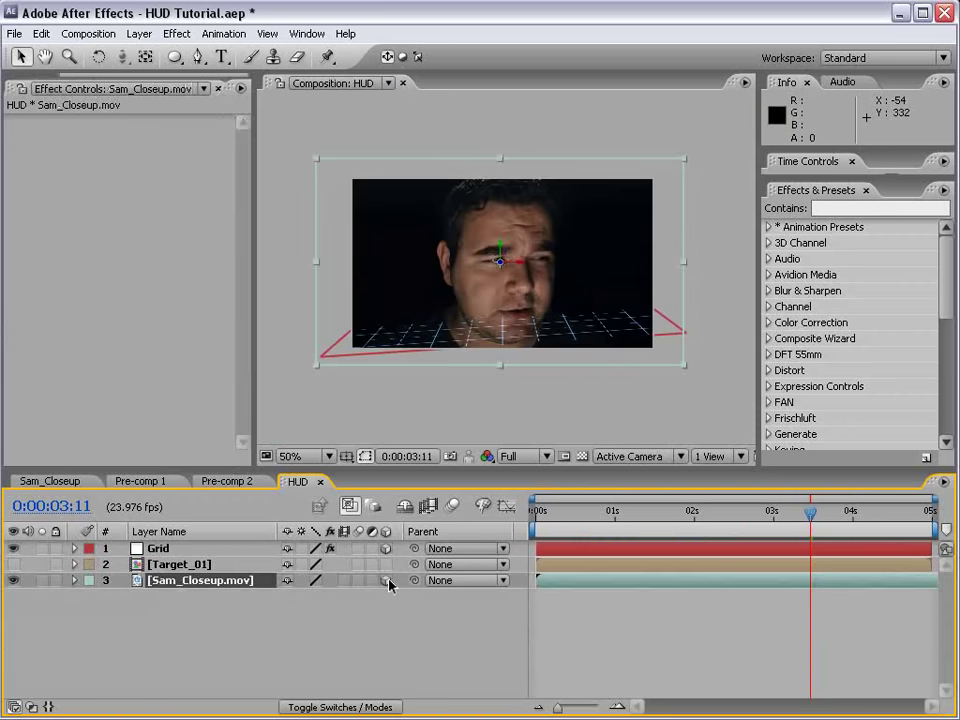
Pre-compose the Sam_Closeup.mov layer as Sam_Closeup.mov Comp 3, leaving all attributes in HUD.
click(139, 33)
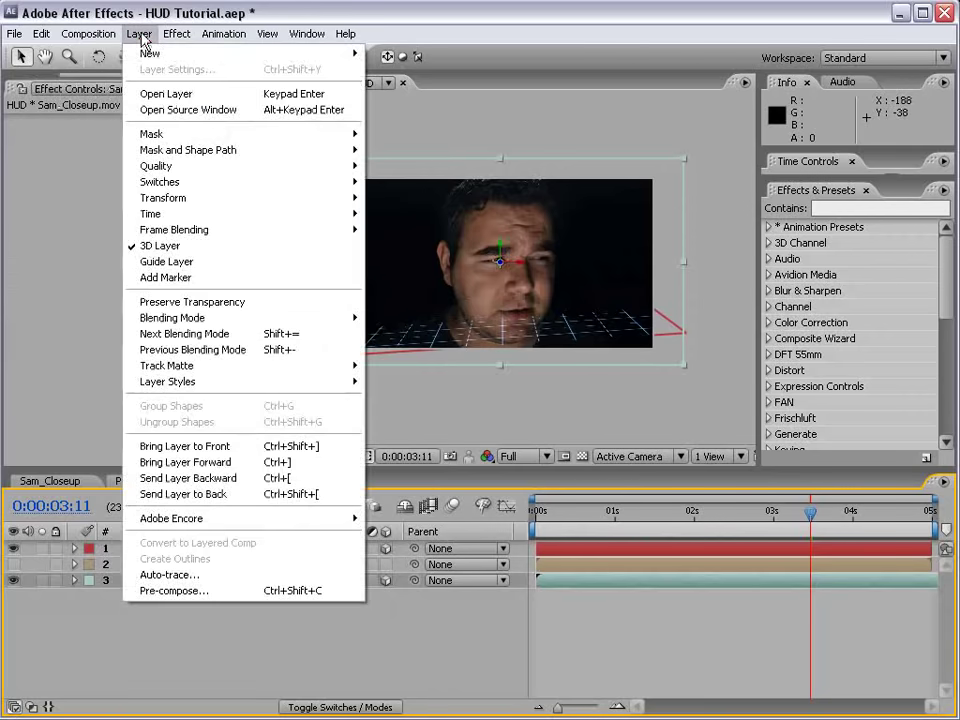
click(180, 593)
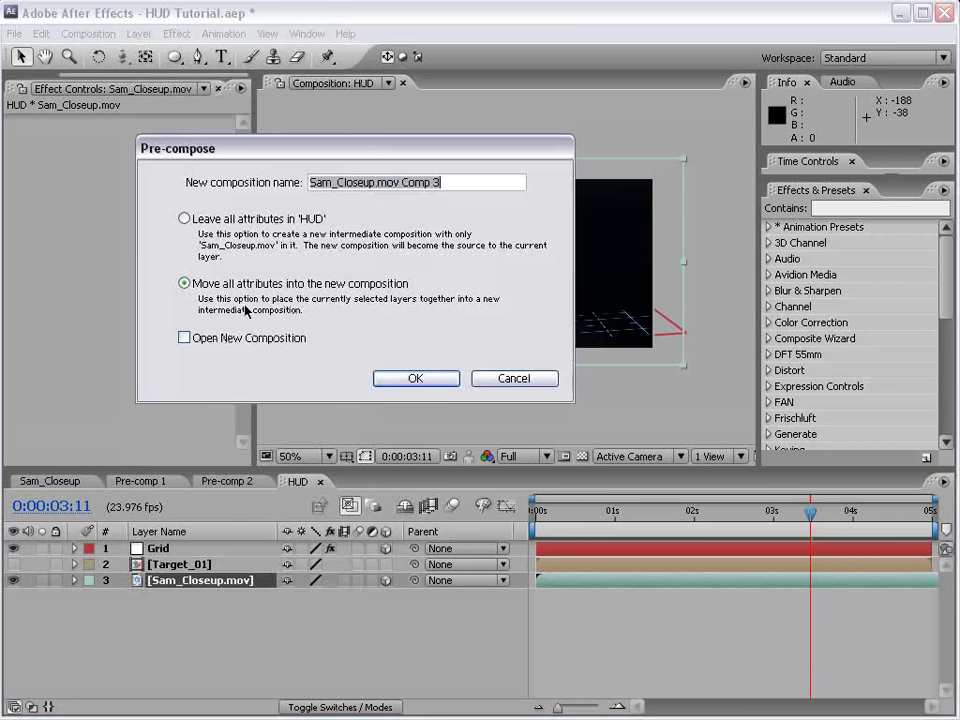
click(185, 219)
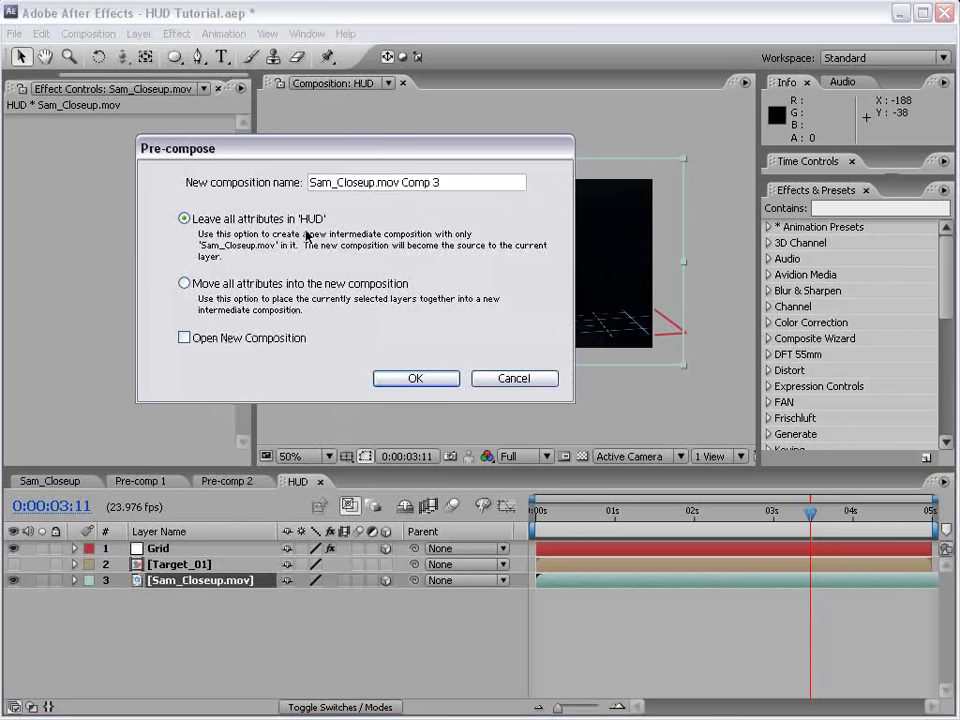
click(409, 377)
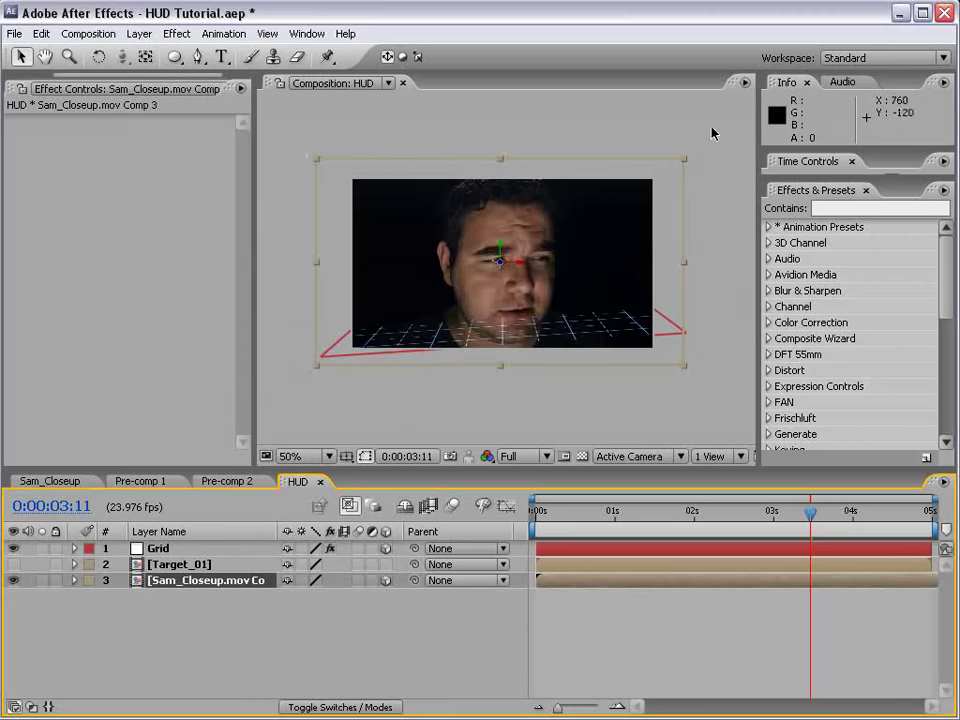
Try moving the pre-composed closeup layer around within the HUD composition.
click(178, 615)
click(343, 232)
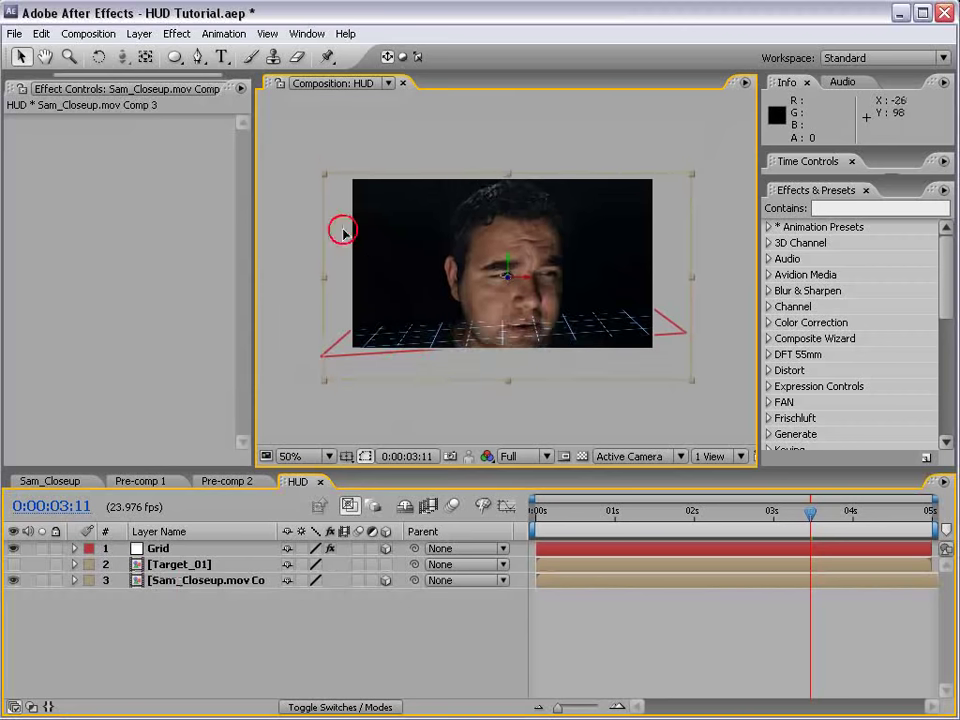
drag(343, 232, 332, 210)
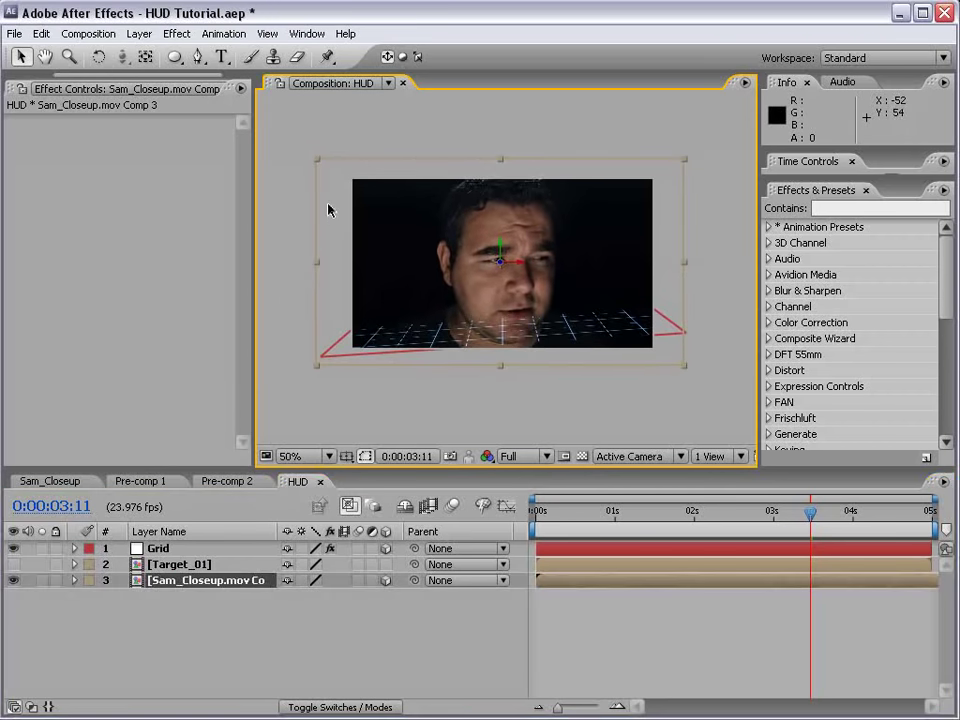
Open the Sam_Closeup.mov Comp 3 pre-composition.
double_click(200, 581)
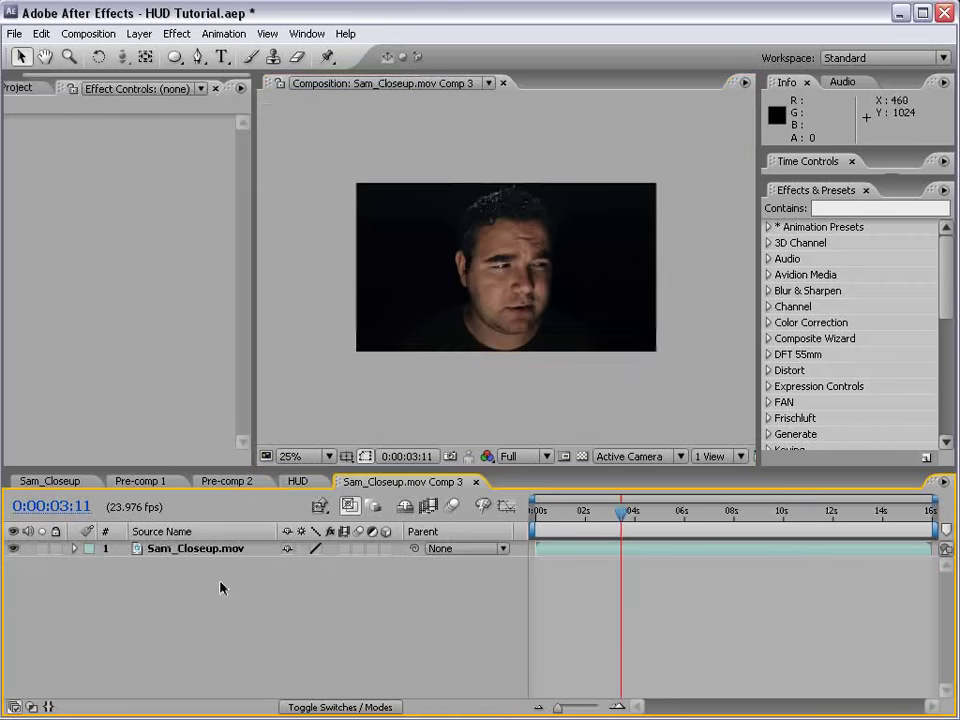
Add an adjustment layer above the Sam_Closeup.mov footage, with the current time at 0:00:05:06.
click(546, 221)
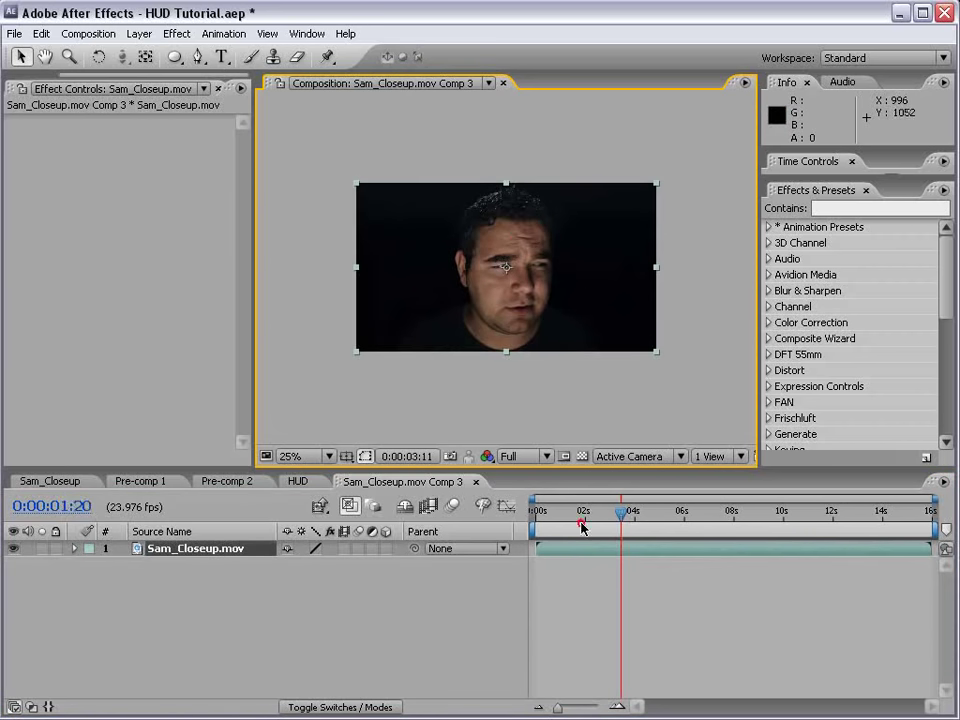
click(666, 512)
click(140, 33)
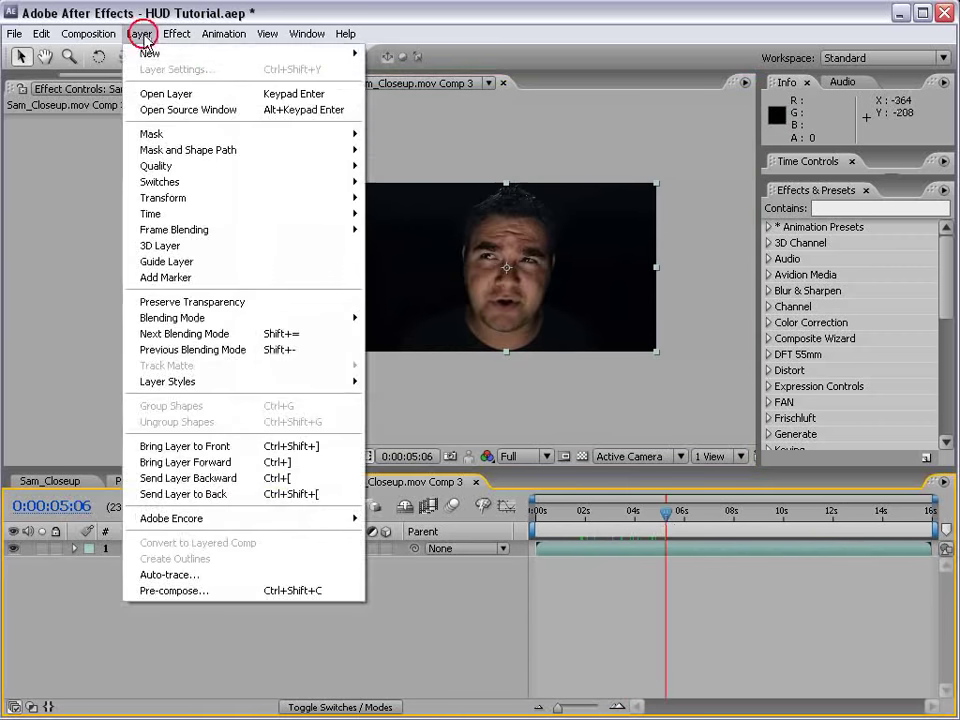
mouse_move(206, 58)
click(411, 150)
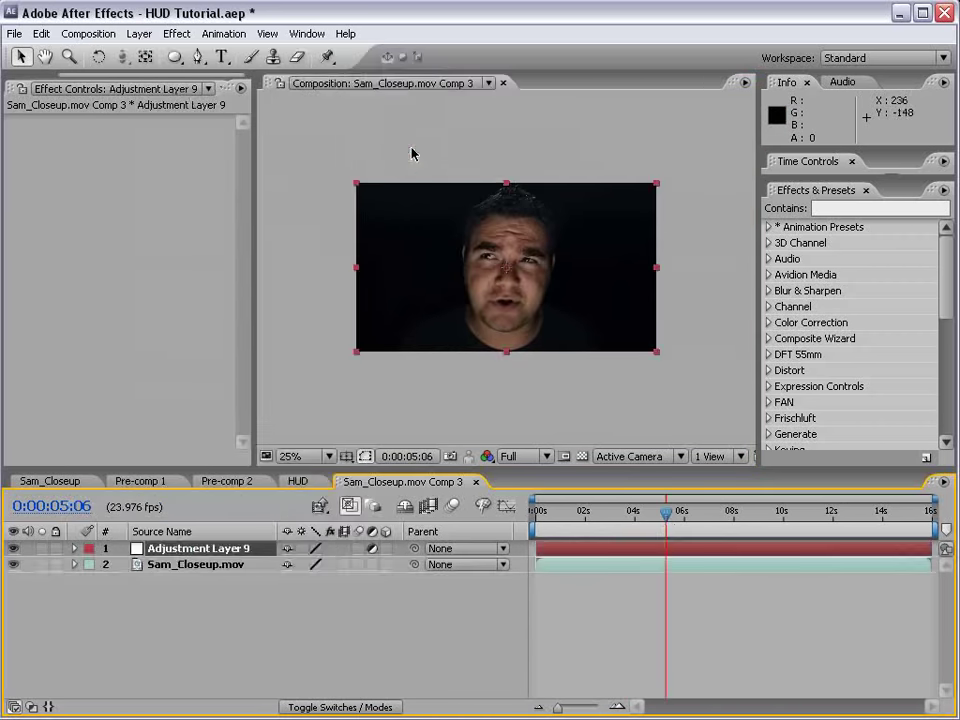
Apply the Curves effect to the adjustment layer and lower the RGB curve's midtones to darken the footage.
key(period)
click(173, 33)
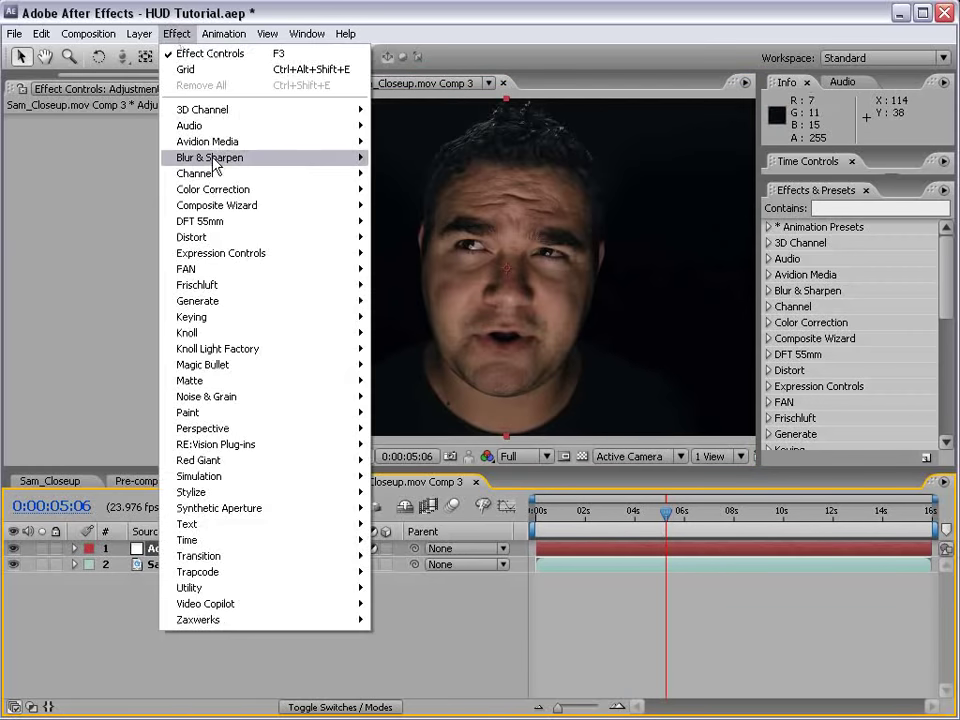
mouse_move(231, 189)
click(447, 430)
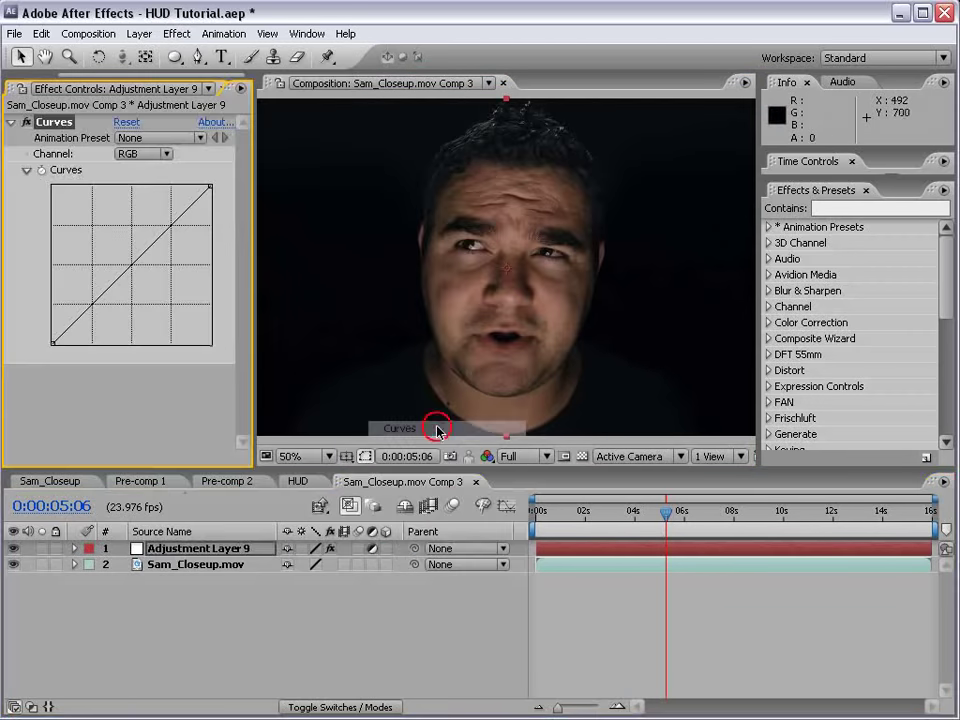
mouse_move(143, 254)
mouse_down()
mouse_move(150, 266)
mouse_move(139, 264)
mouse_up()
Raise the black point and lower midtones of the Blue channel curve to tint the footage blue.
click(138, 155)
click(147, 174)
click(138, 155)
click(135, 185)
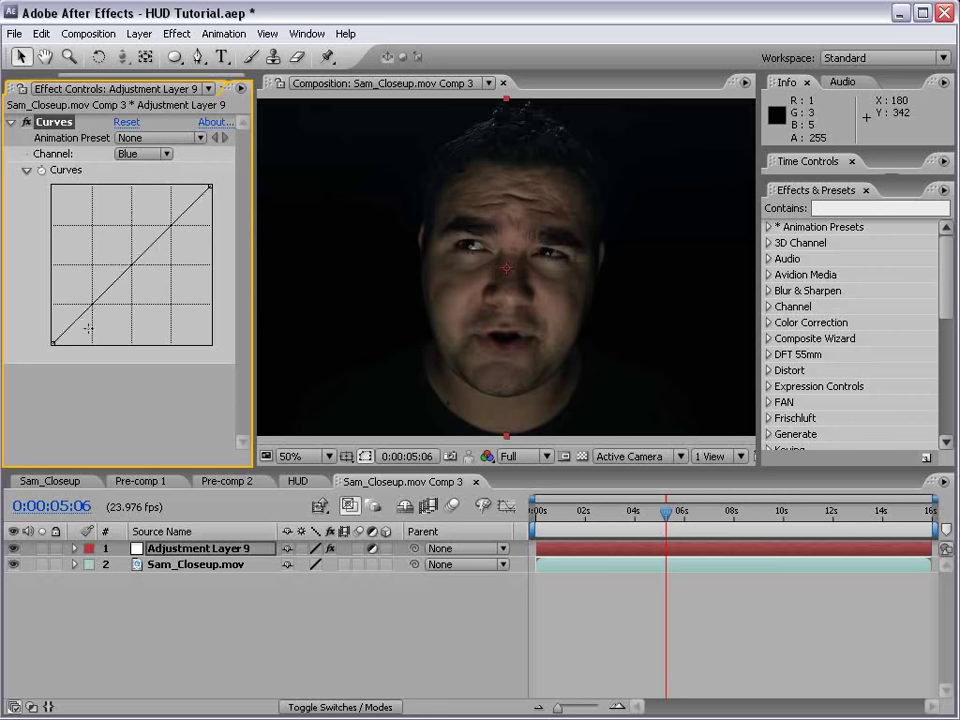
drag(53, 342, 55, 337)
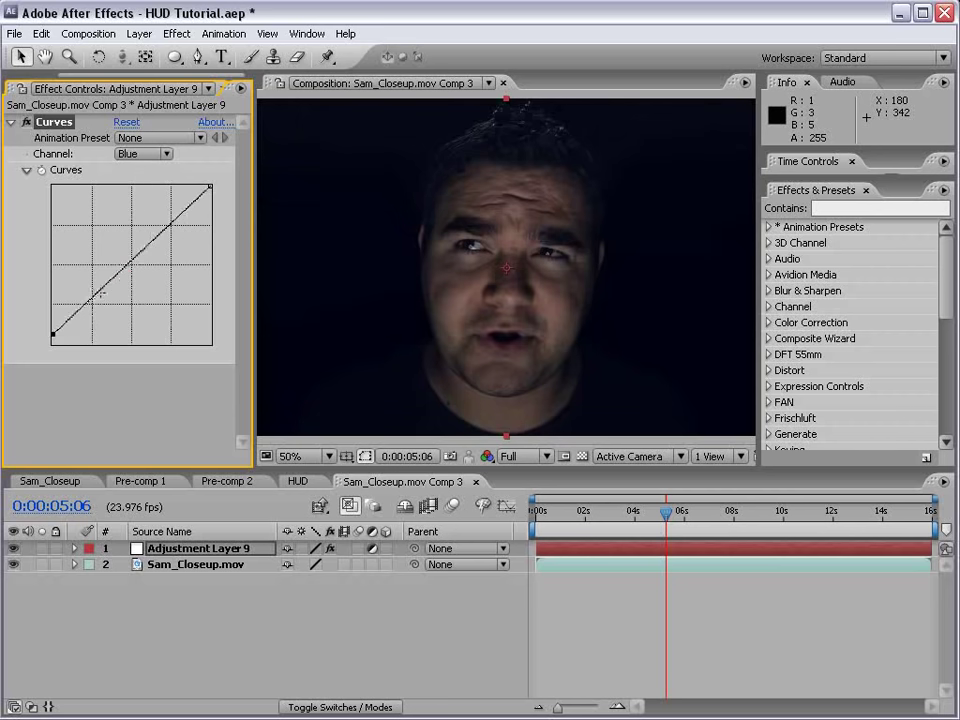
mouse_move(101, 293)
mouse_down()
mouse_move(90, 272)
mouse_move(94, 284)
mouse_up()
Lower the white point and midtones of the Red channel curve to reduce red in the footage.
click(133, 152)
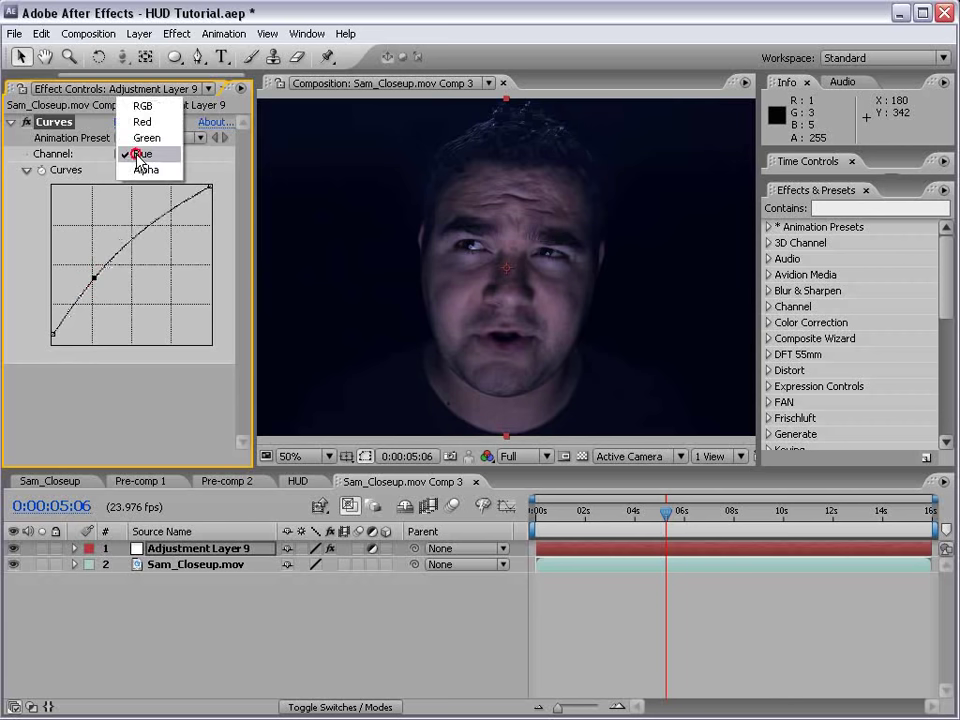
click(140, 120)
drag(210, 187, 214, 229)
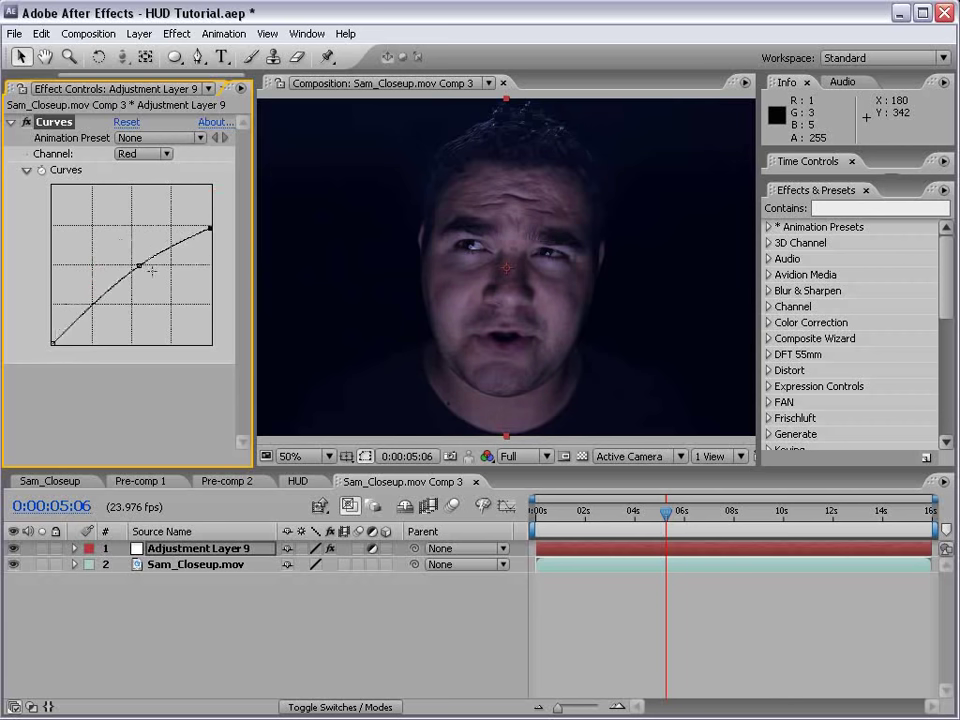
drag(139, 266, 145, 287)
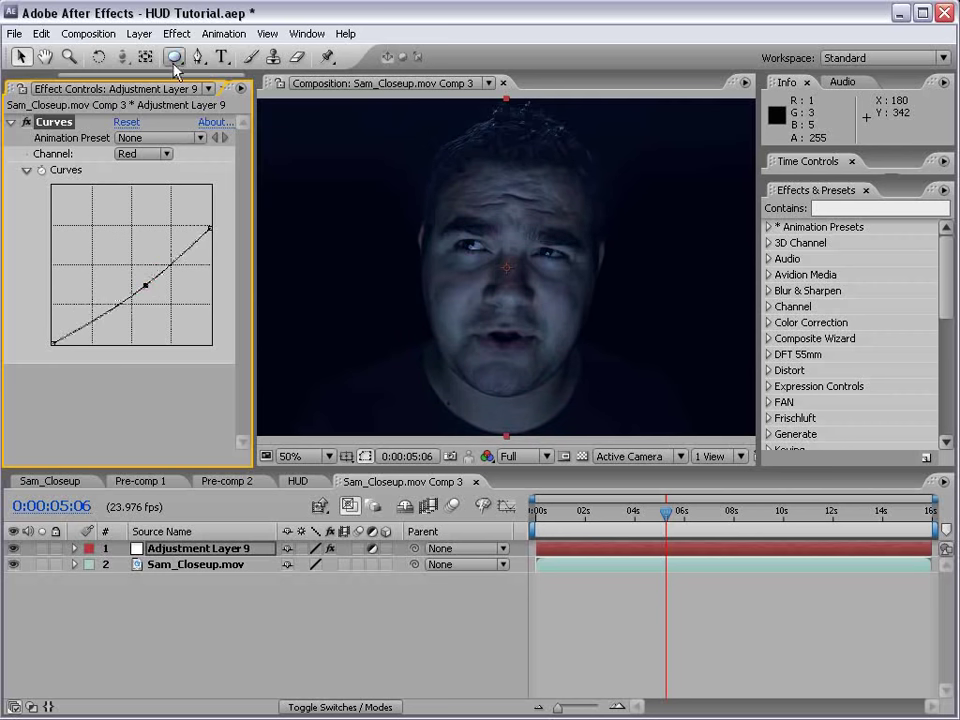
Draw an elliptical mask around the face on the adjustment layer and feather it by 109 pixels.
drag(175, 64, 238, 101)
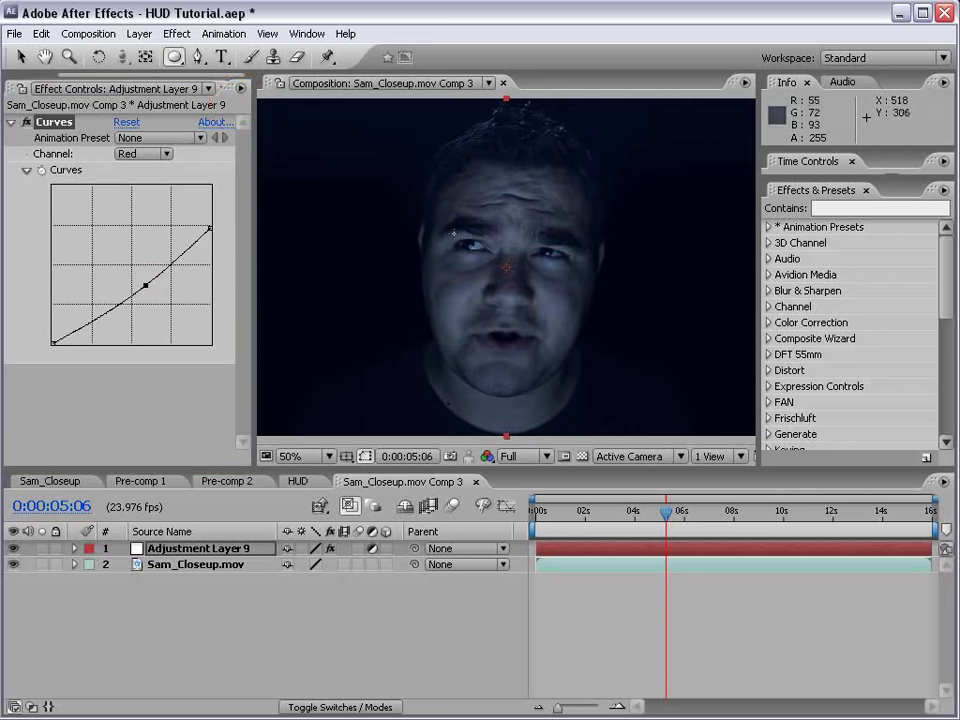
drag(441, 159, 580, 373)
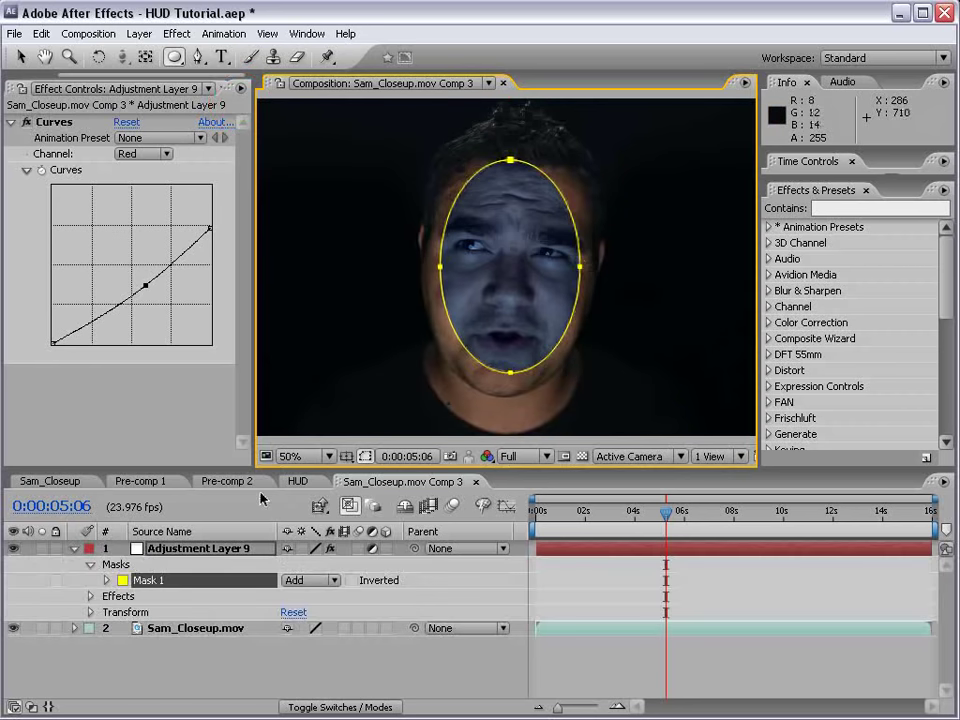
key(f)
drag(335, 590, 444, 590)
Set the face mask's mode to Subtract and its expansion to 67 pixels.
click(324, 568)
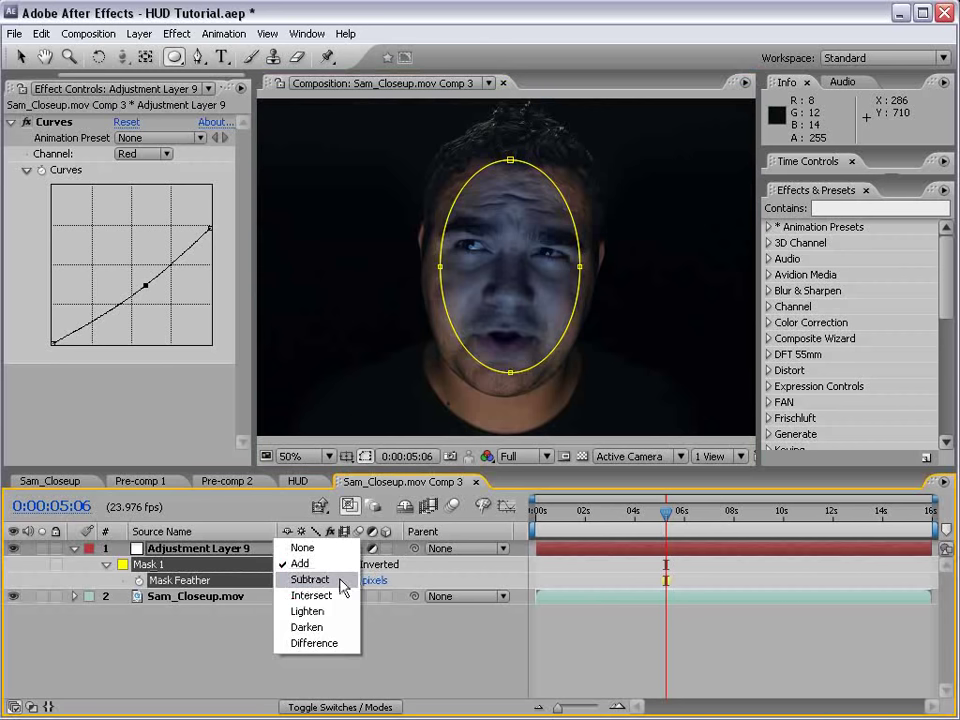
click(310, 580)
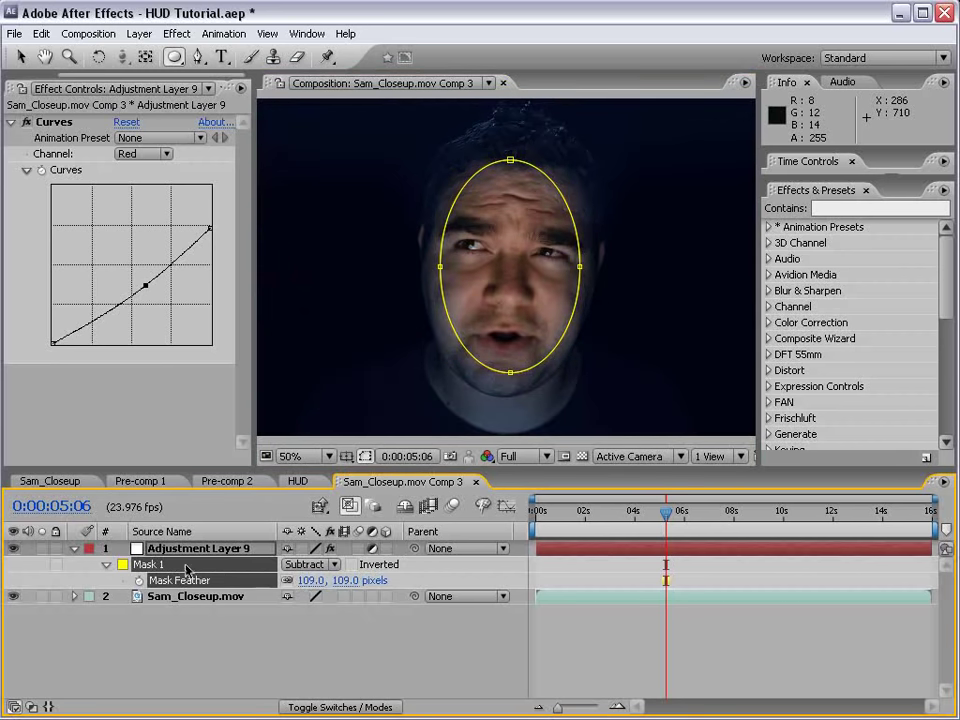
key(m)
key(m)
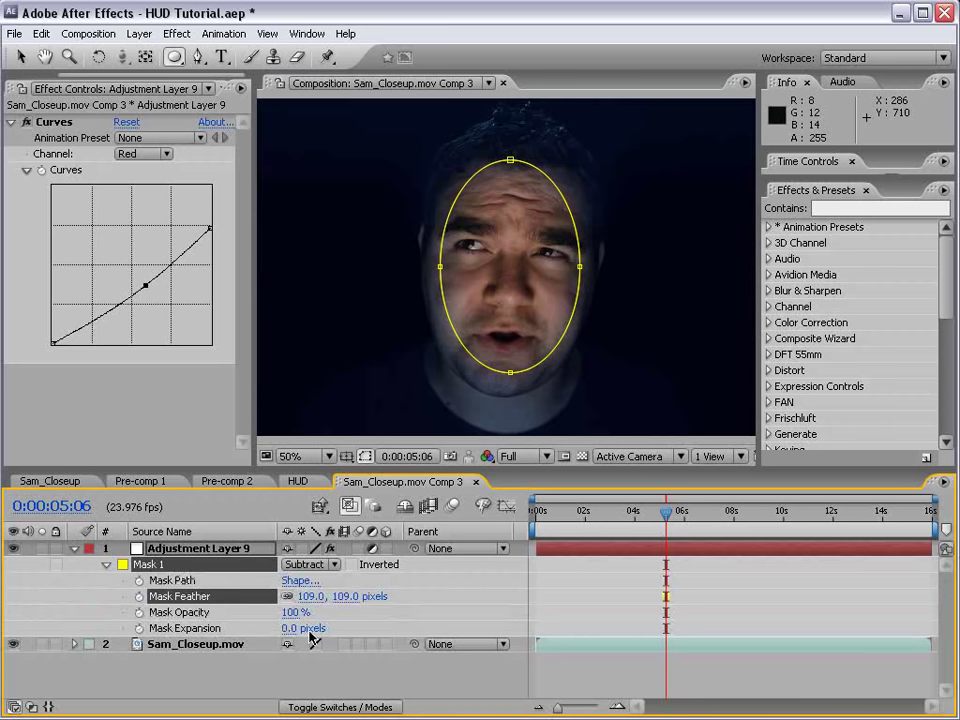
drag(293, 636, 362, 617)
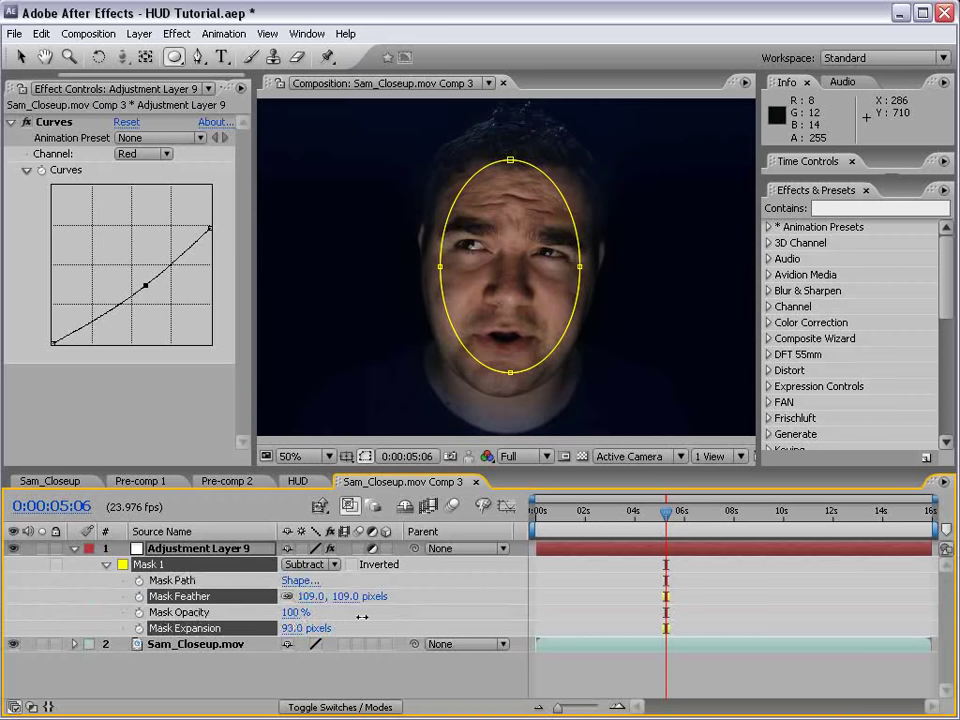
click(600, 658)
key(v)
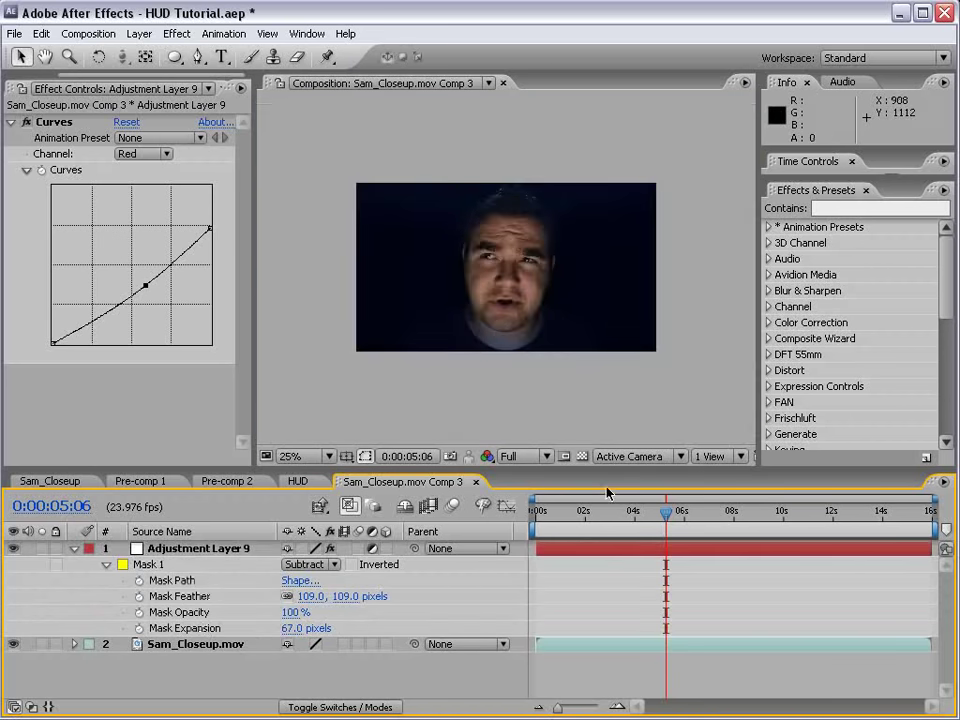
At 0:00:03:01, raise the bottom point of the adjustment layer's mask toward the mouth.
click(627, 513)
drag(627, 516, 601, 518)
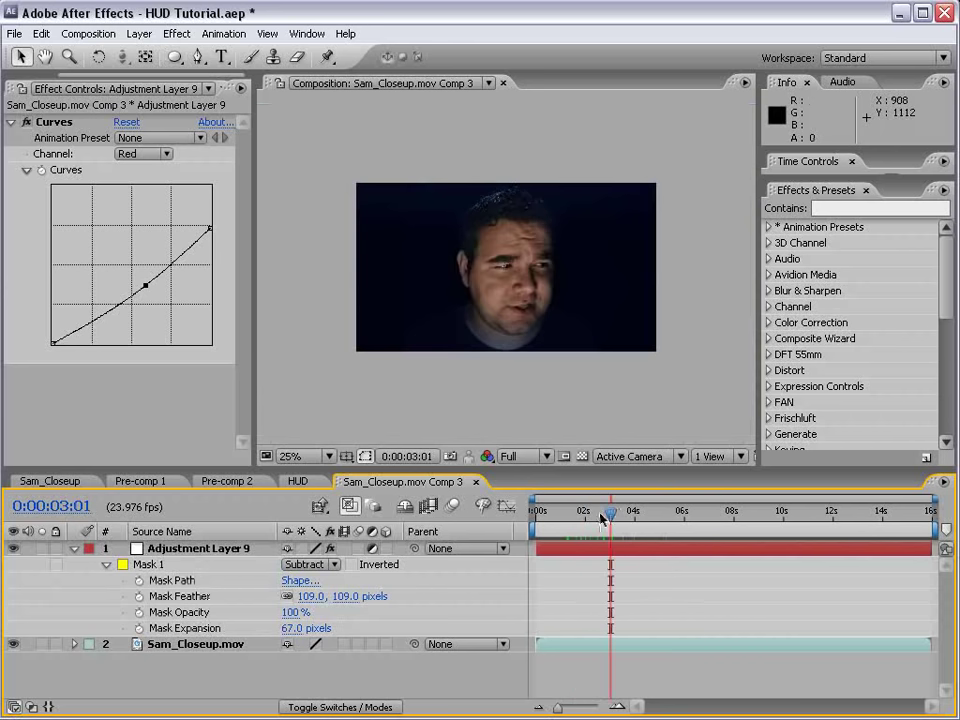
click(179, 552)
key(.)
drag(508, 364, 529, 335)
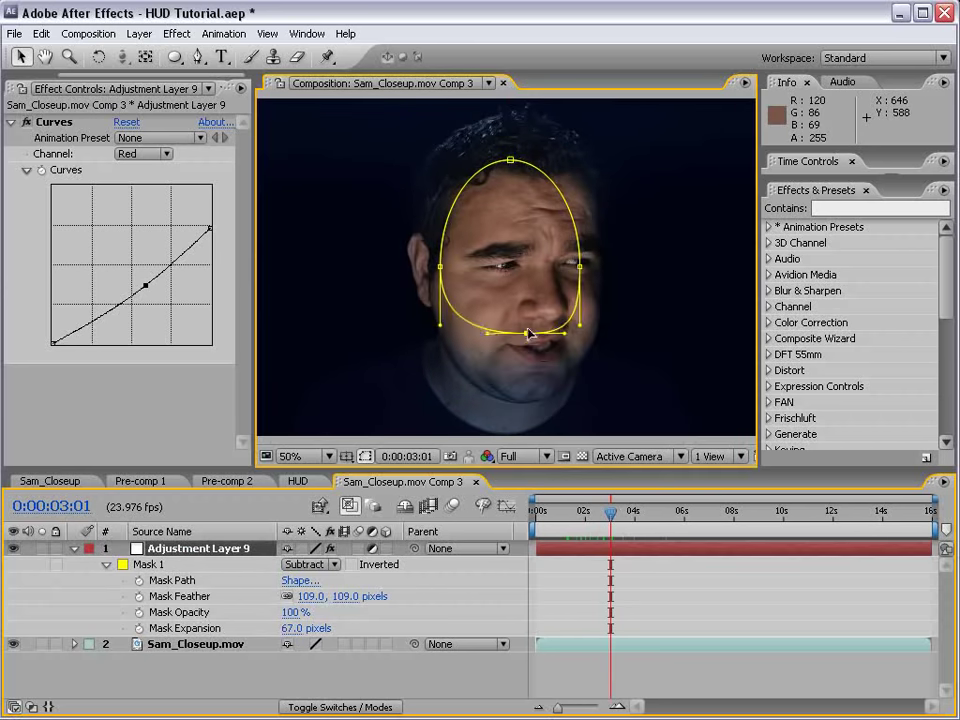
click(617, 565)
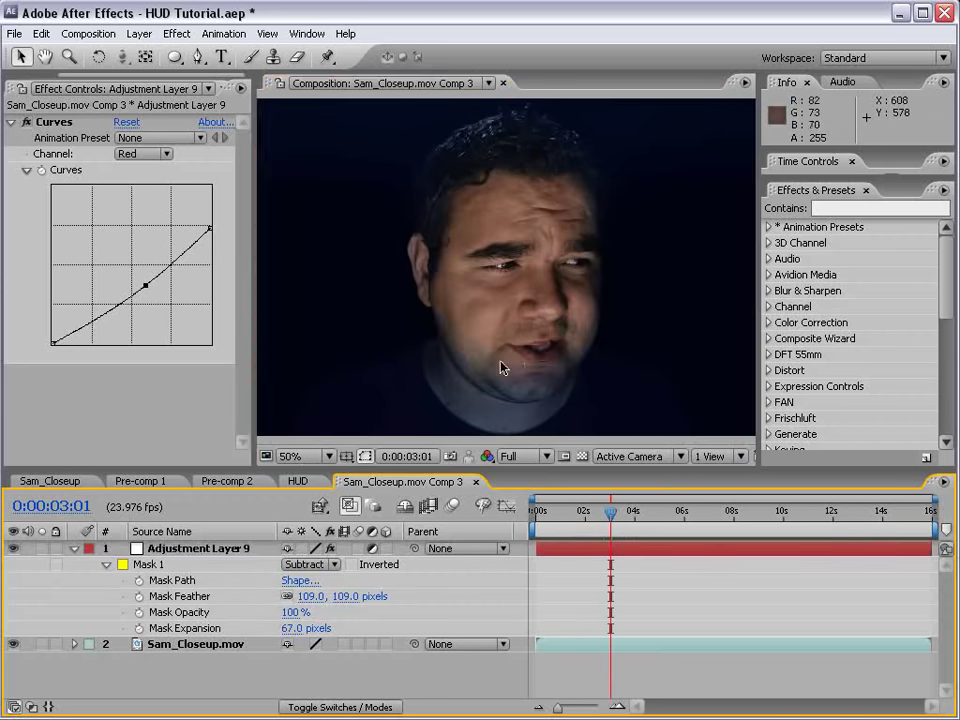
key(grave)
key(grave)
key(comma)
At 0:00:04:14, set the mask expansion to 45 pixels and raise the mask's bottom point to just below the nose.
click(634, 517)
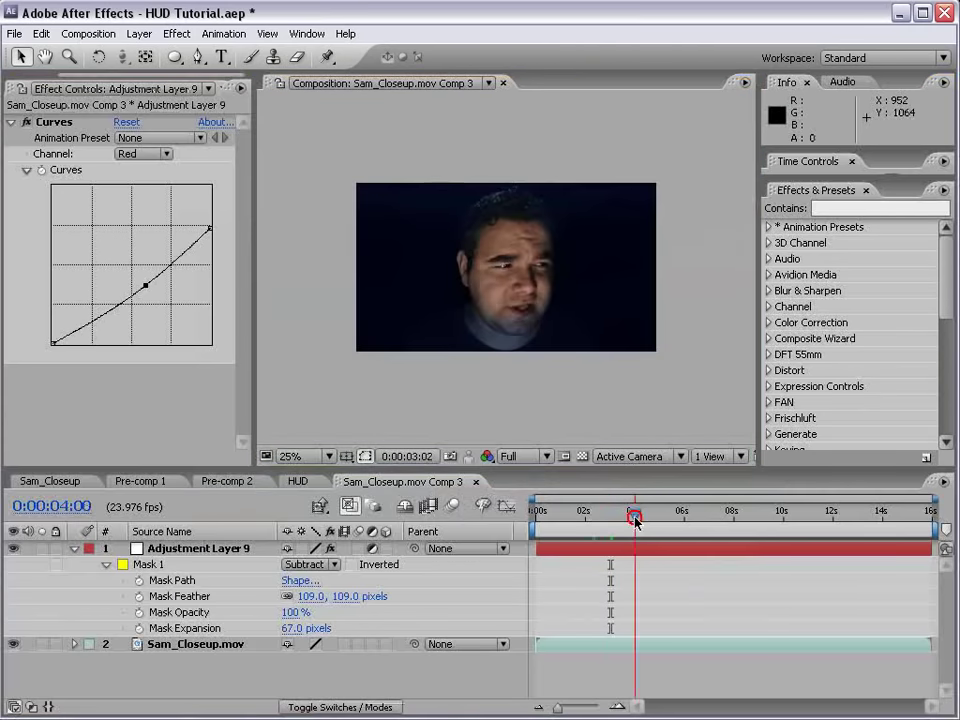
mouse_move(634, 517)
mouse_down()
mouse_move(754, 517)
mouse_move(649, 517)
mouse_up()
click(621, 548)
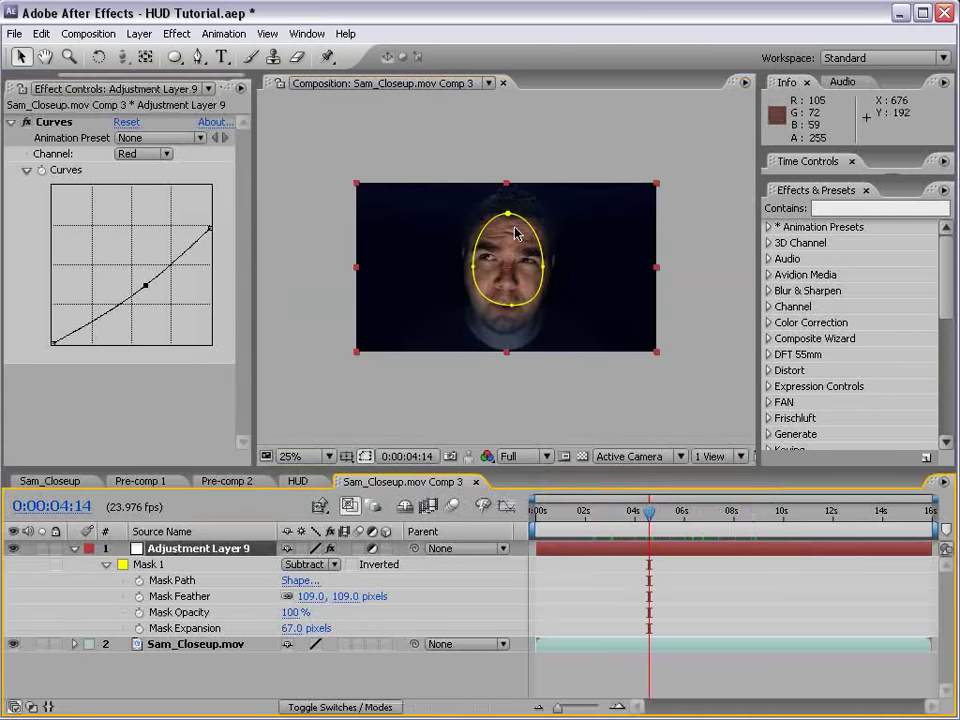
key(period)
drag(292, 628, 271, 628)
drag(517, 343, 511, 298)
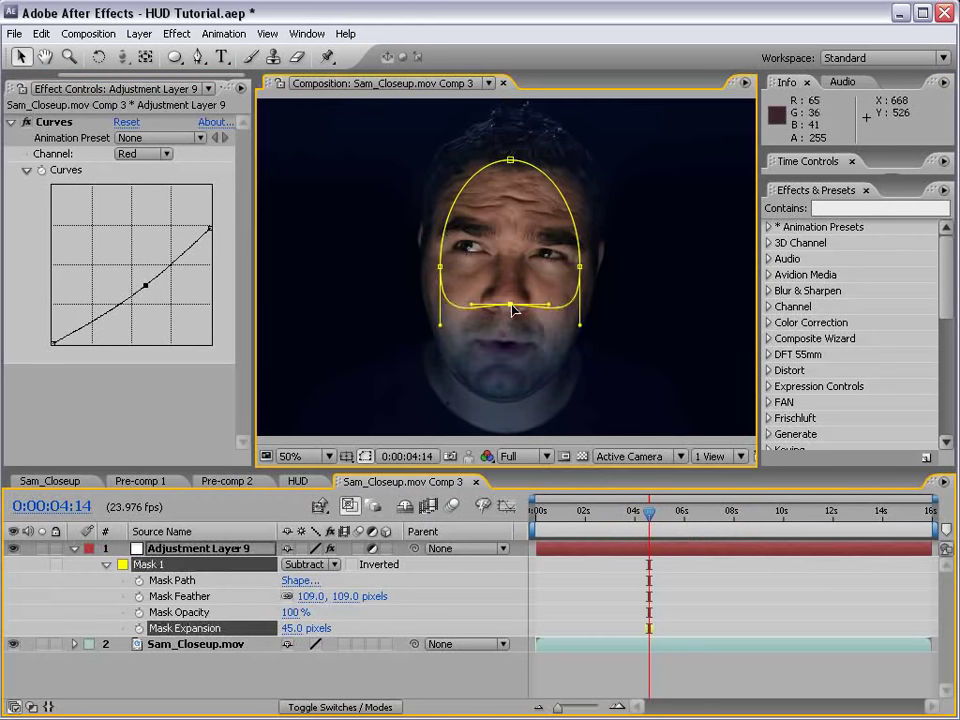
click(573, 572)
key(comma)
At 0:00:10:21, move the mask's top point slightly down and lower its bottom point to the mouth.
drag(553, 517, 808, 534)
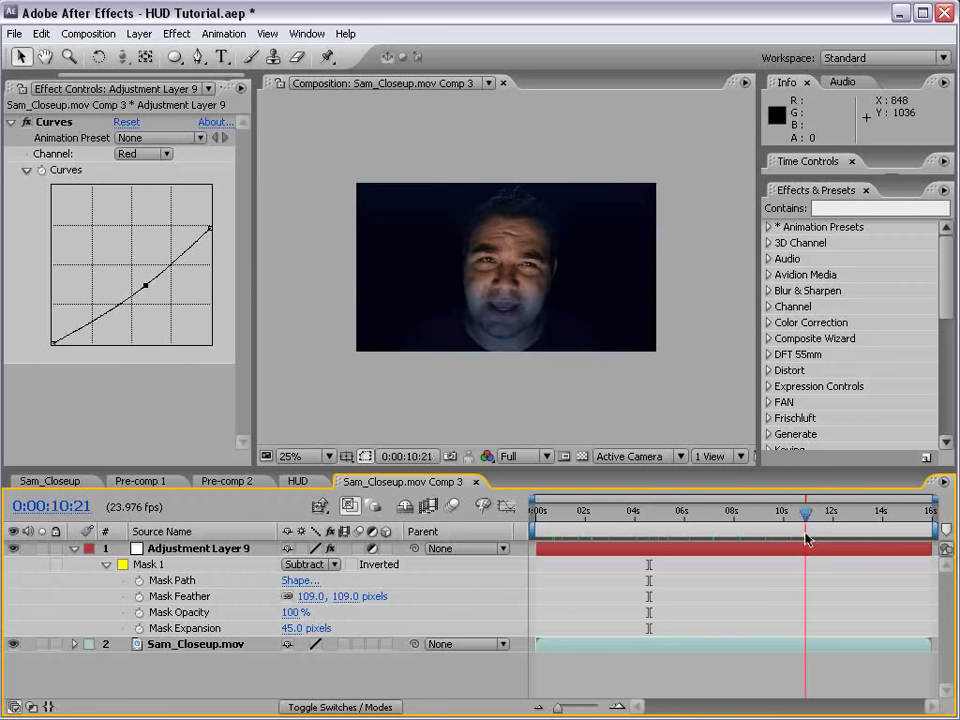
click(565, 549)
click(508, 217)
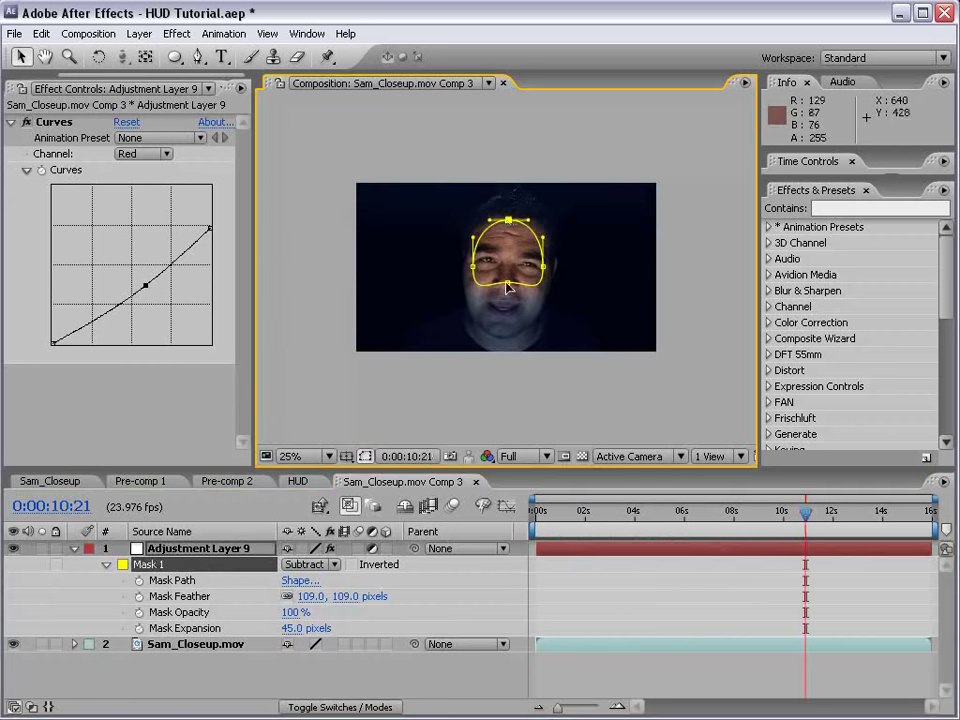
drag(507, 287, 506, 313)
click(639, 557)
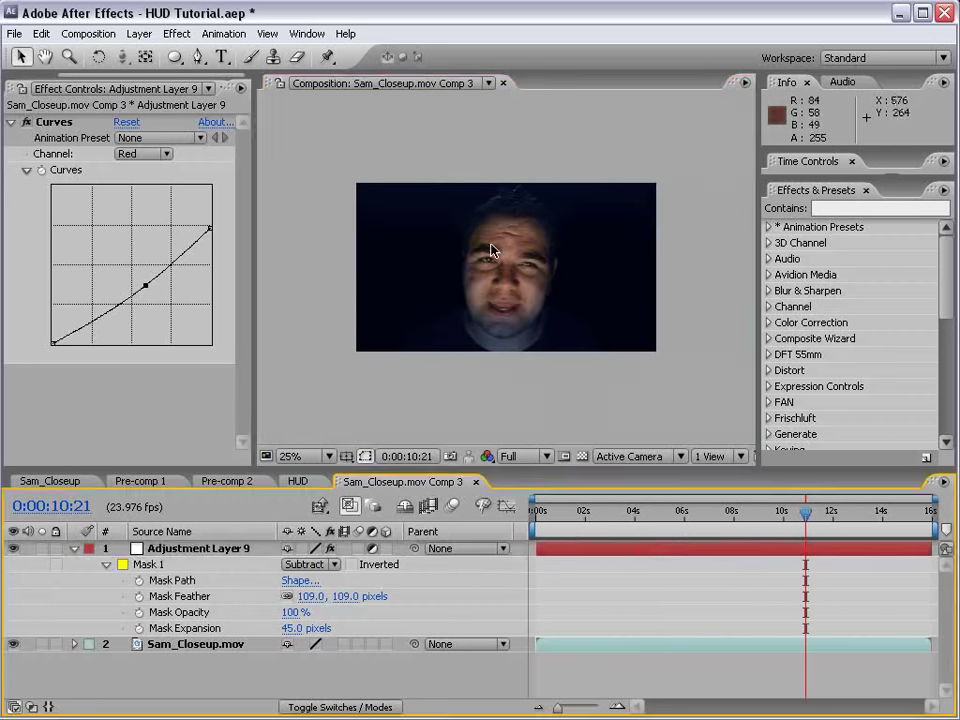
Save the project and close the Sam_Closeup.mov Comp 3 composition, going to 0:00:02:05 in HUD.
scroll(489, 242, up, 1)
key(ctrl+s)
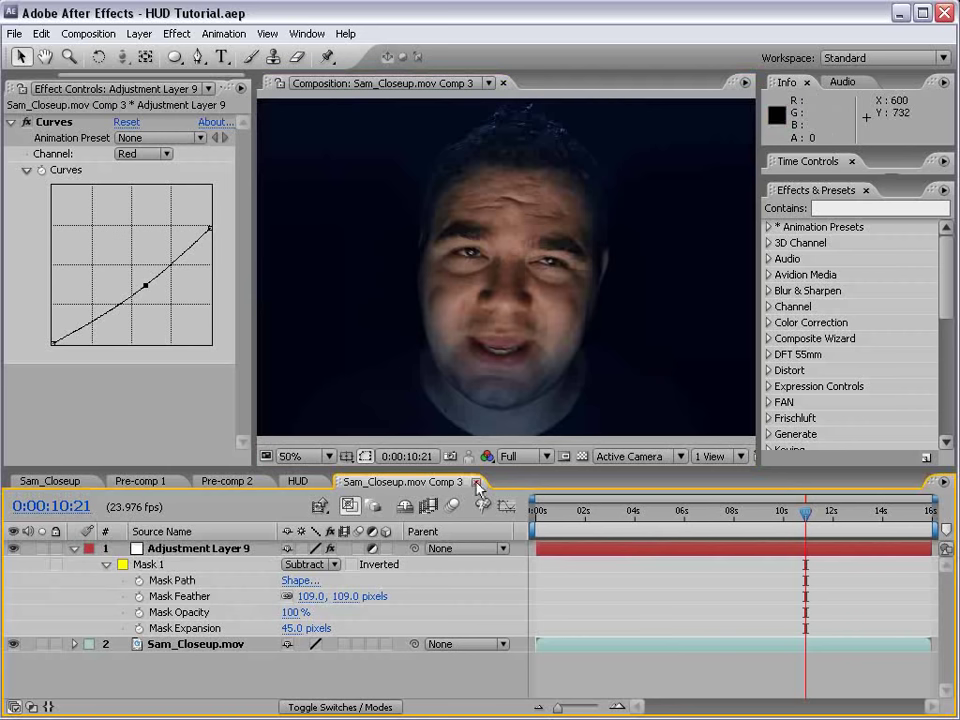
click(476, 483)
drag(564, 521, 713, 529)
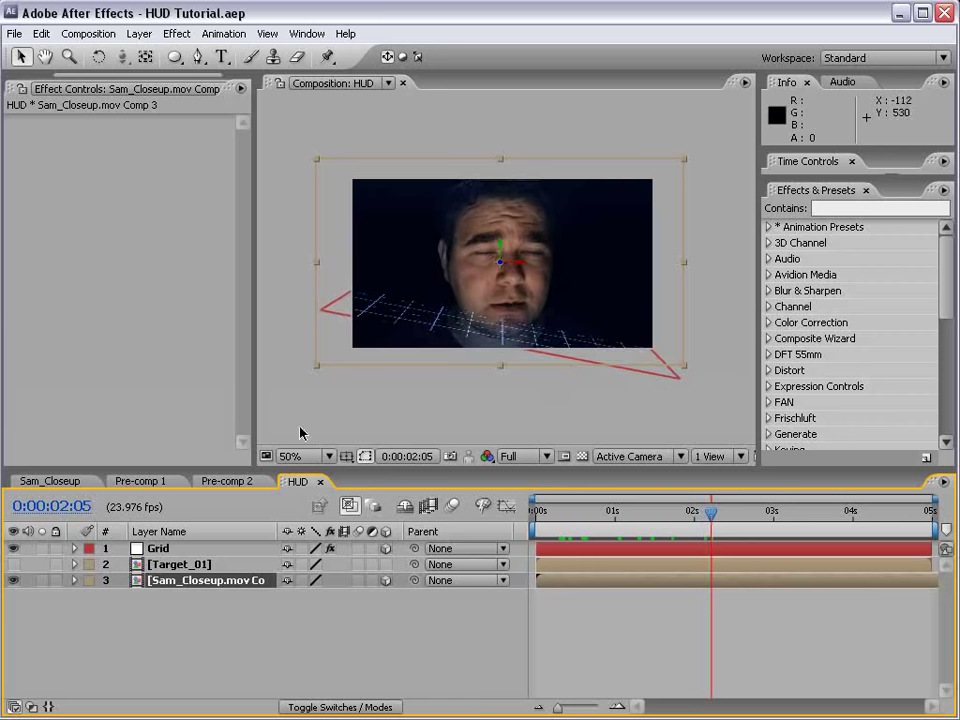
Reposition the Grid layer in 3D space so it spreads across the lower face, and save the project.
click(166, 552)
key(.)
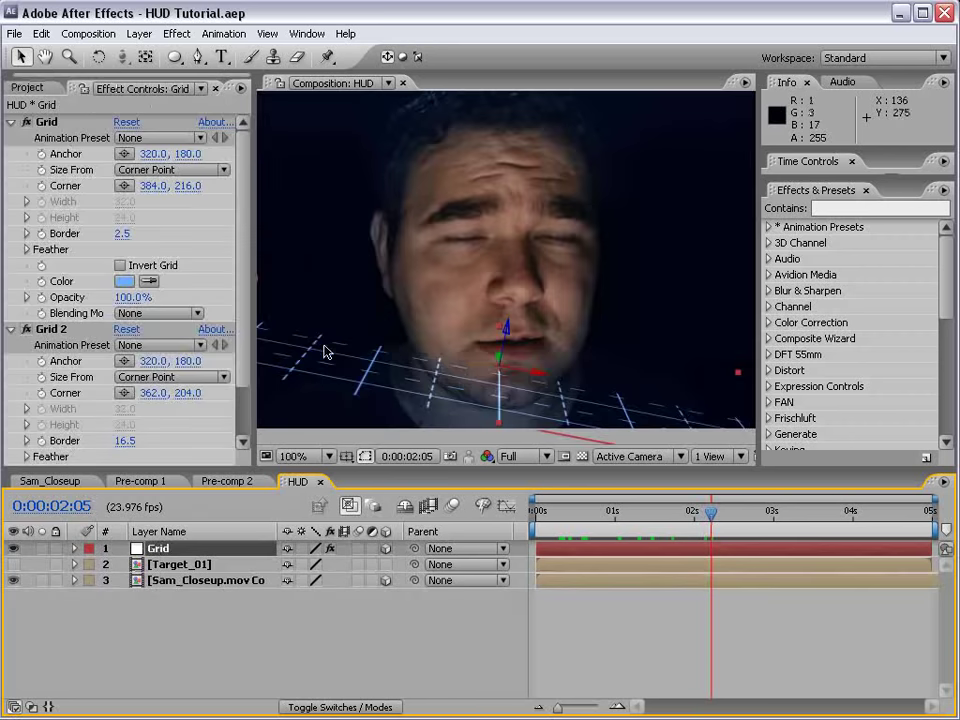
drag(500, 363, 506, 411)
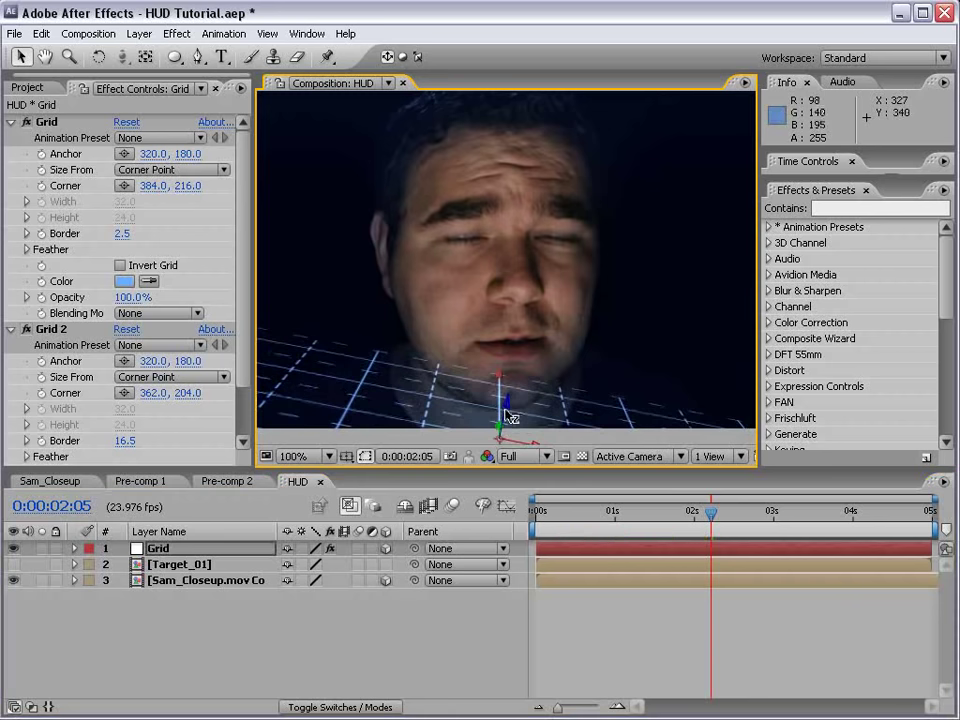
drag(508, 414, 501, 364)
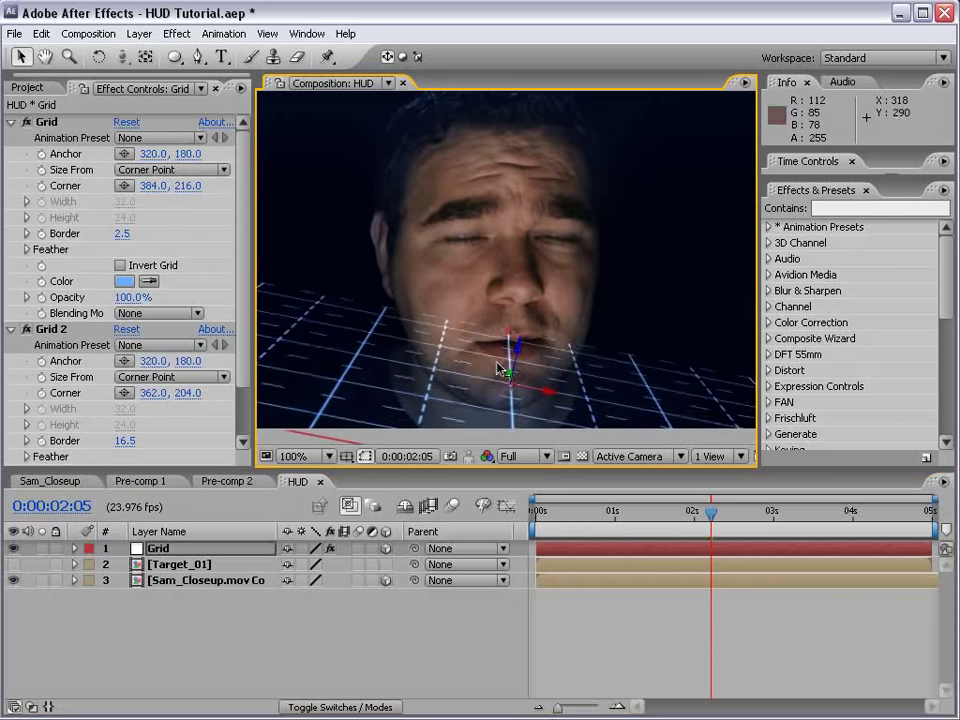
key(ctrl+s)
Add a new camera named Camera 1 to the HUD composition using the 20mm preset.
click(130, 33)
mouse_move(145, 53)
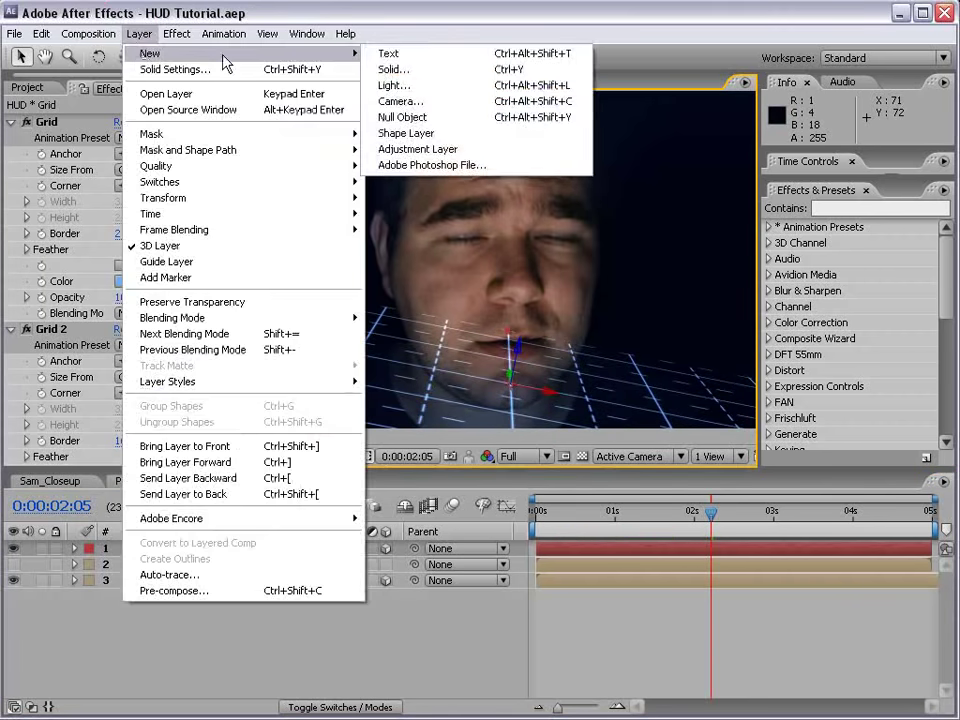
click(407, 103)
click(480, 268)
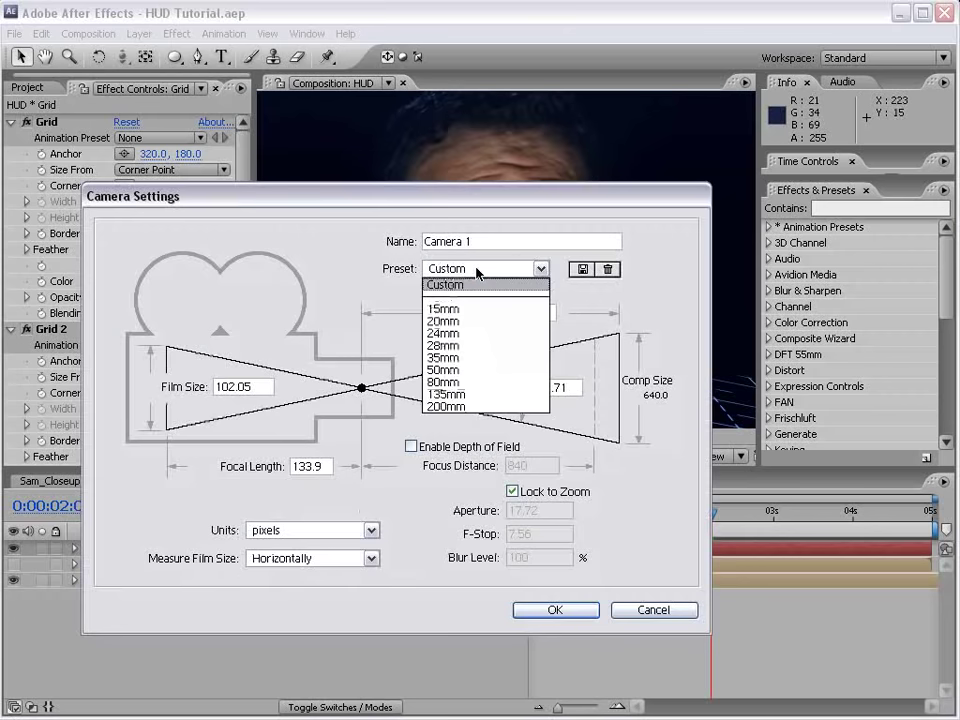
click(460, 320)
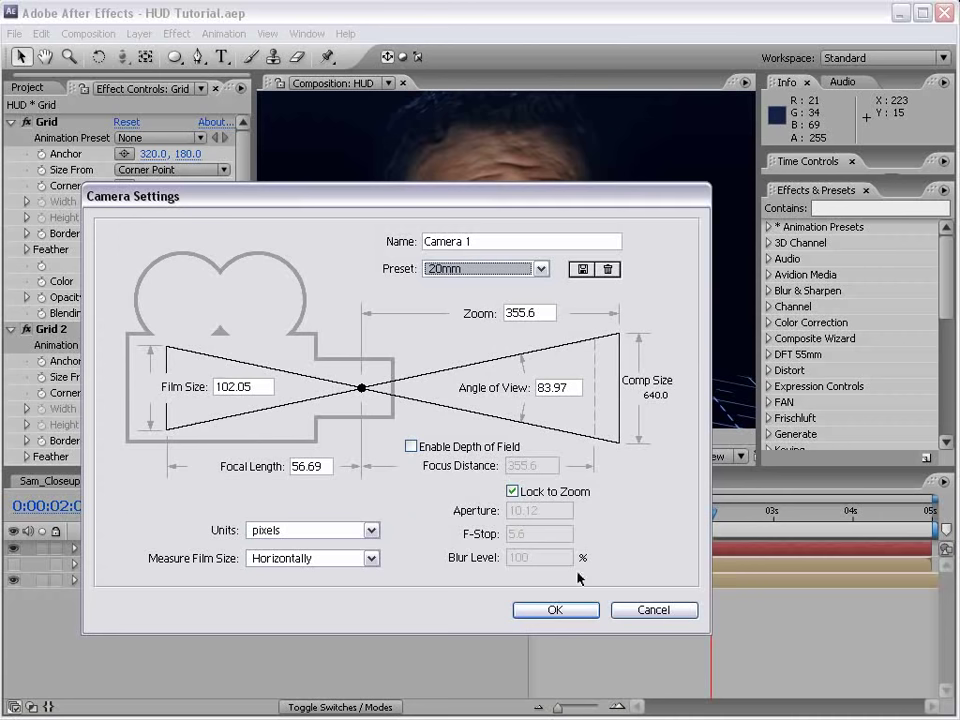
click(553, 610)
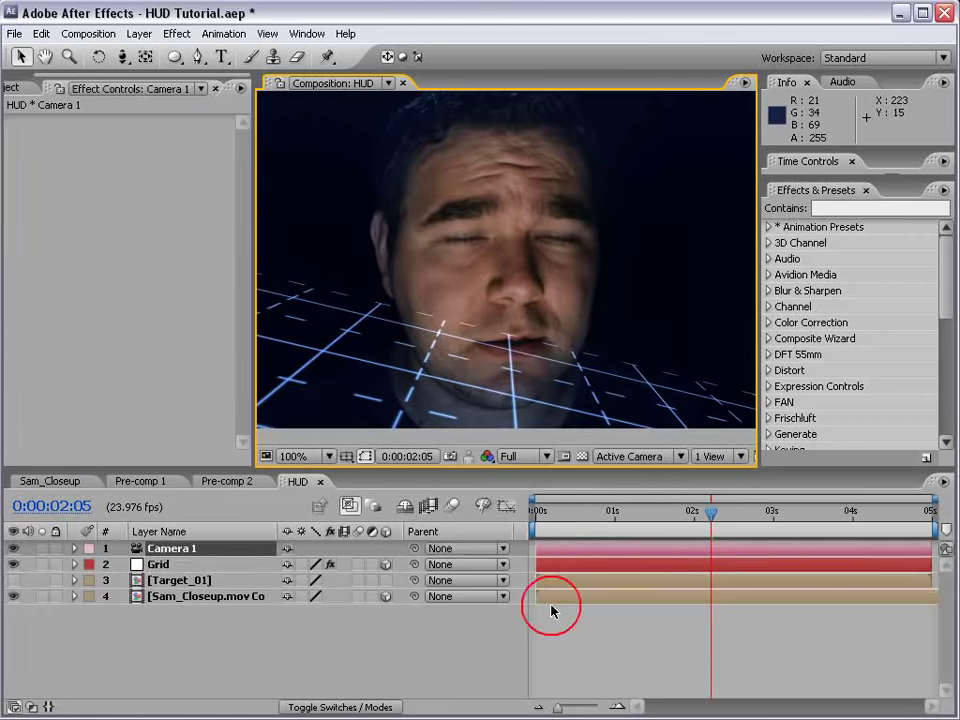
Shrink the Grid layer in the HUD composition and raise it over the lower face.
scroll(399, 245, down, 1)
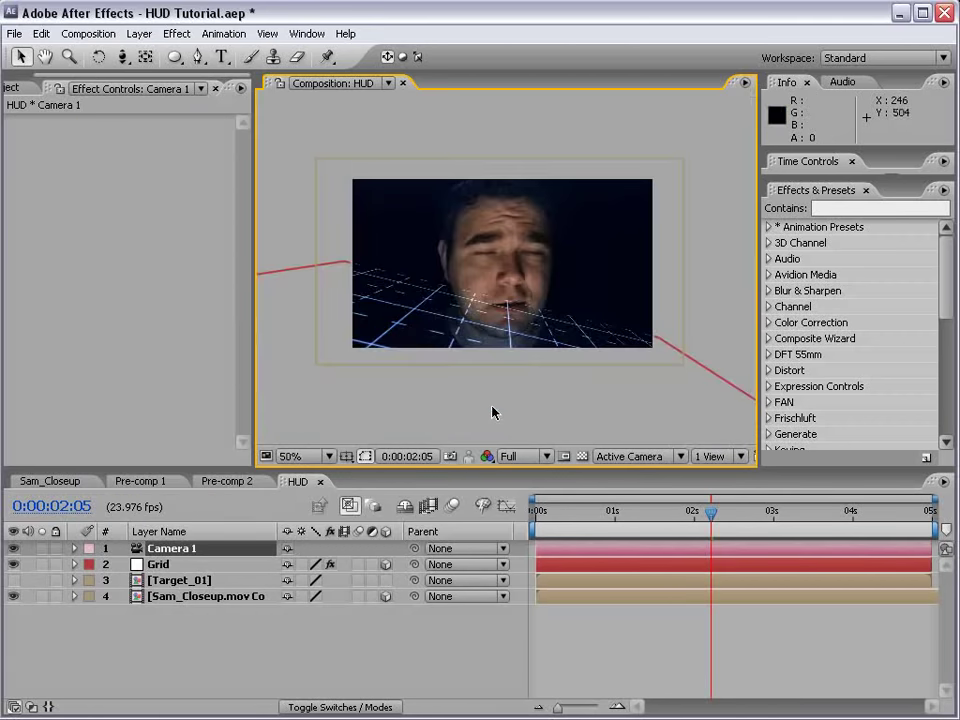
click(160, 556)
click(429, 407)
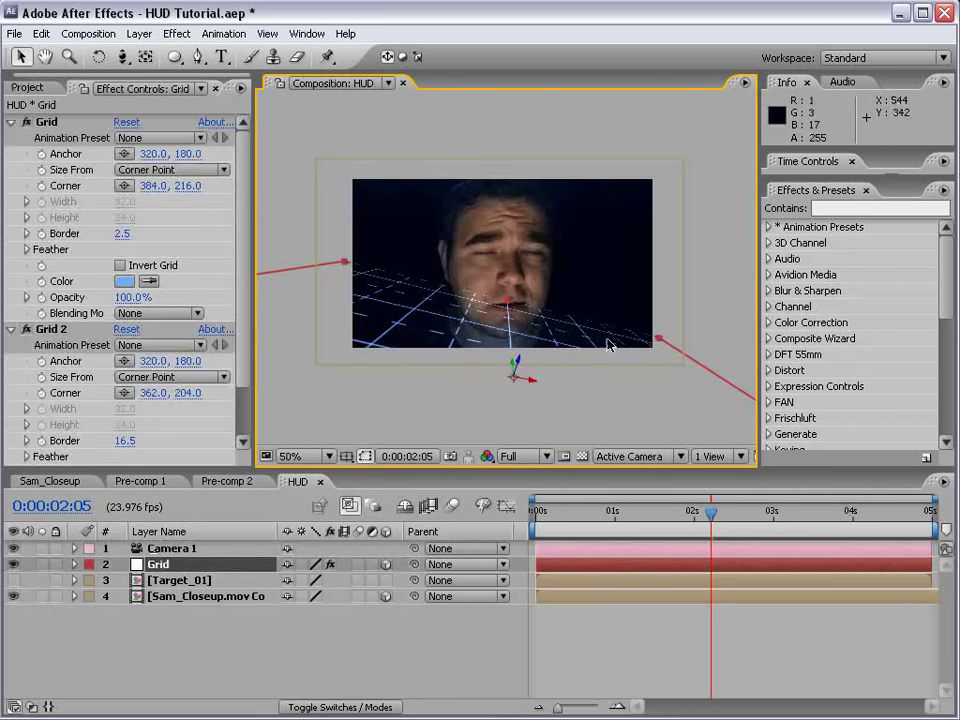
drag(655, 336, 637, 350)
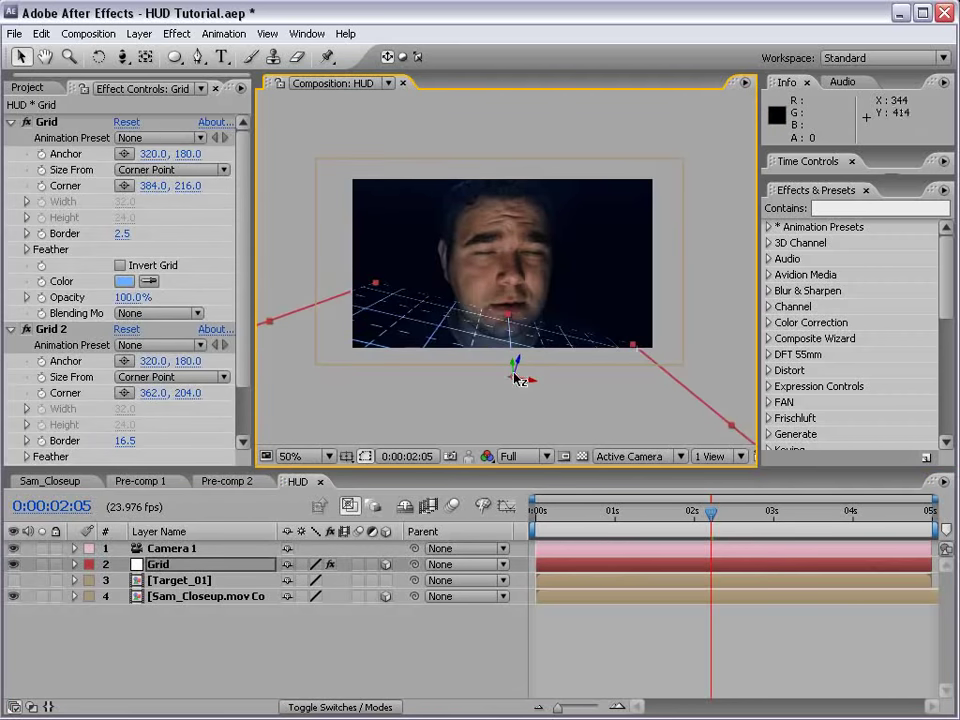
drag(519, 371, 521, 343)
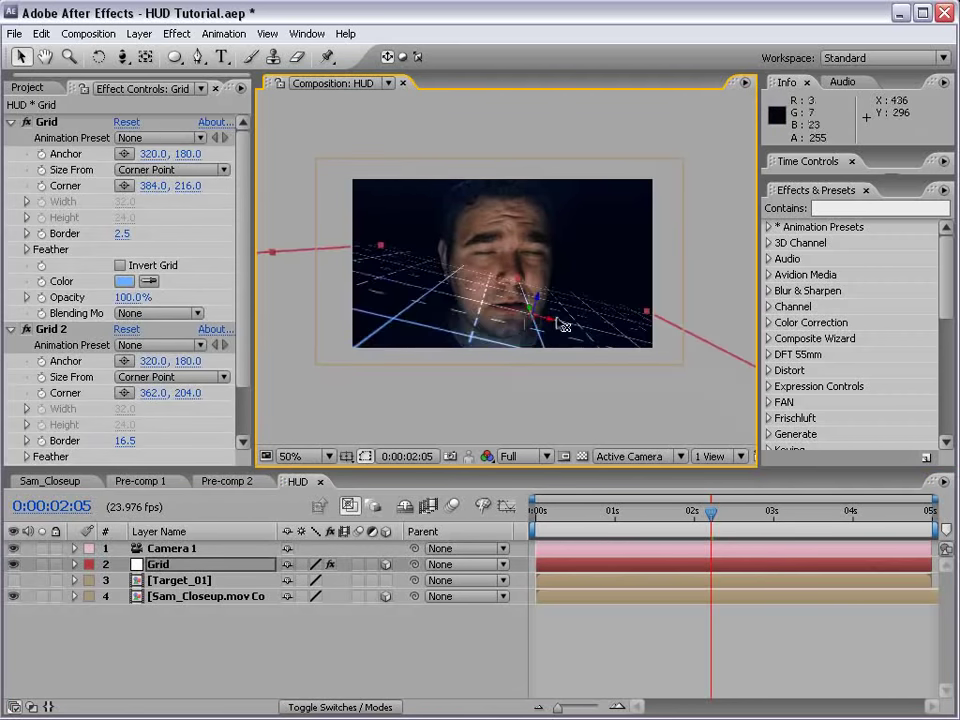
Rotate the Grid layer into a flatter floor, reposition it across the mouth and chin at 0:00:03:06, and save the project.
key(w)
drag(547, 316, 538, 347)
key(v)
key(w)
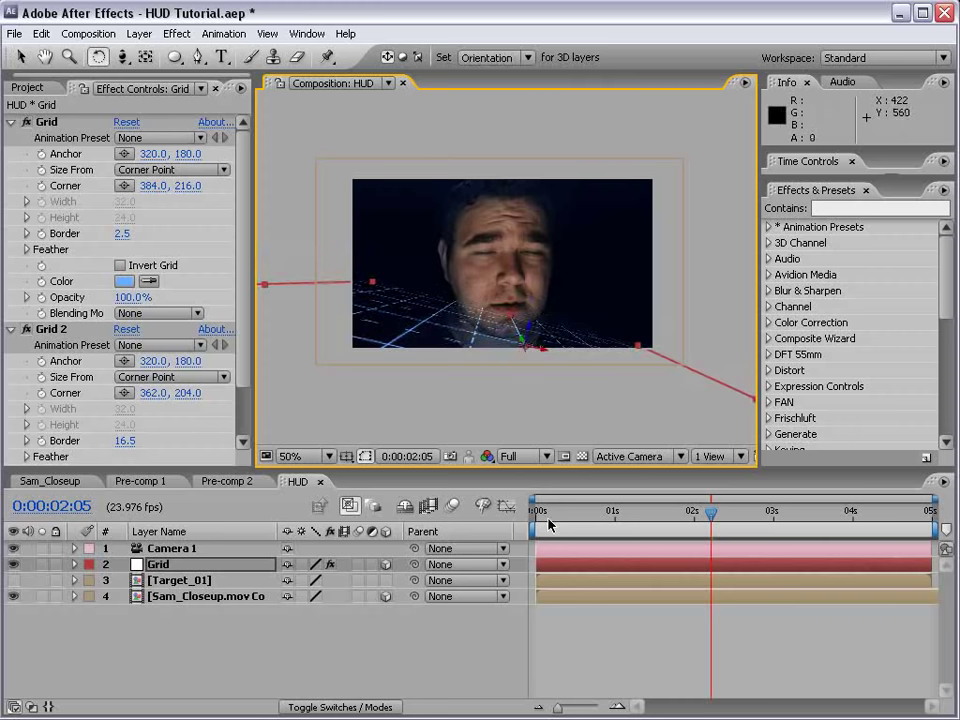
drag(549, 523, 812, 543)
key(v)
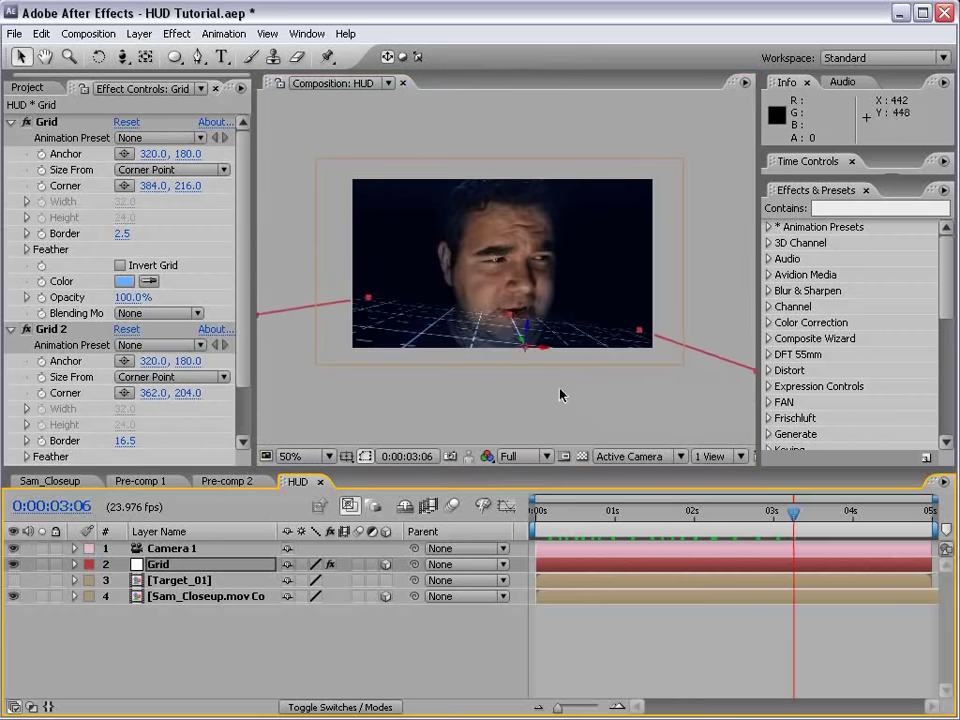
drag(561, 392, 562, 353)
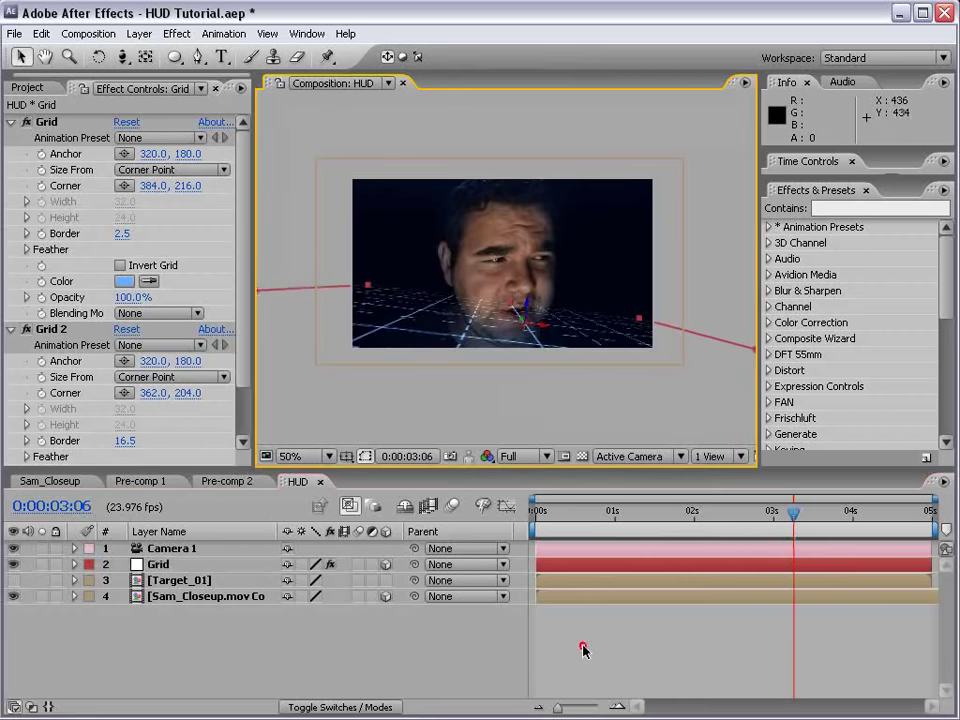
key(/)
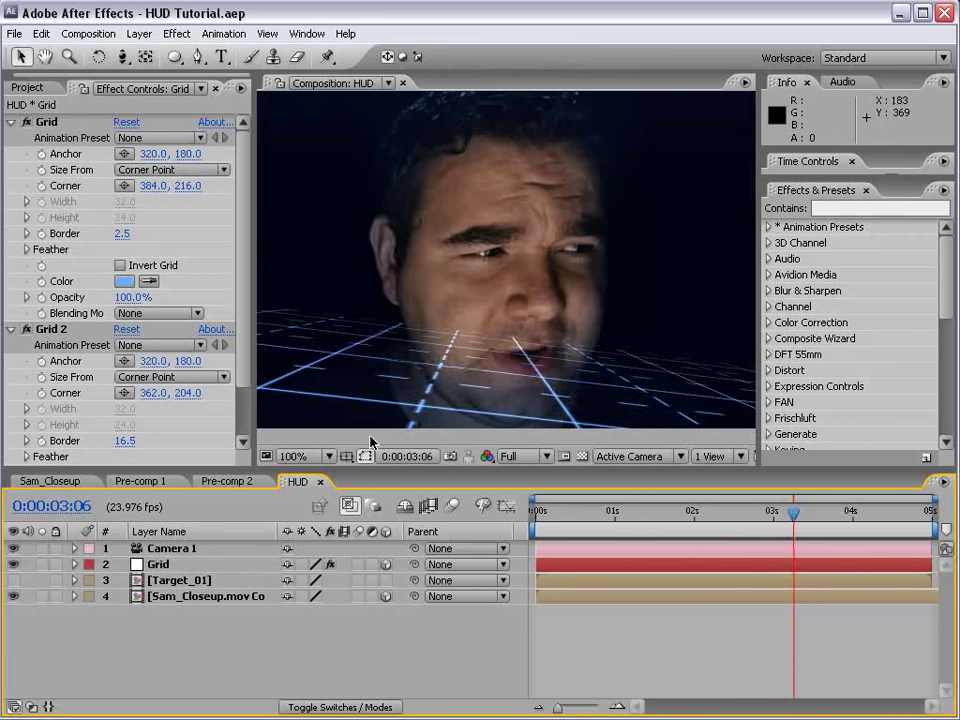
Turn on depth of field for Camera 1 and set its blur level to 393%.
click(180, 549)
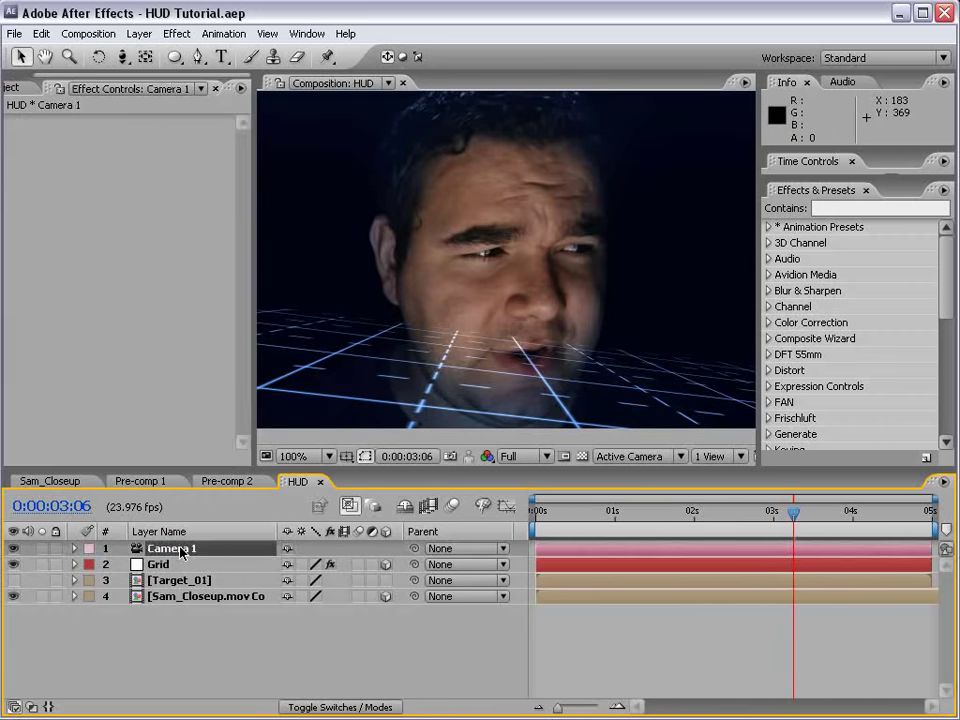
key(a)
key(a)
key(a)
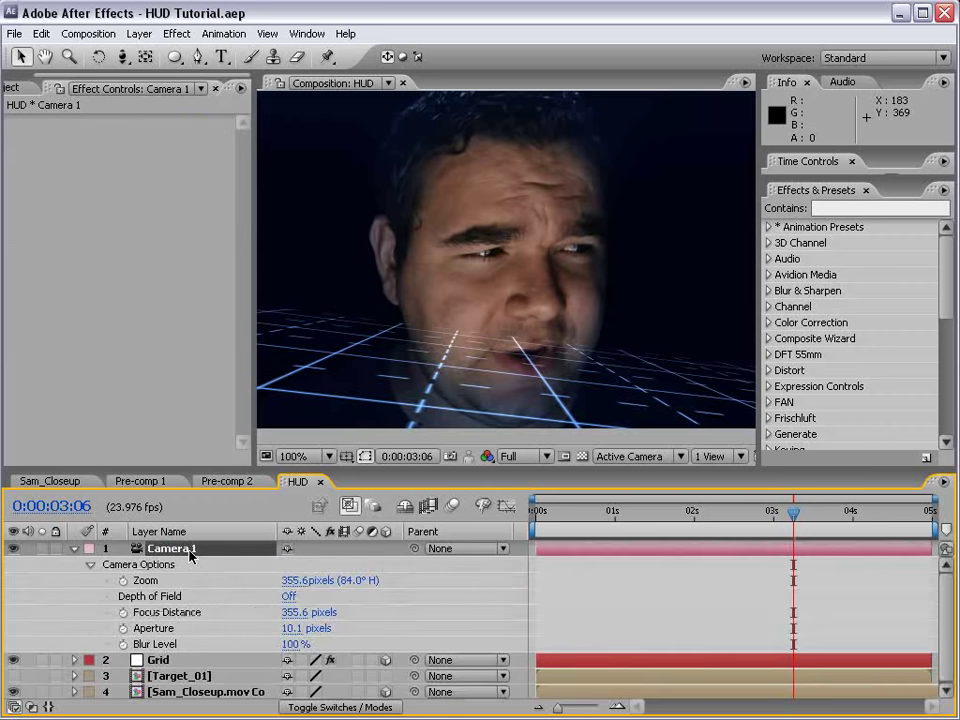
click(288, 598)
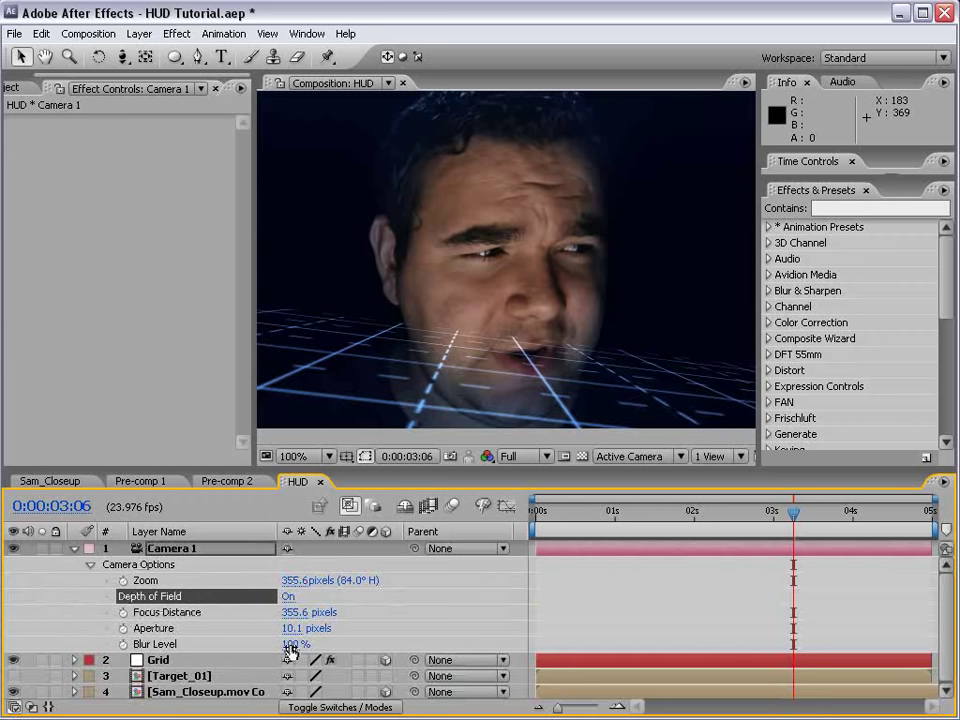
drag(290, 648, 467, 620)
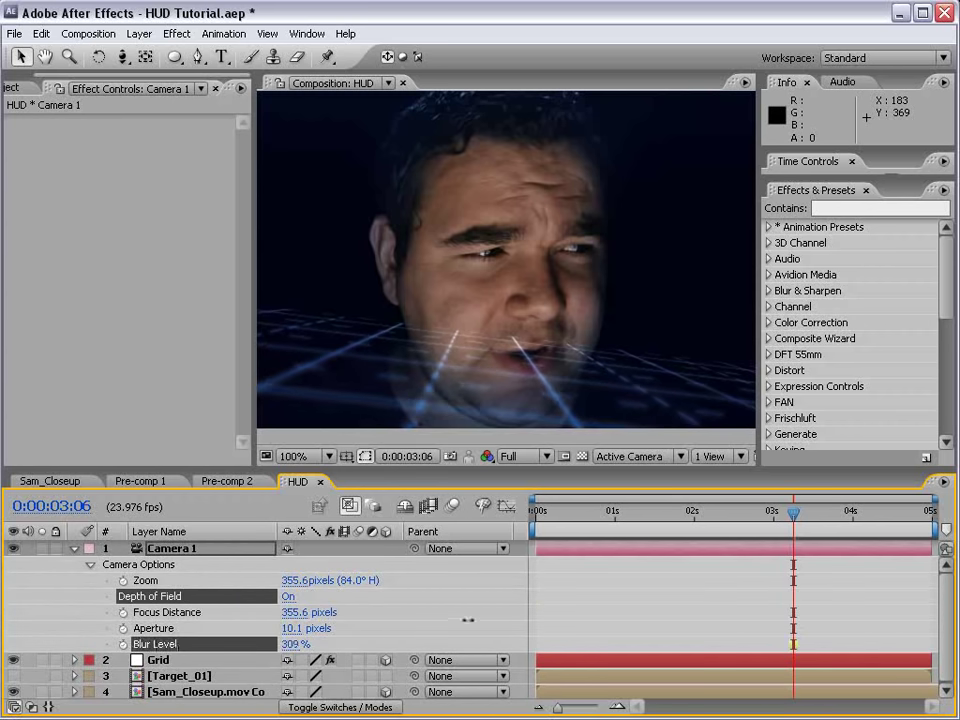
drag(541, 613, 537, 613)
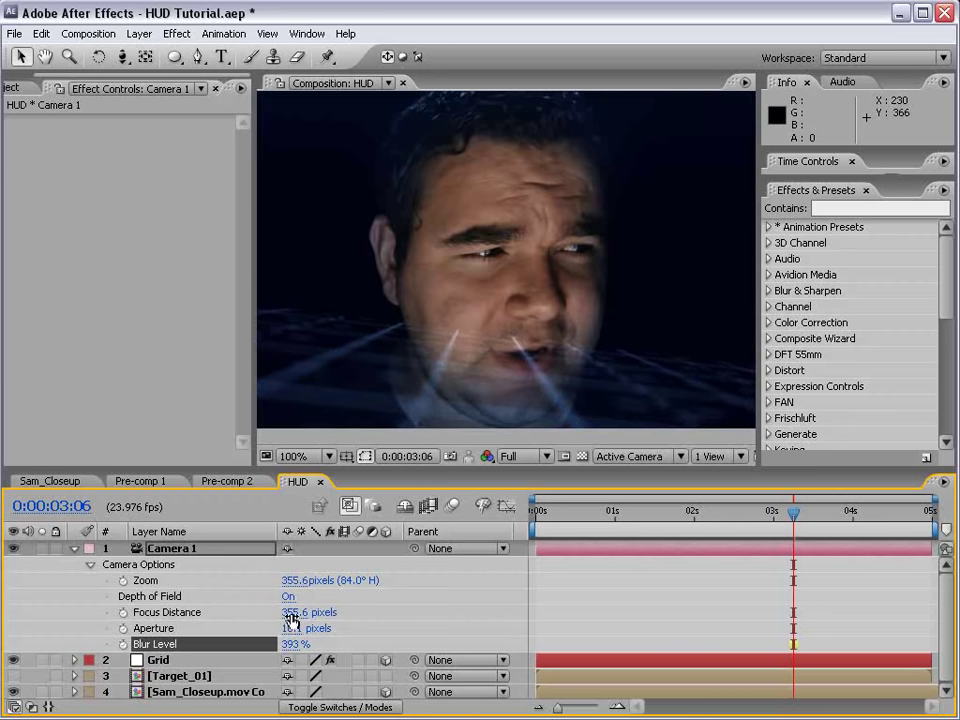
Go to 0:00:00:05, save the project, collapse Camera 1's properties and widen the composition view.
drag(648, 521, 551, 519)
scroll(489, 338, down, 2)
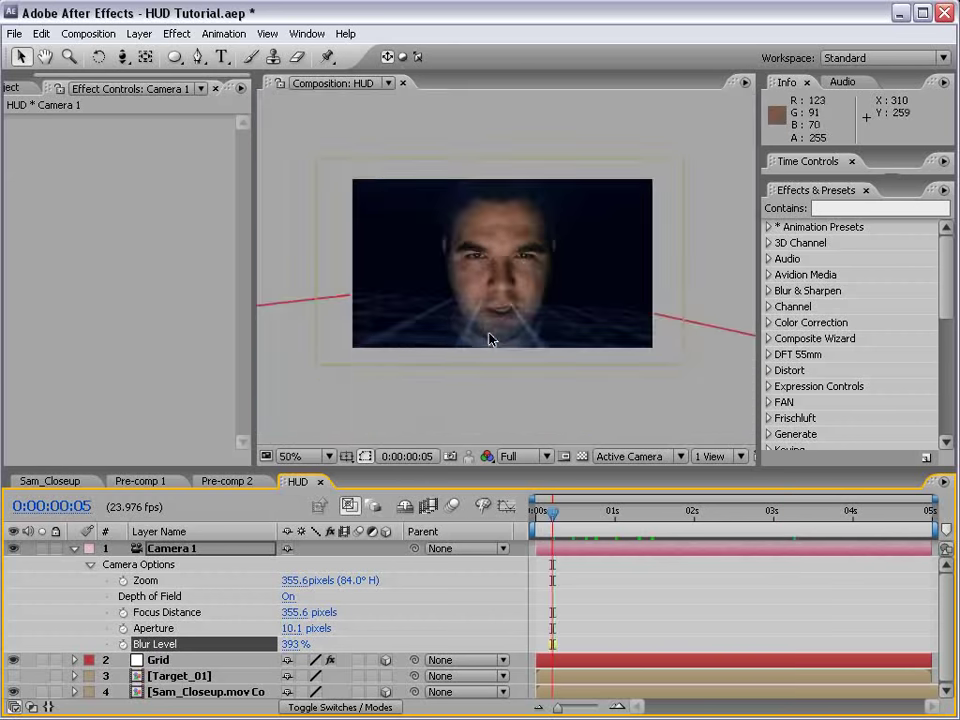
scroll(490, 340, up, 2)
key(grave)
key(grave)
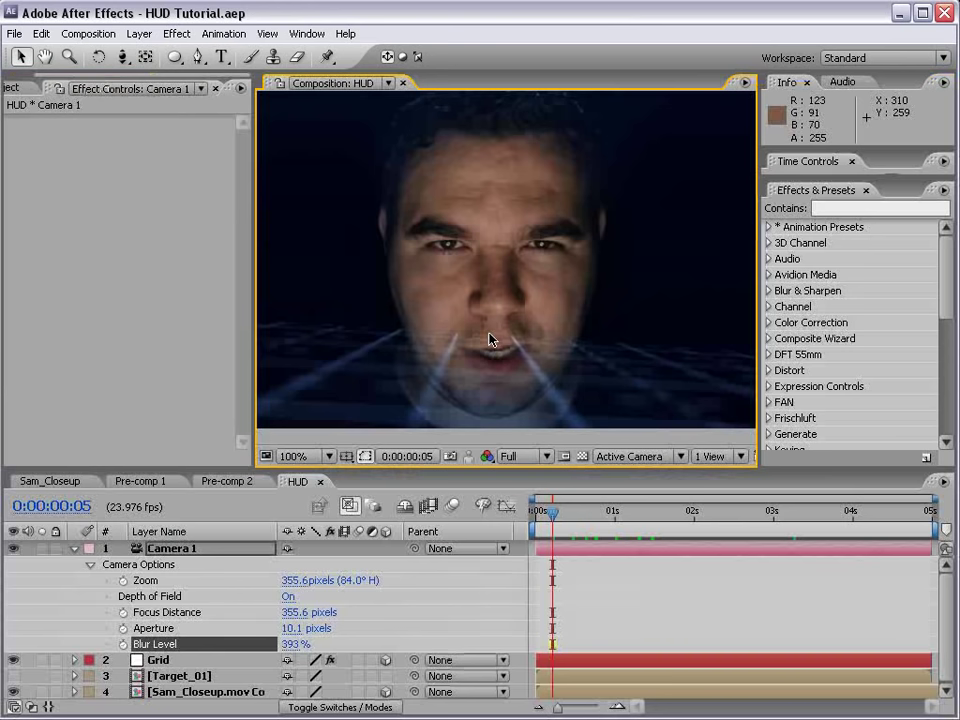
click(74, 549)
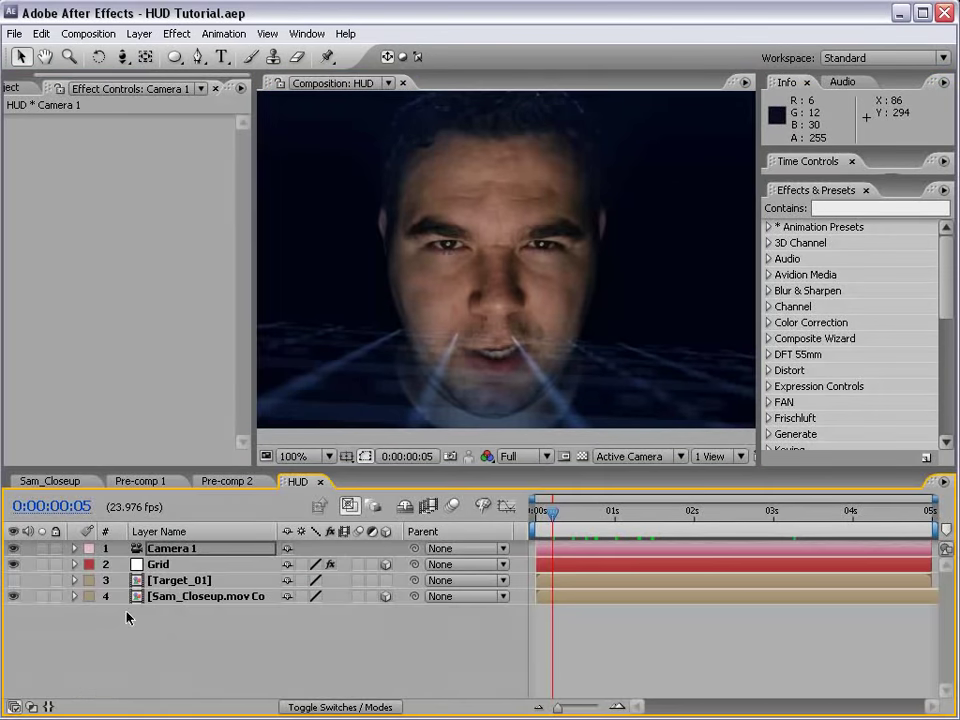
click(181, 655)
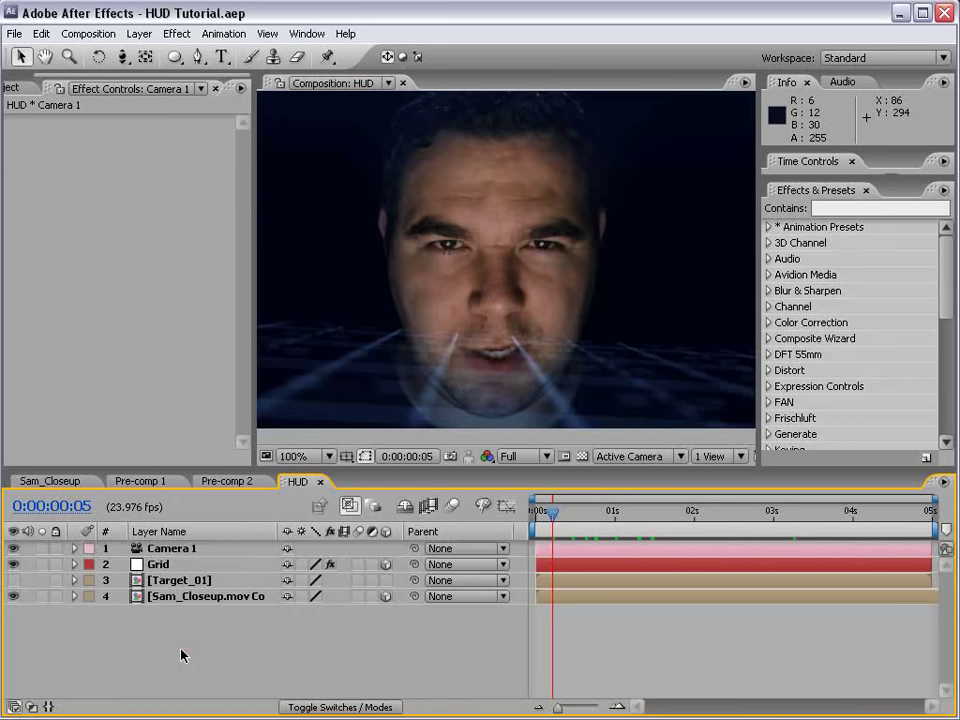
drag(253, 300, 161, 320)
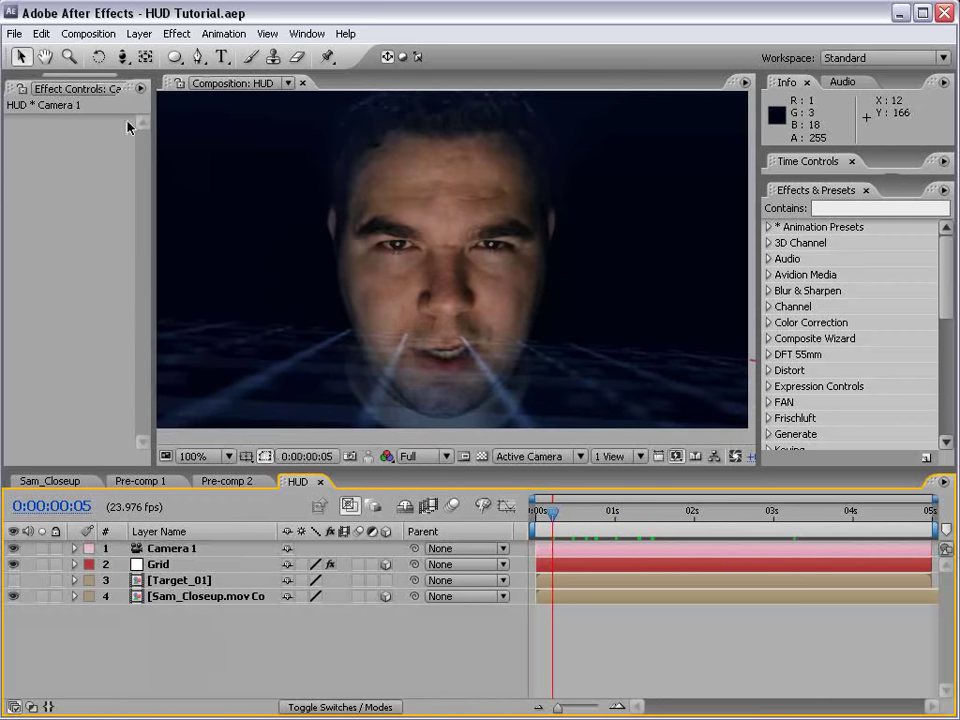
Create a white 640 × 360 pixel solid layer in the HUD composition.
click(139, 34)
mouse_move(145, 55)
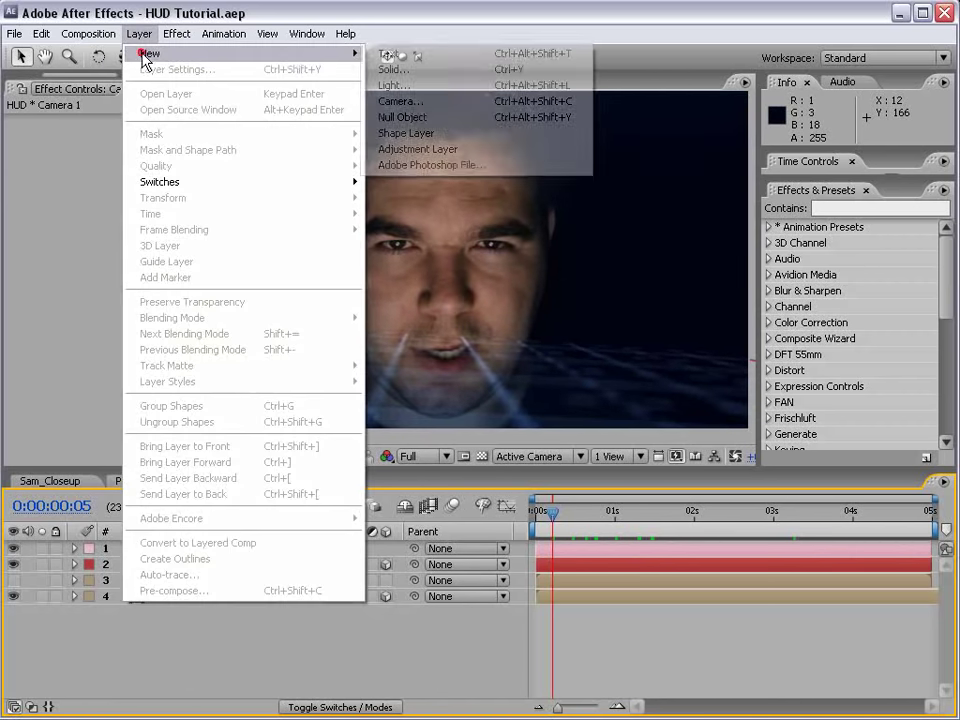
click(424, 70)
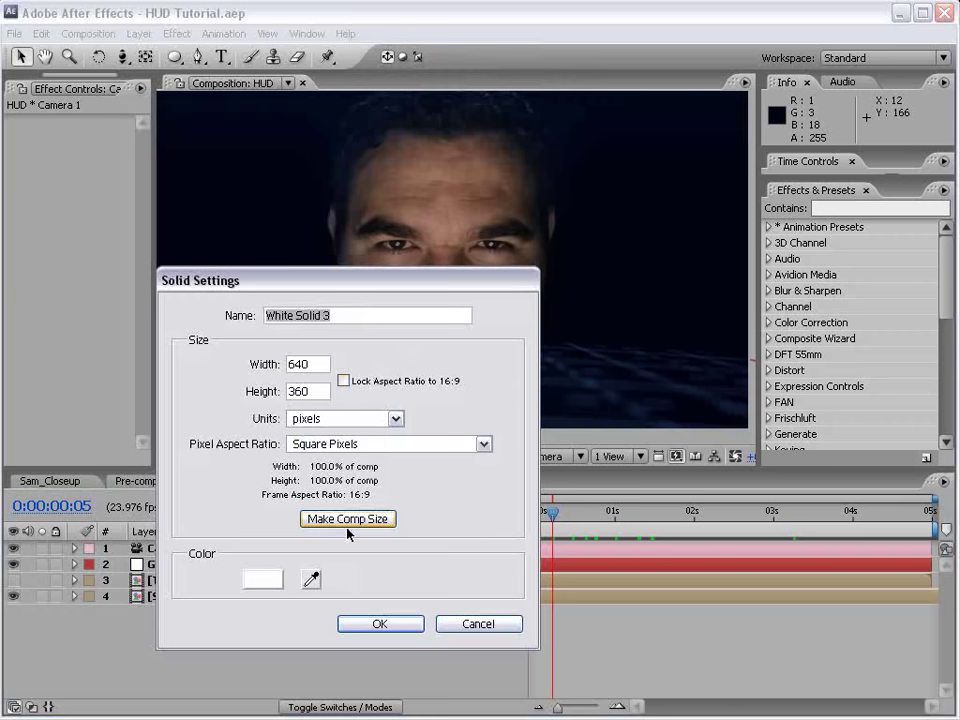
click(381, 626)
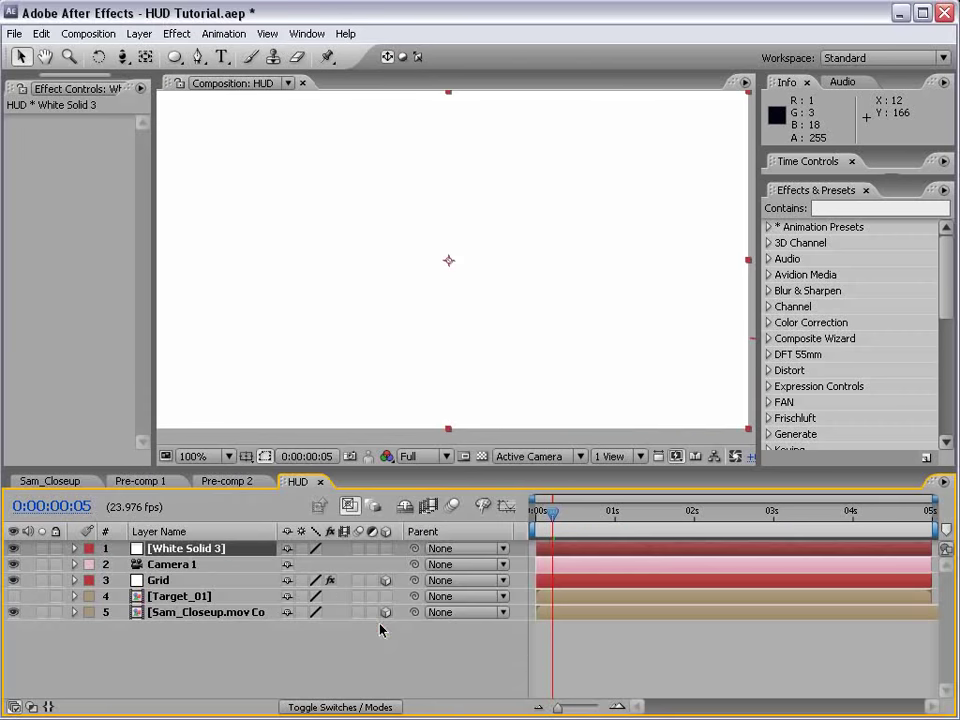
Draw a rounded-rectangle mask about 365 × 235 px on the white solid, framing most of the face.
drag(175, 57, 317, 80)
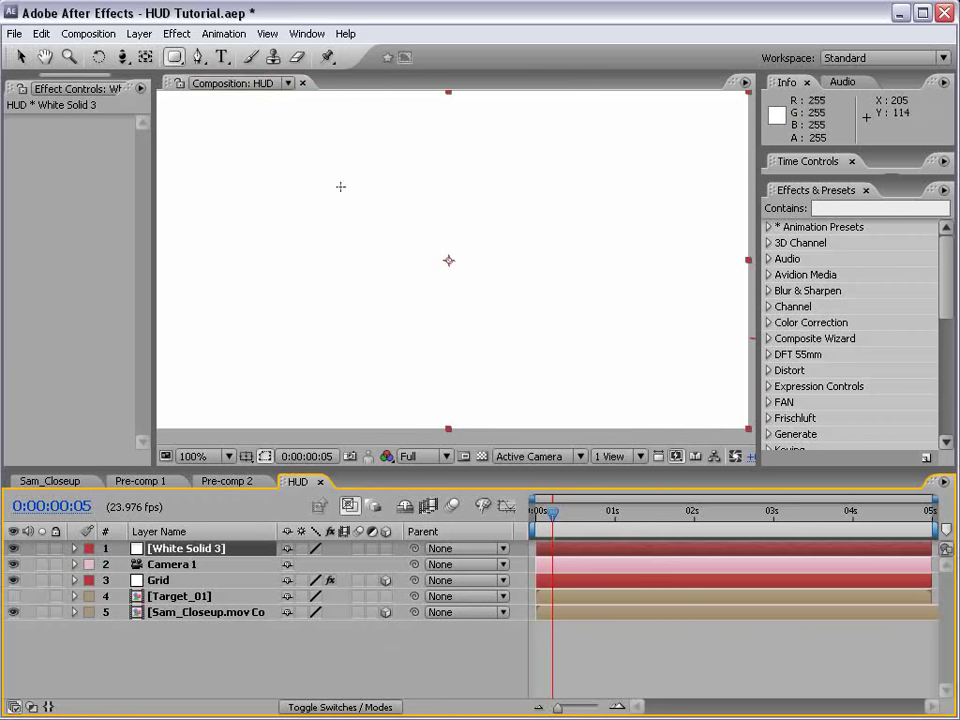
drag(306, 135, 671, 371)
scroll(388, 281, down, 2)
scroll(388, 291, up, 2)
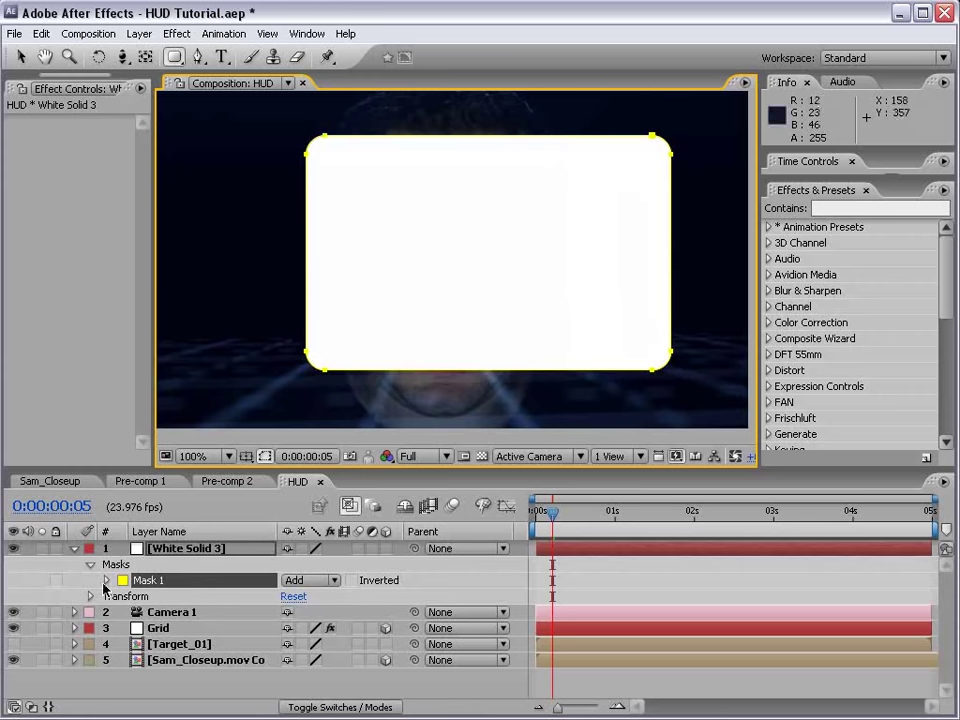
Duplicate the white solid's mask, set the copy to Subtract with a 39-pixel feather, and save the project.
key(ctrl+d)
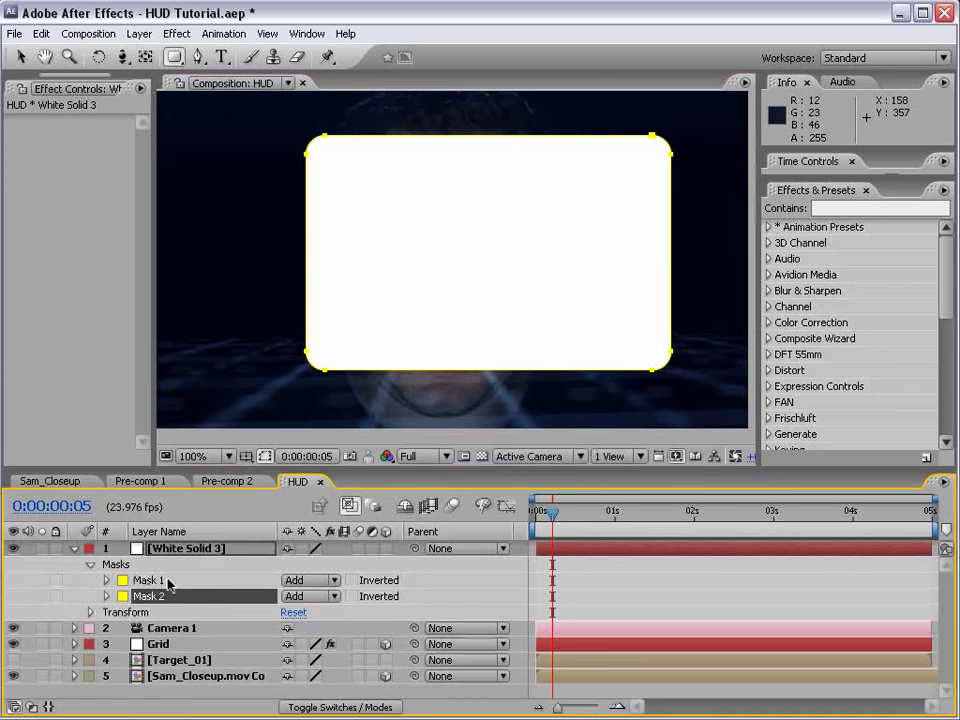
click(106, 596)
click(312, 597)
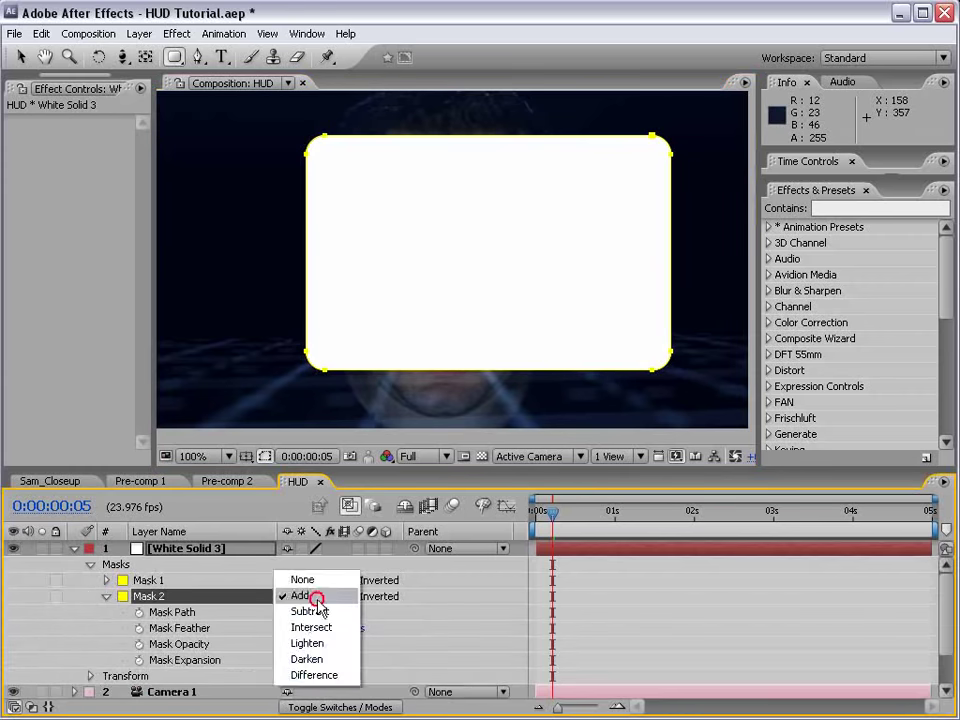
click(314, 612)
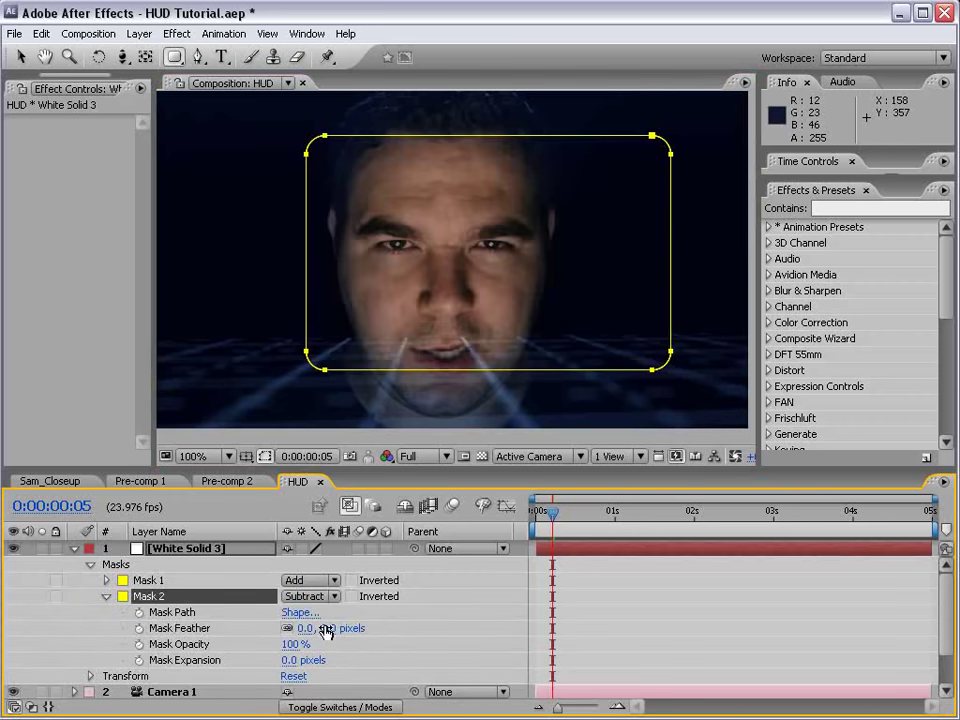
mouse_move(326, 628)
mouse_down()
mouse_move(370, 628)
mouse_move(362, 628)
mouse_up()
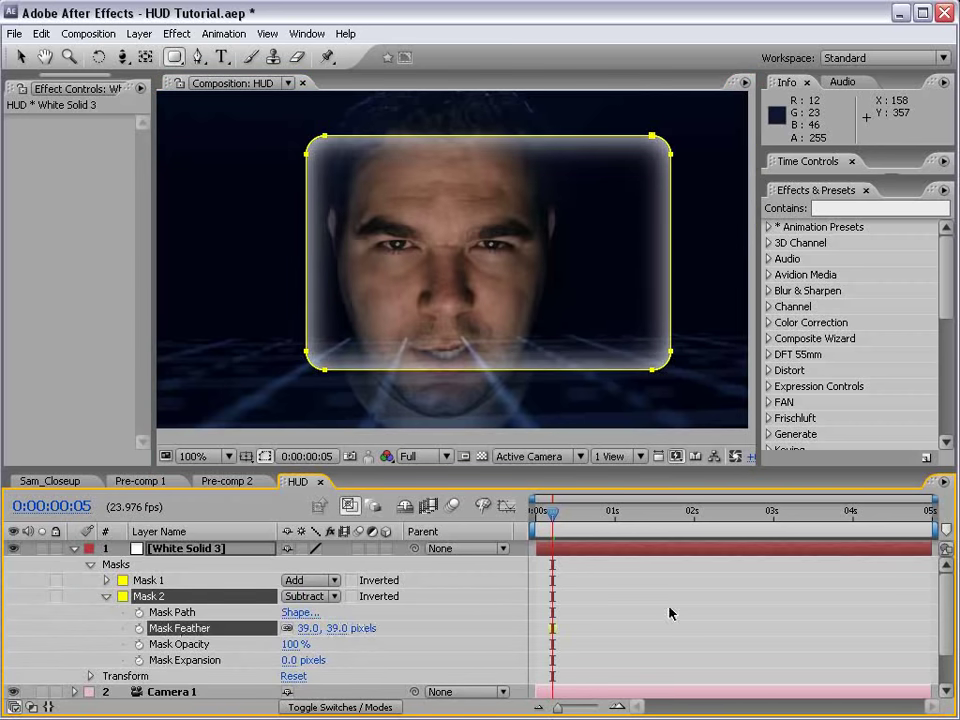
click(671, 613)
key(grave)
key(grave)
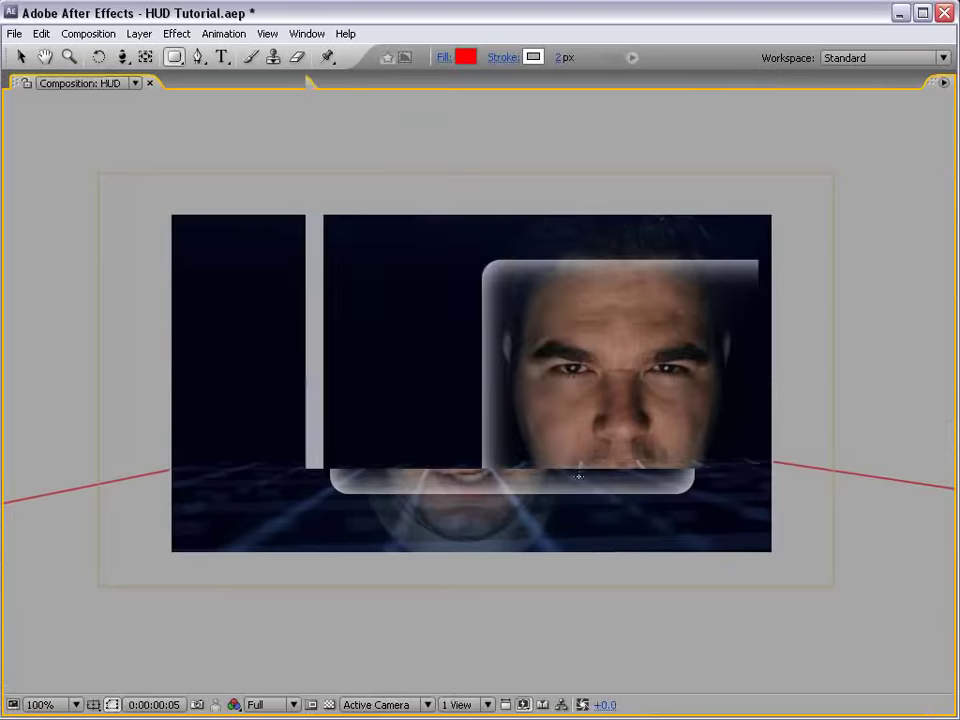
click(575, 571)
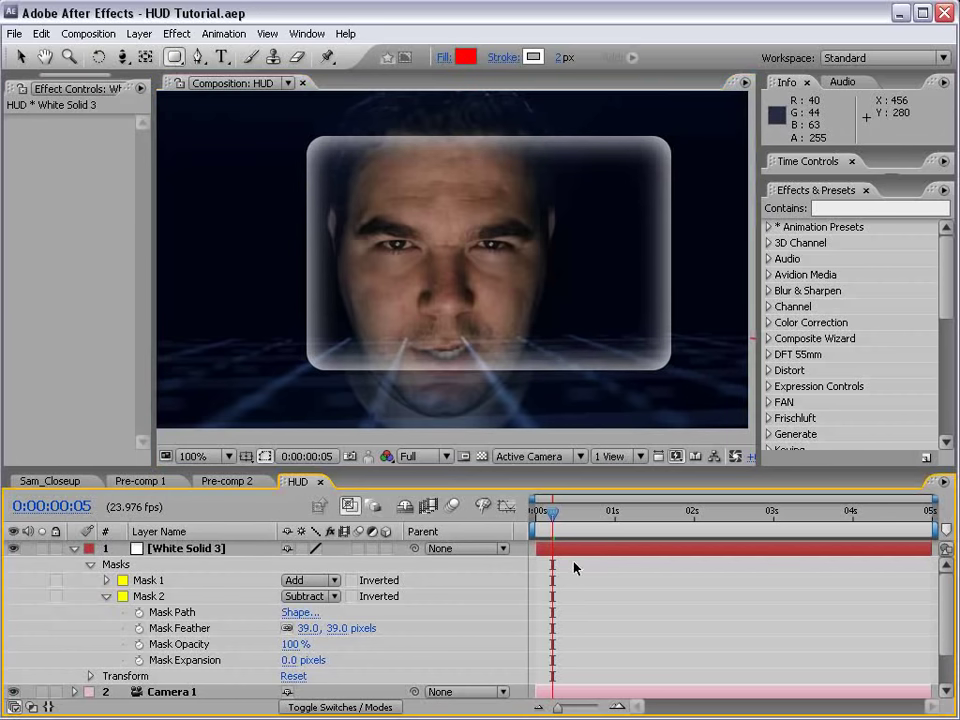
Add a text layer reading "SHIELD:" near the upper edge of the glowing frame.
click(222, 58)
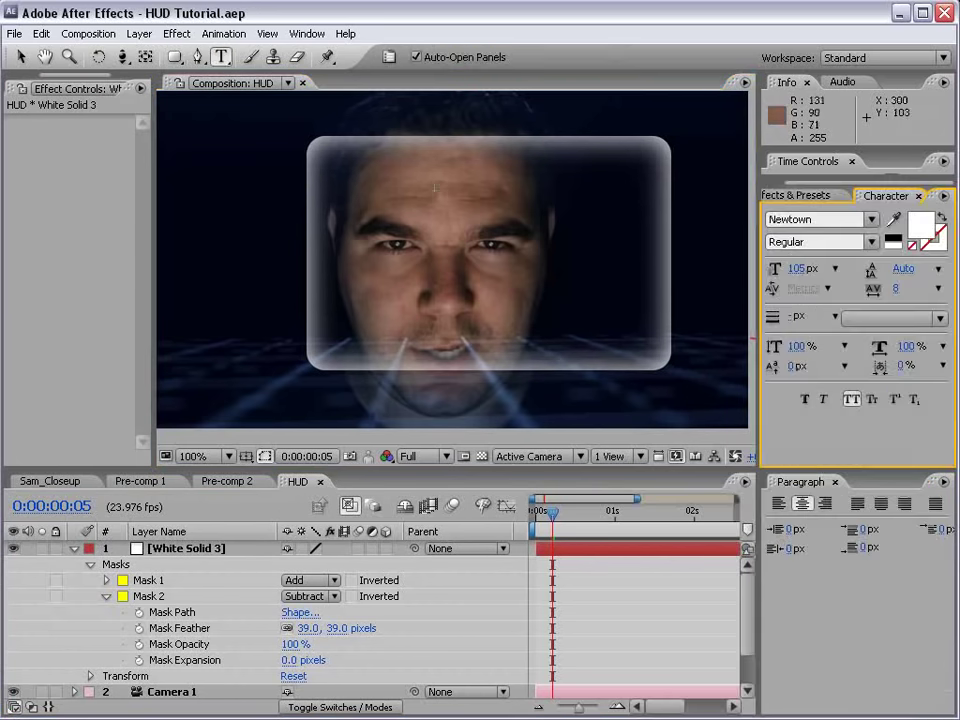
click(354, 170)
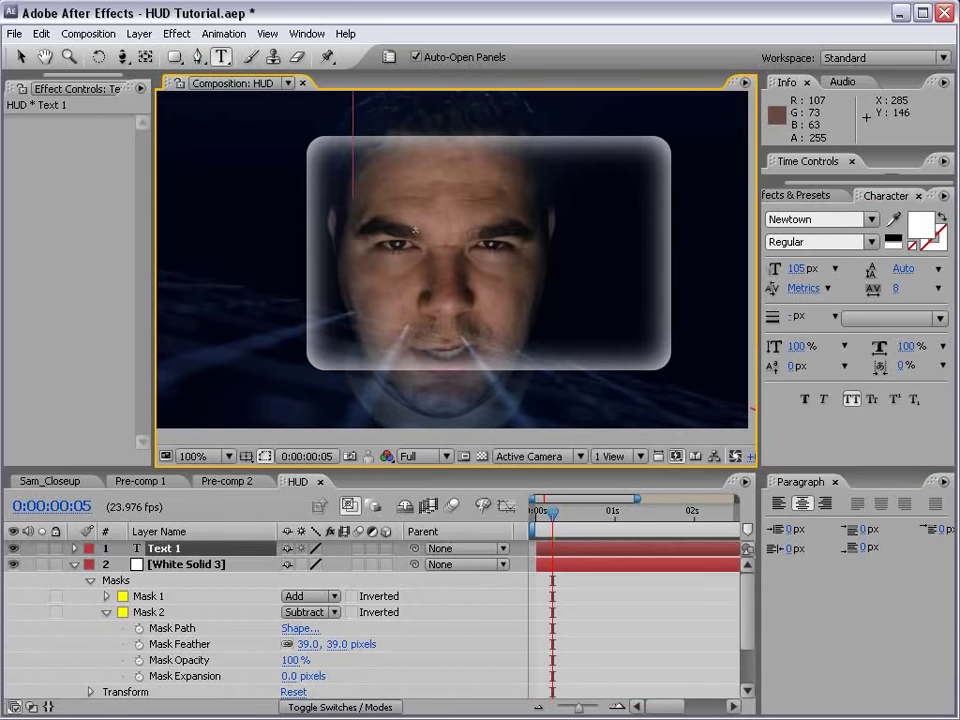
text(SHIELD)
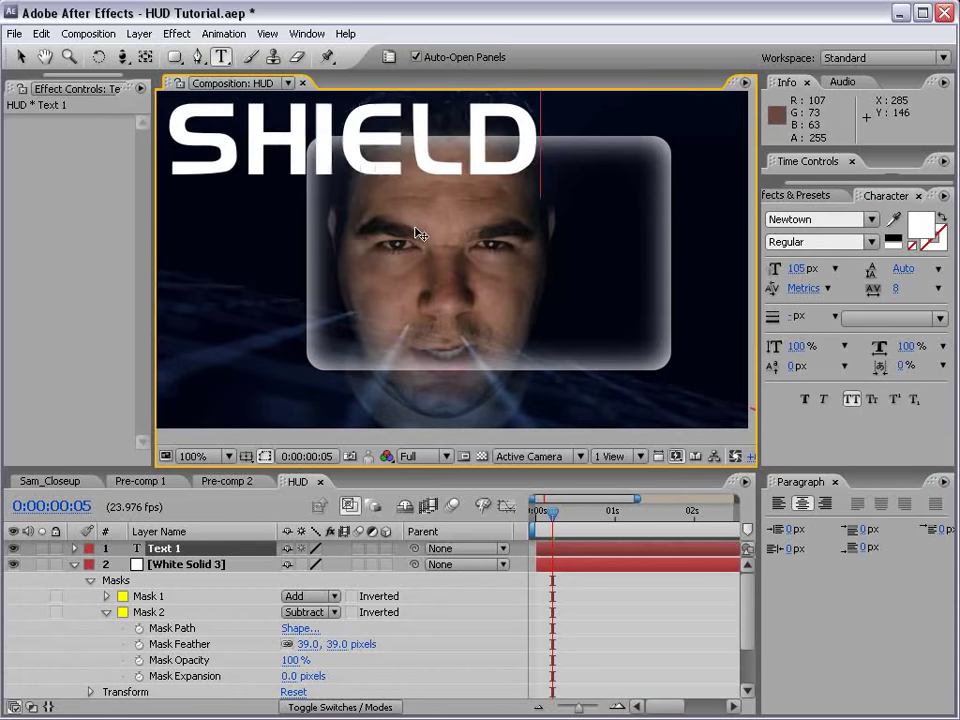
text(:)
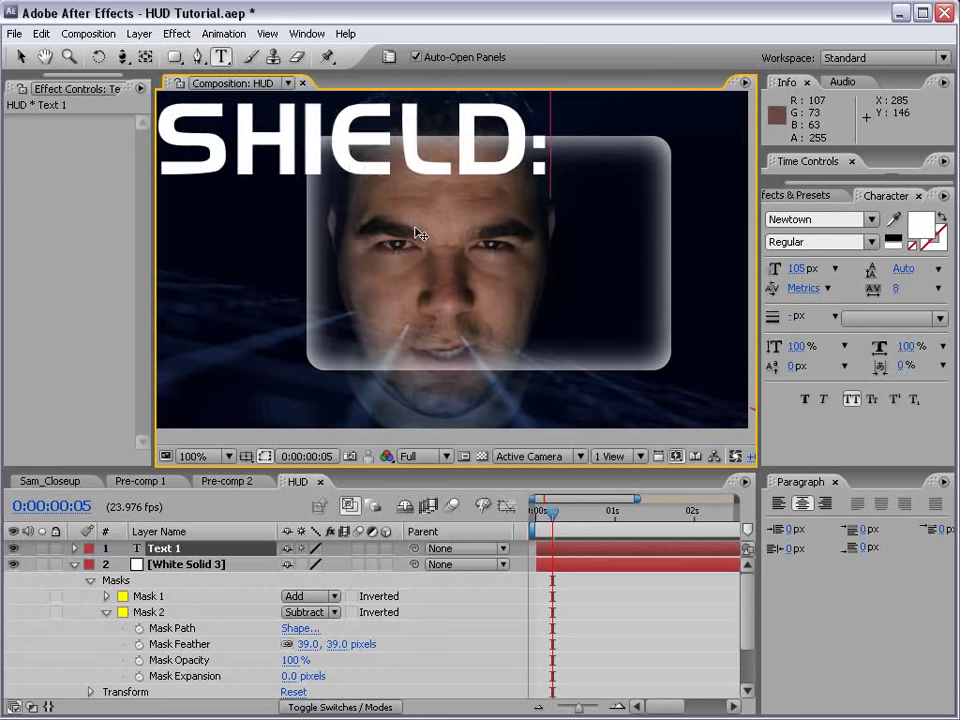
Change the font of the whole "SHIELD:" text to Helvetica.
key(ctrl+a)
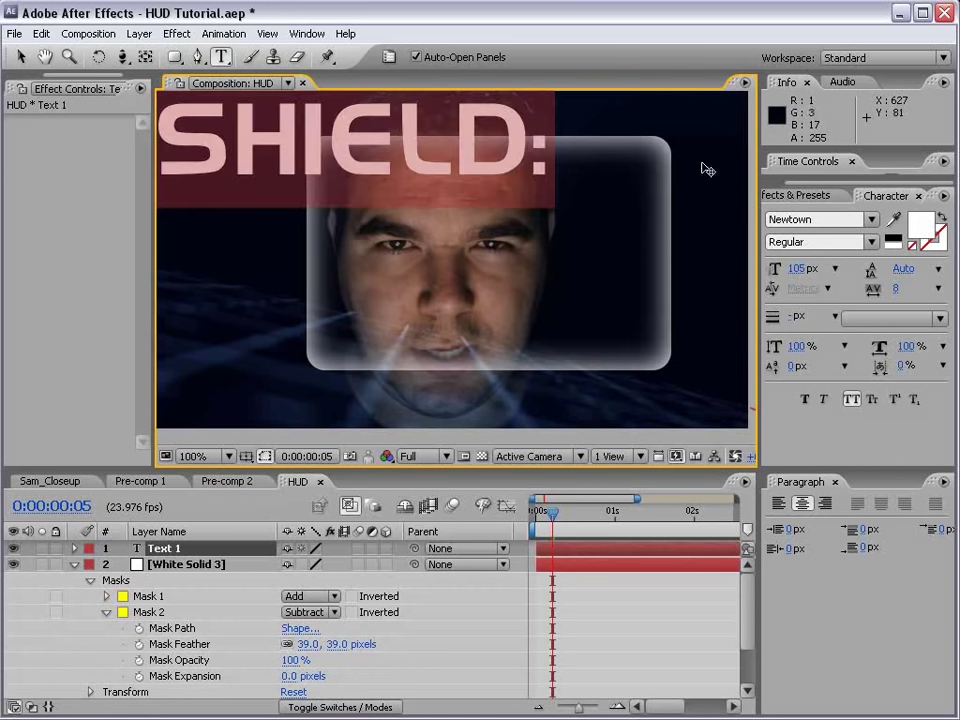
click(836, 219)
scroll(836, 219, up, 5)
scroll(836, 222, down, 2)
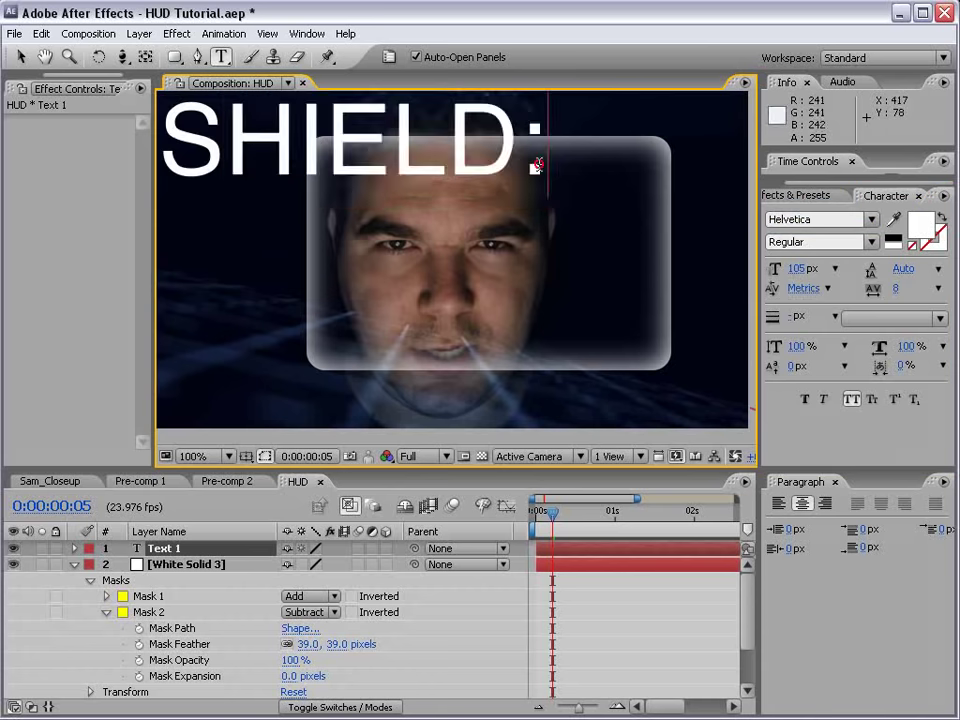
Scale down the "SHIELD:" text and place it inside the glowing frame, near its upper-left corner.
click(21, 57)
drag(298, 150, 458, 198)
drag(700, 232, 615, 219)
drag(555, 205, 453, 237)
Duplicate the "SHIELD:" text directly beneath the original, save the project, and enlarge the copy to nearly the frame's width.
key(ctrl+d)
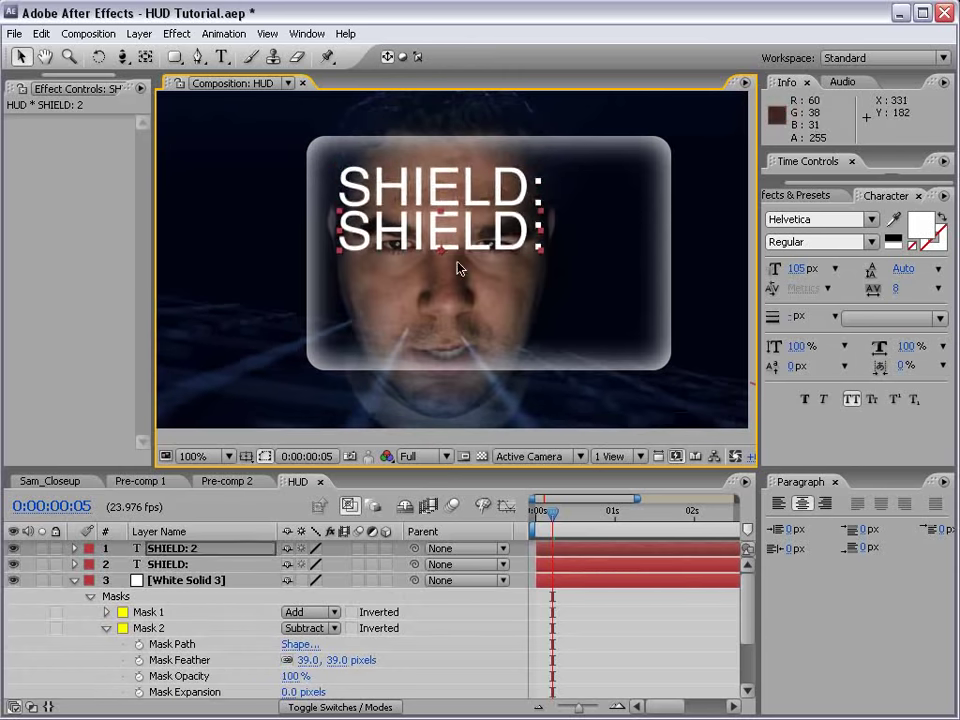
key(ctrl+s)
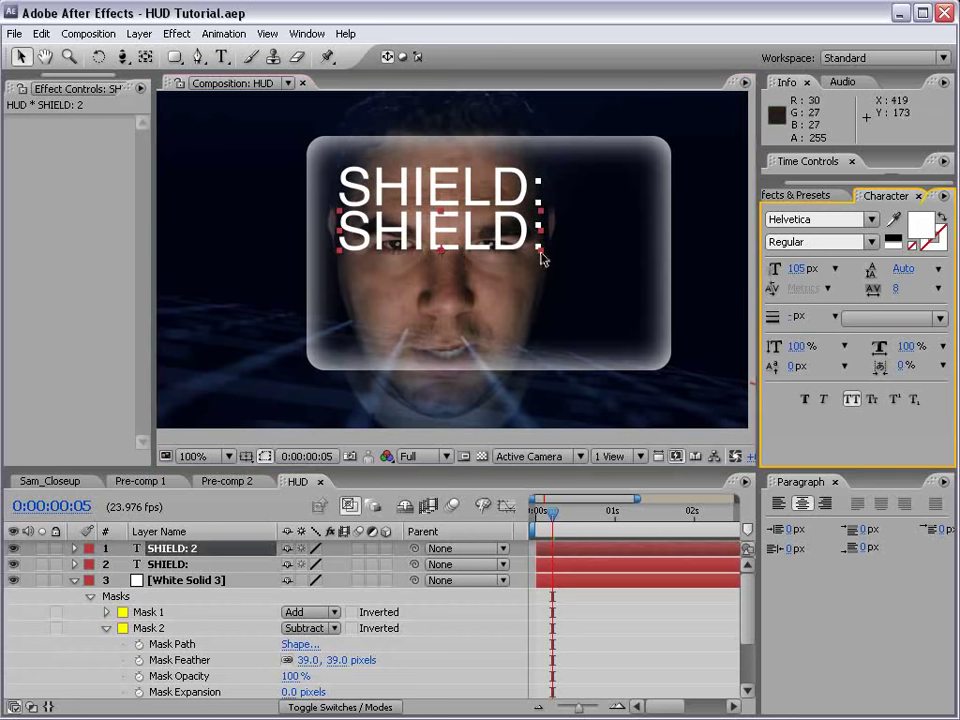
drag(540, 258, 615, 300)
drag(430, 225, 500, 256)
Change the enlarged text copy to "45" and move it under the start of "SHIELD:".
double_click(413, 235)
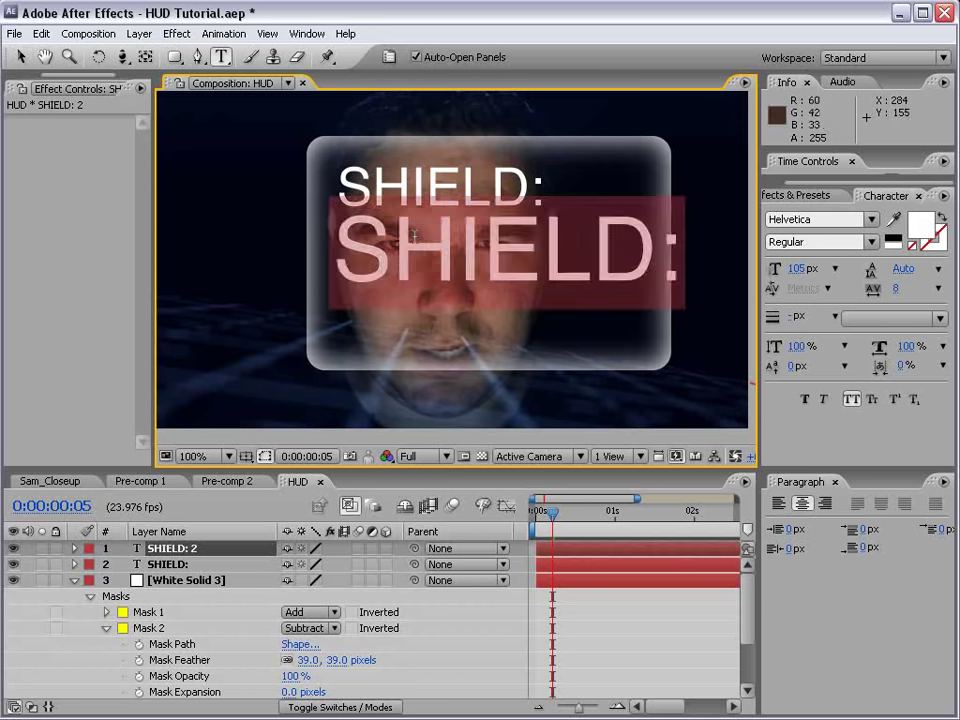
text(45)
click(20, 56)
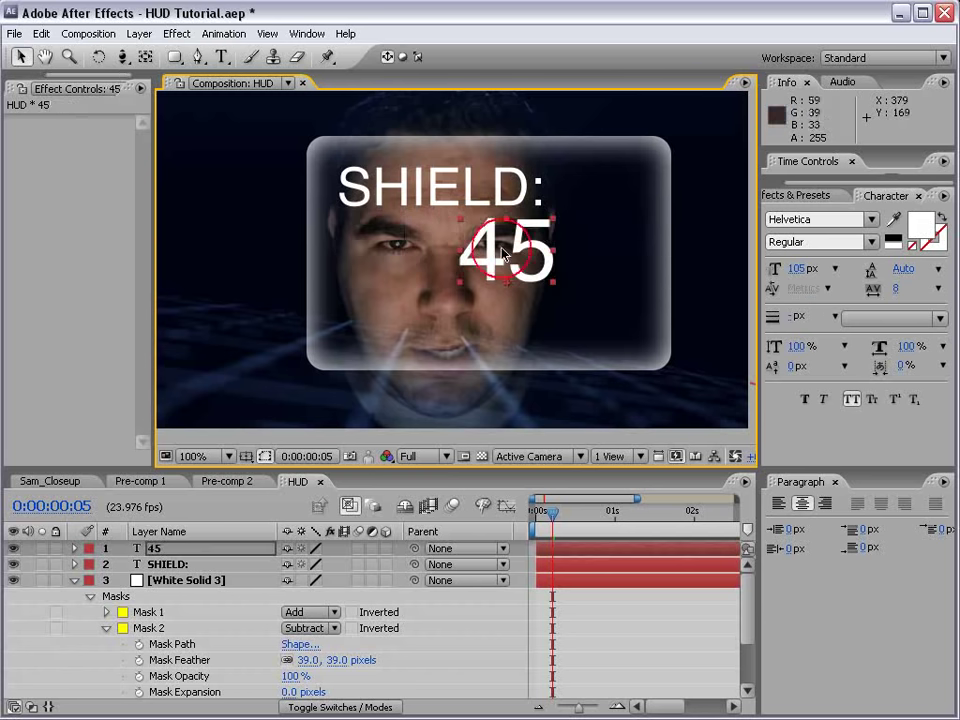
drag(503, 254, 398, 232)
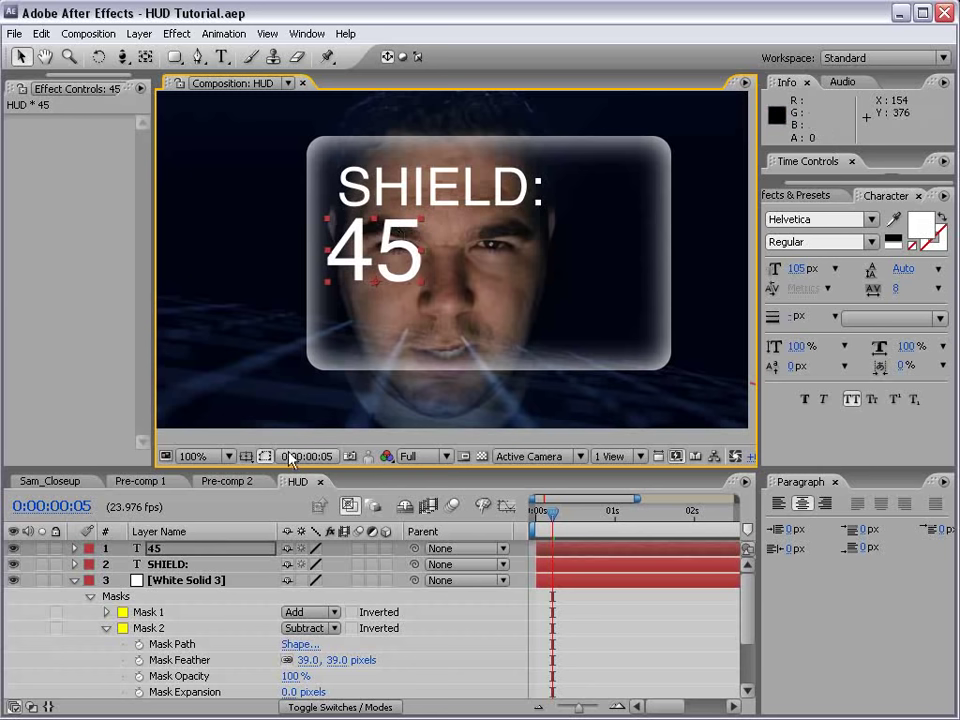
Add a Character Offset animator to the "45" text layer and save the project.
click(171, 550)
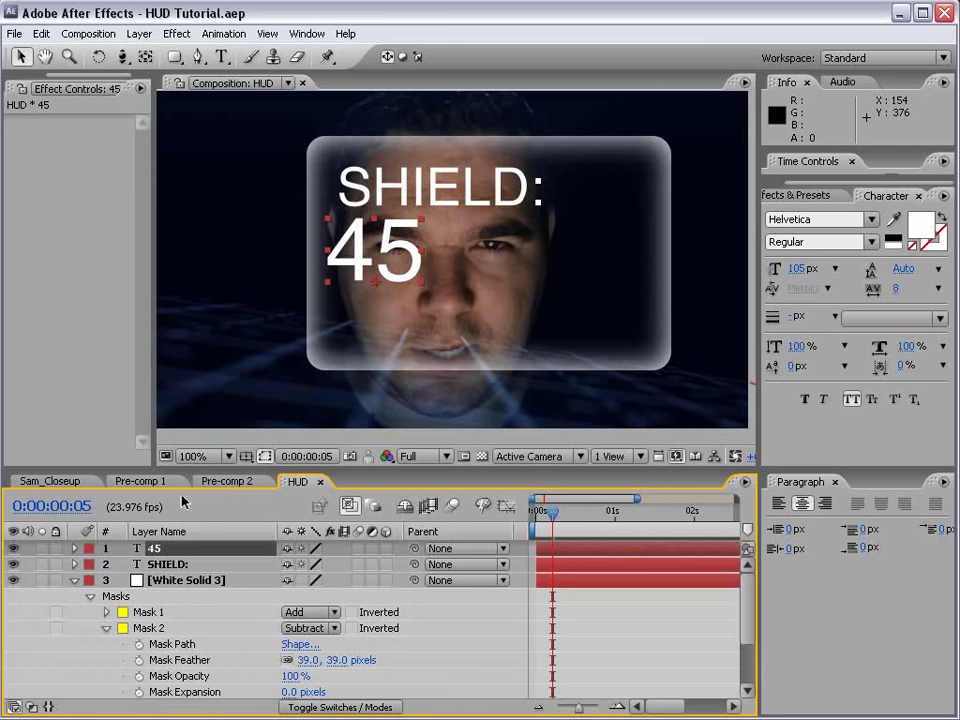
click(76, 581)
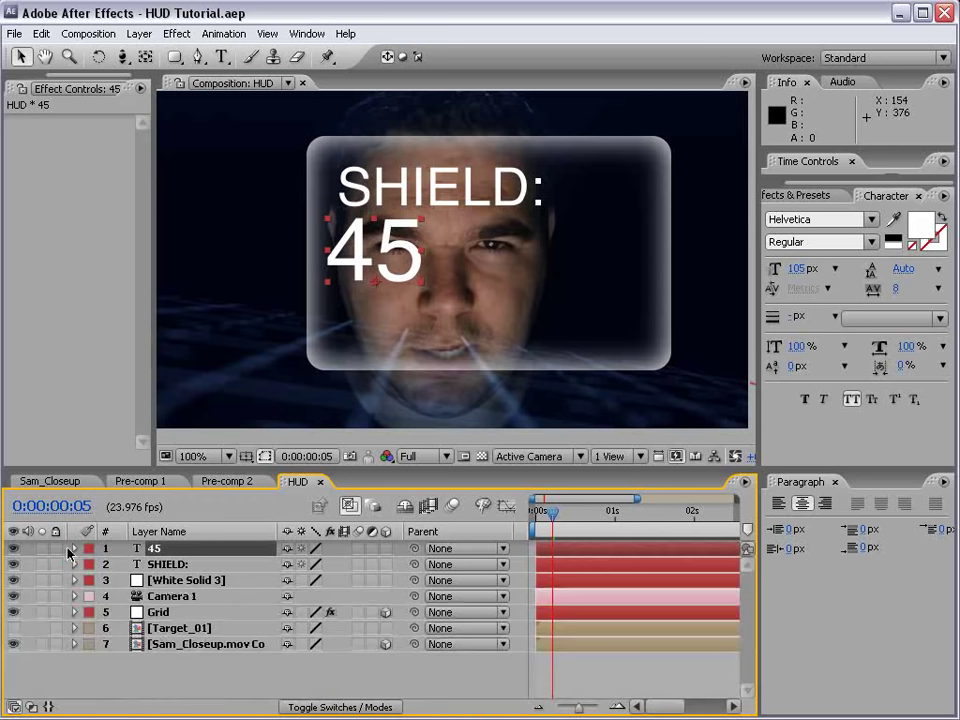
click(74, 549)
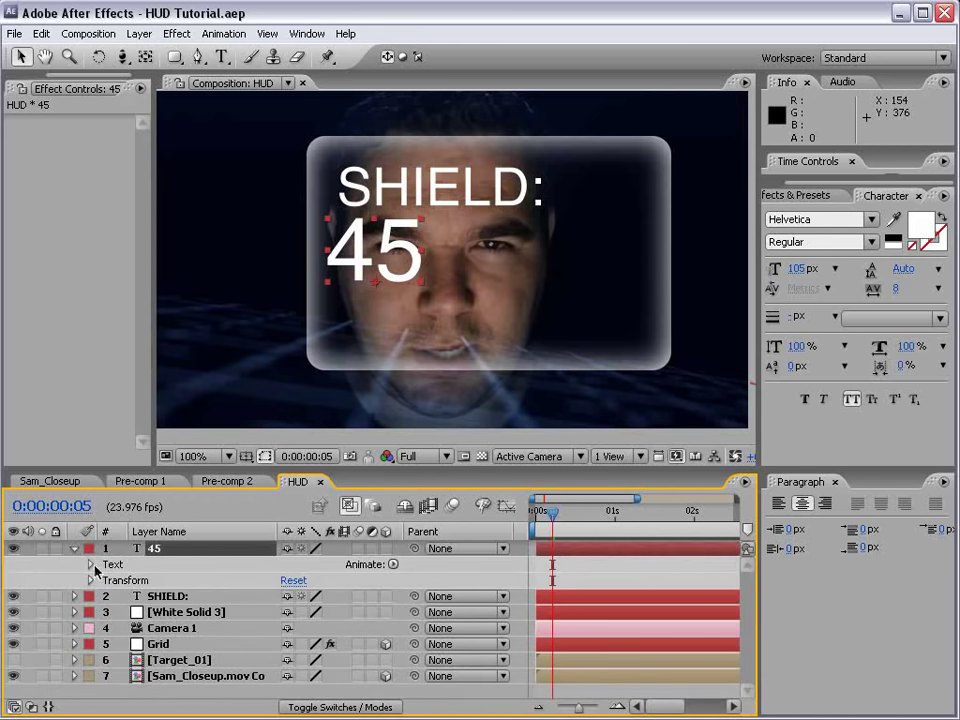
click(91, 565)
click(394, 565)
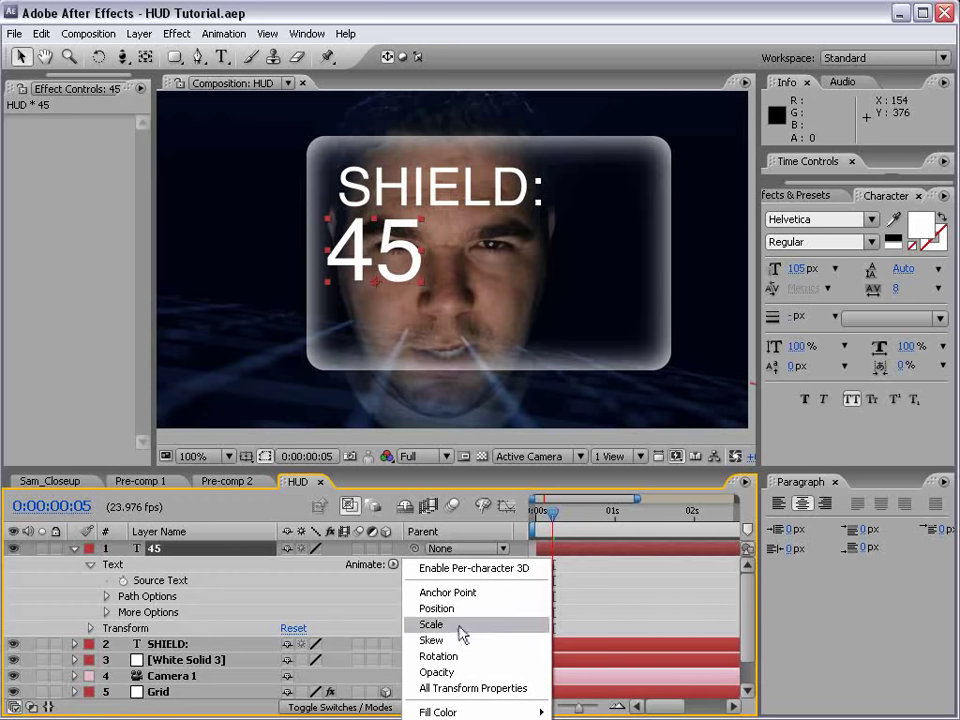
click(450, 718)
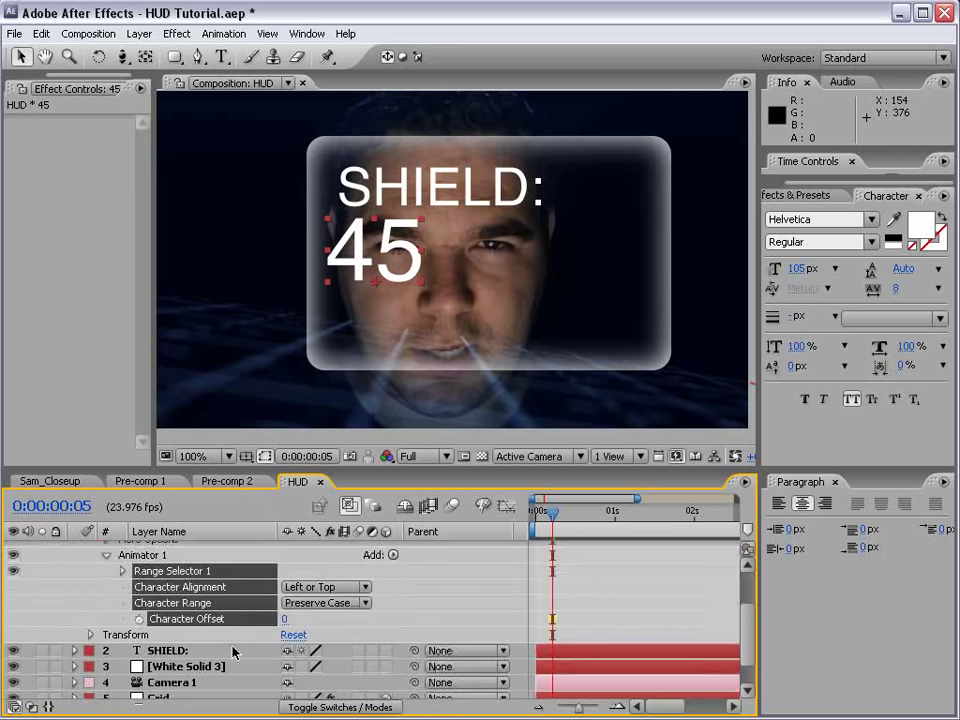
key(F2)
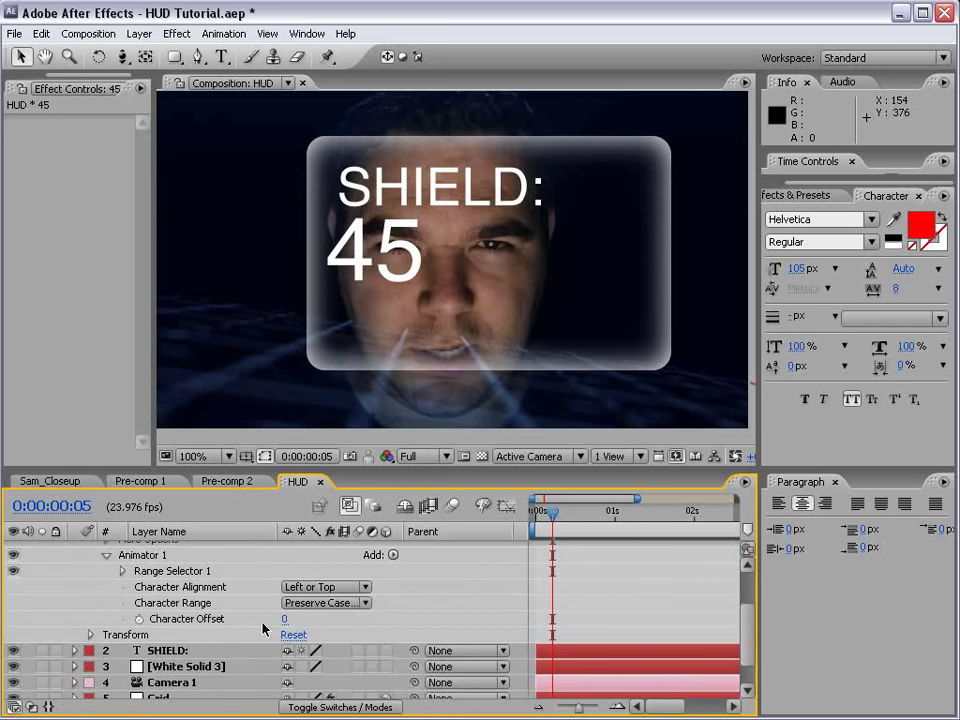
key(ctrl+s)
Apply the expression wiggle(3,15) to the "45" layer's Character Offset and scrub the timeline to preview the digits.
alt+click(139, 619)
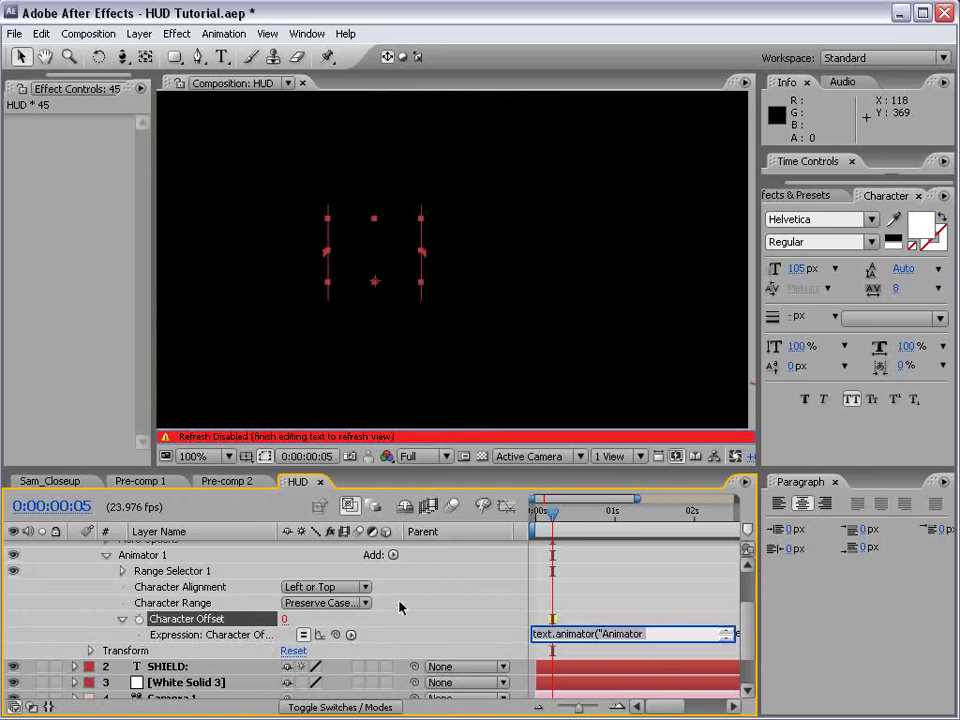
text(wiggle(3,15)
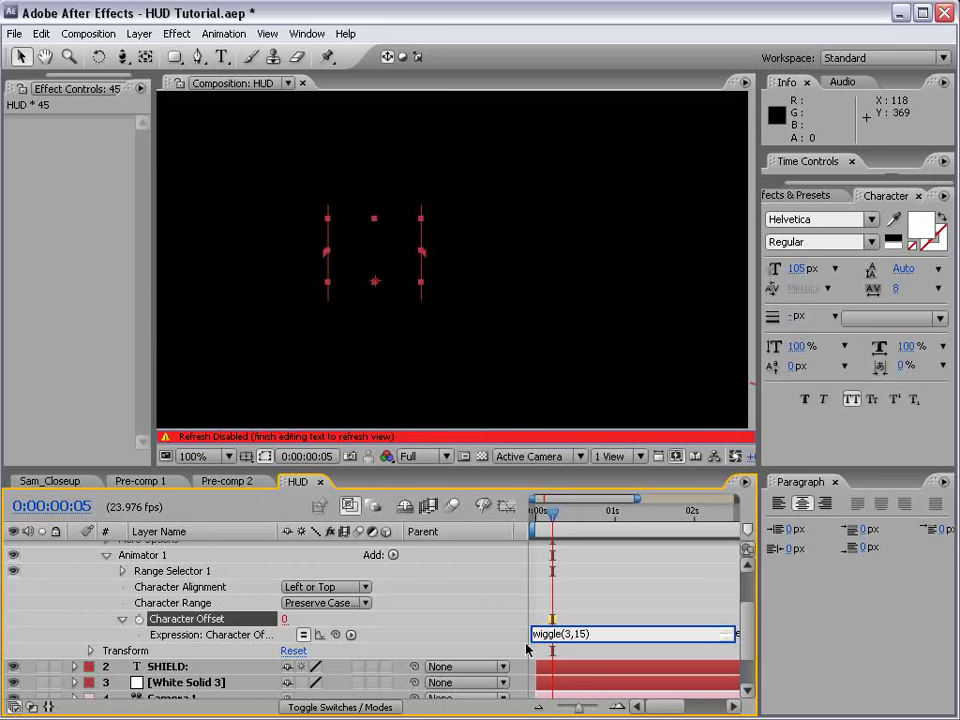
click(566, 668)
click(576, 513)
mouse_move(576, 513)
mouse_down()
mouse_move(621, 513)
mouse_move(591, 513)
mouse_up()
Change the Character Offset expression to wiggle(3,5) and scrub to 0:00:01:09.
click(580, 636)
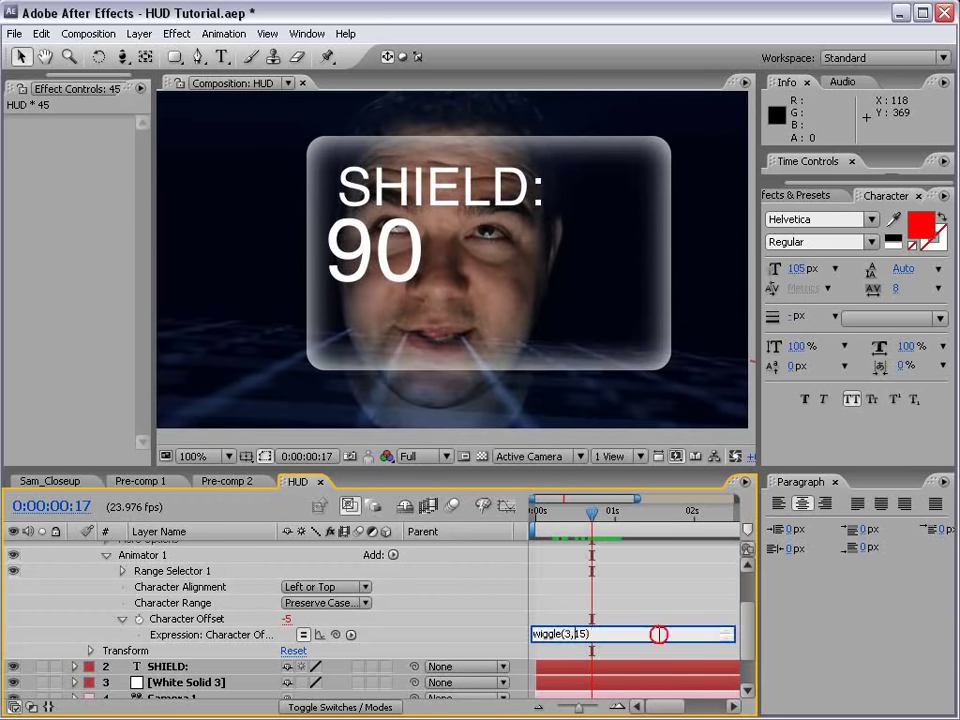
click(671, 628)
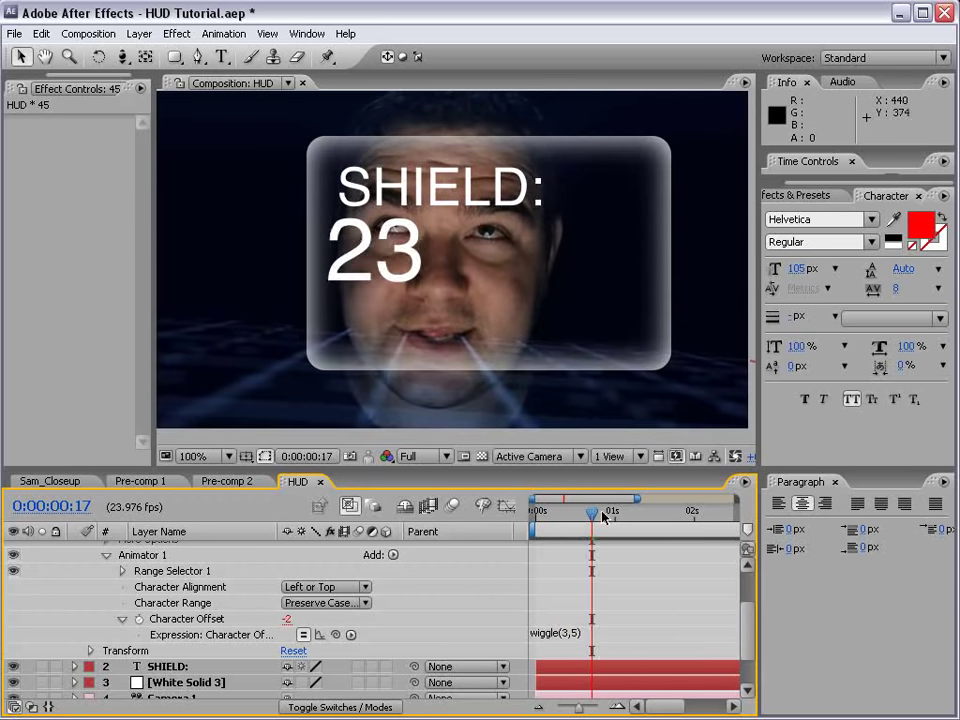
drag(593, 513, 644, 514)
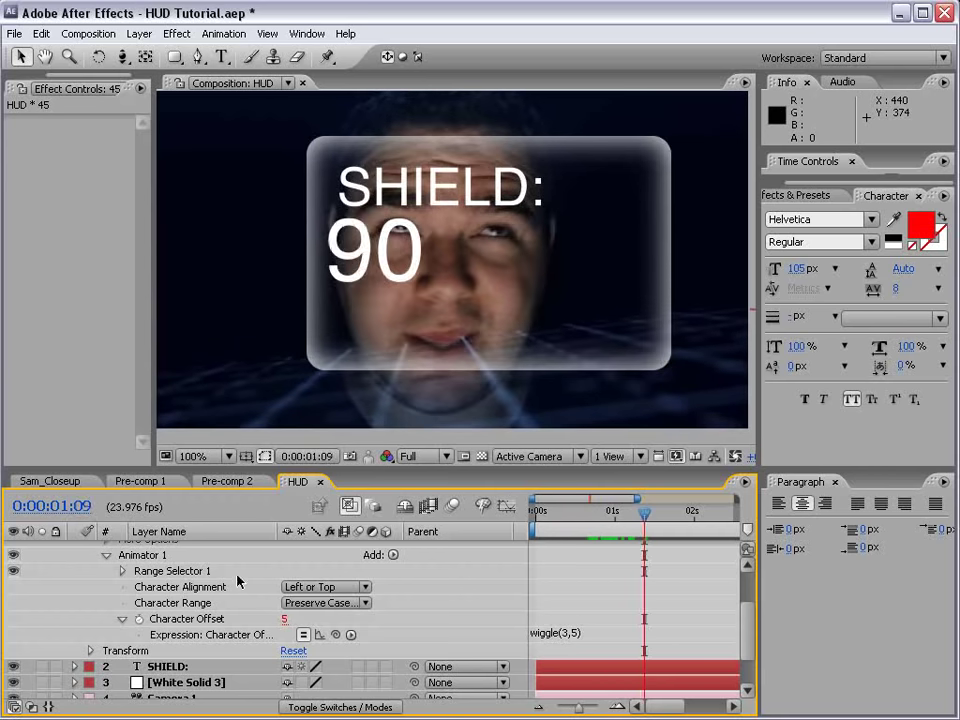
Collapse the "45" layer and add a separate white "%" text layer beside the number.
click(358, 245)
scroll(110, 570, up, 2)
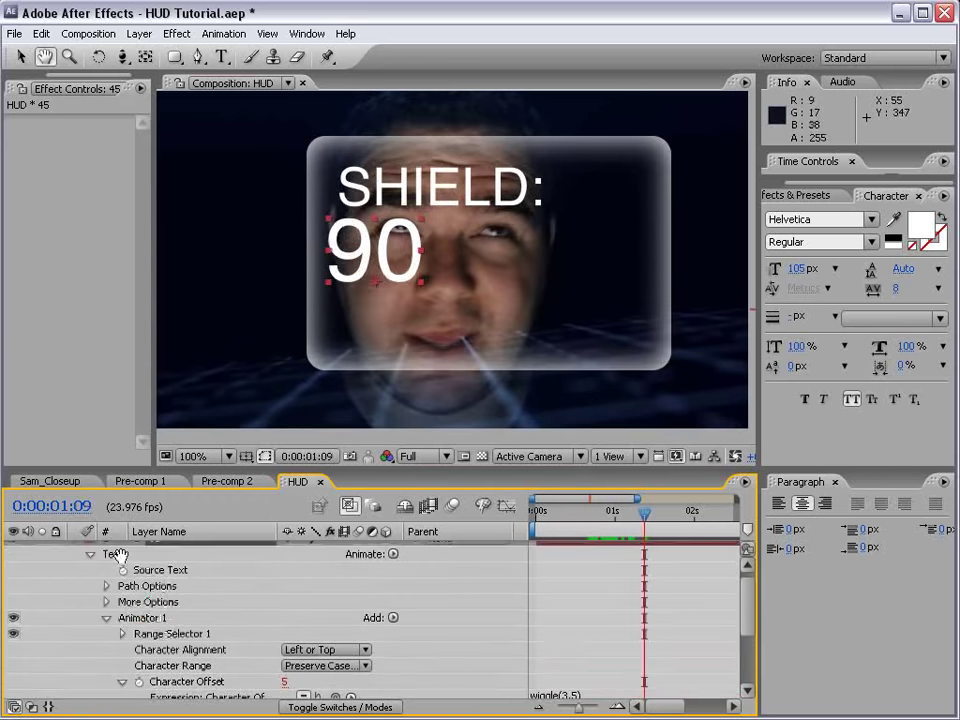
scroll(90, 555, up, 1)
click(73, 549)
click(180, 680)
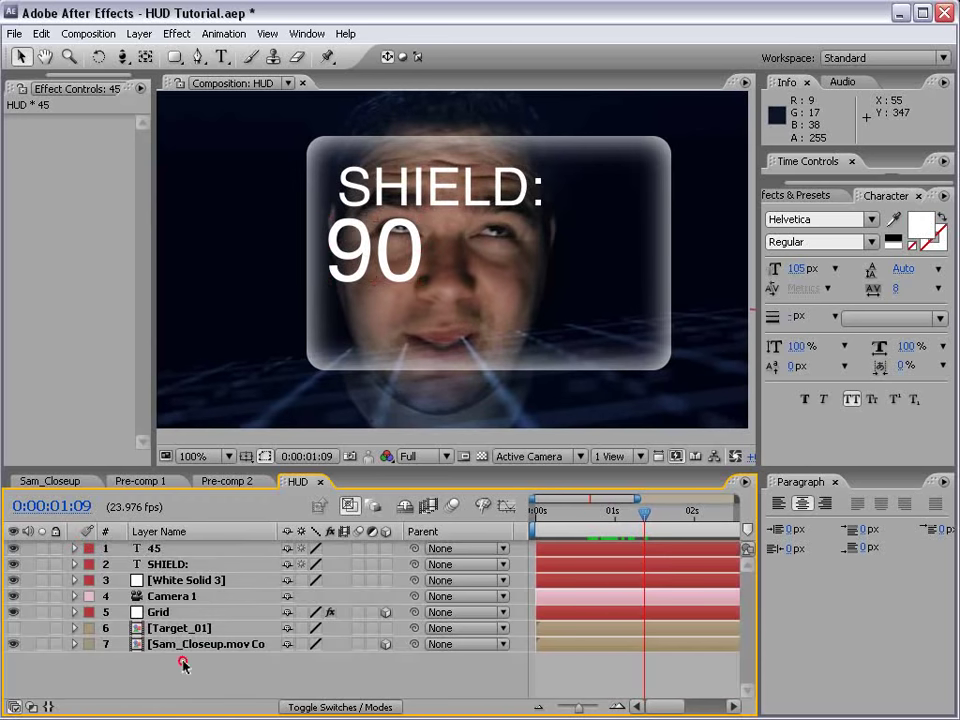
click(222, 57)
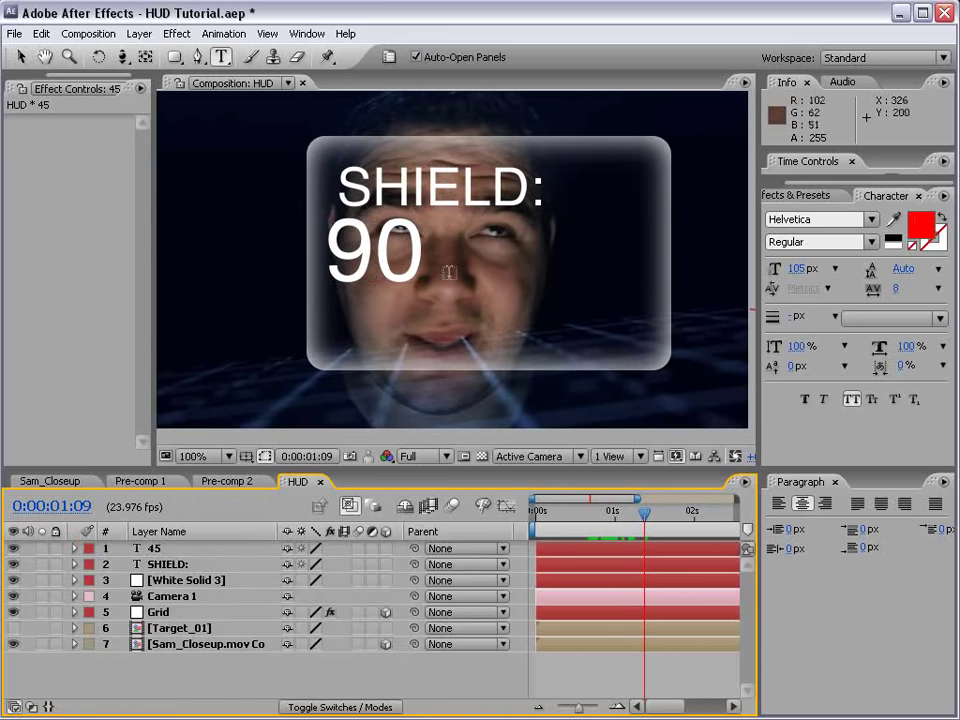
click(567, 306)
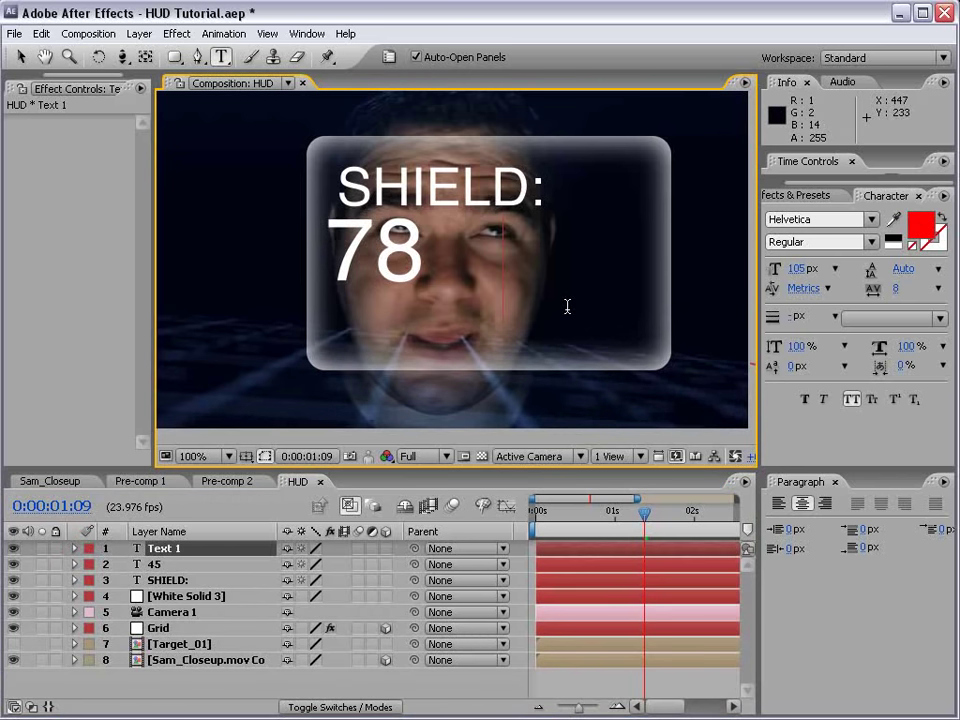
text(%)
key(ctrl+a)
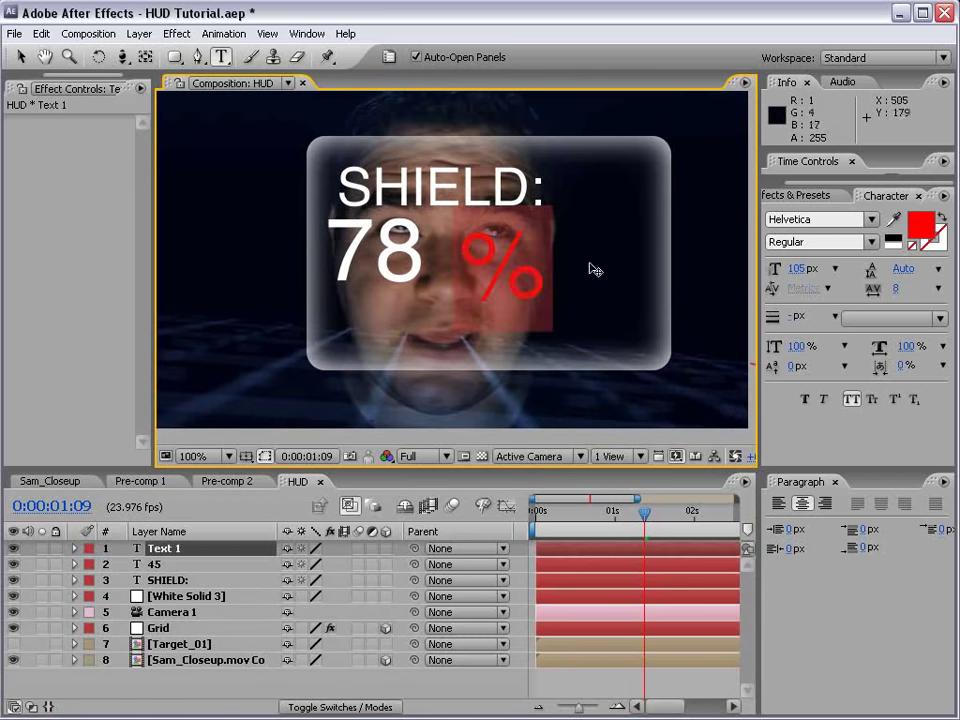
click(896, 244)
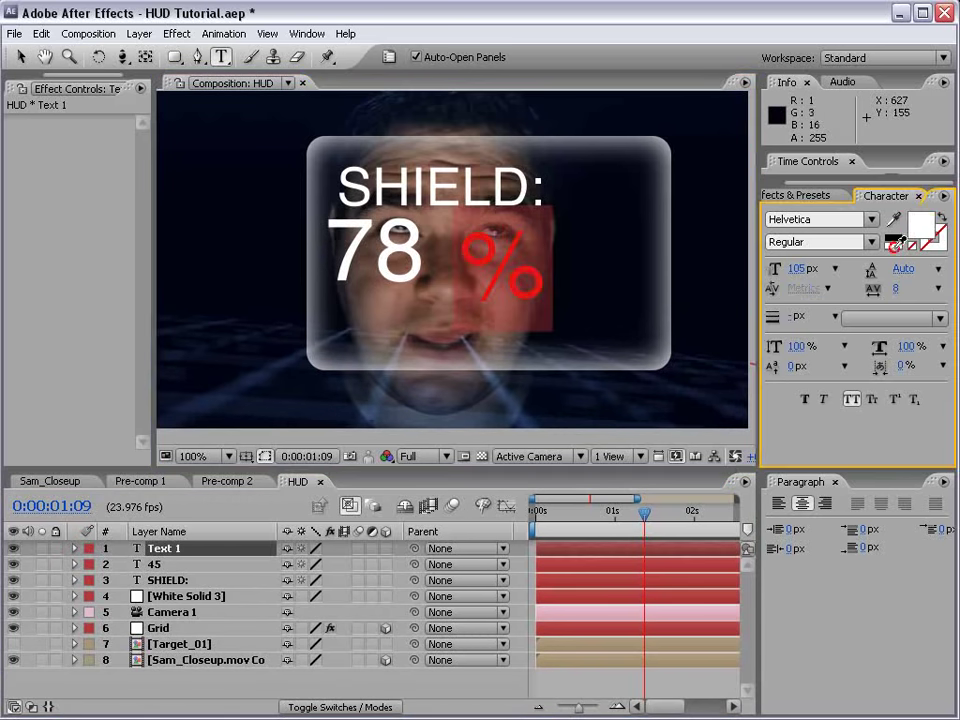
Position the "%" sign next to the number and fit "SHIELD:" above it with left edges aligned.
click(21, 57)
drag(527, 285, 489, 273)
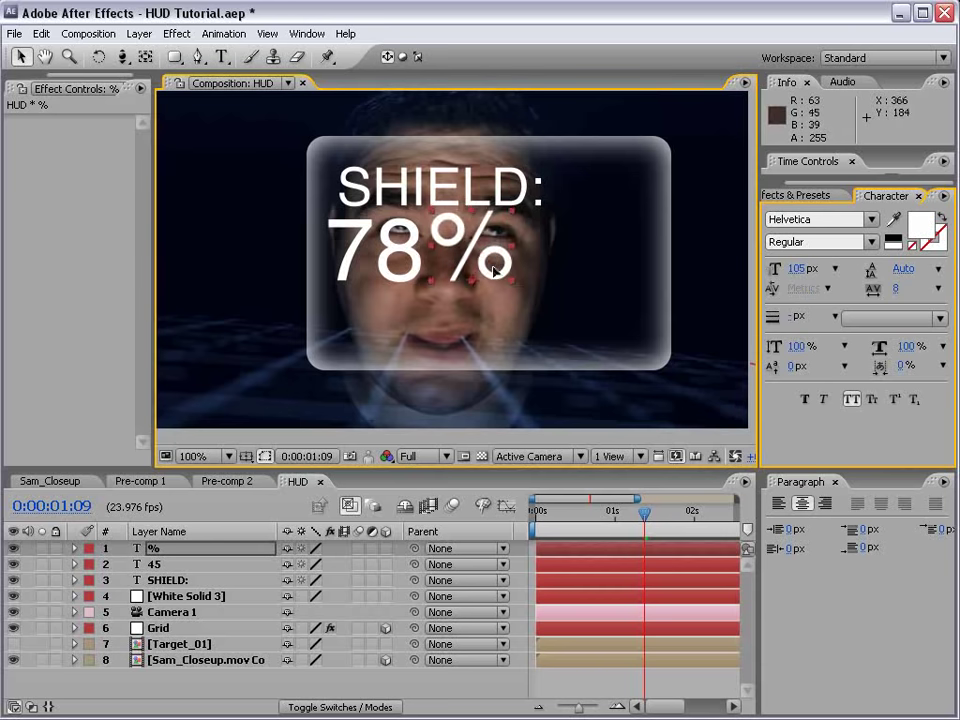
click(370, 187)
click(566, 354)
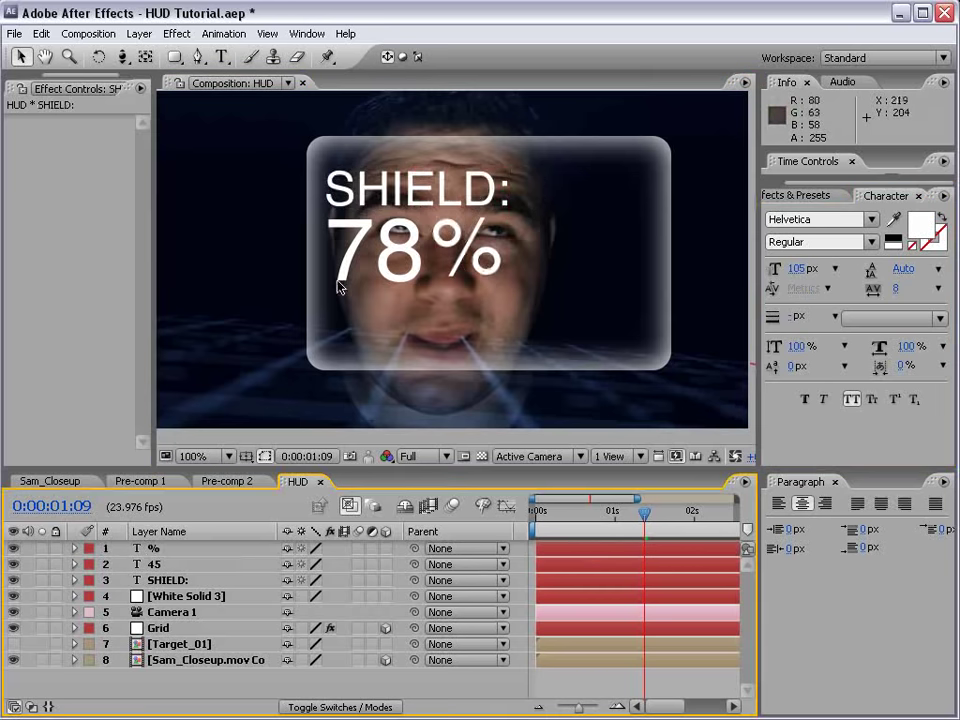
Draw a thin rounded-rectangle mask about 320 px wide on White Solid 3 as a divider line just below the number.
click(192, 597)
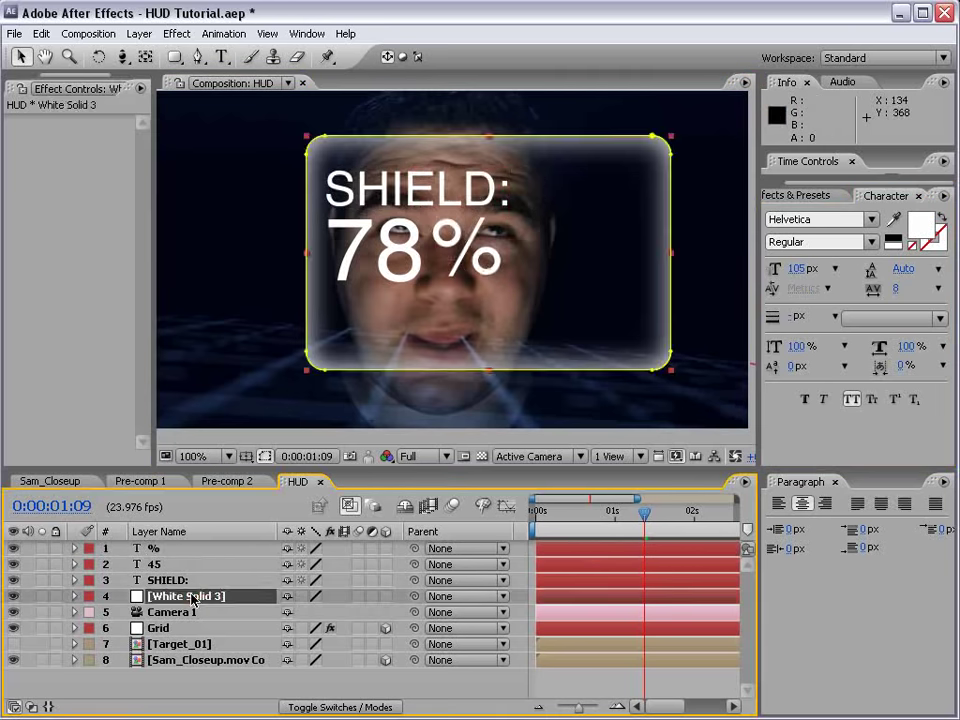
click(174, 56)
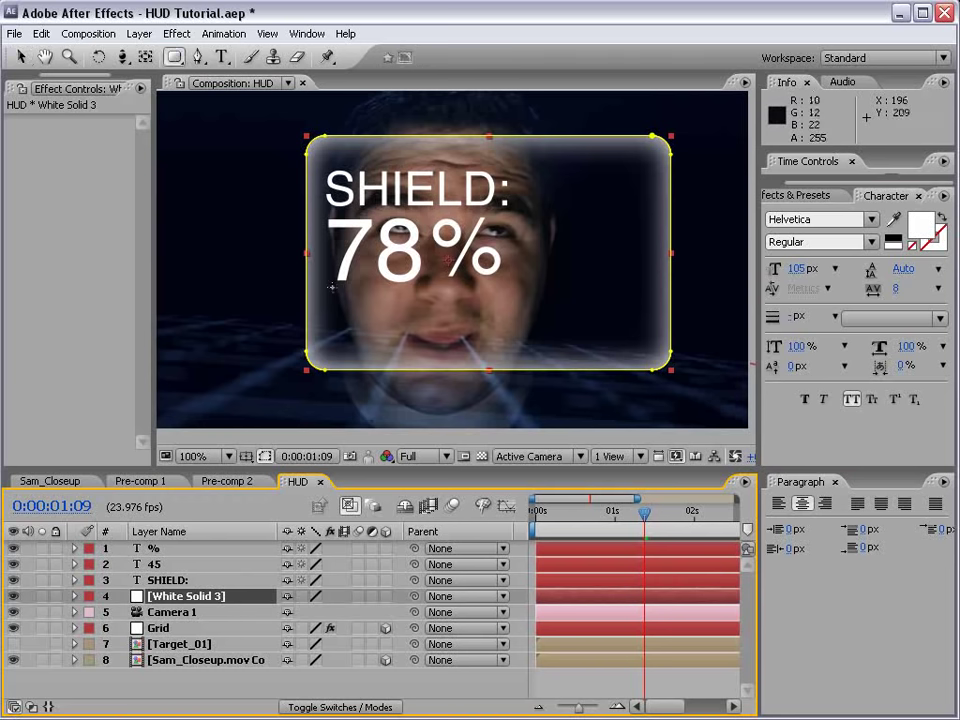
drag(333, 286, 648, 290)
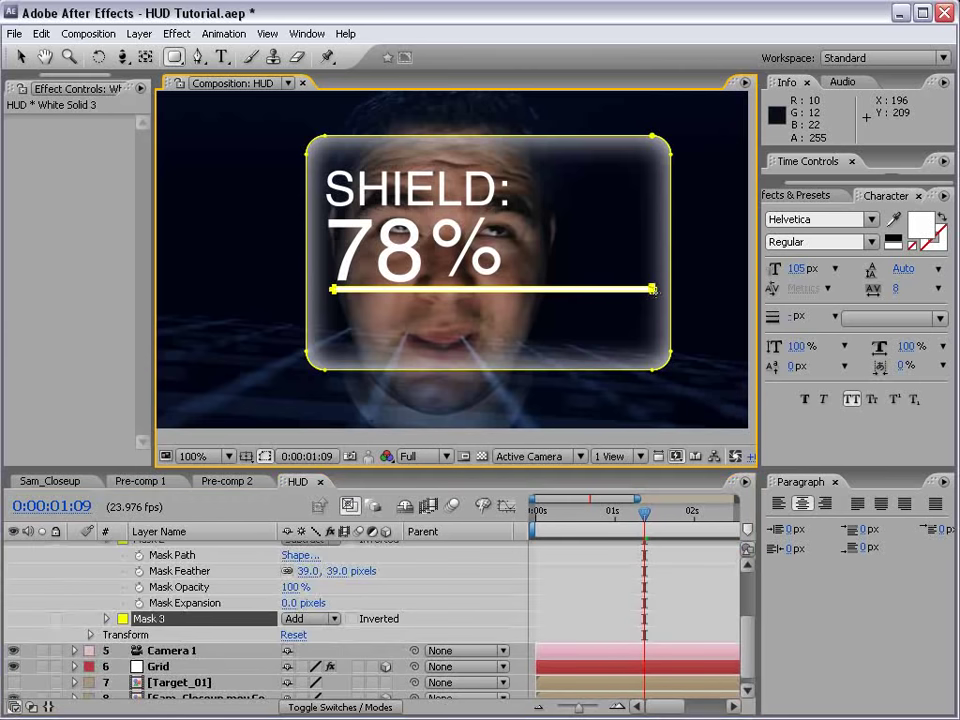
key(v)
drag(655, 290, 652, 296)
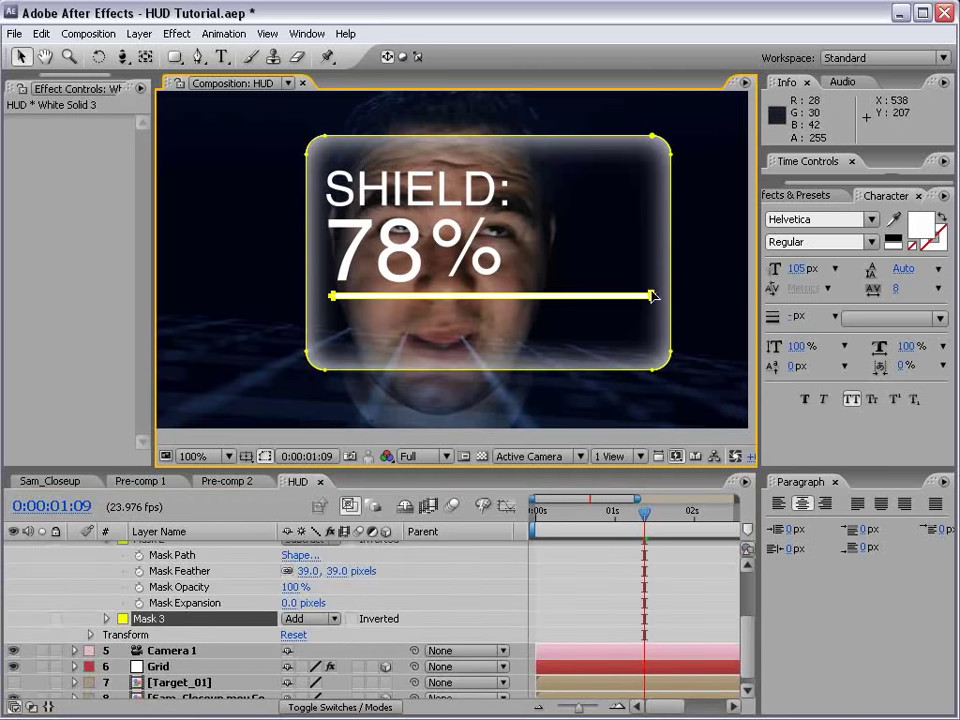
click(540, 606)
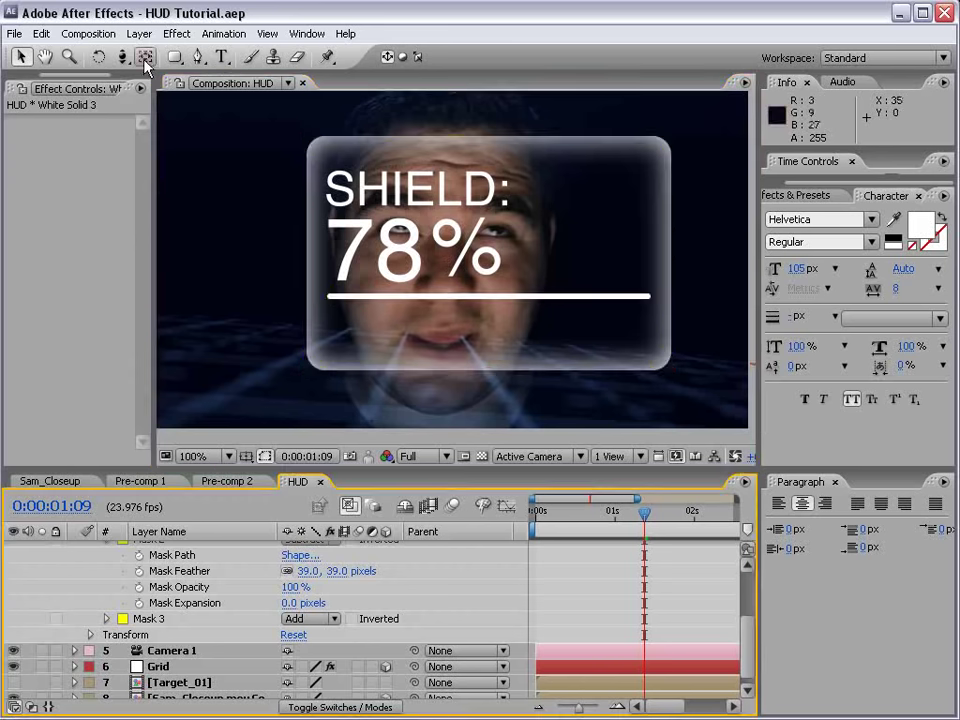
Duplicate the "45" text layer, shrink the copy, and place it under the left end of the divider line.
key(h)
scroll(192, 645, up, 3)
scroll(192, 645, up, 1)
key(v)
click(74, 578)
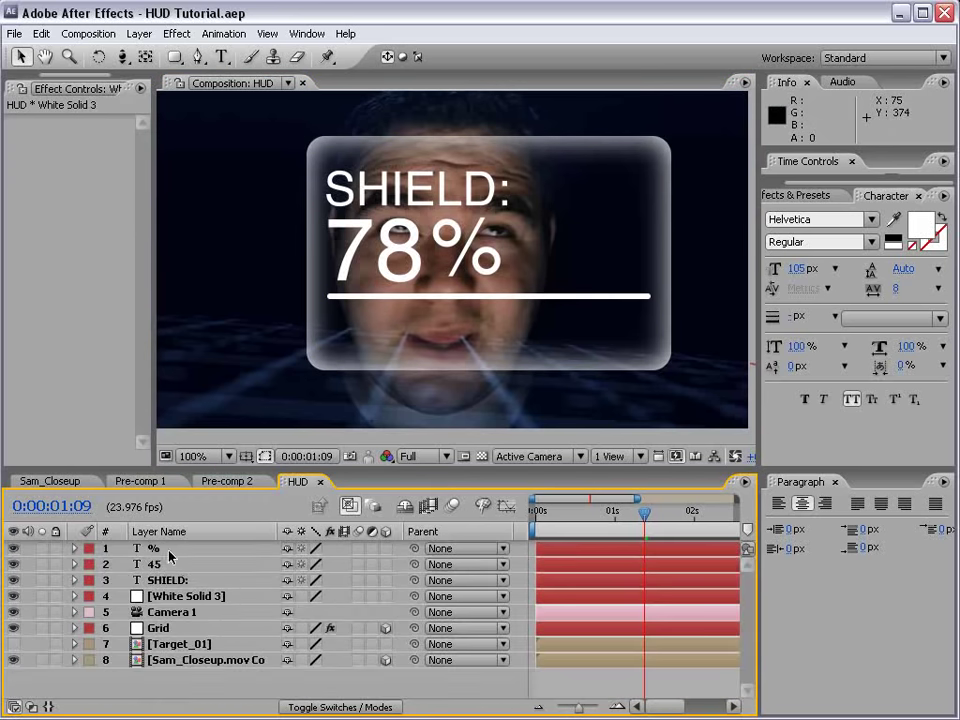
click(157, 565)
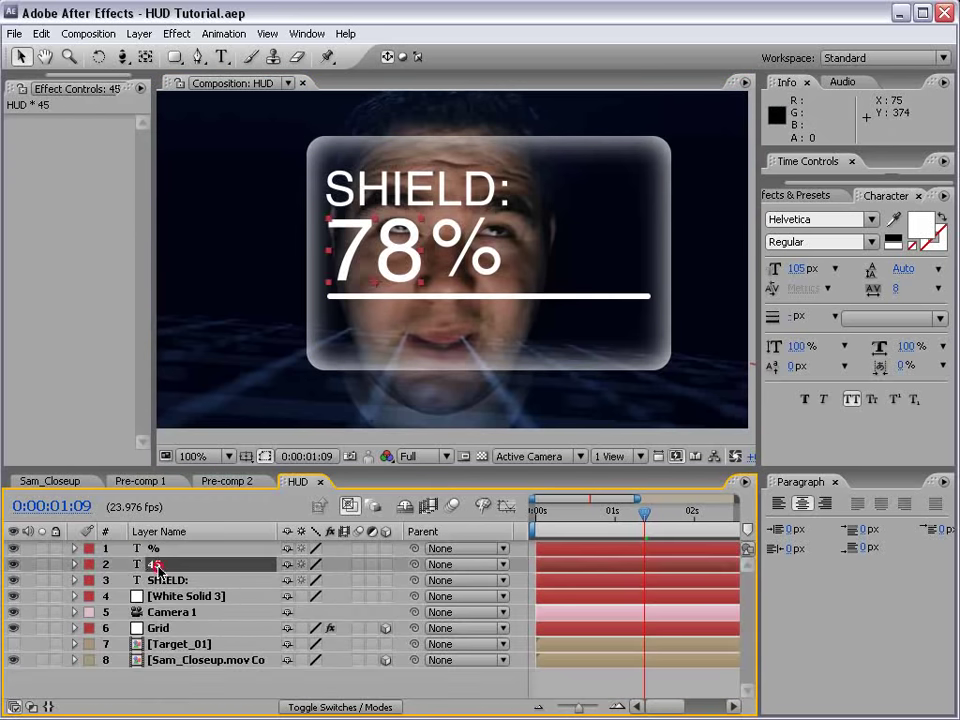
click(38, 33)
click(98, 198)
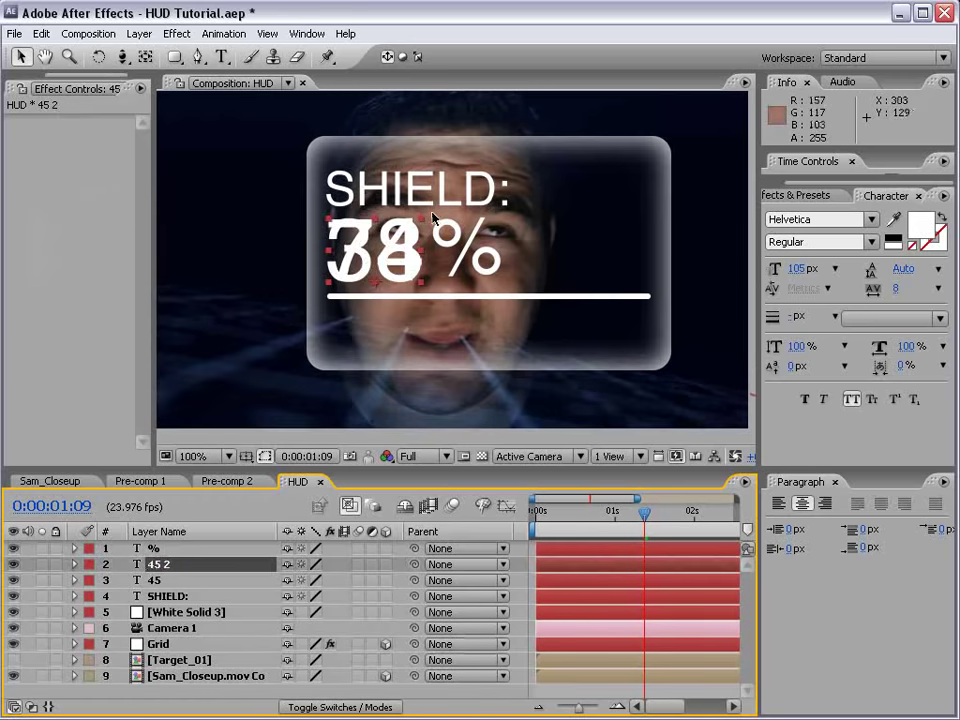
drag(401, 250, 365, 312)
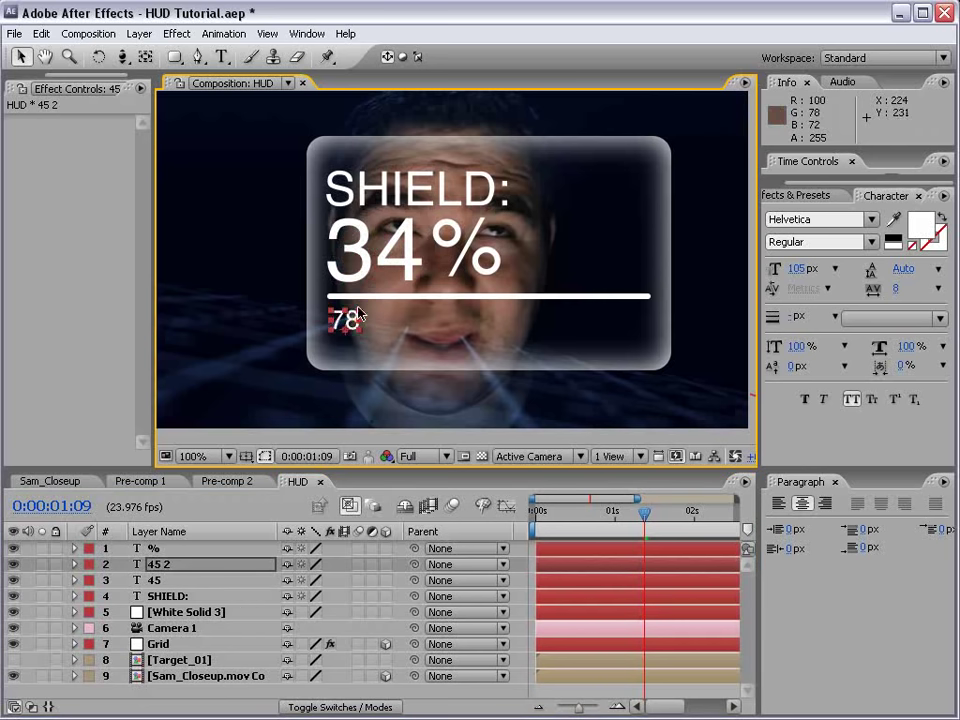
double_click(350, 320)
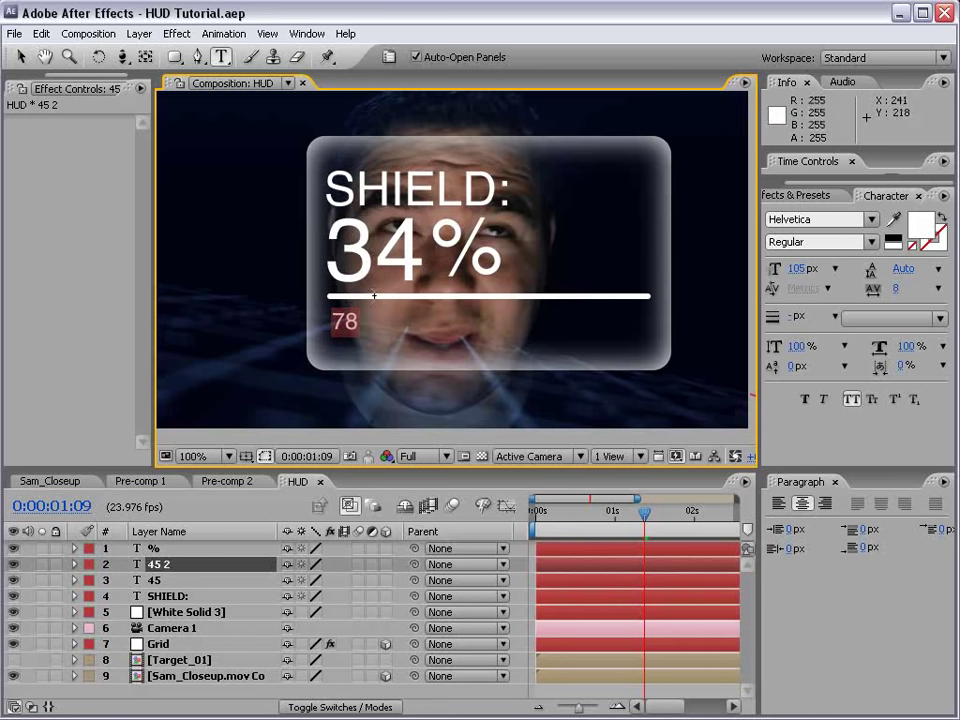
text(89787178649)
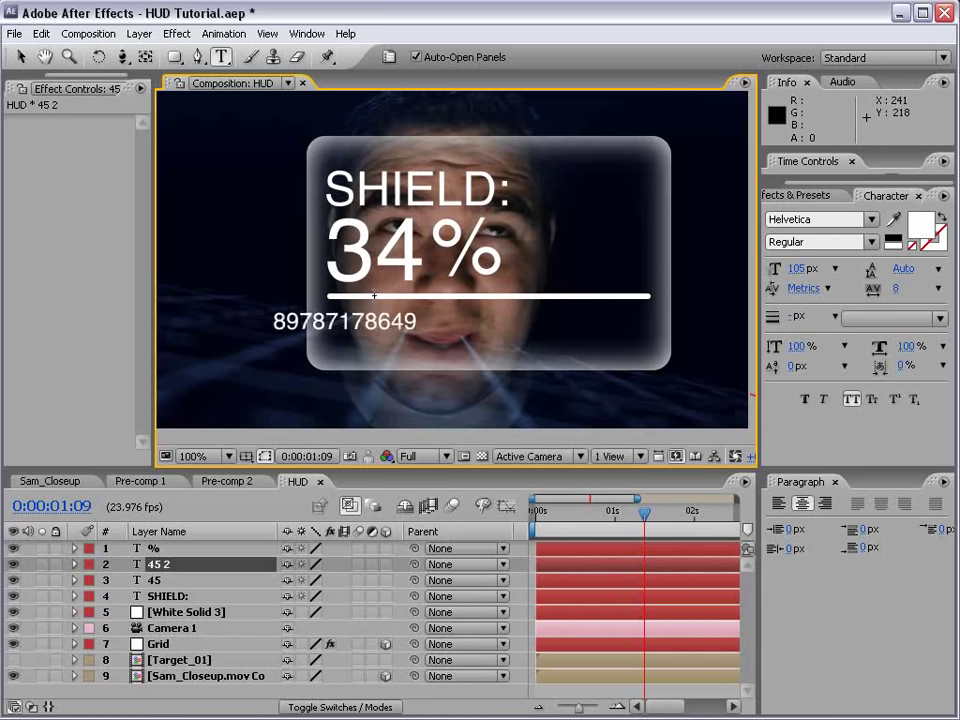
text(80217894)
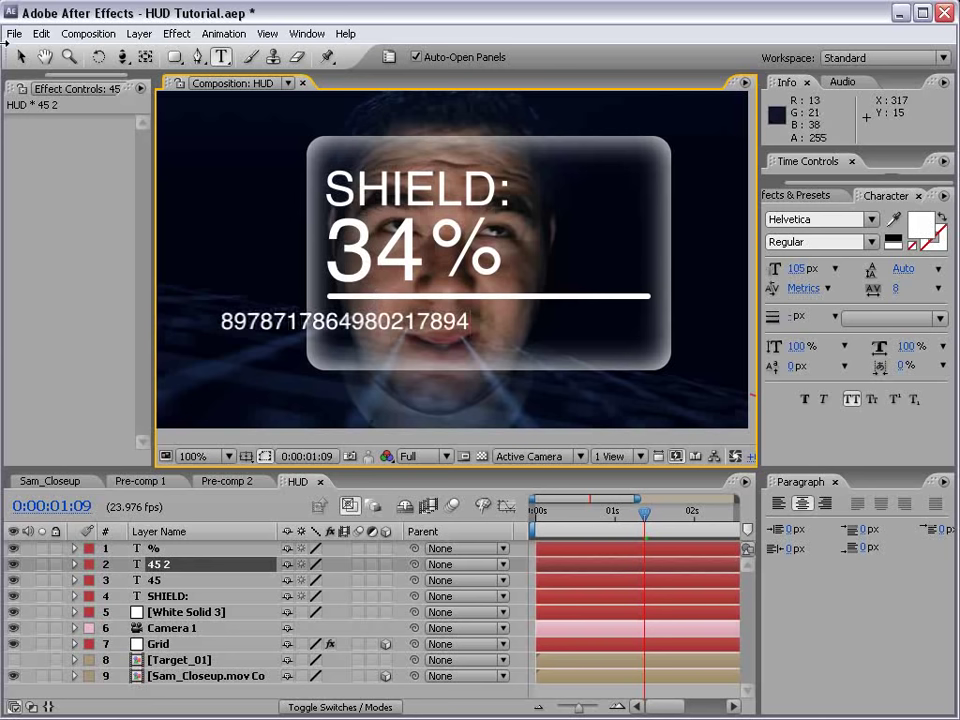
click(20, 57)
Left-align the long digit row and position it just below the divider line with their left ends matching.
drag(313, 323, 424, 323)
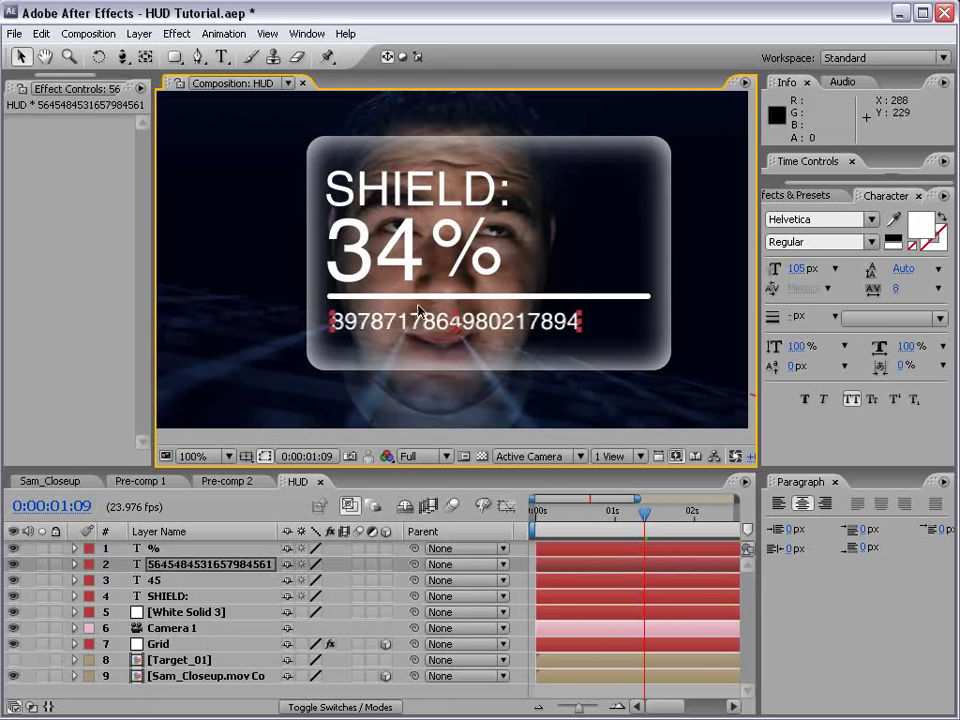
click(785, 508)
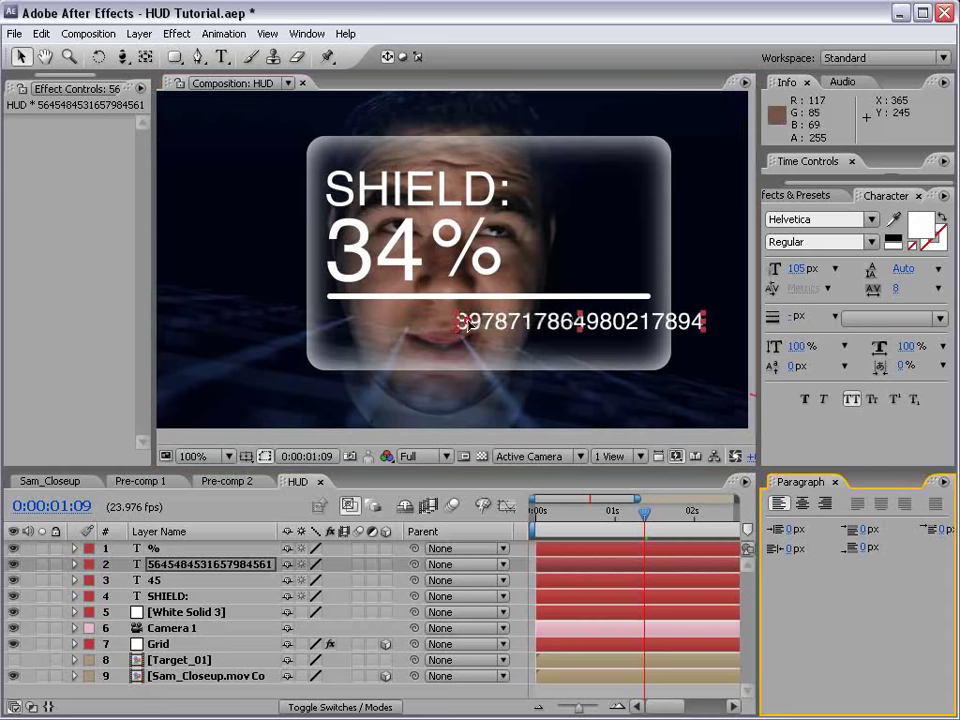
drag(486, 327, 356, 325)
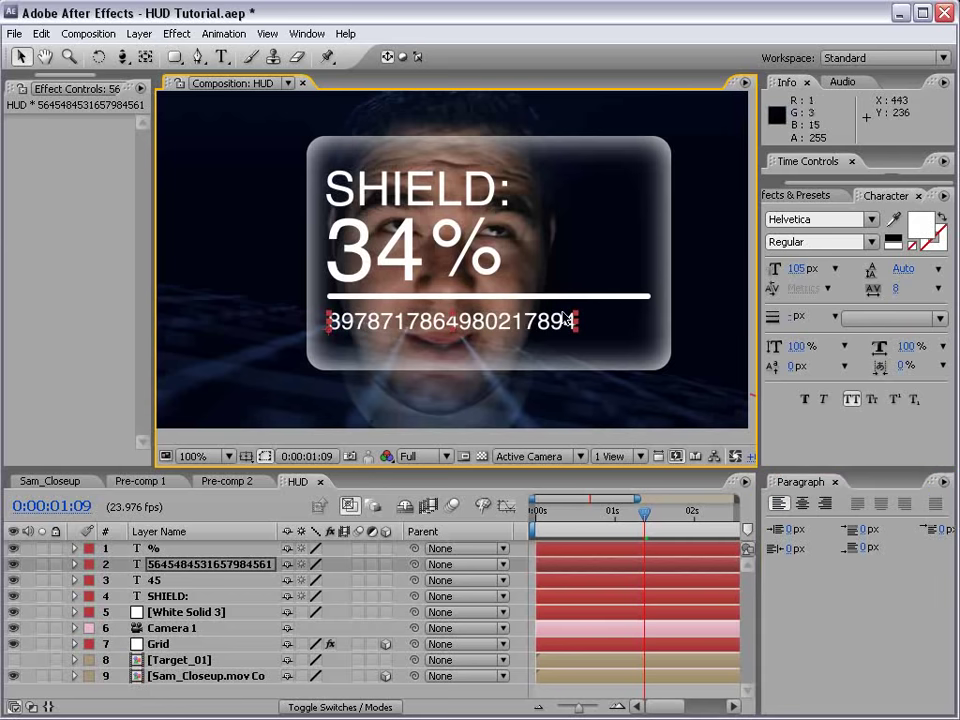
key(Up)
key(Up)
key(Up)
key(Up)
key(Up)
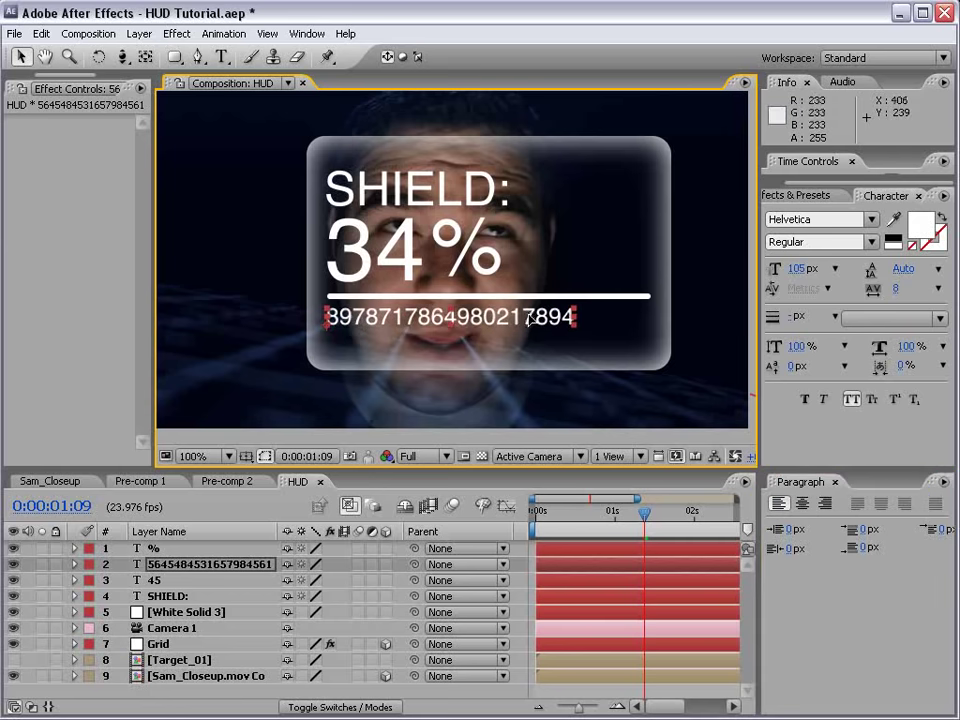
Duplicate the digit row at 0:00:01:16, move the copy below the original, and shrink it to less than half size.
drag(611, 514, 670, 534)
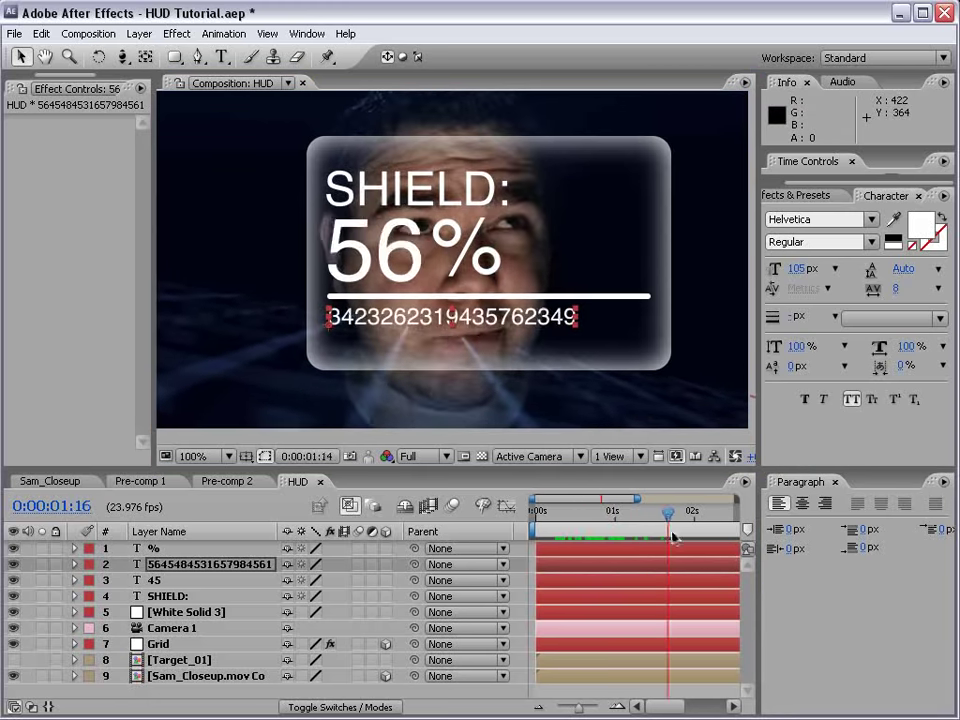
key(ctrl+d)
key(shift+Down)
key(shift+Down)
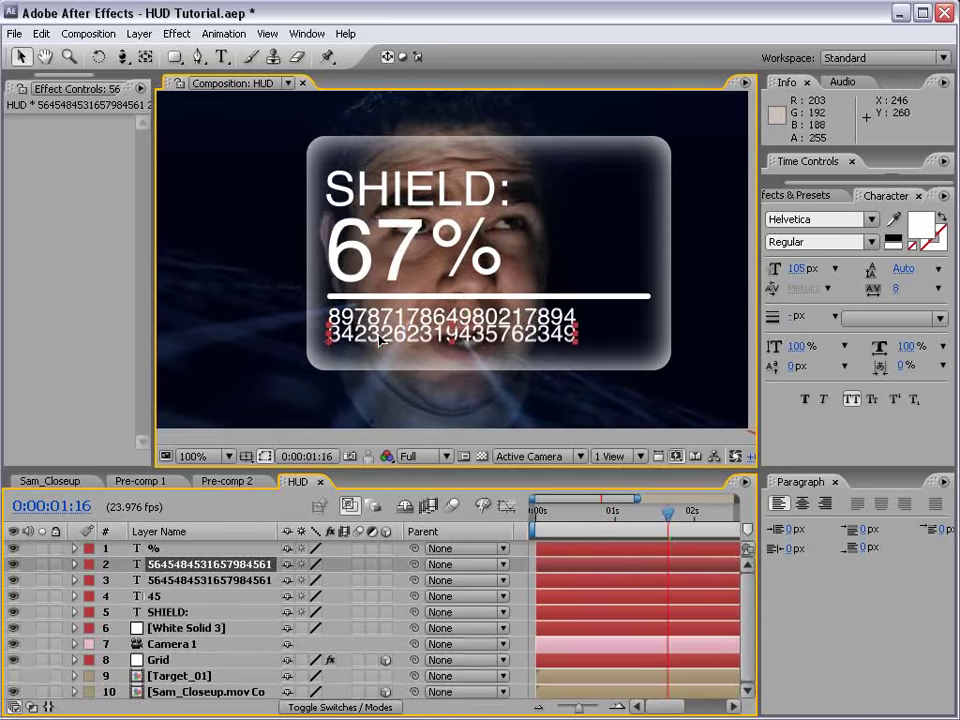
drag(574, 343, 429, 355)
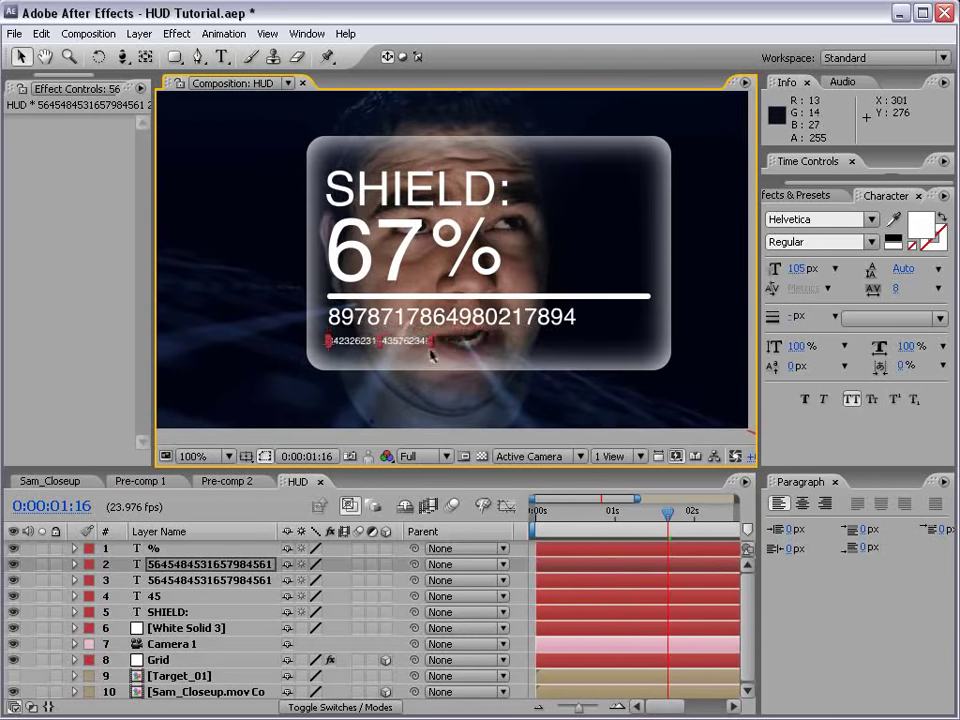
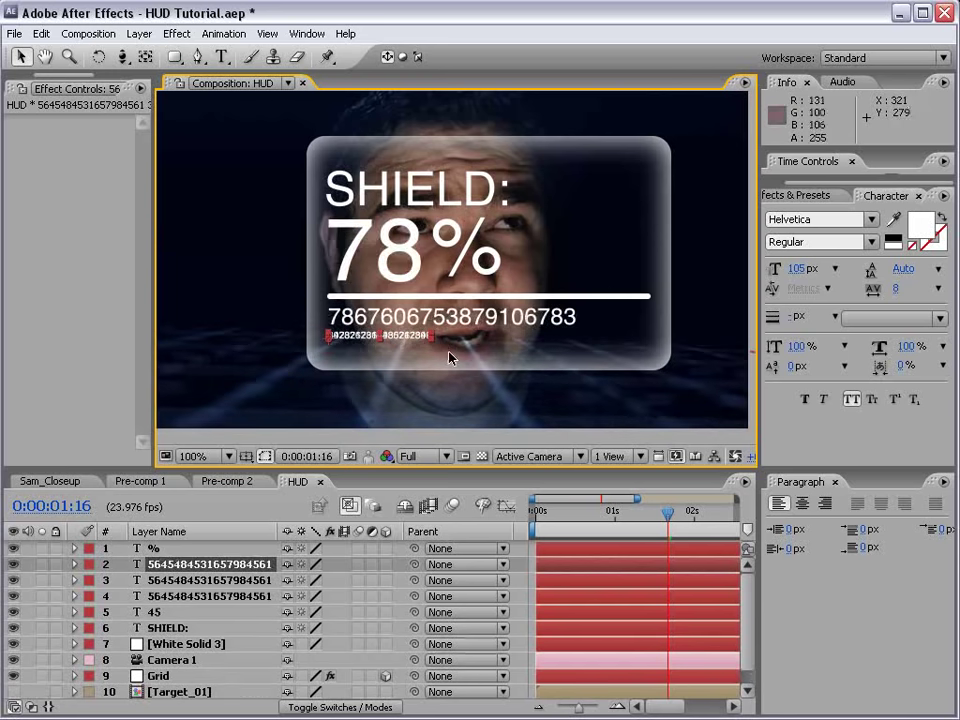
Duplicate the small digit row to form another row beneath it, and lengthen the upper small row with 14 extra digits.
key(ctrl+d)
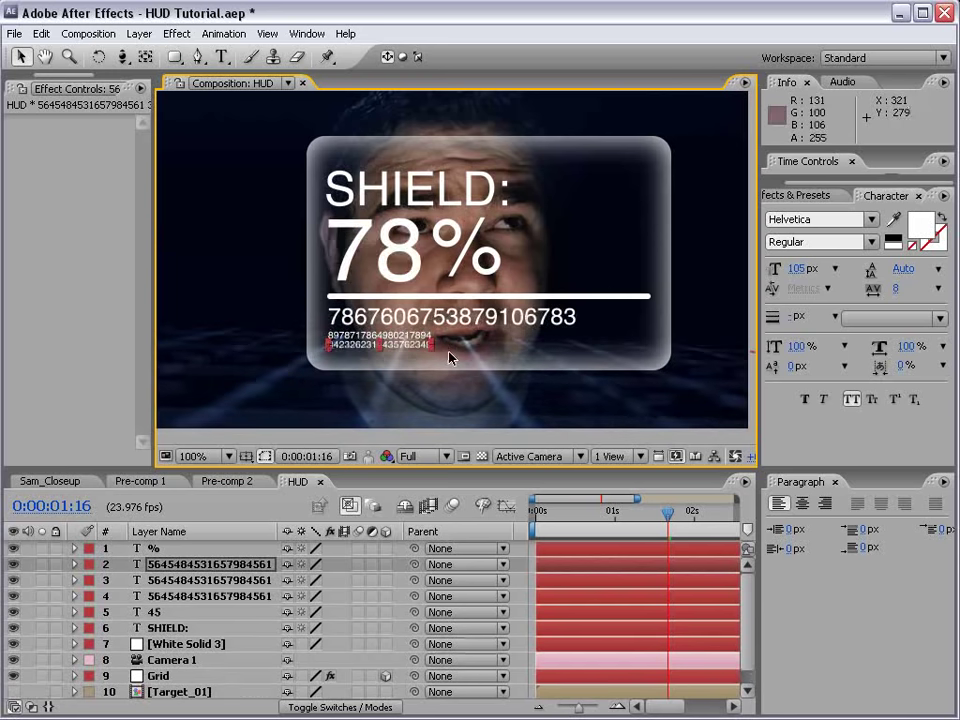
key(ctrl+t)
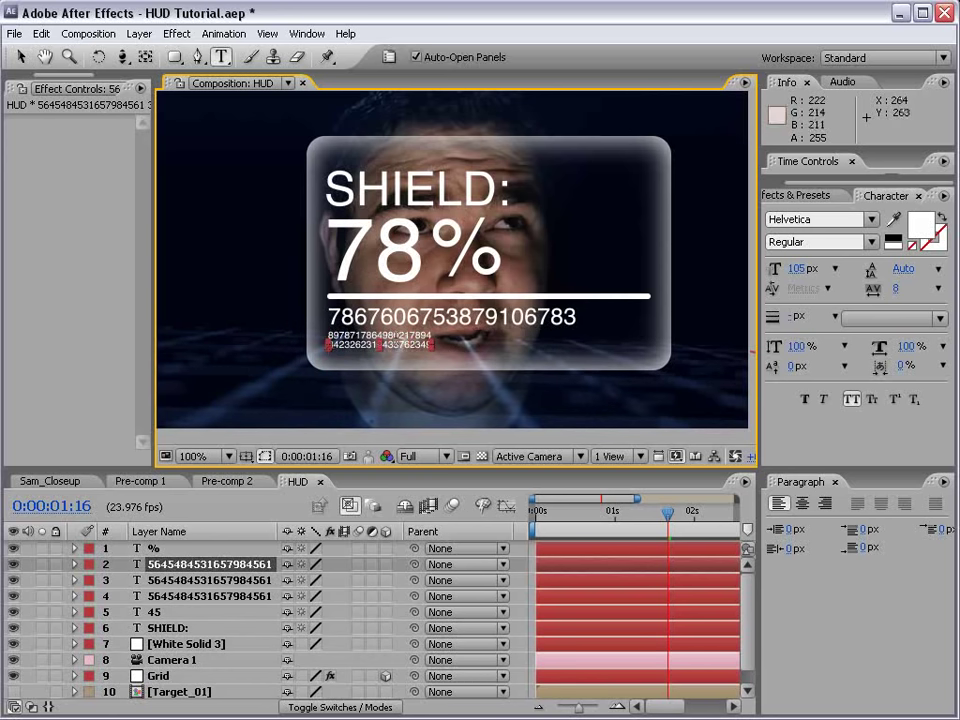
key(ctrl+Down)
text(89778979879870)
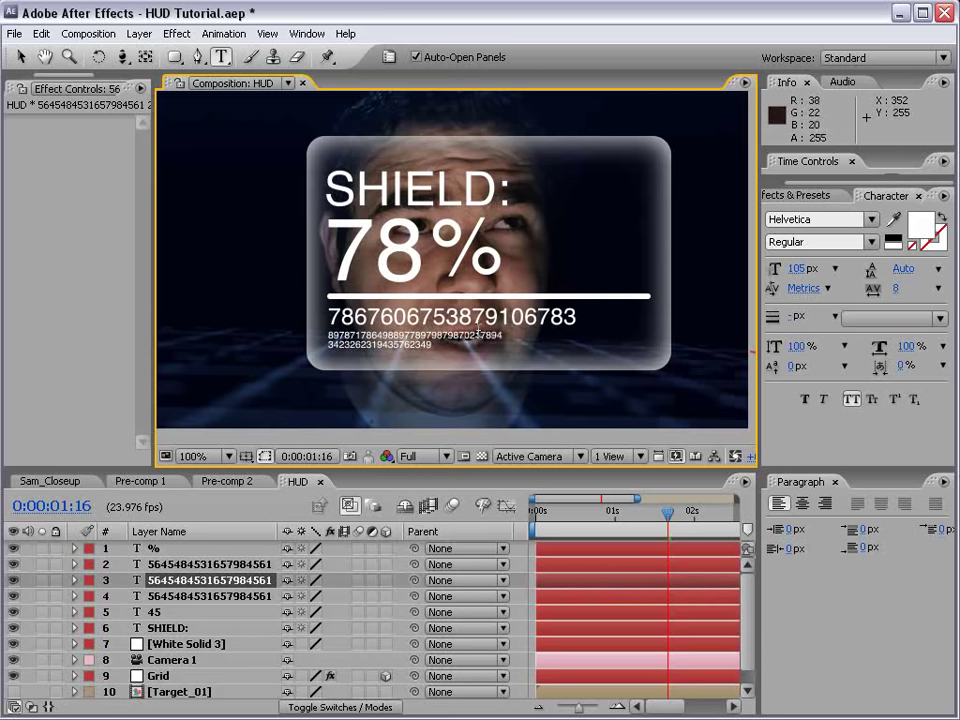
key(KP_Enter)
click(20, 57)
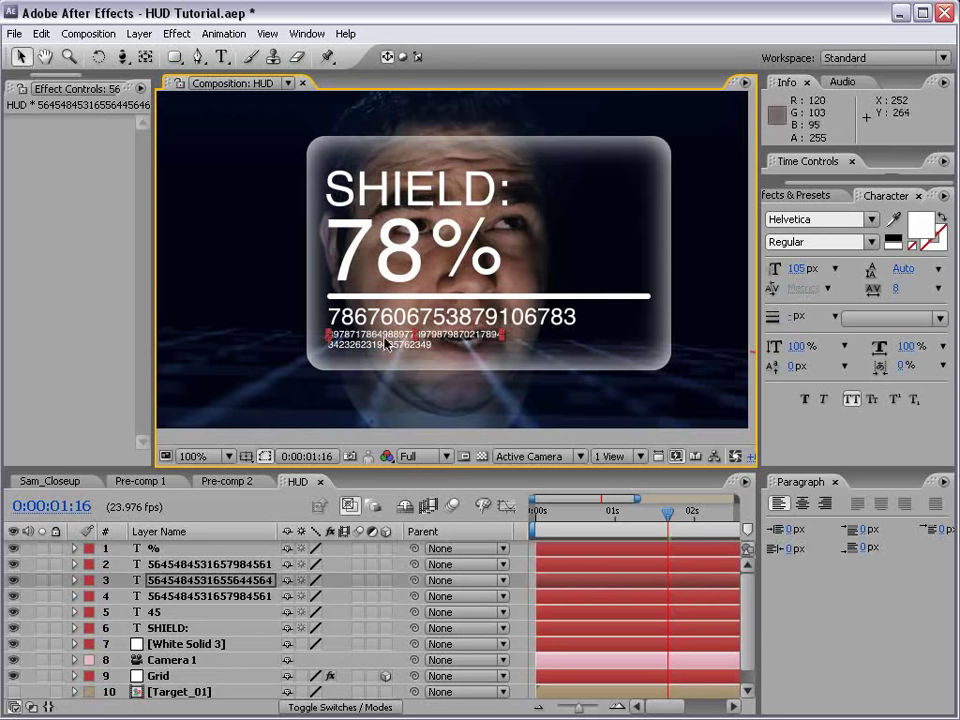
Check the spacing of the small digit rows closely and save the project.
key(period)
drag(375, 386, 388, 246)
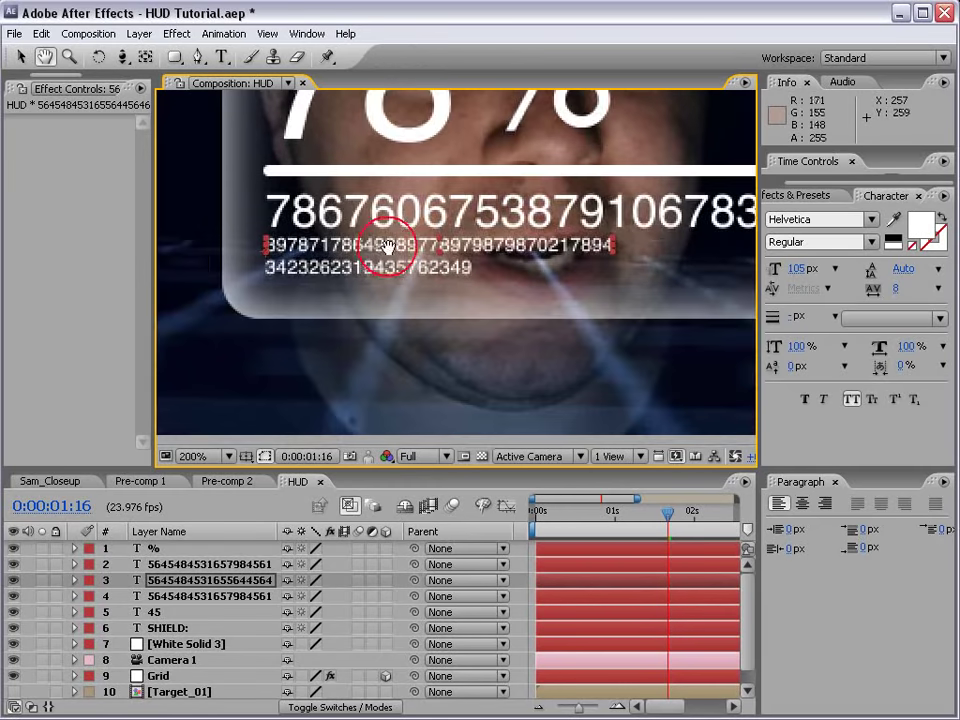
key(v)
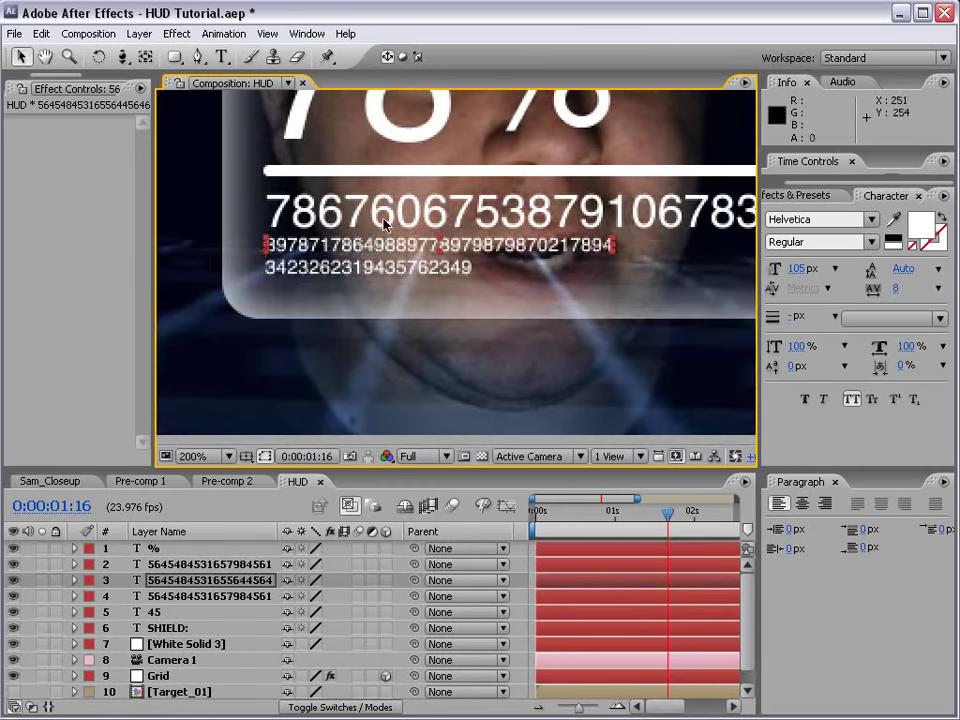
key(comma)
key(comma)
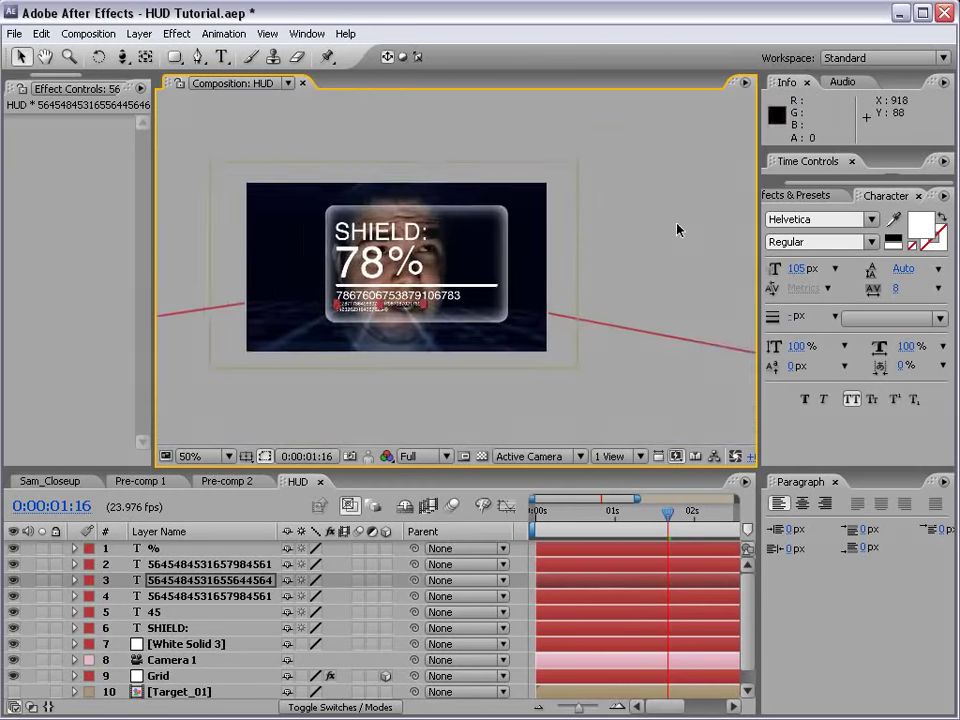
key(ctrl+s)
key(period)
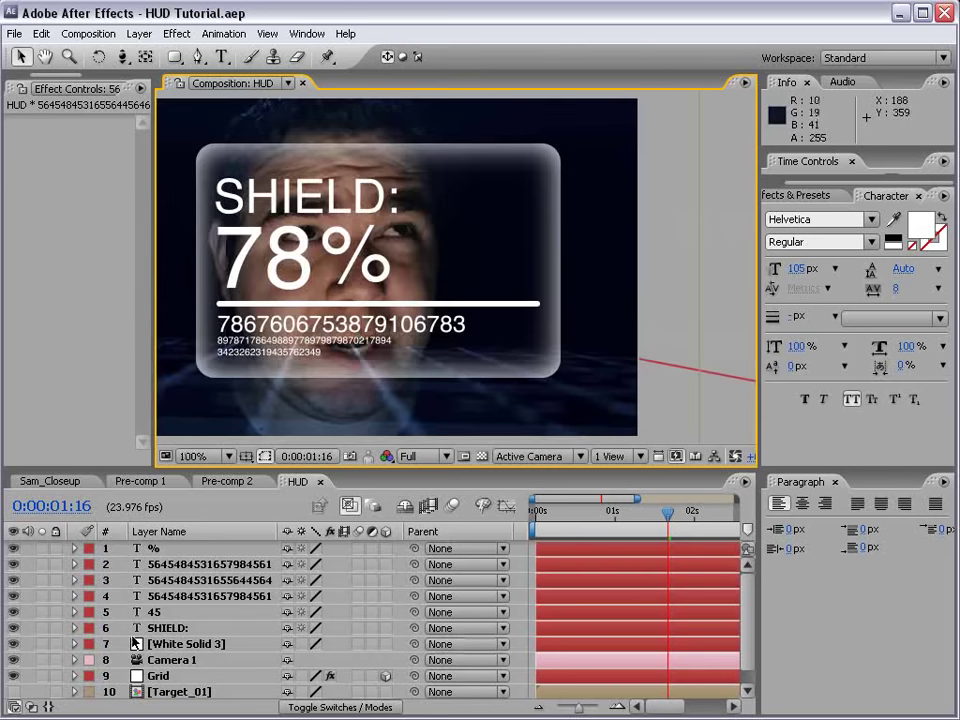
Make White Solid 3 and all text layers above it 3D, and pre-compose them together as "Shield".
click(185, 644)
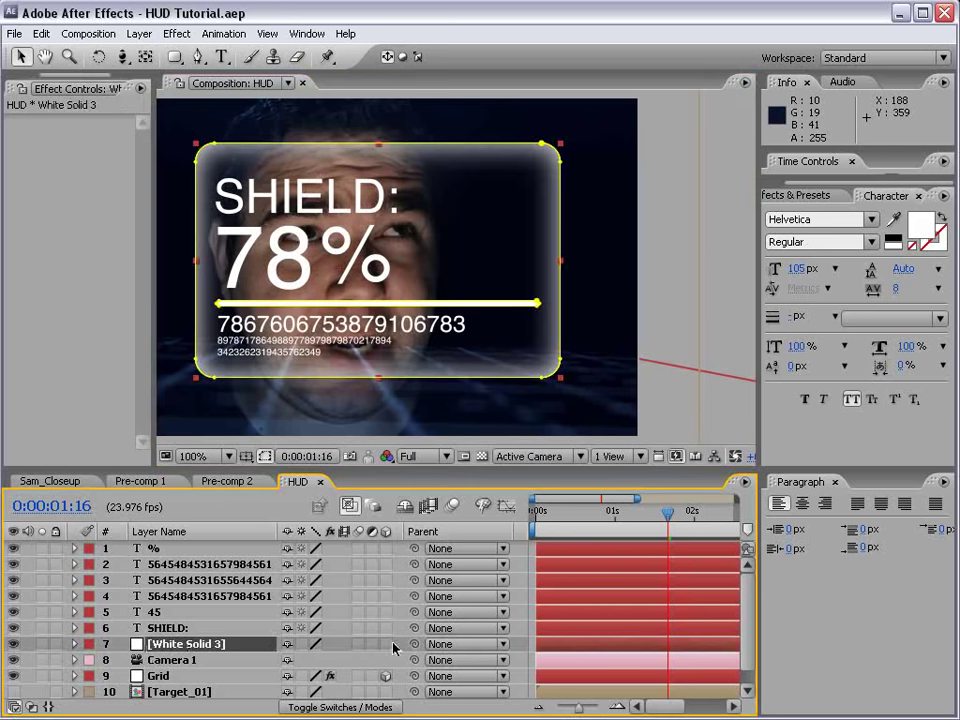
drag(385, 644, 386, 553)
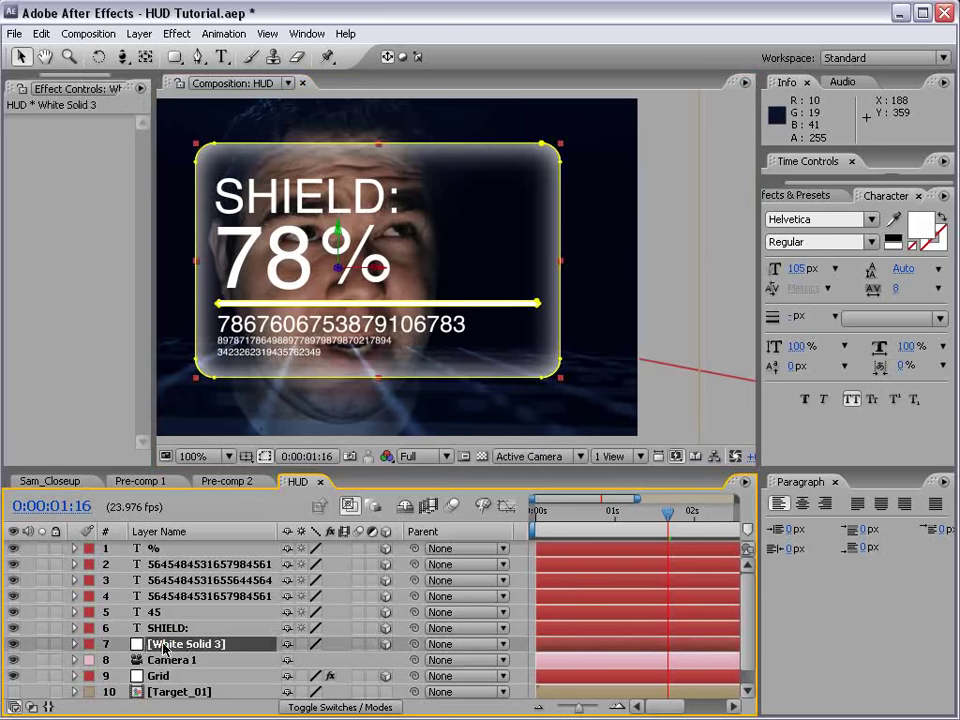
shift+click(160, 551)
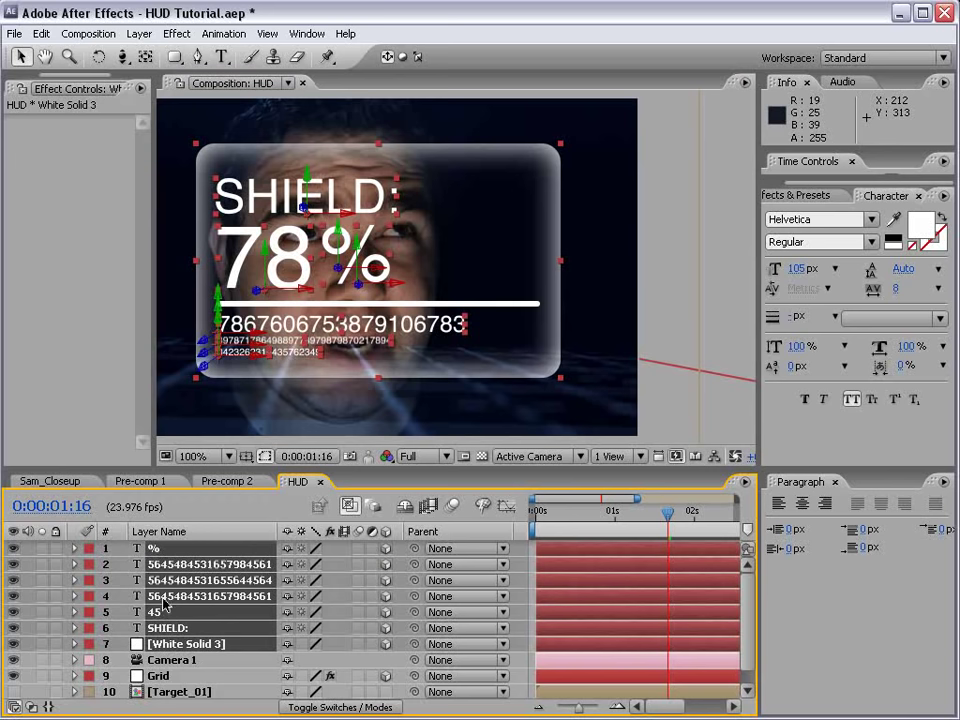
click(139, 34)
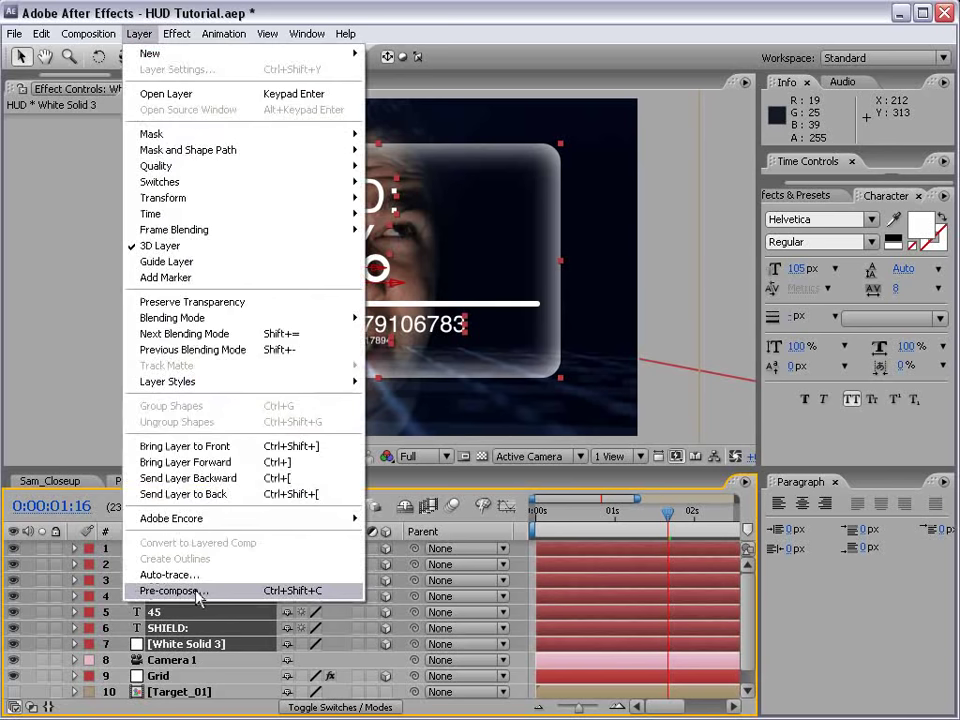
click(246, 591)
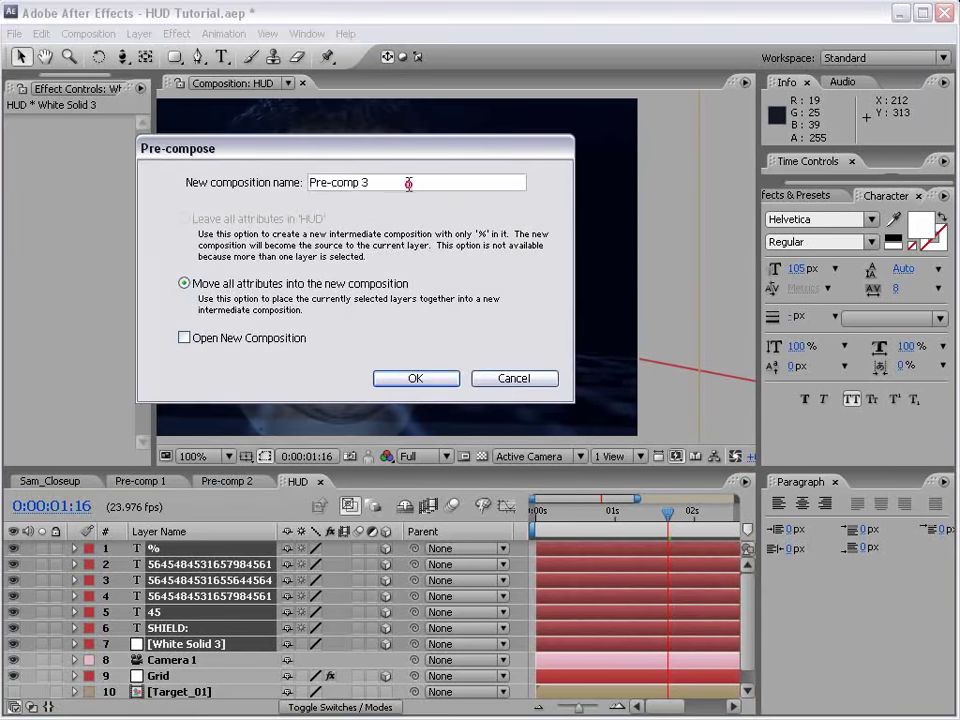
text(Shield)
key(Return)
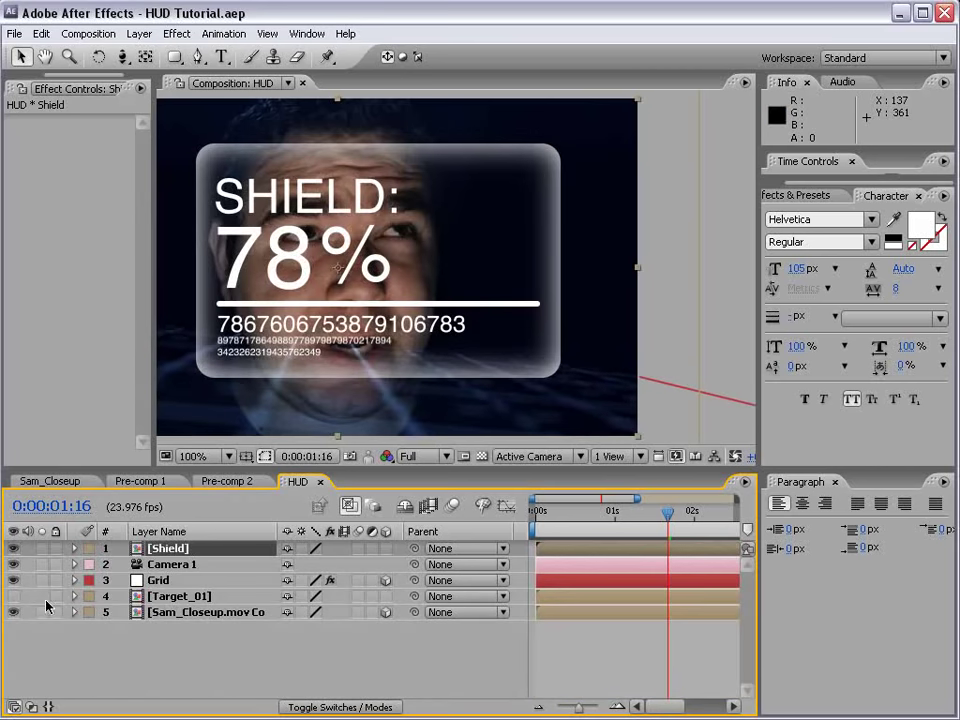
Hide the Shield layer and close the Paragraph panel to give the timeline more room.
click(14, 548)
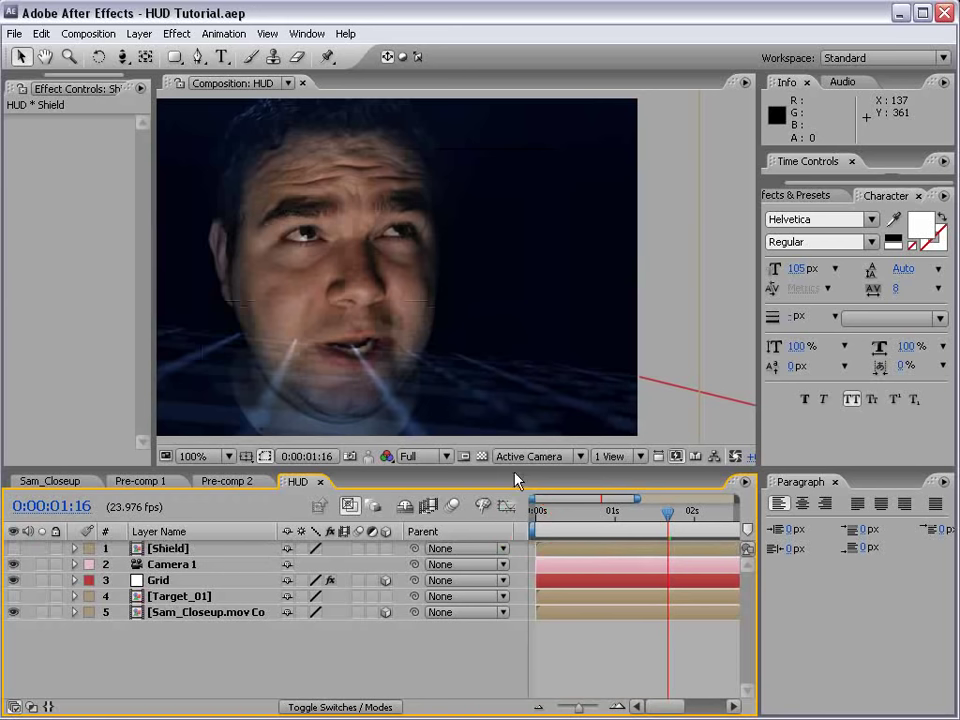
click(835, 482)
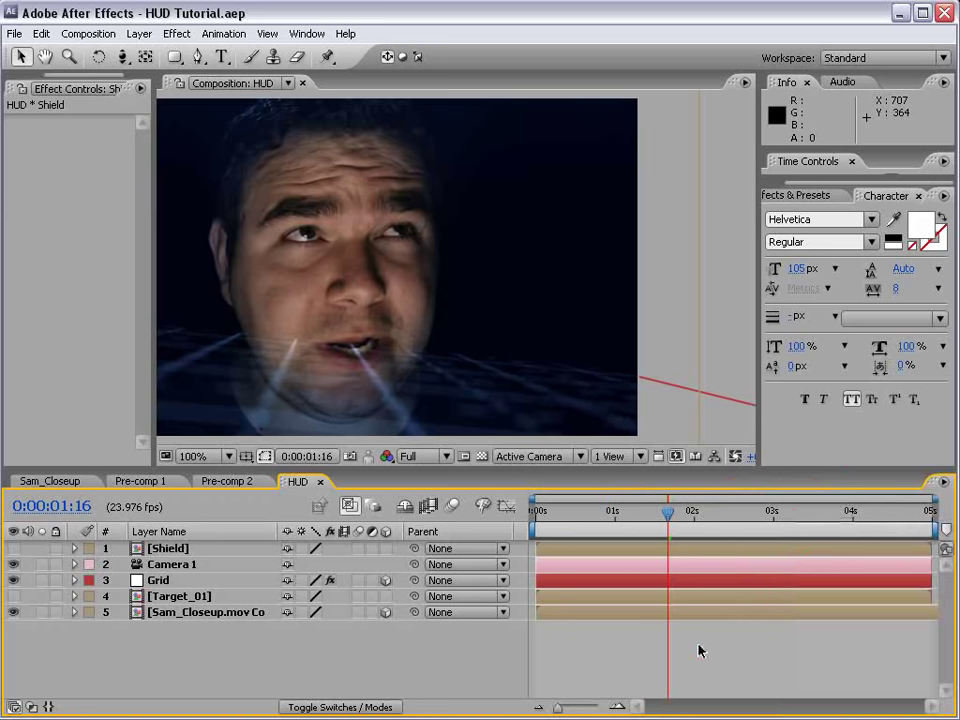
drag(470, 360, 424, 320)
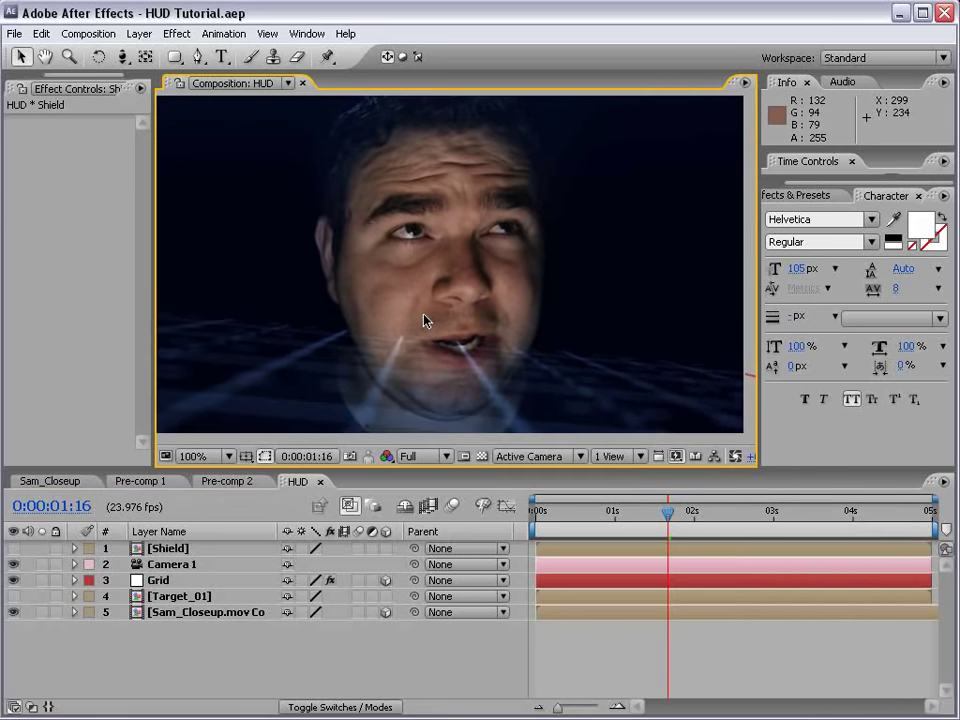
Create a white square solid of 360 × 360 pixels in the HUD composition.
click(146, 36)
mouse_move(150, 54)
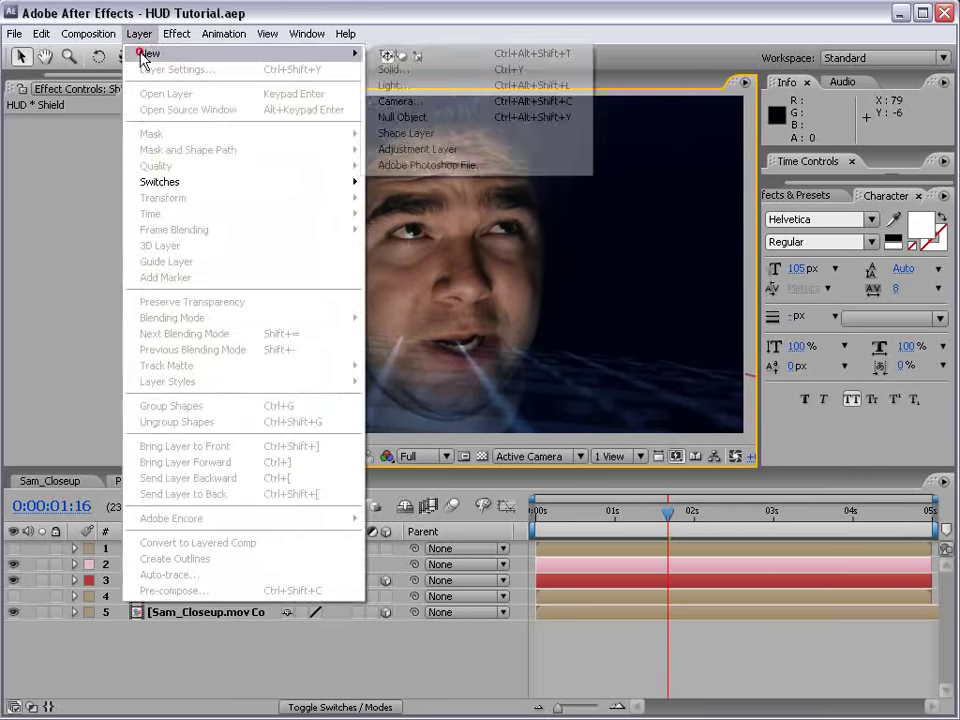
click(429, 71)
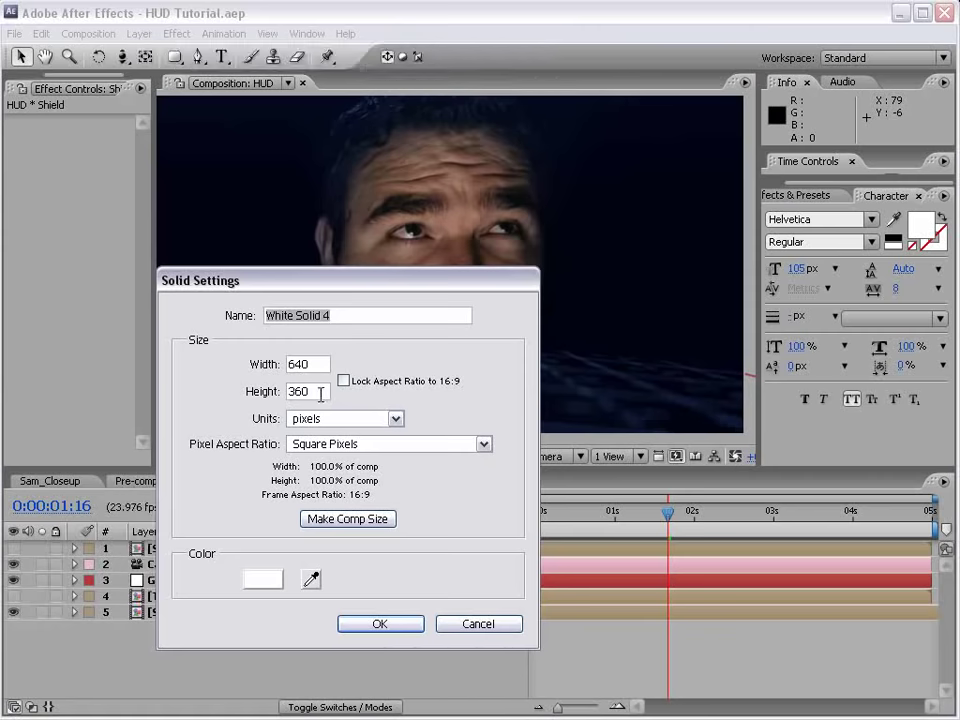
double_click(318, 364)
text(360)
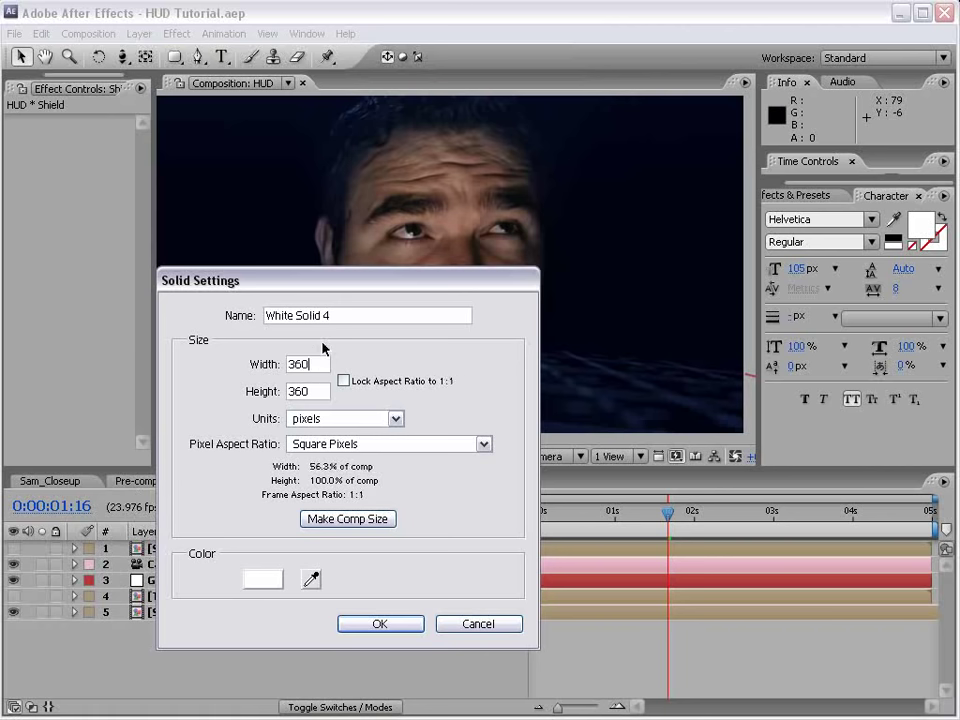
click(382, 625)
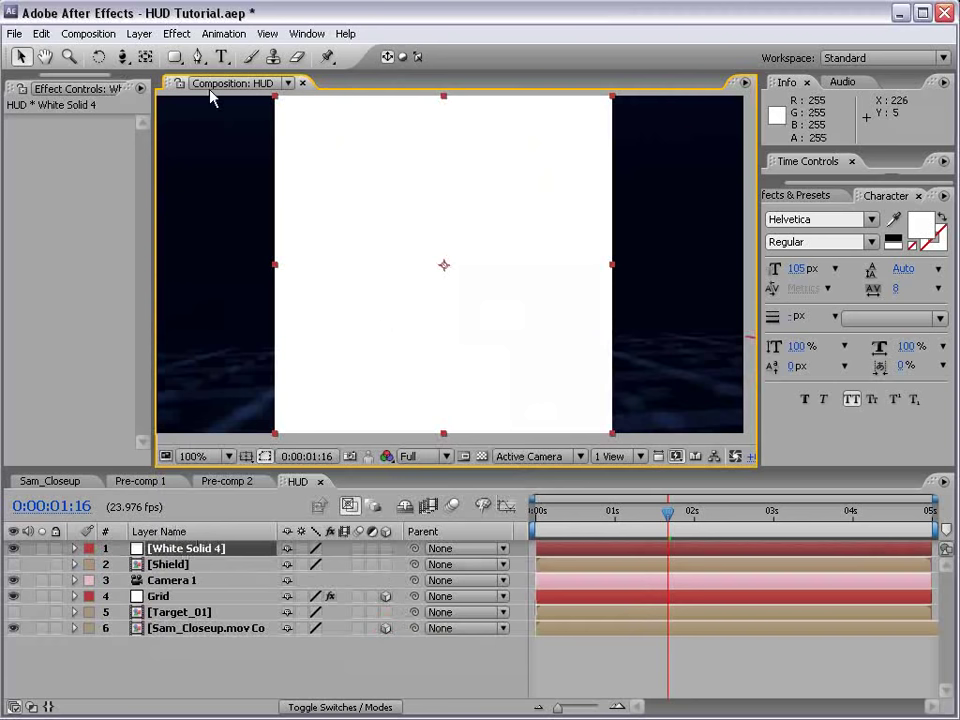
Draw a tall, narrow needle-shaped mask with pointed top and bottom on the white square solid using the Pen tool.
click(199, 58)
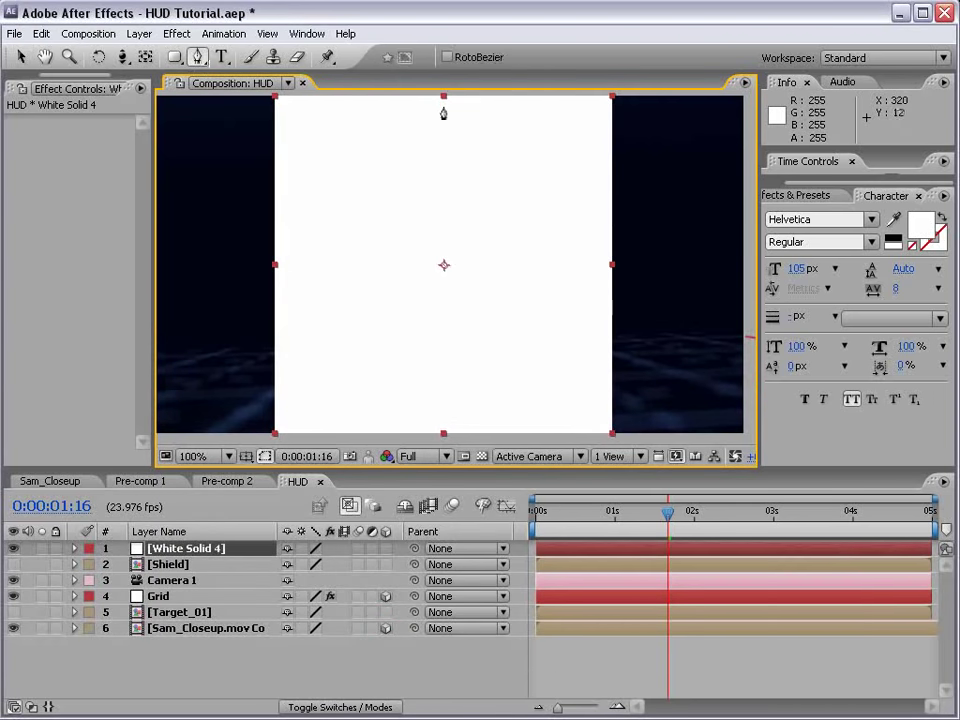
drag(442, 107, 432, 121)
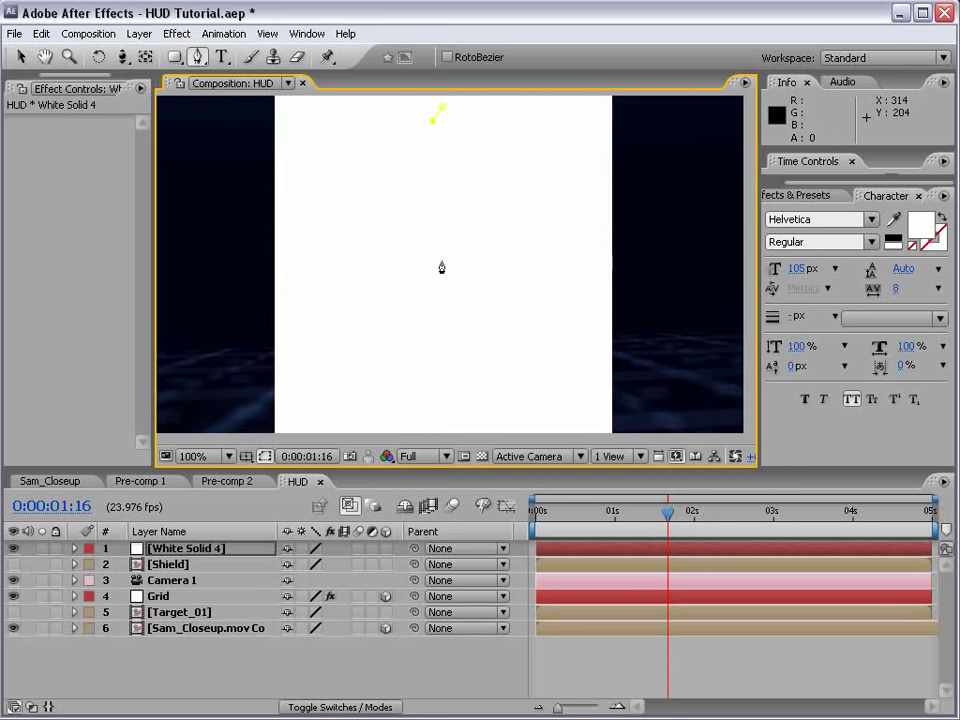
click(422, 375)
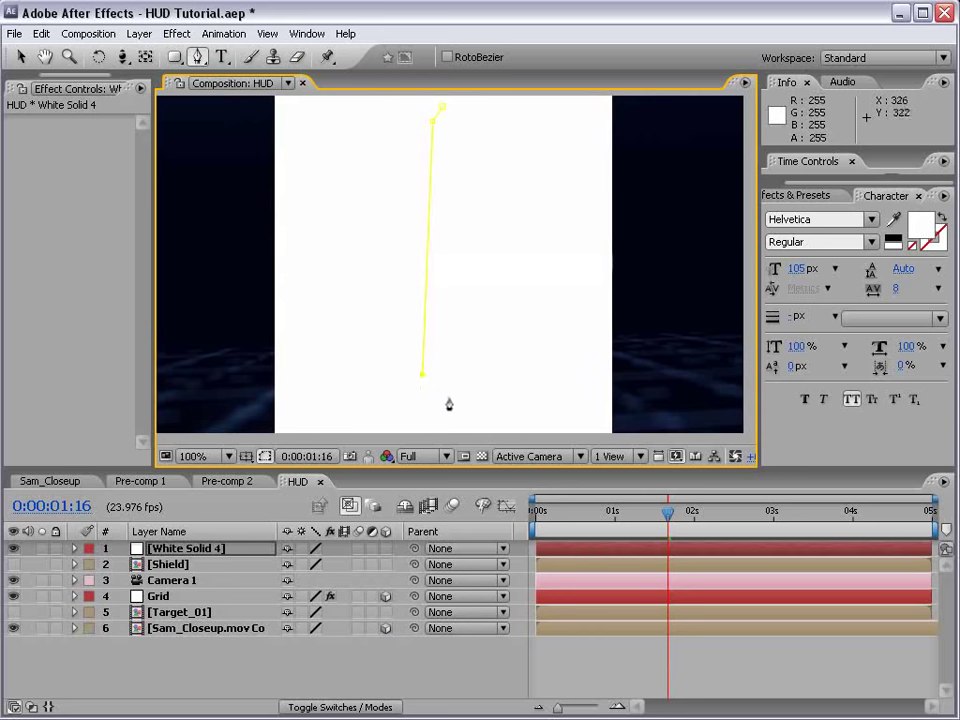
click(448, 396)
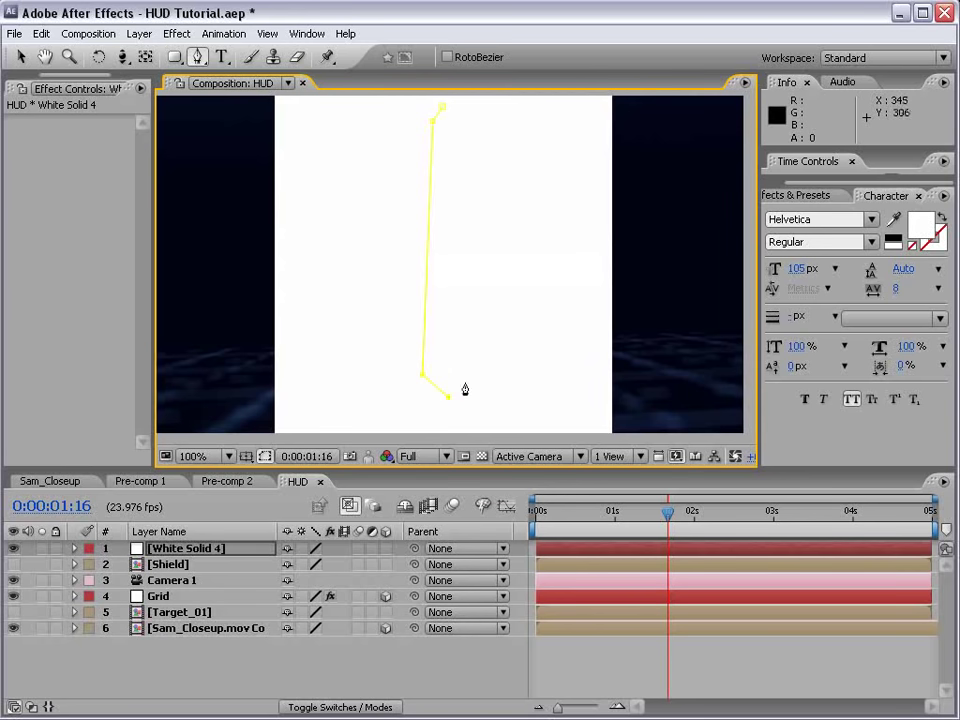
click(462, 121)
click(444, 110)
Narrow the needle mask's upper shoulders and adjust its bottom tip and lower corner points.
key(v)
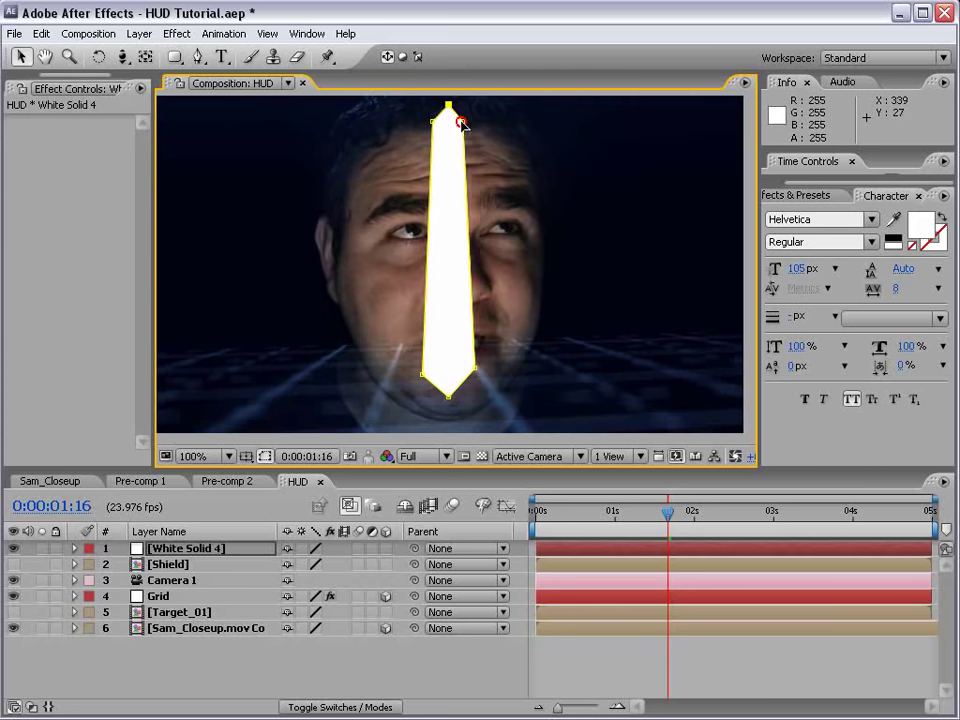
drag(462, 121, 440, 122)
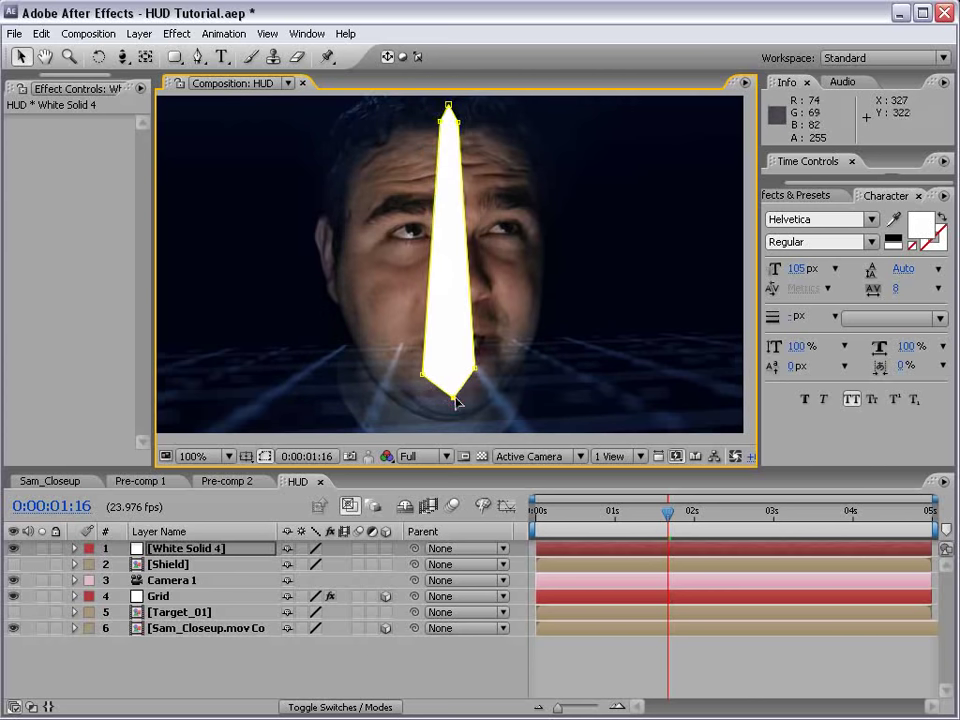
drag(424, 376, 426, 368)
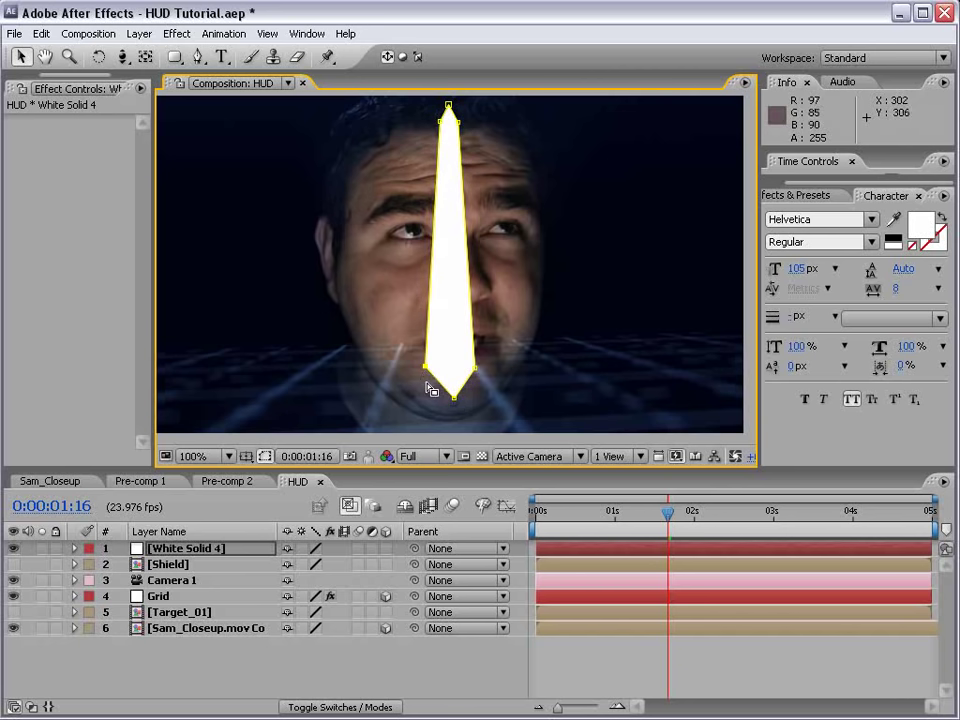
Place a temporary vertical guide through the needle's top tip and align the mask points symmetrically around it.
key(ctrl+r)
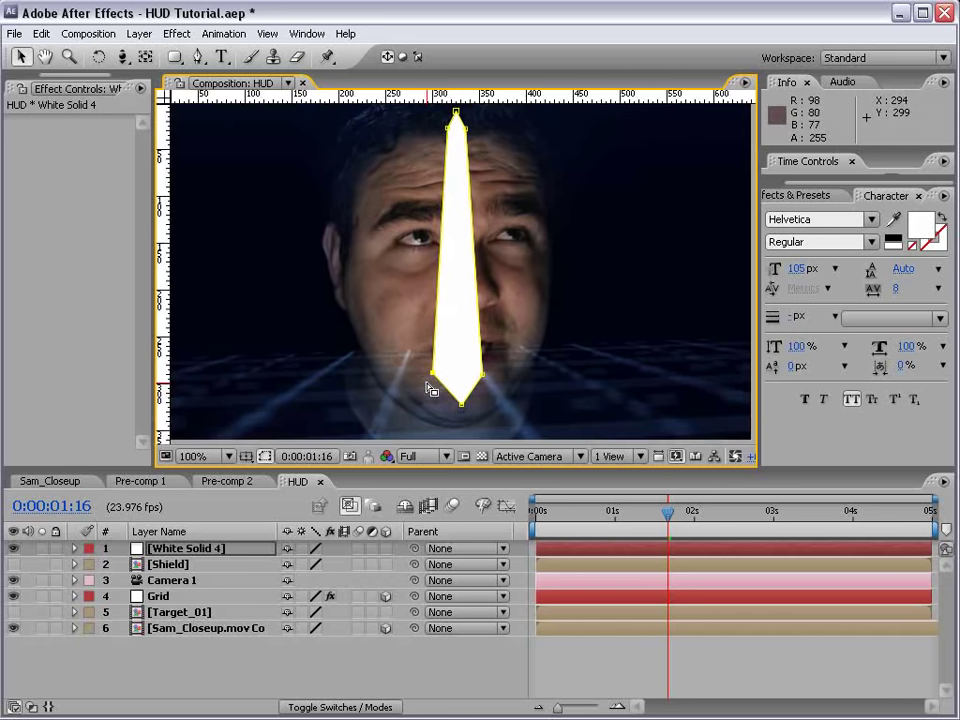
drag(163, 160, 455, 165)
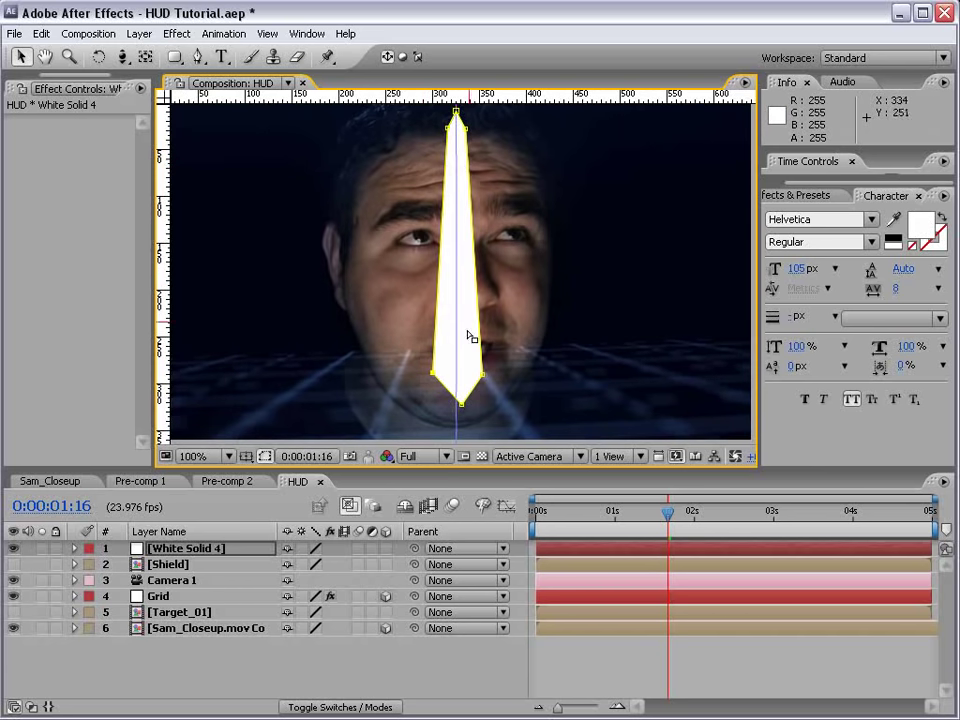
drag(460, 405, 456, 408)
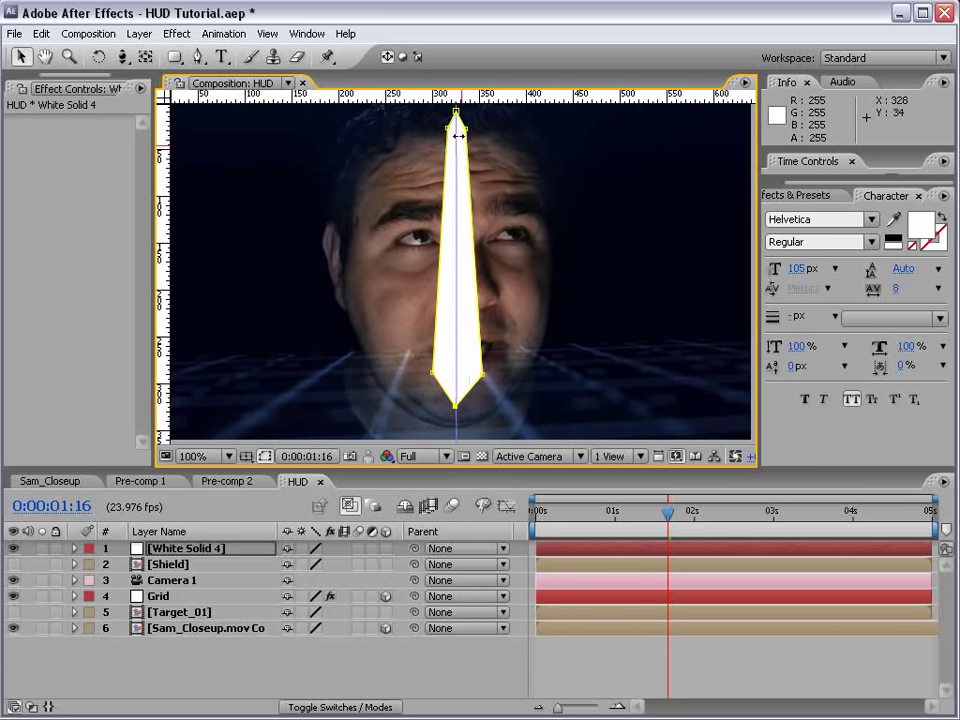
click(458, 408)
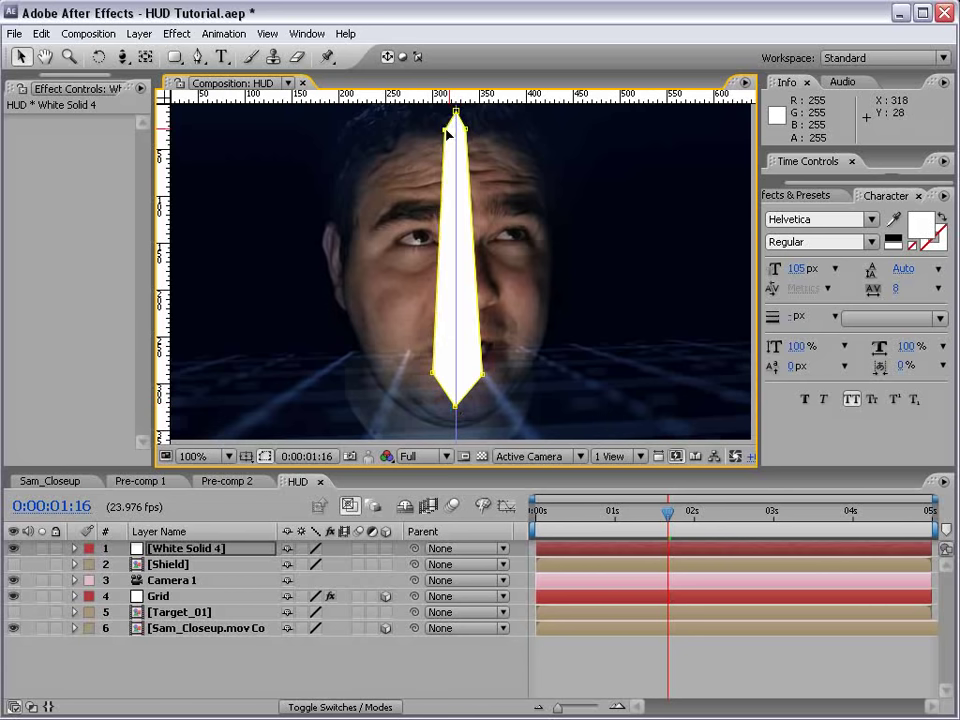
key(ctrl+r)
Add a small circular Ellipse mask centred in the wide lower part of the needle.
click(180, 58)
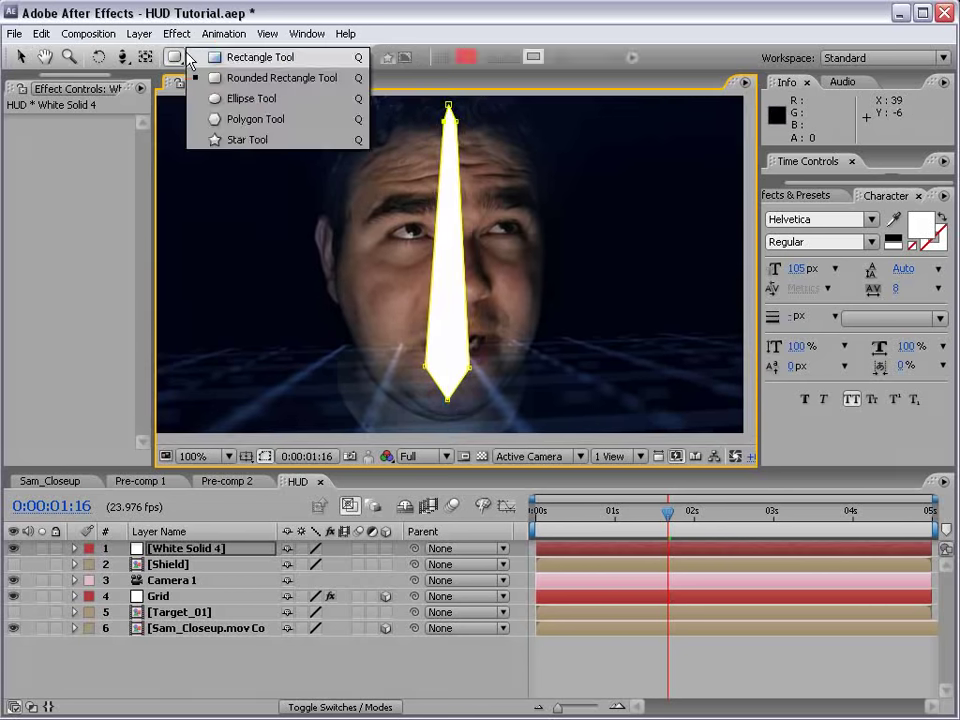
click(240, 98)
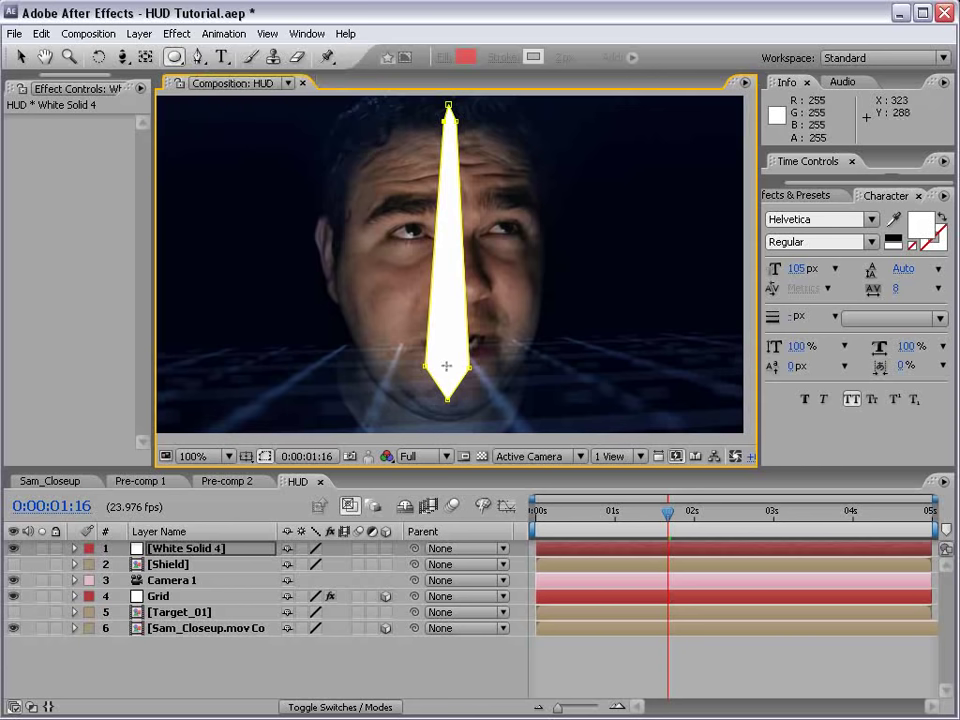
drag(452, 373, 453, 378)
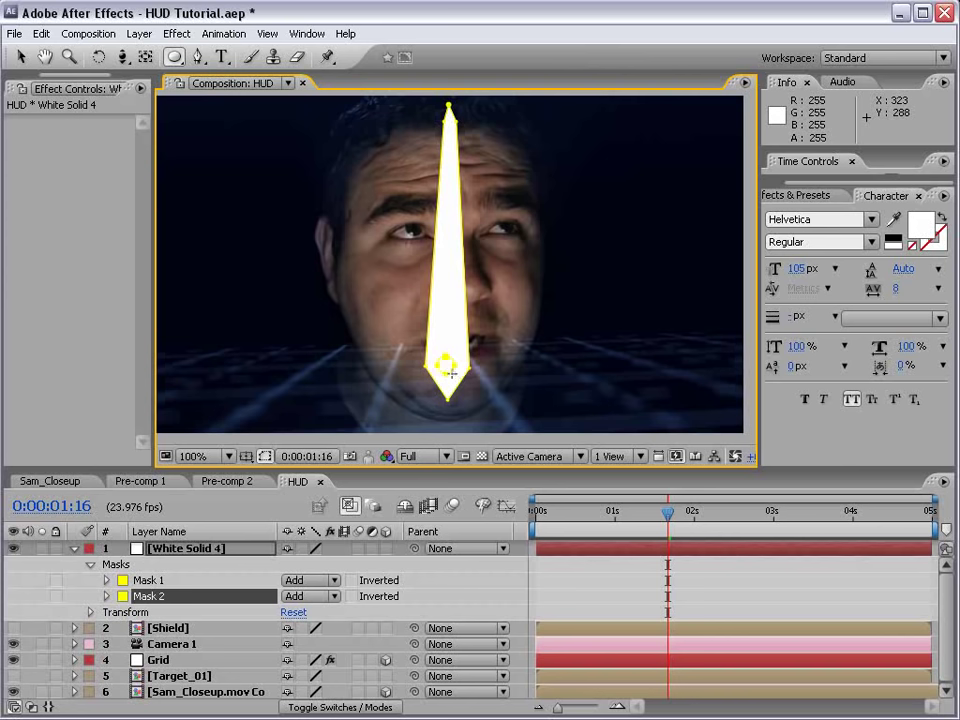
mouse_move(452, 373)
mouse_down()
mouse_move(525, 438)
mouse_move(450, 382)
mouse_up()
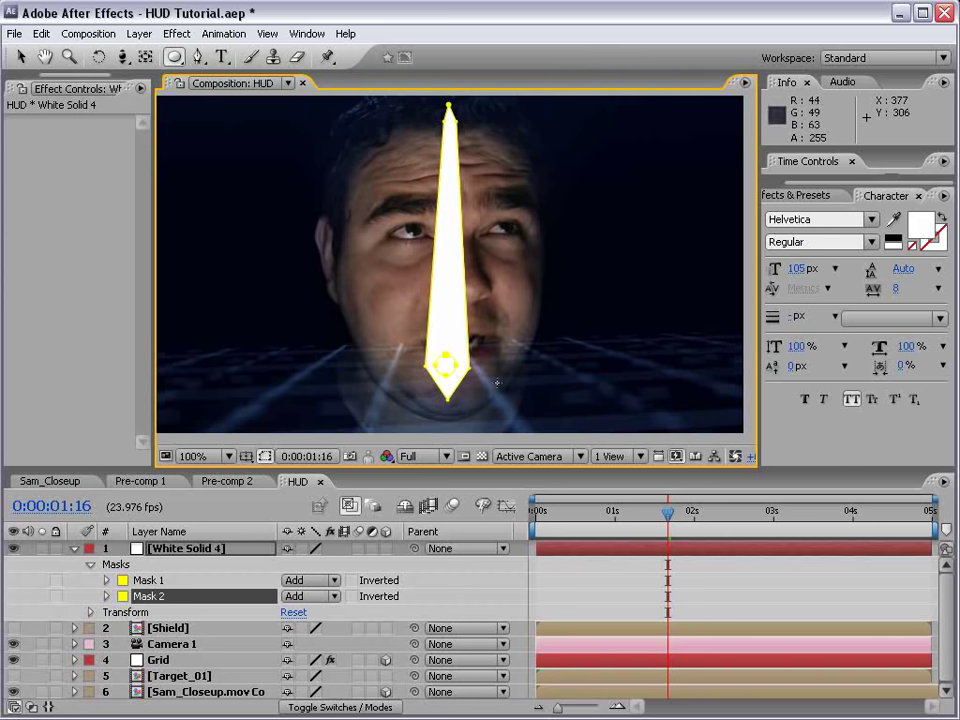
key(v)
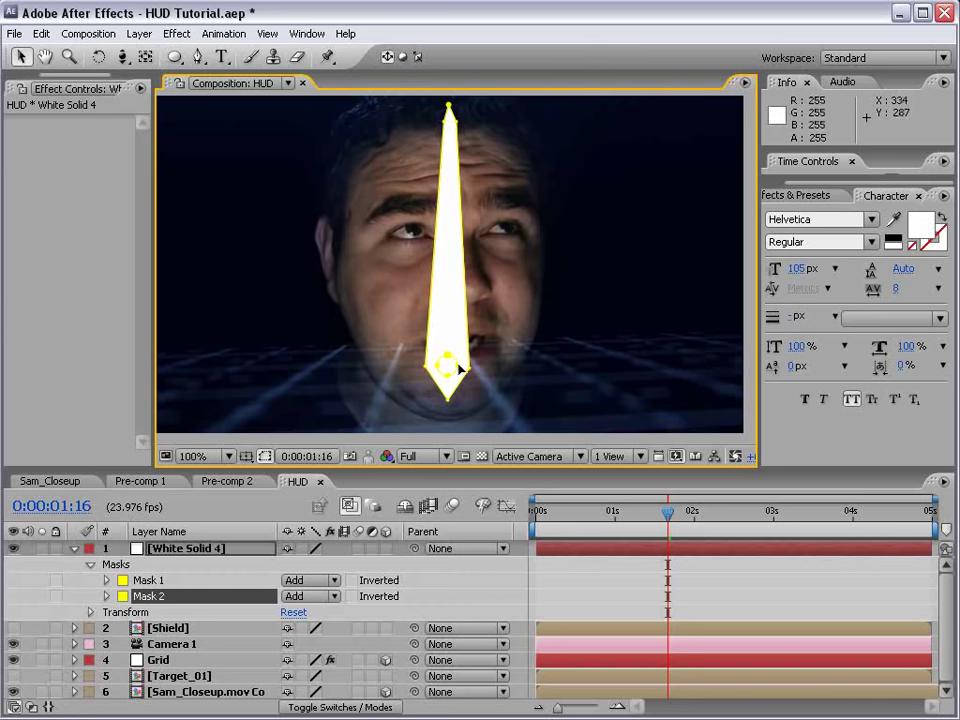
Set Mask 2's outline colour to red and its mode to Subtract to cut a round hole in the needle.
click(122, 596)
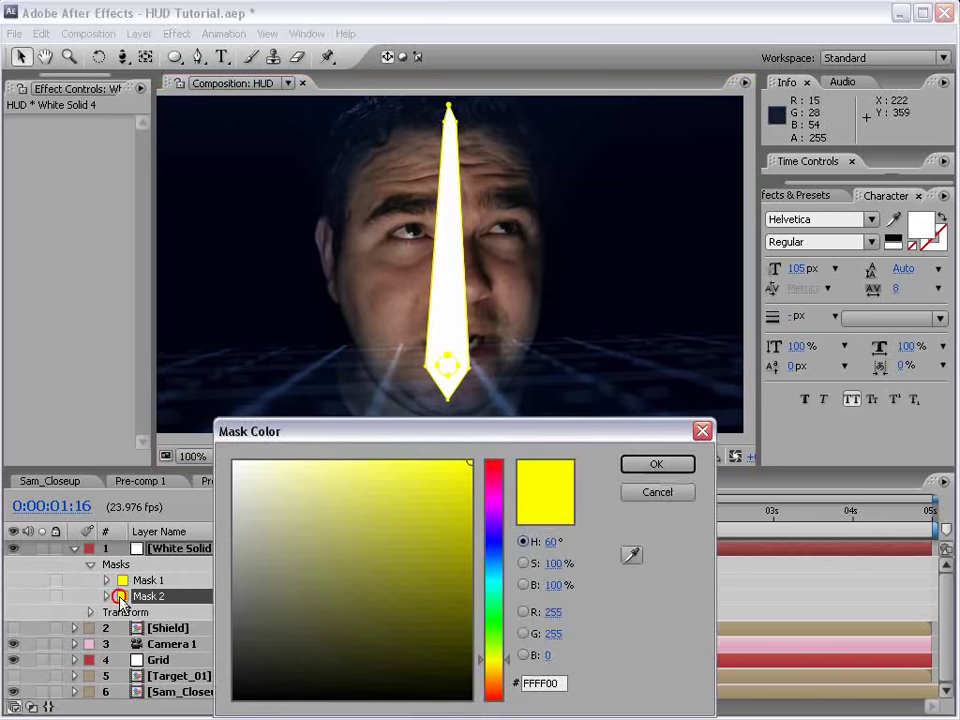
click(489, 462)
click(654, 465)
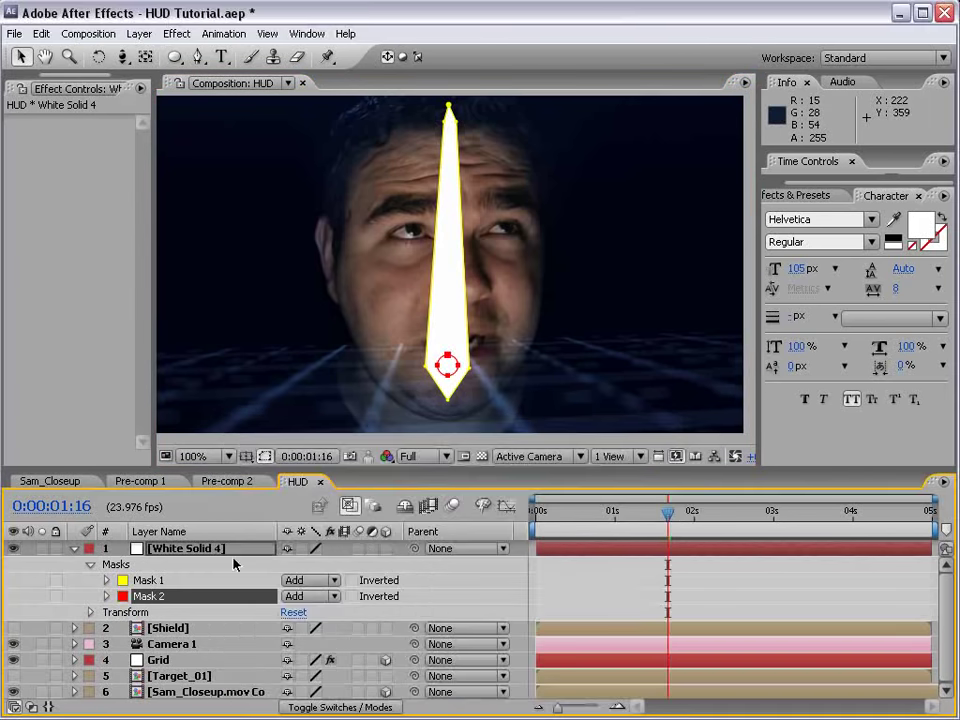
click(305, 597)
click(311, 610)
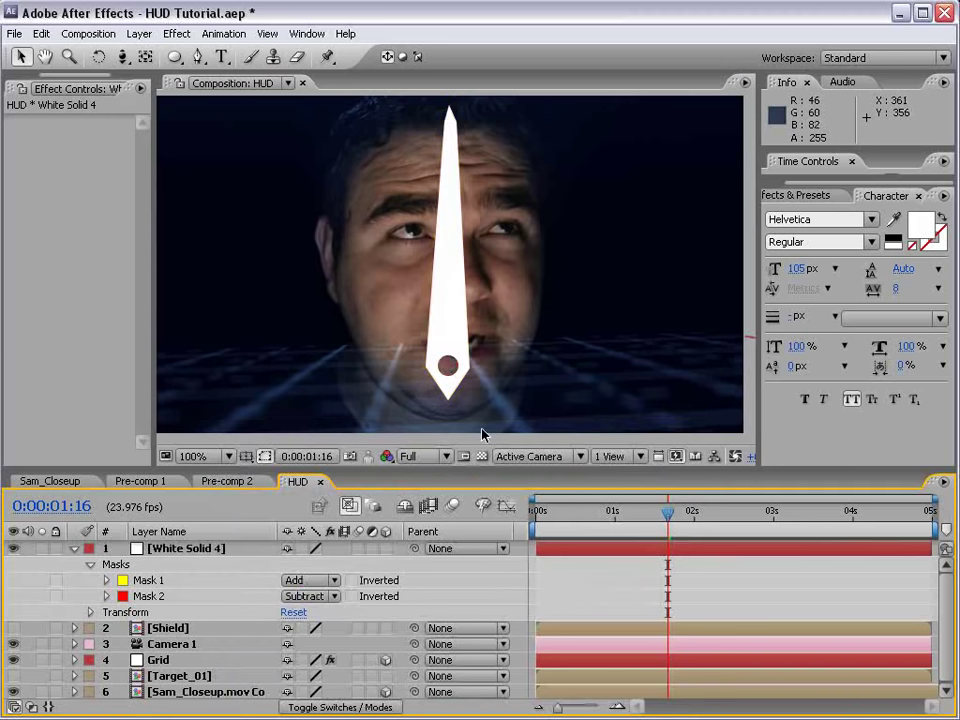
click(175, 548)
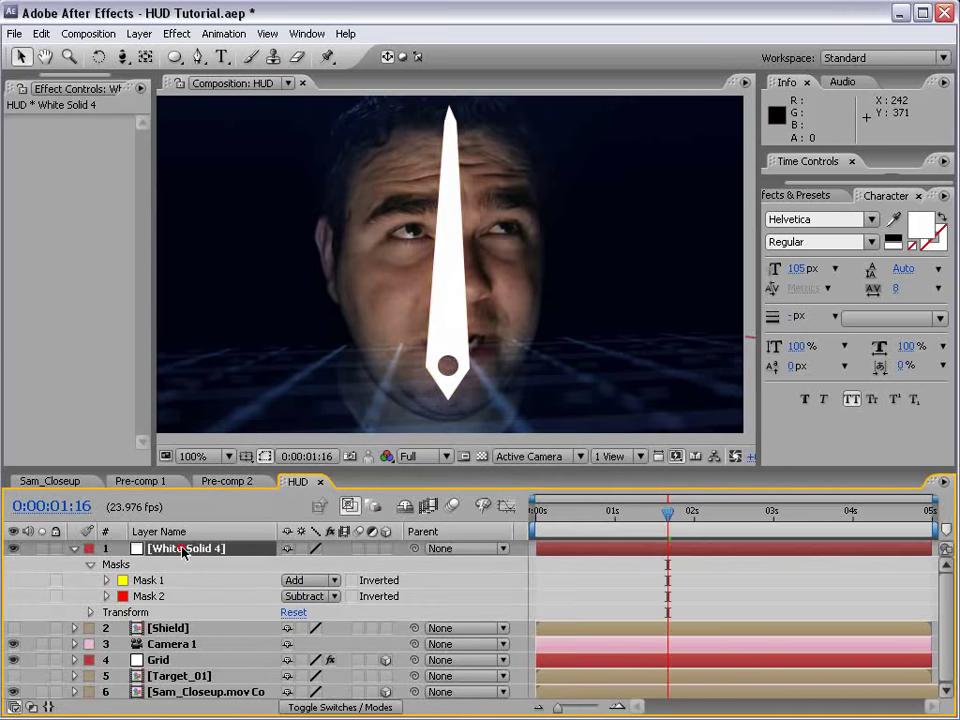
Duplicate the circular Mask 2 on White Solid 4 and set the copy's mask mode to Add.
click(160, 596)
key(ctrl+d)
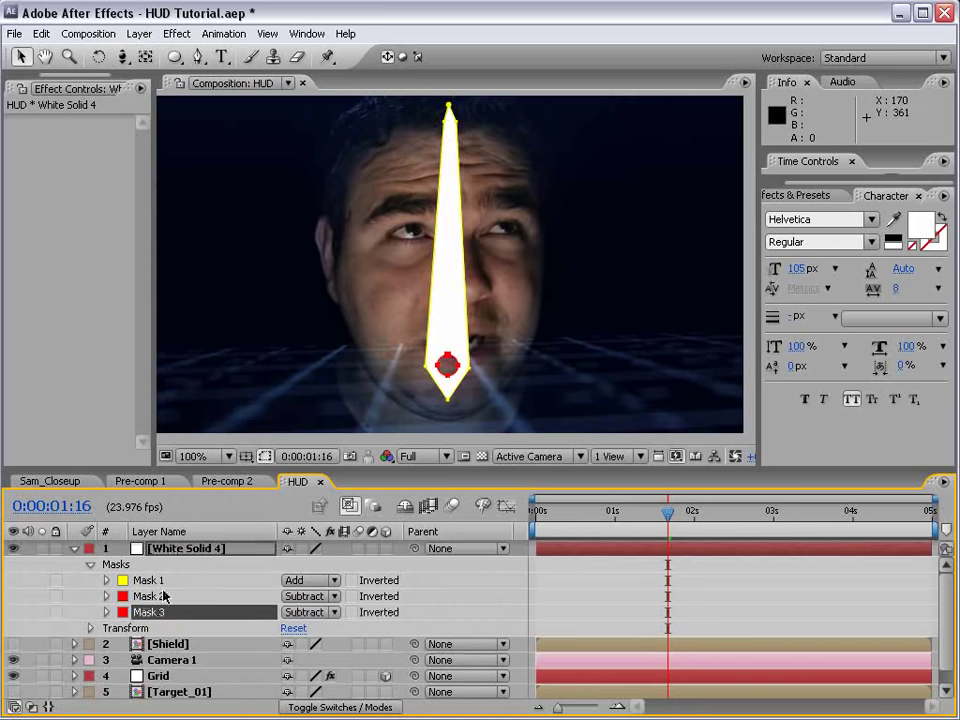
key(m)
key(m)
scroll(280, 600, down, 4)
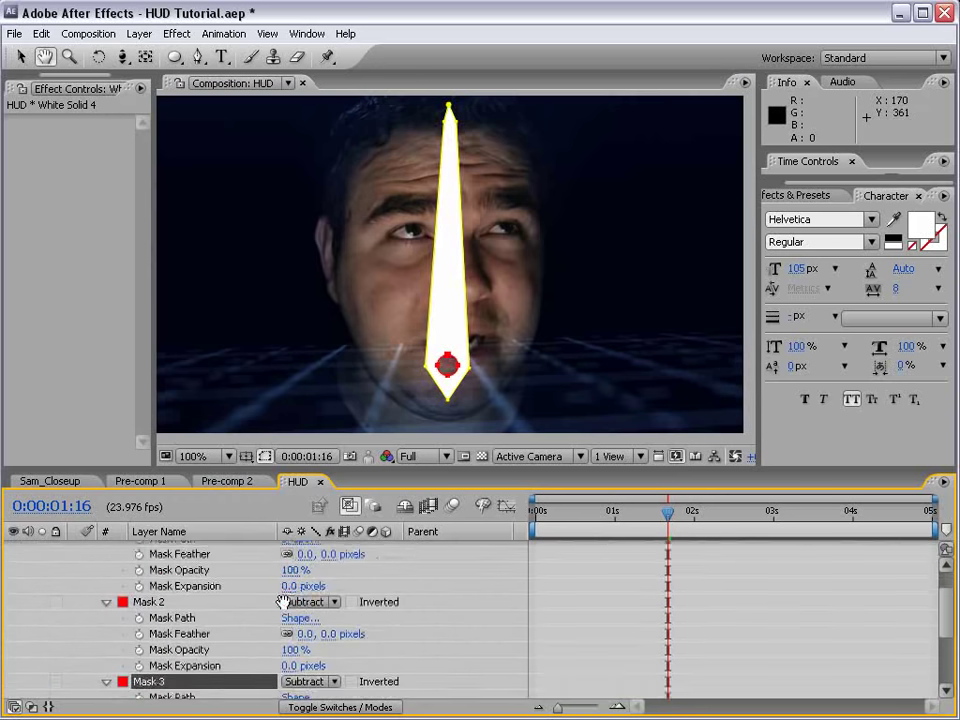
scroll(280, 600, up, 3)
key(v)
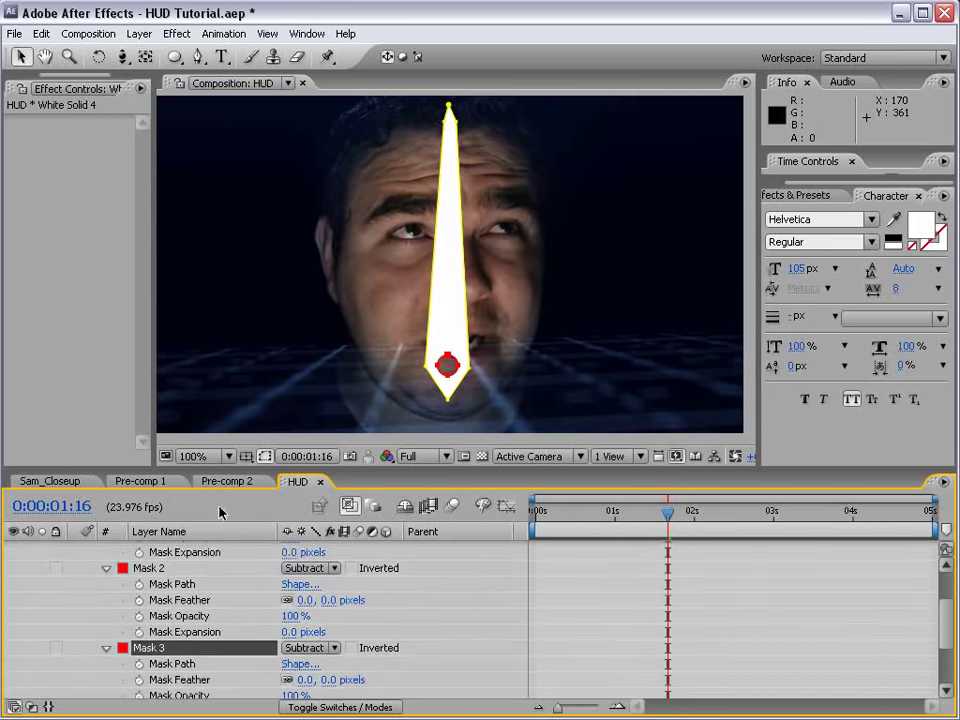
drag(241, 468, 223, 399)
click(313, 578)
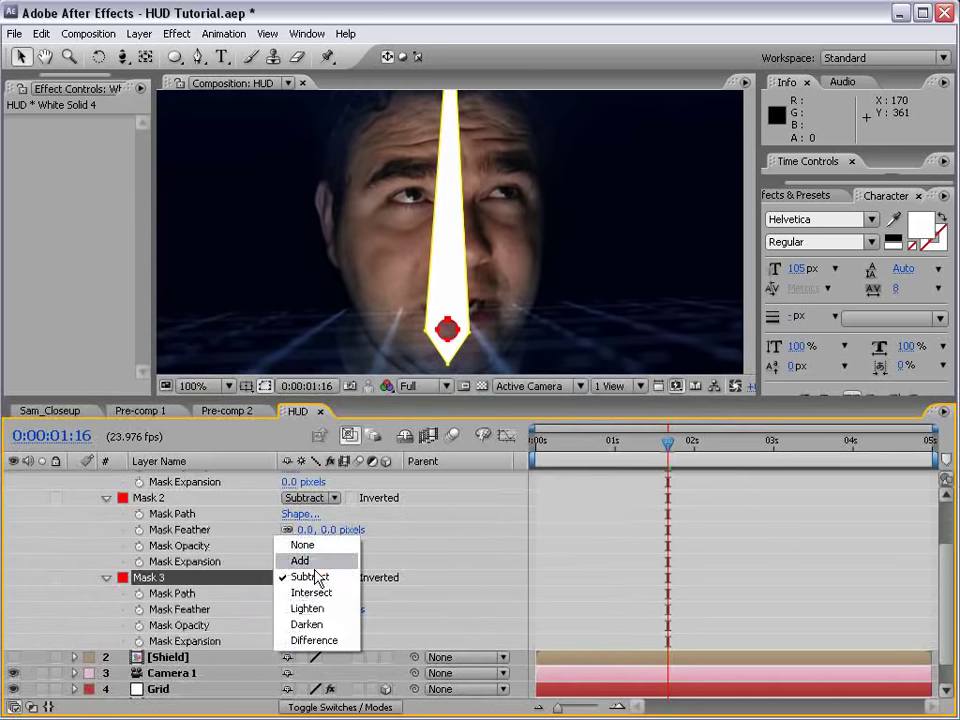
click(298, 561)
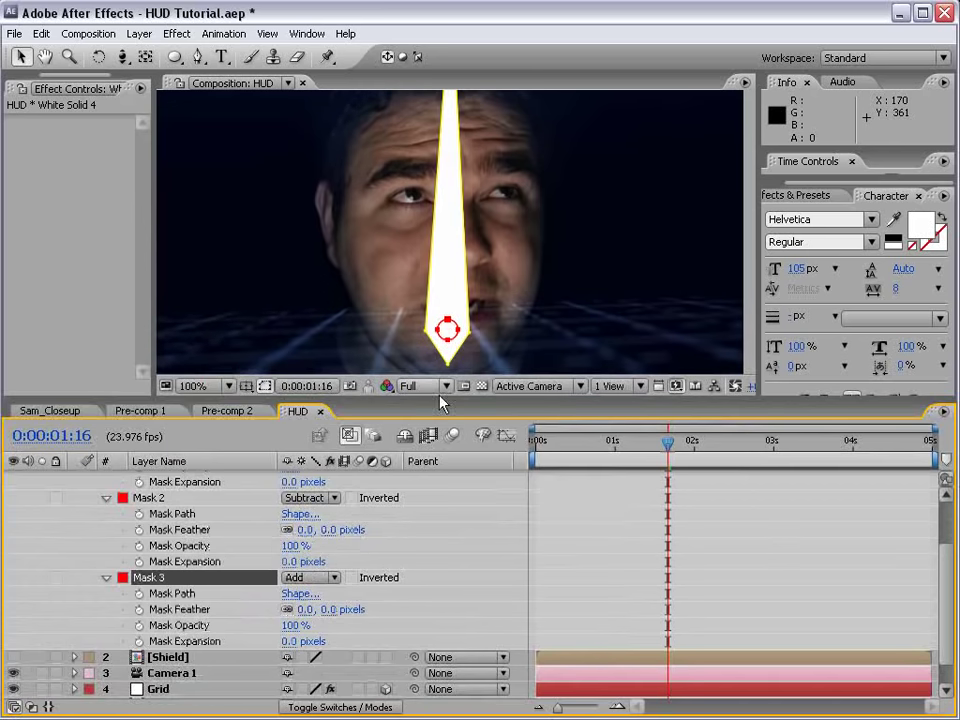
Set Mask 3's expansion to -4 pixels and collapse White Solid 4's properties.
click(285, 641)
click(540, 546)
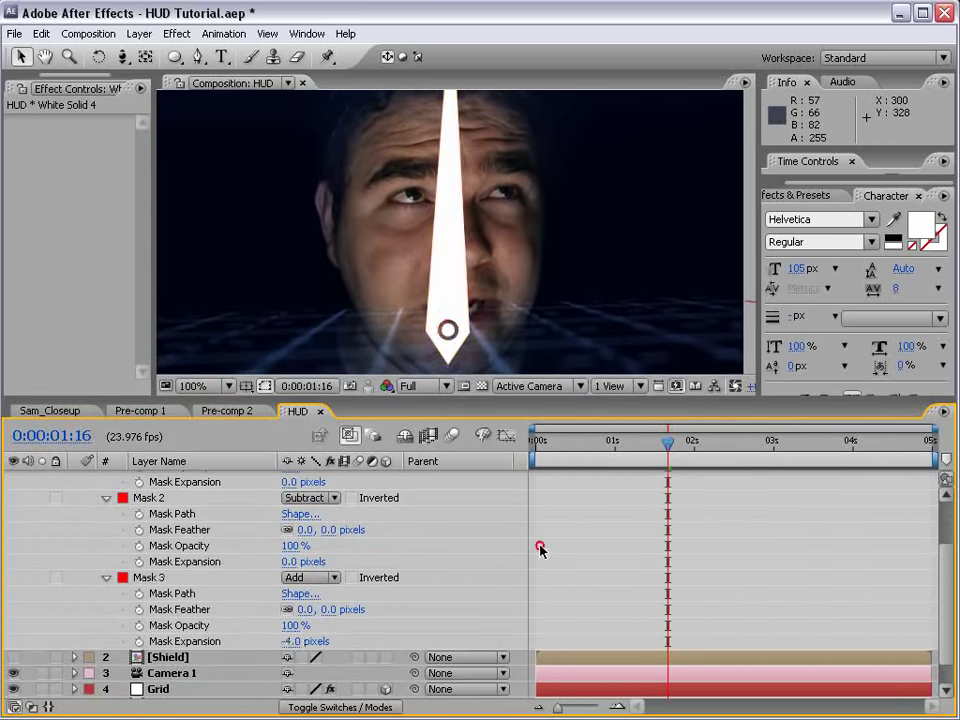
key(h)
scroll(245, 520, up, 3)
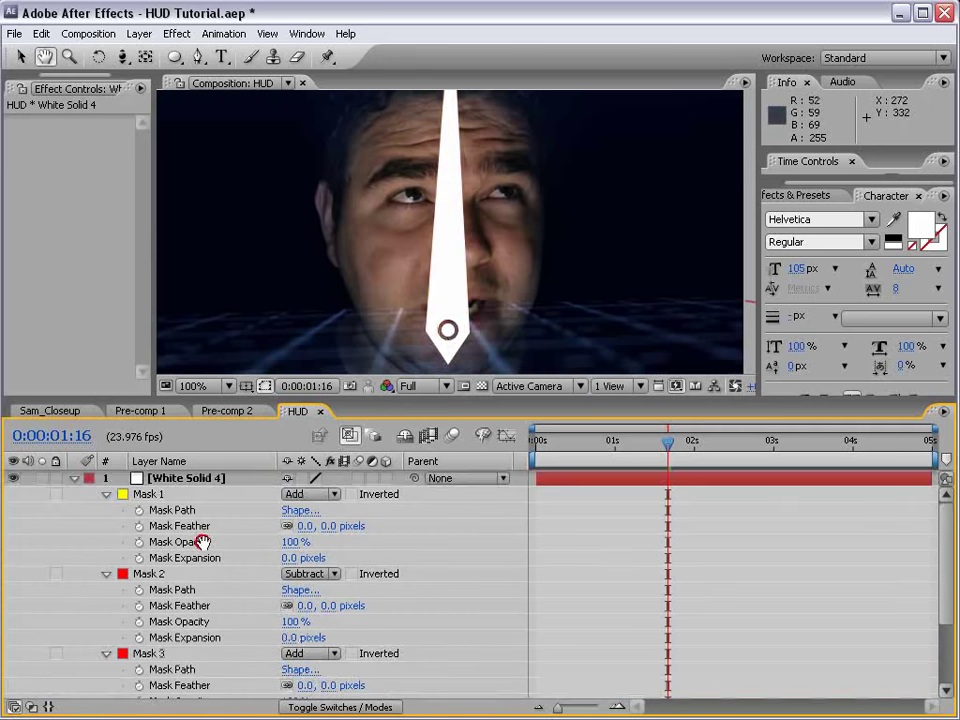
click(74, 478)
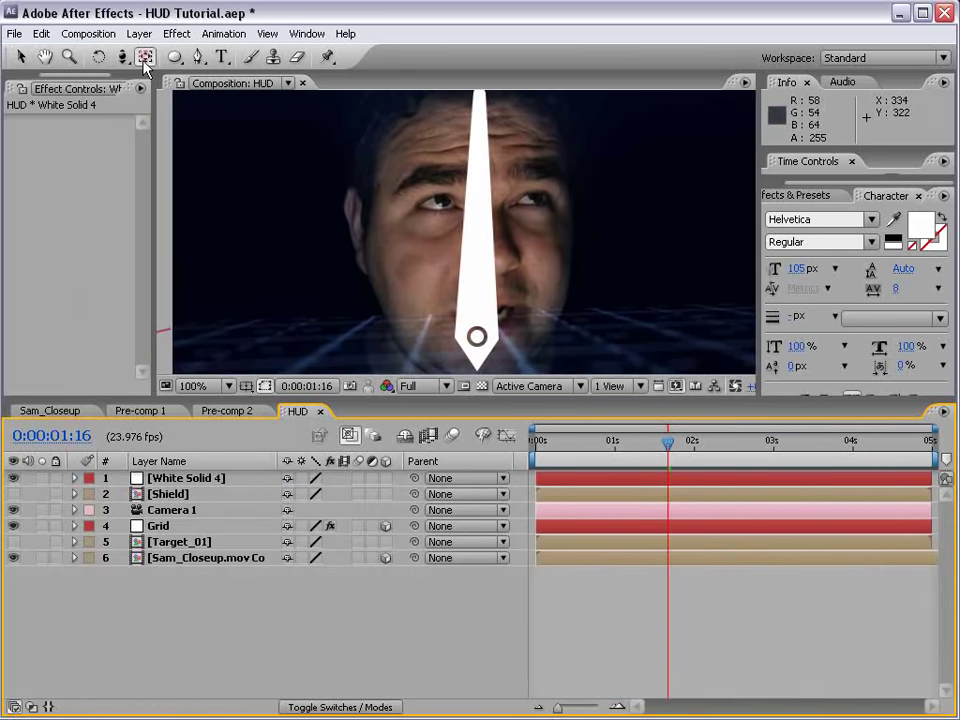
Move White Solid 4's anchor point to the center of the needle's circular hole with the Pan Behind tool.
click(145, 58)
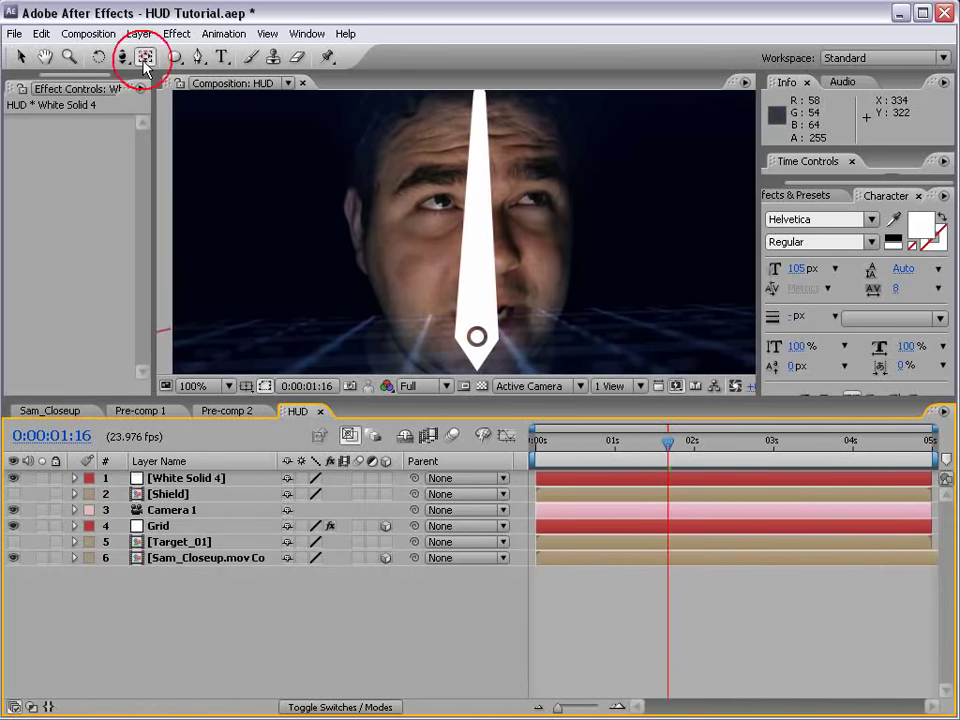
click(577, 479)
key(h)
drag(524, 299, 478, 251)
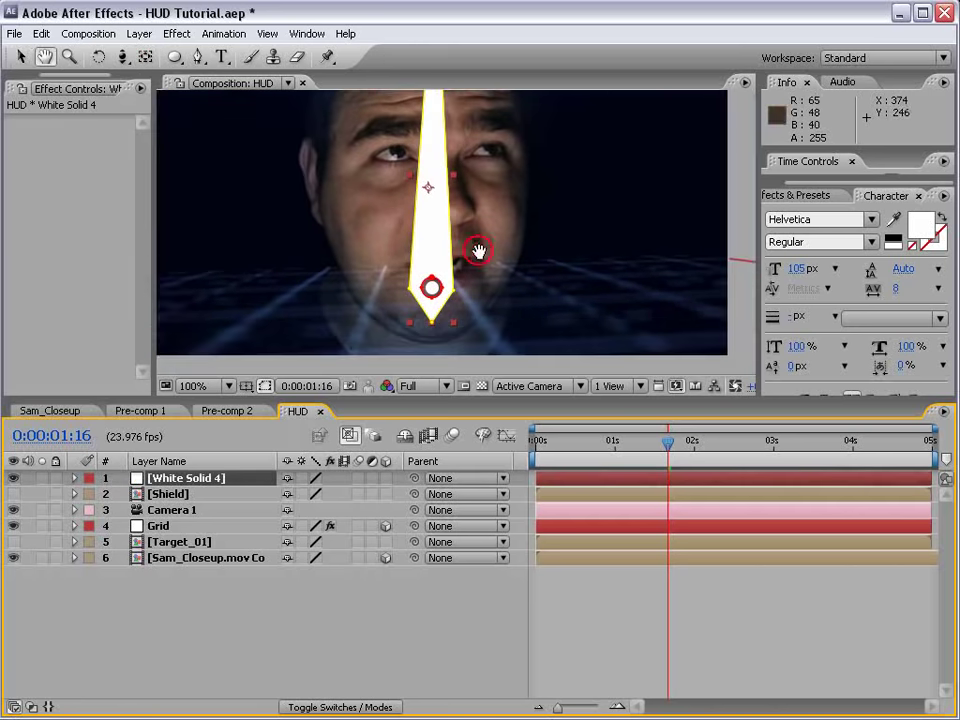
key(v)
key(y)
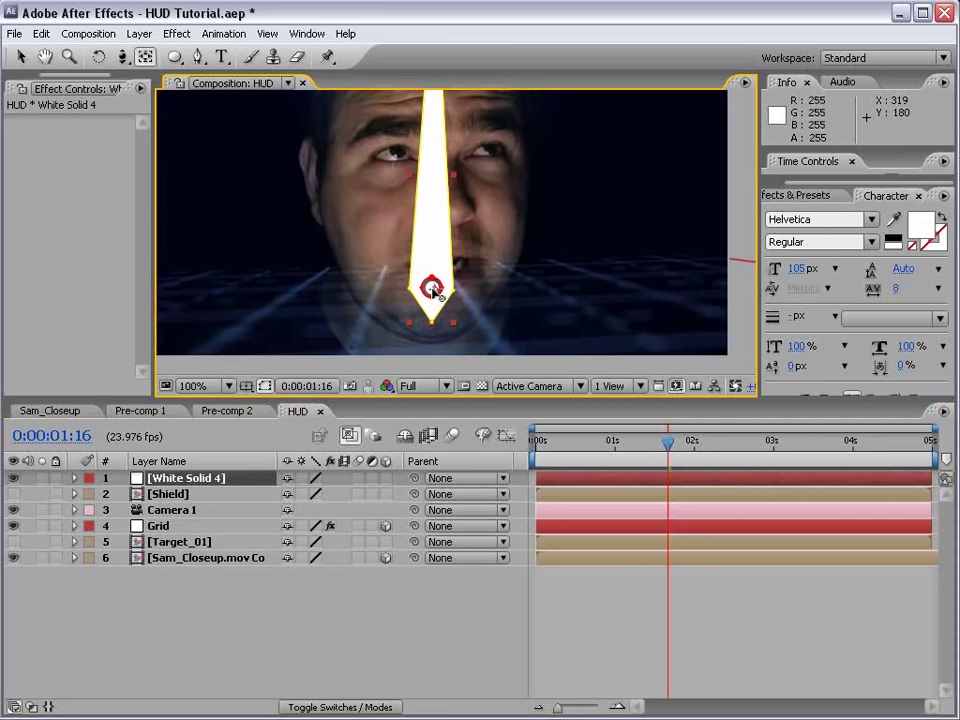
scroll(432, 290, up, 4)
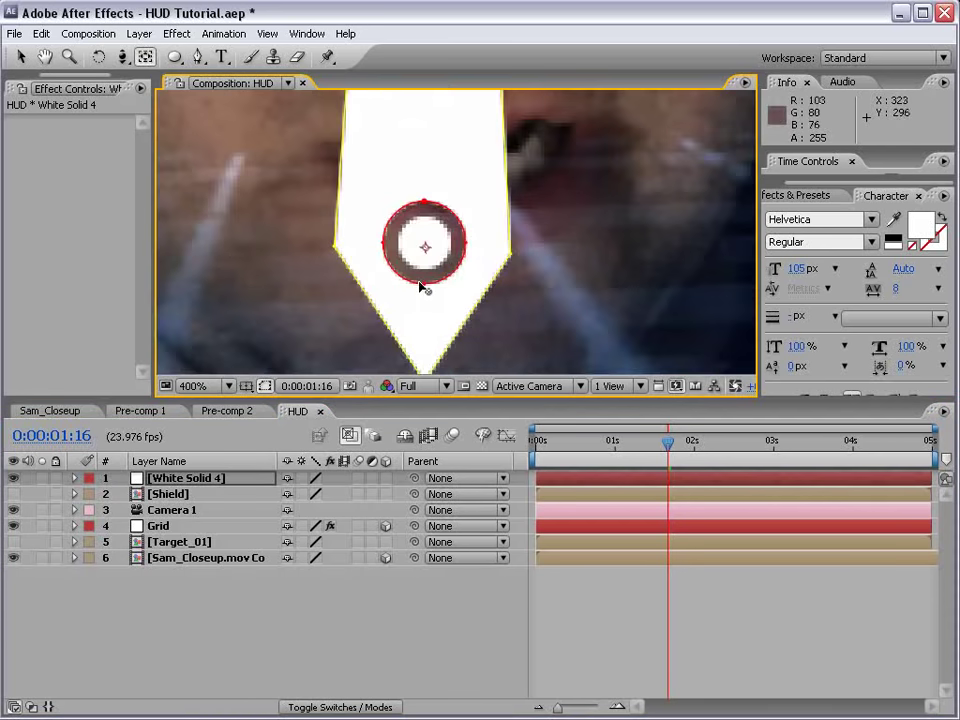
scroll(430, 238, down, 4)
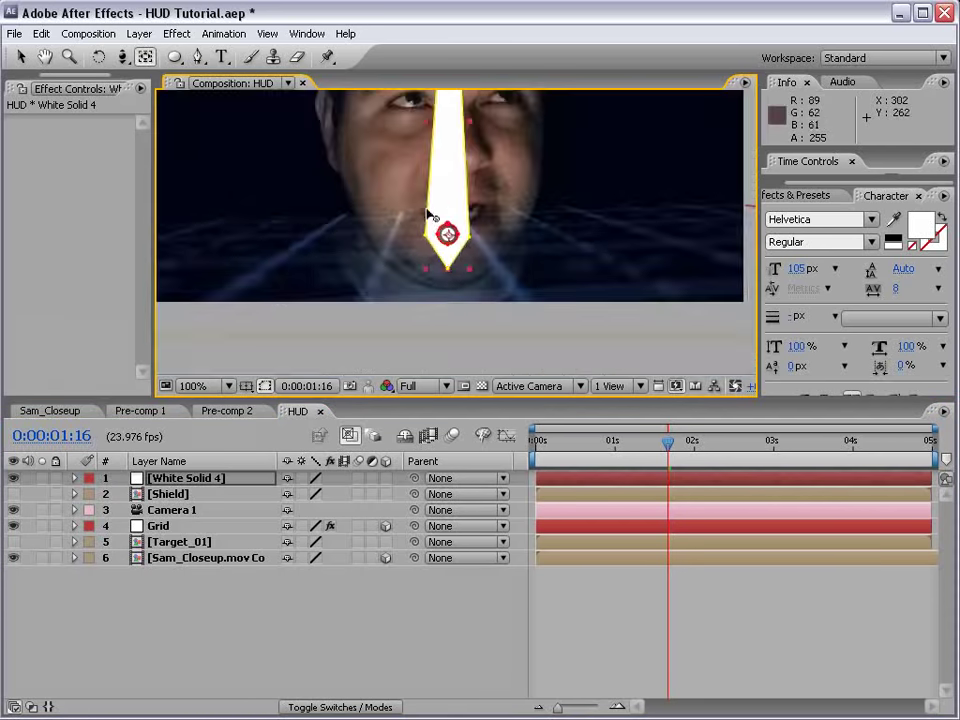
scroll(450, 235, down, 2)
key(v)
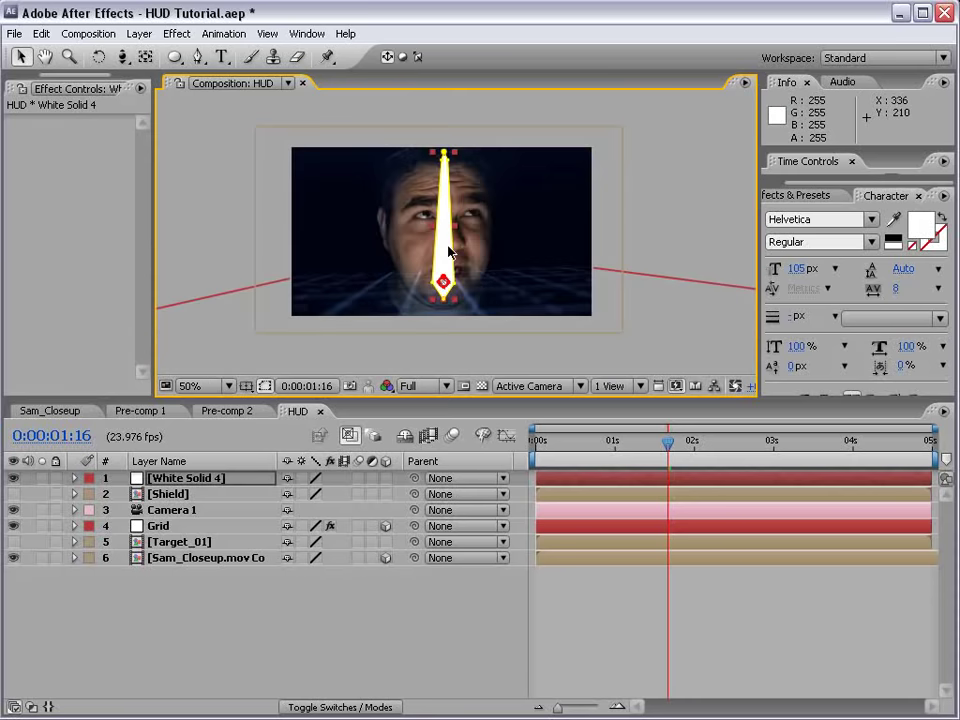
Try rotating the needle counterclockwise about its anchor point with the Rotation tool, and undo the rotation.
key(w)
drag(555, 225, 375, 185)
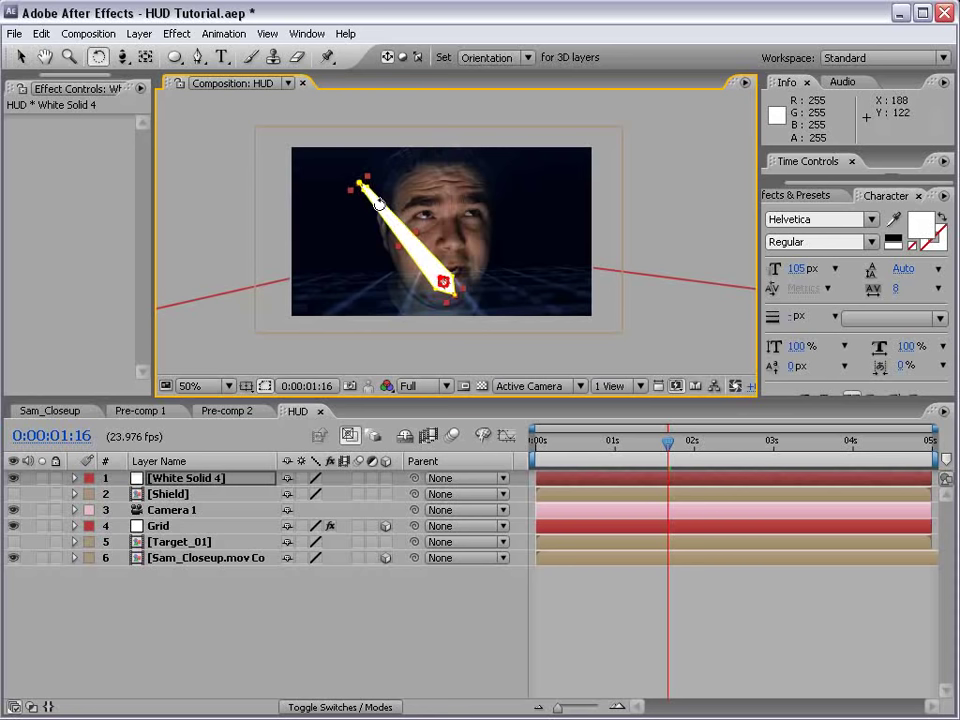
click(647, 634)
key(ctrl+z)
key(ctrl+z)
click(604, 588)
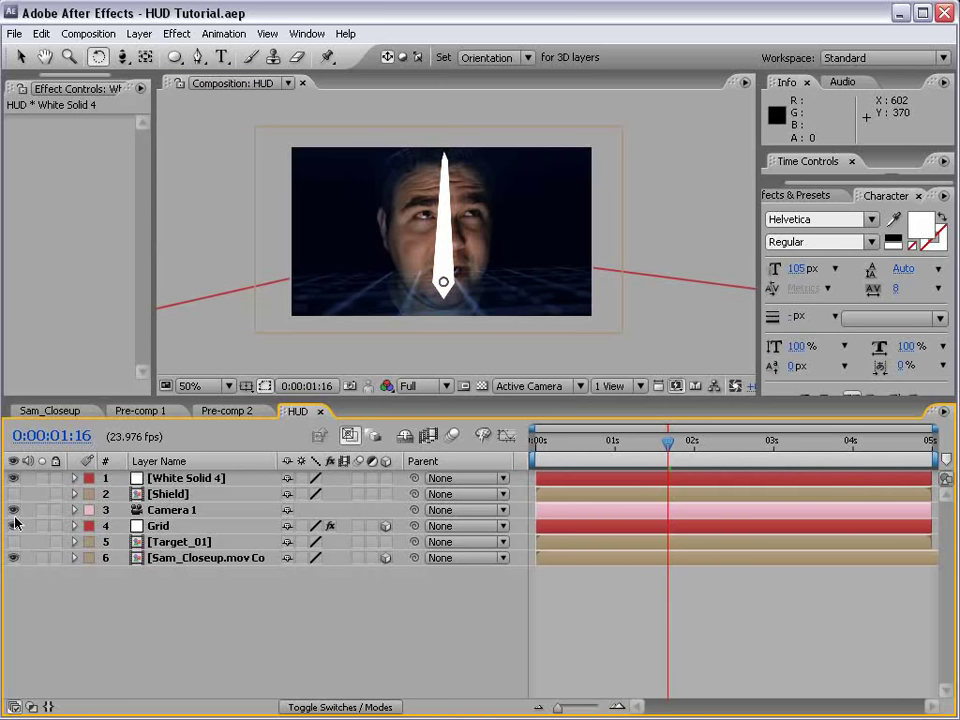
Hide the Camera 1, Grid and Sam_Closeup layers and enlarge the composition view.
drag(14, 512, 14, 558)
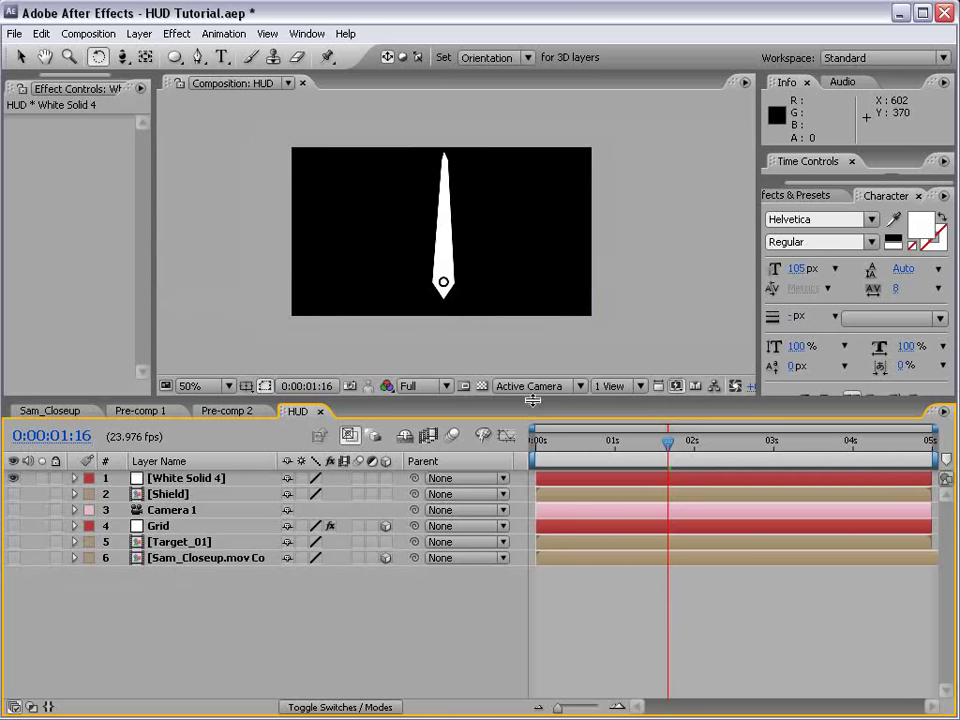
drag(532, 400, 530, 558)
Nudge Mask 1's right vertex just below the needle's tip slightly inward and save the project.
scroll(500, 320, up, 2)
key(v)
click(440, 310)
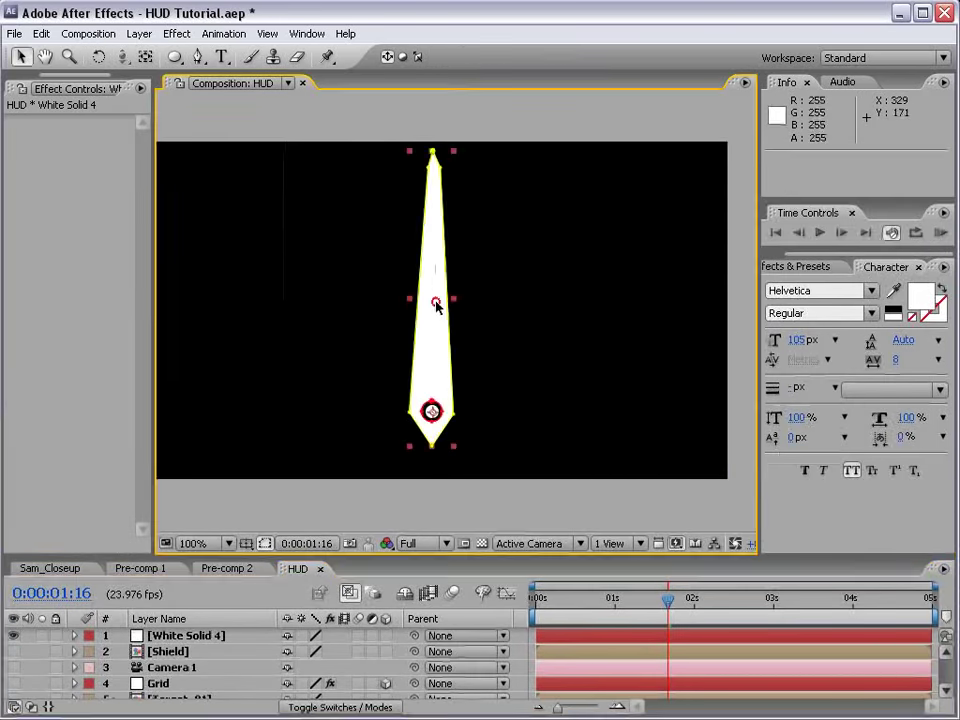
drag(437, 172, 438, 168)
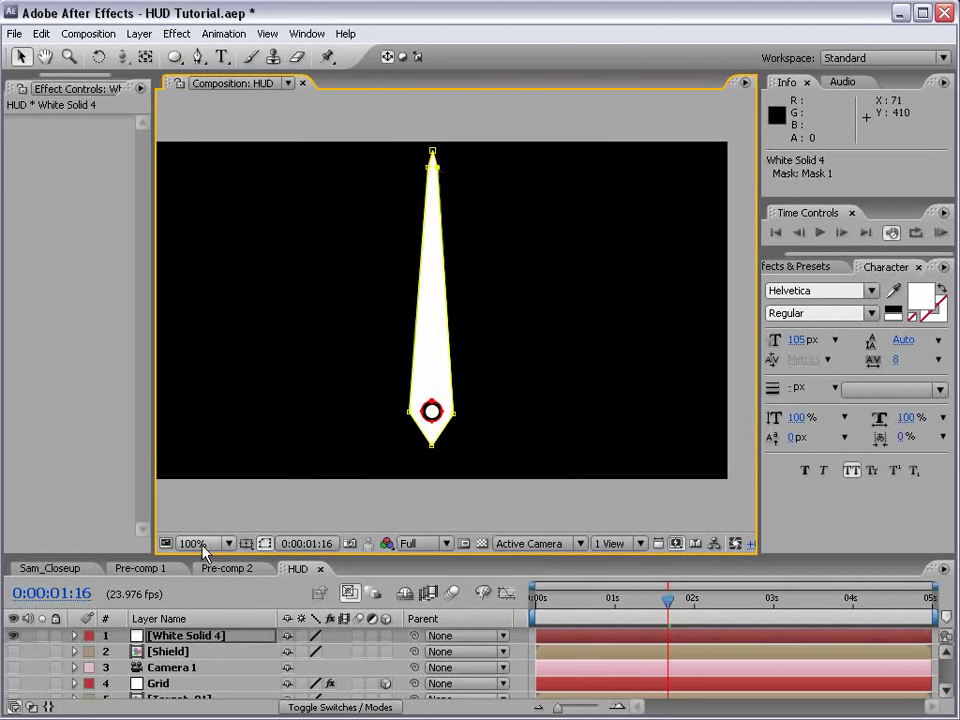
drag(200, 556, 200, 484)
click(348, 683)
key(ctrl+s)
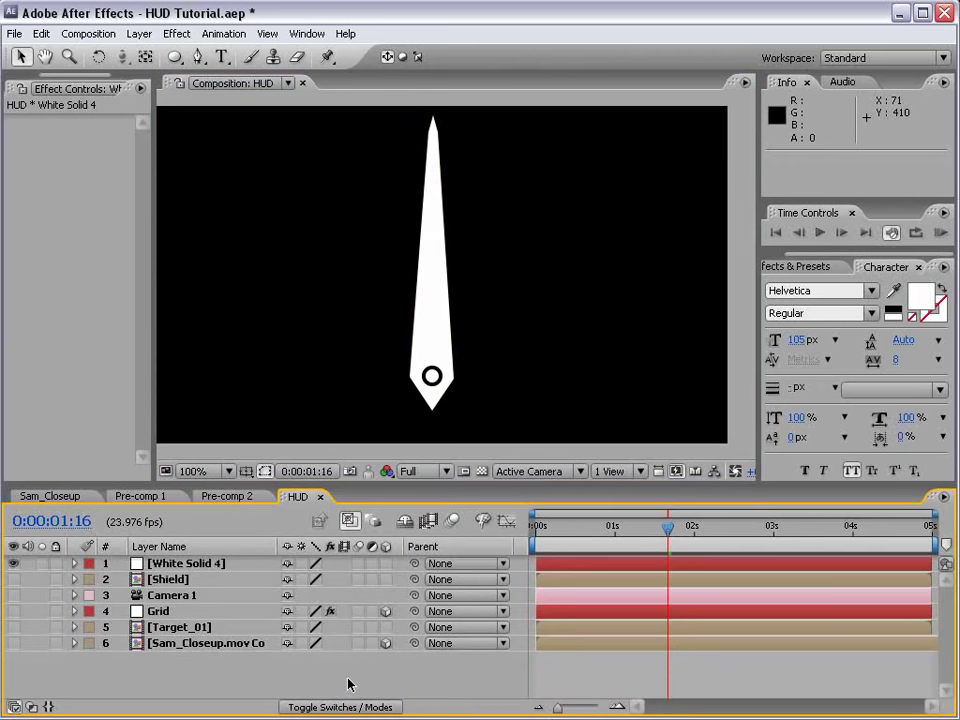
Make White Solid 4 a 3D layer with its rotation properties shown, and test its Z Rotation.
click(190, 569)
key(r)
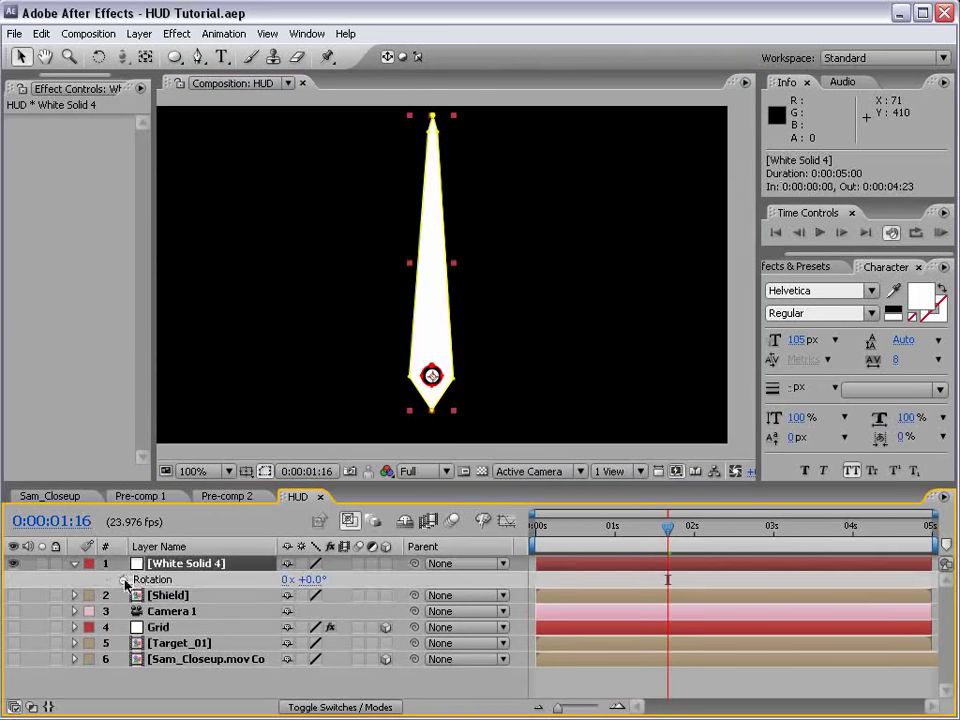
click(387, 565)
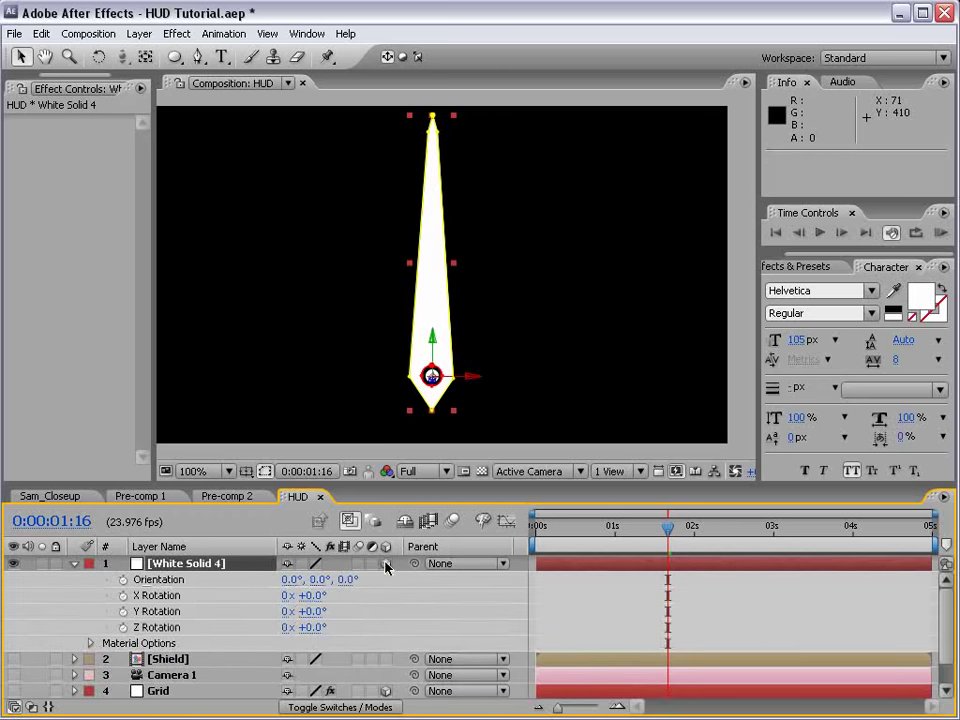
drag(312, 627, 285, 628)
key(ctrl+z)
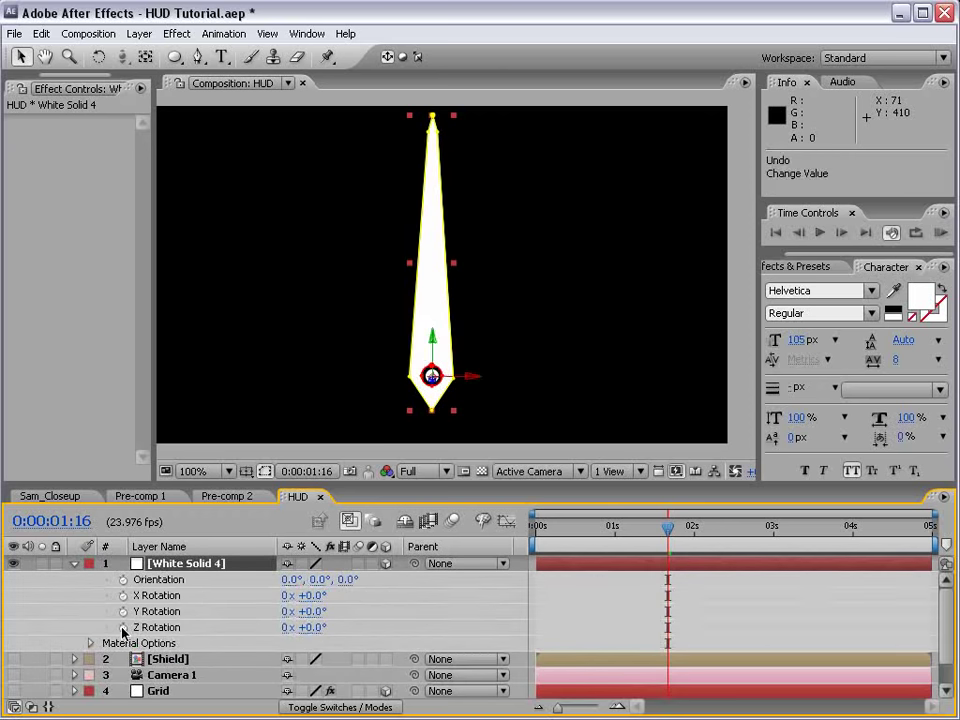
Add the expression wiggle(1,50) to White Solid 4's Z Rotation.
alt+click(123, 627)
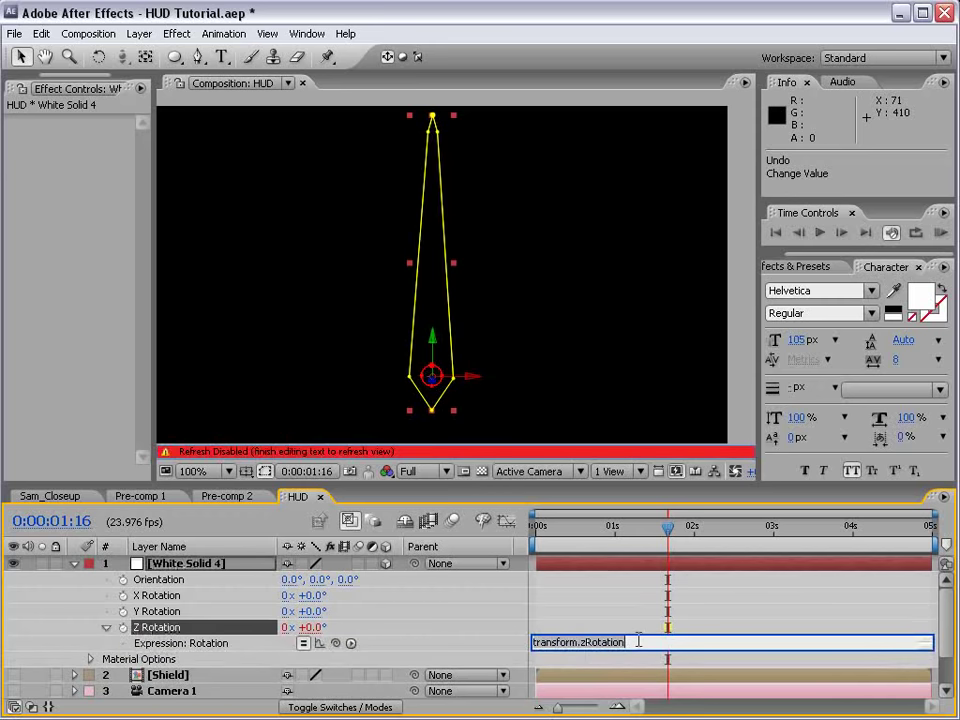
text(wiggle)
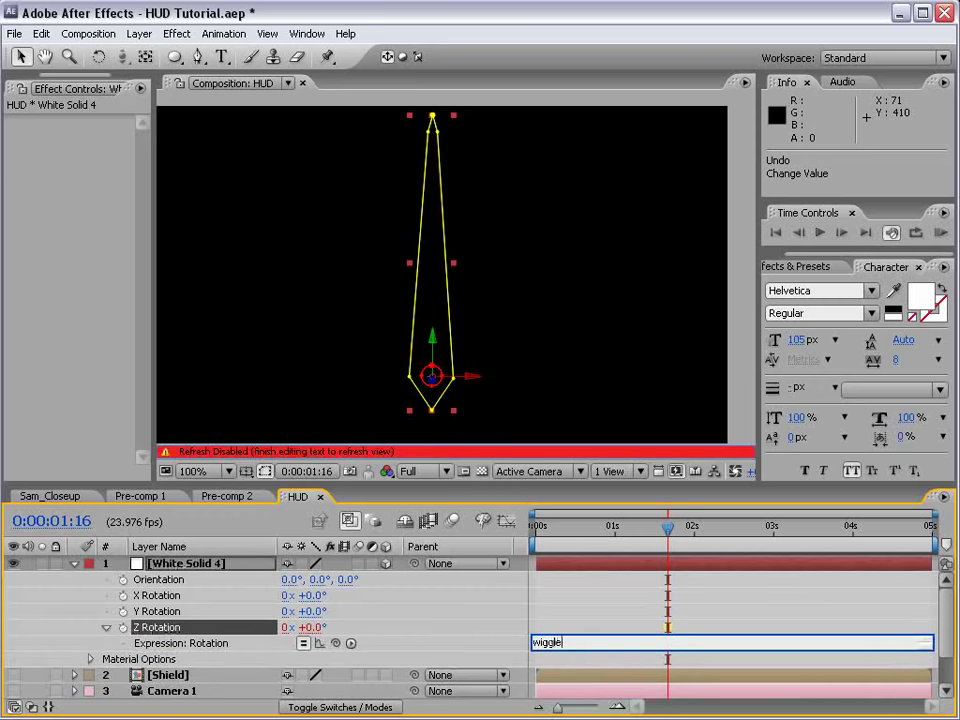
text((1,50))
click(666, 610)
Scrub through the first second or so of the timeline to preview the needle's wiggle motion.
click(567, 537)
drag(567, 537, 619, 579)
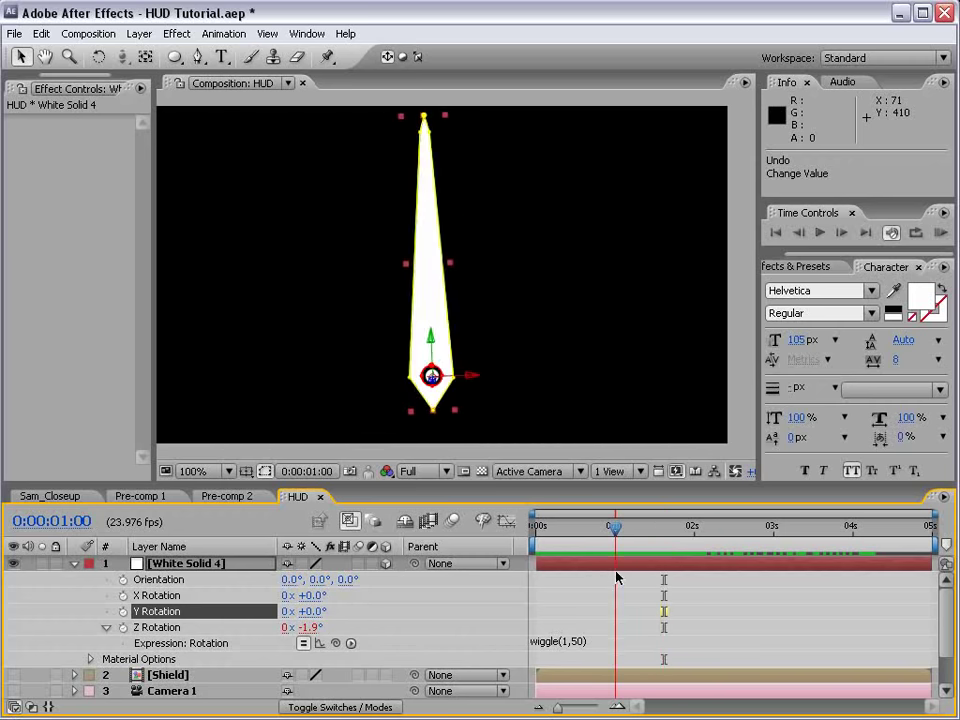
click(634, 596)
drag(573, 544, 621, 546)
Create a text layer reading 50 beside the needle's tip.
click(222, 58)
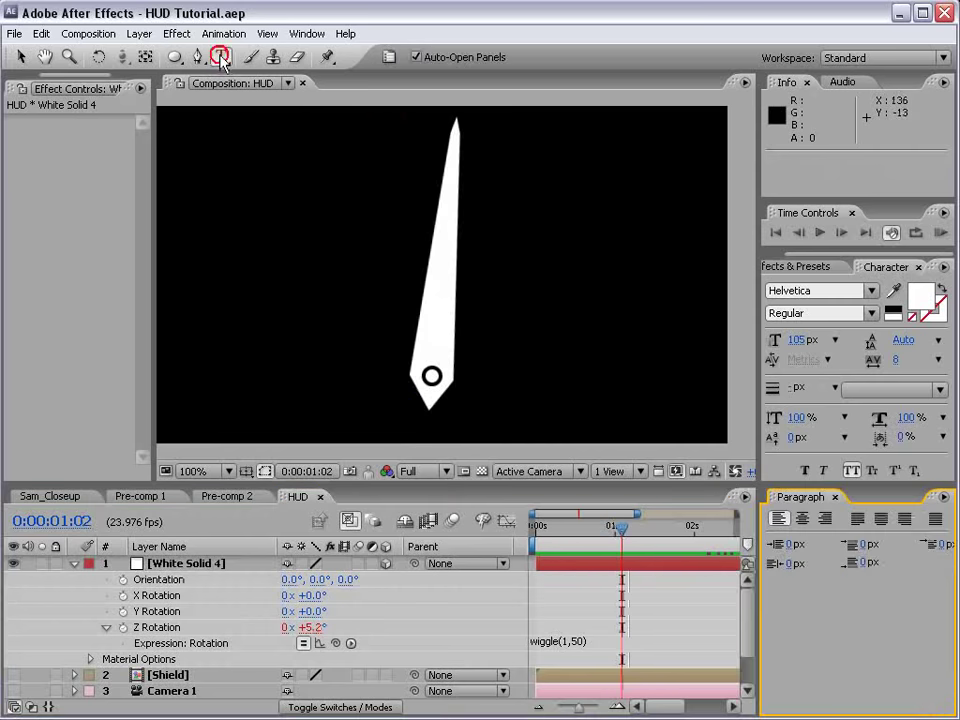
click(527, 220)
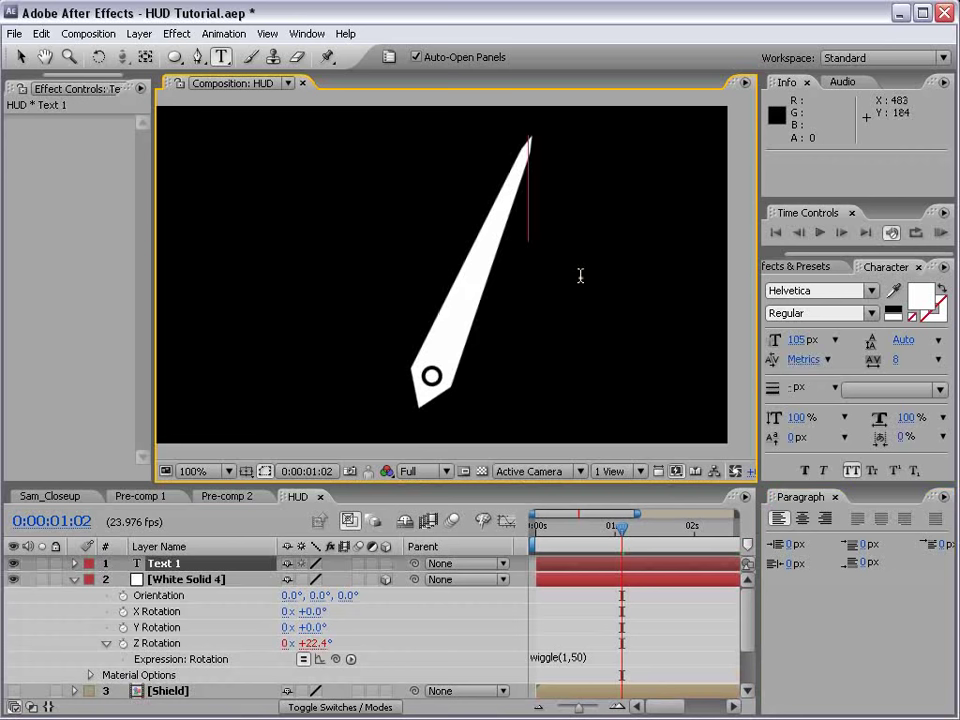
text(50)
click(20, 57)
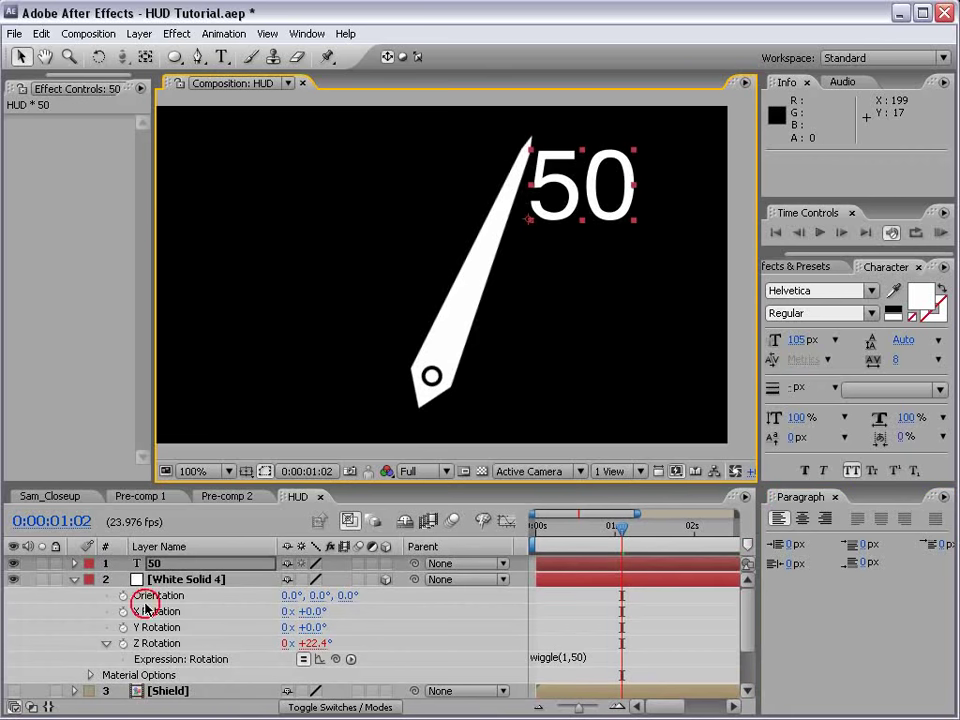
Link the 50 text layer's Source Text to White Solid 4's Z Rotation through an expression.
drag(201, 484, 182, 412)
click(210, 509)
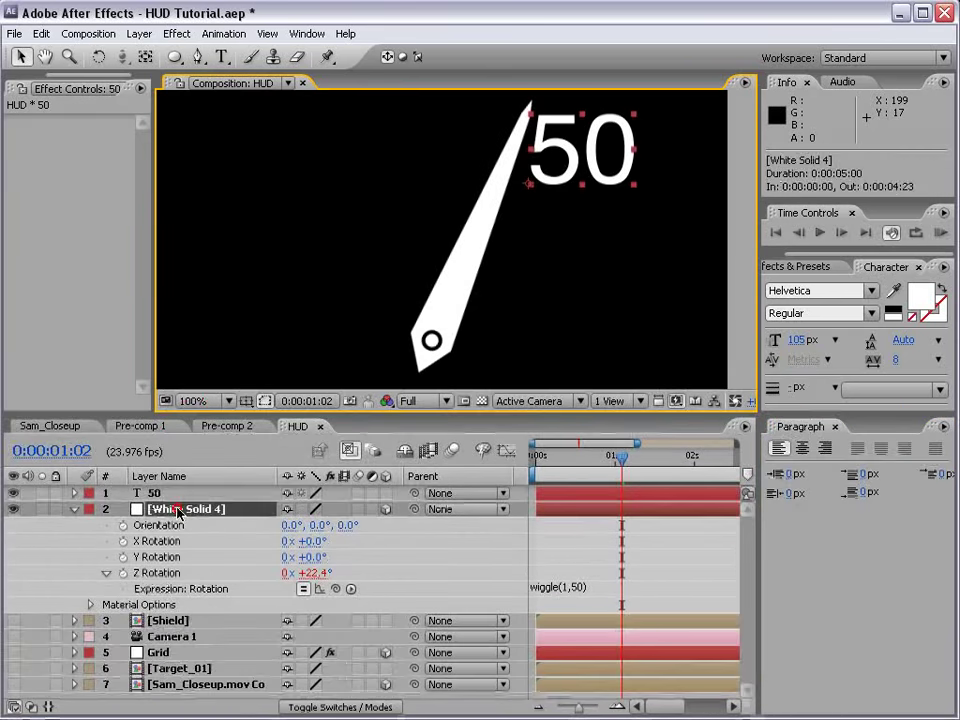
click(156, 494)
click(74, 493)
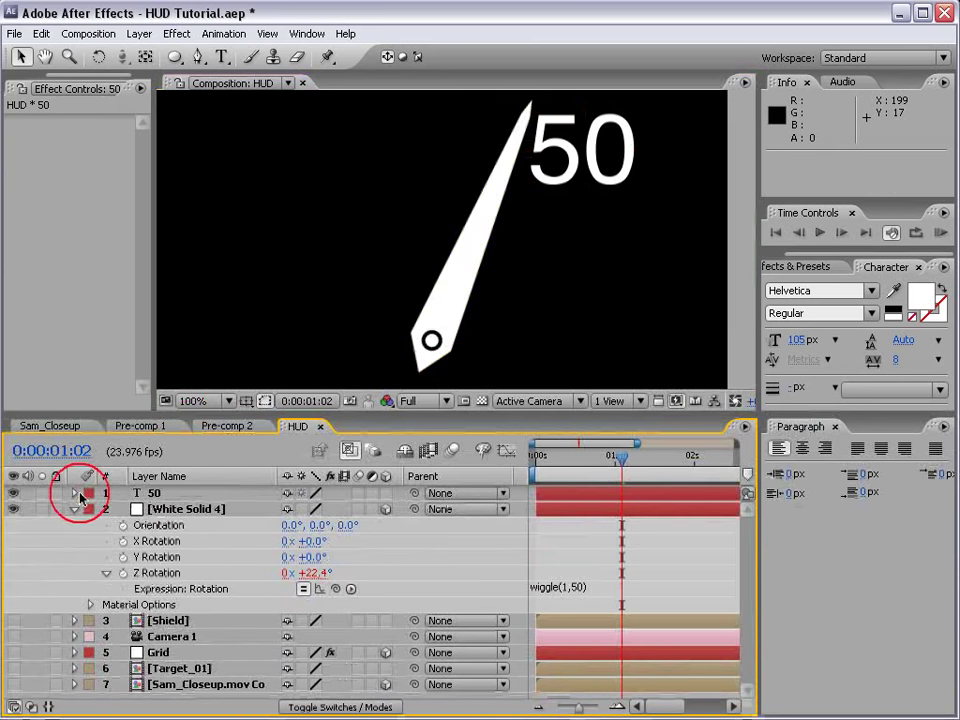
click(90, 509)
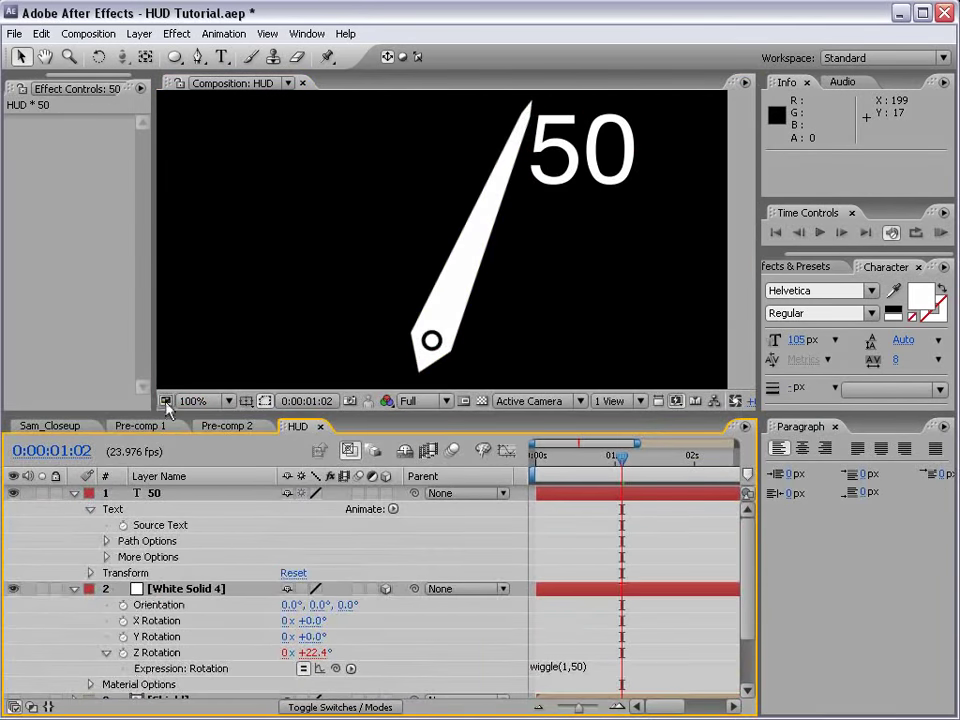
drag(168, 413, 170, 354)
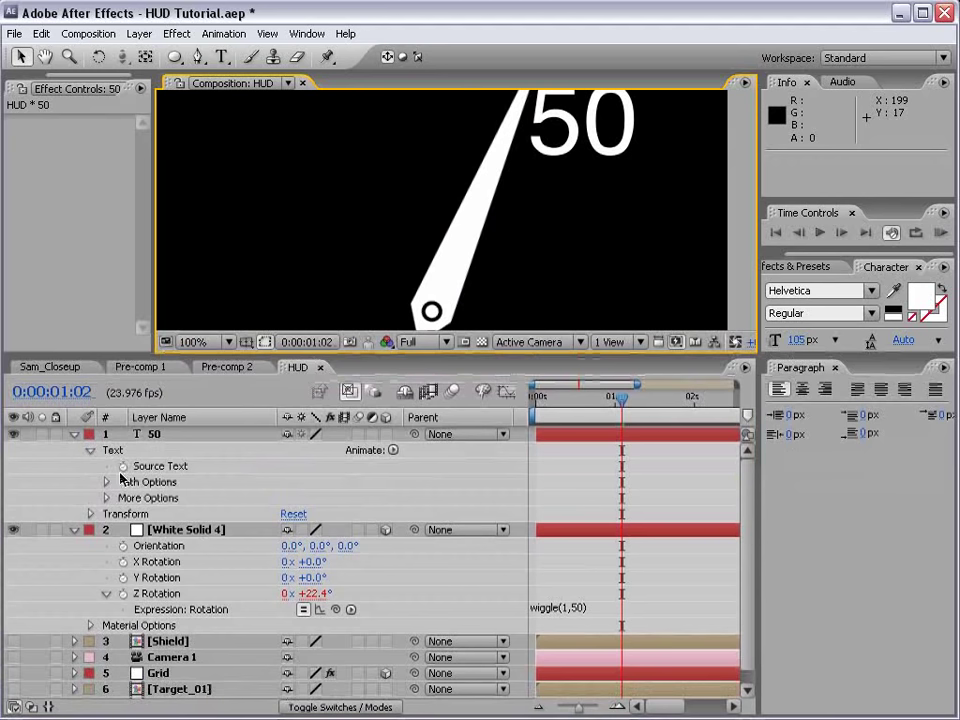
alt+click(123, 466)
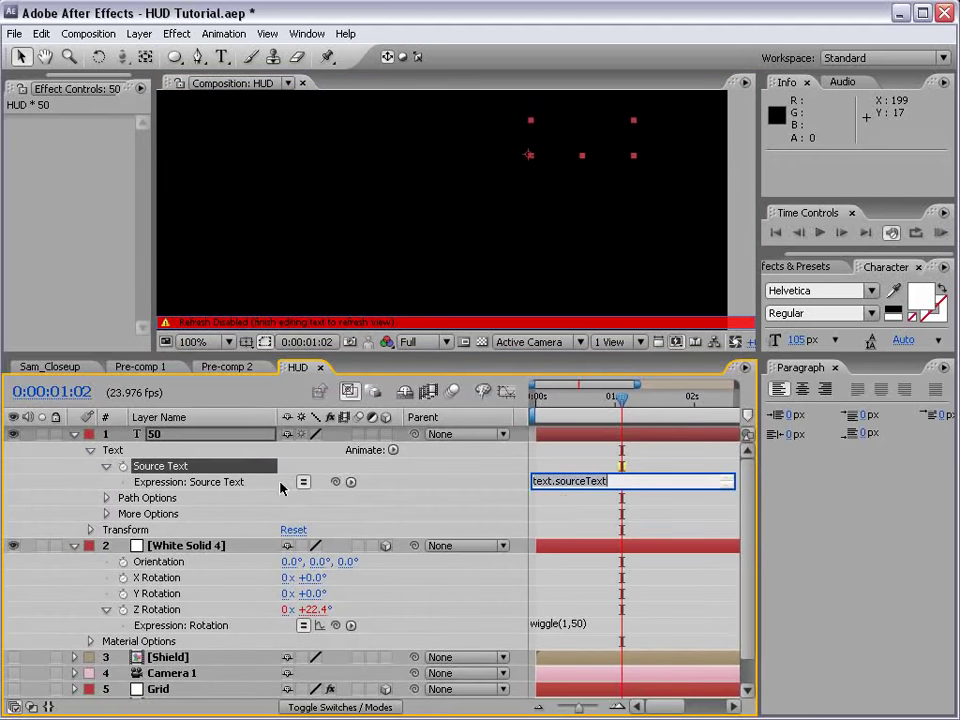
drag(335, 482, 165, 614)
click(519, 380)
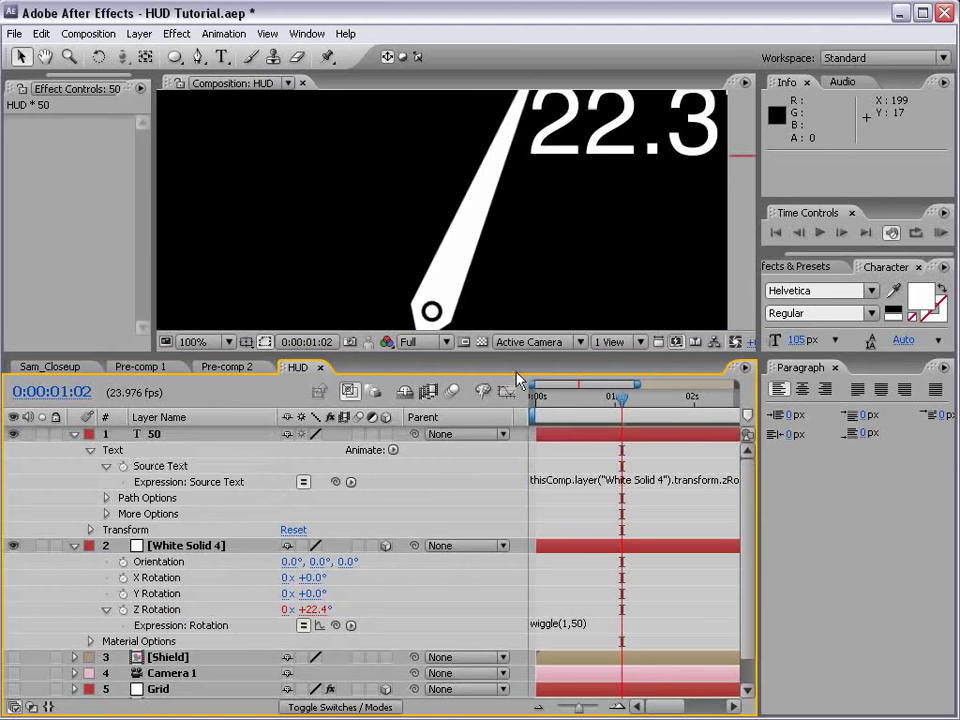
Move the 50 text layer to the upper-left area of the composition, at about position 93, 82.
drag(513, 356, 513, 504)
key(comma)
key(comma)
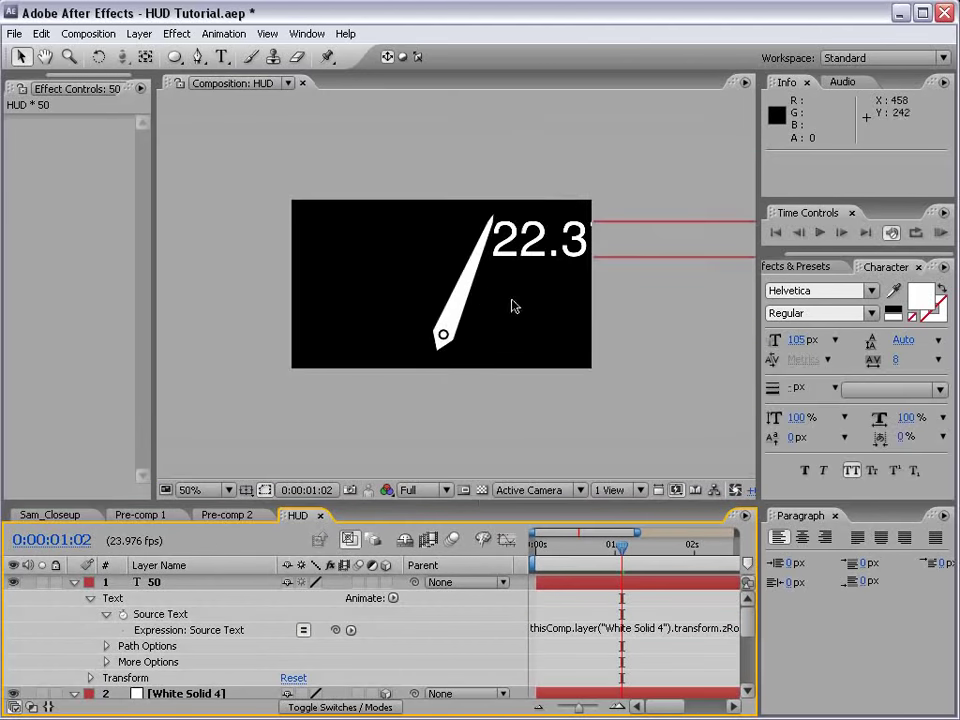
drag(604, 552, 551, 566)
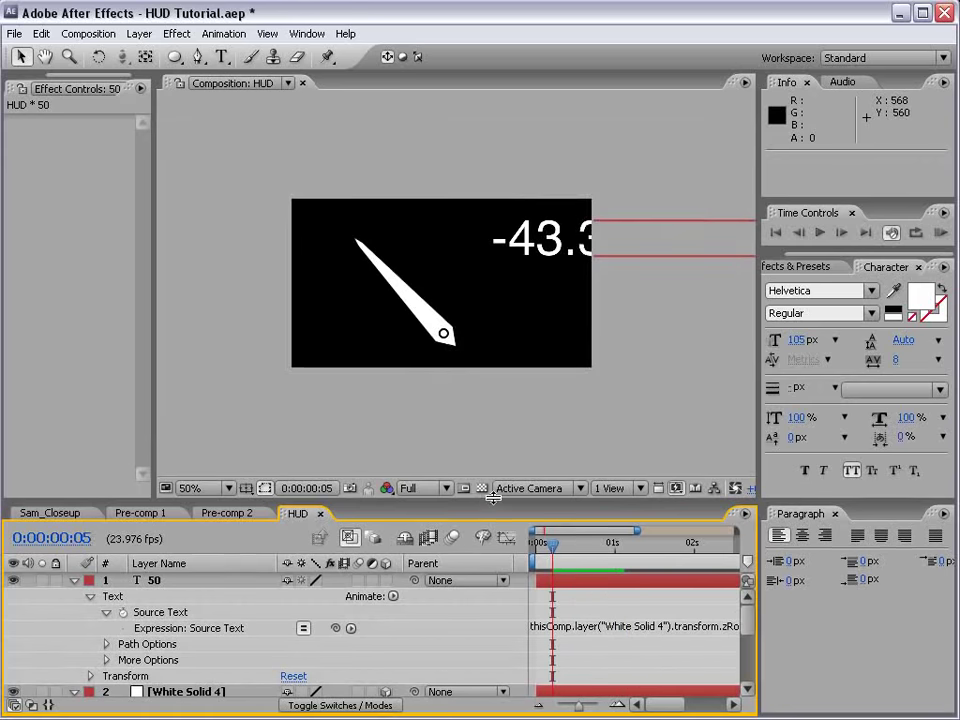
drag(460, 507, 460, 409)
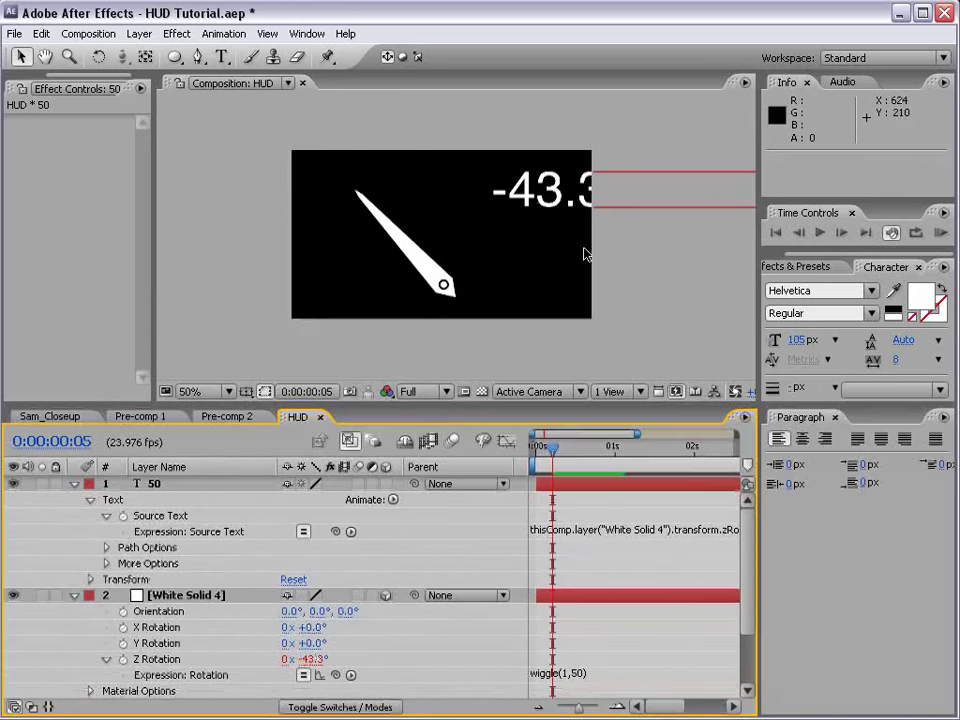
drag(628, 205, 431, 189)
drag(553, 447, 610, 452)
drag(380, 179, 410, 176)
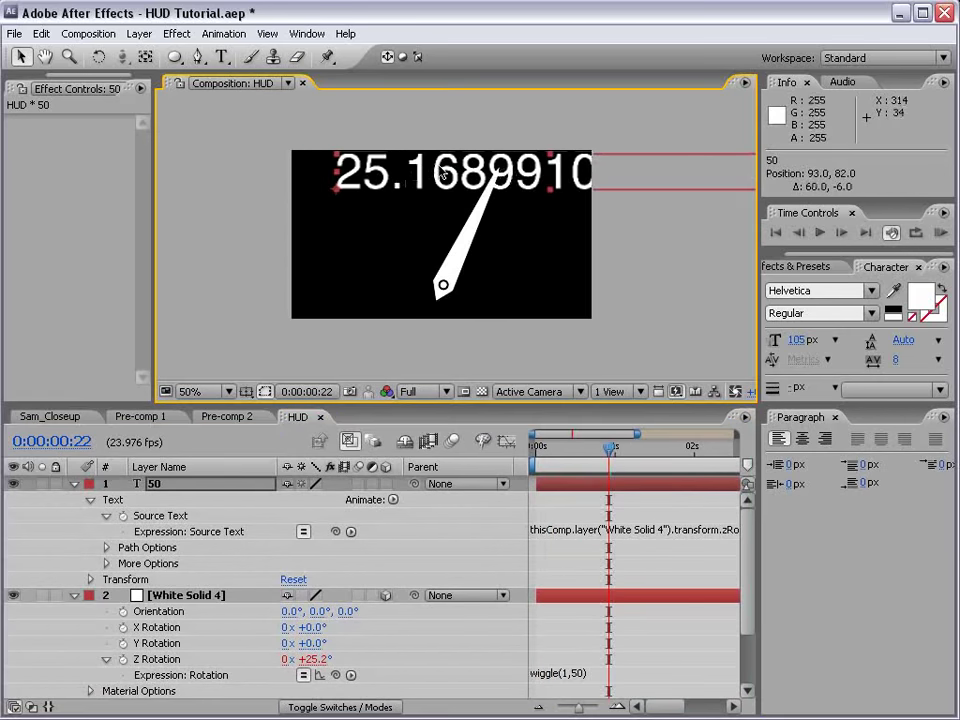
Insert the JavaScript Math function Math.floor(value) above the existing reference in the 50 layer's Source Text expression.
click(393, 500)
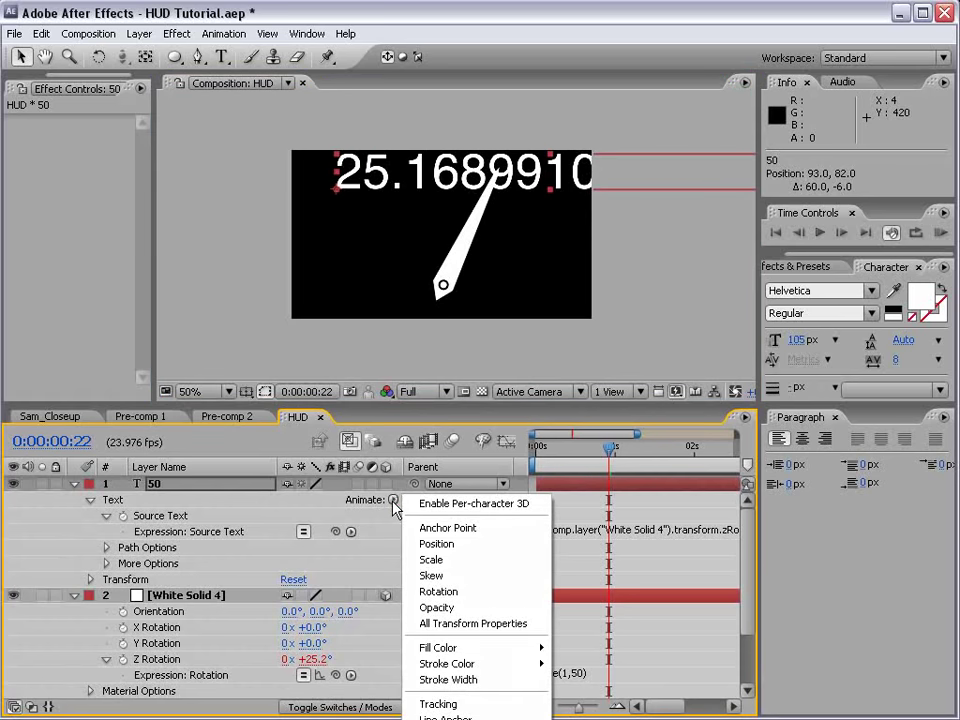
click(598, 531)
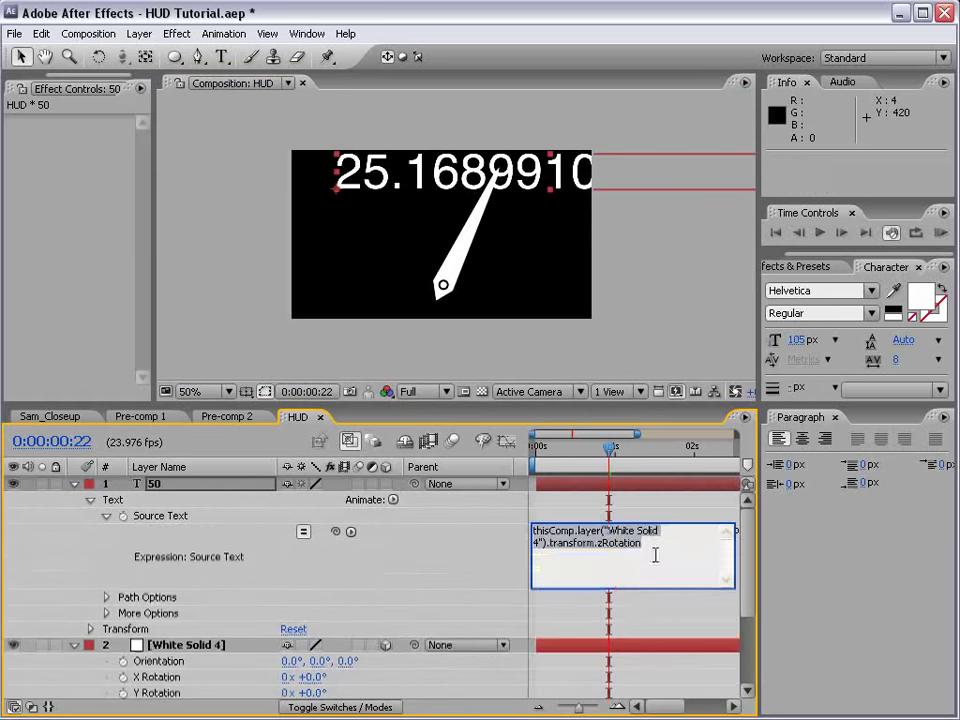
click(660, 547)
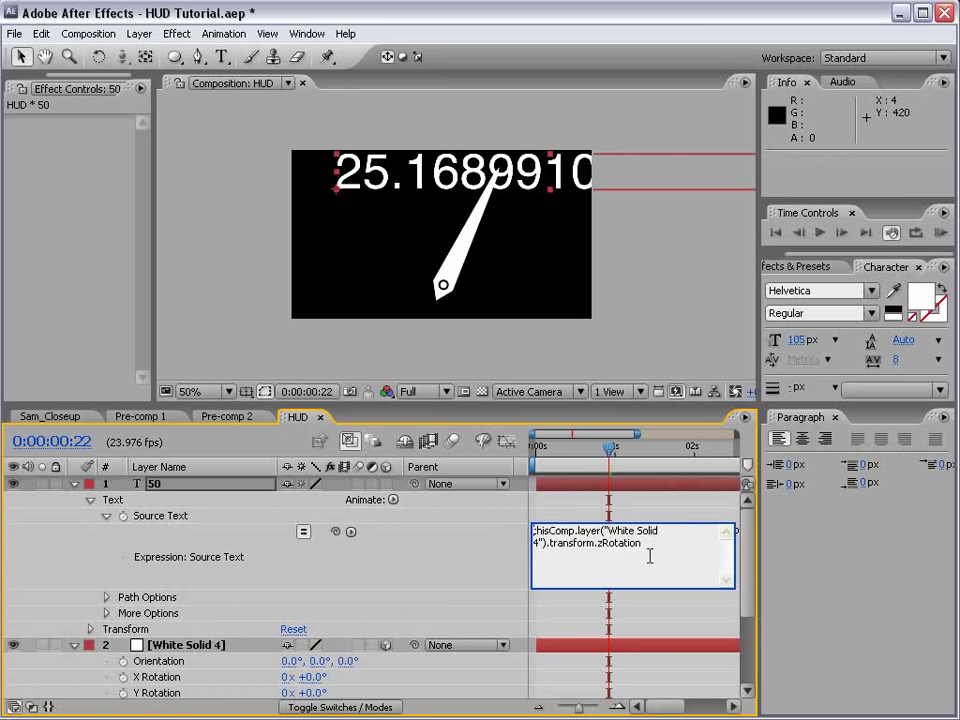
key(Return)
key(Return)
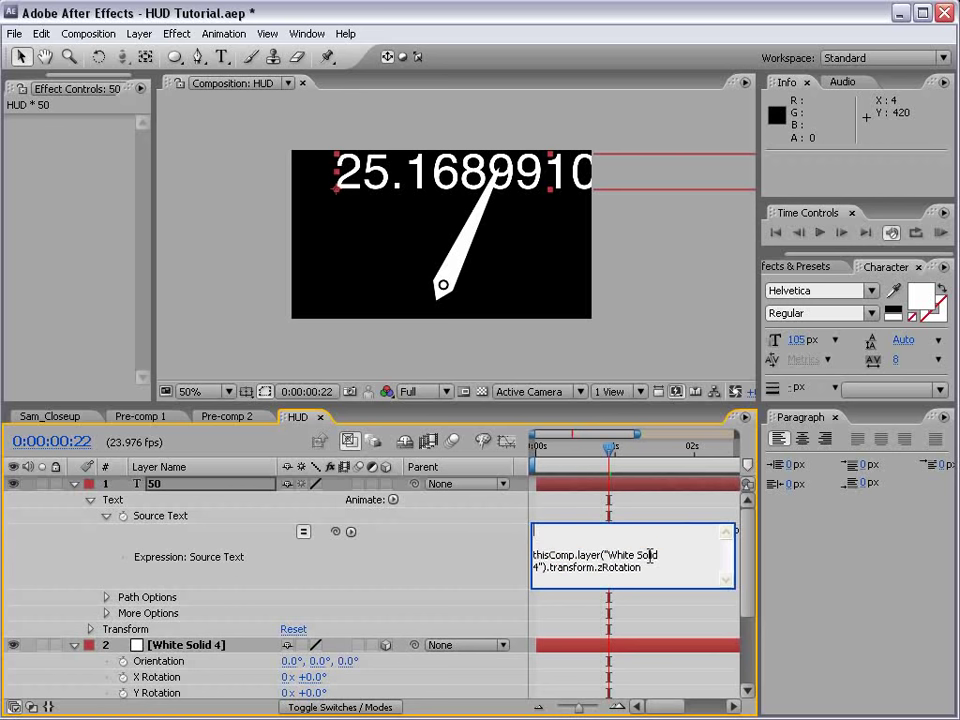
click(339, 540)
click(350, 533)
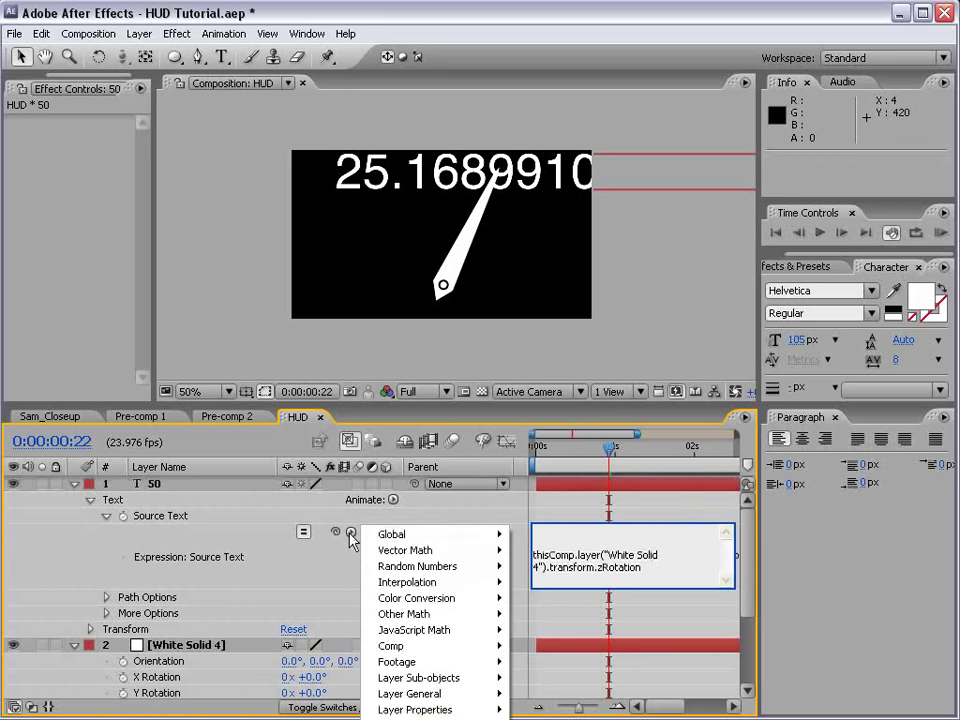
mouse_move(459, 635)
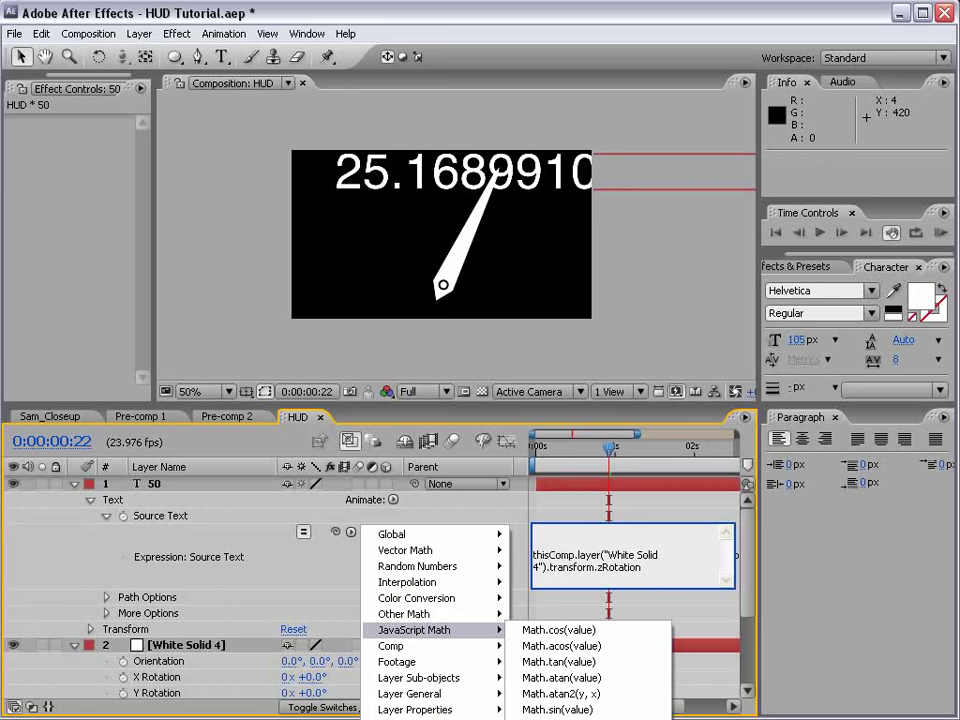
key(Return)
Replace the value placeholder so the Source Text expression reads Math.floor(thisComp.layer("White Solid 4").transform.zRotation), and apply it.
double_click(584, 530)
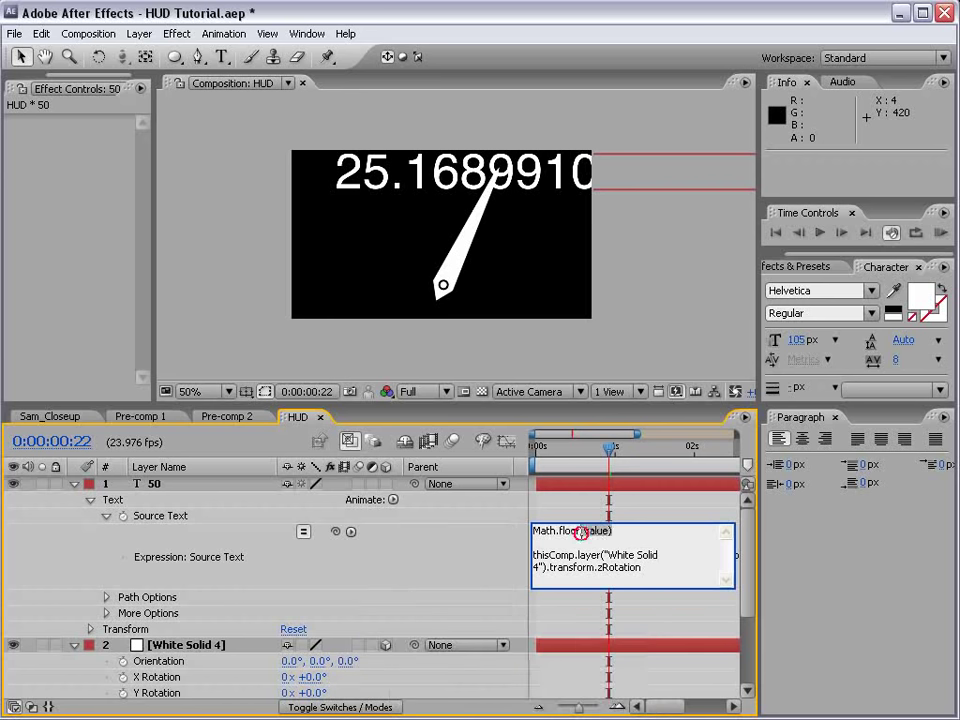
click(598, 535)
drag(607, 531, 584, 533)
click(625, 530)
key(BackSpace)
key(BackSpace)
key(BackSpace)
key(BackSpace)
key(BackSpace)
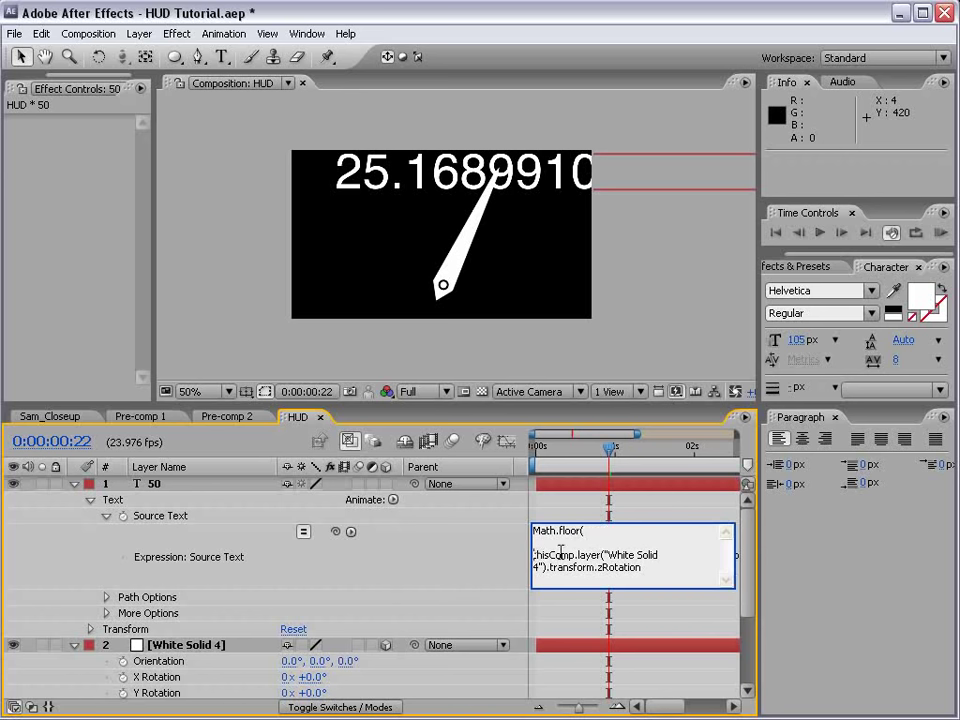
key(BackSpace)
key(BackSpace)
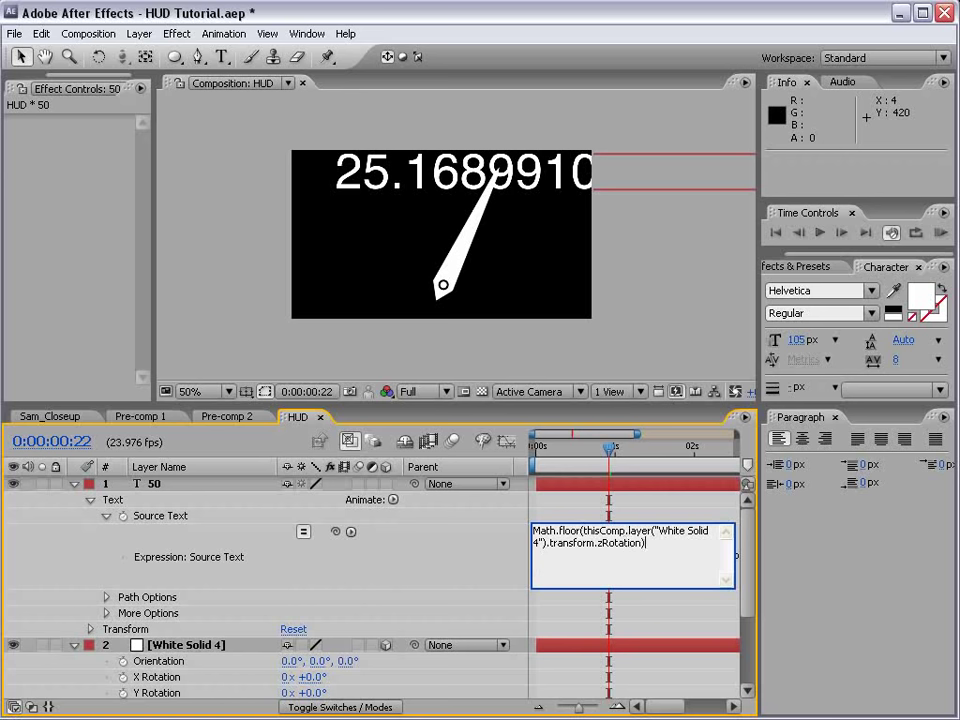
click(567, 600)
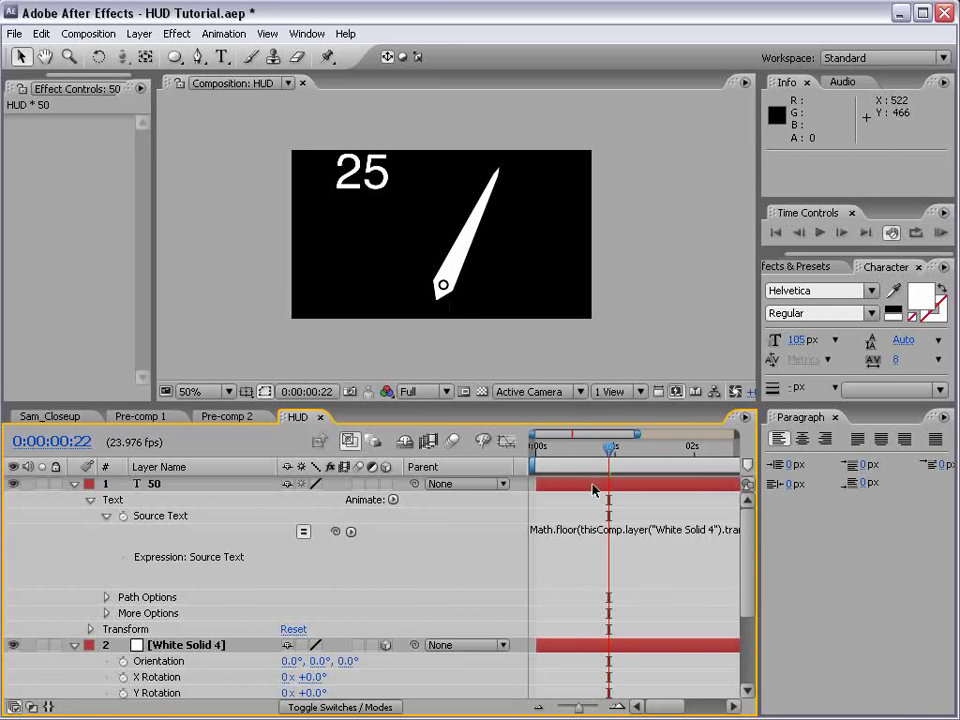
At 0:00:00:16, place the 50 text layer beside the needle's tip at about 401, 82, and parent it to White Solid 4.
mouse_move(581, 450)
mouse_down()
mouse_move(634, 454)
mouse_move(534, 460)
mouse_move(587, 463)
mouse_up()
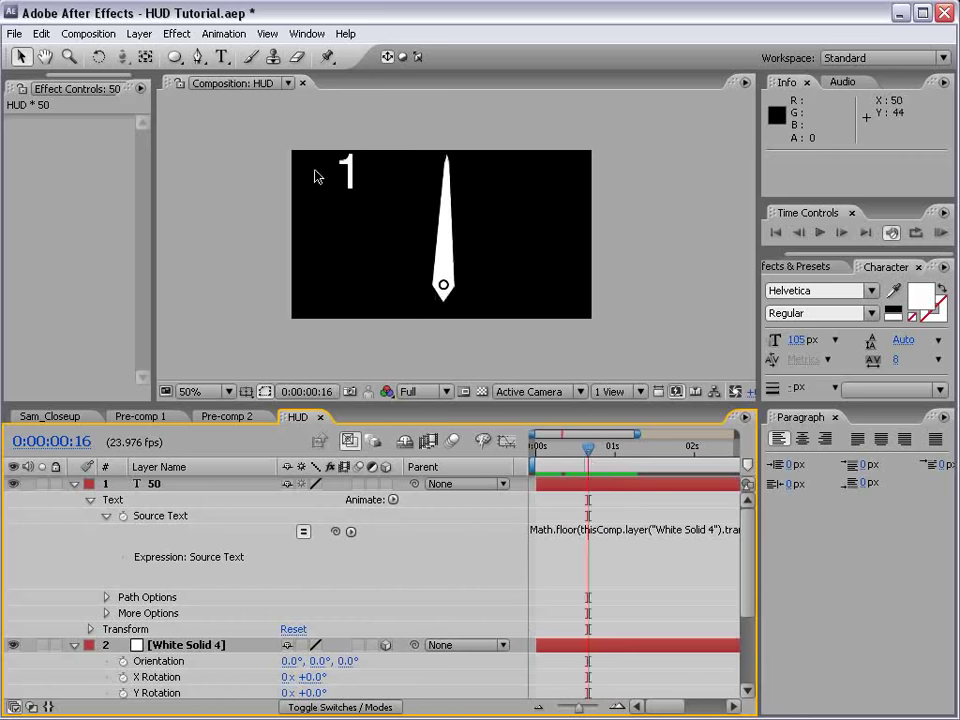
drag(341, 171, 491, 191)
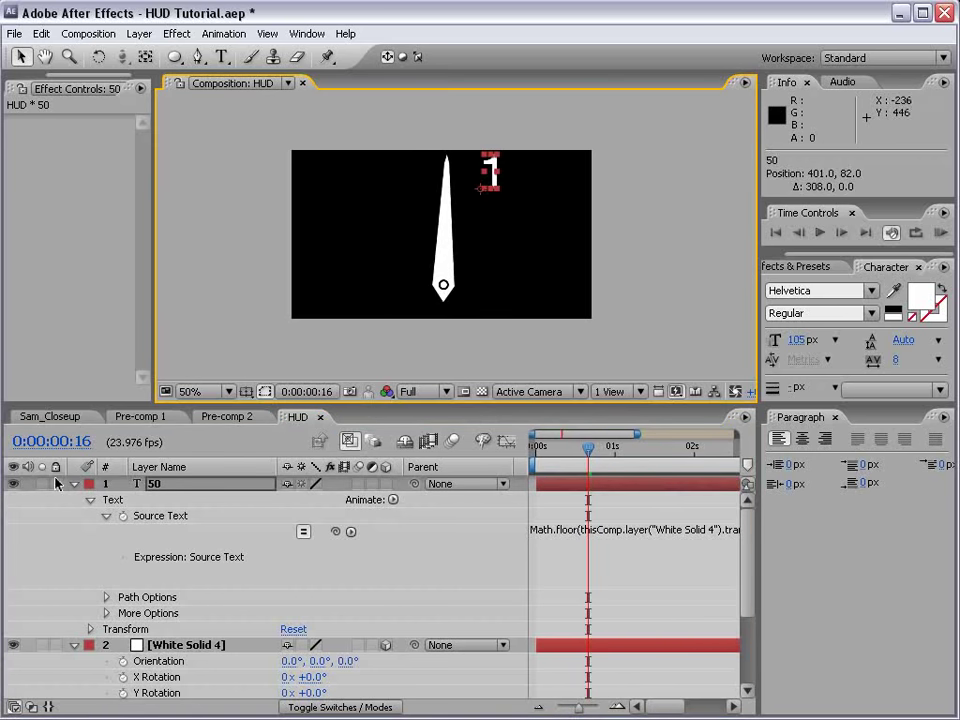
drag(415, 485, 190, 652)
click(615, 596)
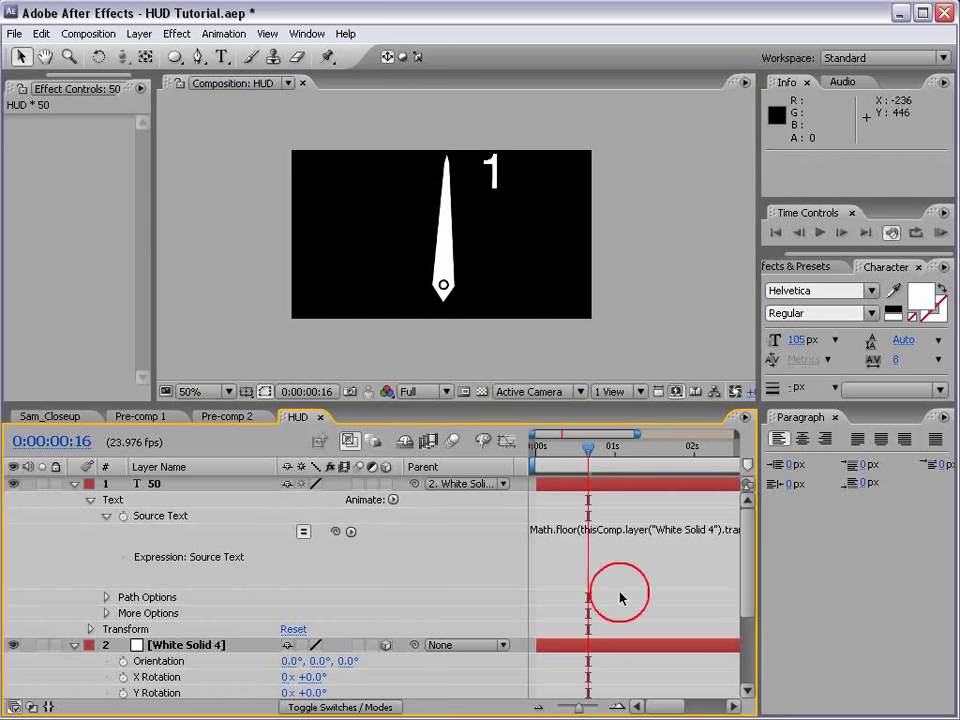
drag(588, 446, 557, 488)
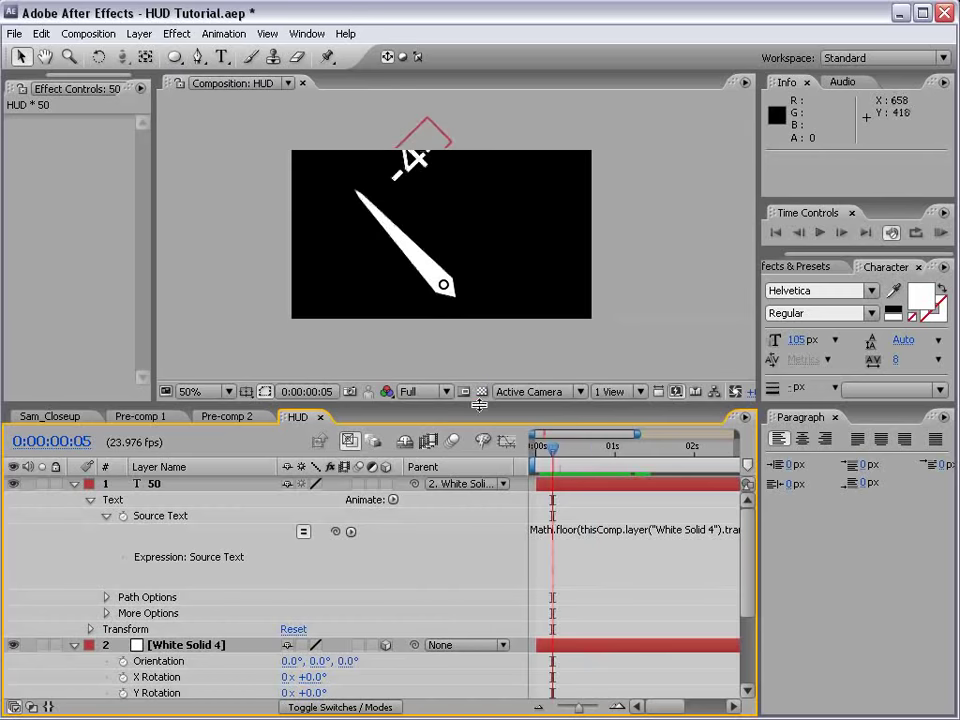
Make the 50 text layer a 3D layer and show its rotation properties.
drag(479, 404, 481, 356)
click(172, 436)
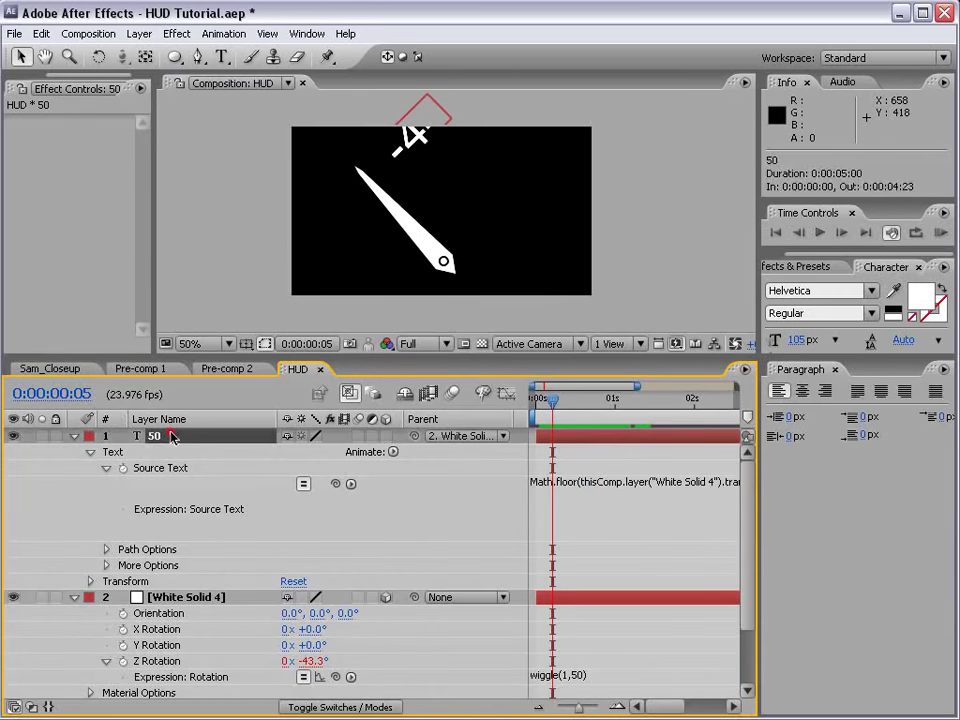
click(386, 437)
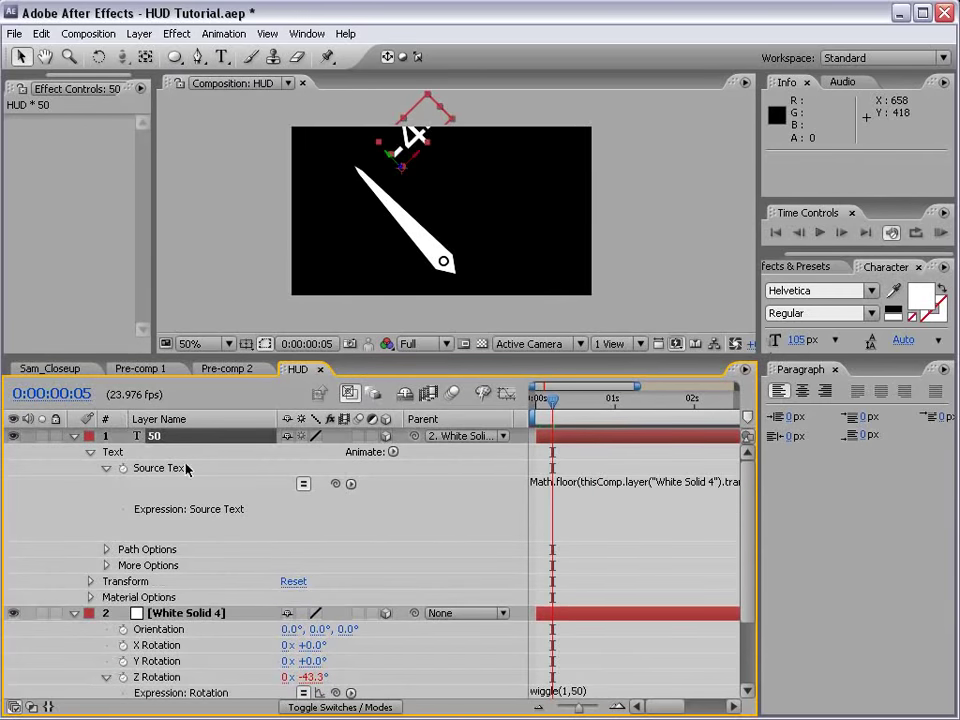
key(r)
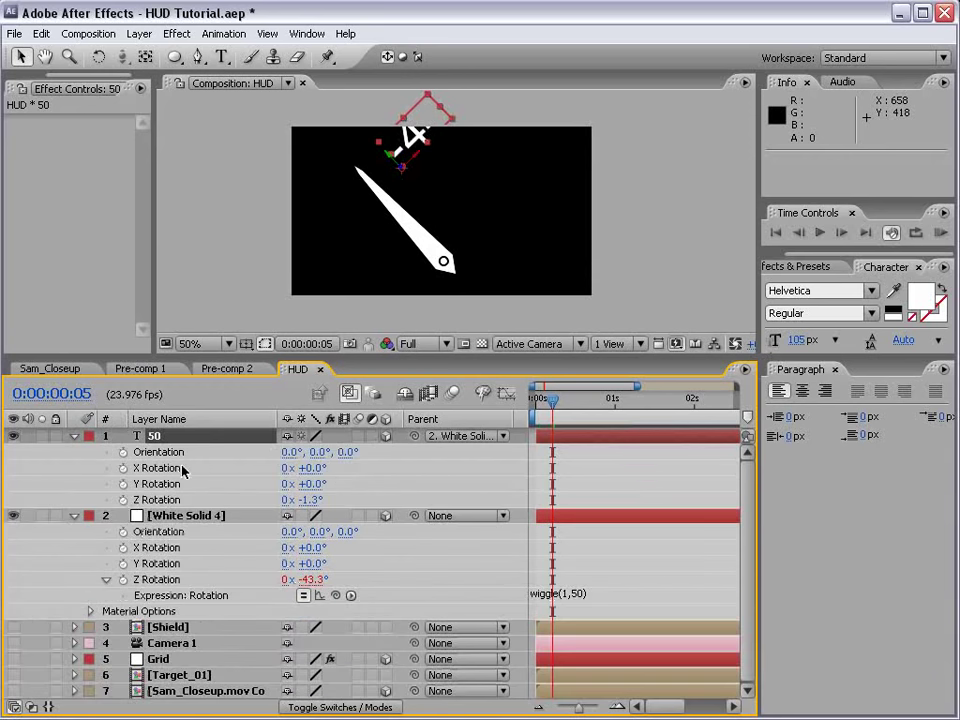
Link the 50 text layer's Z Rotation to White Solid 4's Z Rotation through an expression.
alt+click(123, 500)
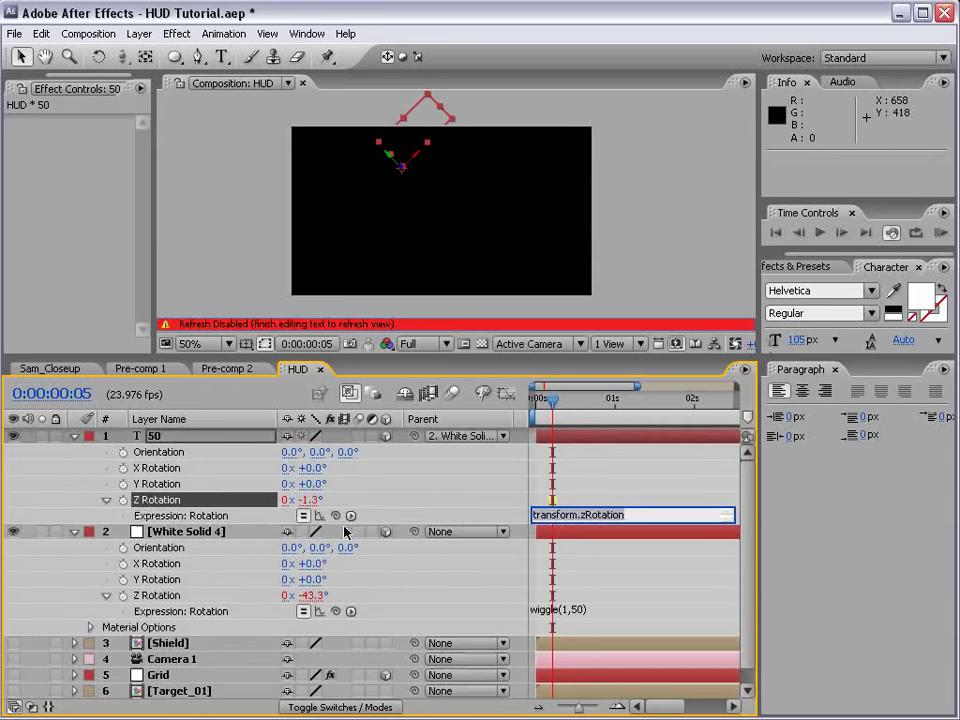
drag(335, 515, 150, 597)
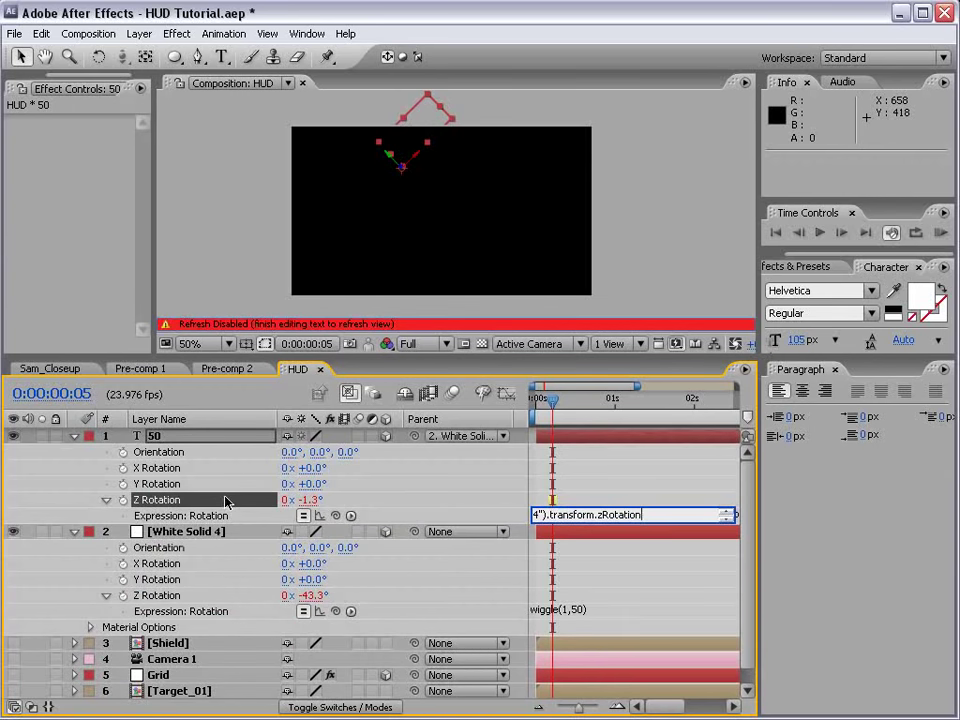
click(652, 524)
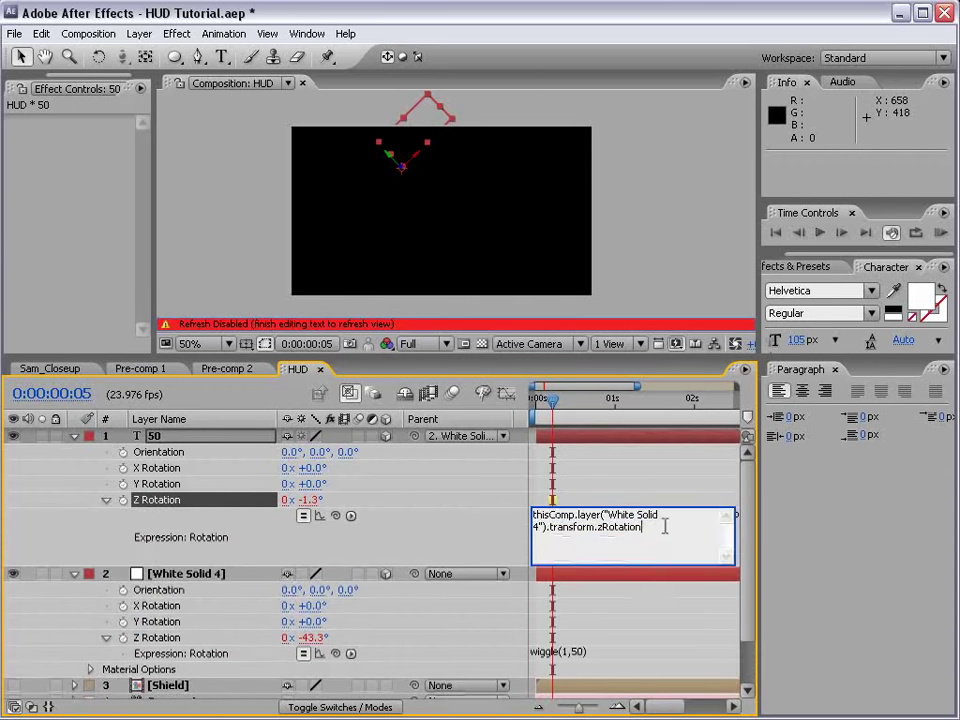
click(640, 498)
drag(552, 400, 598, 428)
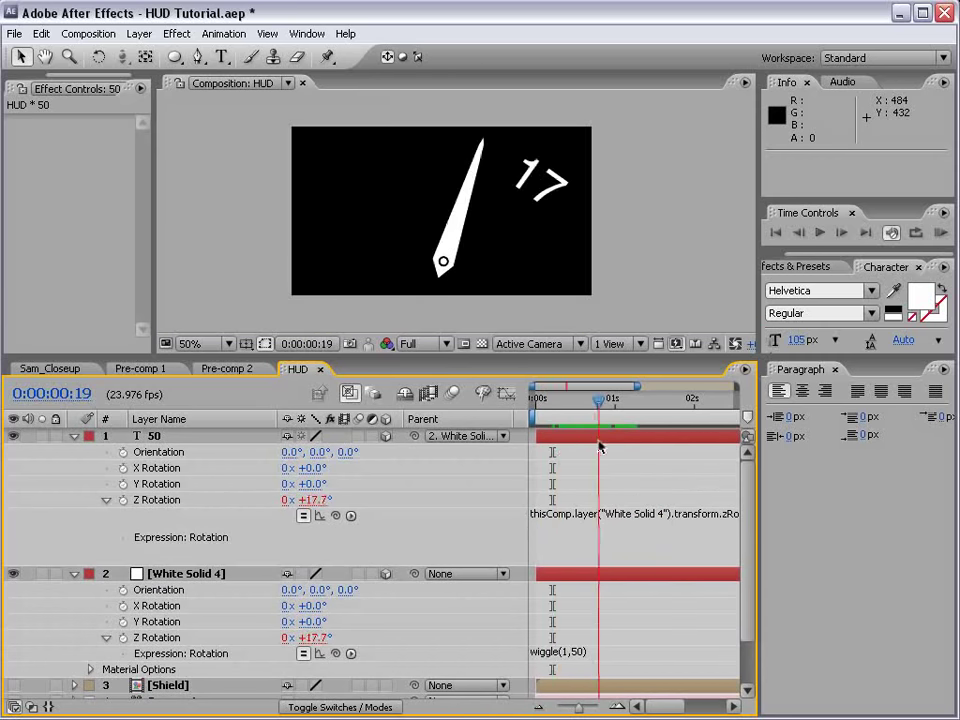
Reverse the sign of the 50 layer's Z Rotation expression with a multiplication so the readout counter-rotates against the needle.
click(592, 530)
click(648, 526)
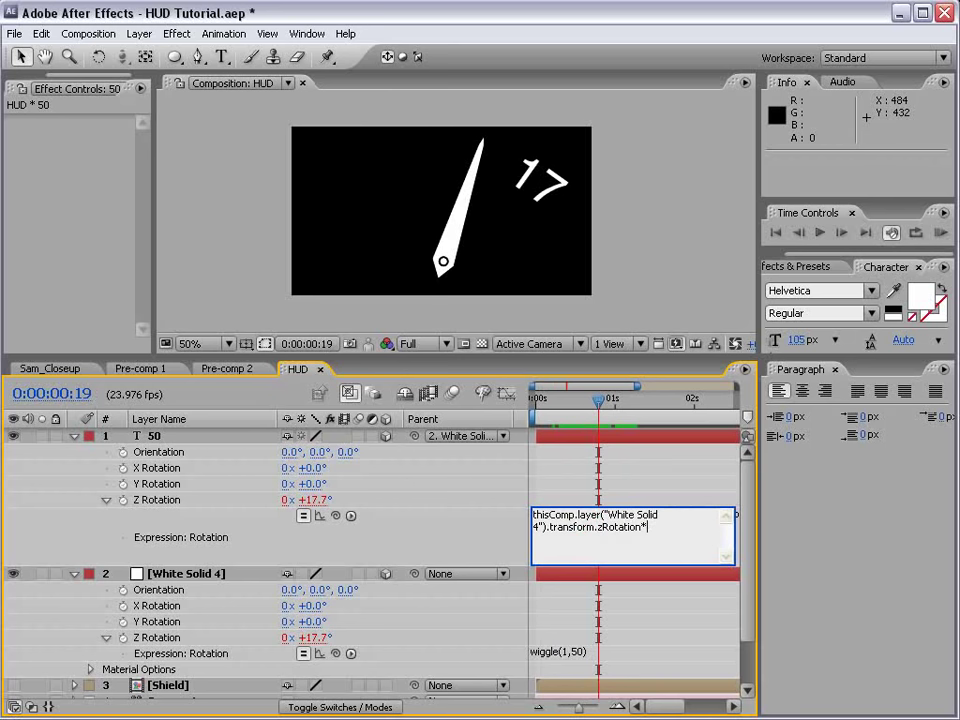
click(680, 498)
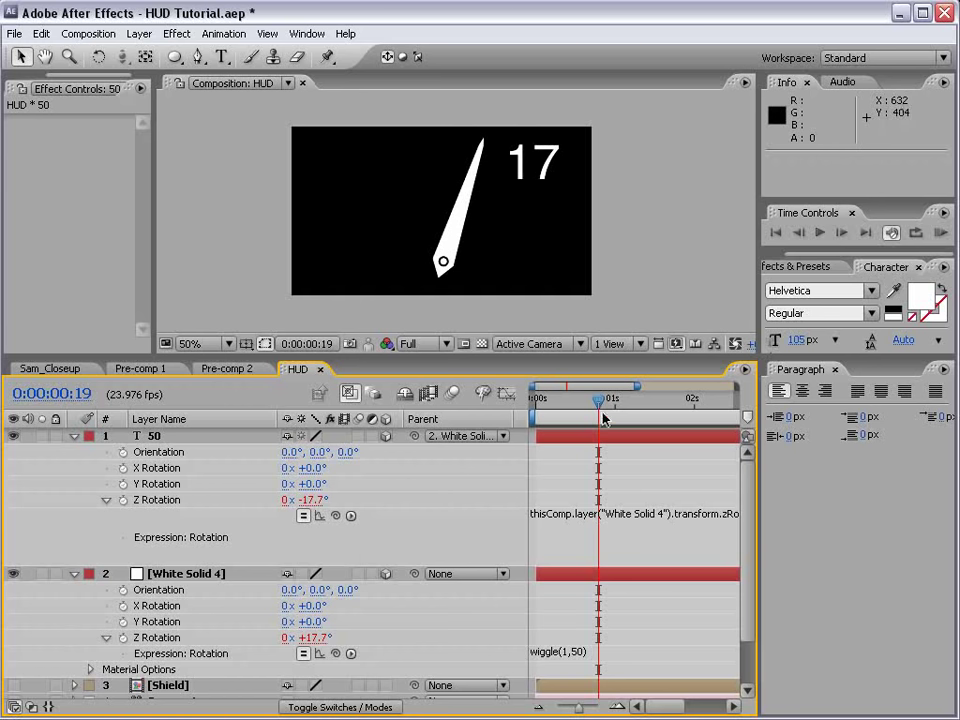
At 0:00:00:05, move the 50 text layer to about 239.9, 95 near the needle's tip, and collapse both gauge layers' properties.
drag(598, 400, 551, 412)
click(450, 165)
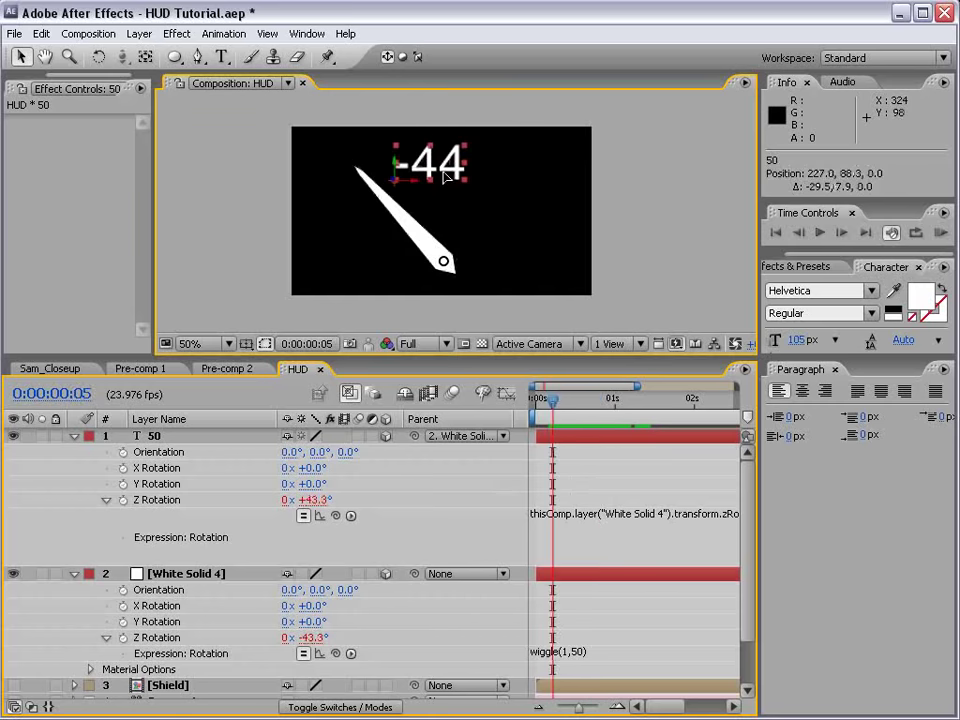
click(74, 436)
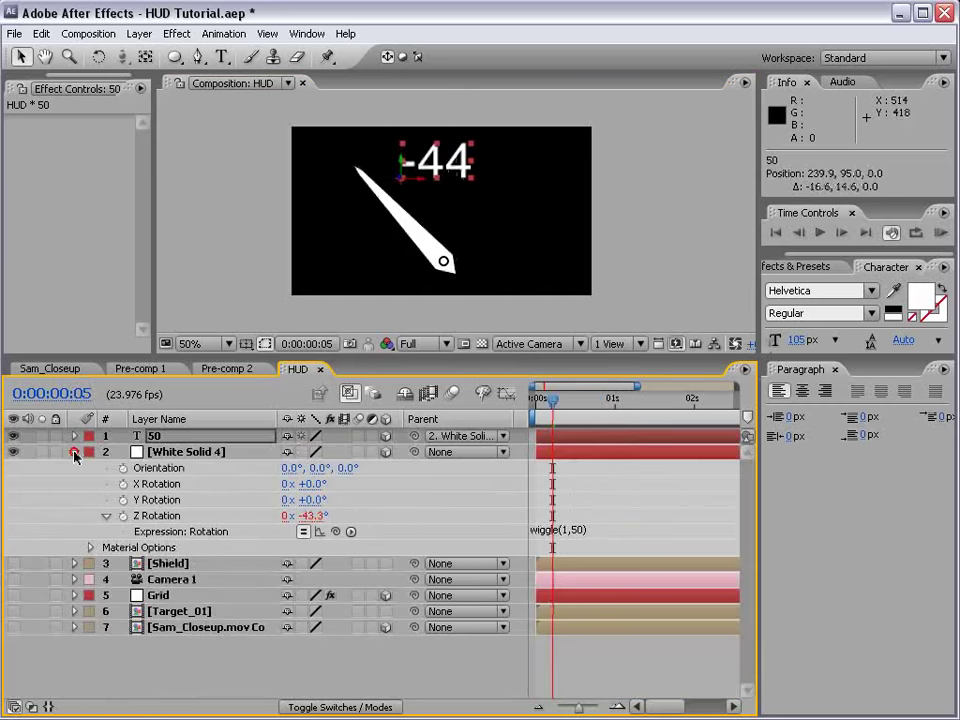
click(74, 452)
click(639, 639)
Save the project and scrub through the first second to preview the needle and its readout.
drag(562, 401, 542, 425)
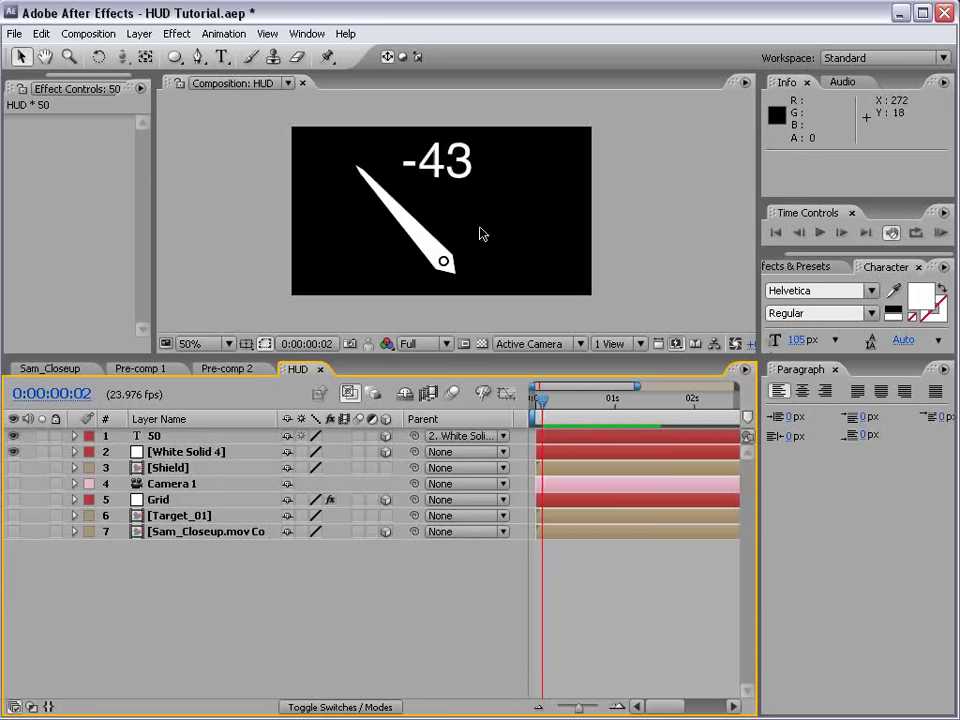
key(ctrl+s)
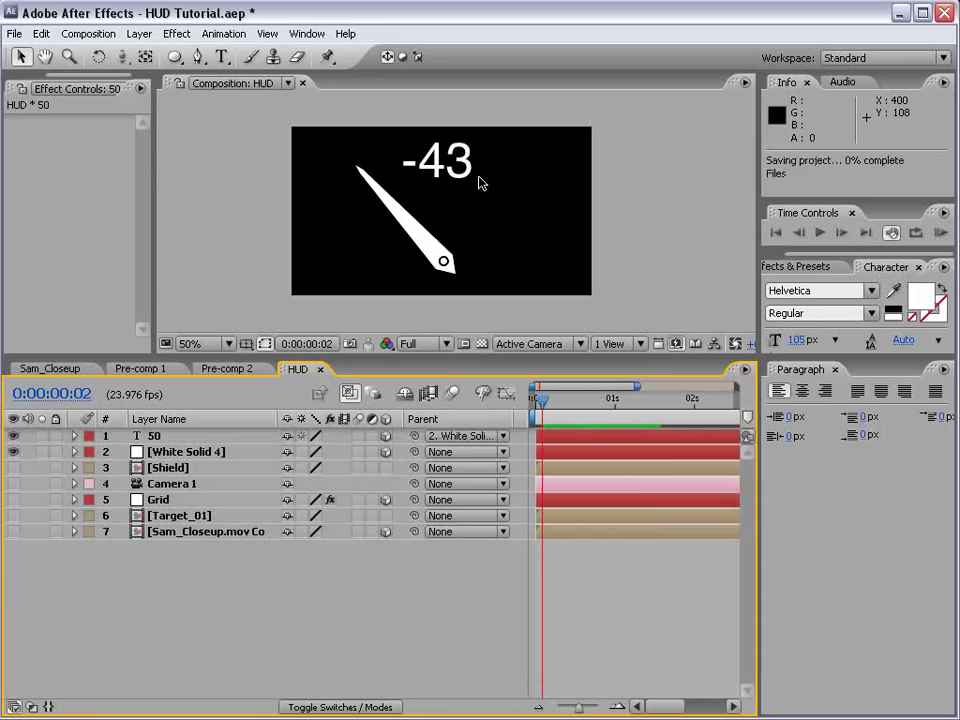
click(607, 405)
drag(610, 418, 588, 421)
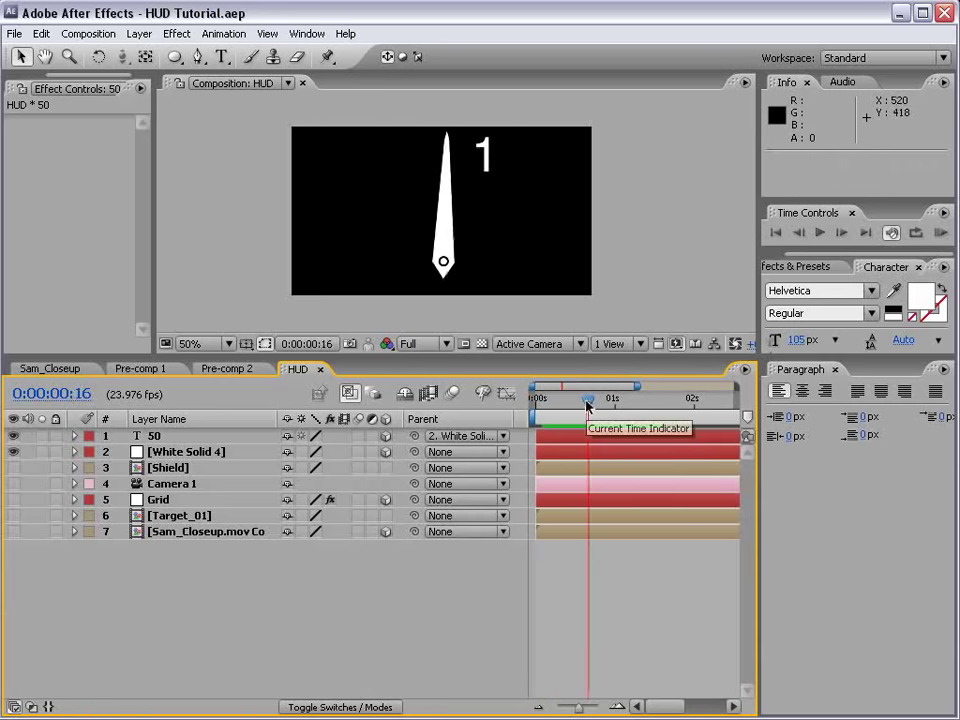
Create a square white solid and mask it with a rectangle to a full-height vertical strip about 6 px wide at its left edge.
click(139, 33)
mouse_move(150, 53)
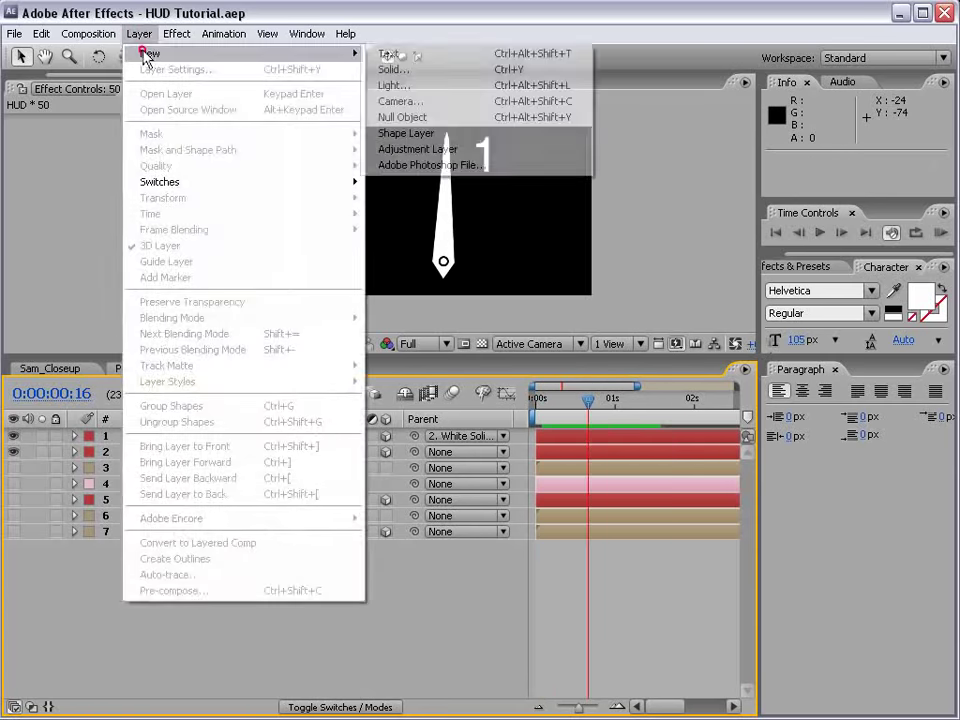
click(418, 71)
key(Return)
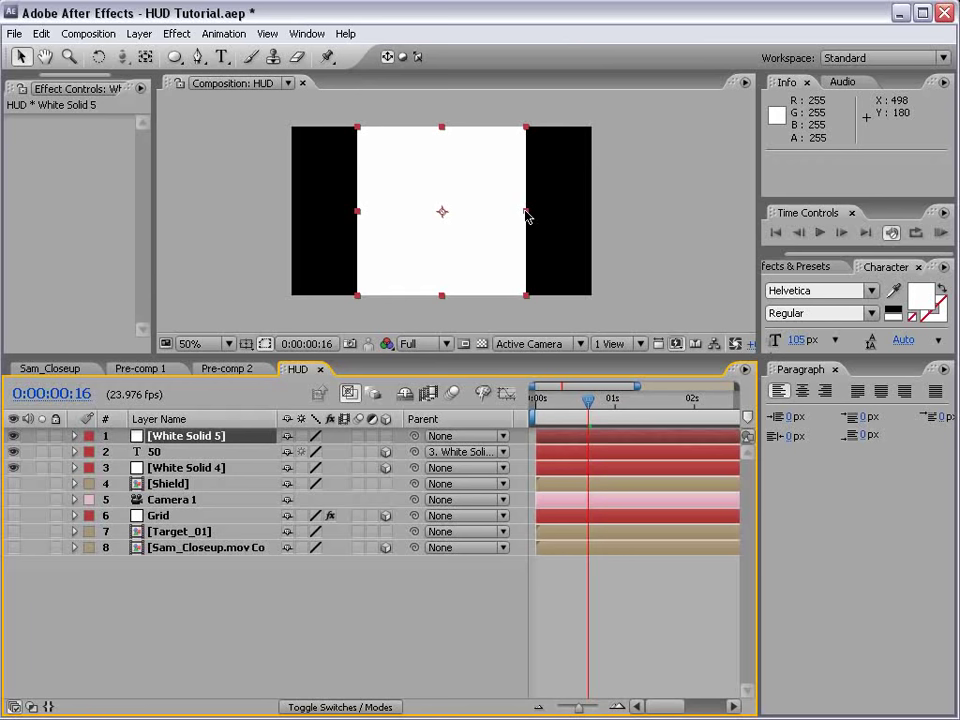
drag(174, 57, 215, 57)
drag(358, 128, 361, 295)
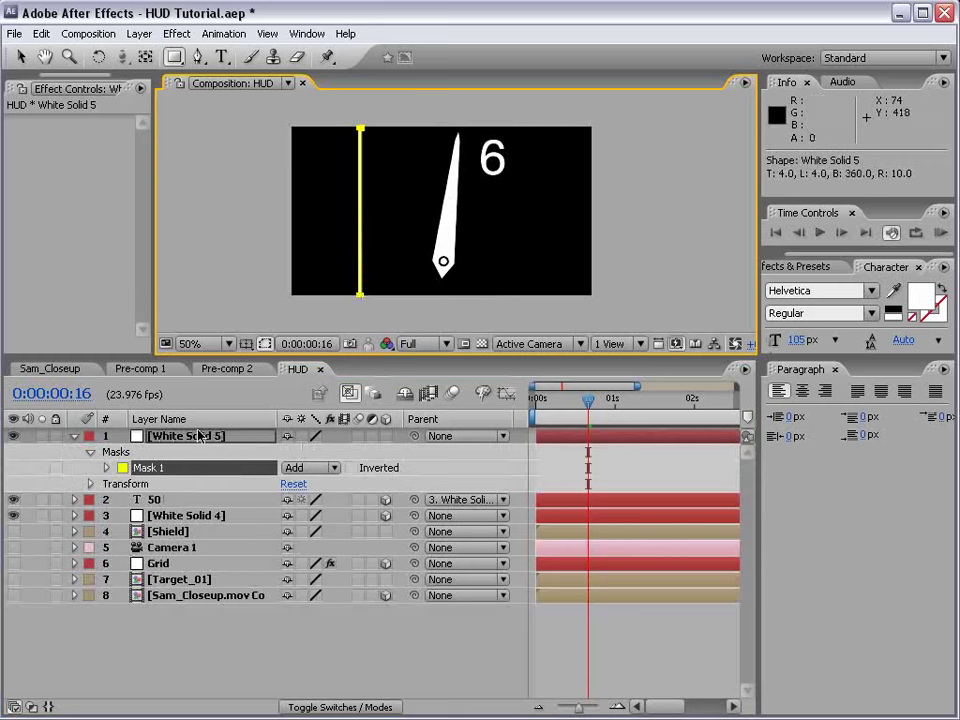
Draw a short, thin horizontal rectangular mask on White Solid 5 as a tick extending rightward from the top of the vertical strip.
key(grave)
key(period)
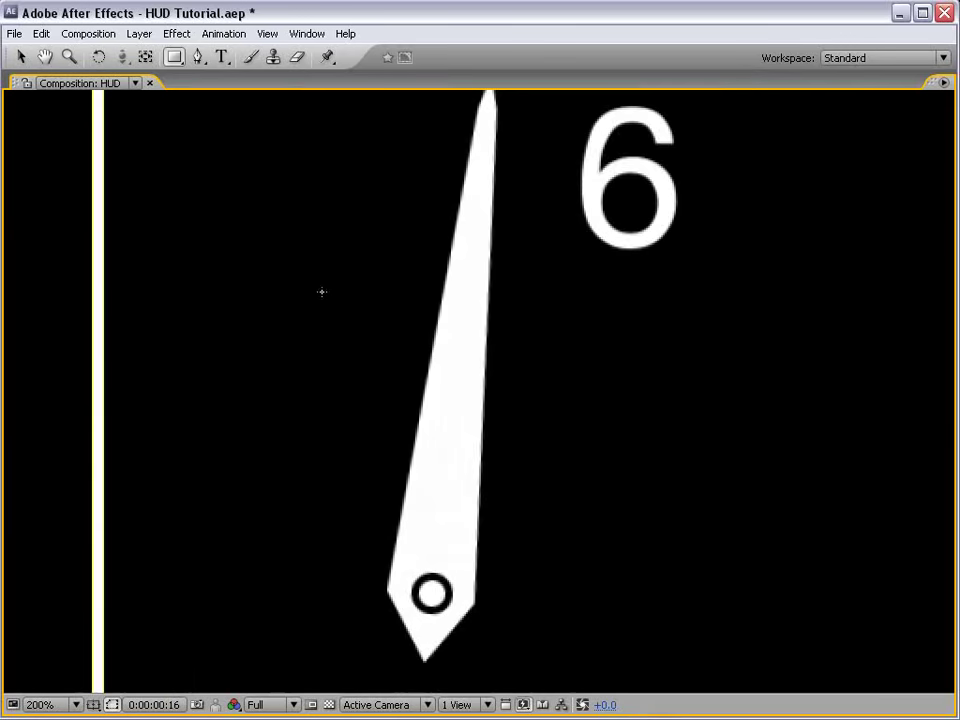
drag(156, 188, 217, 227)
key(q)
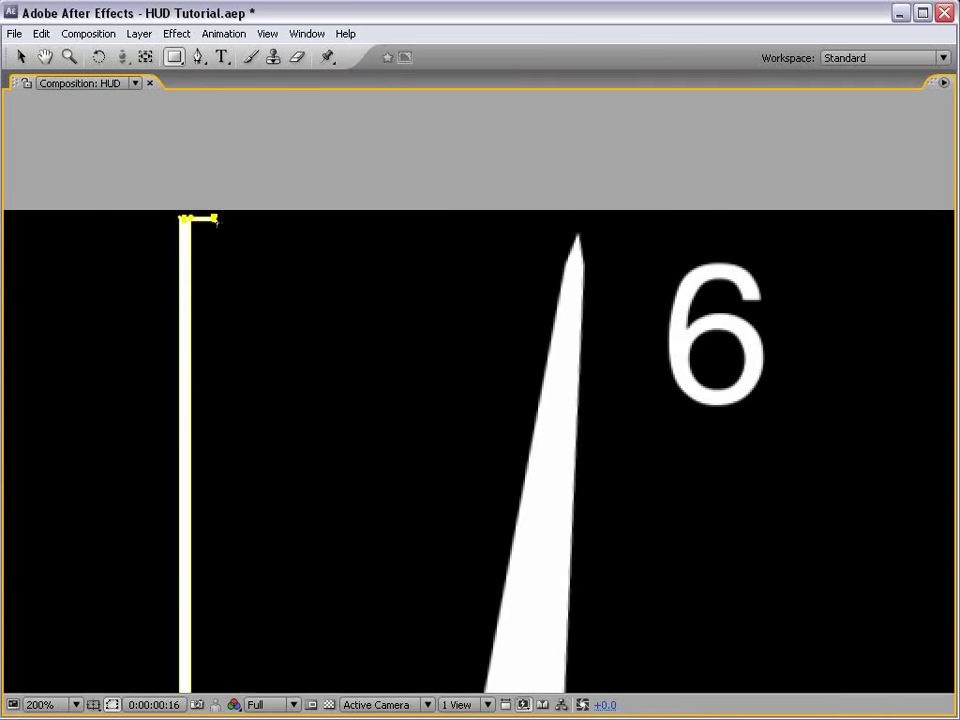
key(v)
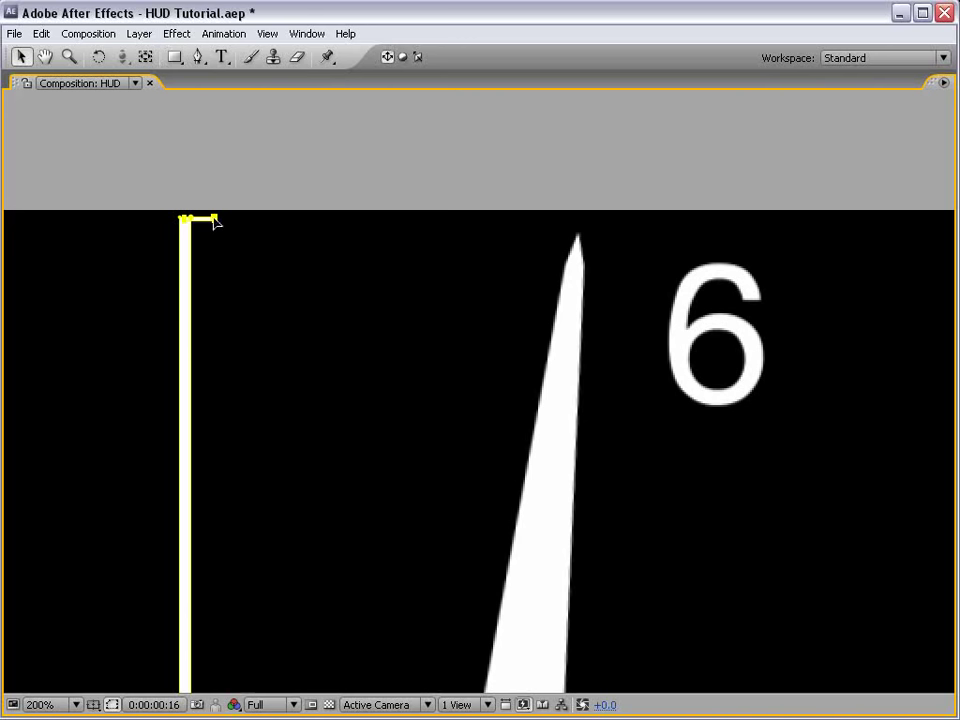
key(grave)
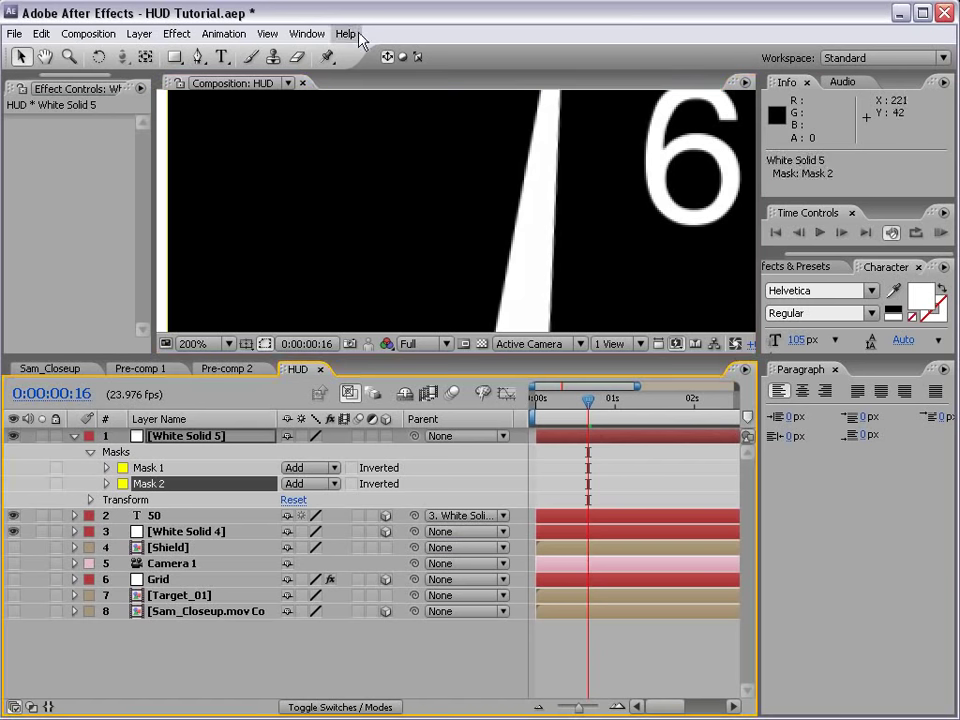
Duplicate the tick mask eleven times down the strip, spacing the upper eight 20 px apart and the rest wider, ending at the lower edge.
key(comma)
key(ctrl+d)
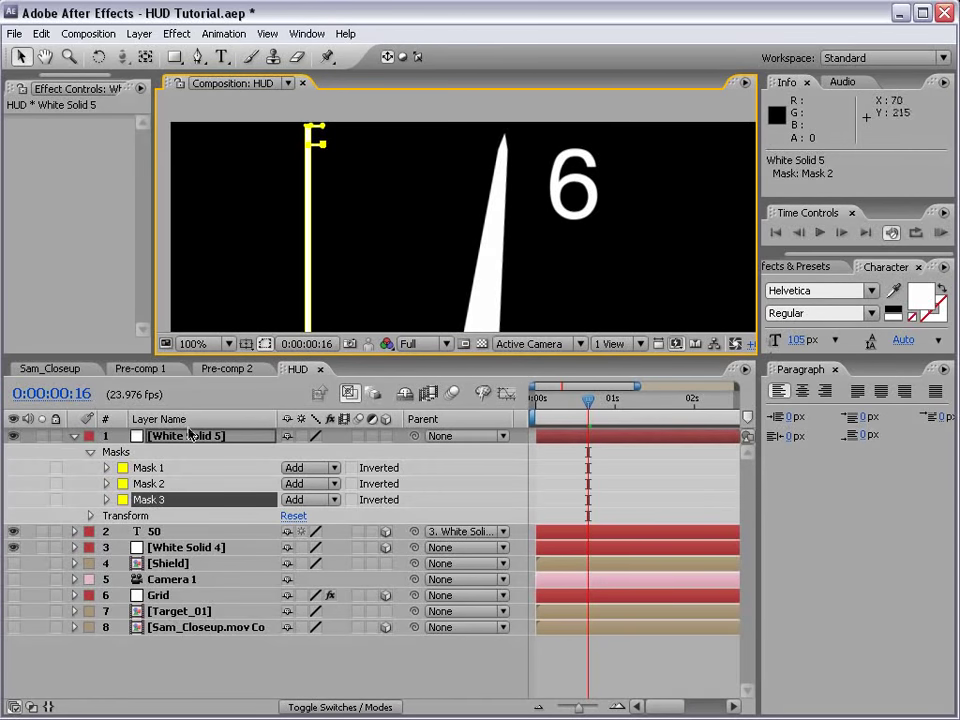
key(ctrl+d)
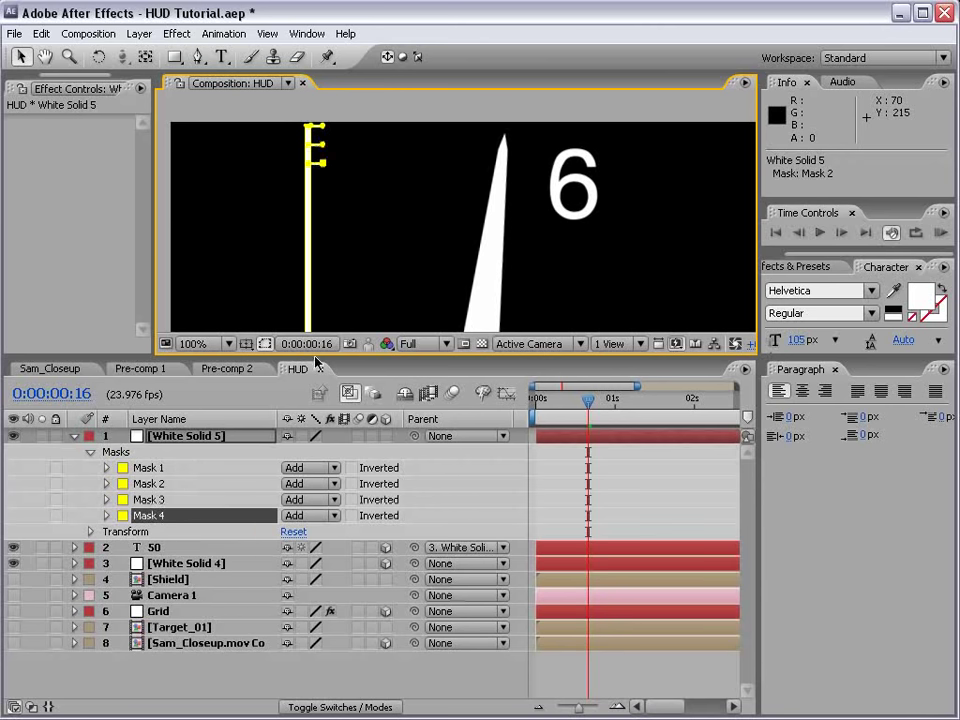
key(ctrl+d)
key(ctrl+d)
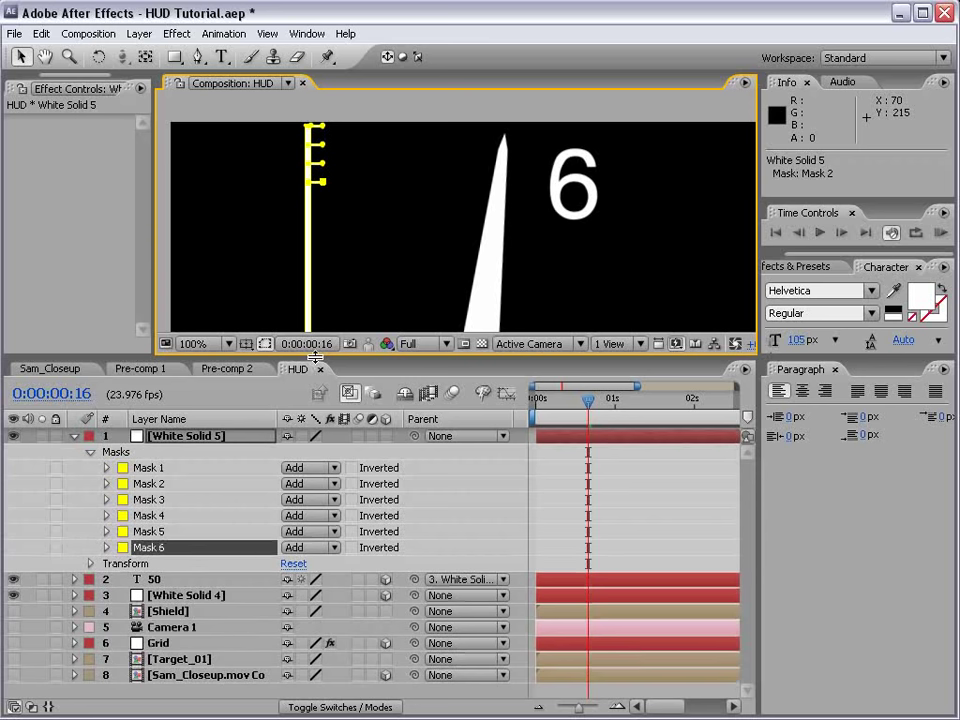
key(ctrl+d)
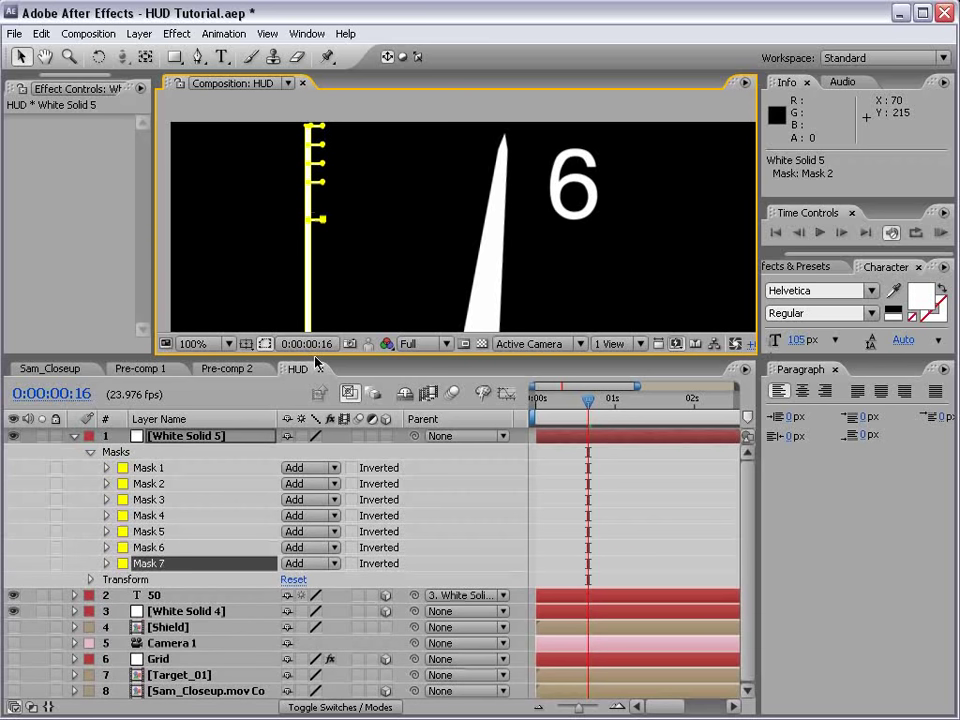
key(shift+Up)
key(shift+Up)
key(ctrl+d)
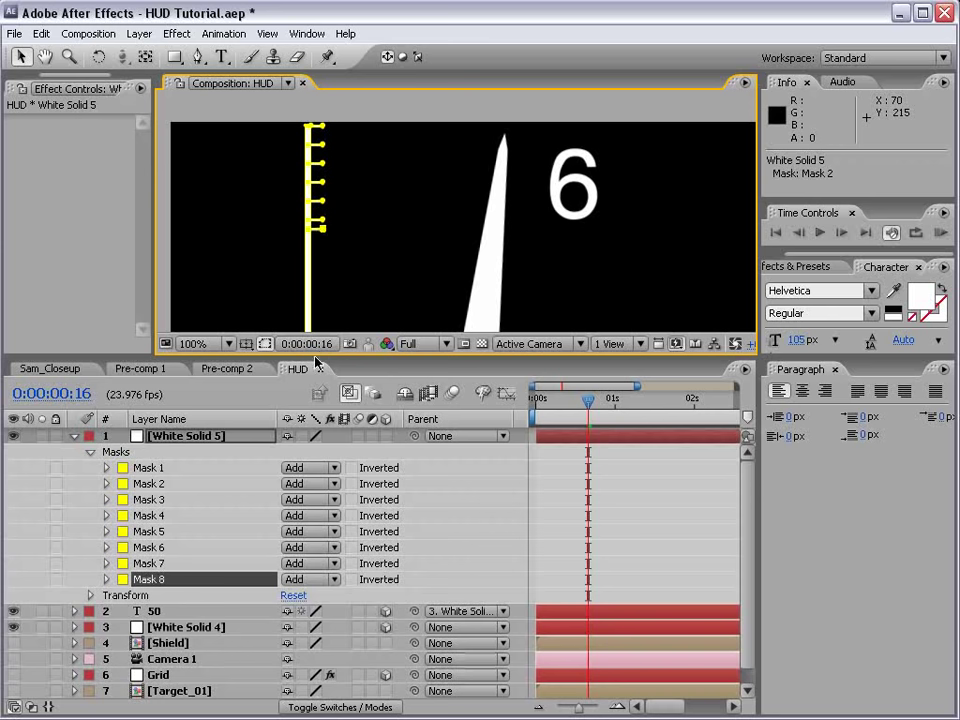
key(shift+Down)
key(ctrl+d)
key(shift+Down)
key(shift+Down)
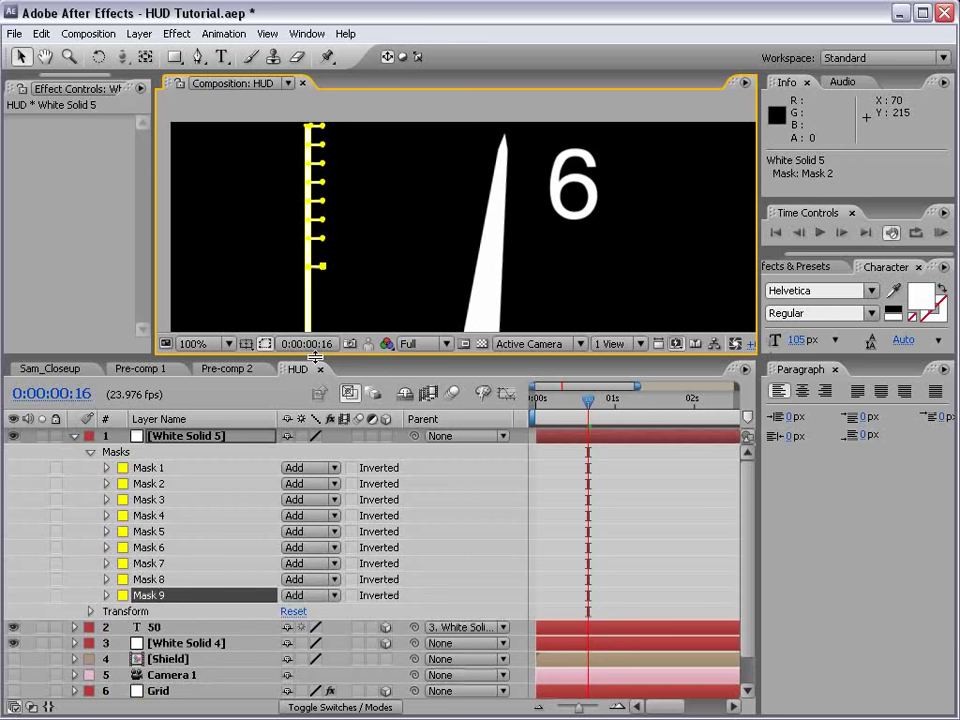
key(shift+Up)
key(ctrl+d)
key(shift+Down)
key(shift+Down)
key(shift+Down)
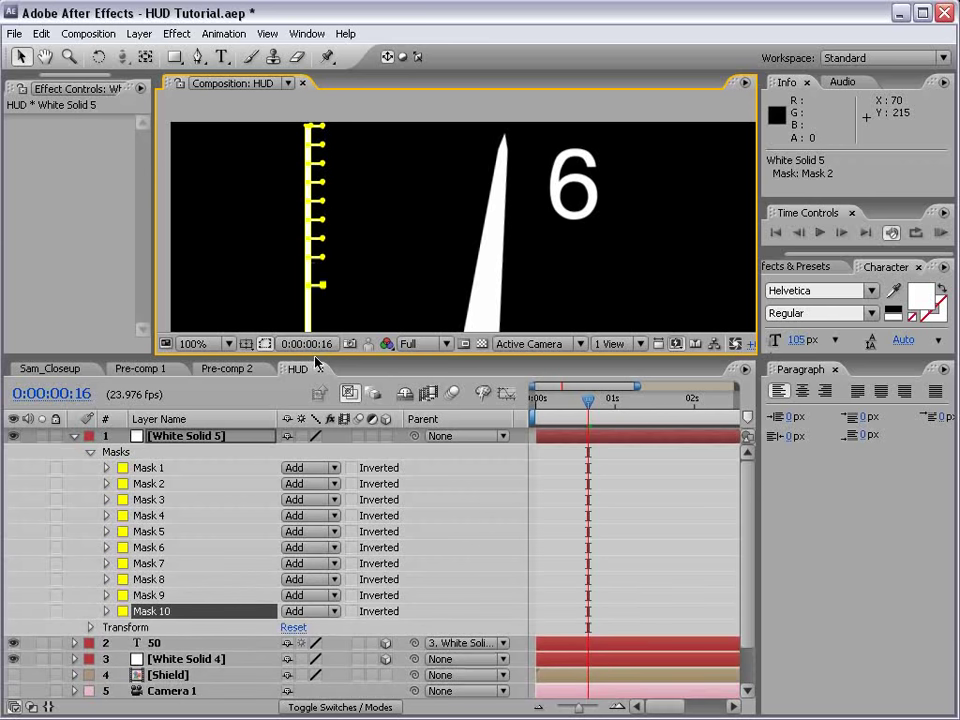
drag(349, 289, 351, 180)
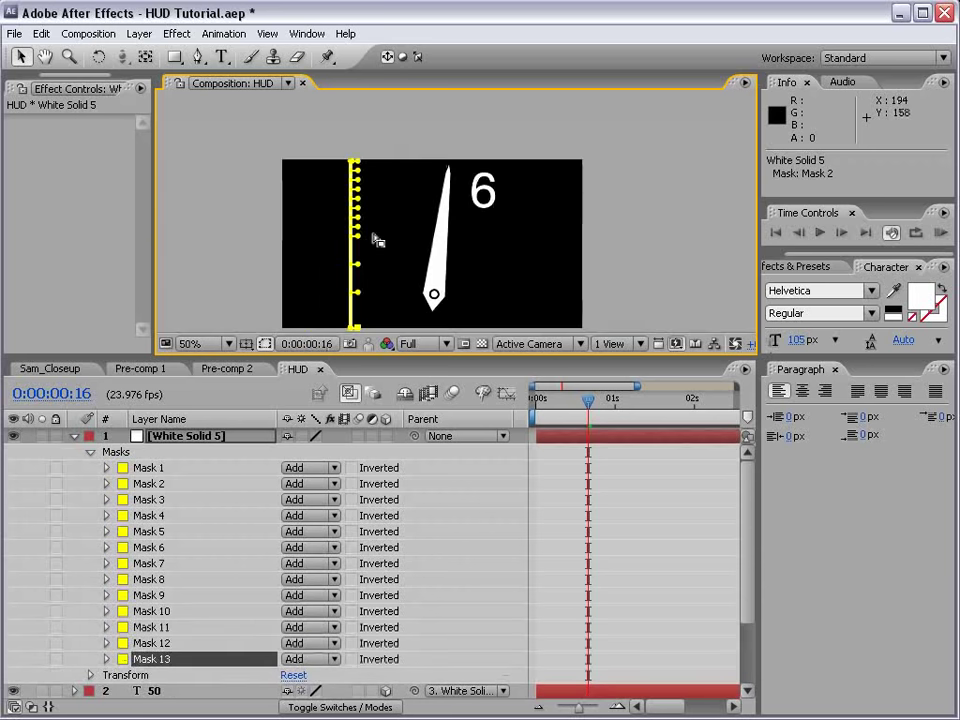
click(501, 377)
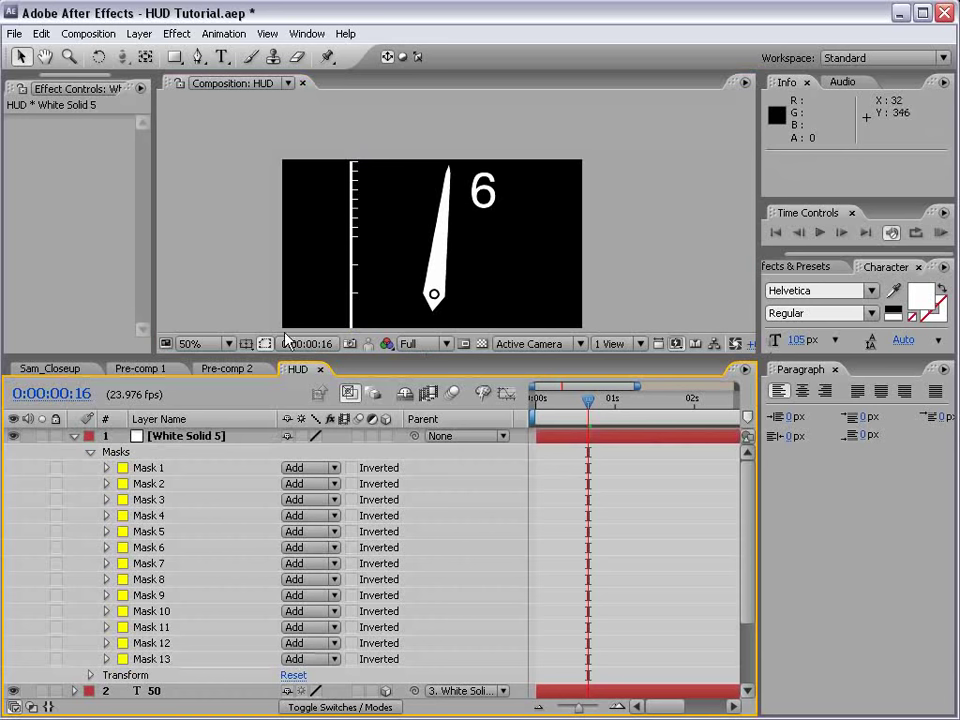
Collapse White Solid 5's properties and hide the mask outlines in the composition view.
click(183, 437)
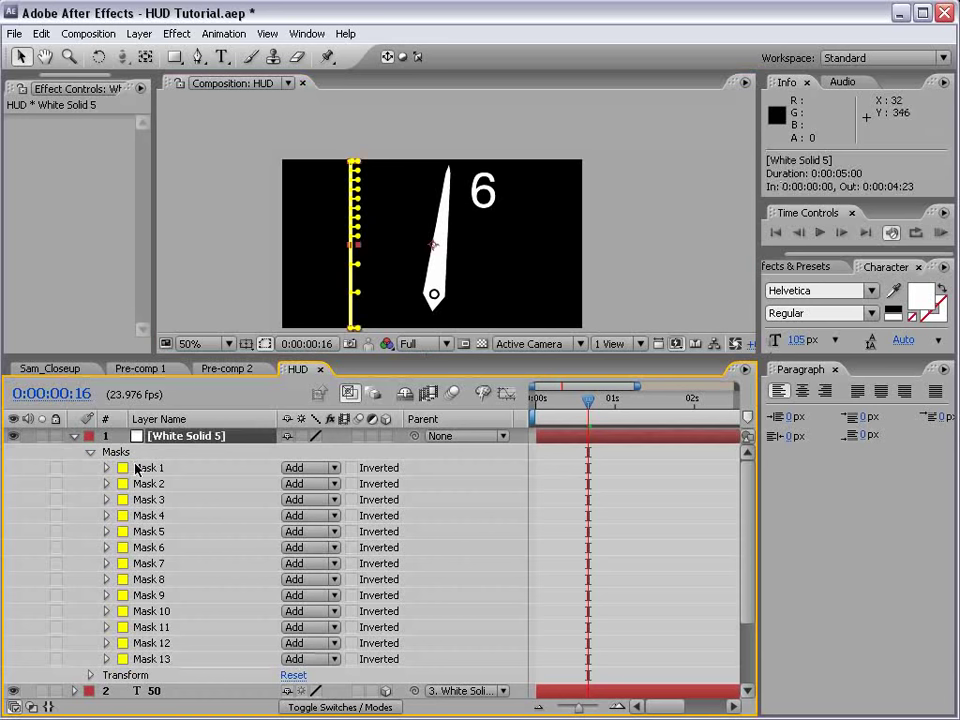
click(76, 438)
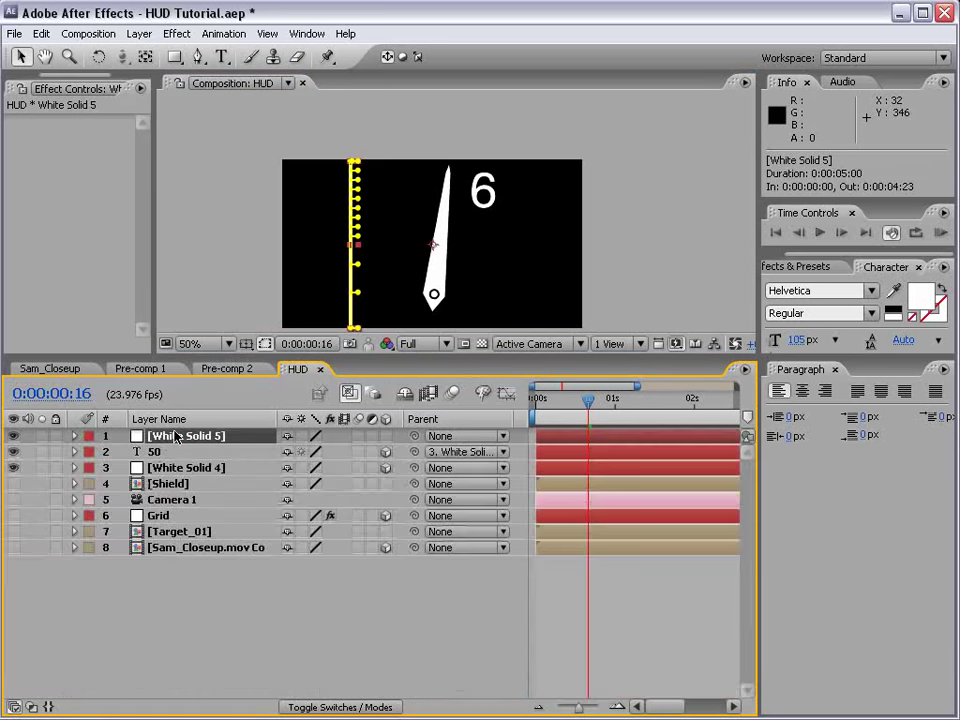
click(265, 343)
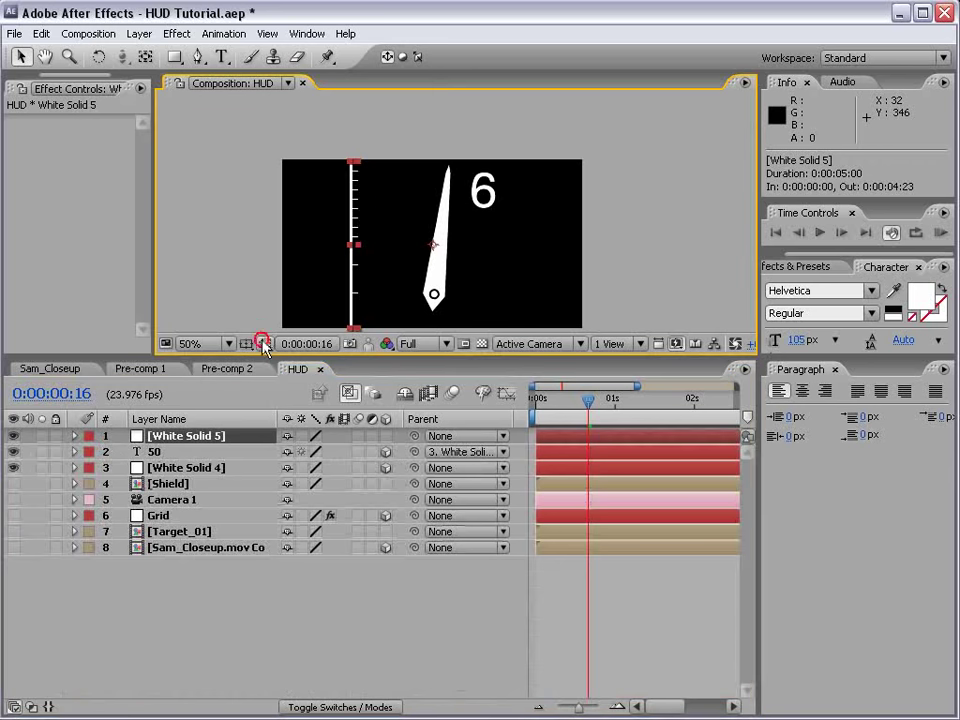
Duplicate White Solid 5 and mirror the copy horizontally by setting its unlinked Scale to -100, 100%.
click(179, 441)
key(ctrl+d)
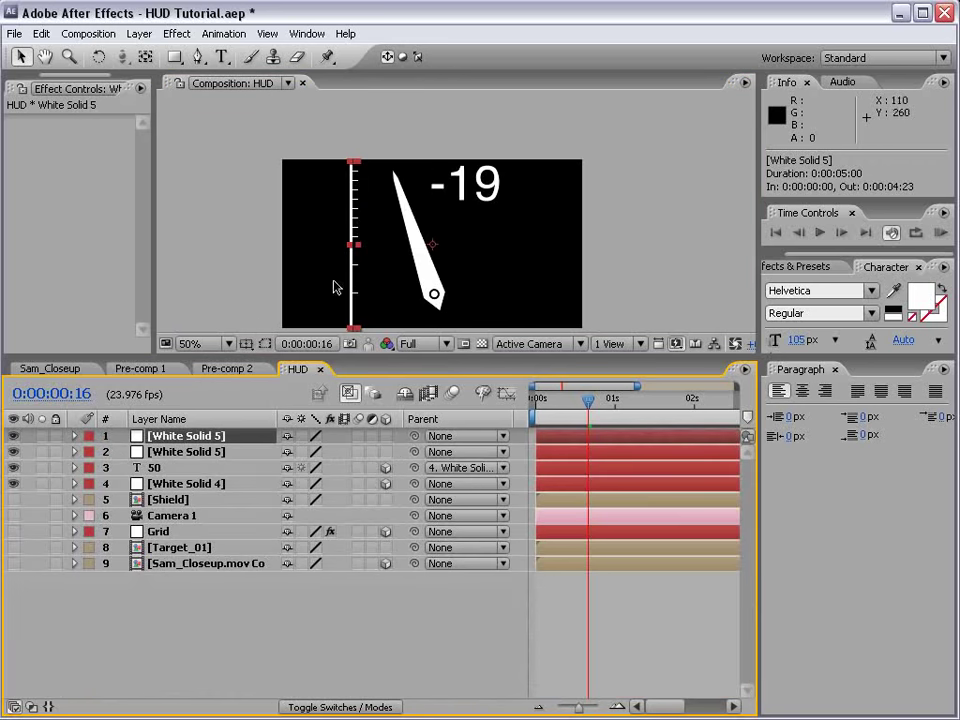
key(s)
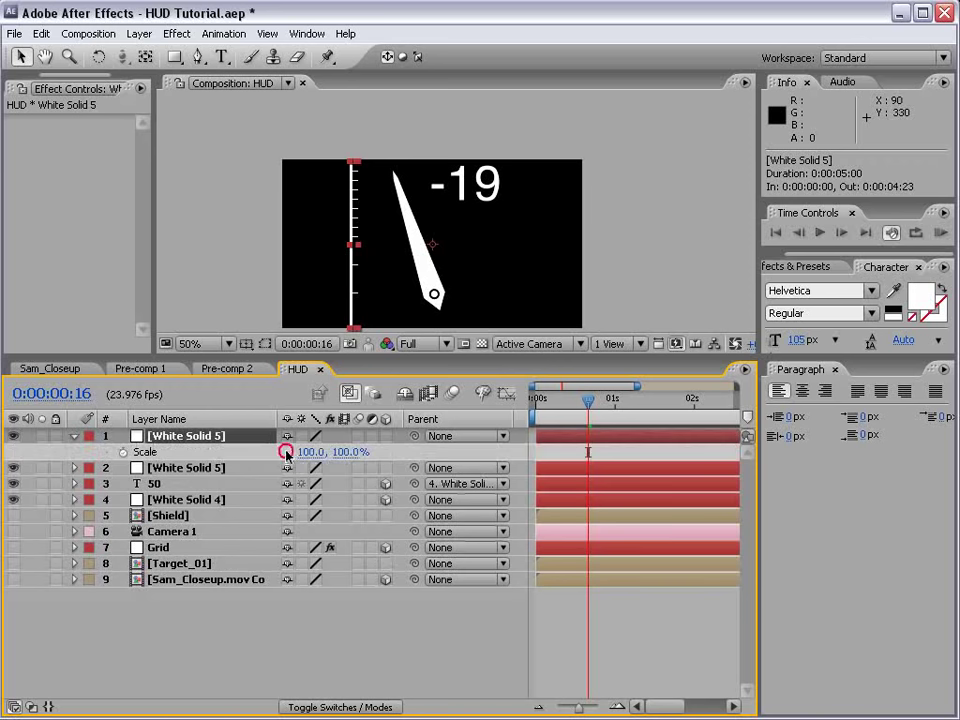
drag(305, 452, 330, 452)
click(338, 447)
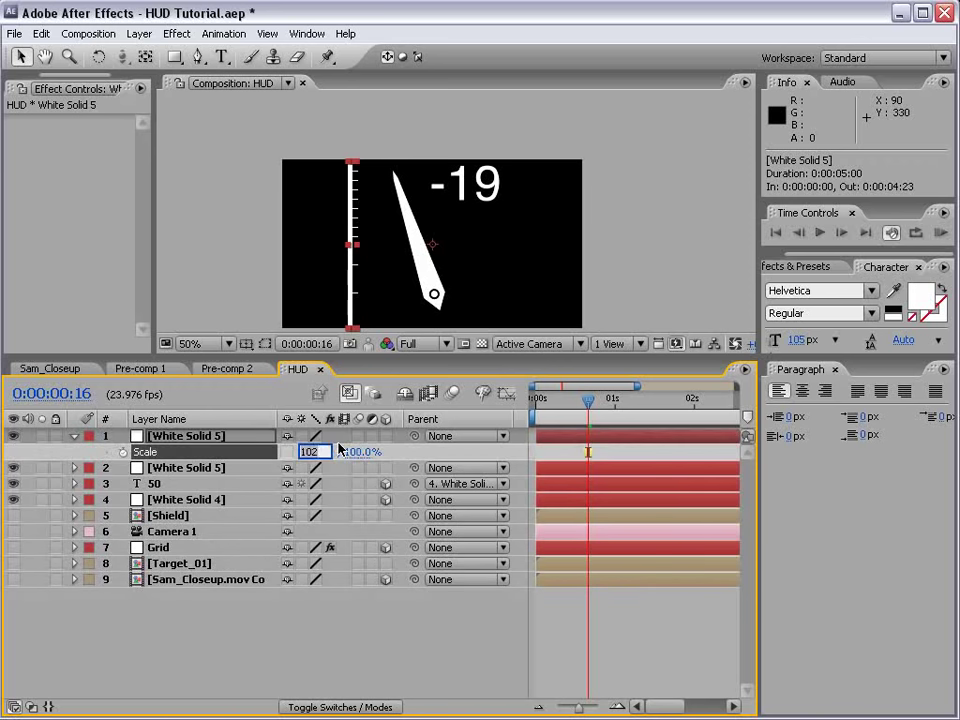
text(-100)
key(Return)
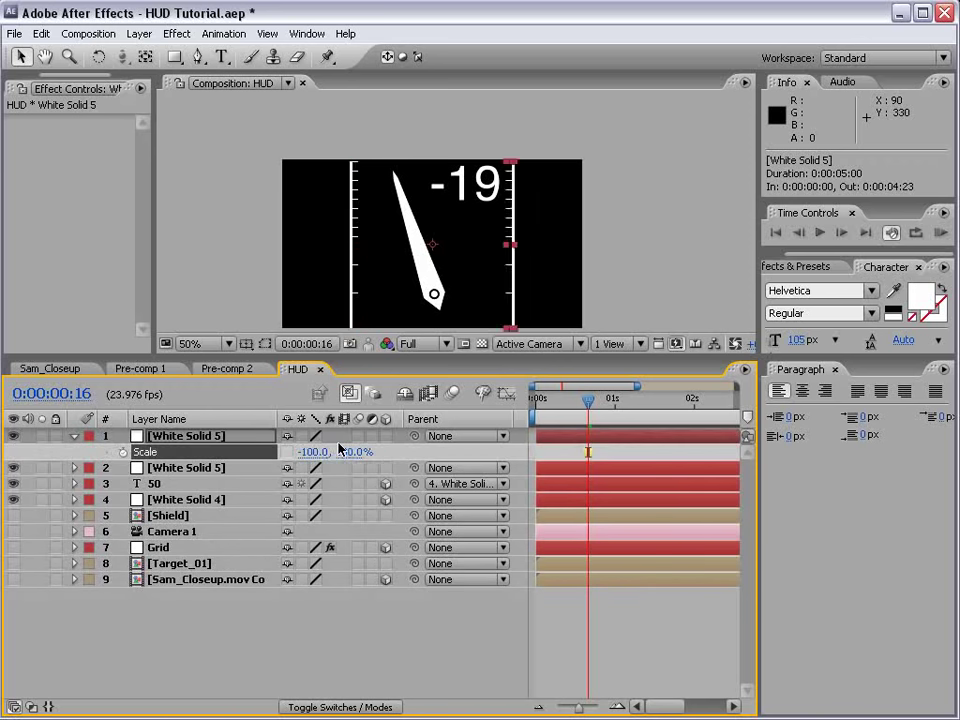
click(638, 666)
Move the original White Solid 5 scale outward, 10 px at a time, to position 220, 180.
click(350, 296)
key(shift+Left)
key(shift+Left)
key(shift+Left)
key(shift+Left)
key(shift+Left)
key(shift+Left)
key(shift+Left)
key(shift+Left)
key(shift+Left)
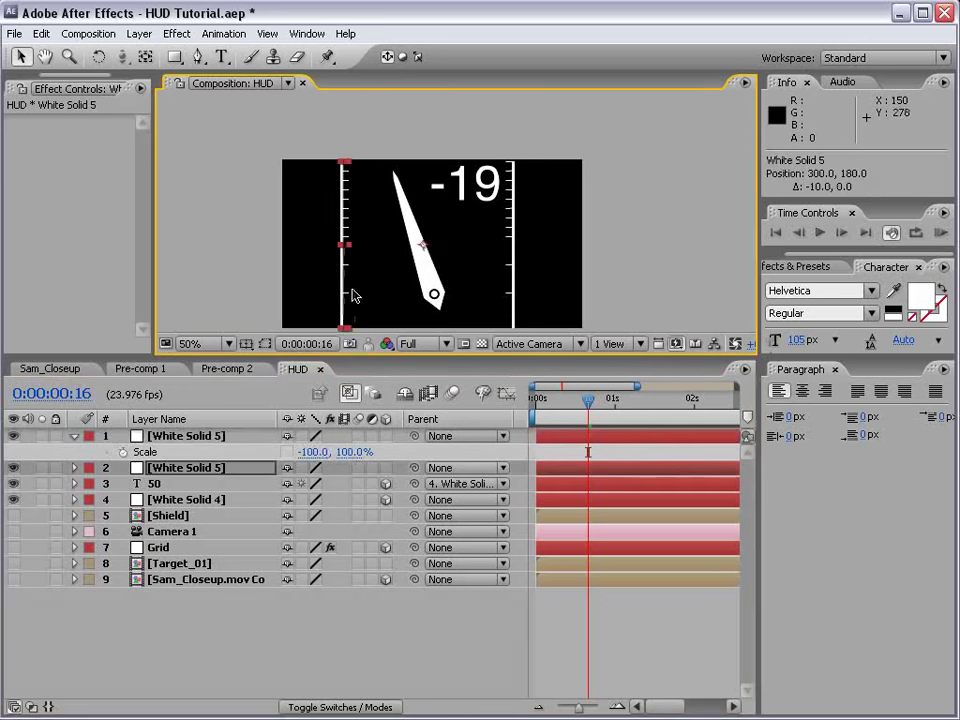
Move the mirrored White Solid 5 scale outward, 10 px at a time, to position 400, 180.
click(512, 280)
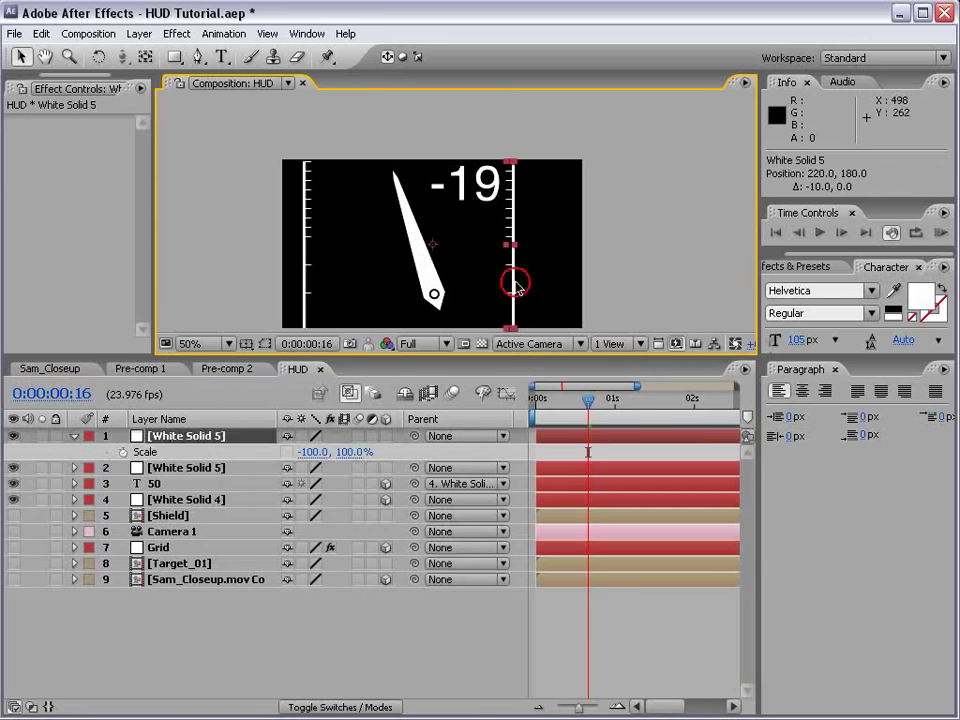
key(shift+Right)
key(shift+Right)
key(shift+Right)
key(shift+Right)
key(shift+Right)
key(shift+Right)
key(shift+Right)
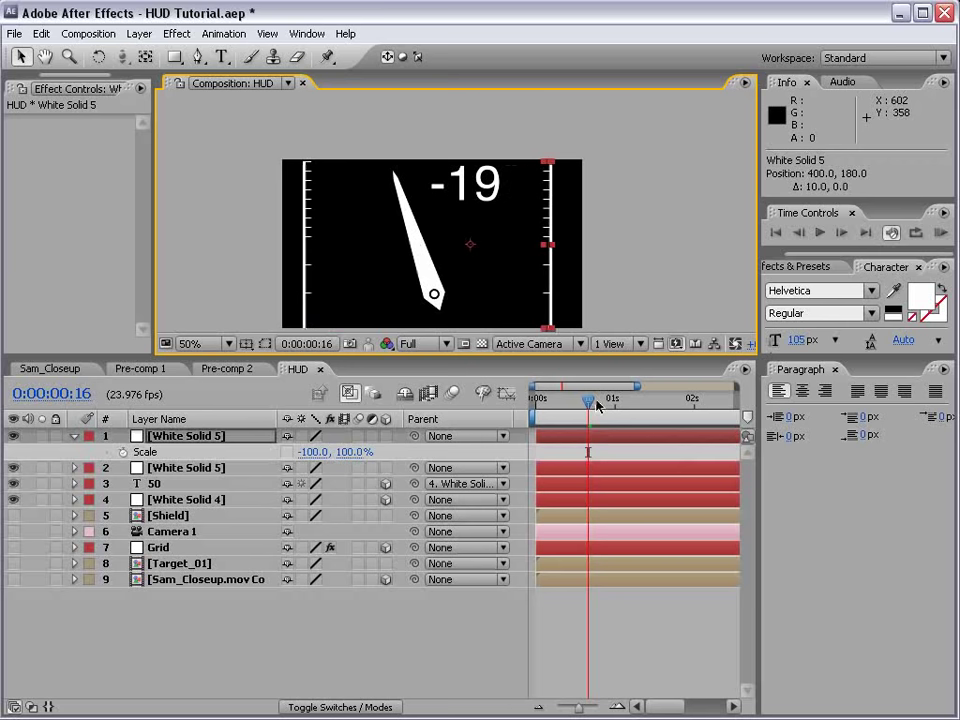
Scrub through the first second to preview the needle between the two scales and return to 0:00:00:00.
drag(597, 404, 514, 435)
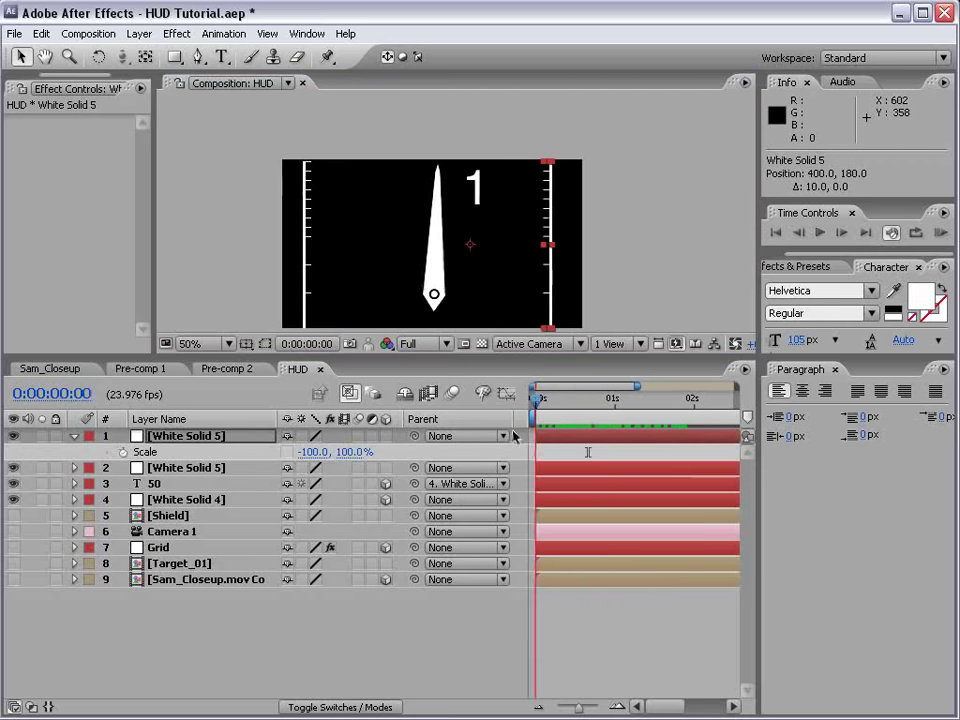
click(625, 408)
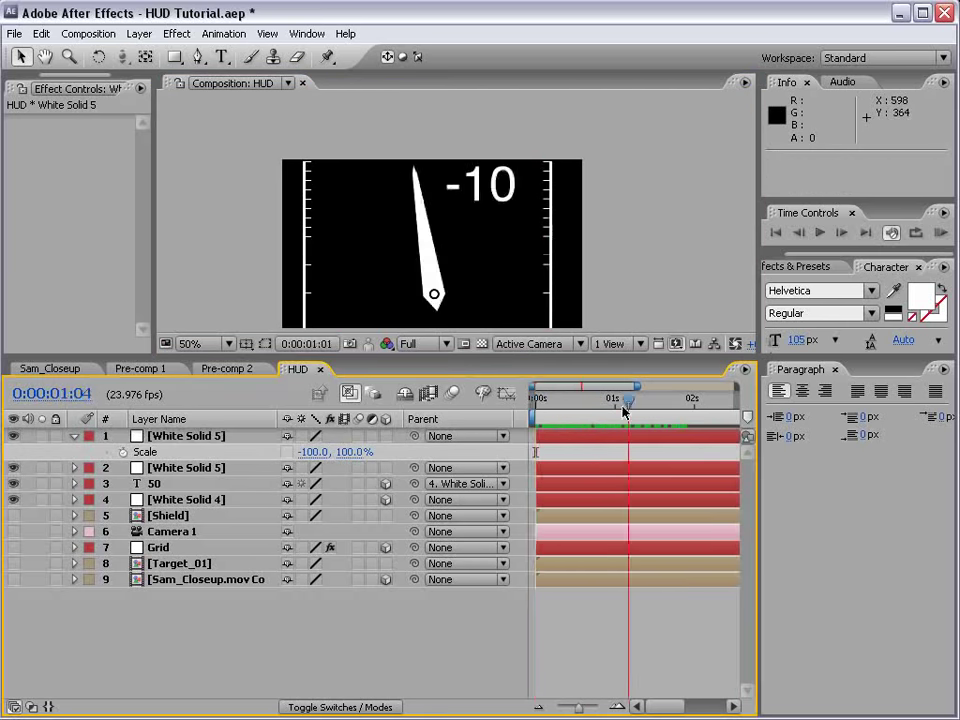
drag(625, 408, 518, 421)
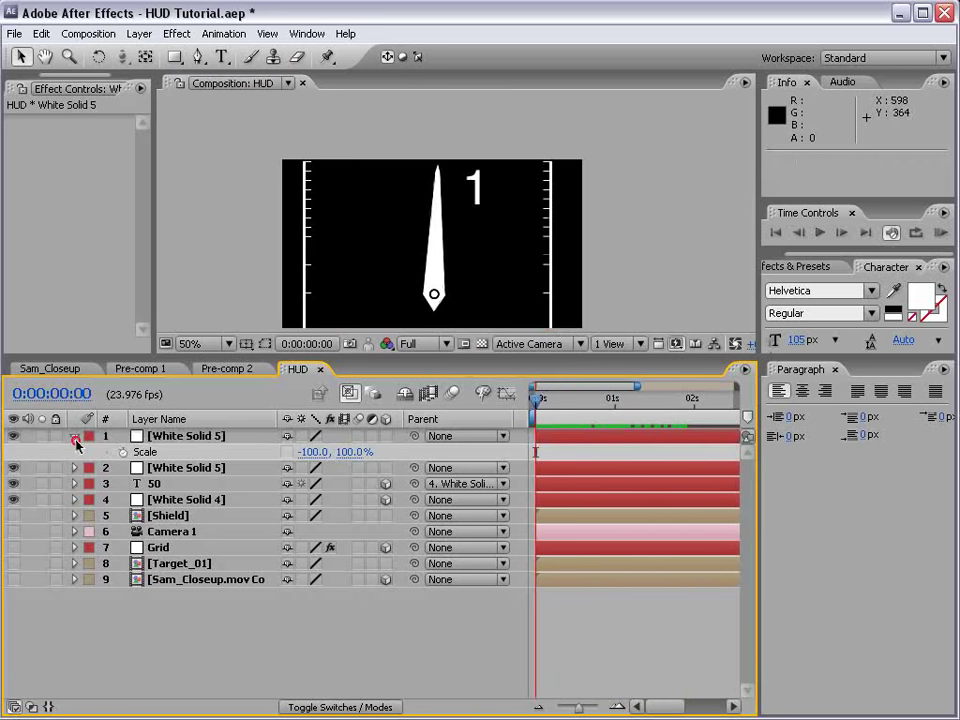
Pre-compose both White Solid 5 layers, the 50 text and White Solid 4 into a composition named Meter, moving all attributes.
click(75, 440)
click(185, 484)
shift+click(175, 438)
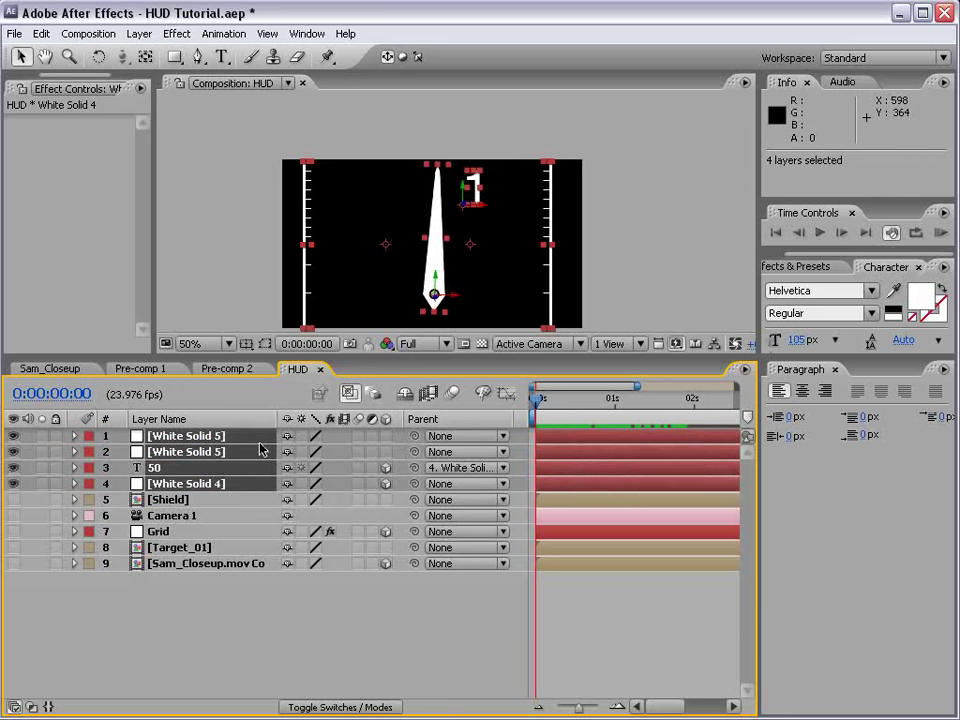
click(139, 33)
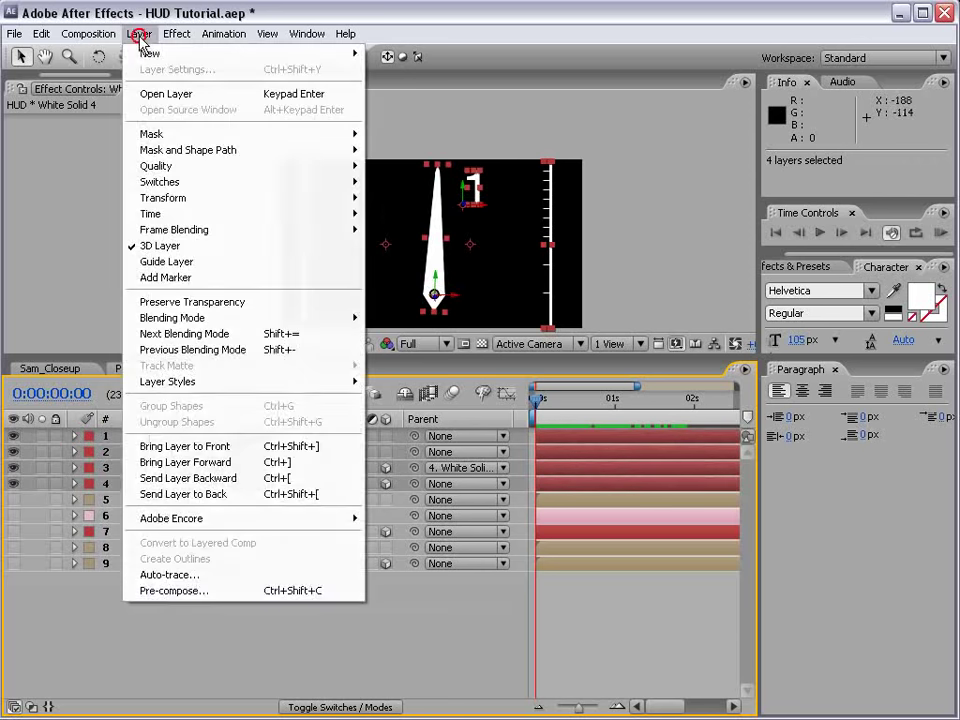
click(172, 591)
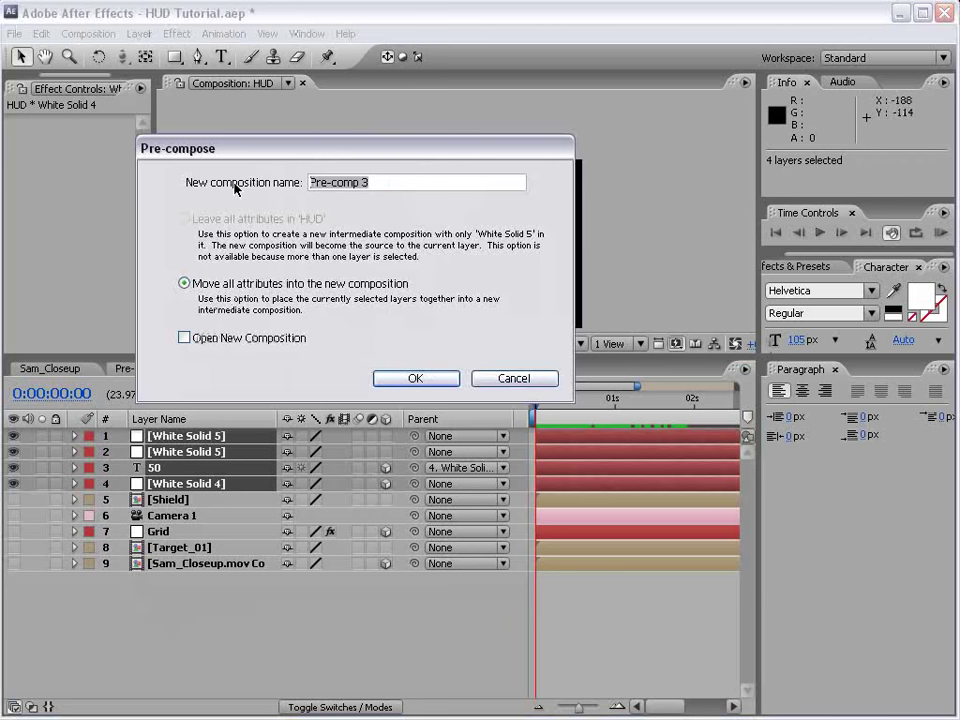
text(Meter)
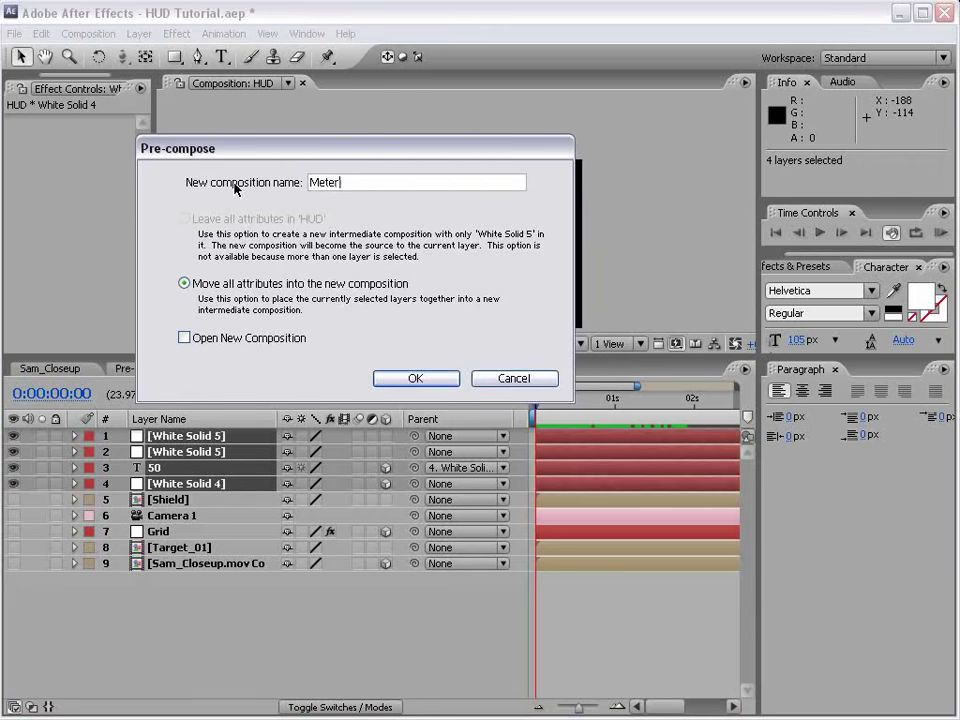
key(Return)
Turn on visibility for all HUD layers, then hide Meter, Shield, Camera 1 and Grid to leave Target_01 and the close-up footage.
click(13, 436)
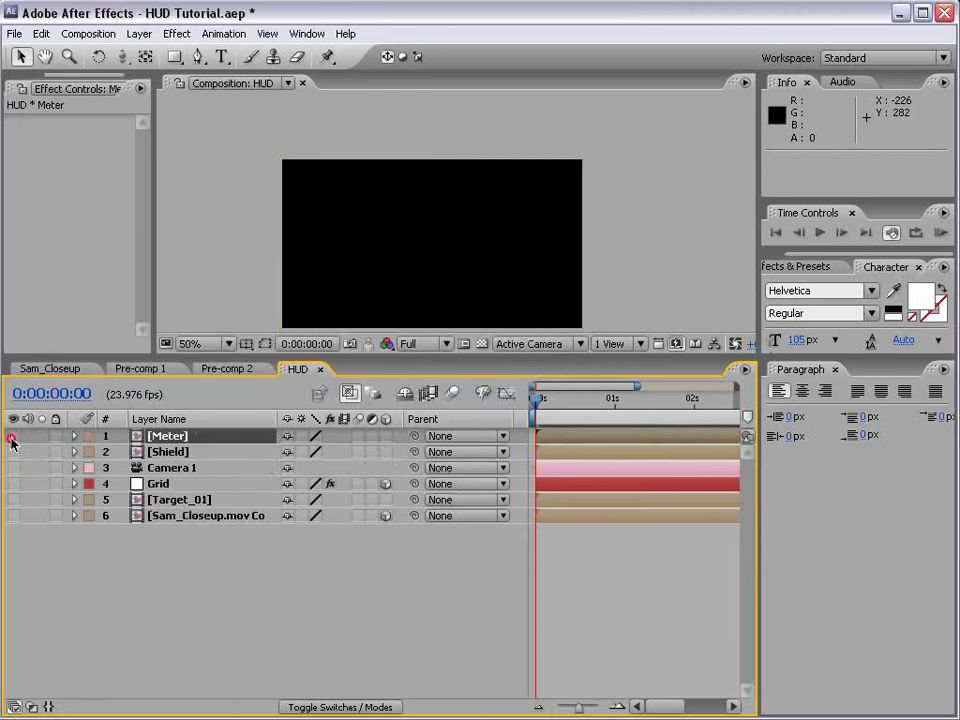
drag(13, 515, 13, 436)
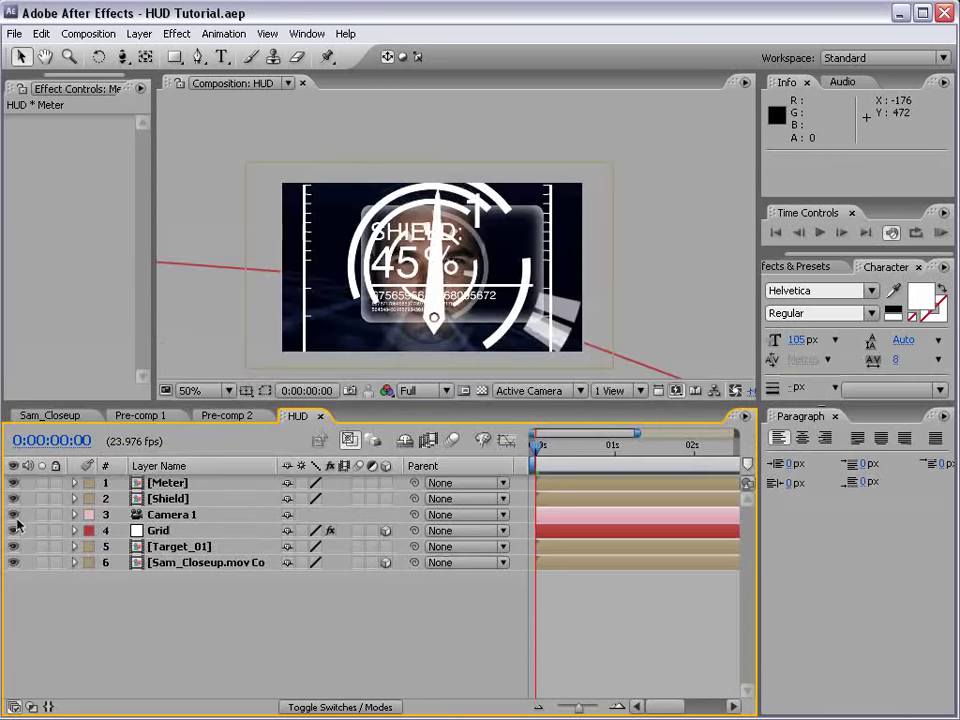
drag(14, 530, 17, 482)
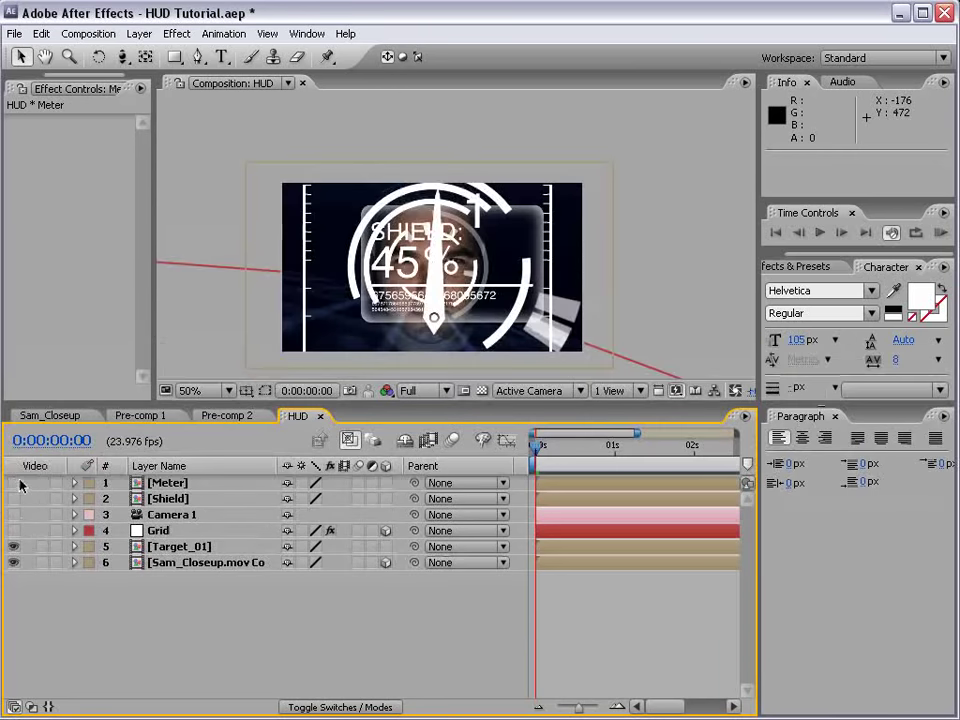
Move Camera 1 to the top of the layer stack with its visibility on, select Target_01 and save the project.
drag(148, 517, 160, 486)
click(190, 547)
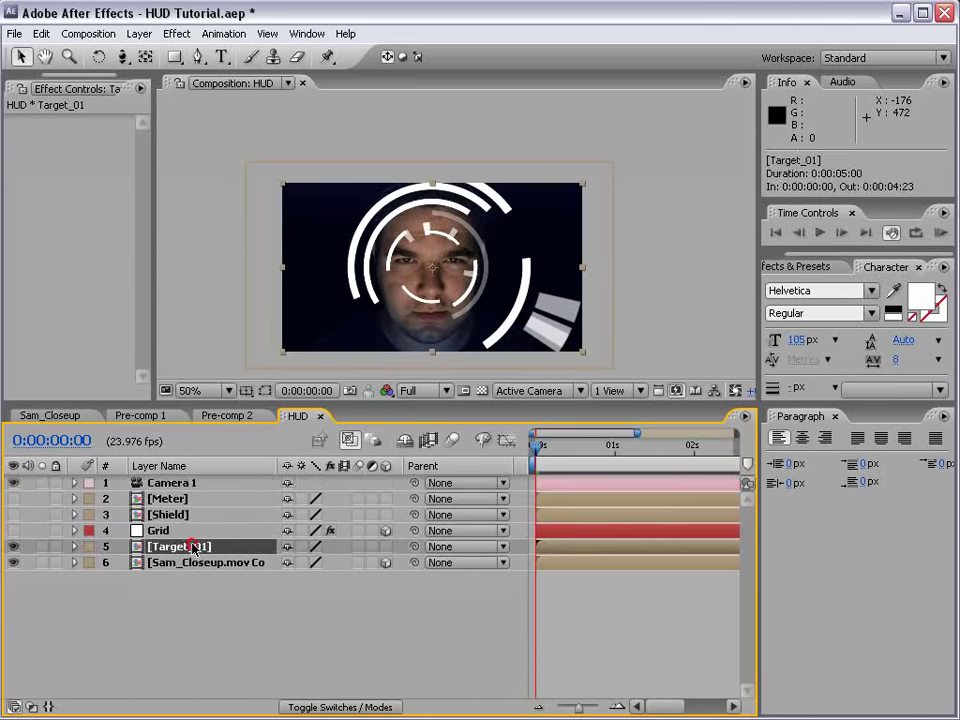
key(ctrl+s)
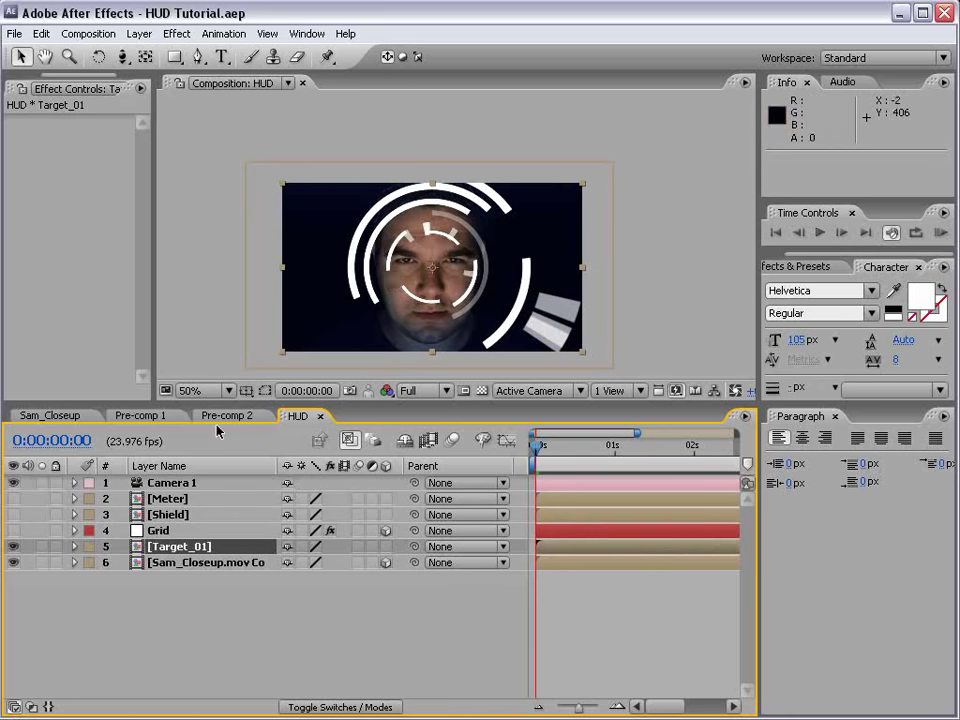
Open the Target_01 composition and reveal the Position property of all 19 White Solid 1 layers.
double_click(175, 549)
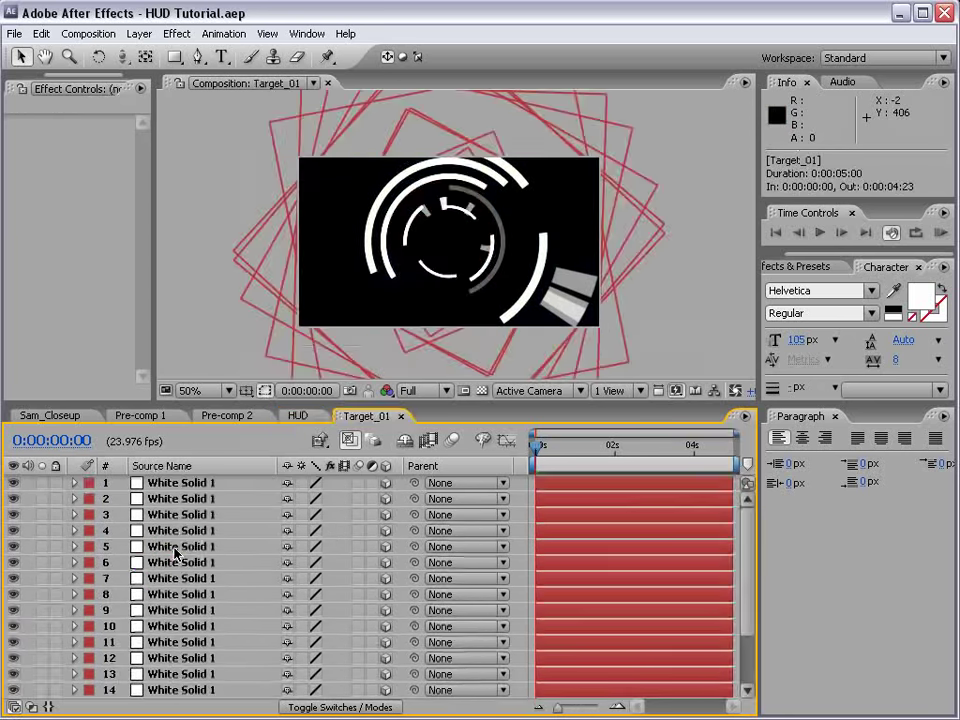
drag(320, 402, 338, 359)
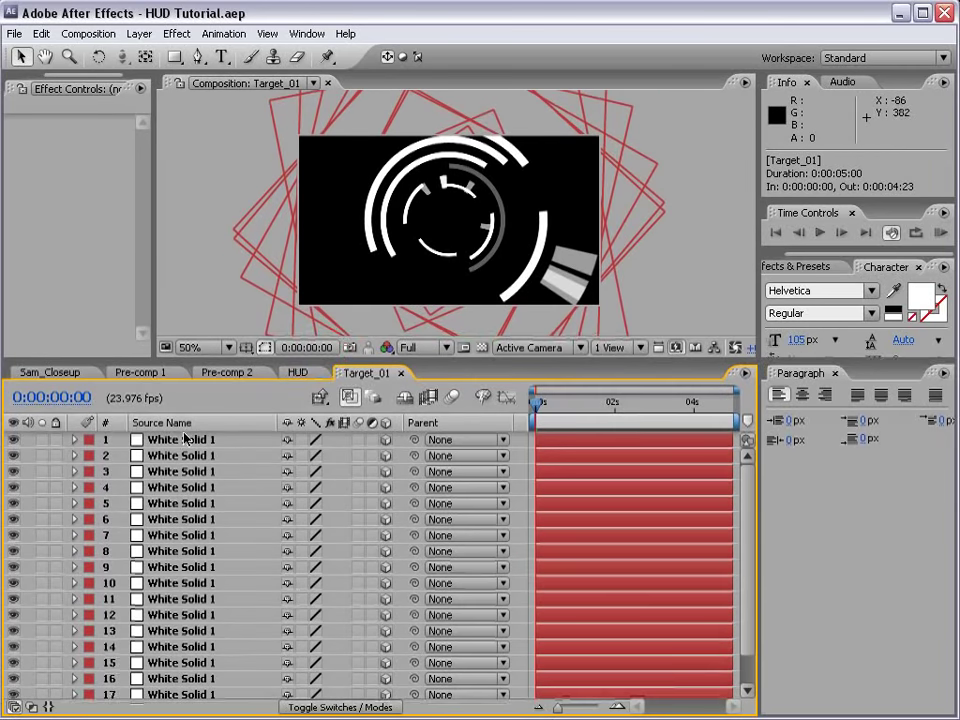
drag(208, 370, 202, 261)
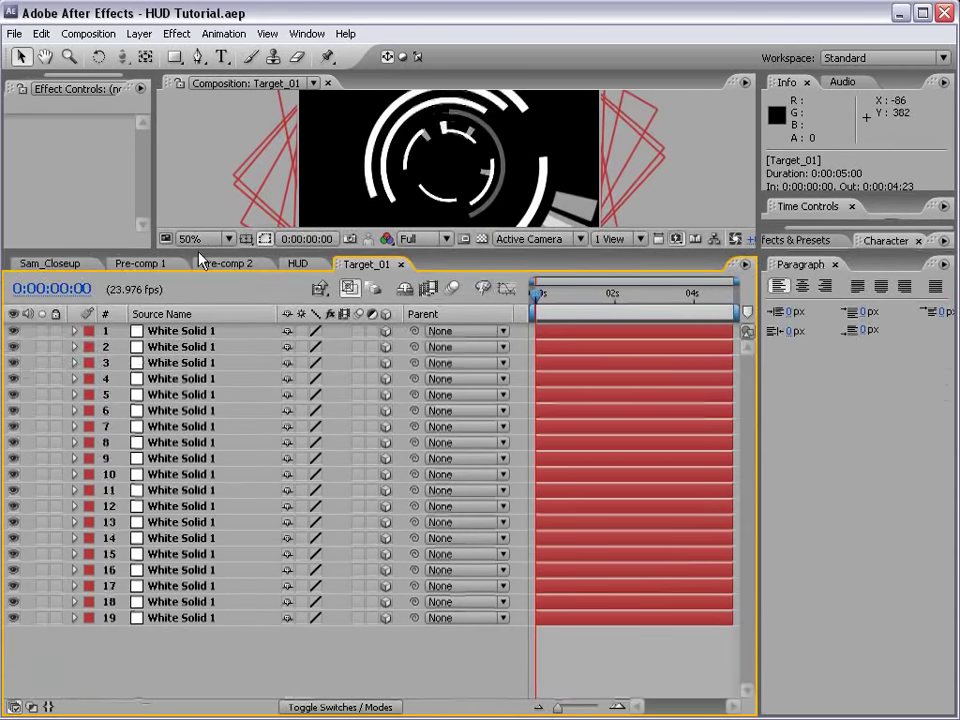
click(193, 331)
shift+click(189, 615)
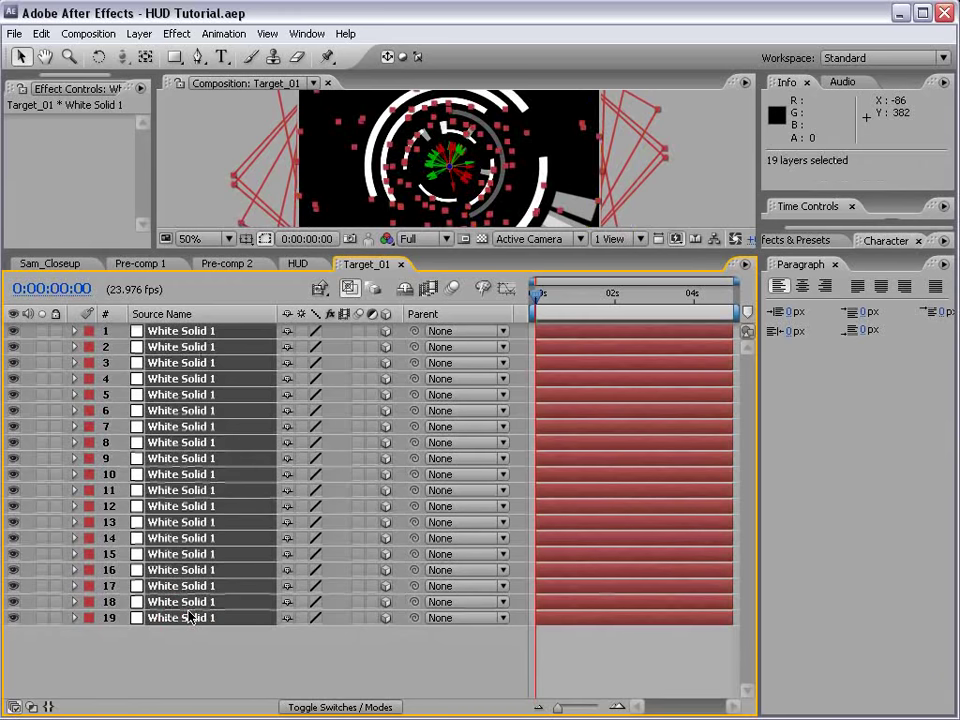
key(p)
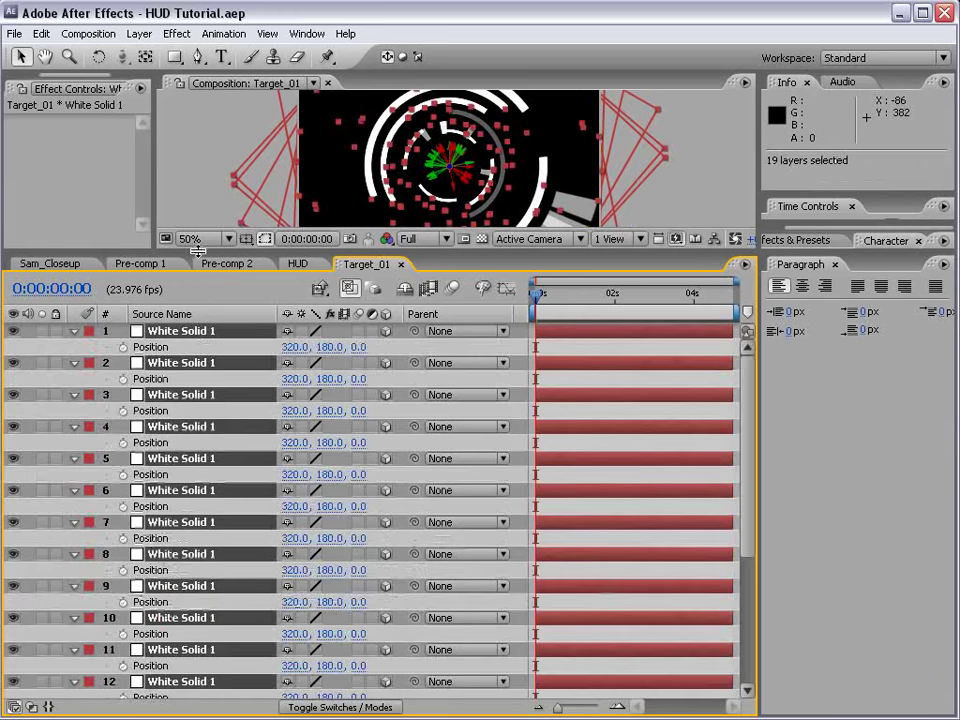
drag(195, 247, 195, 210)
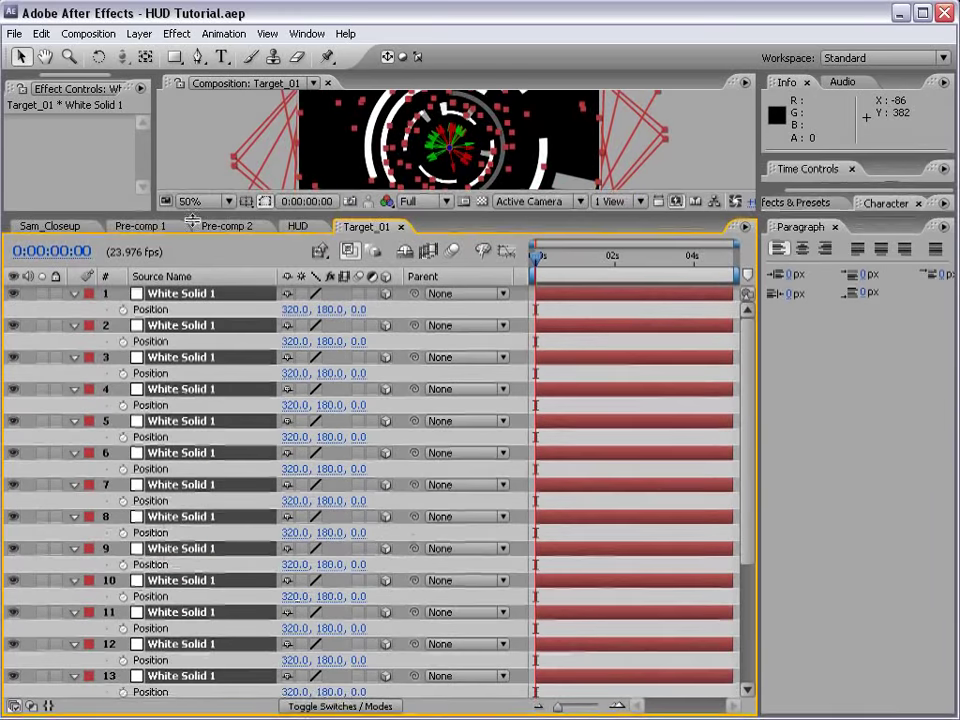
Set the Z positions of layers 1 to 12 to 70, 45, -50, 13, -20, 16, -20, 6, 29, -17, 8 and -25.
click(632, 663)
drag(355, 311, 335, 300)
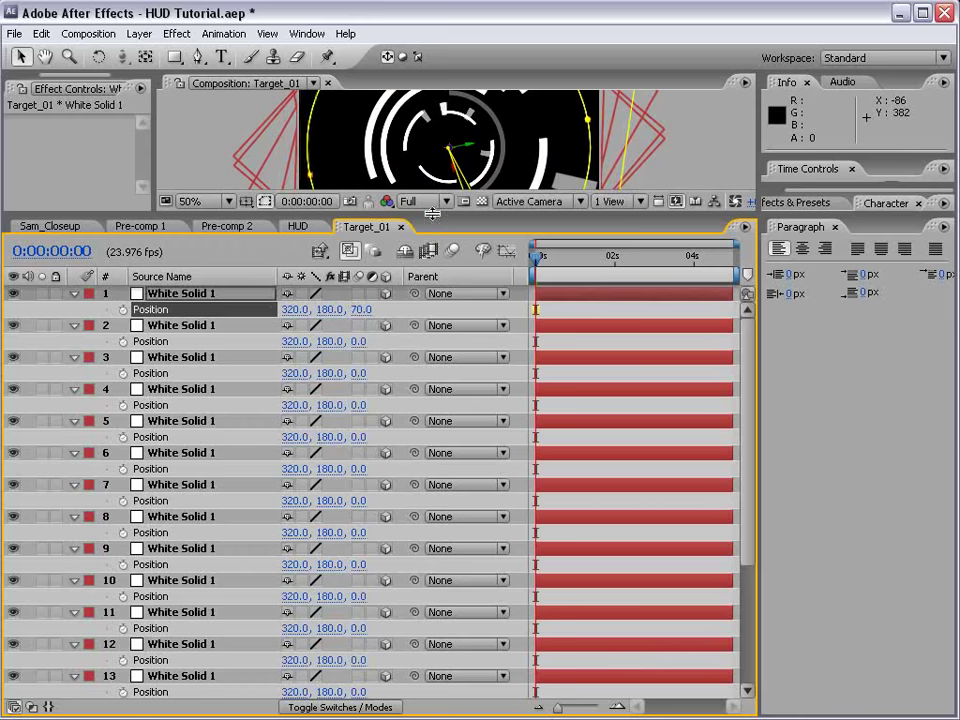
drag(428, 216, 428, 226)
drag(363, 358, 579, 602)
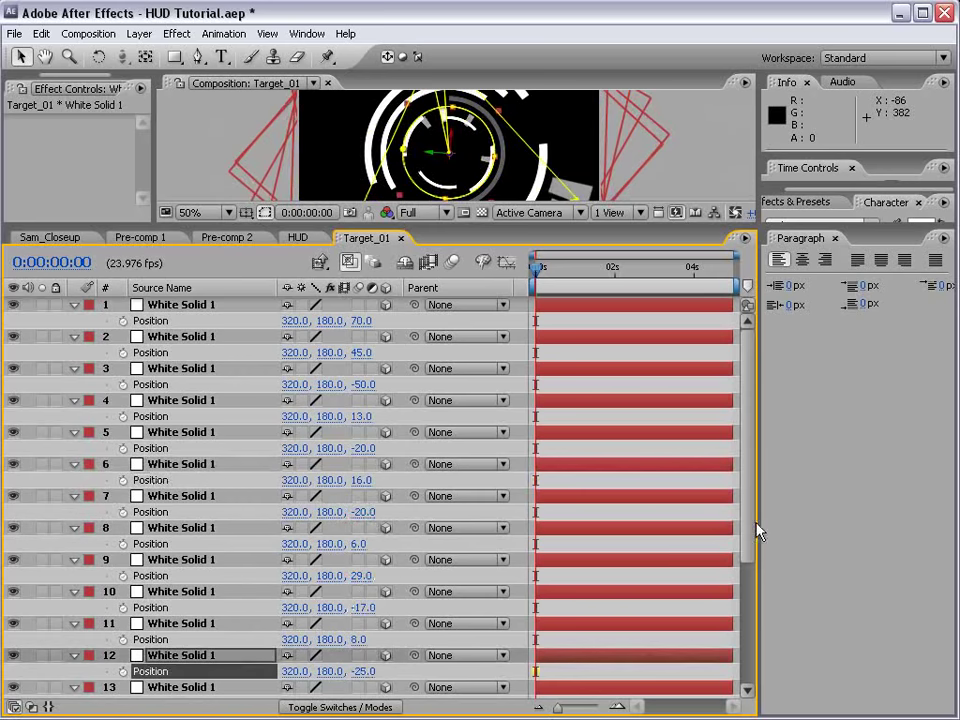
Offset layers 13, 14 and 15 in depth with Z positions of 16, -9 and -13.
drag(754, 529, 754, 594)
drag(357, 595, 356, 686)
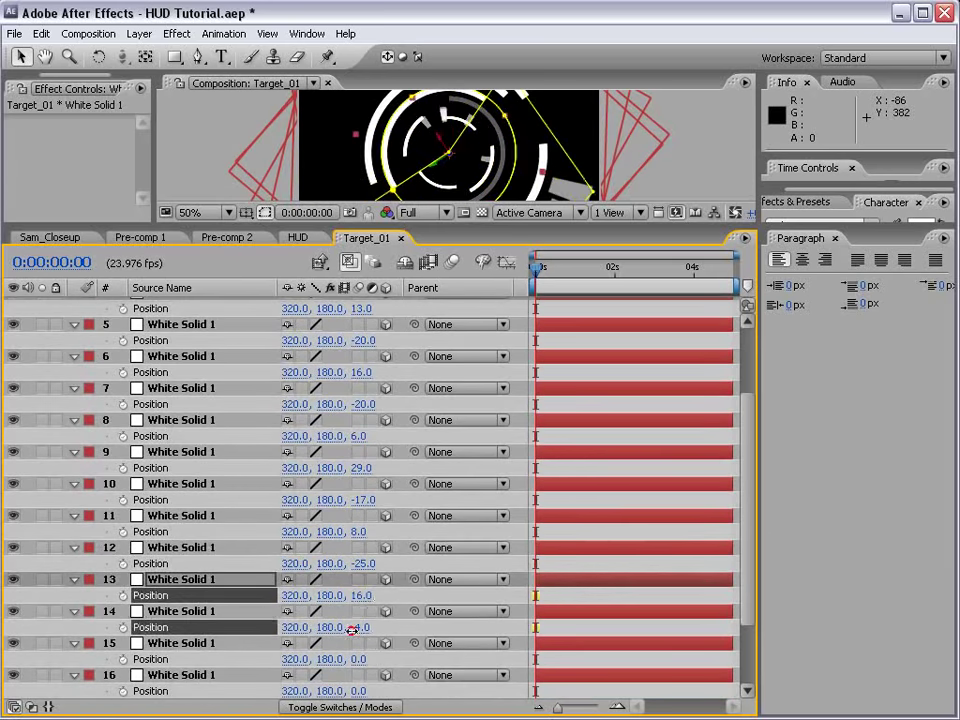
mouse_move(357, 627)
mouse_down()
mouse_move(354, 660)
mouse_move(370, 640)
mouse_up()
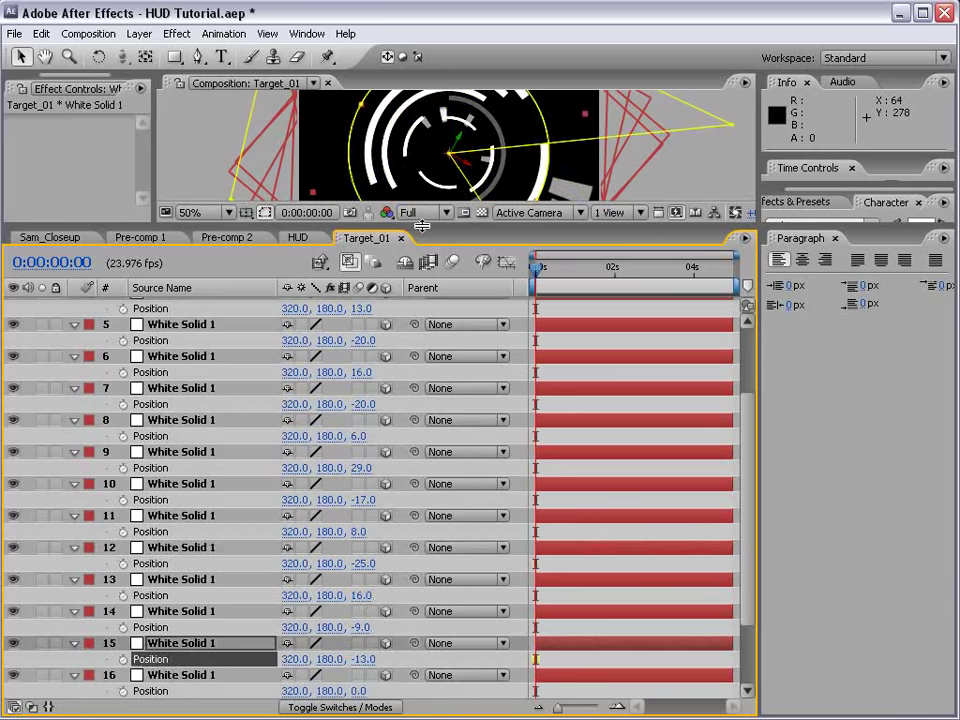
Examine the layered rings from an orbited Custom View 1 and scrub the animation to 0:00:02:00.
drag(422, 227, 422, 328)
click(537, 315)
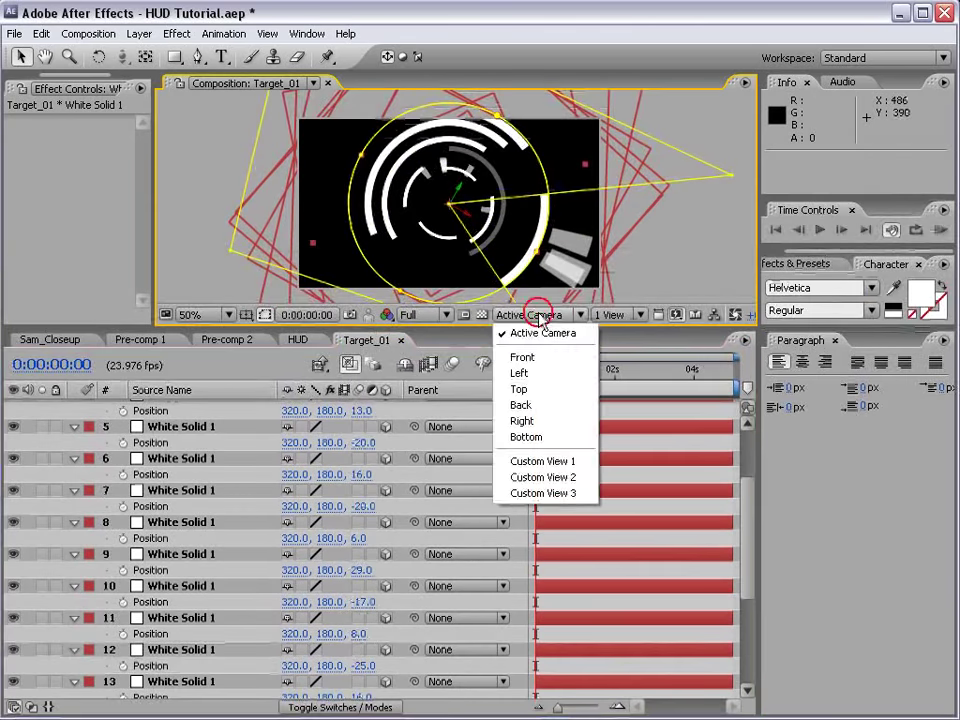
click(527, 461)
key(c)
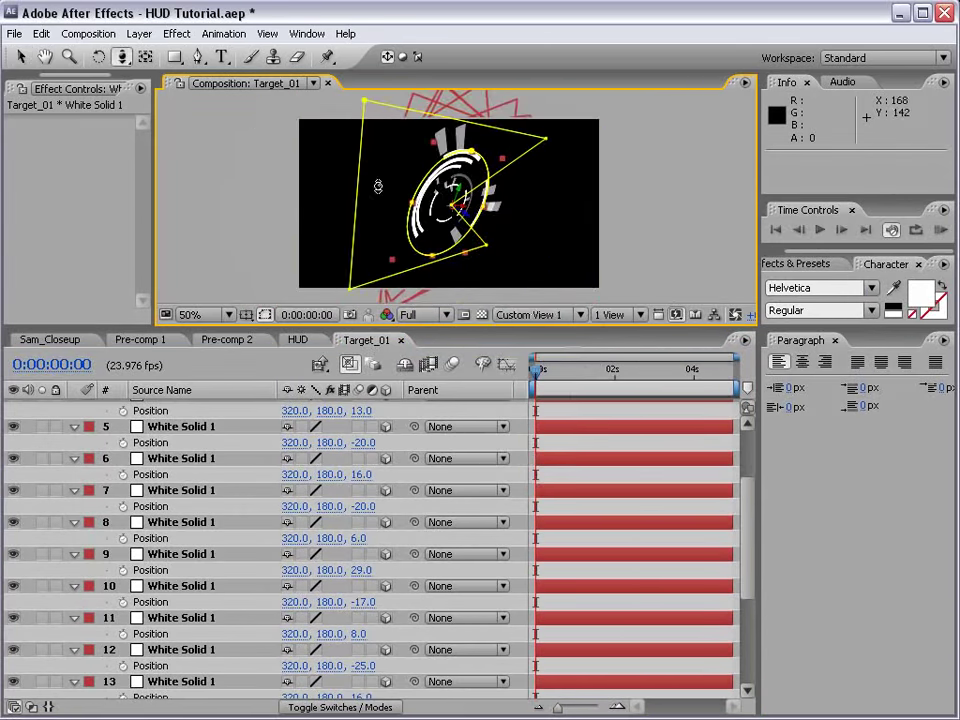
drag(378, 186, 319, 169)
drag(319, 227, 566, 216)
drag(561, 381, 617, 383)
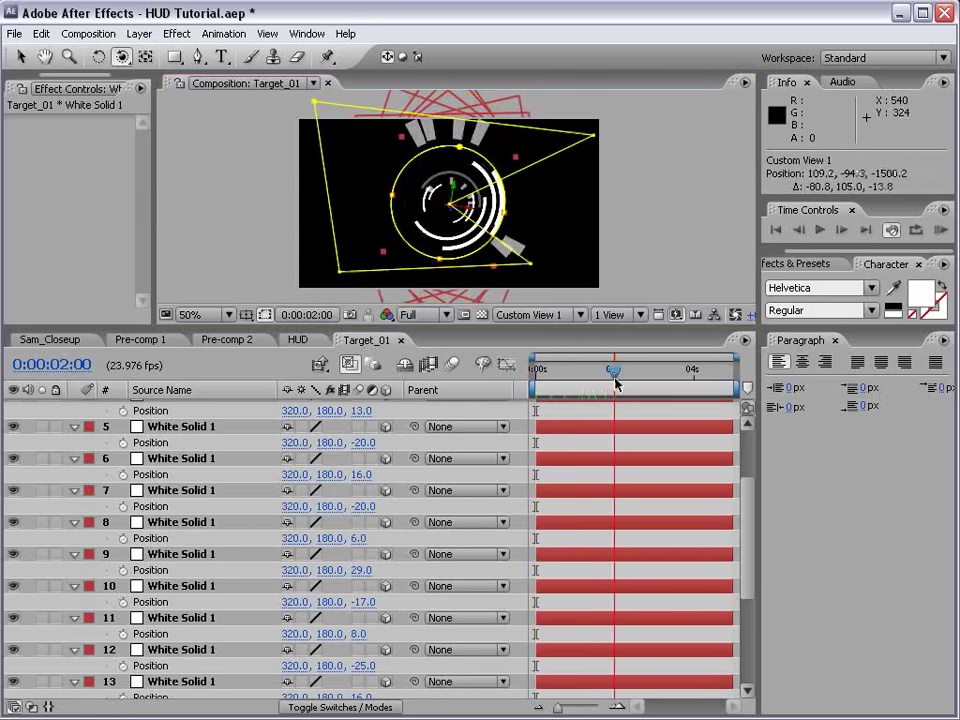
Close Target_01 to return to the HUD composition and turn on Collapse Transformations for the Target_01 layer.
click(401, 340)
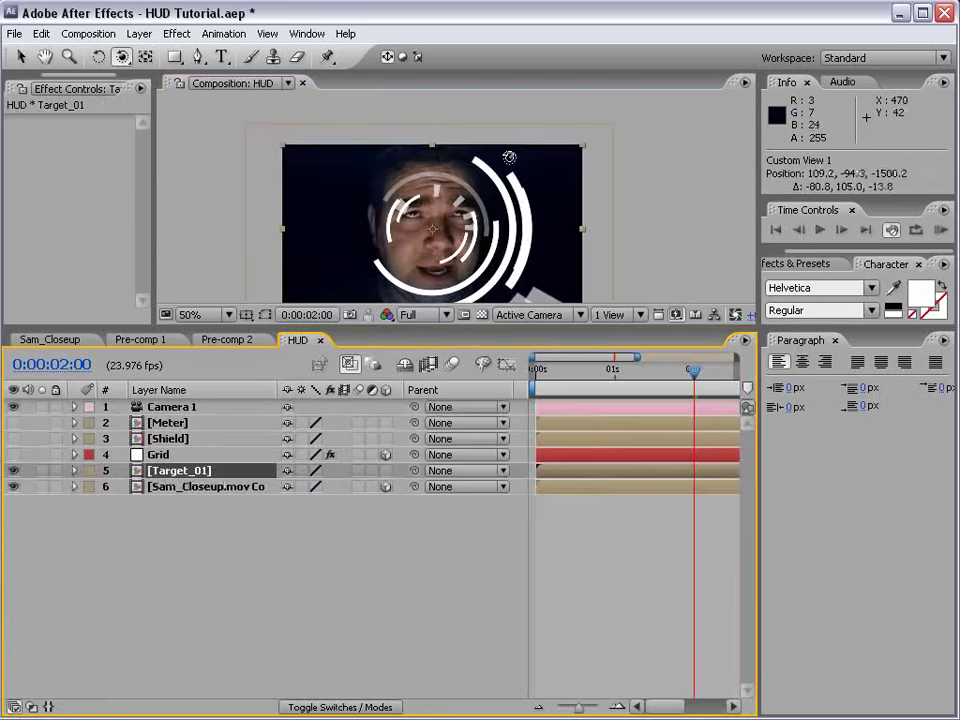
drag(381, 328, 378, 449)
key(h)
scroll(432, 293, up, 2)
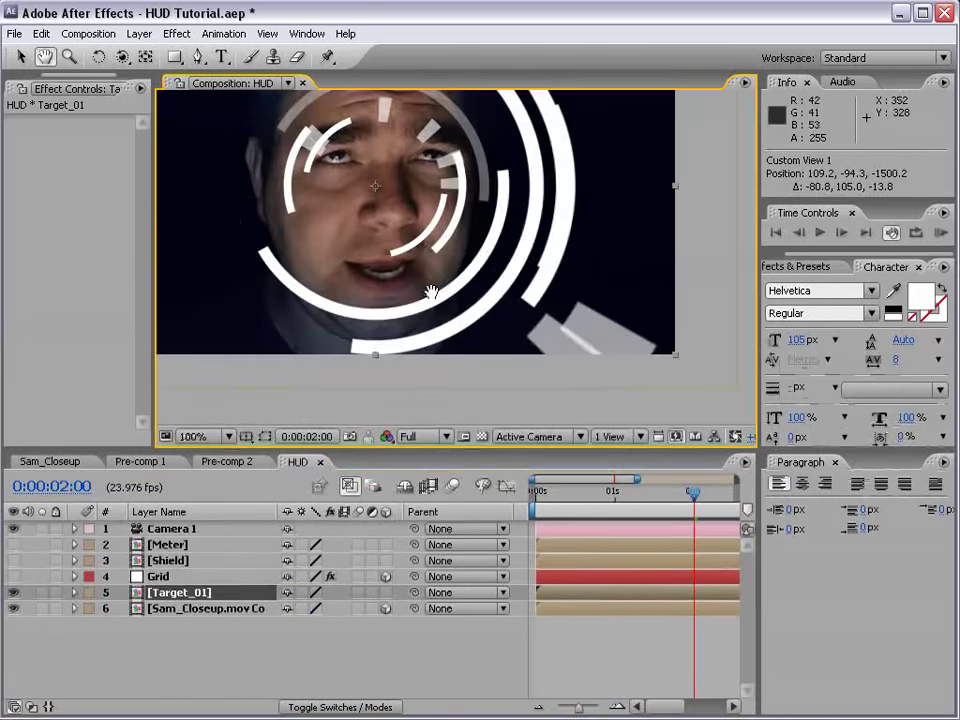
drag(432, 293, 497, 363)
key(v)
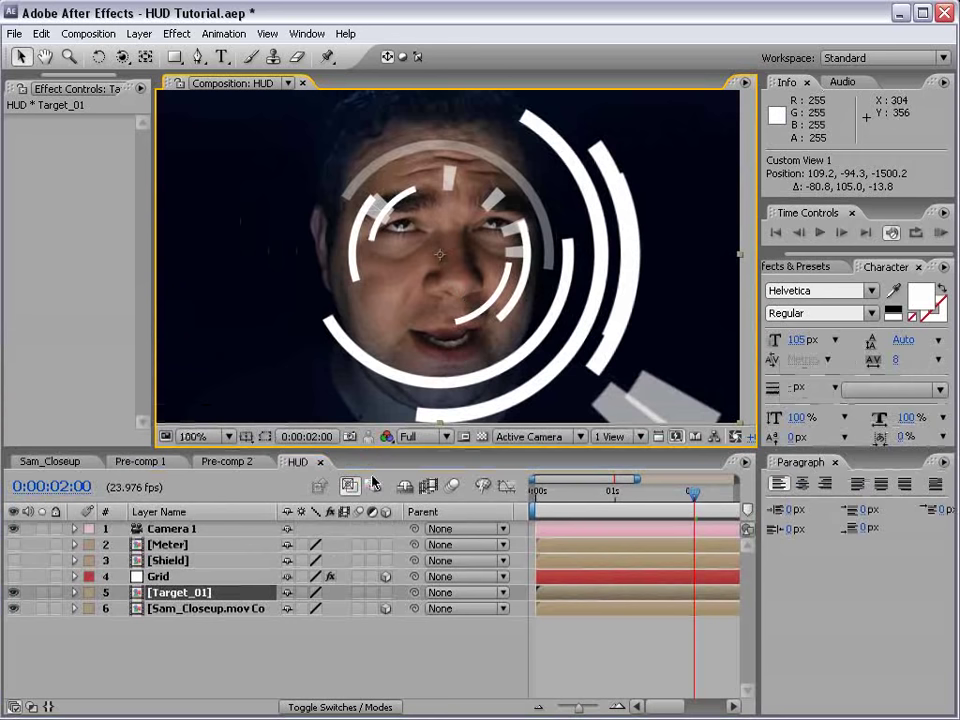
click(301, 593)
click(301, 593)
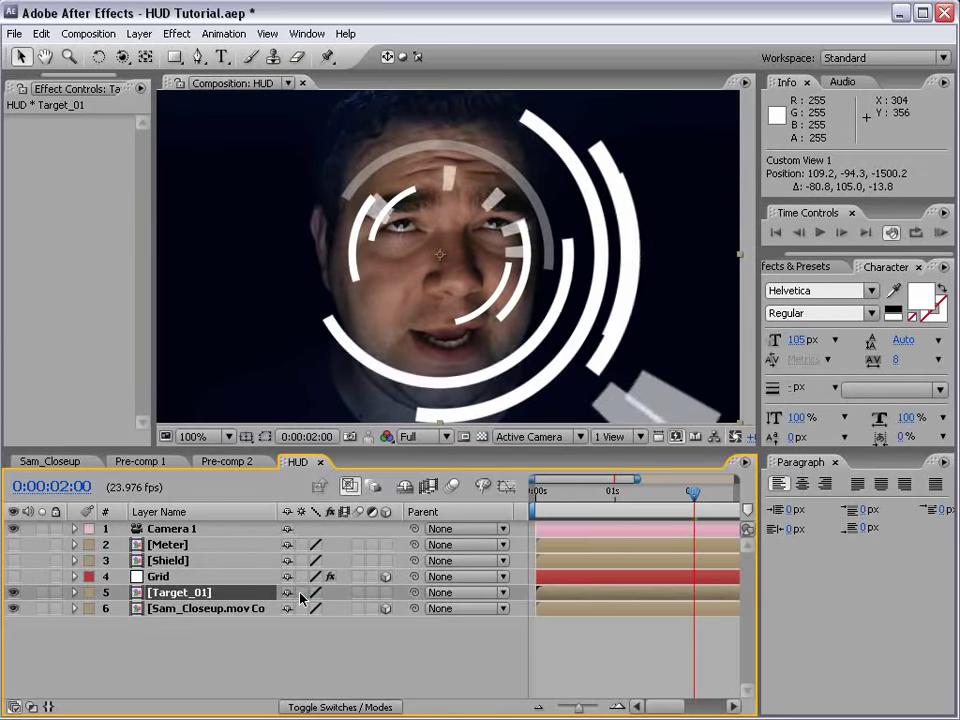
click(301, 593)
Orbit Camera 1 around the footage to check the depth of the Target_01 rings.
scroll(440, 270, down, 2)
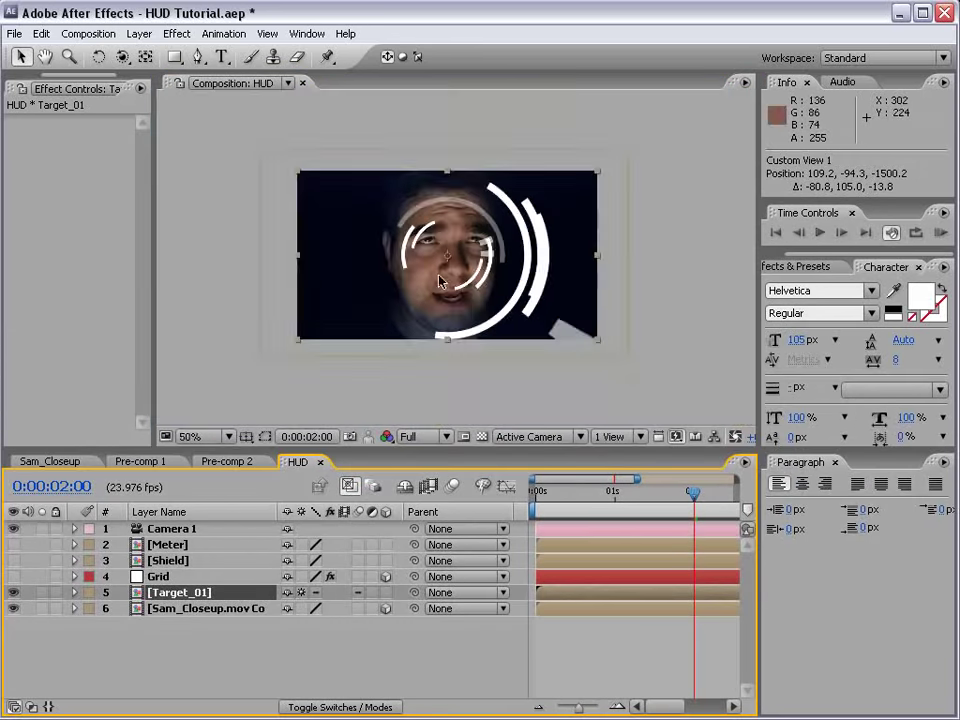
key(c)
key(ctrl+z)
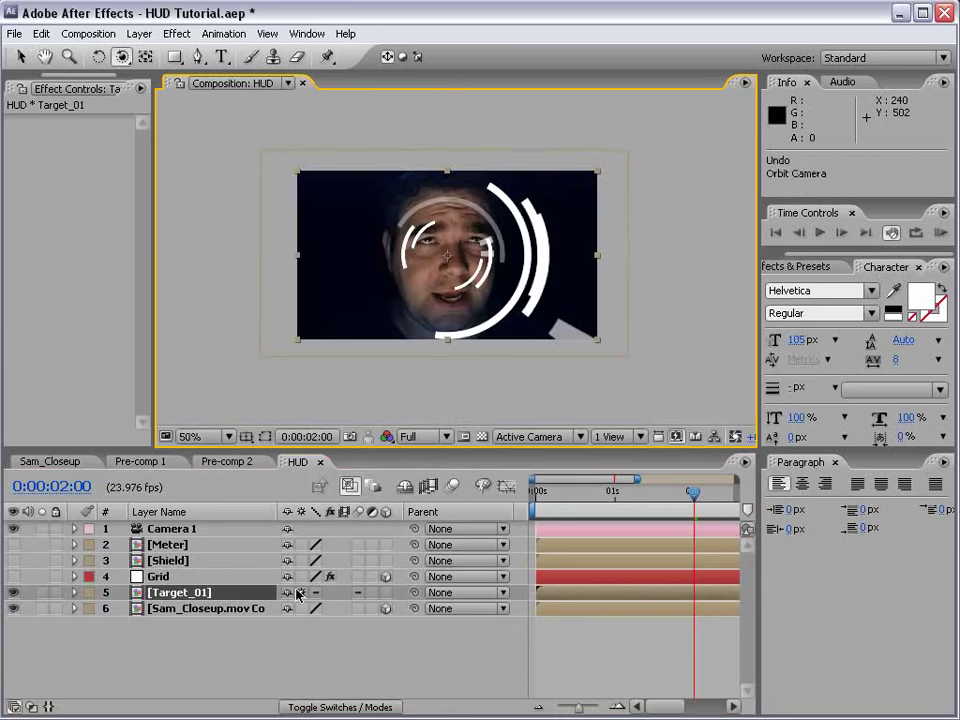
drag(525, 335, 485, 318)
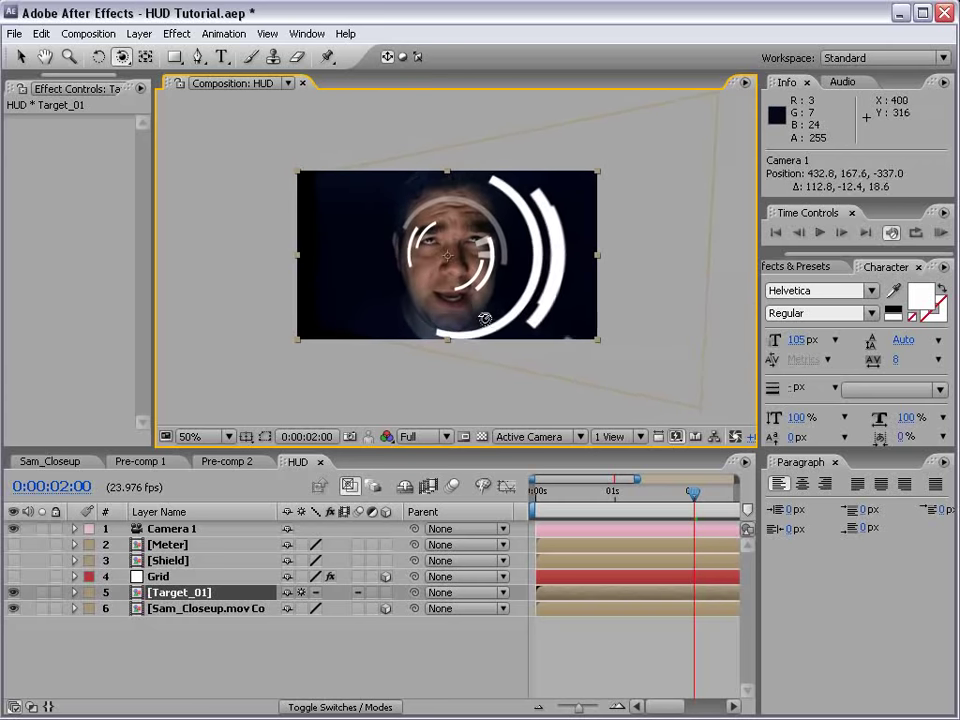
Make Target_01 a 3D layer and reset Camera 1's transform.
click(386, 594)
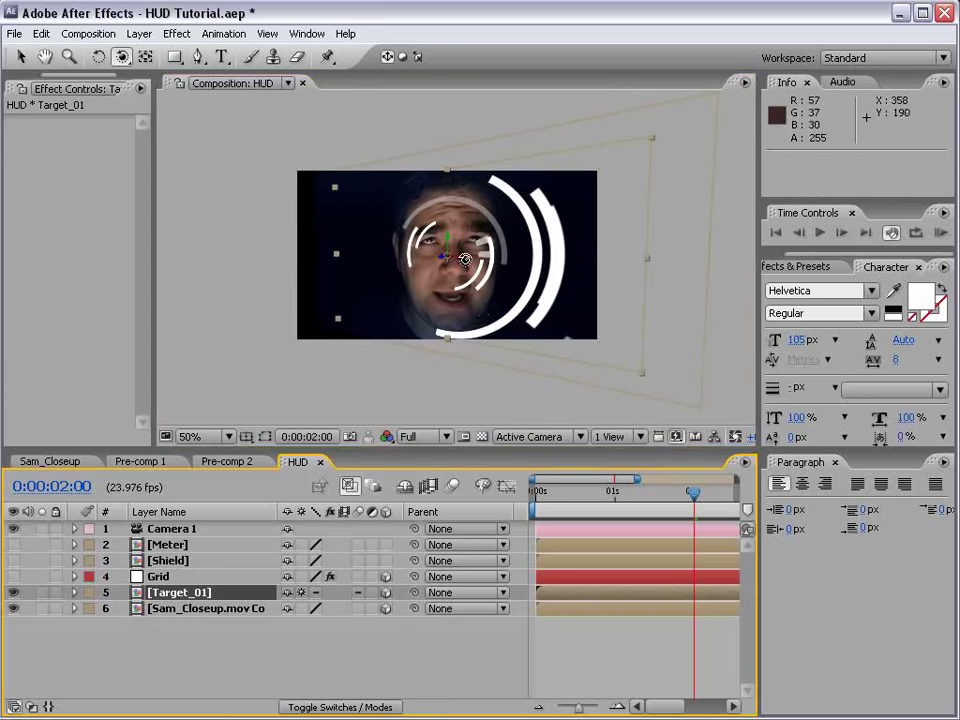
key(v)
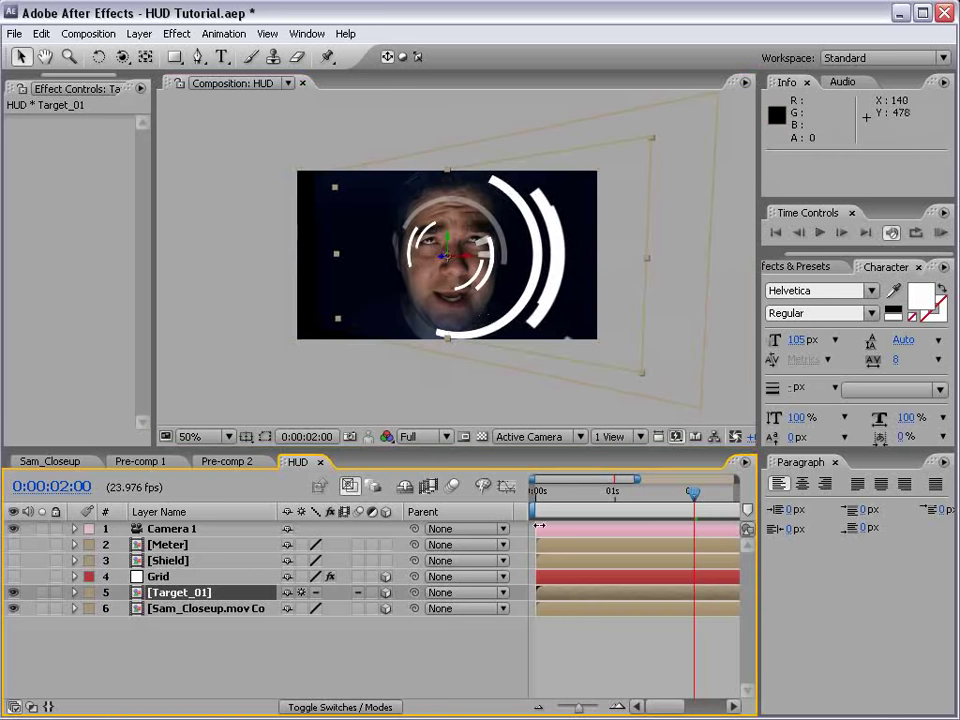
click(166, 530)
right_click(166, 532)
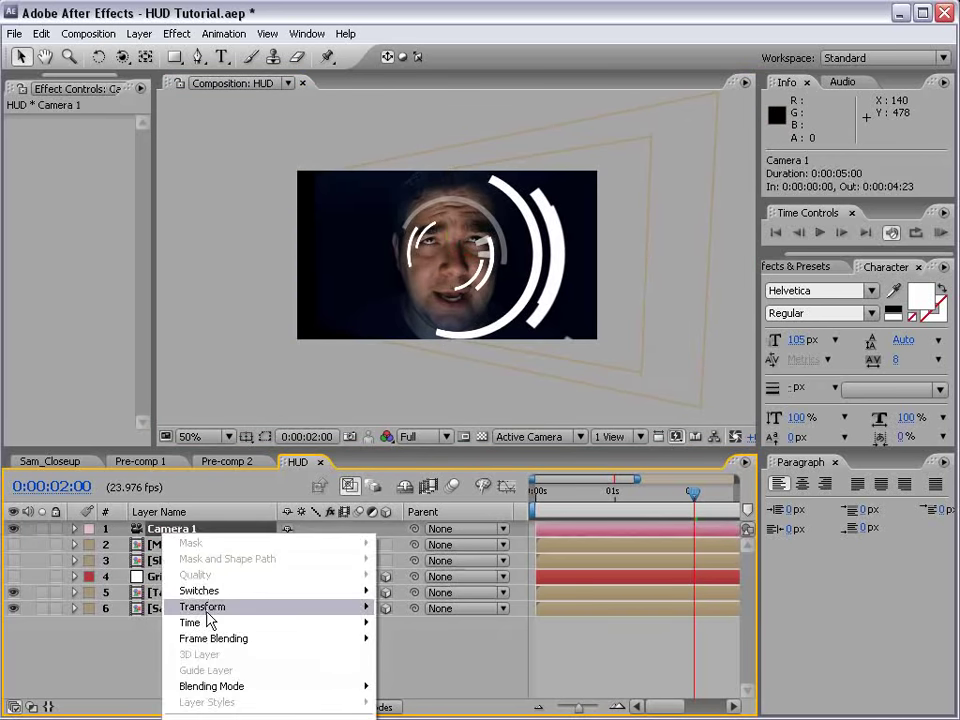
mouse_move(205, 606)
click(435, 608)
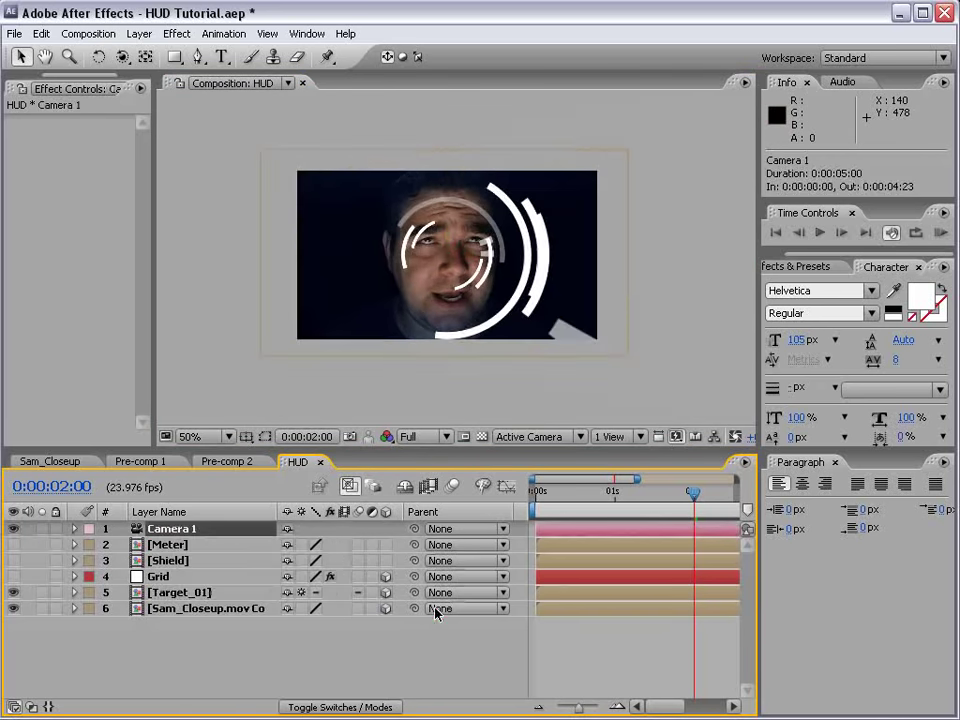
Scale Target_01 down to well under half size and place it over the eye on the image's right side.
click(180, 592)
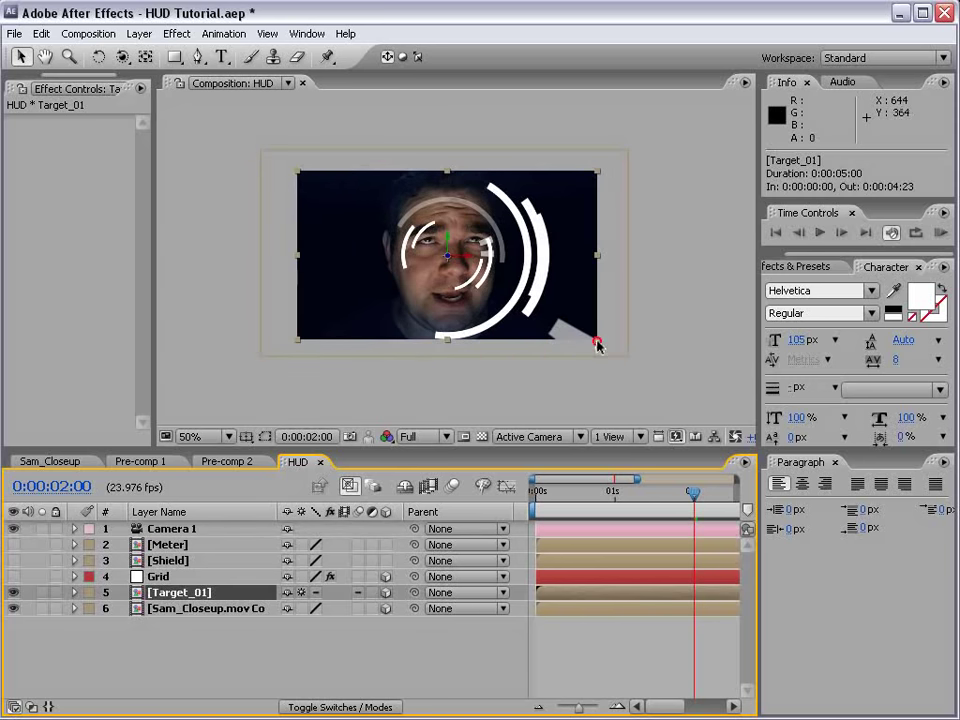
drag(597, 345, 500, 287)
key(period)
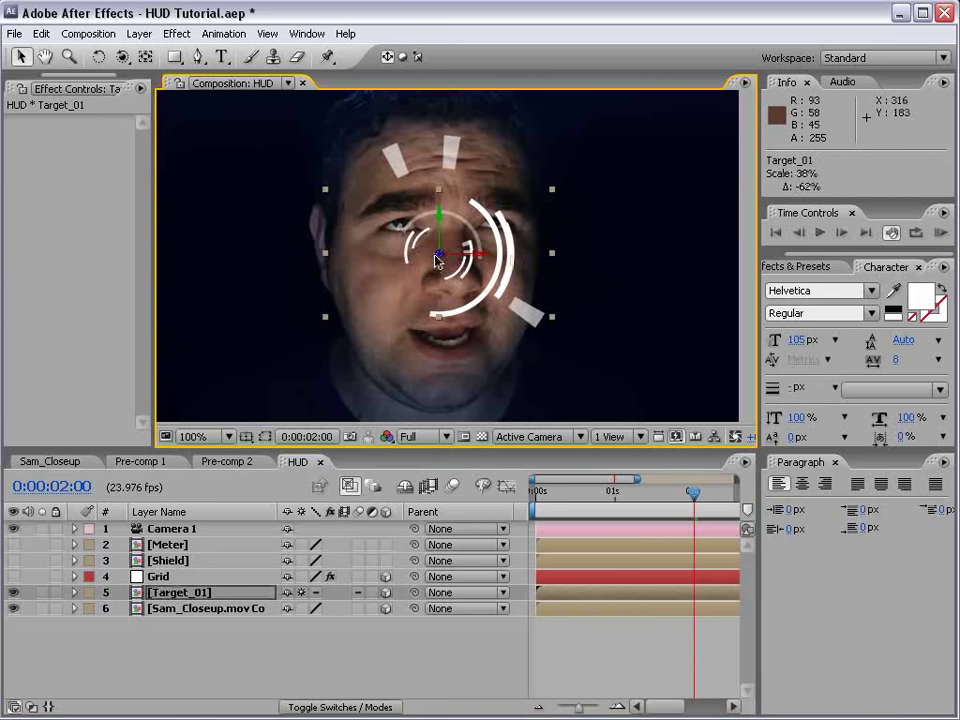
drag(441, 258, 521, 300)
drag(427, 275, 463, 228)
Apply the Fill effect to the Target_01 layer.
click(220, 632)
click(195, 592)
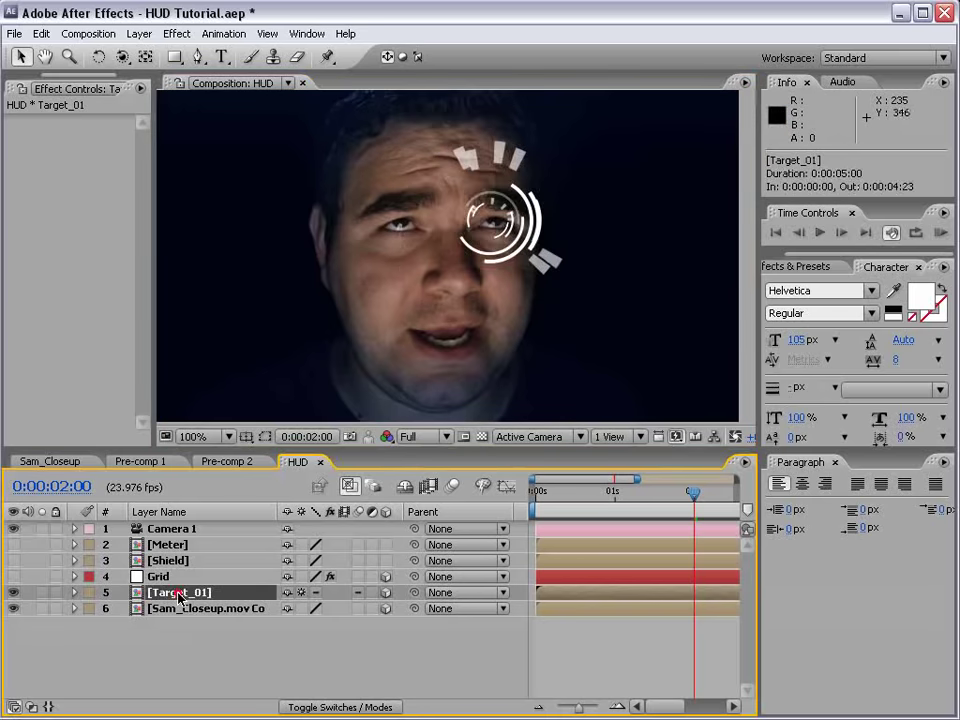
click(176, 34)
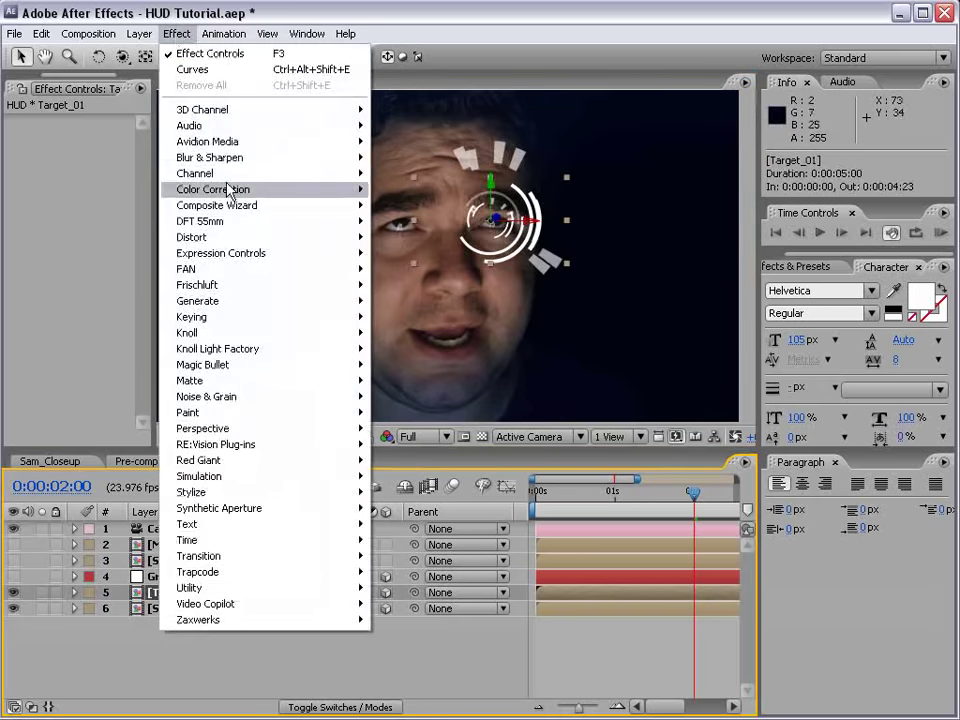
mouse_move(218, 301)
click(395, 524)
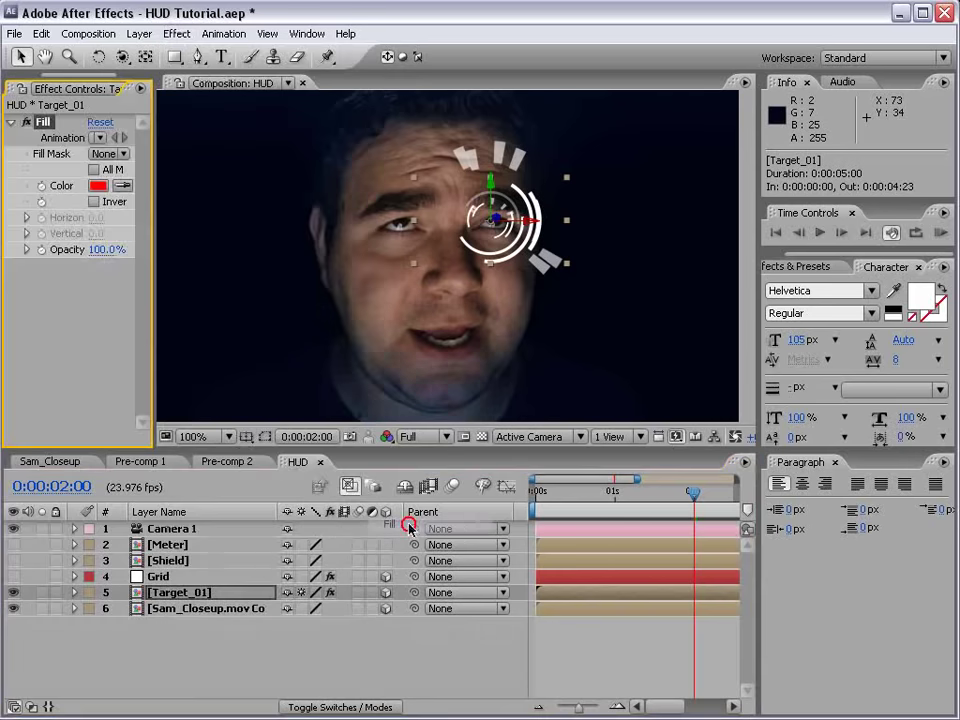
Set the Fill color of Target_01 to a light blue.
click(96, 187)
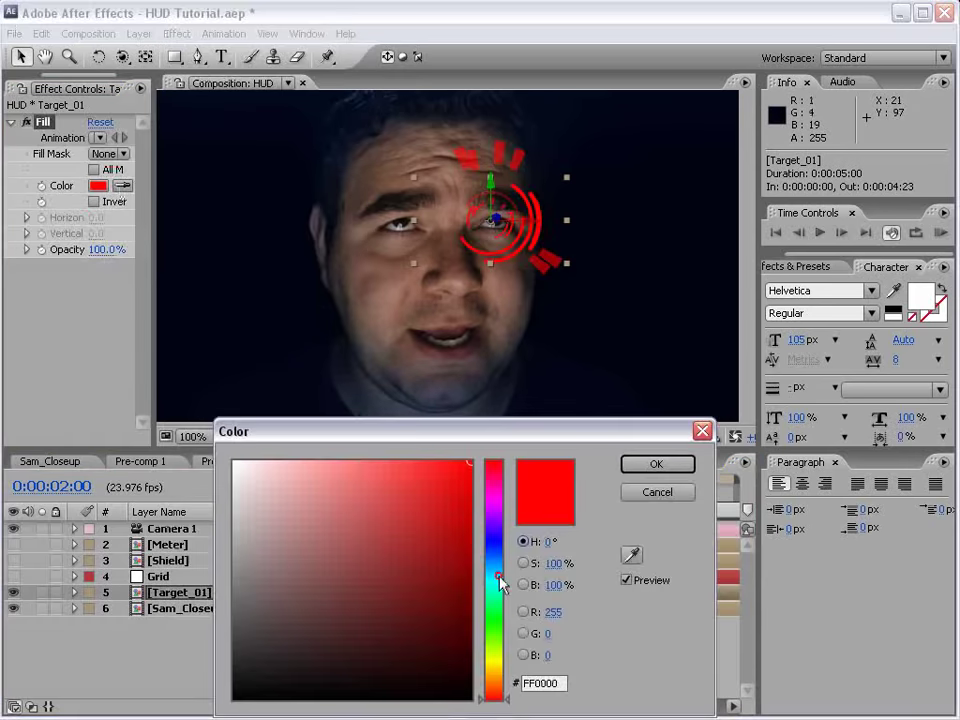
drag(500, 585, 500, 560)
mouse_move(345, 489)
mouse_down()
mouse_move(315, 446)
mouse_move(386, 455)
mouse_up()
click(656, 464)
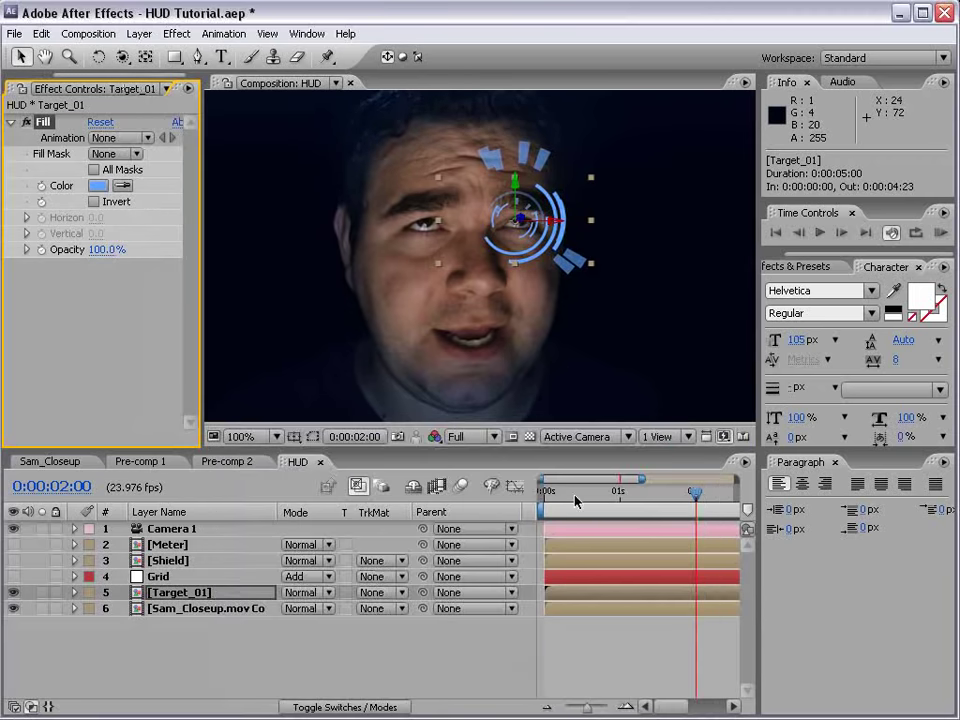
Set Target_01's blending mode to Add and duplicate the layer.
click(307, 601)
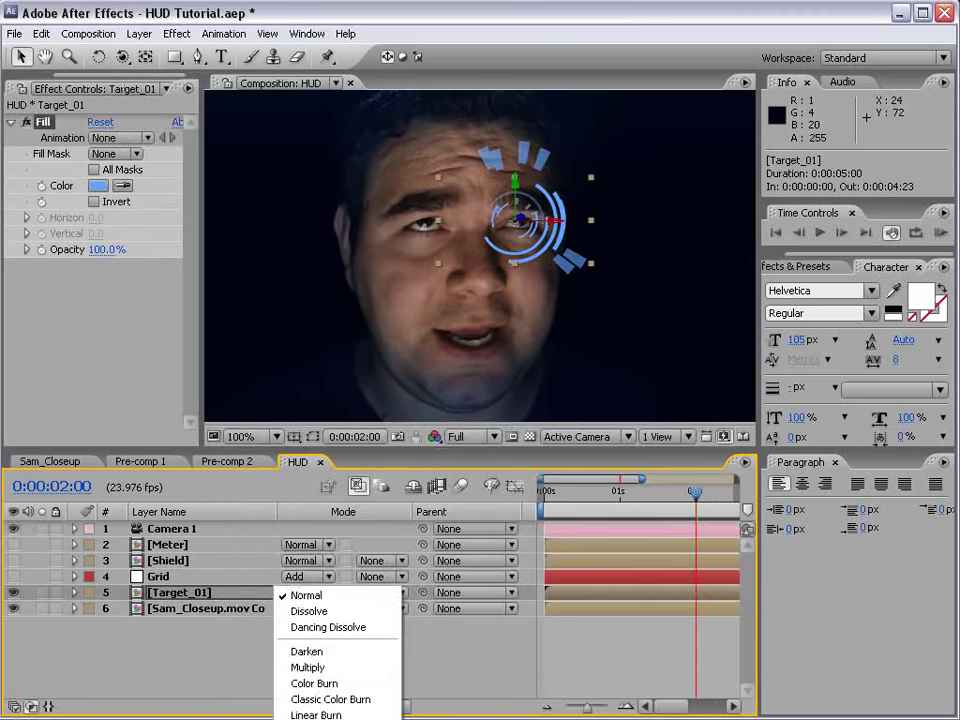
click(308, 719)
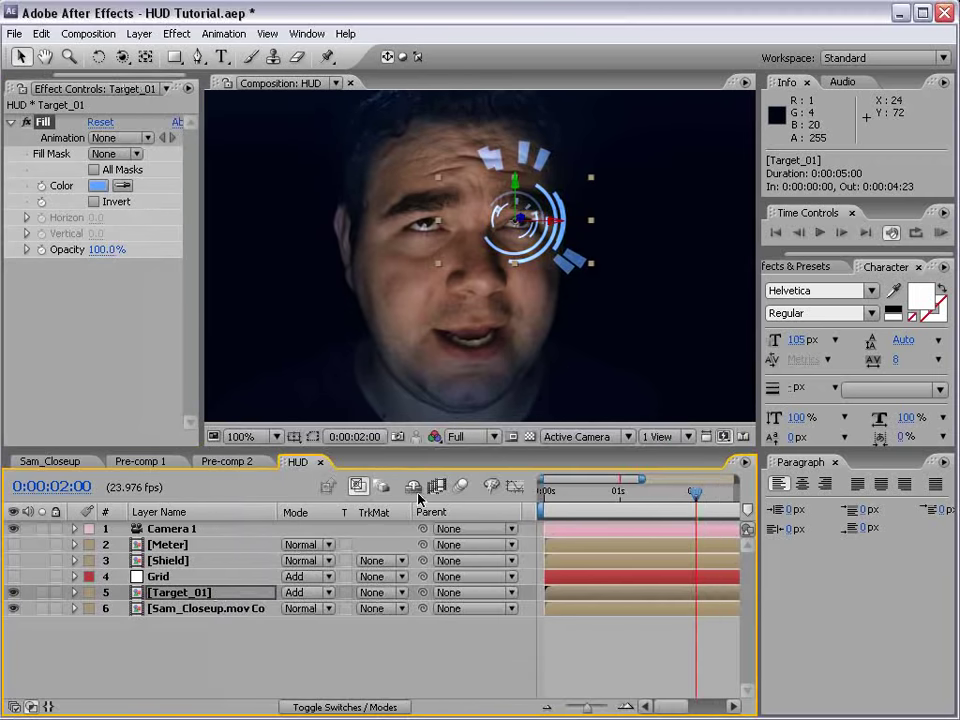
click(594, 636)
click(270, 592)
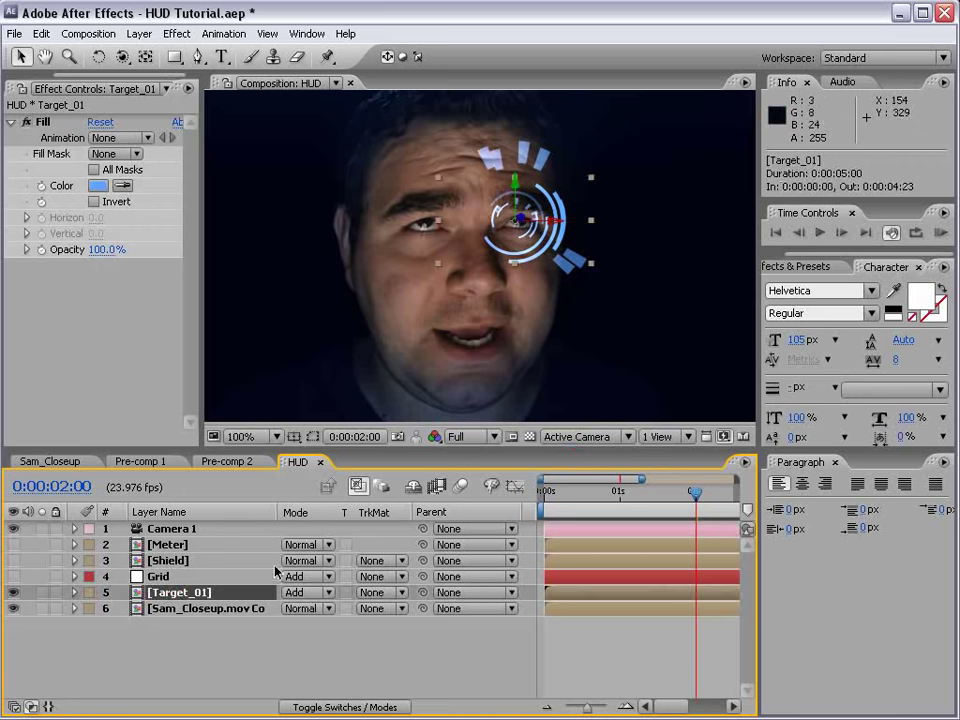
key(ctrl+d)
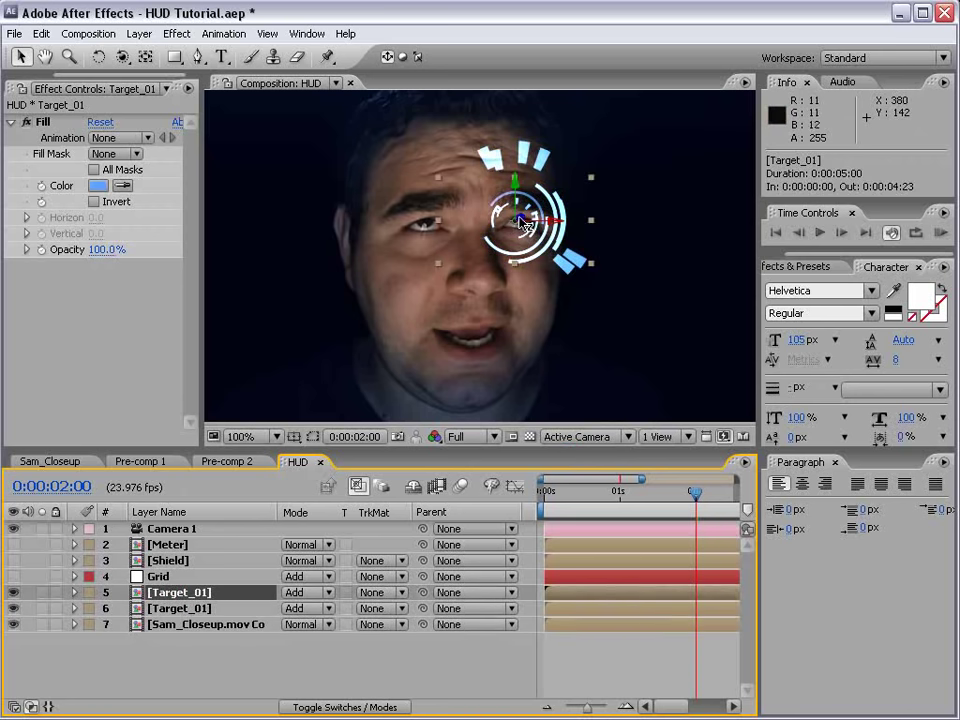
Place the Target_01 duplicate nearer the camera at 368.7, 149.0, -169.7 and a second duplicate even nearer, higher and farther out from the eye.
drag(521, 221, 534, 216)
drag(577, 187, 628, 158)
key(comma)
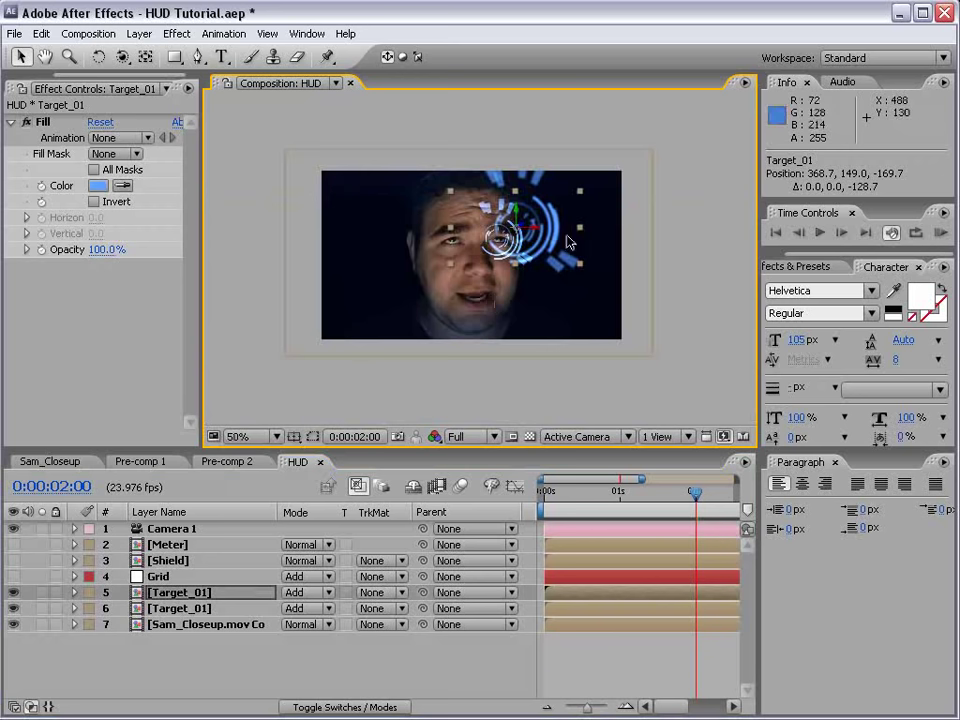
key(ctrl+d)
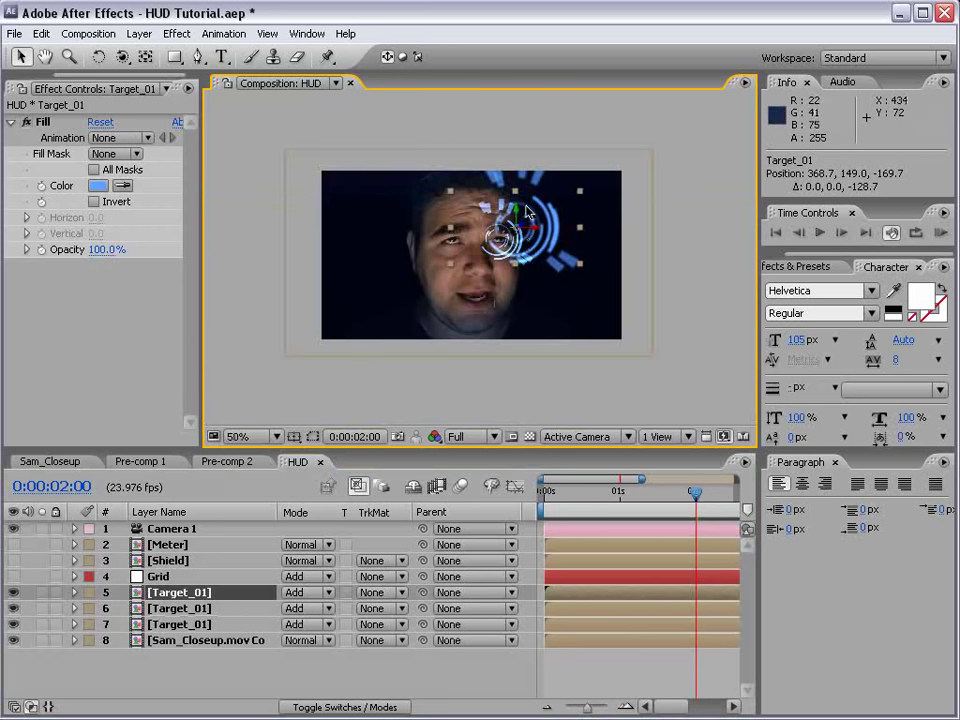
drag(537, 218, 564, 187)
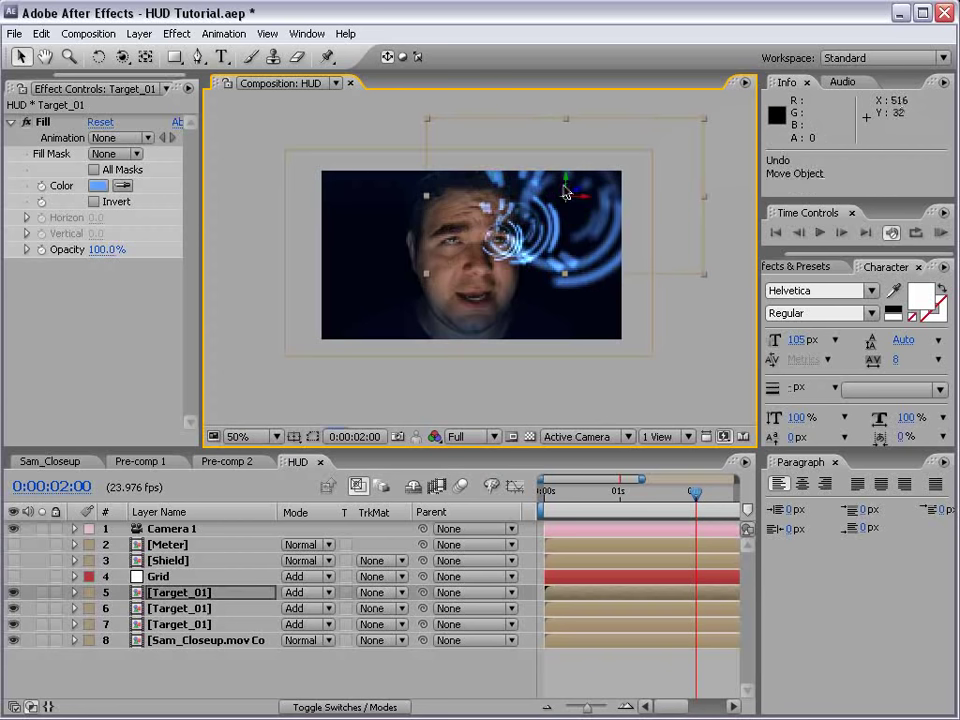
Orbit the camera around the targets at 0:00:01:00 to check their depth, and undo the orbit.
drag(696, 492, 620, 507)
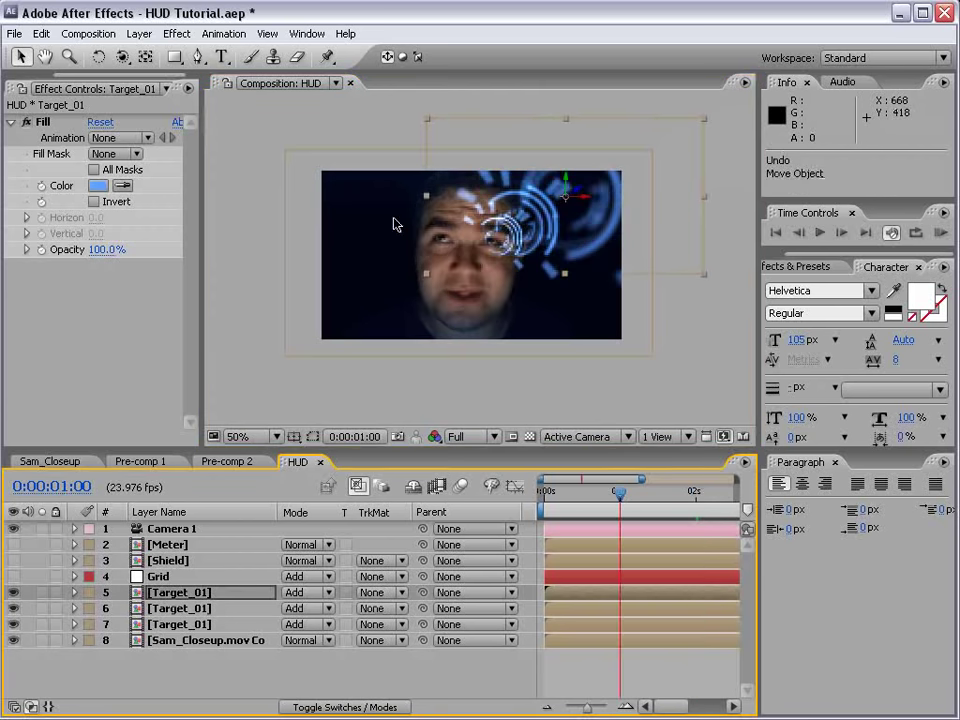
key(c)
key(c)
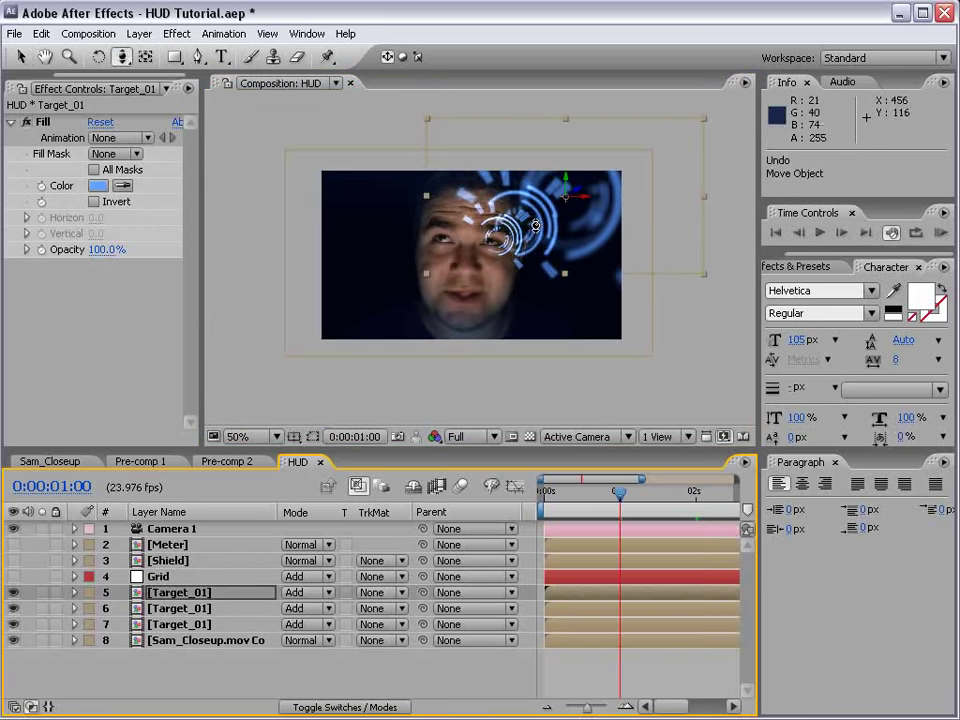
key(c)
drag(536, 225, 576, 228)
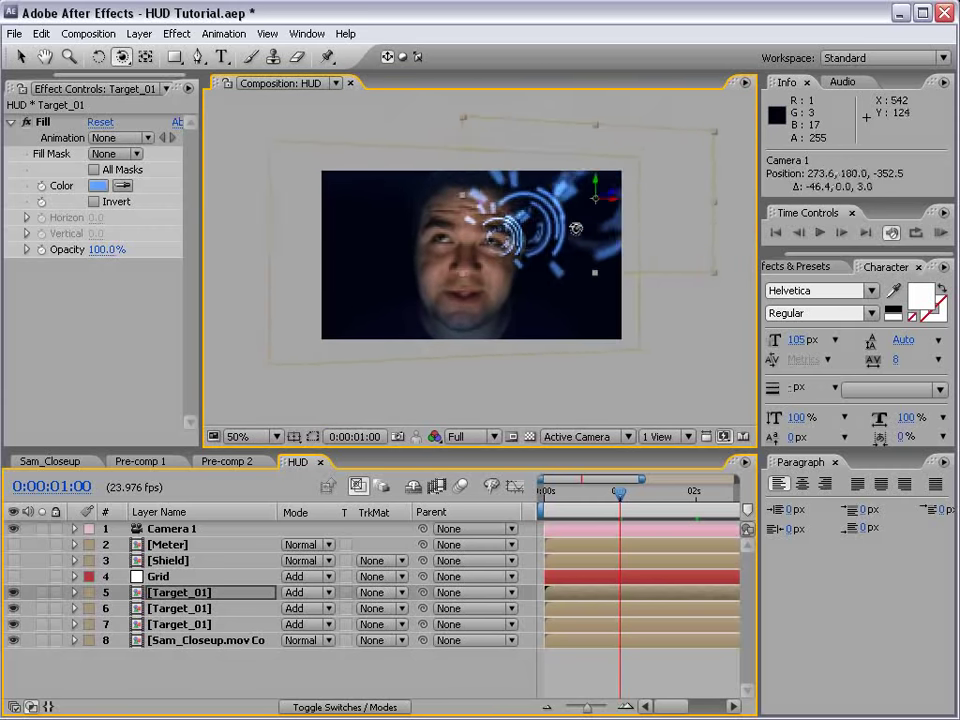
key(ctrl+z)
scroll(470, 260, up, 2)
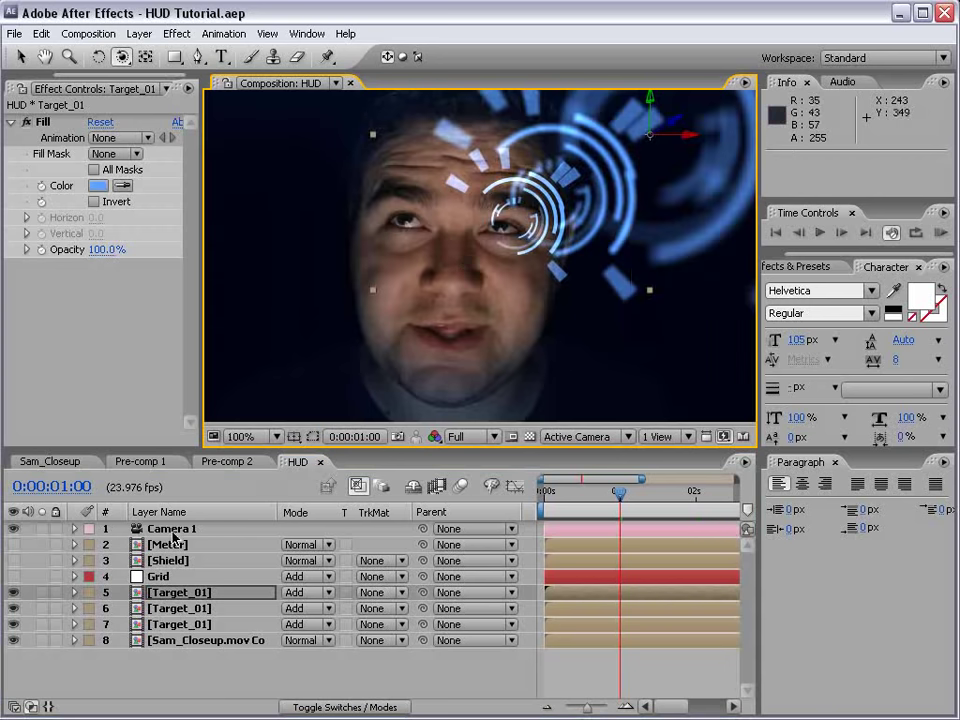
scroll(497, 262, down, 2)
scroll(519, 301, up, 2)
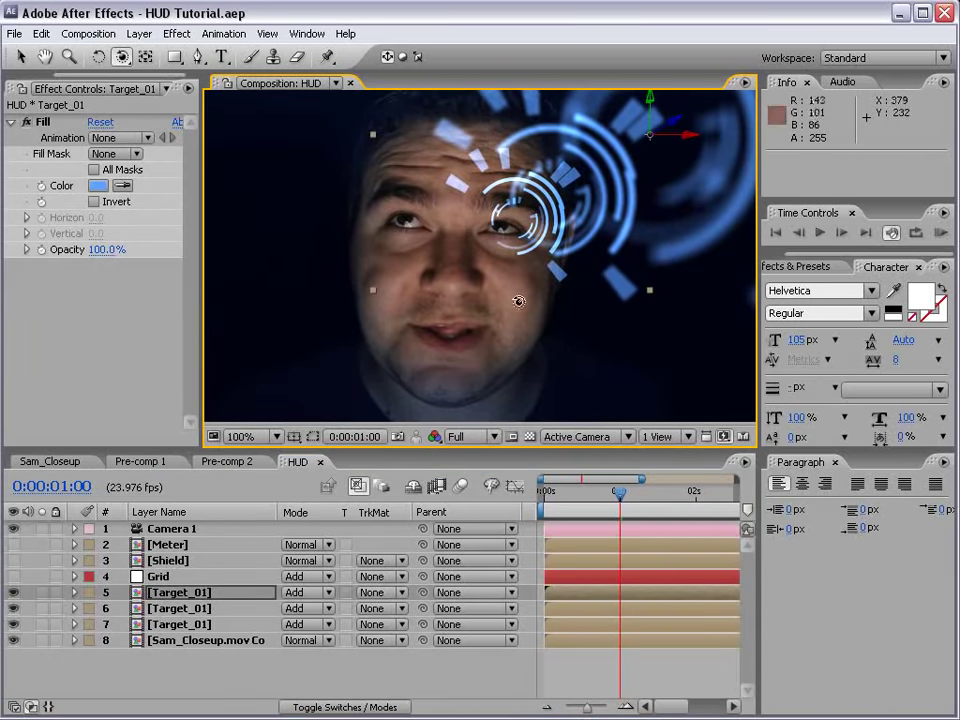
Rotate the front, largest Target_01 copy around its Z axis.
key(comma)
key(w)
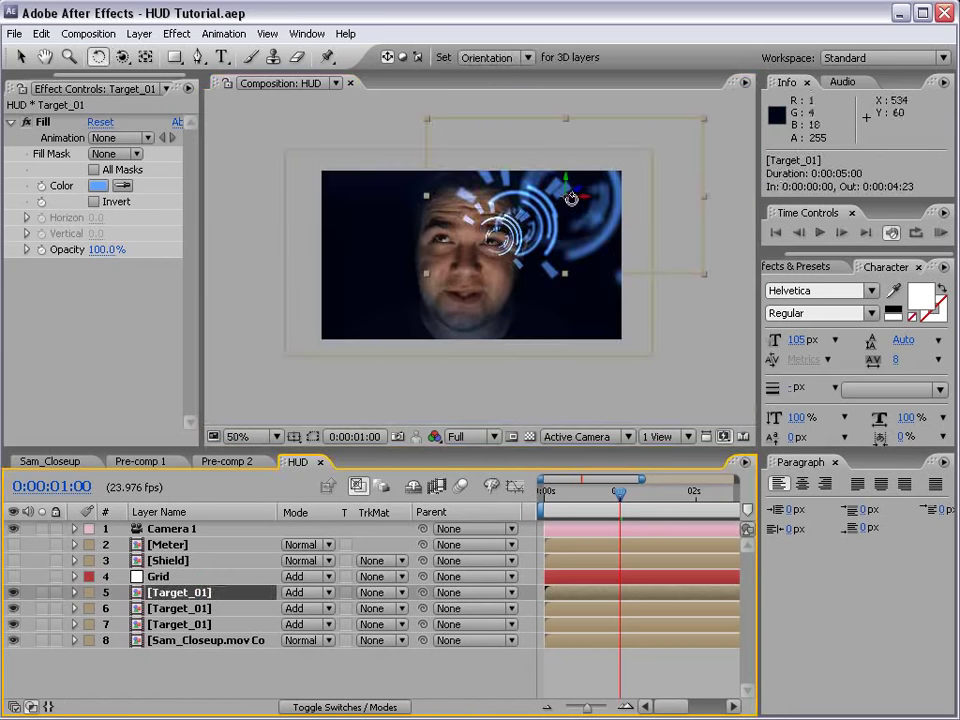
drag(572, 195, 562, 88)
Rotate the middle Target_01 copy about a quarter turn and shift its layer 13 frames earlier in time.
click(201, 610)
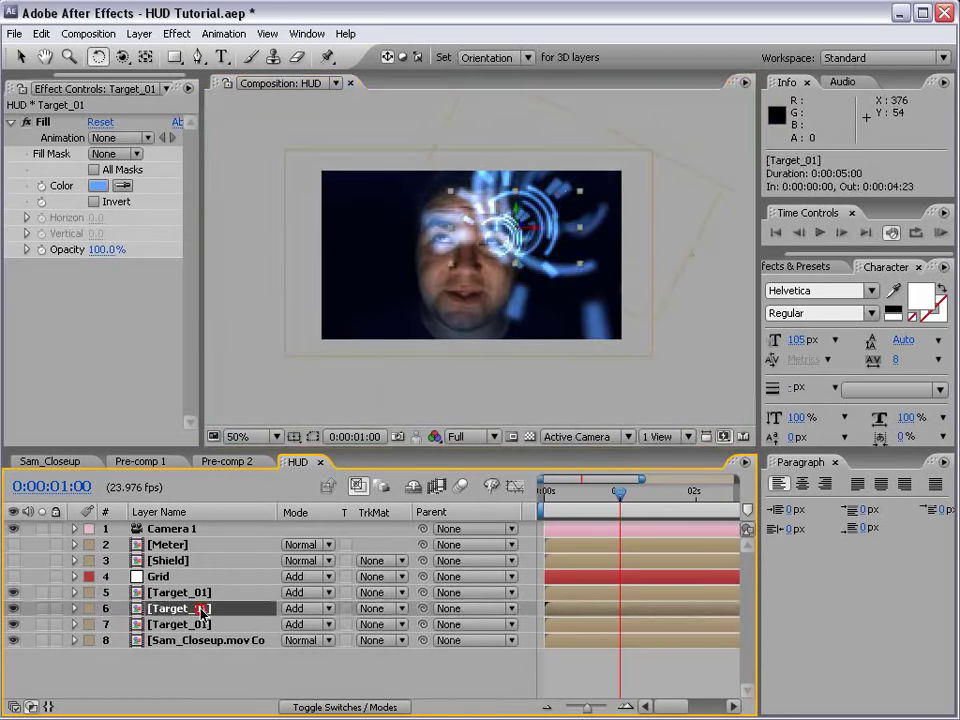
drag(518, 228, 531, 302)
key(v)
drag(670, 604, 636, 613)
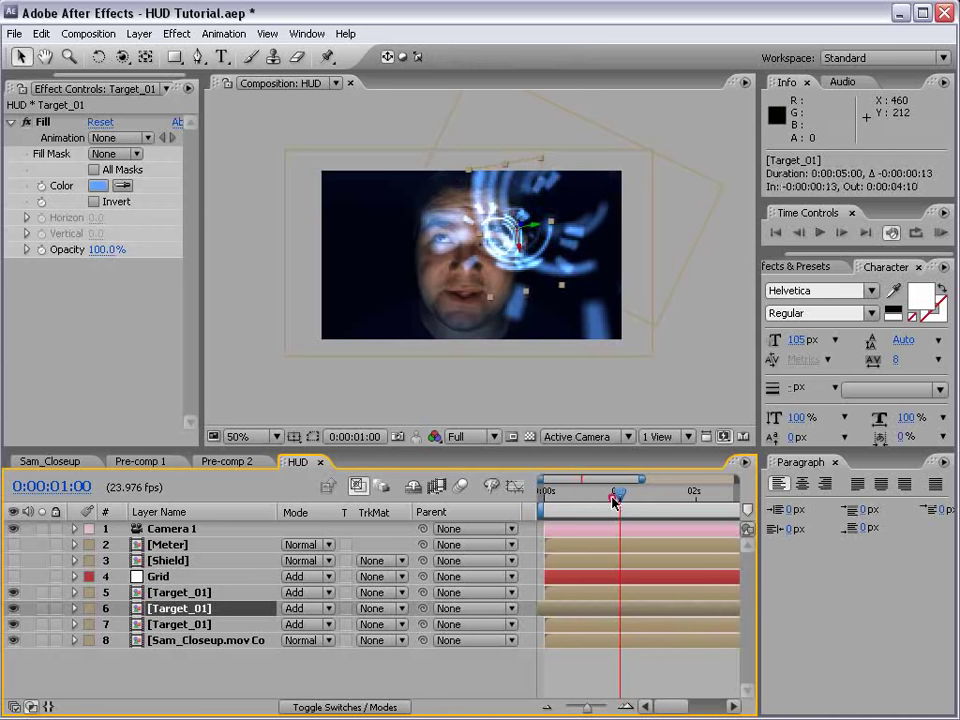
drag(613, 502, 544, 495)
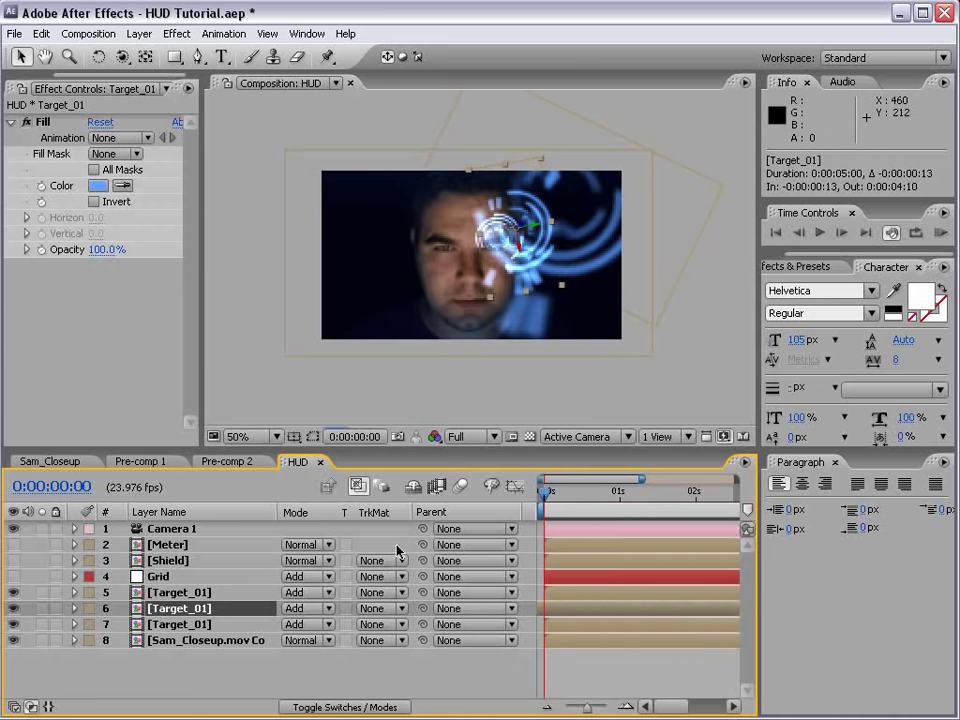
Hide the three Target_01 layers, show the Shield layer, and save the project.
drag(14, 626, 17, 597)
key(ctrl+s)
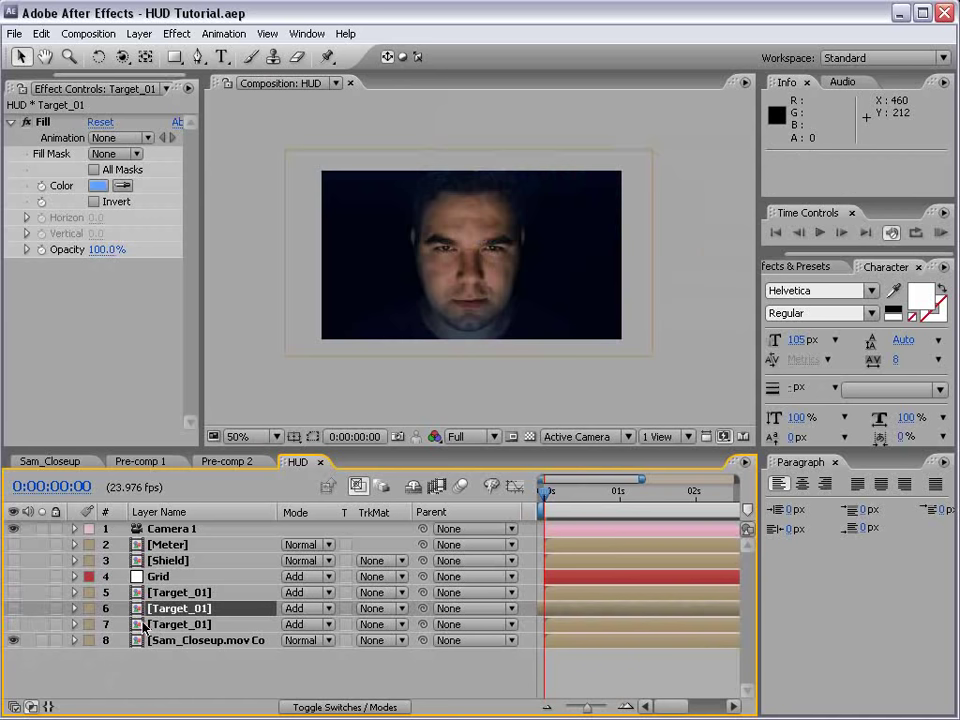
key(ctrl+Up)
key(ctrl+Up)
key(ctrl+Up)
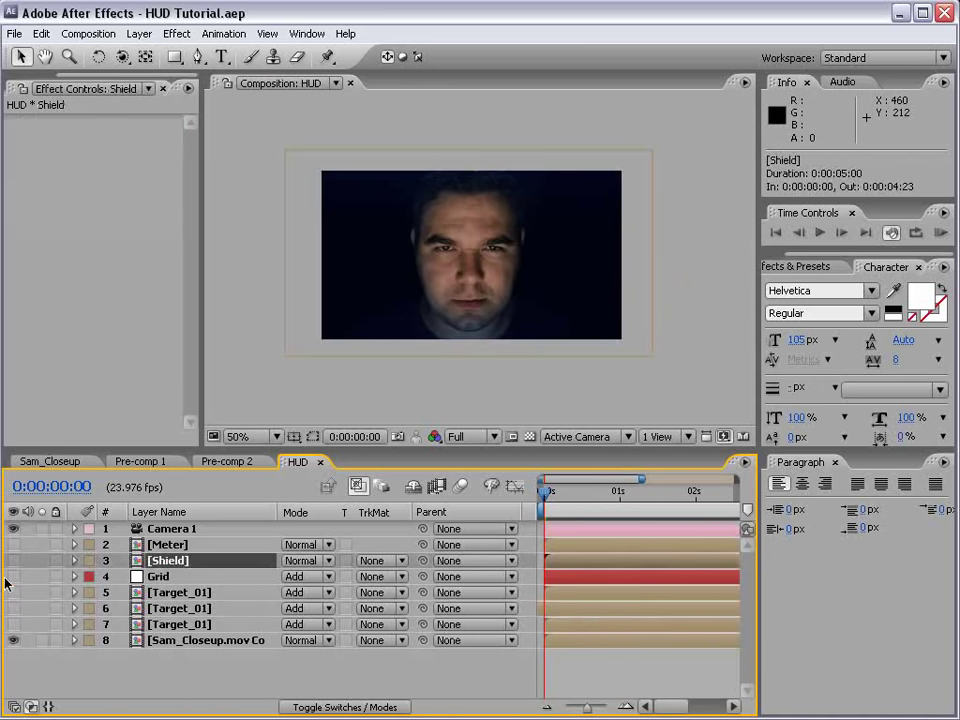
click(13, 560)
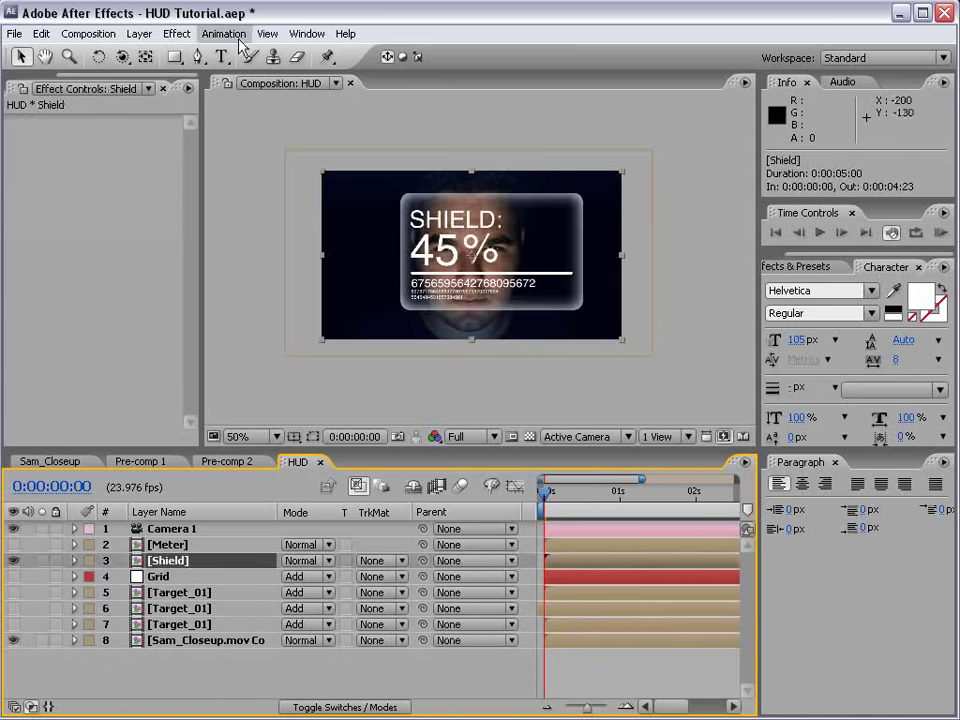
key(ctrl+s)
Apply the Fill effect to the Shield layer and make it a 3D layer.
click(177, 33)
mouse_move(213, 303)
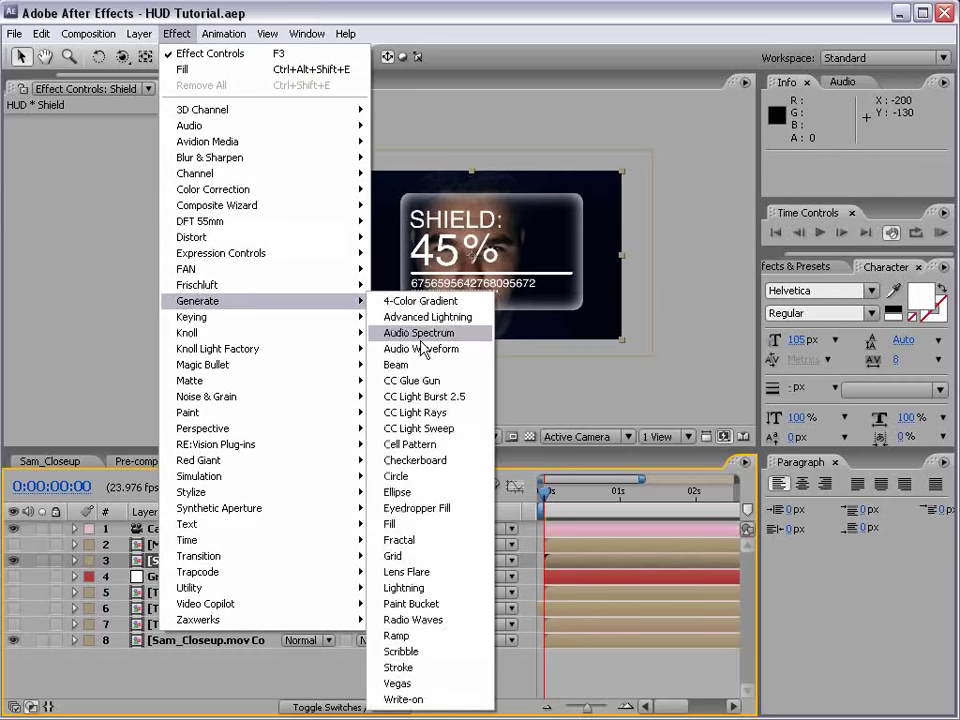
click(412, 524)
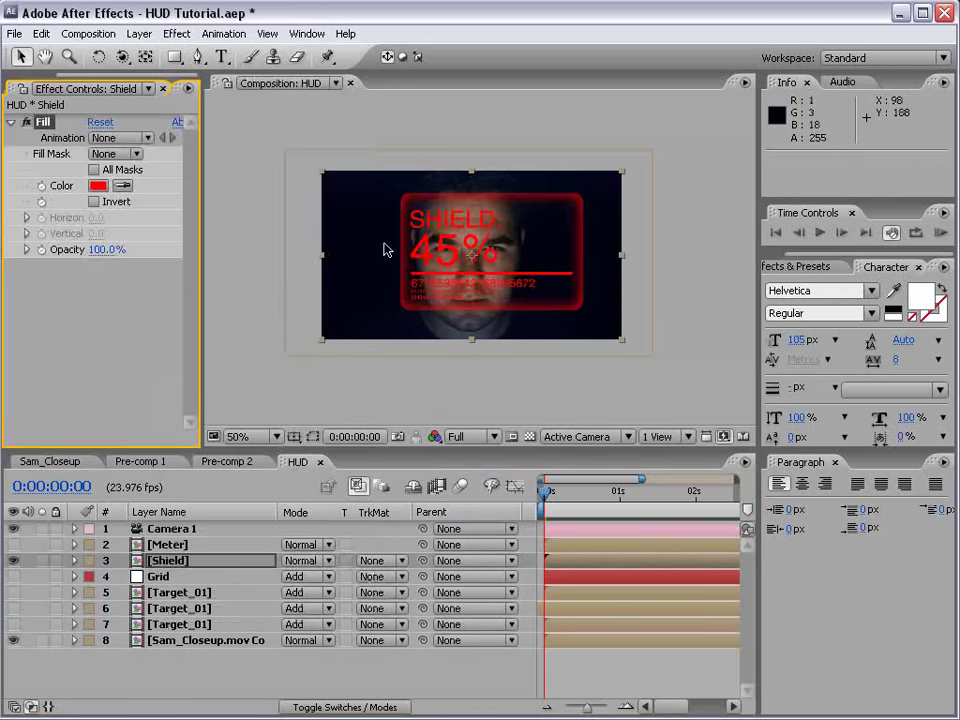
key(F4)
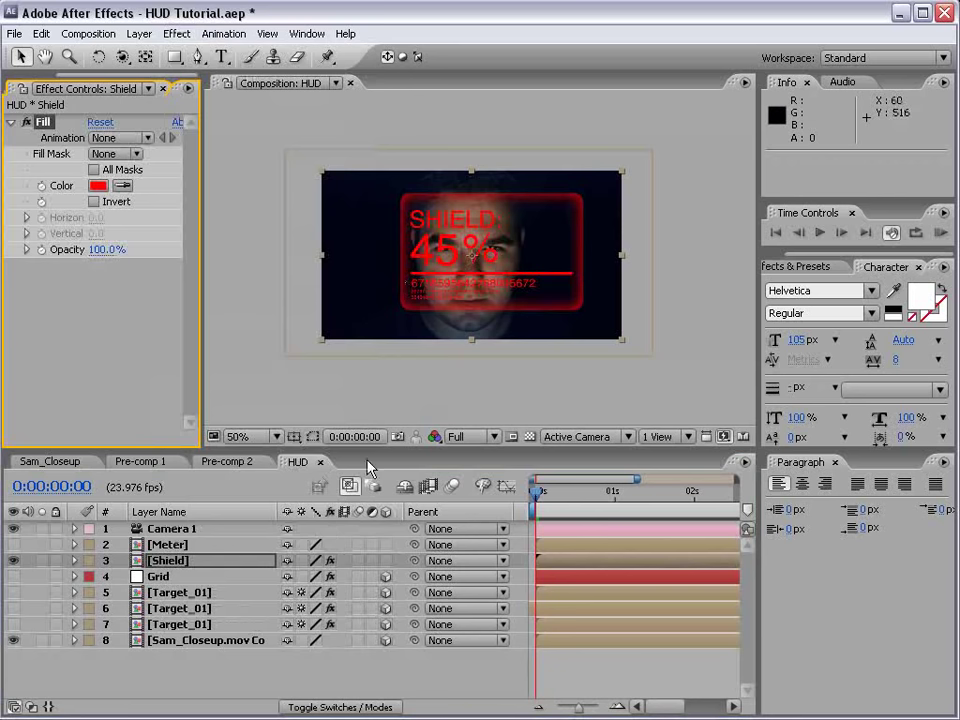
click(385, 561)
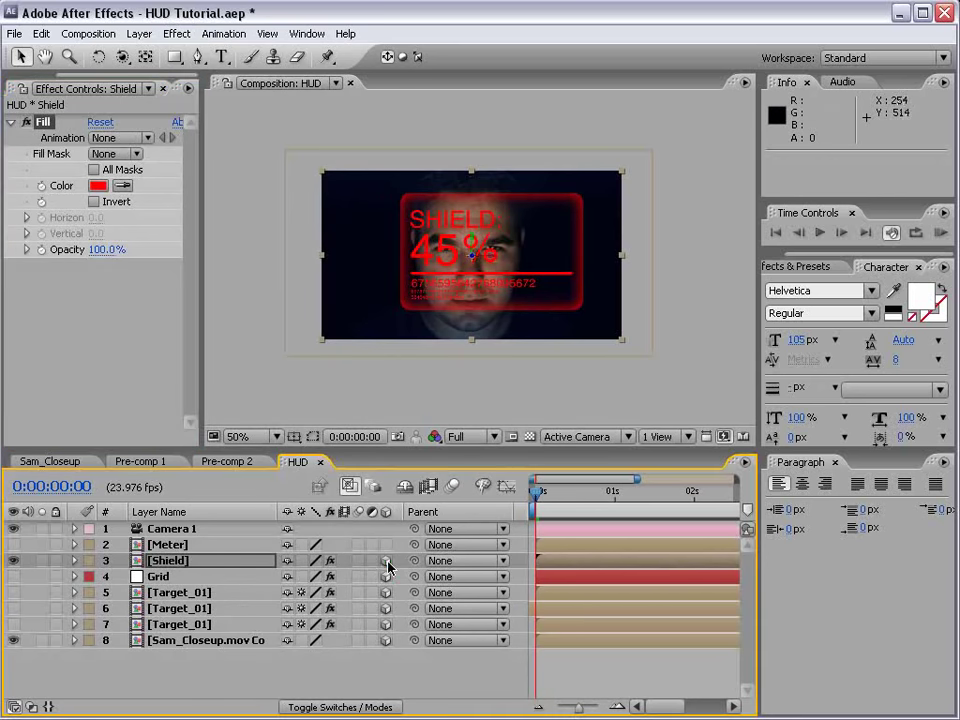
Flip the Shield layer 180° around its Y axis so its text reads mirrored.
key(w)
drag(471, 243, 585, 241)
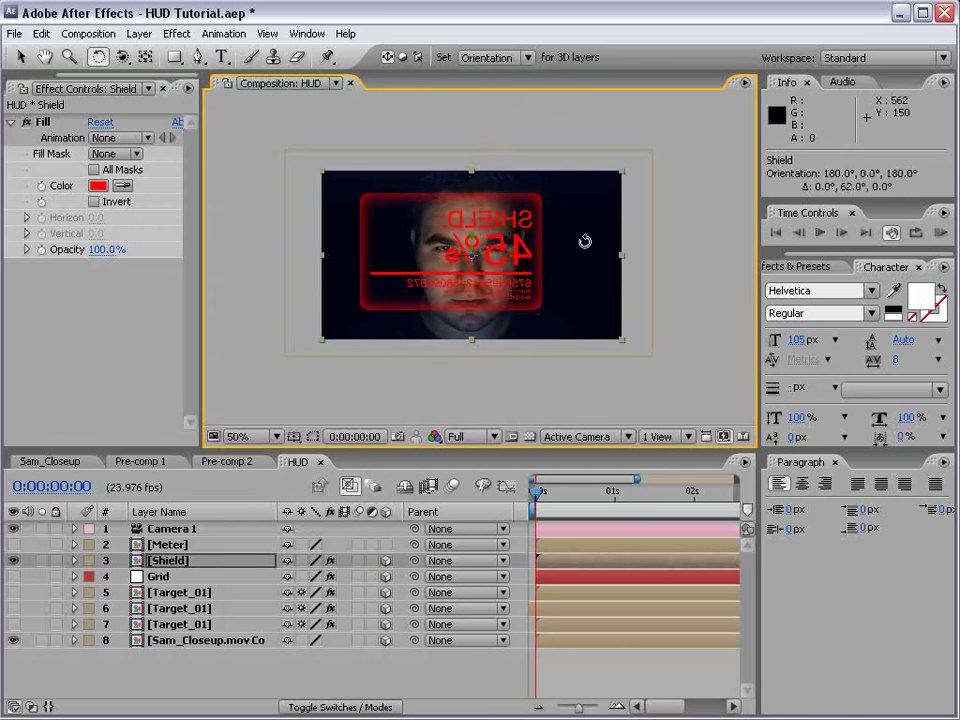
key(v)
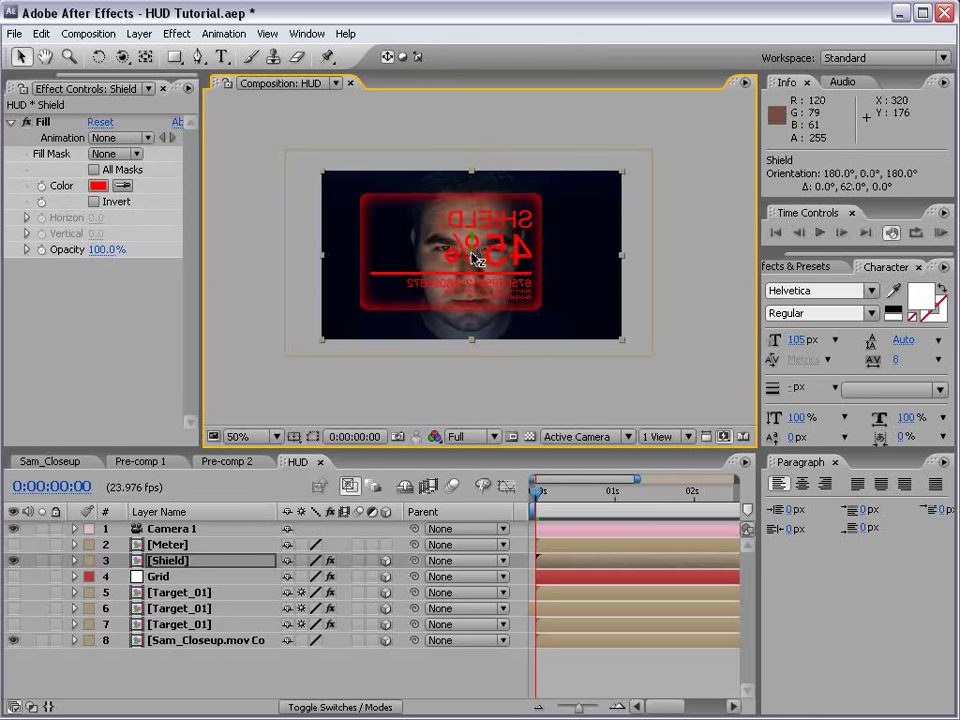
Bring Shield toward the camera to Z -168, scale it down, and place it beside the chin on the image's right at about 423.9, 233.8.
drag(476, 258, 473, 317)
key(comma)
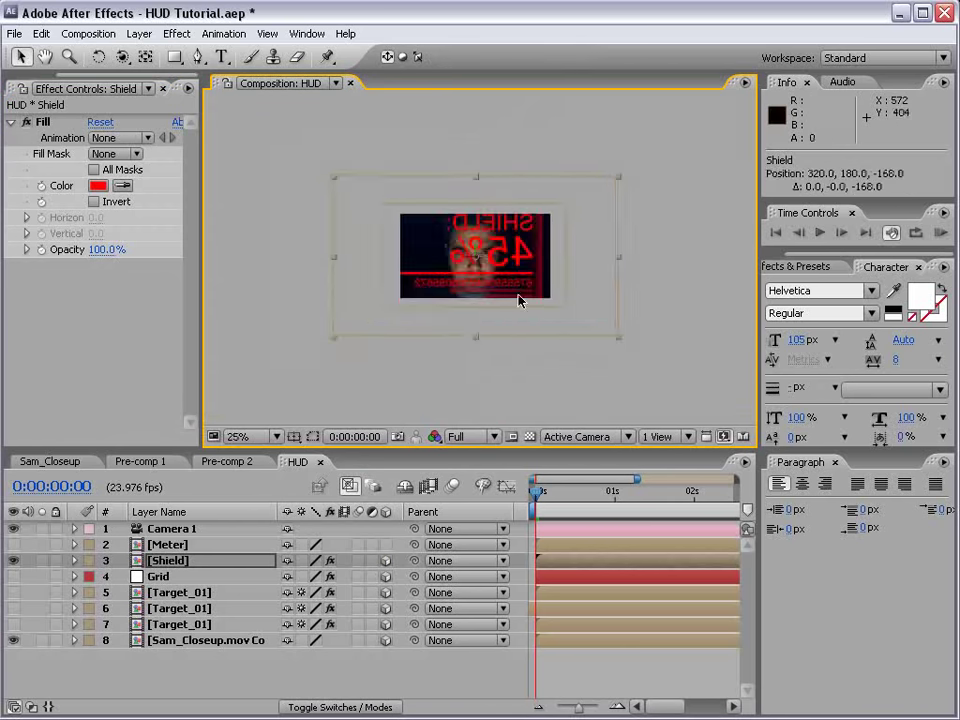
mouse_move(618, 338)
mouse_down()
mouse_move(536, 279)
mouse_move(525, 296)
mouse_move(508, 285)
mouse_move(608, 350)
mouse_up()
key(period)
key(period)
key(comma)
drag(544, 330, 563, 316)
Show the Meter layer with collapsed transformations and scale it to 64%.
click(13, 544)
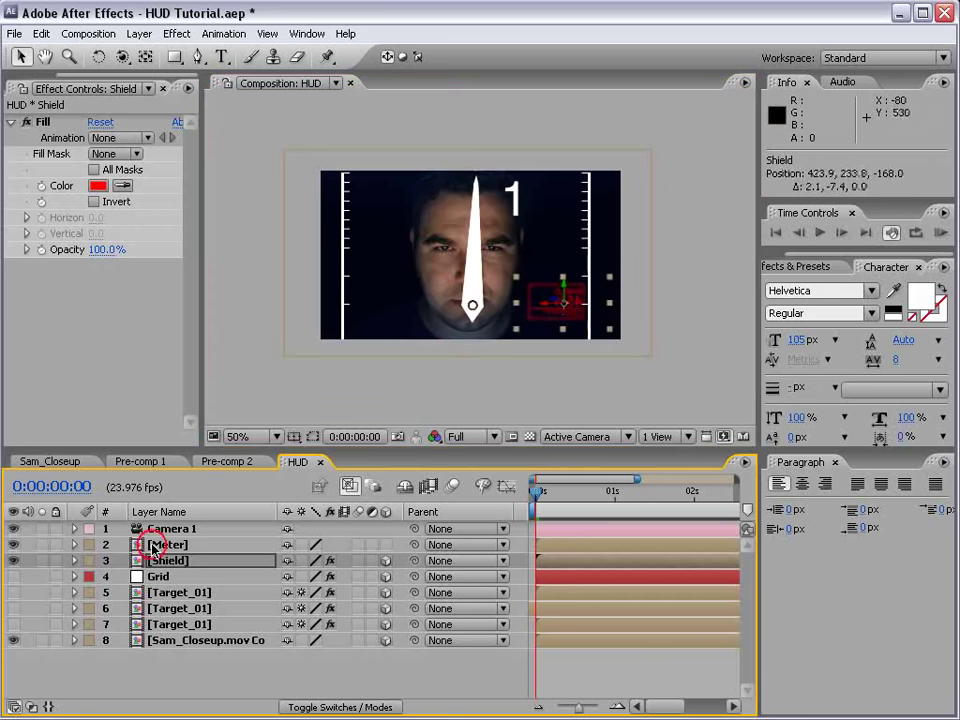
click(478, 343)
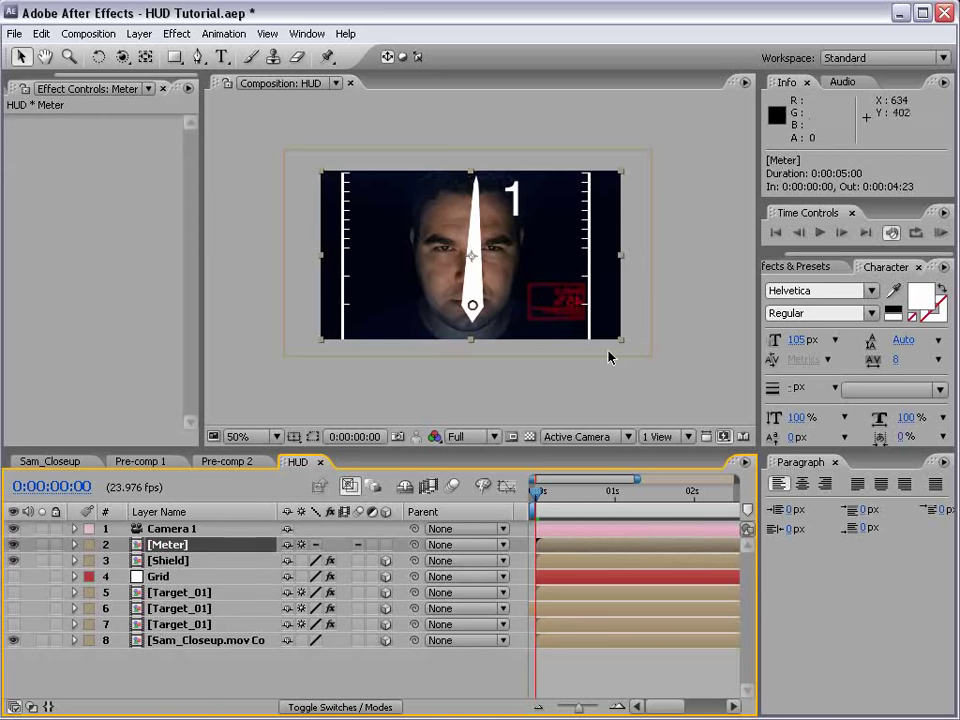
drag(619, 344, 568, 317)
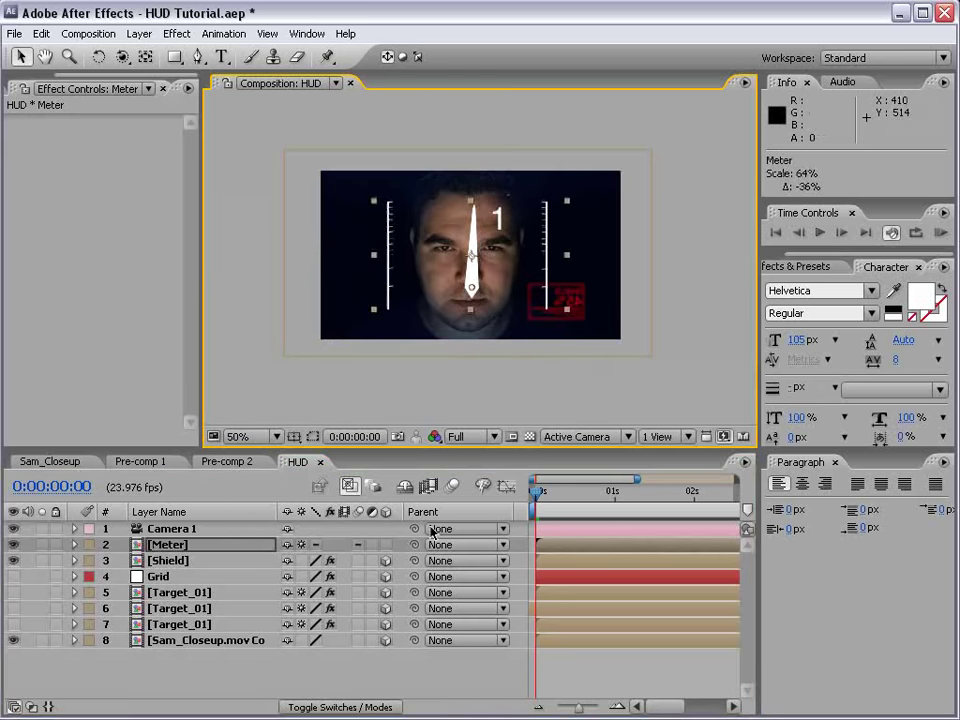
Make the Meter layer 3D and flip it 180° around its Y axis.
click(386, 545)
key(w)
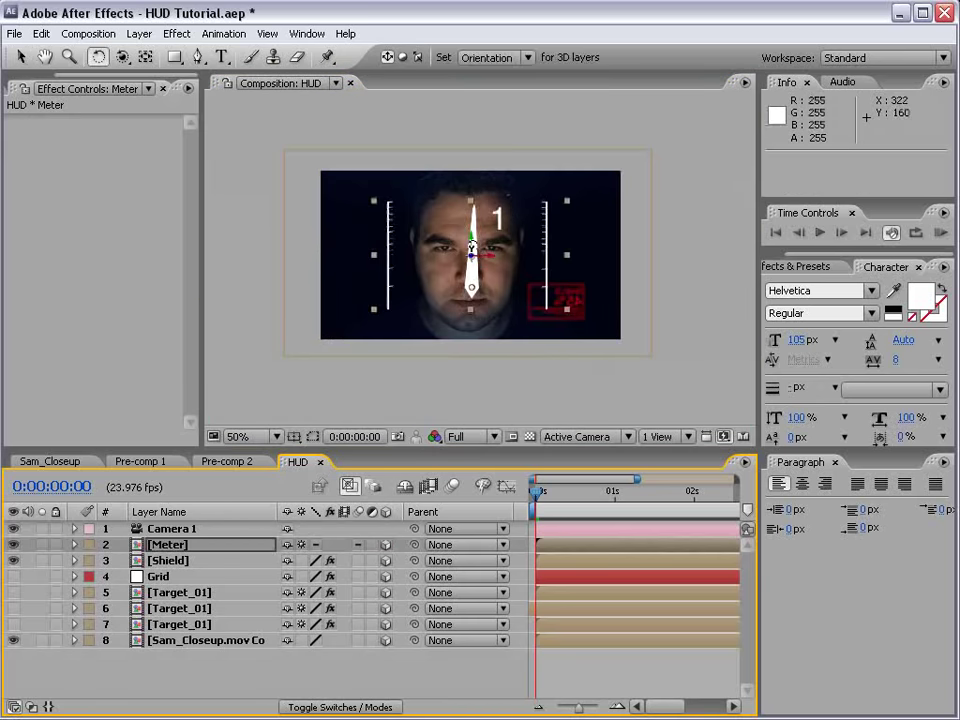
drag(356, 185, 546, 265)
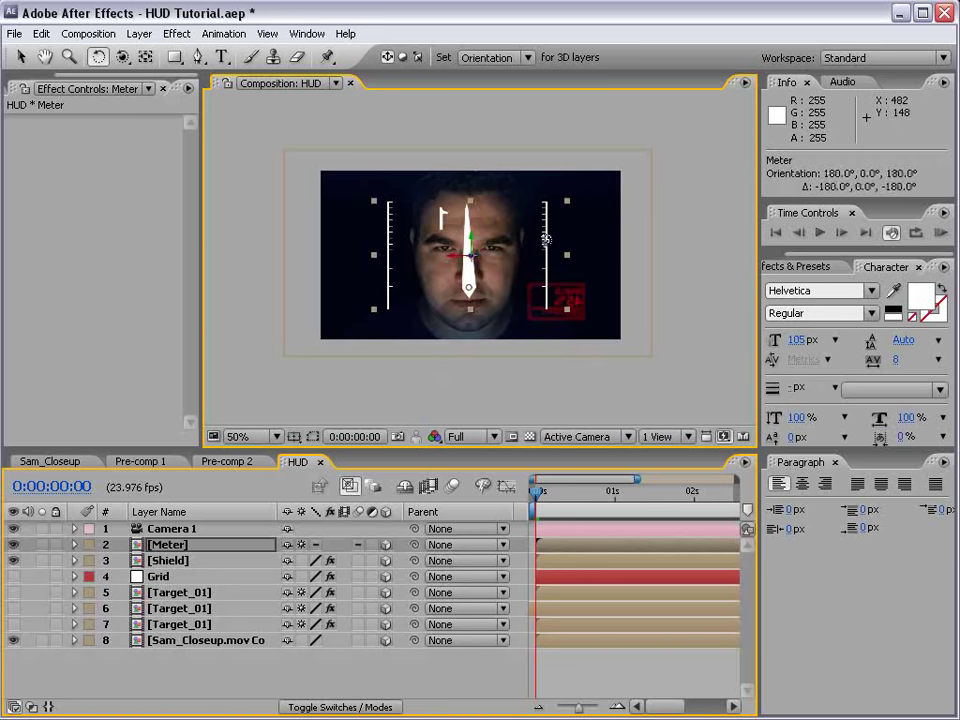
key(v)
Enable 3D for the White Solid 5 layers inside the Meter composition and return to the HUD composition.
double_click(158, 547)
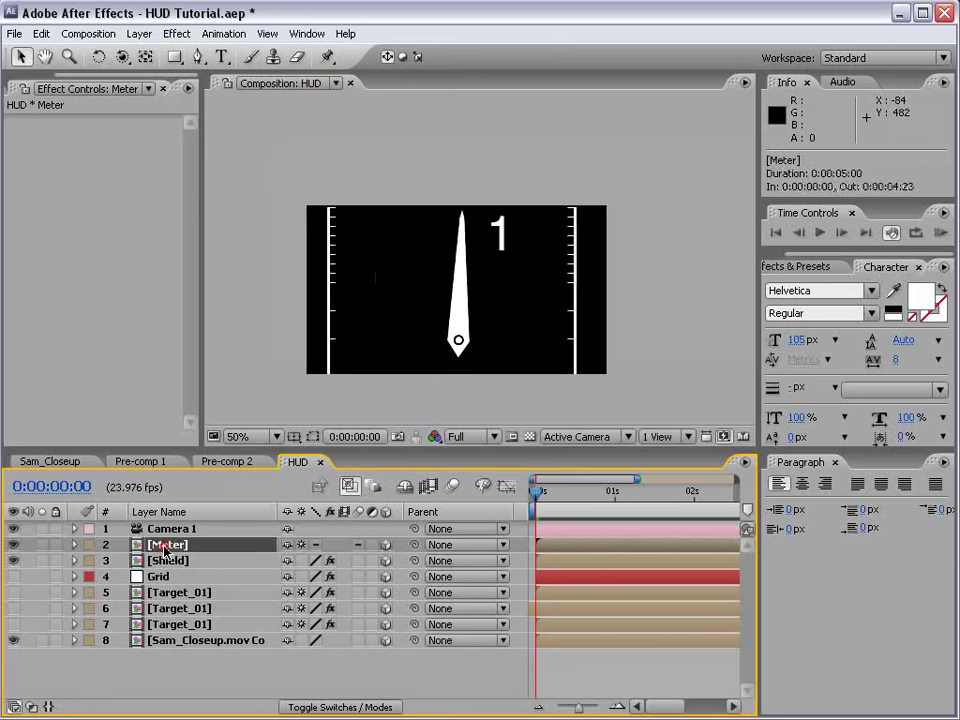
click(386, 530)
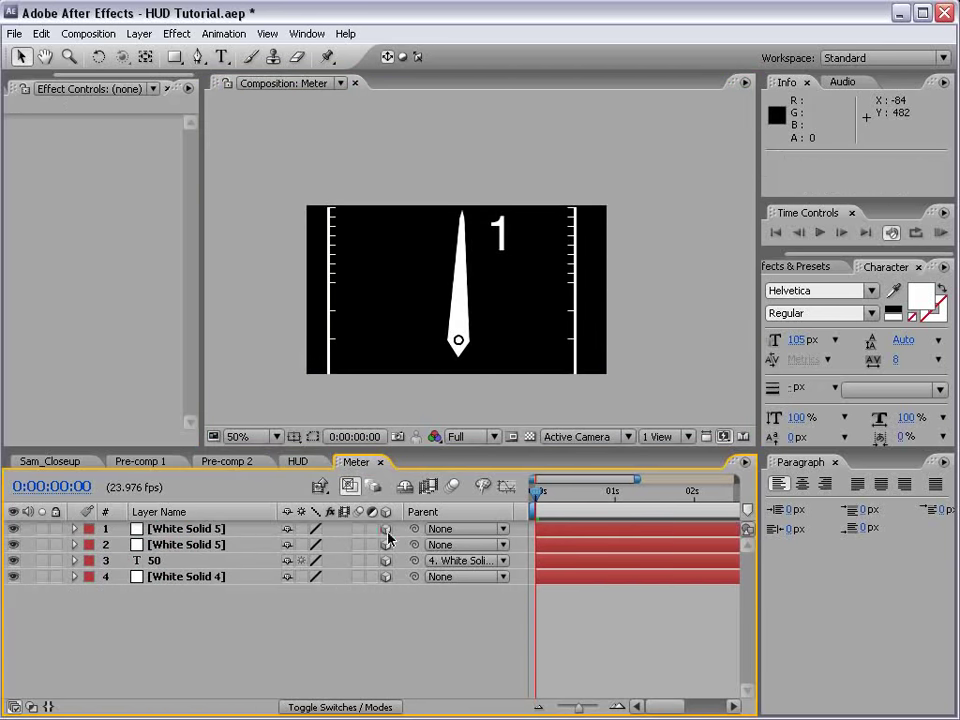
click(380, 462)
Move Meter toward the camera and beside the chin on the image's left, at about 225.9, 222.9, -183.4.
click(198, 547)
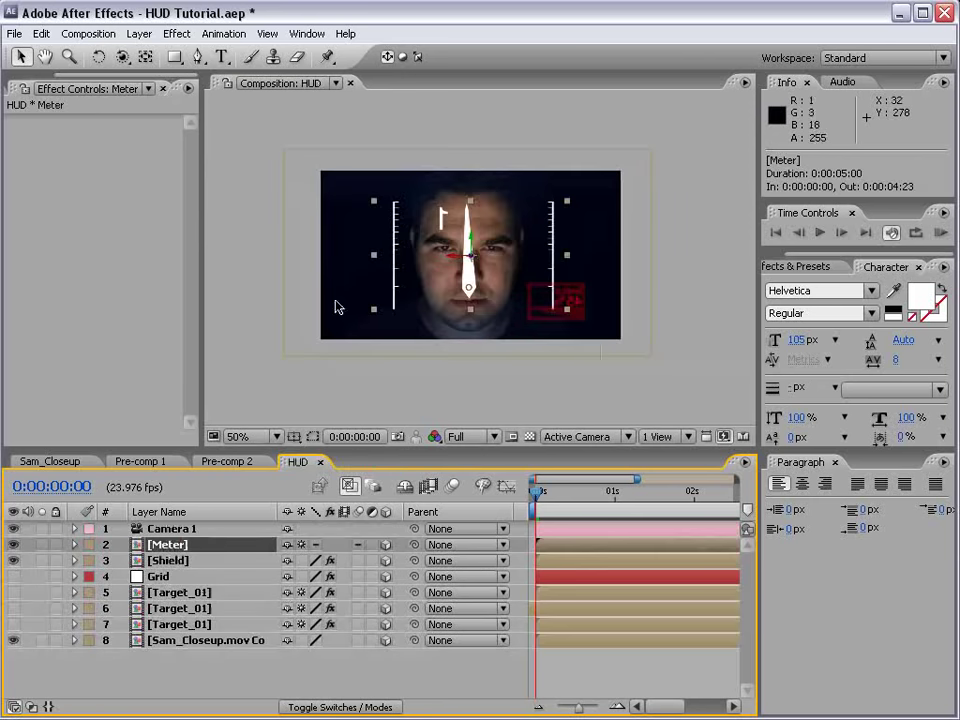
drag(495, 268, 418, 266)
drag(495, 204, 401, 309)
drag(456, 242, 398, 312)
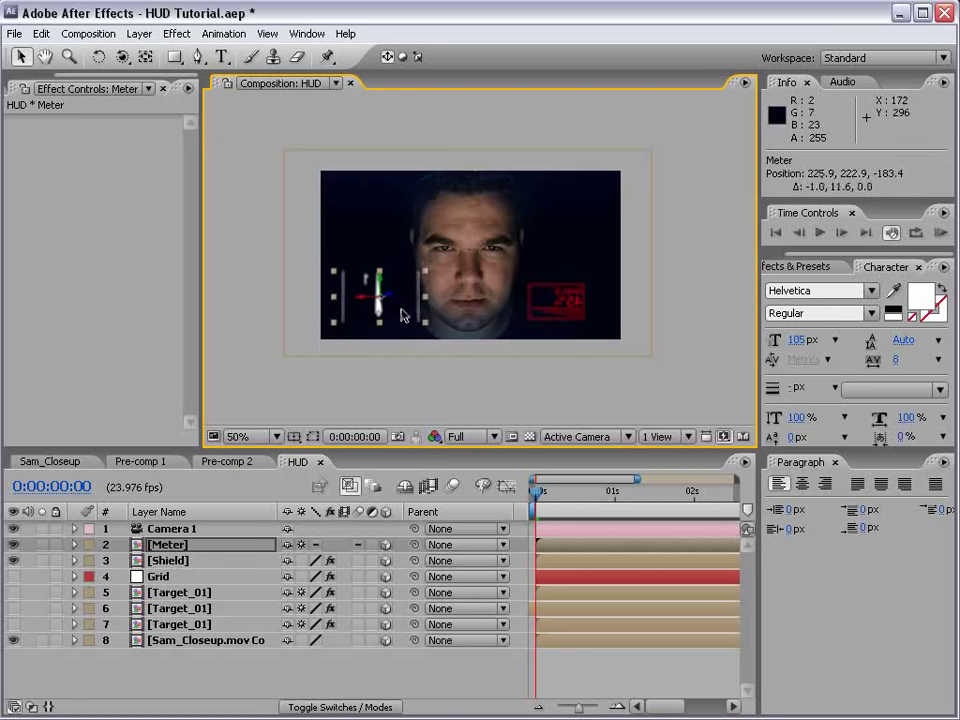
Angle the Meter layer slightly around its Y axis in an enlarged composition view.
key(period)
key(grave)
key(w)
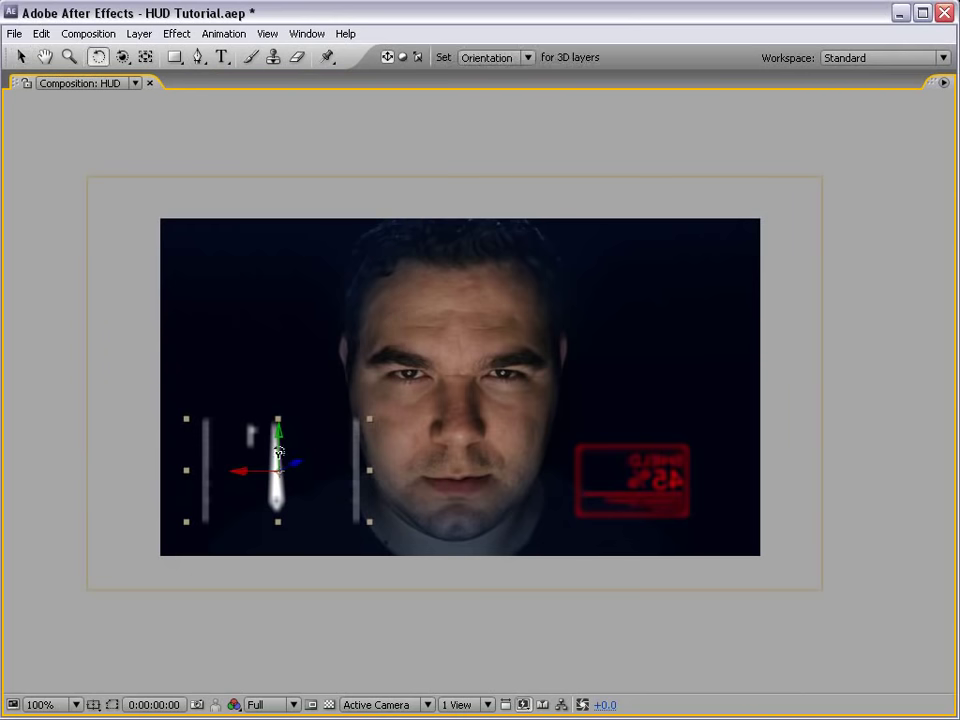
drag(274, 452, 271, 456)
key(grave)
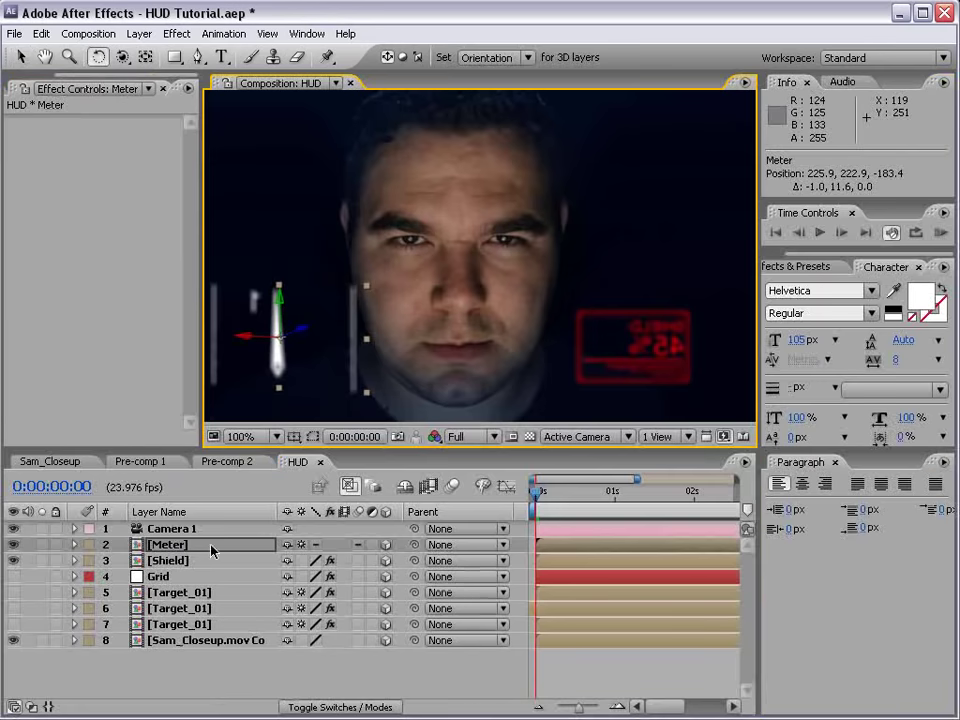
Turn the Shield layer 7° around its Y axis.
click(205, 558)
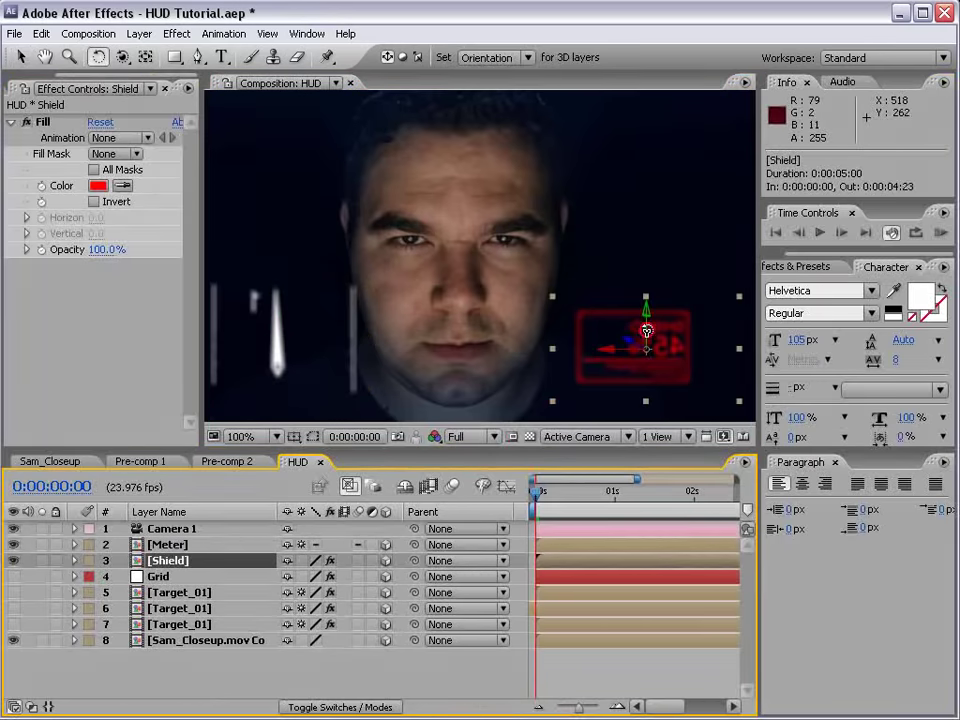
drag(647, 331, 651, 331)
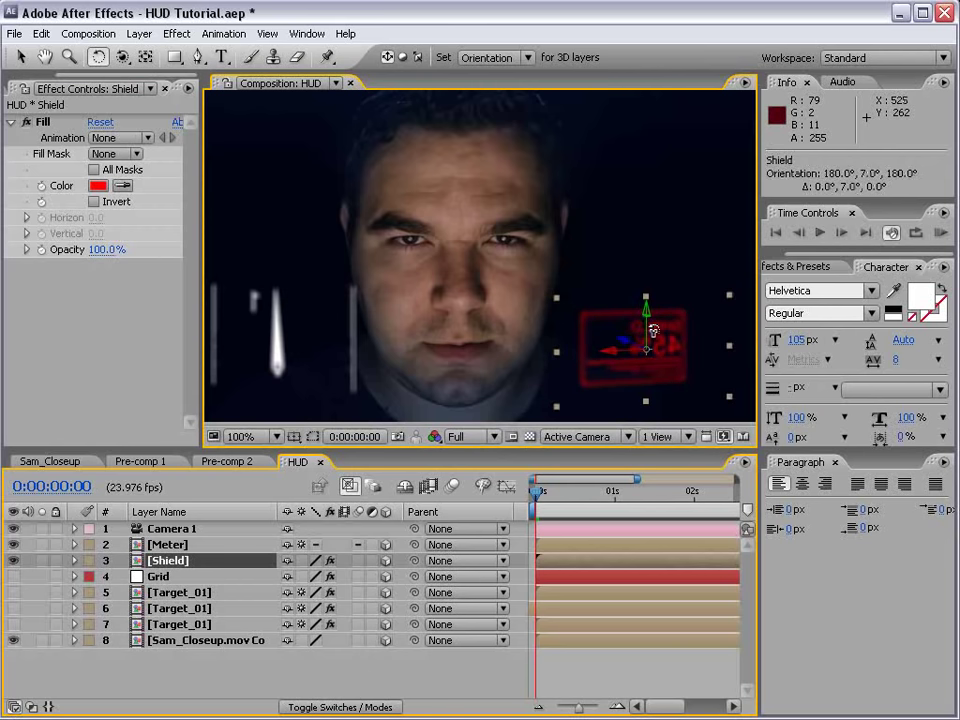
Make the Grid layer visible in the HUD composition again, check it in an enlarged view and save the project.
click(15, 591)
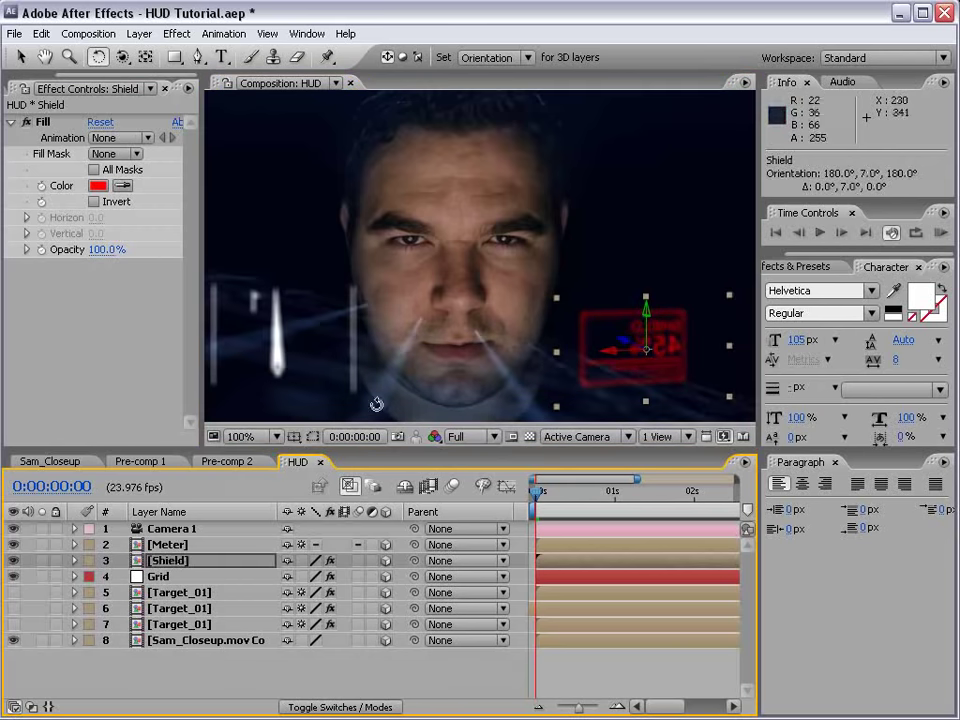
key(grave)
key(grave)
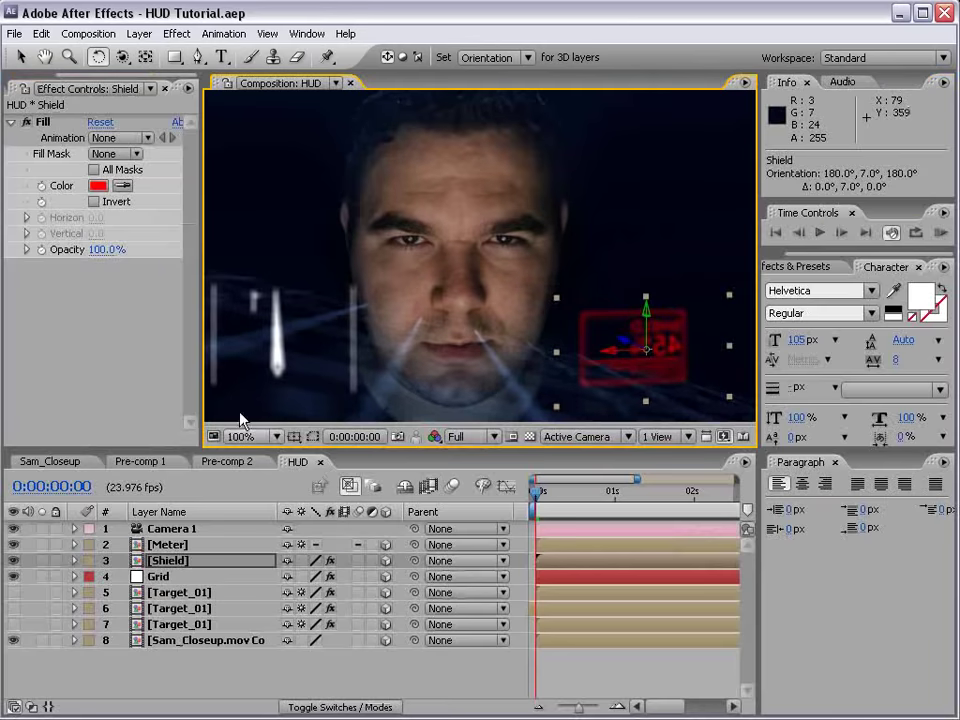
Apply a Fill effect to the Meter layer and set its color to a bright azure blue.
click(333, 543)
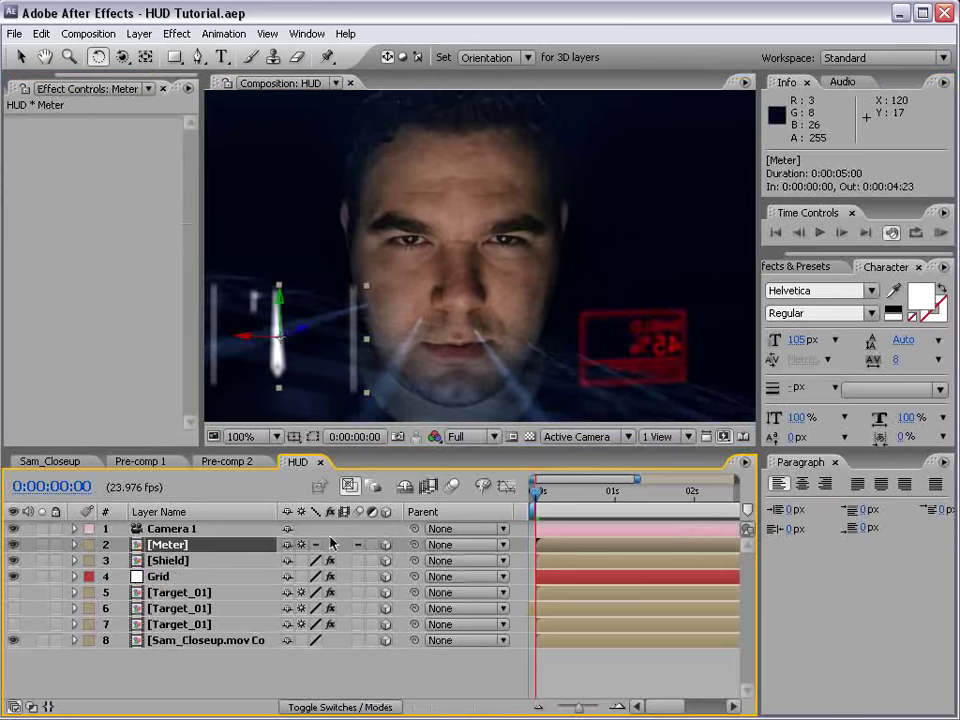
click(176, 33)
mouse_move(242, 301)
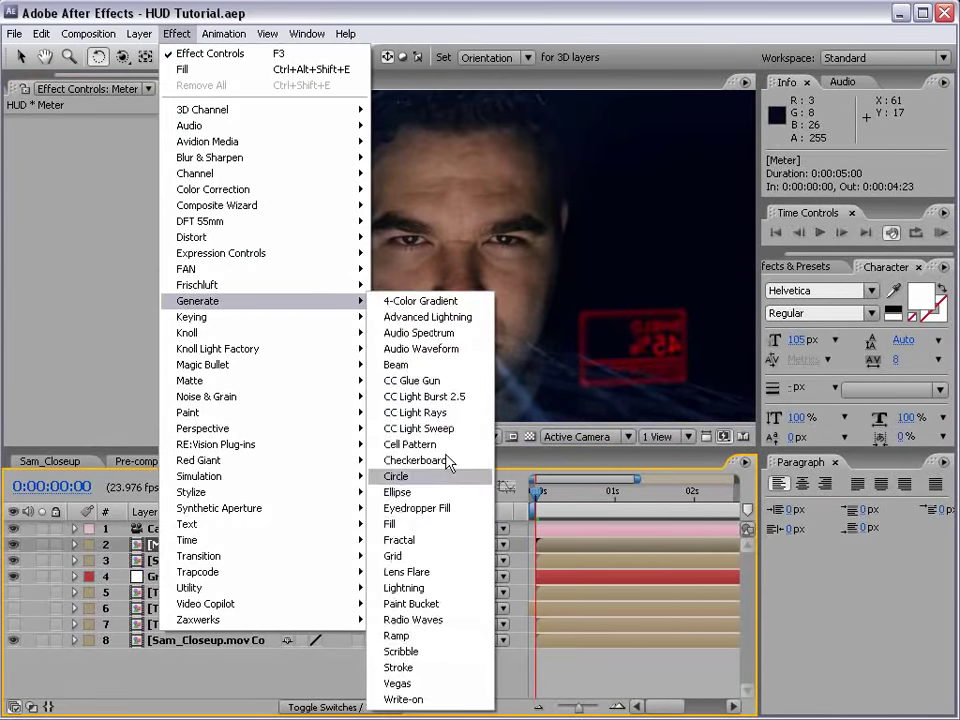
click(428, 524)
click(98, 185)
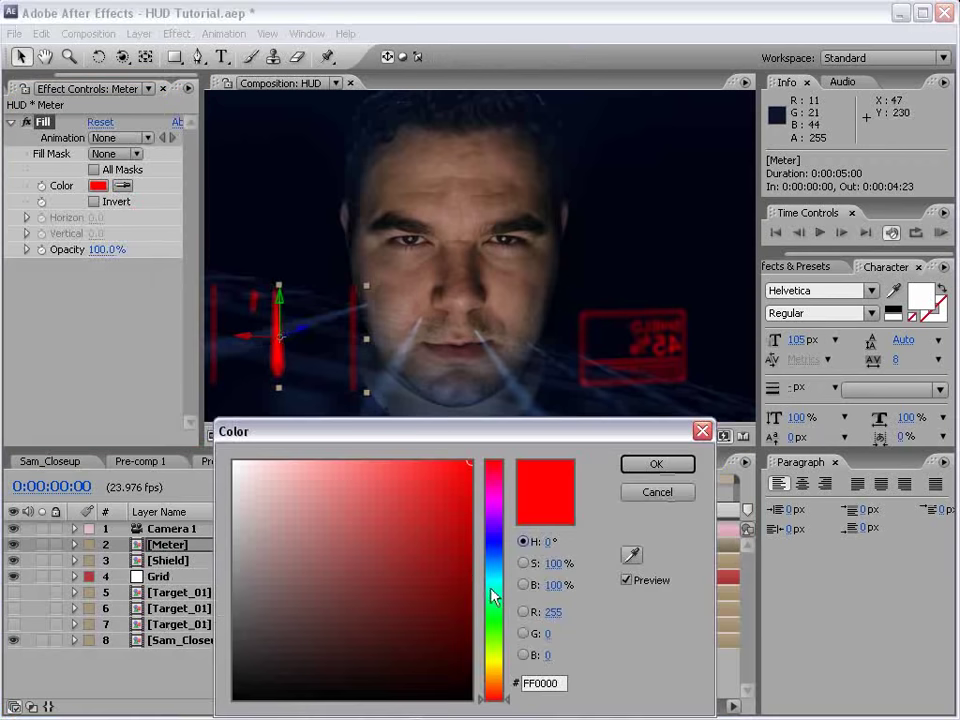
drag(492, 597, 498, 568)
click(632, 460)
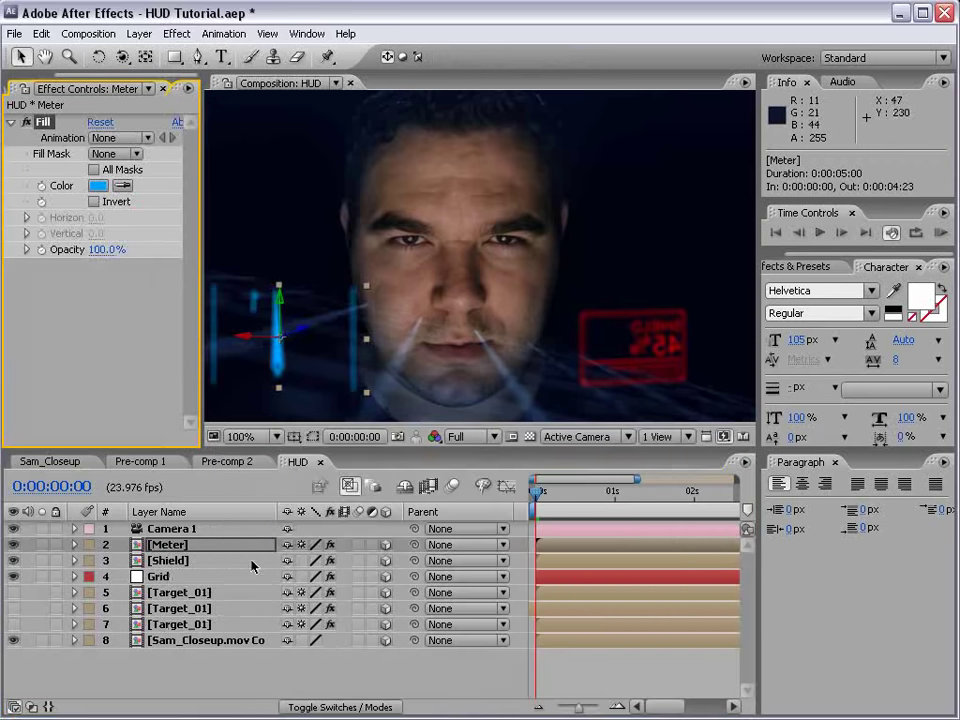
Set the Meter layer's blending mode to Add and save the project.
key(F4)
click(300, 547)
click(300, 707)
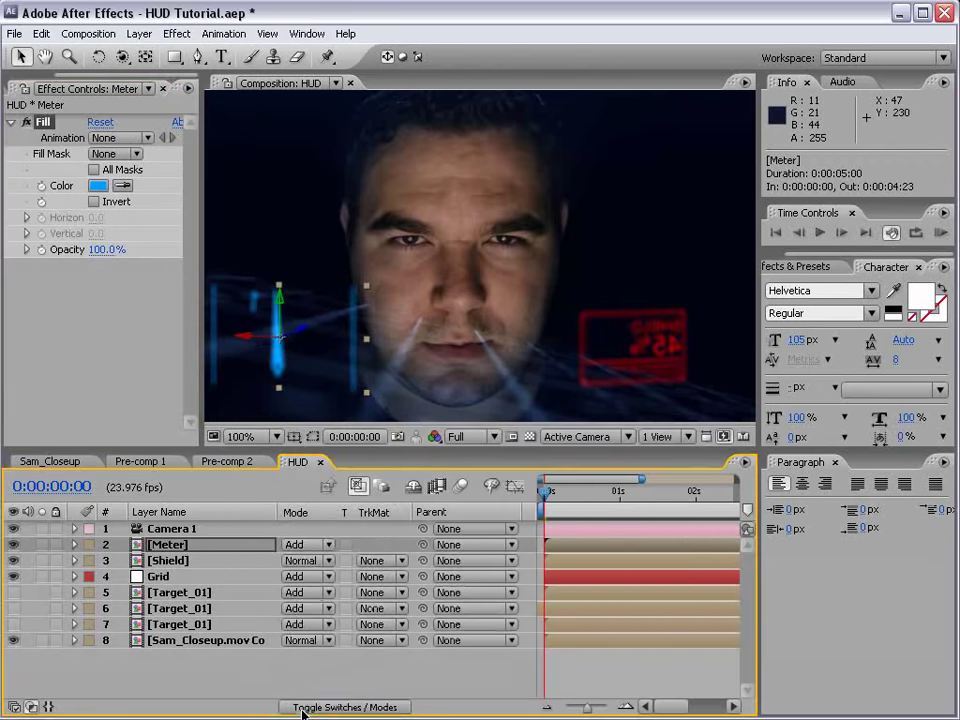
click(420, 650)
Go to 0:00:00:17 and examine the HUD elements around the face in an enlarged composition view.
scroll(480, 309, down, 2)
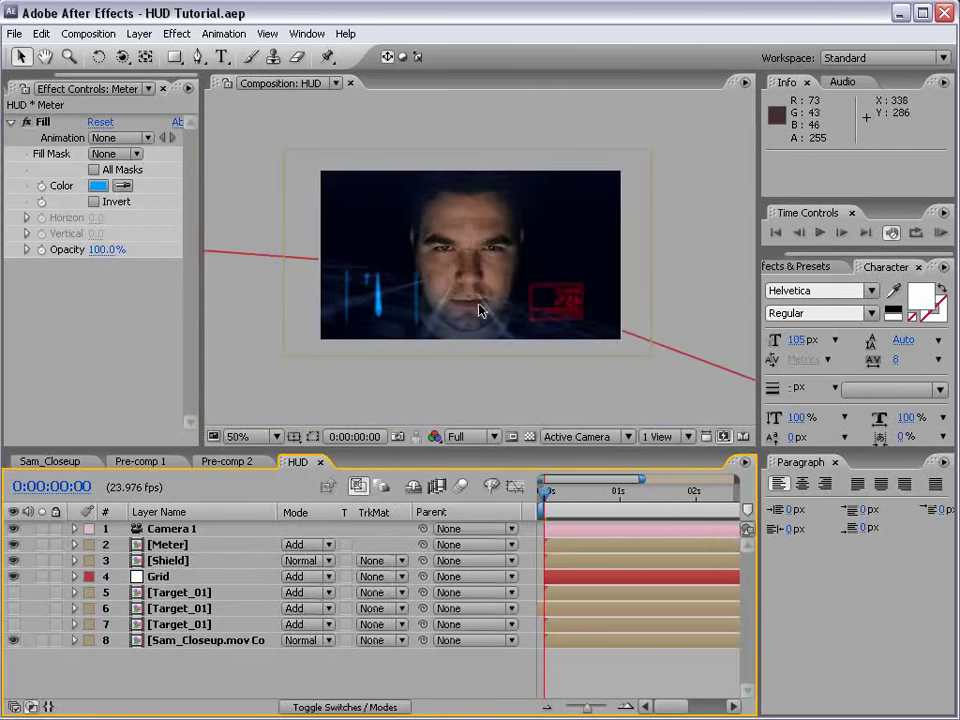
drag(548, 506, 597, 527)
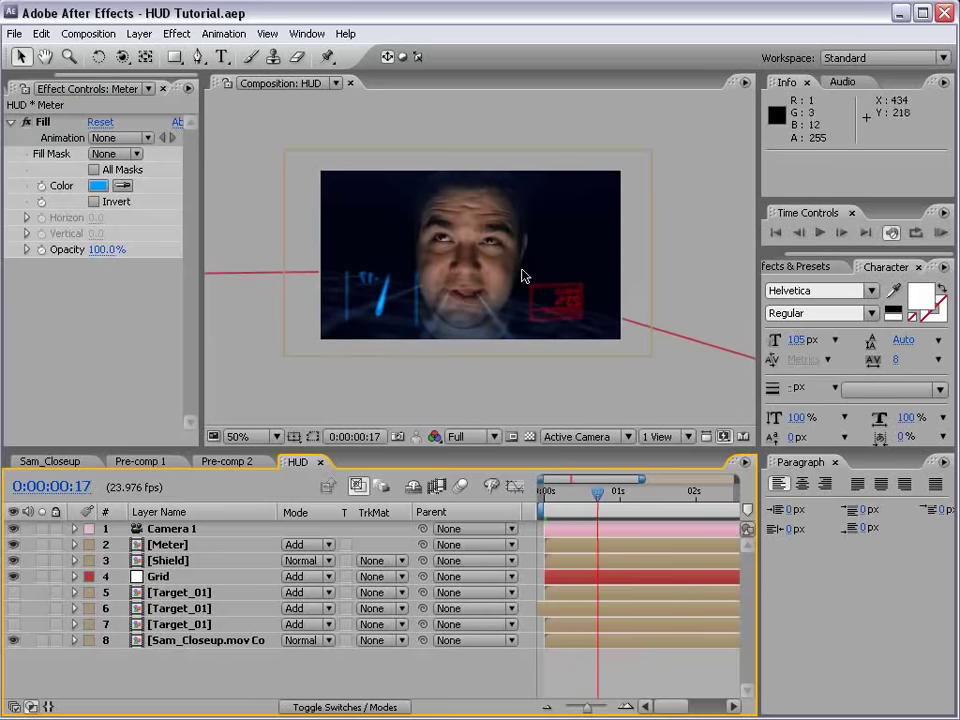
key(grave)
scroll(429, 339, up, 2)
key(grave)
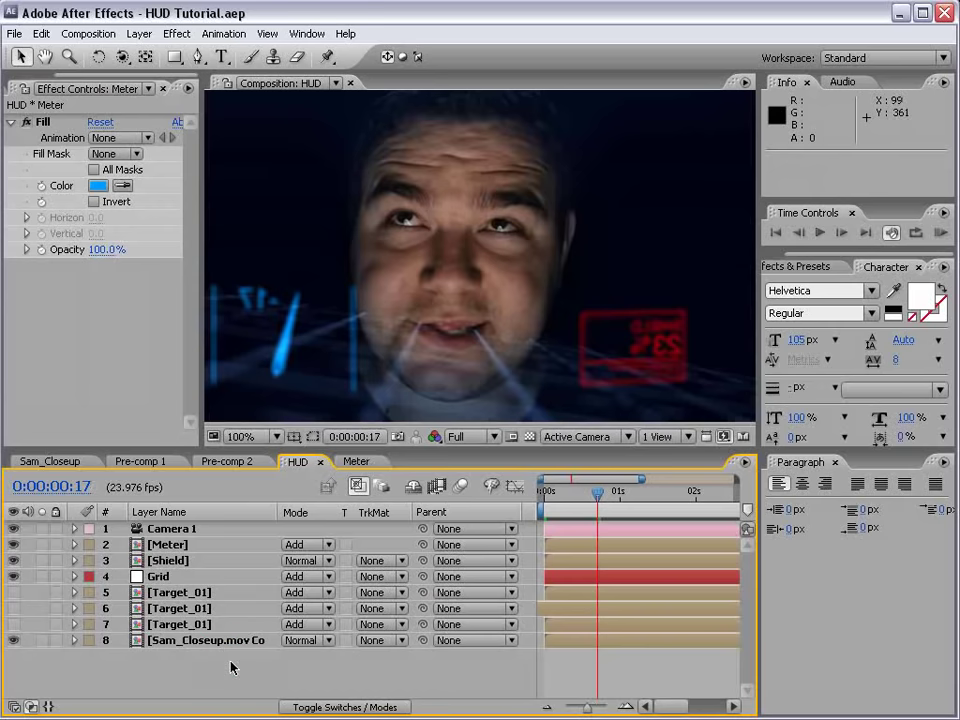
Copy the largest number-row text layer below the line in the Shield composition and paste it into the HUD composition.
double_click(165, 560)
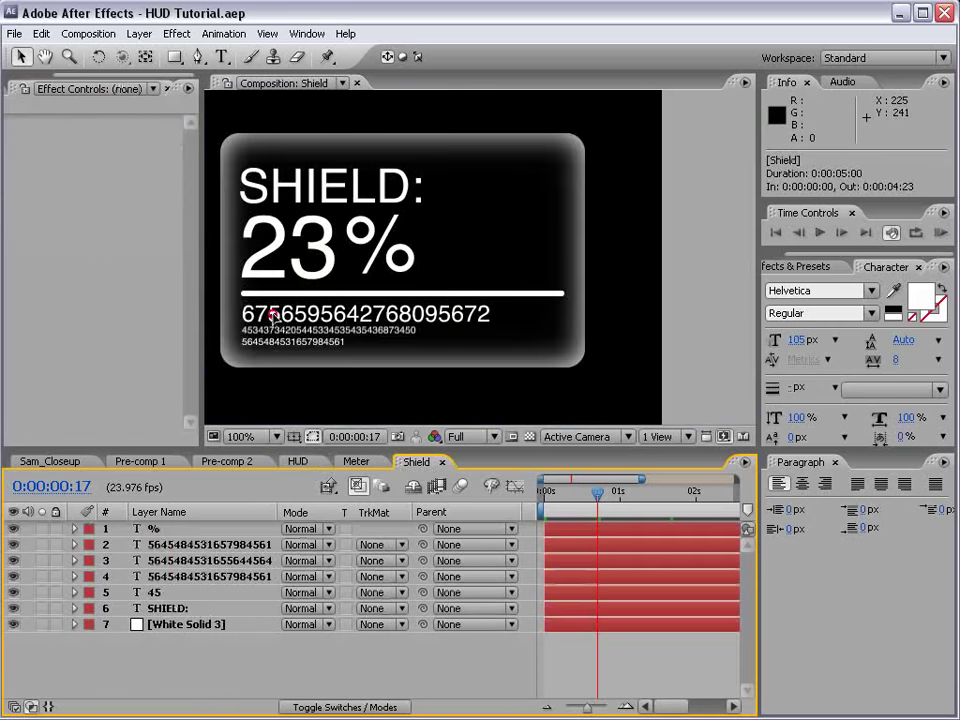
click(272, 316)
key(ctrl+d)
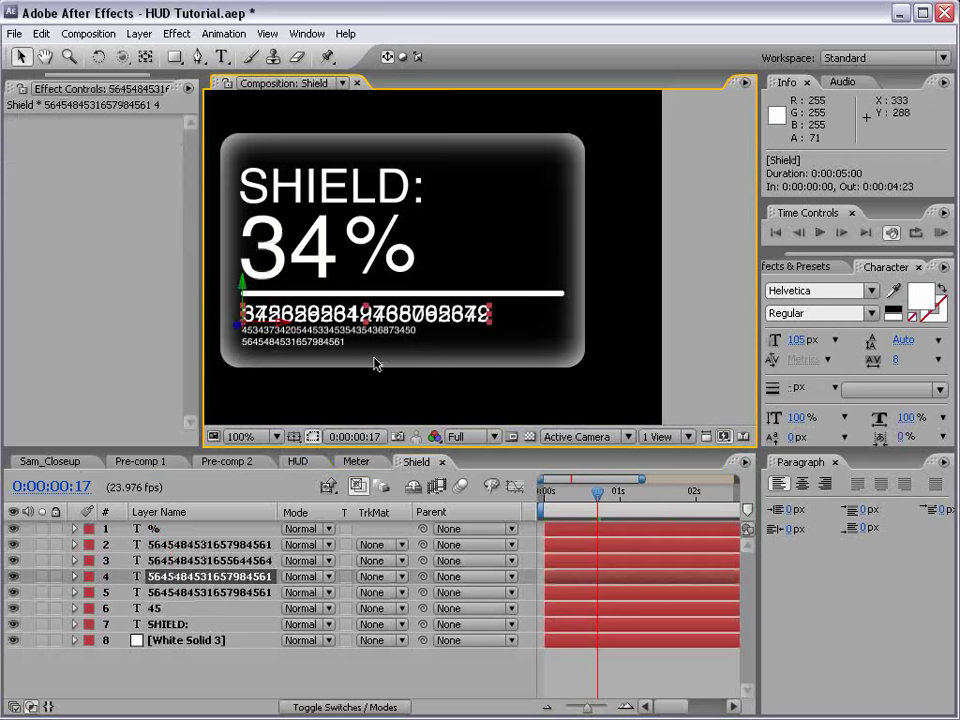
key(ctrl+z)
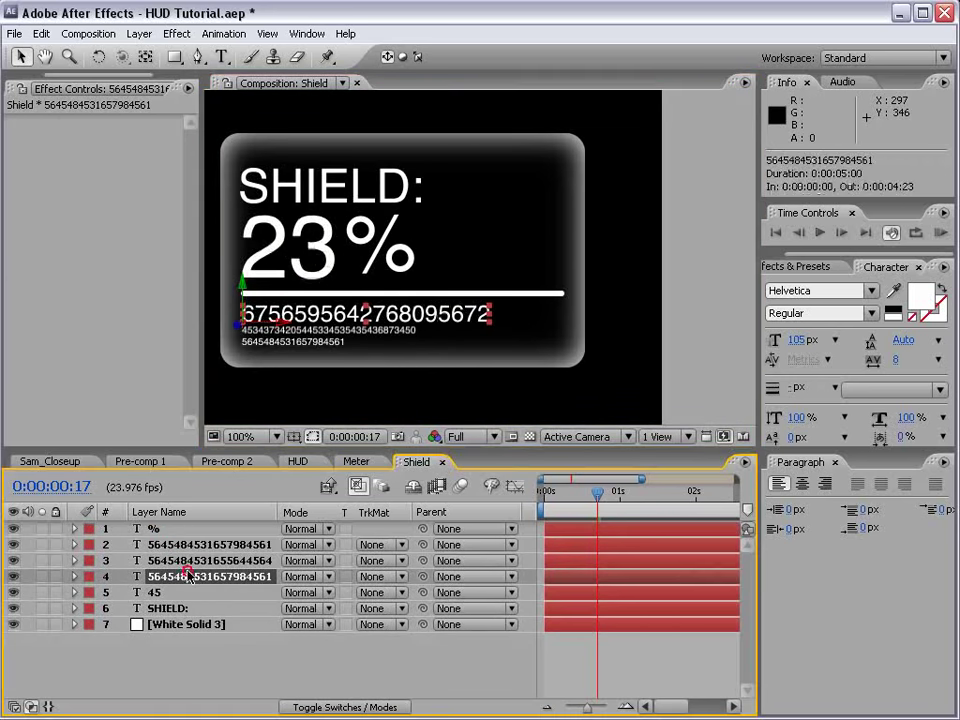
click(42, 33)
click(70, 122)
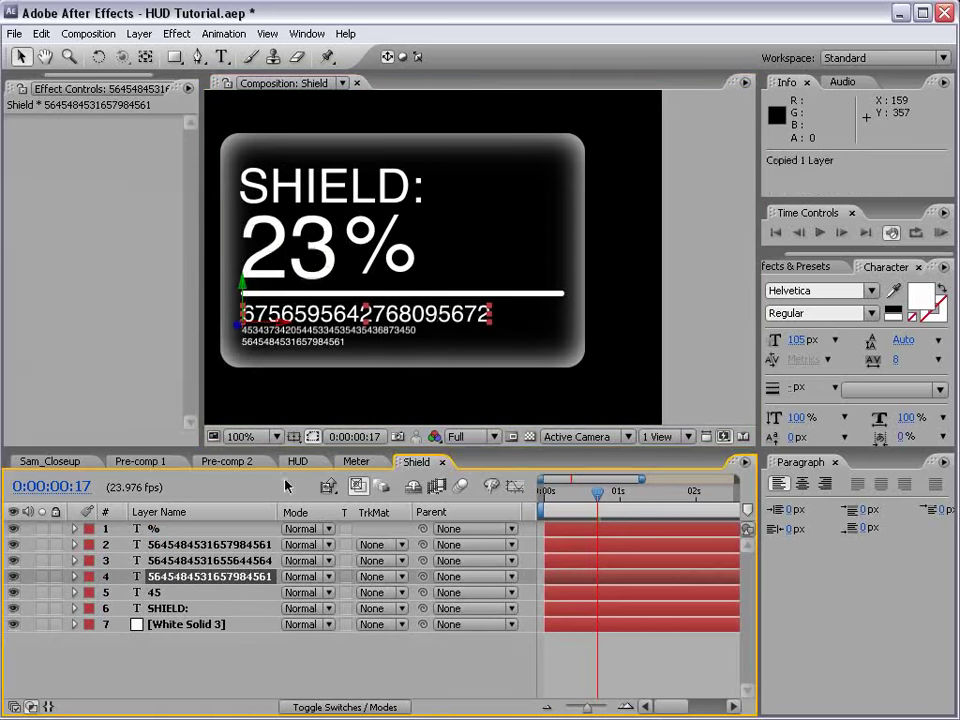
click(298, 461)
click(42, 33)
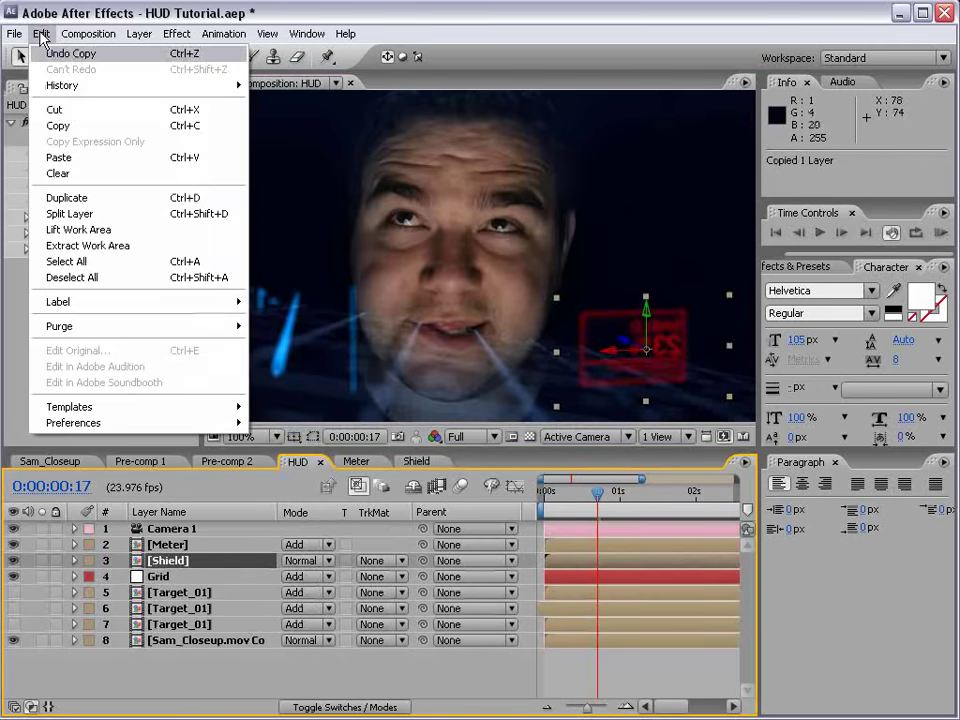
click(78, 158)
Mirror the pasted number text by turning it 180° around its Y axis and move it to about 493.7, 157.2, -122.3.
key(w)
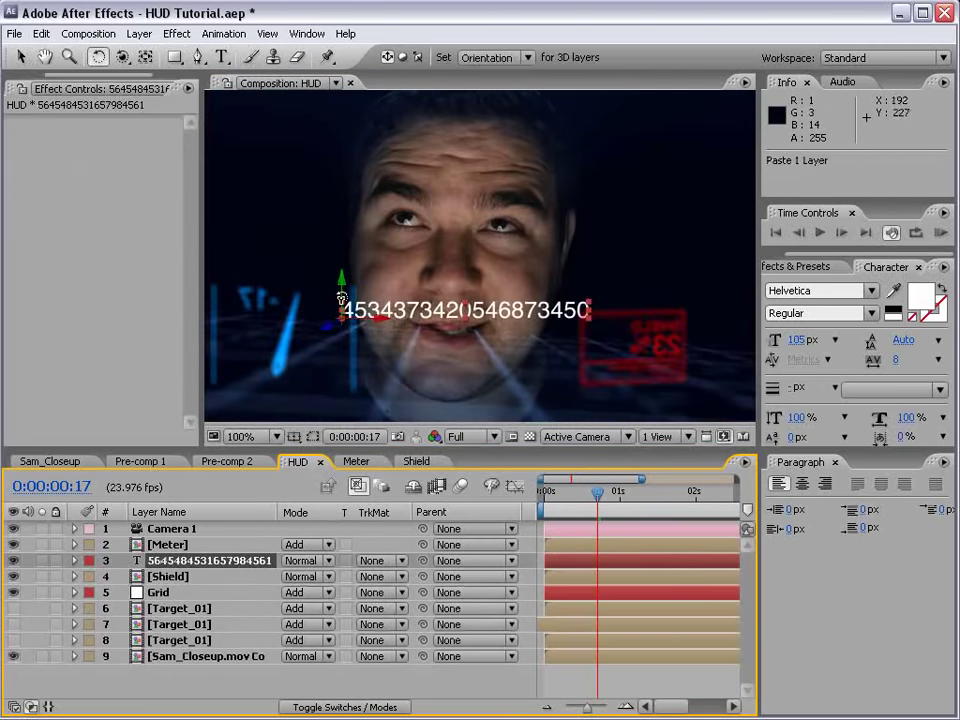
drag(346, 306, 510, 304)
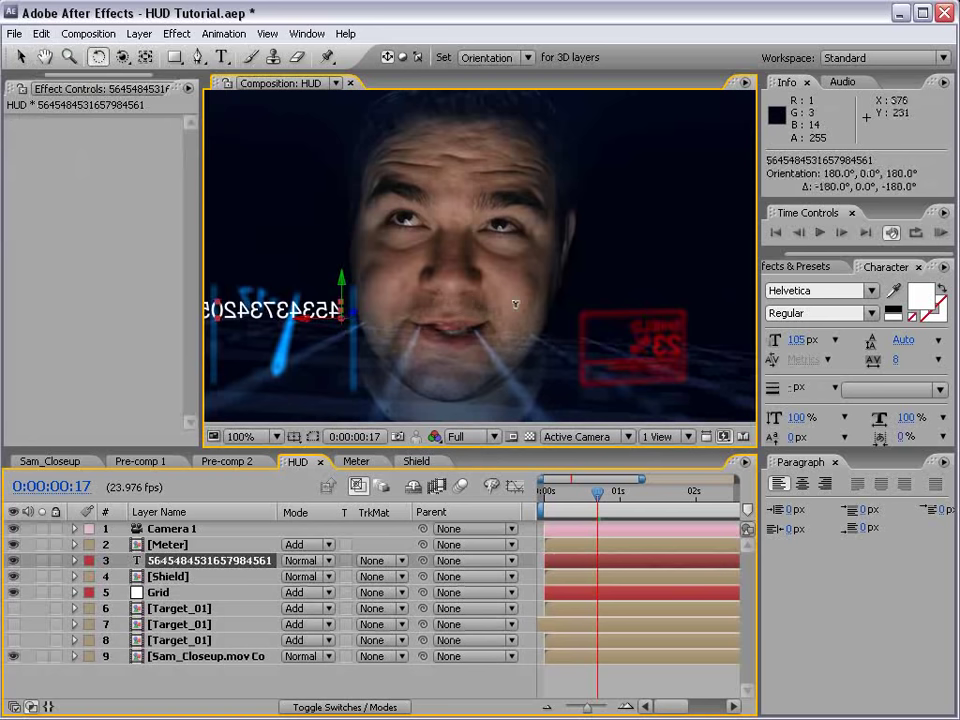
key(v)
drag(358, 318, 262, 404)
drag(250, 335, 590, 222)
Shorten the mirrored number text by deleting its last seven digits.
key(comma)
key(ctrl+t)
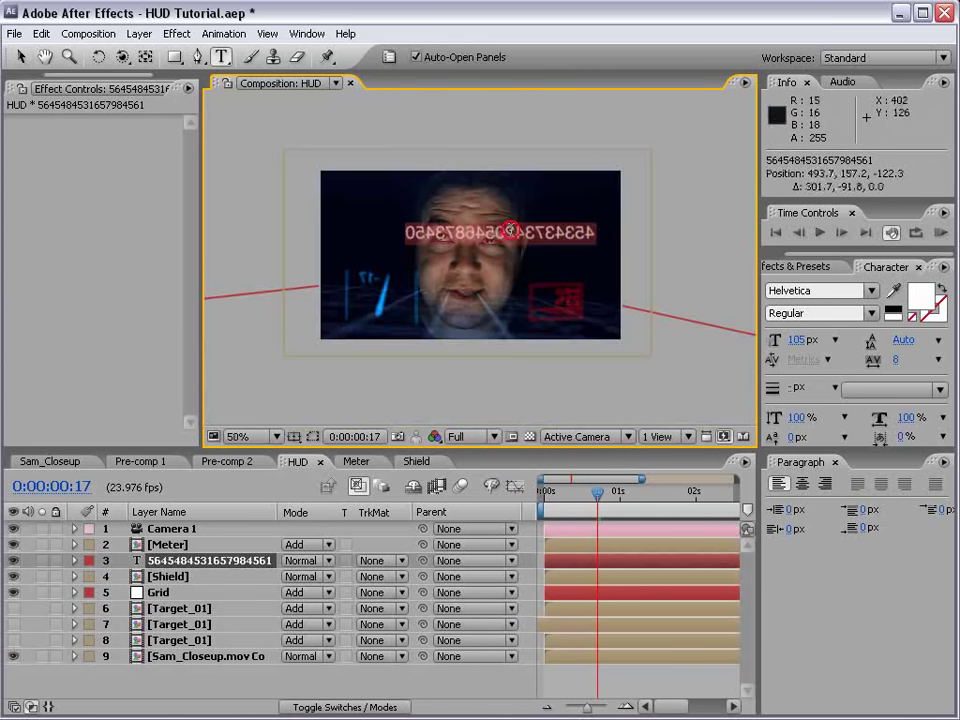
key(BackSpace)
key(BackSpace)
key(BackSpace)
key(BackSpace)
key(BackSpace)
key(BackSpace)
key(BackSpace)
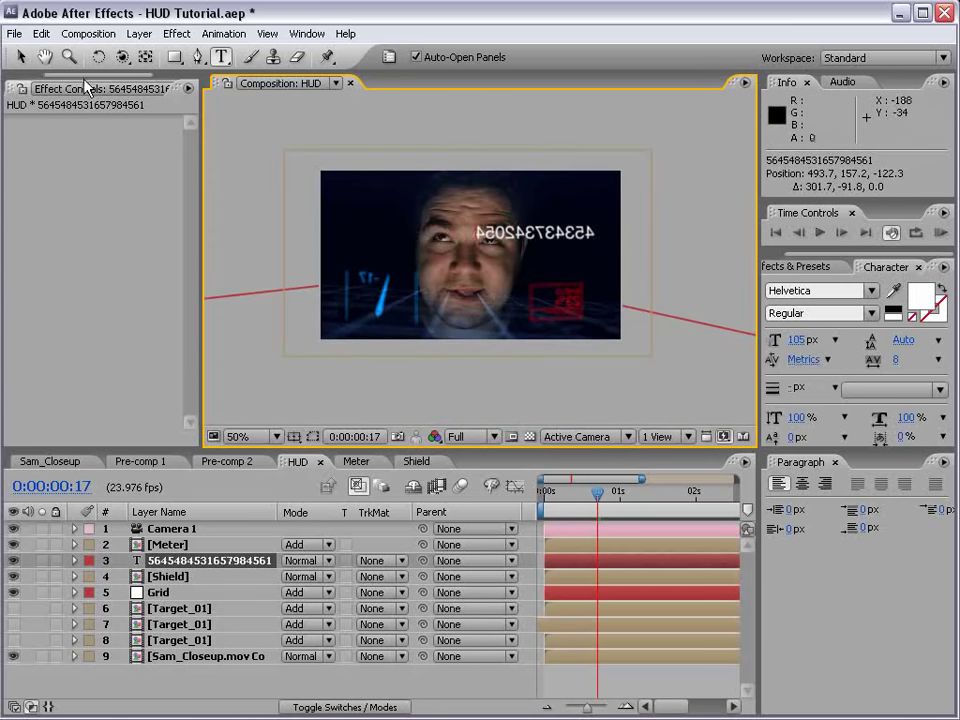
Scale the shortened number text down and place it near the image's upper-right corner, beside the forehead.
click(20, 57)
key(period)
drag(474, 232, 673, 155)
key(comma)
key(period)
Duplicate the number text at 6% scale just above the original, and stack a second copy above it at 512.7, 101.7, -122.3.
key(ctrl+d)
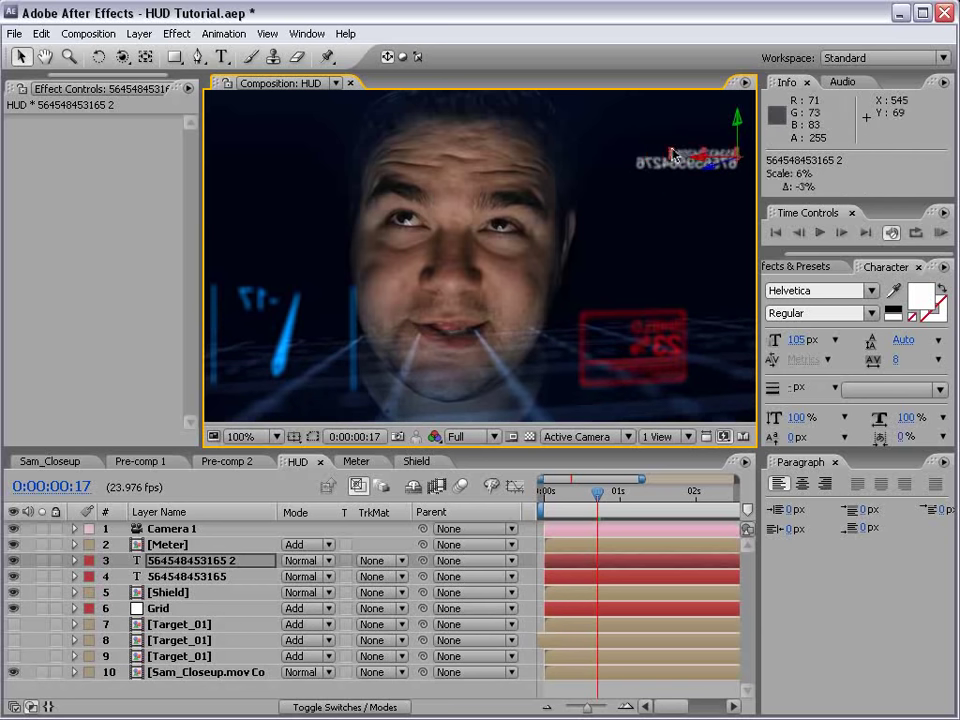
key(Up)
key(ctrl+d)
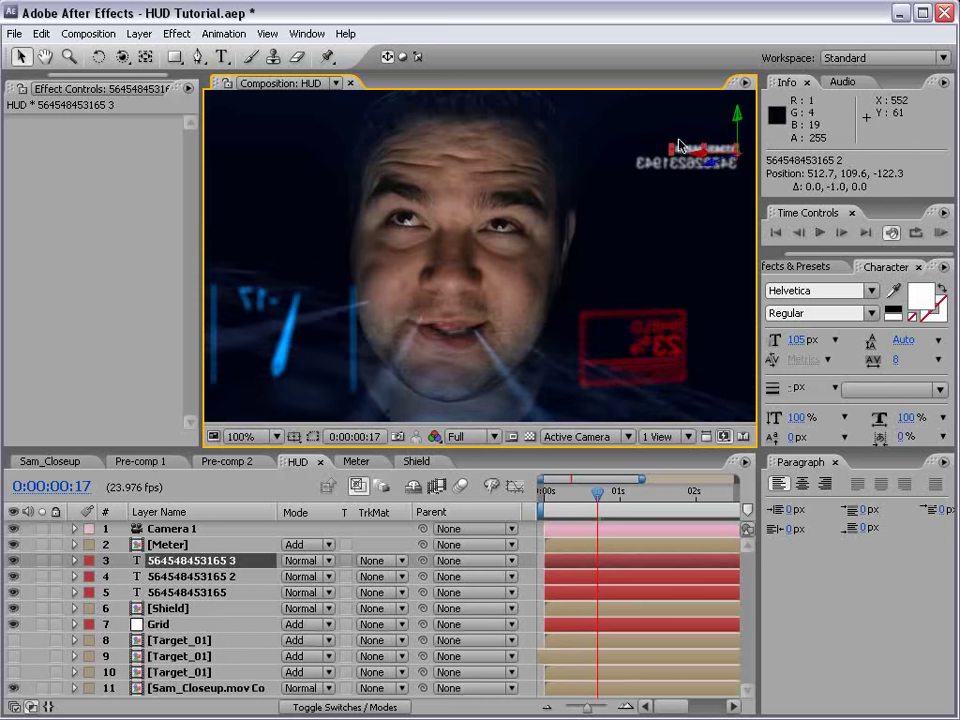
key(Up)
key(Up)
key(Up)
key(Up)
key(Up)
key(Up)
key(Up)
key(Up)
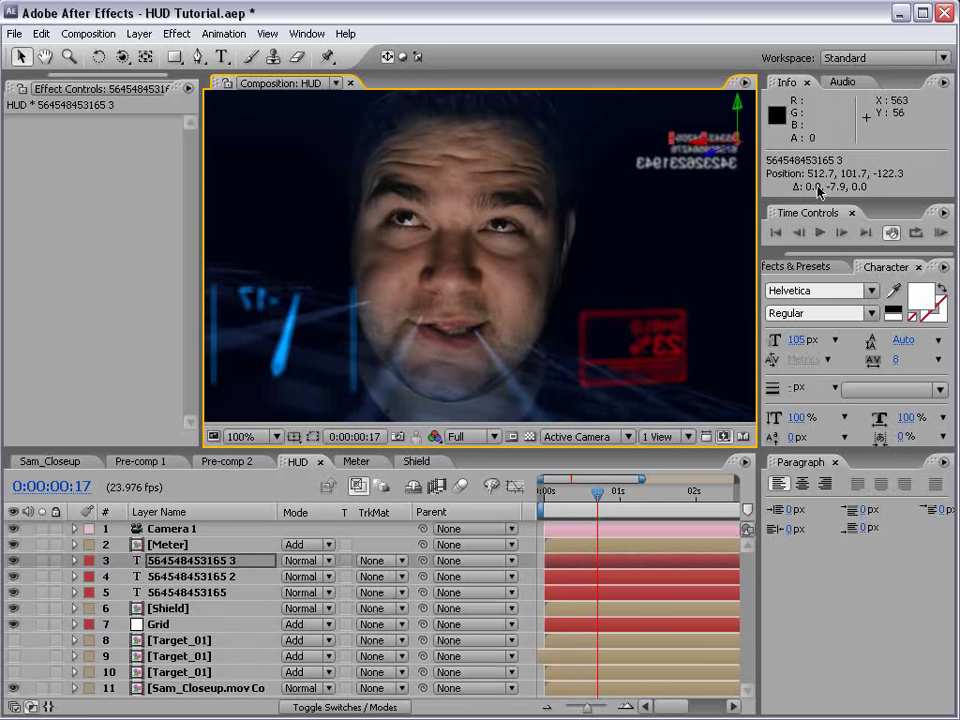
Insert the letters fsdfdsf into the middle of the topmost number row's text.
key(ctrl+t)
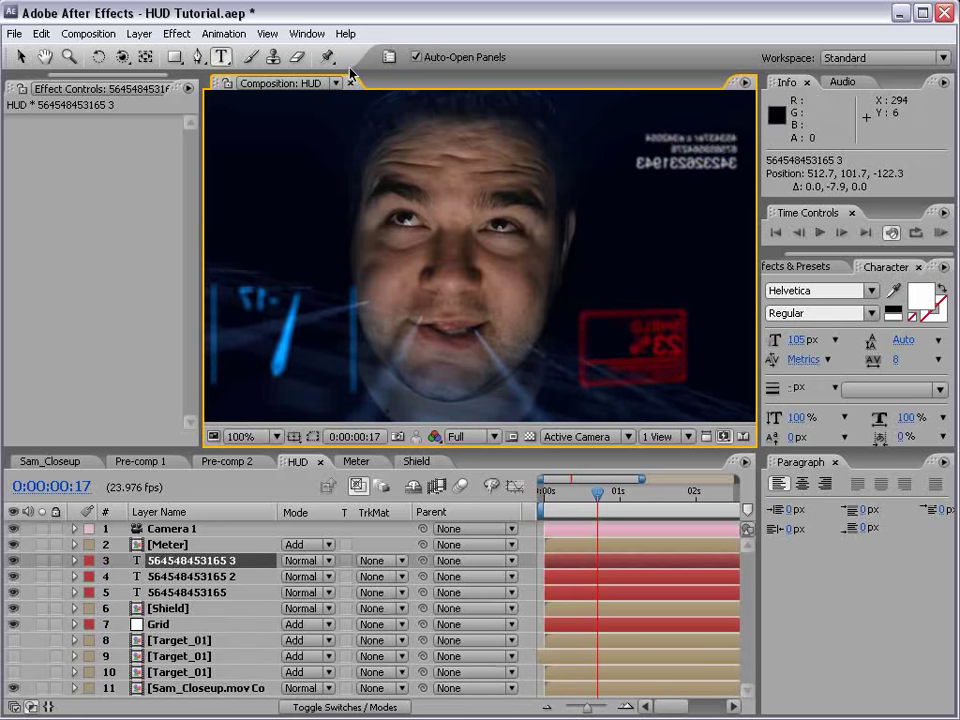
click(20, 57)
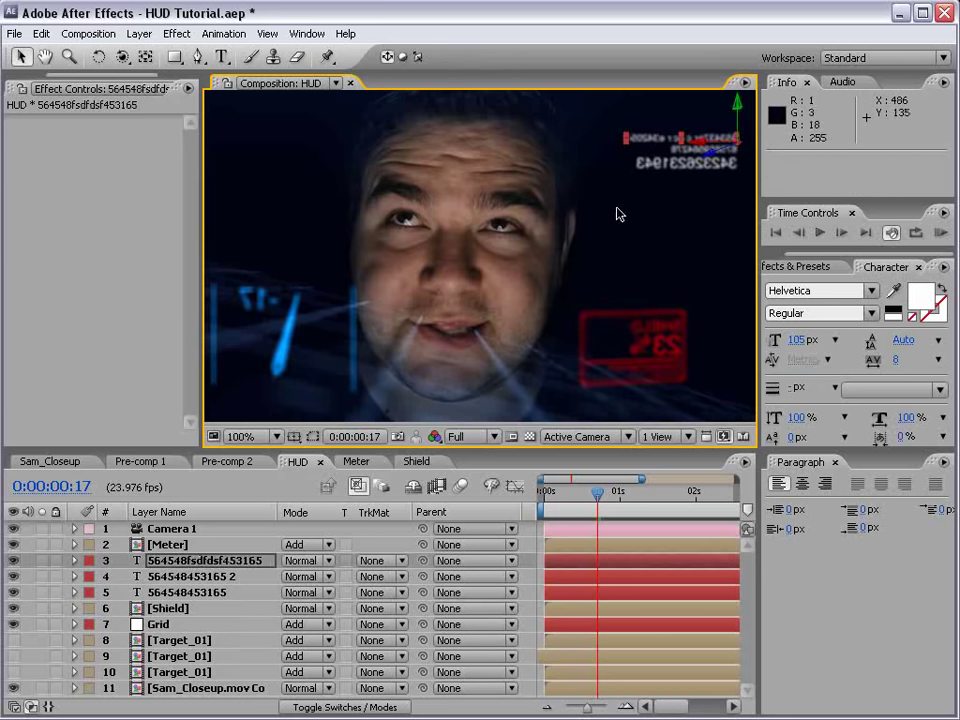
Duplicate the largest number row and remove the wiggle expression from the copy's Character Offset.
drag(617, 213, 570, 328)
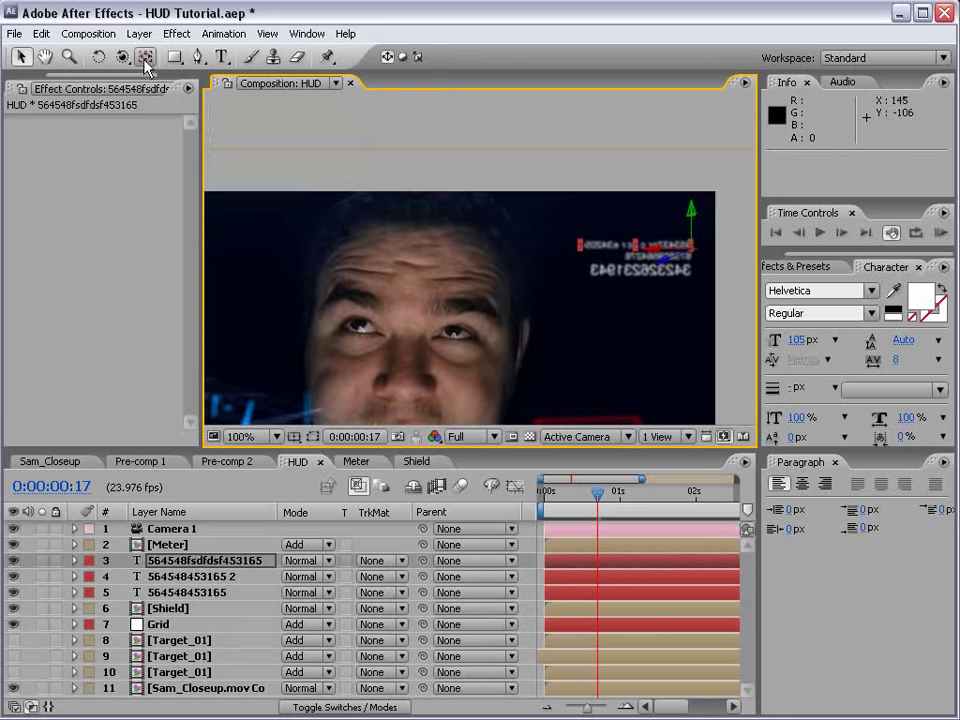
click(655, 270)
key(ctrl+d)
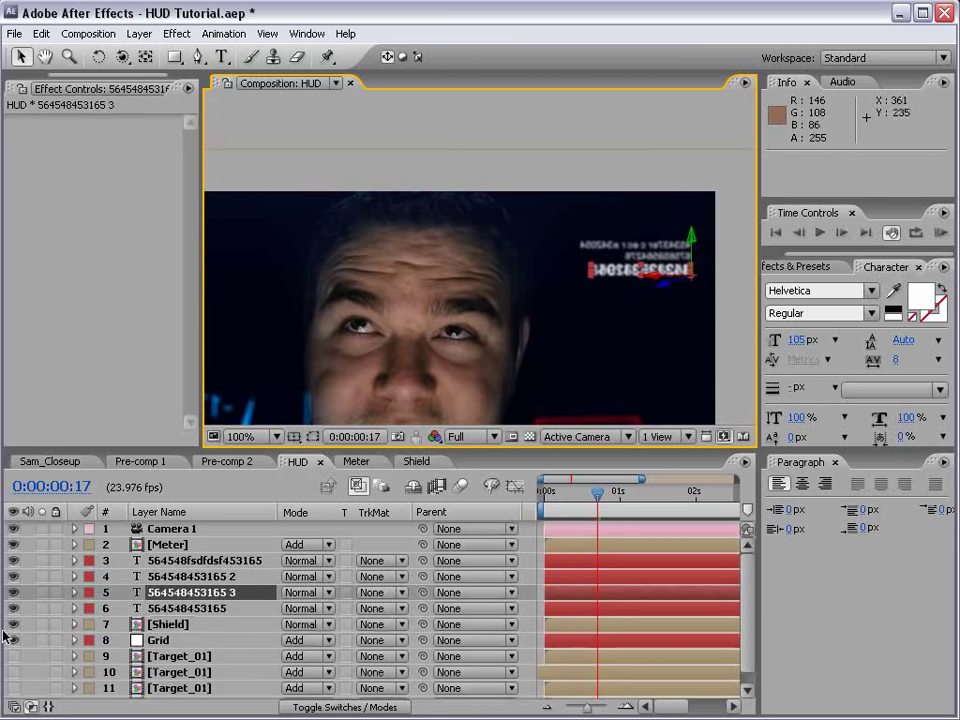
key(e)
key(e)
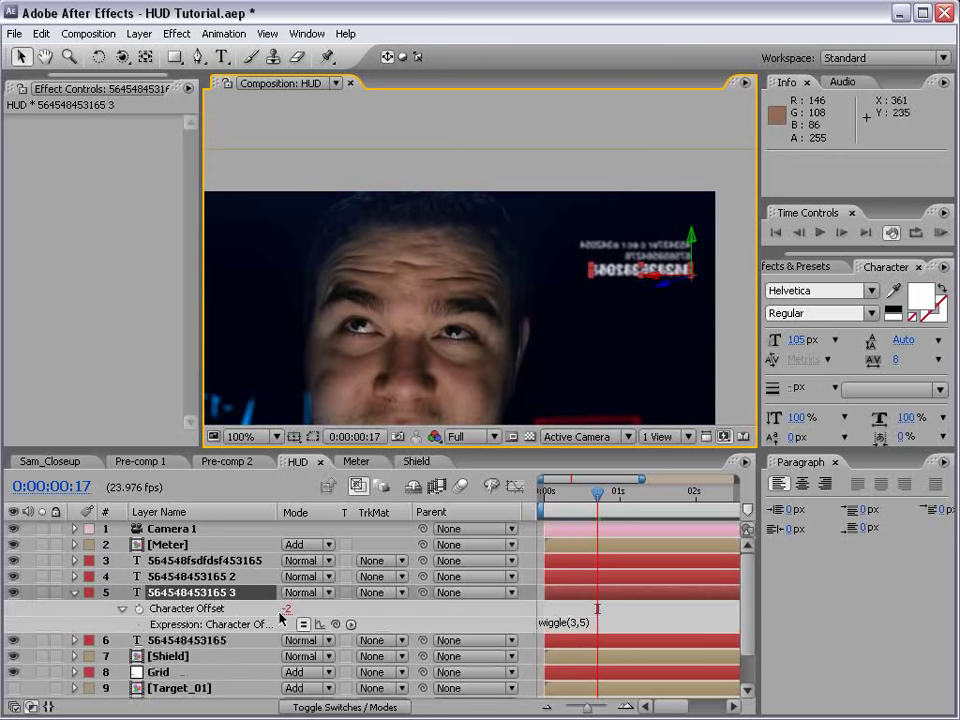
click(567, 627)
key(BackSpace)
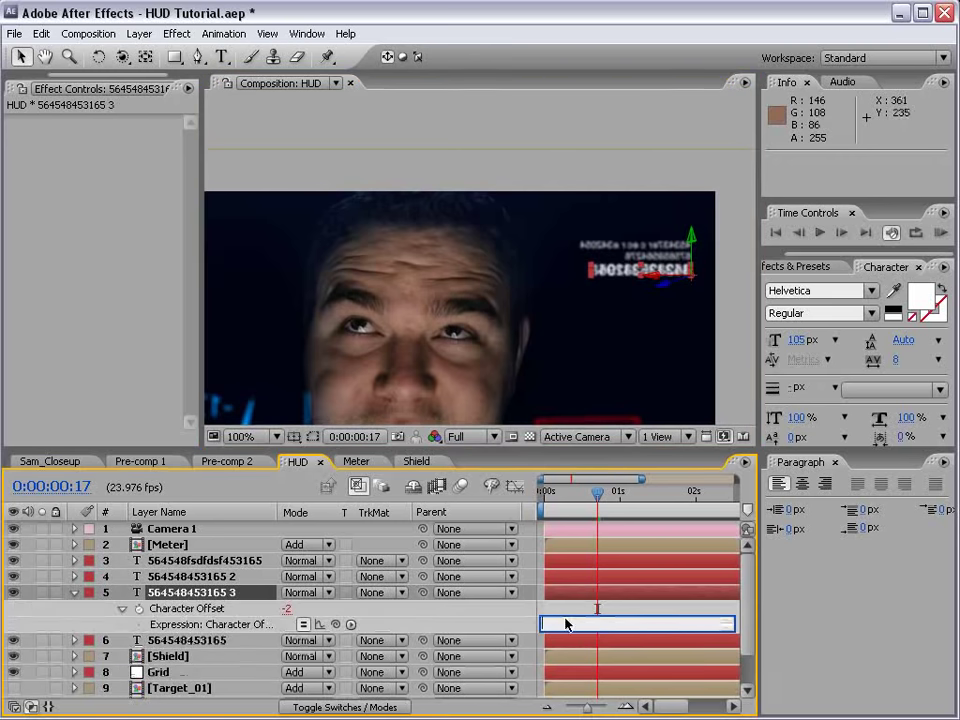
click(561, 609)
click(634, 371)
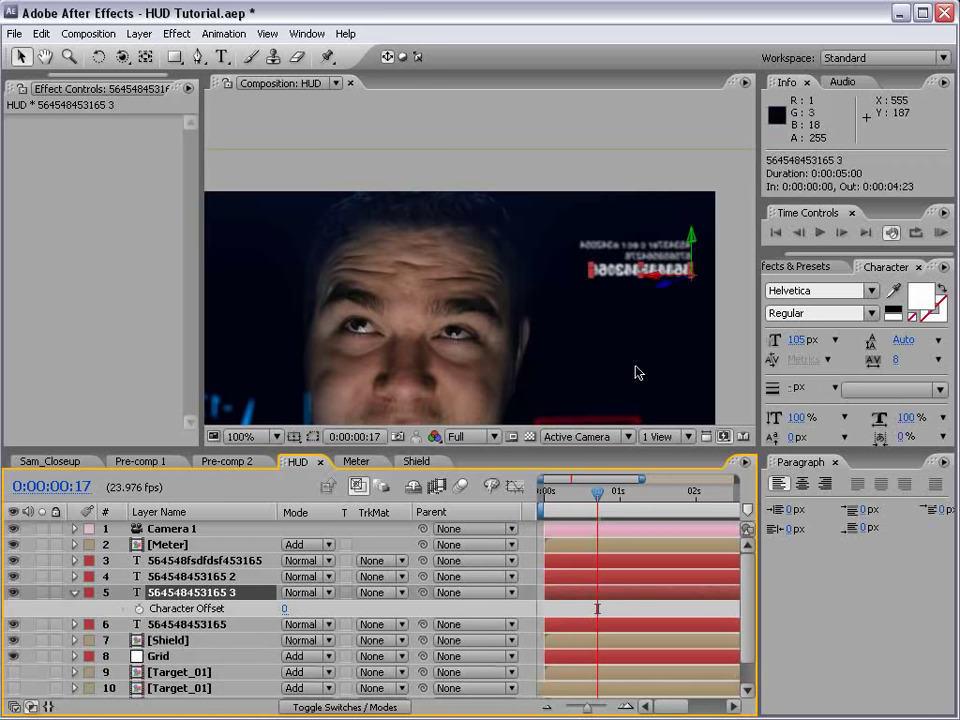
Place the expression-free copy above the other rows as a slightly larger title reading SYSTEM STATUS.
key(shift+Up)
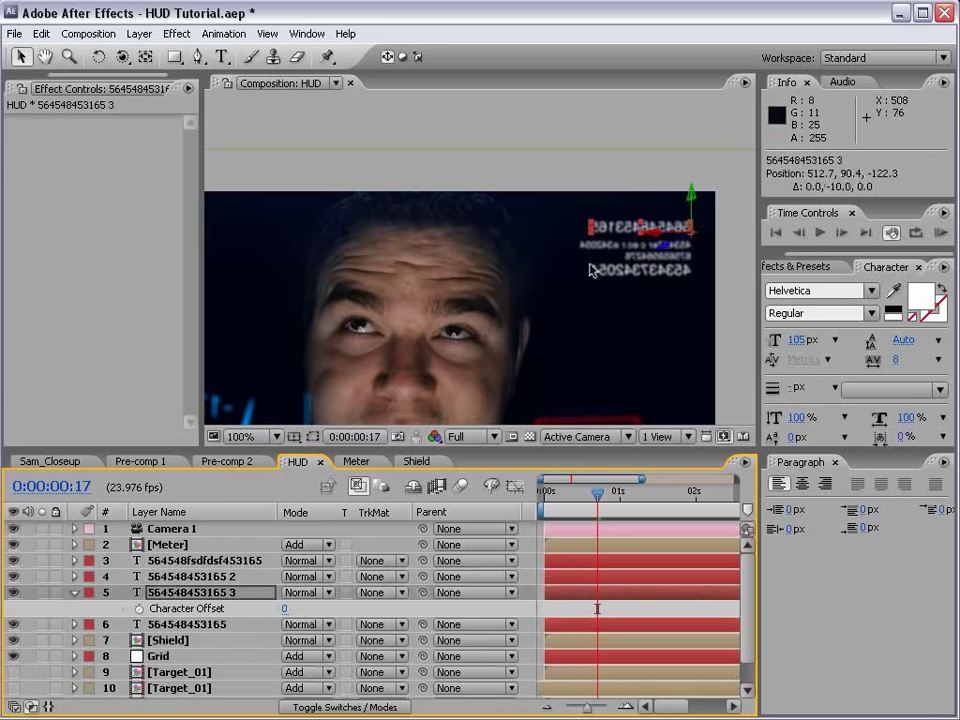
double_click(663, 226)
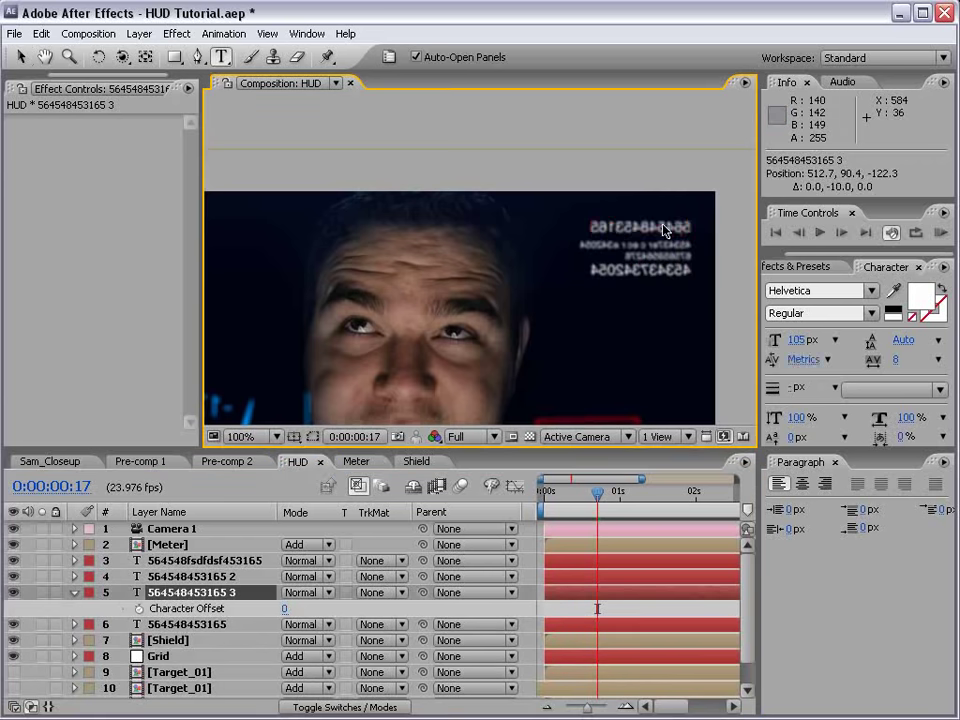
text(SYSTEM)
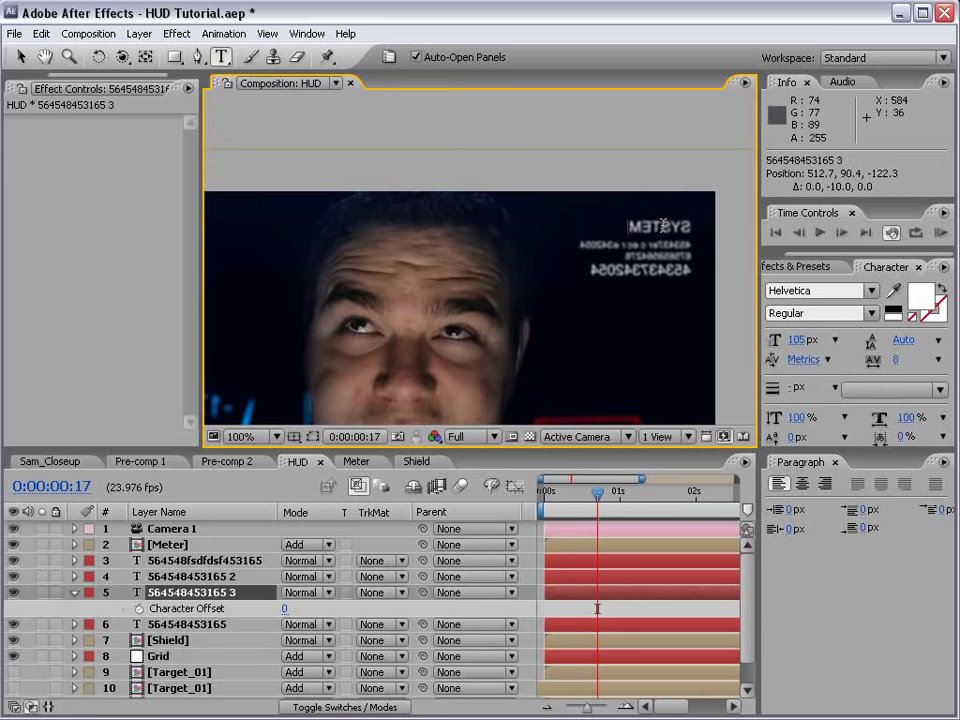
text( STATUS)
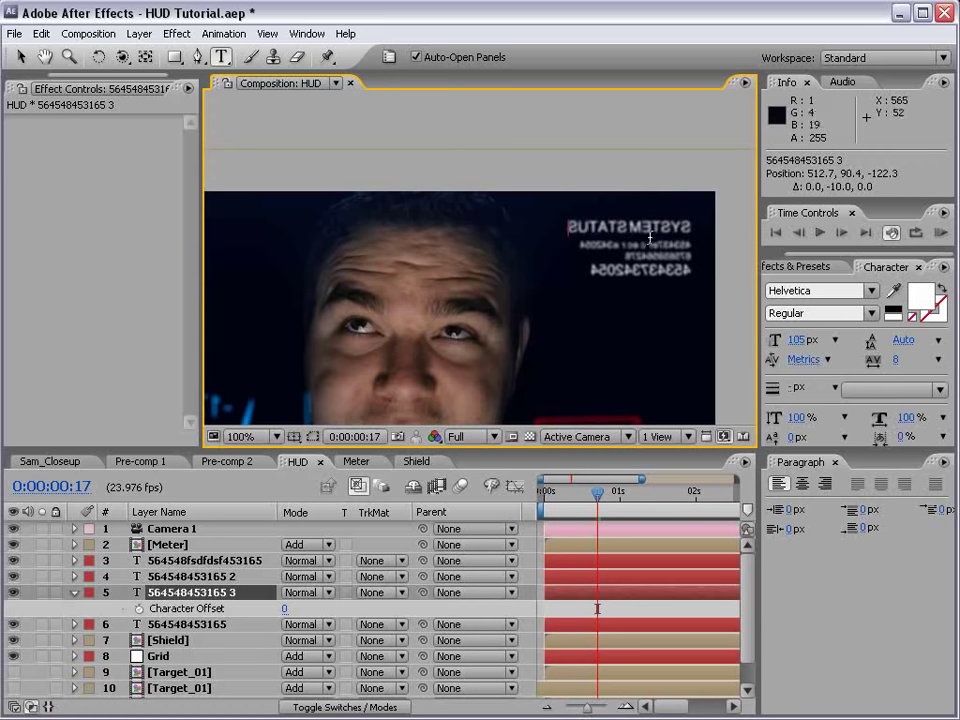
click(20, 56)
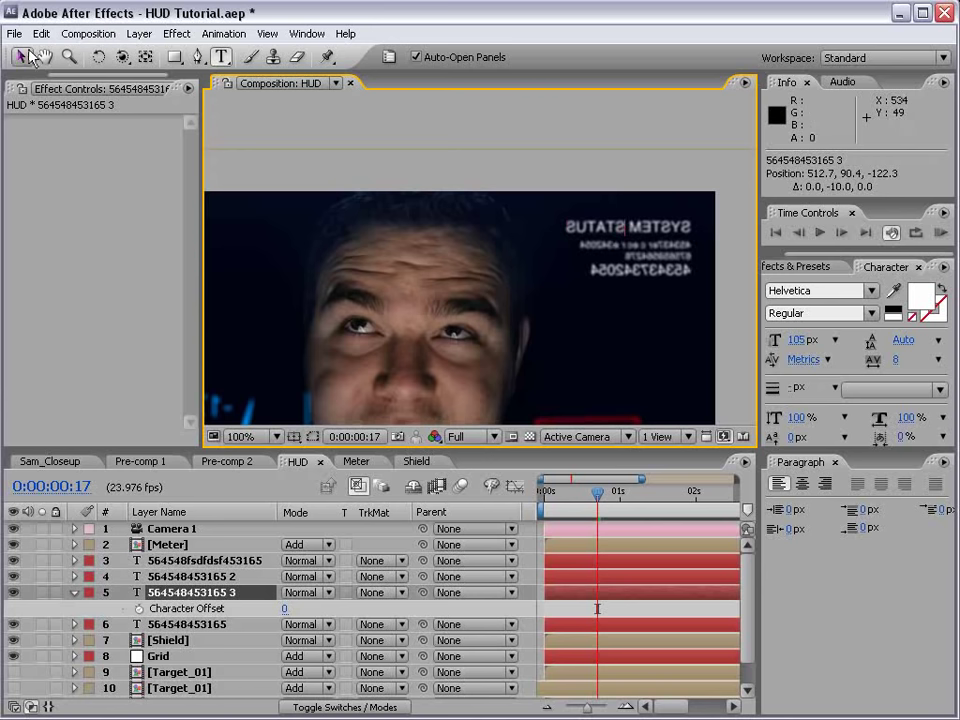
click(103, 614)
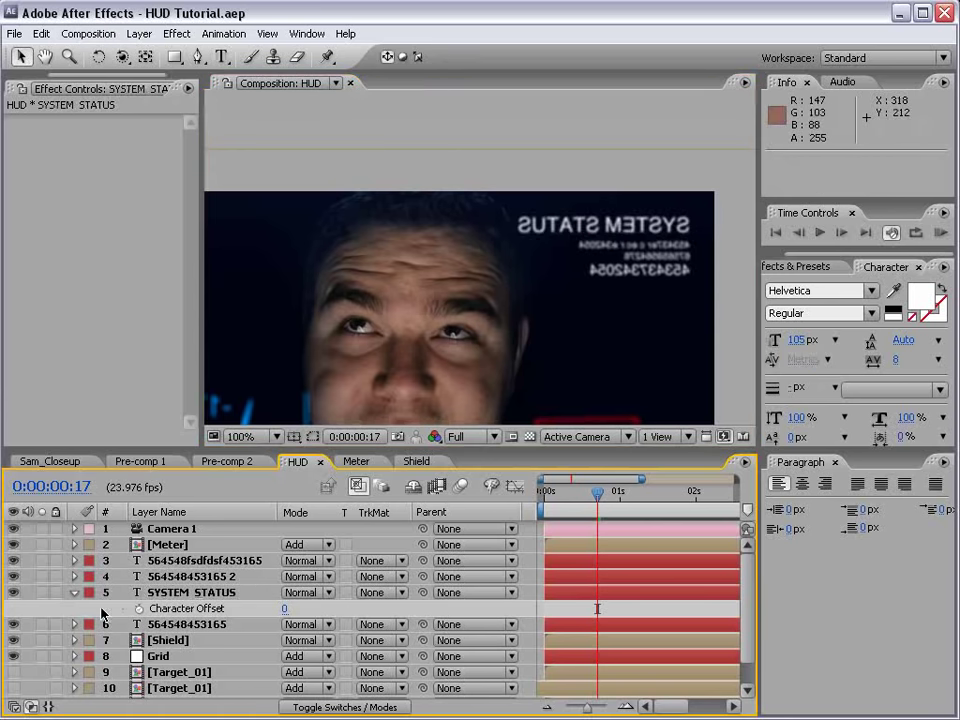
Move the SYSTEM STATUS title and its three number rows together slightly inward from the frame's upper corner.
click(174, 562)
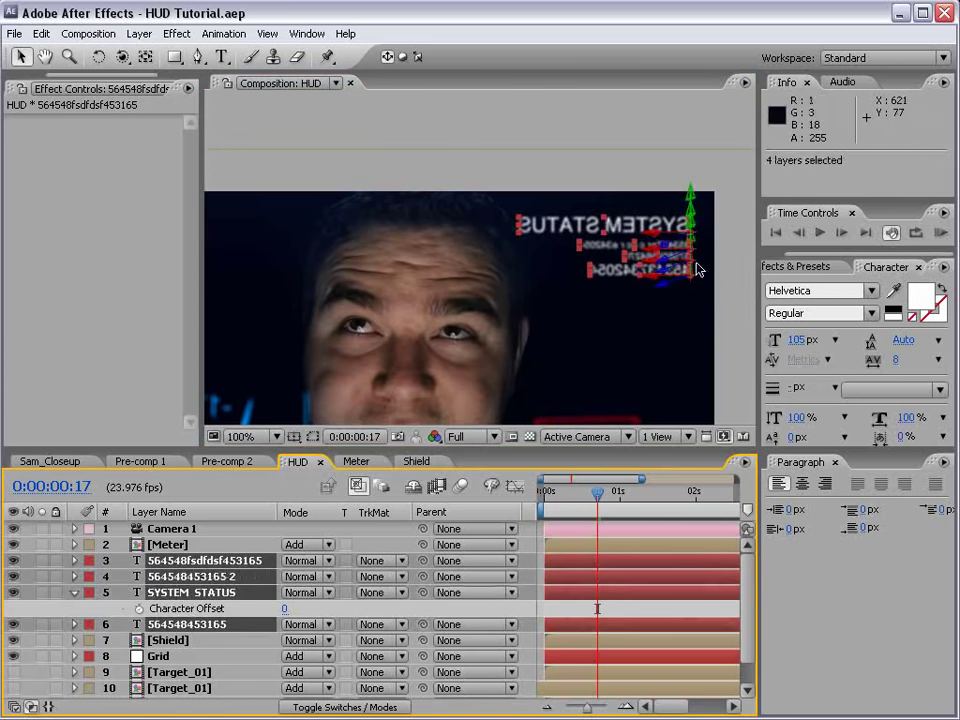
drag(672, 252, 486, 236)
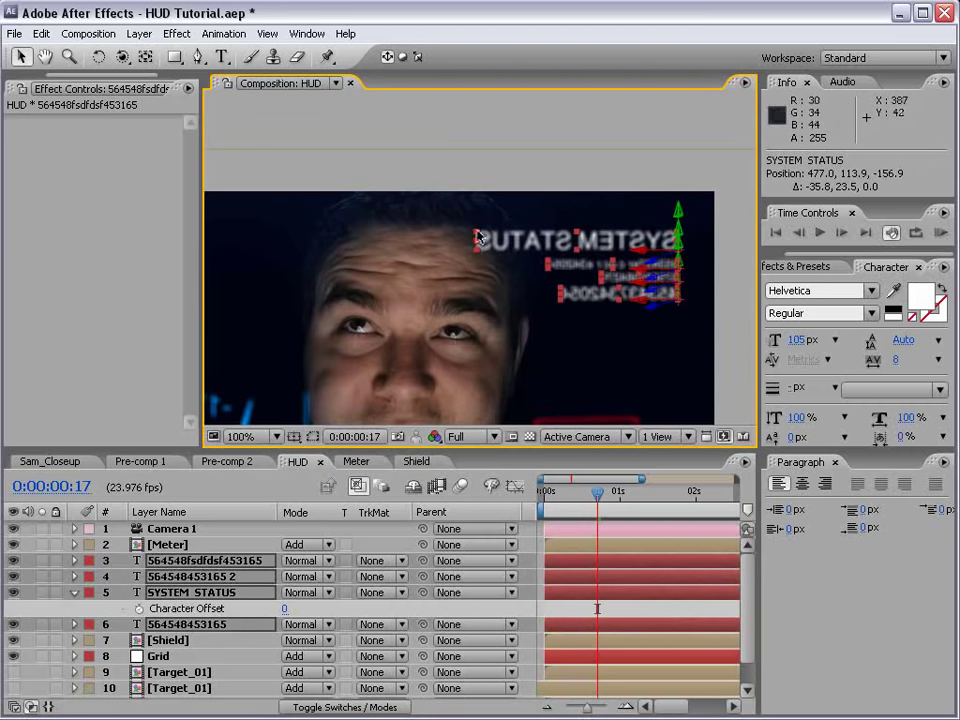
drag(484, 238, 495, 240)
drag(607, 253, 606, 252)
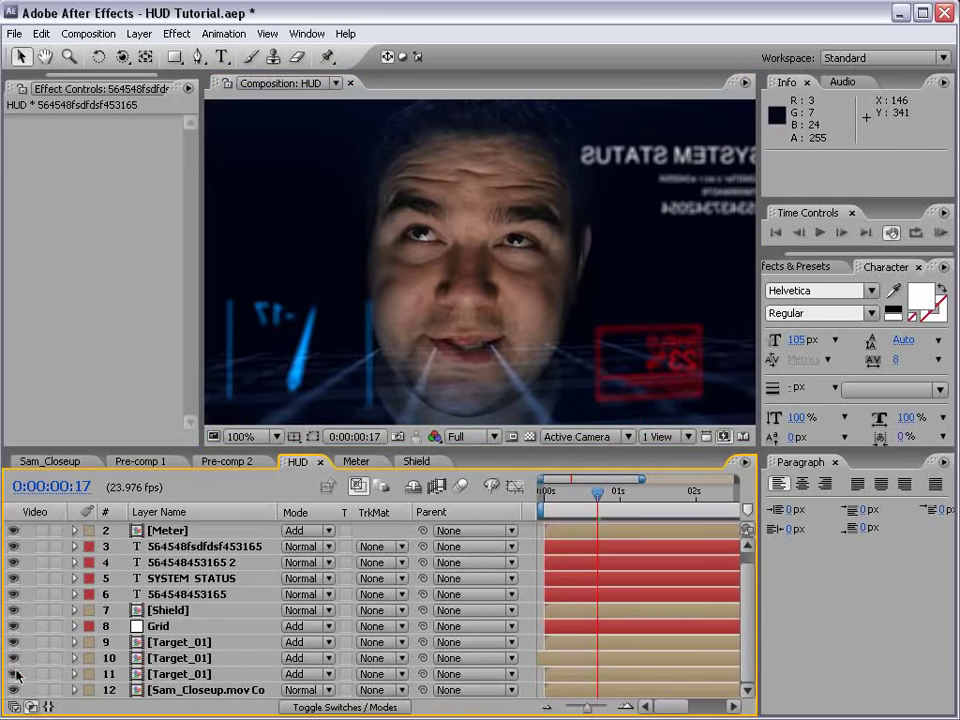
Turn the three Target_01 layers back on and check the full composite in an enlarged view, viewed at 50% zoom.
click(16, 675)
key(grave)
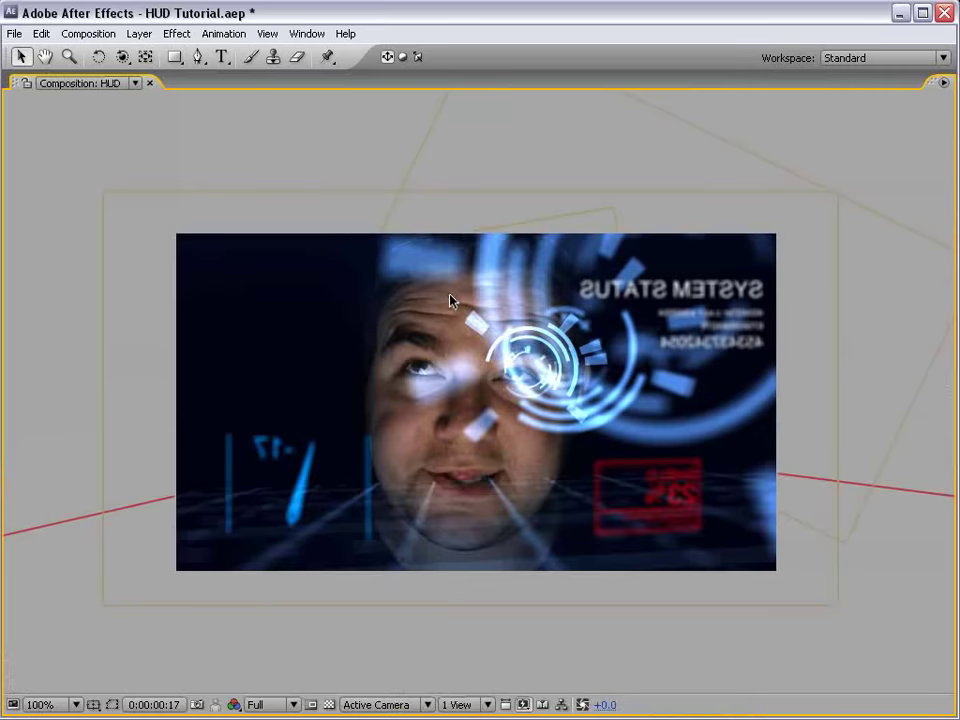
key(grave)
key(comma)
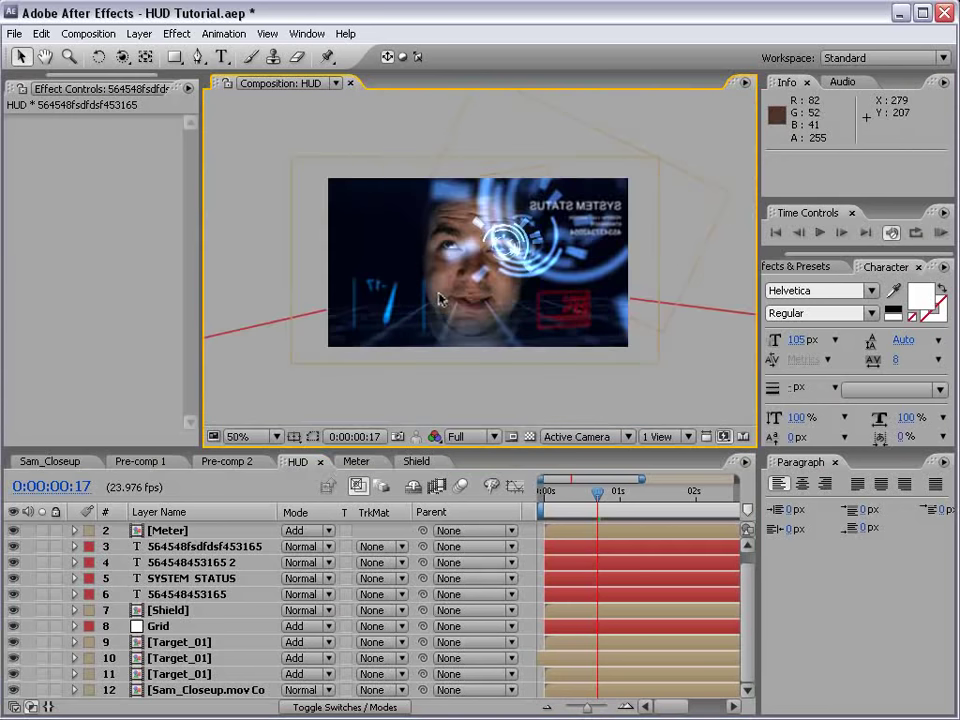
Add a null object, make it a 3D layer, and place it directly above the three Target_01 layers.
click(165, 642)
shift+click(172, 675)
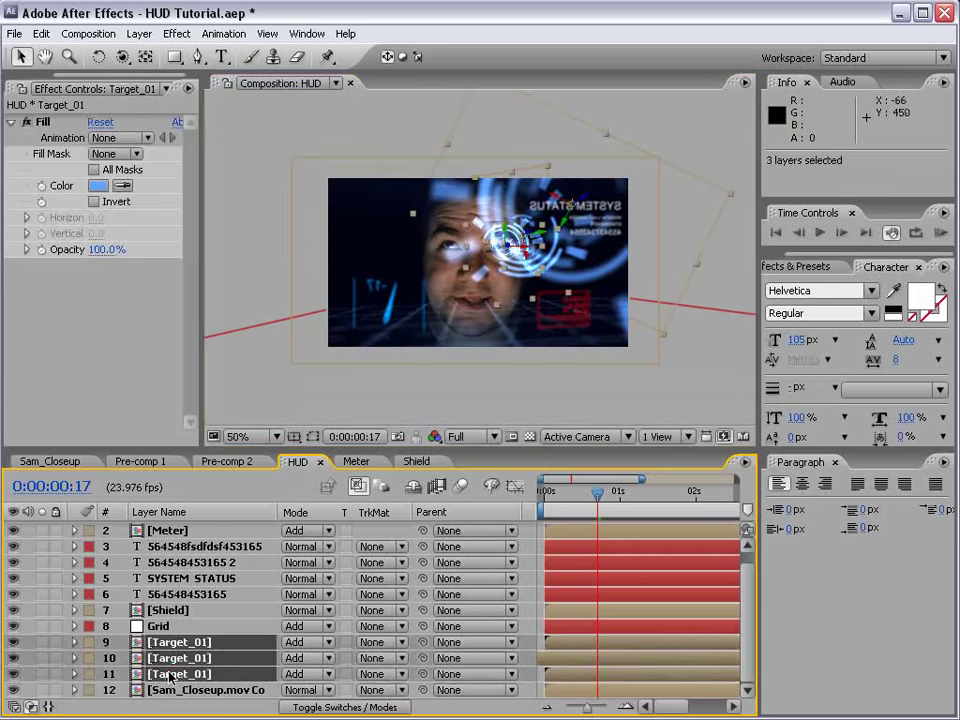
click(139, 33)
mouse_move(148, 53)
click(419, 118)
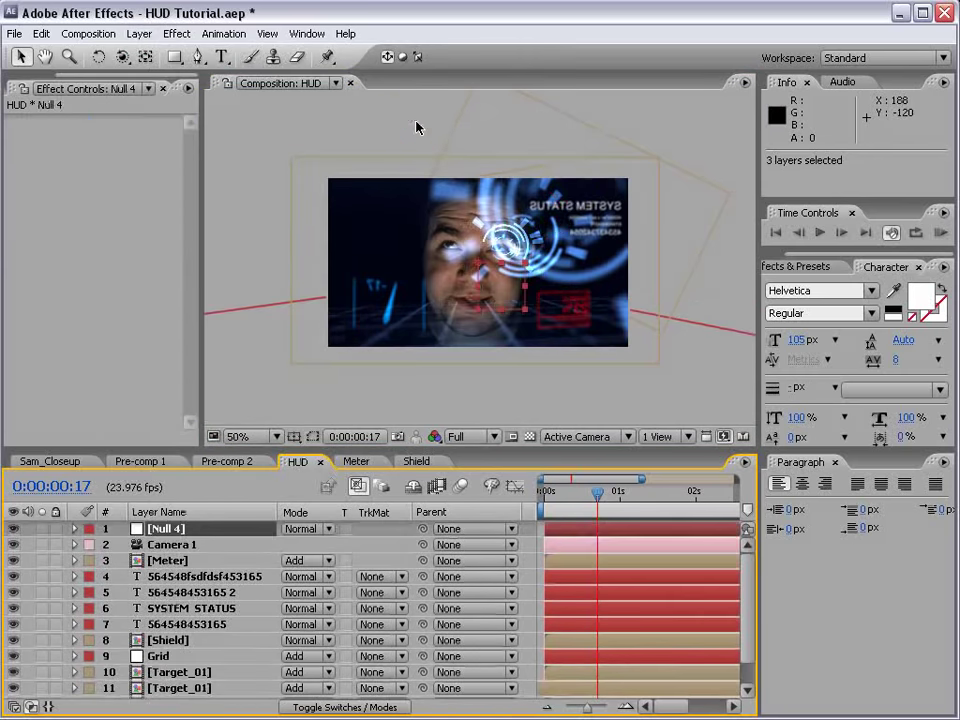
key(F4)
click(385, 530)
drag(181, 537, 211, 675)
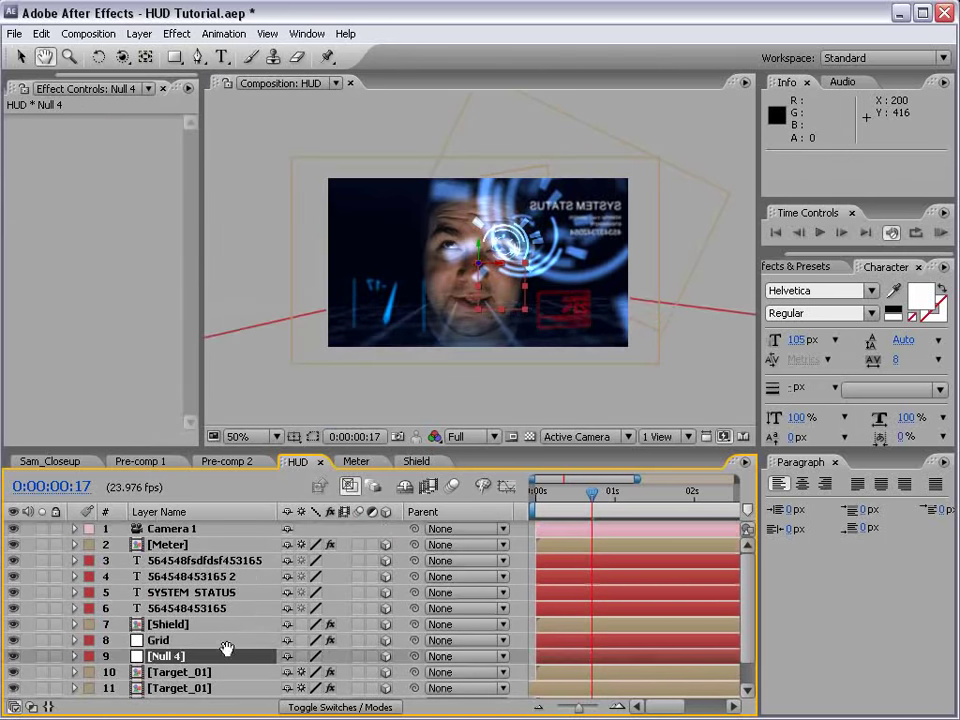
Parent all three Target_01 layers to Null 4.
scroll(225, 620, down, 2)
click(235, 625)
click(180, 642)
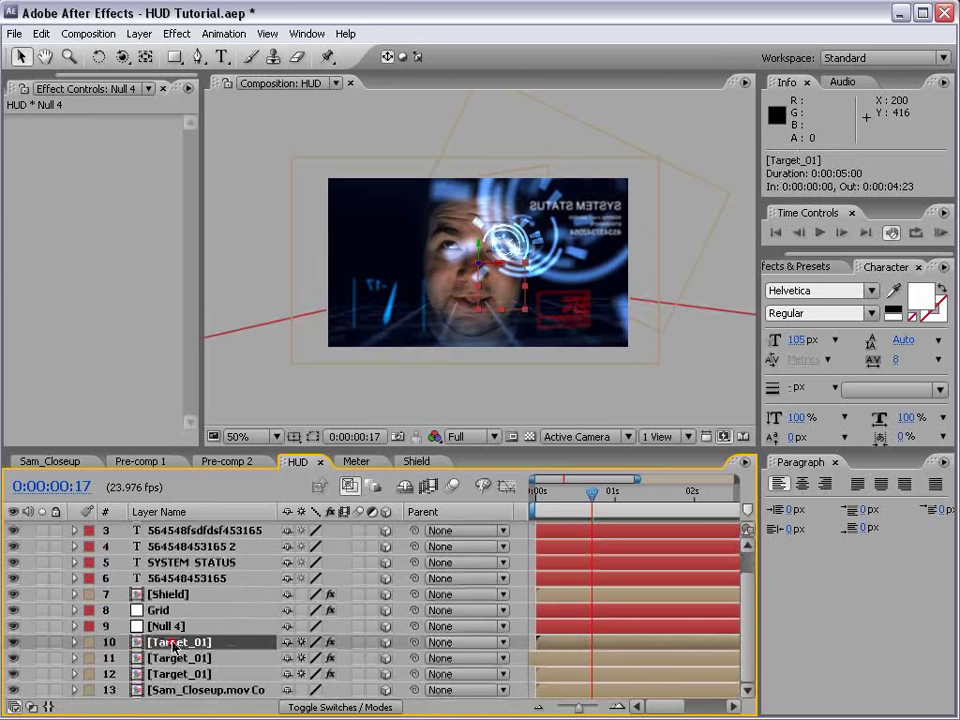
shift+click(180, 674)
drag(417, 649, 178, 628)
Keyframe Null 4's Y Rotation at 0° at 0:00:00:09 and at +79° at 0:00:00:07.
click(176, 630)
key(r)
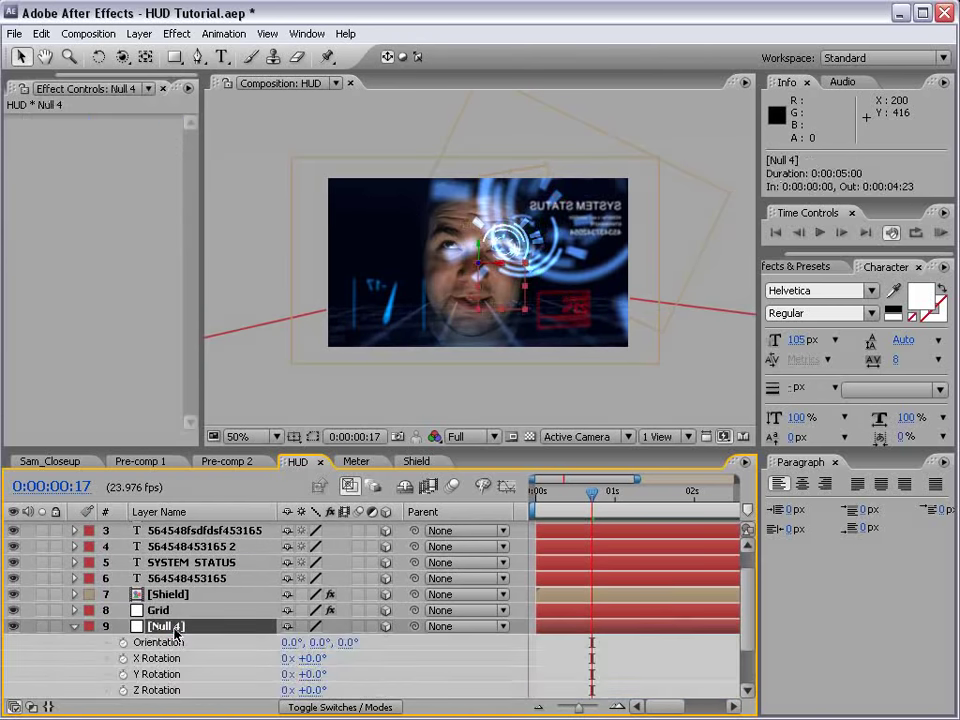
drag(318, 682, 281, 674)
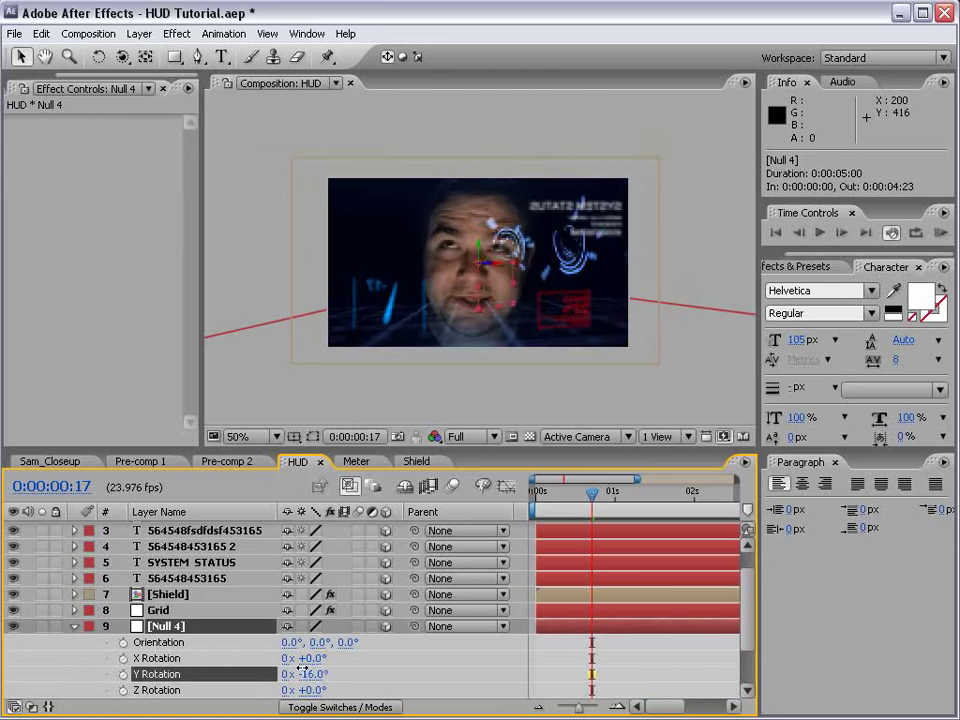
key(ctrl+z)
click(564, 496)
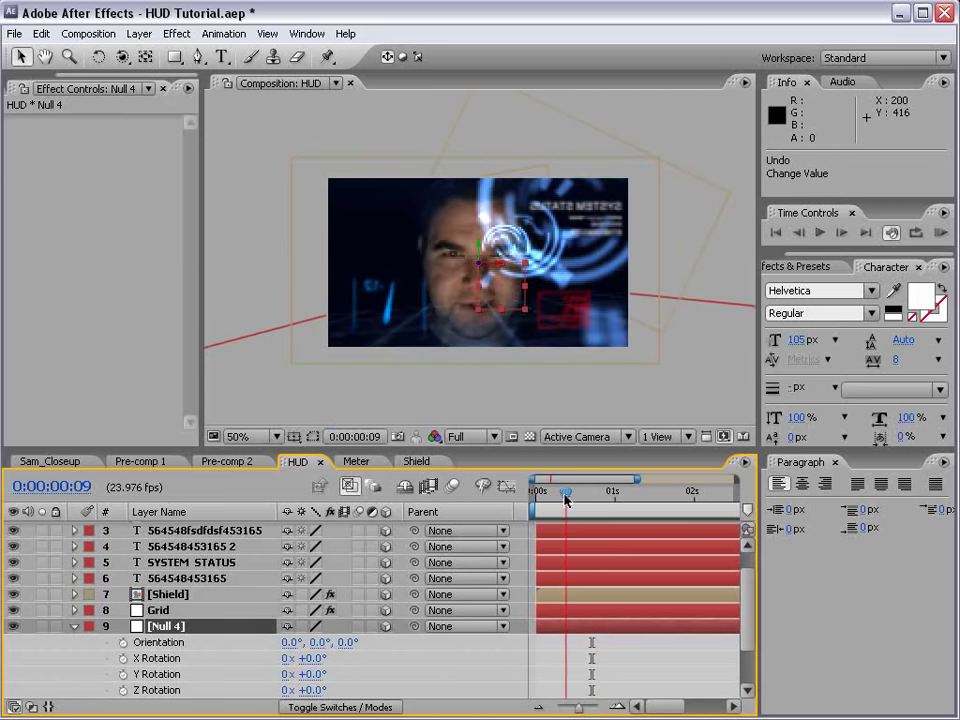
click(122, 675)
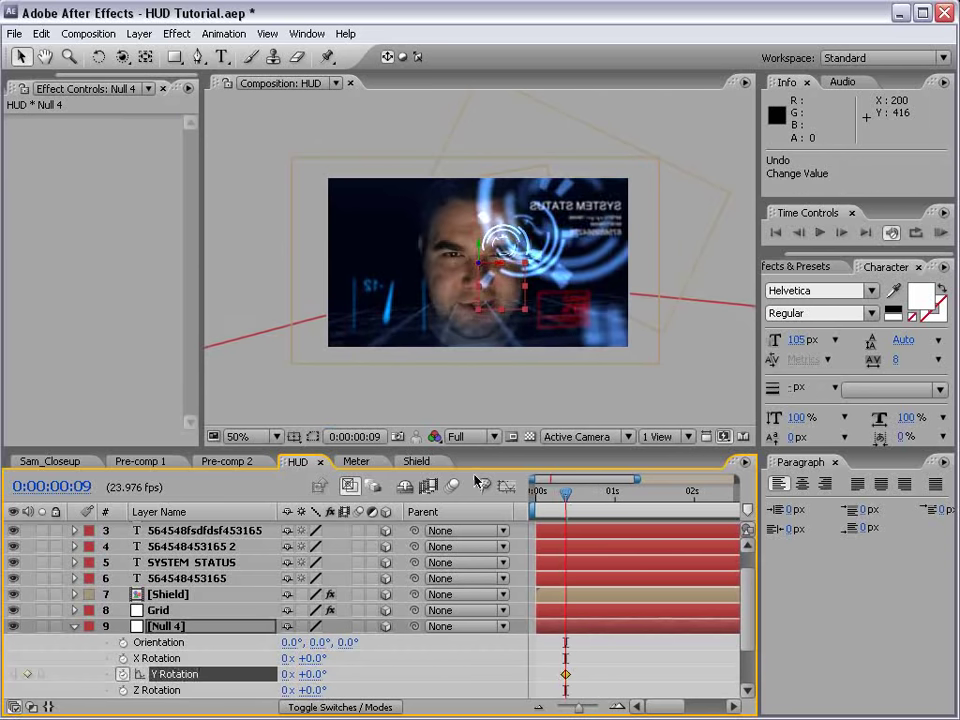
click(558, 508)
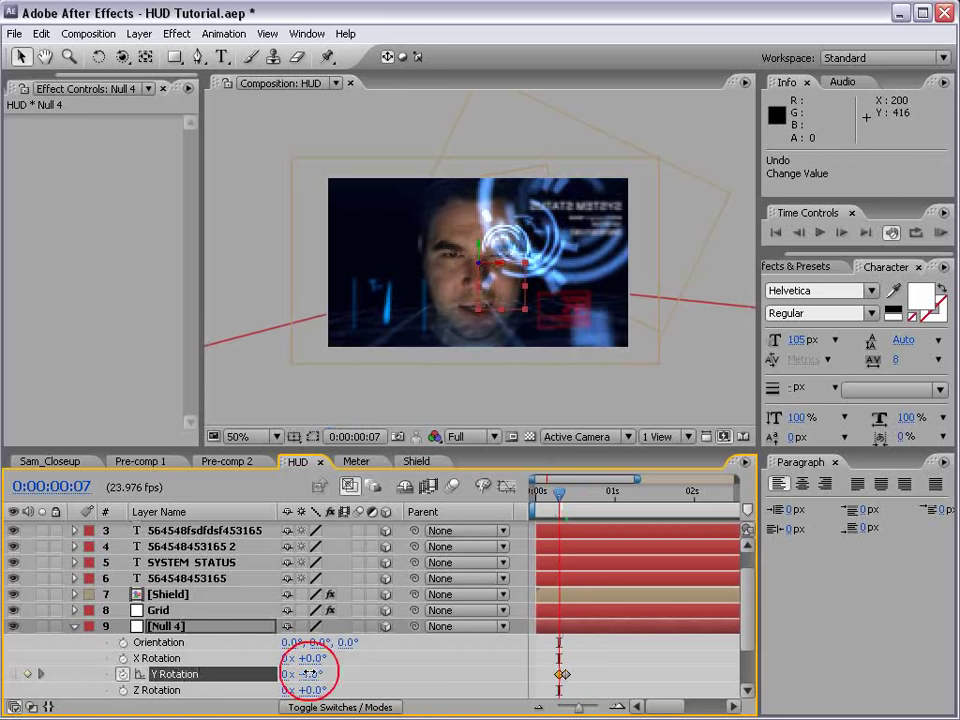
drag(318, 680, 361, 642)
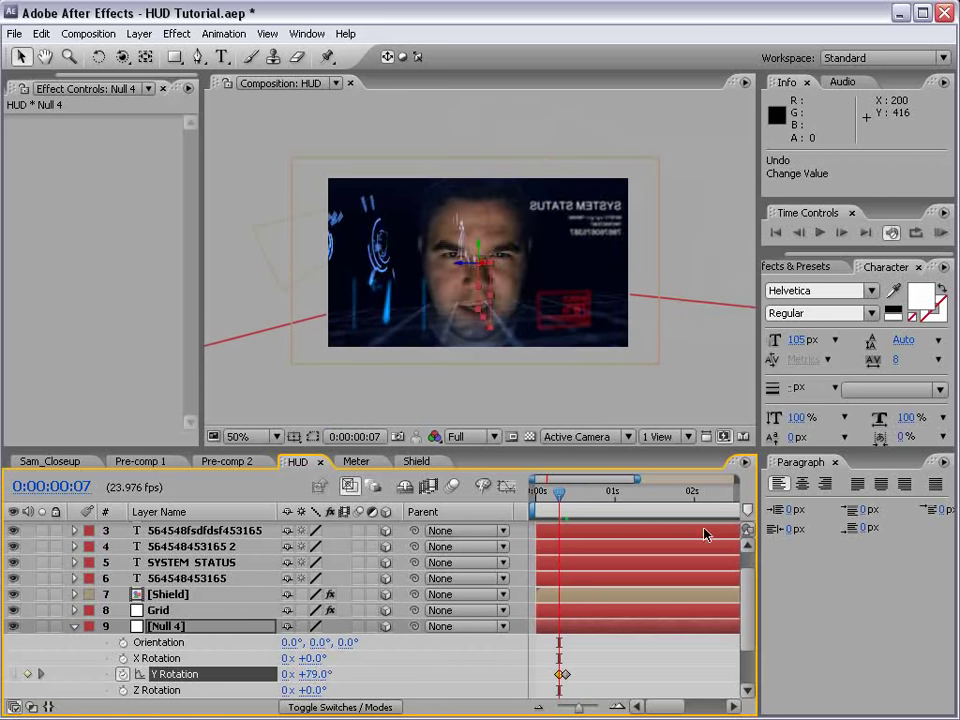
Ease Null 4's ending Y Rotation keyframe, retime it to just before one second with a preview, and save the project.
drag(565, 674, 583, 677)
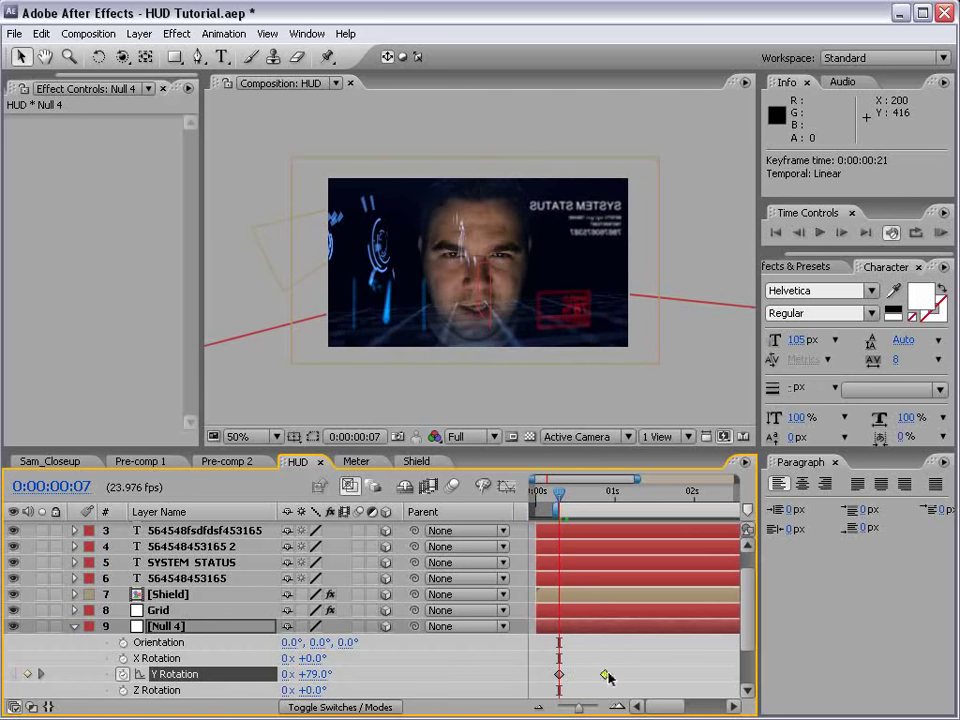
key(KP_0)
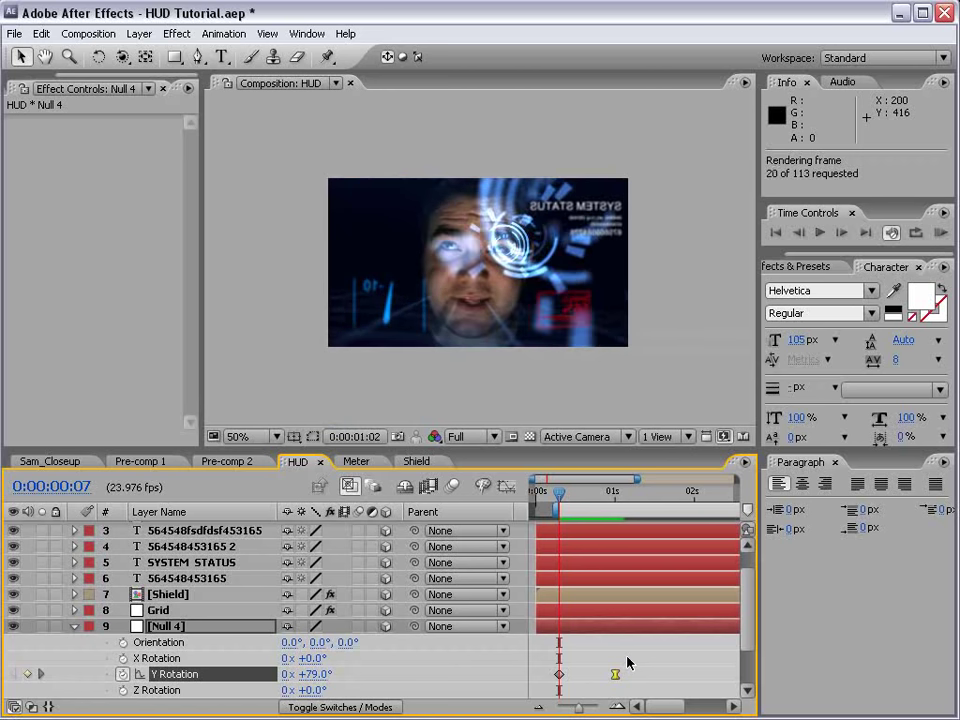
click(627, 641)
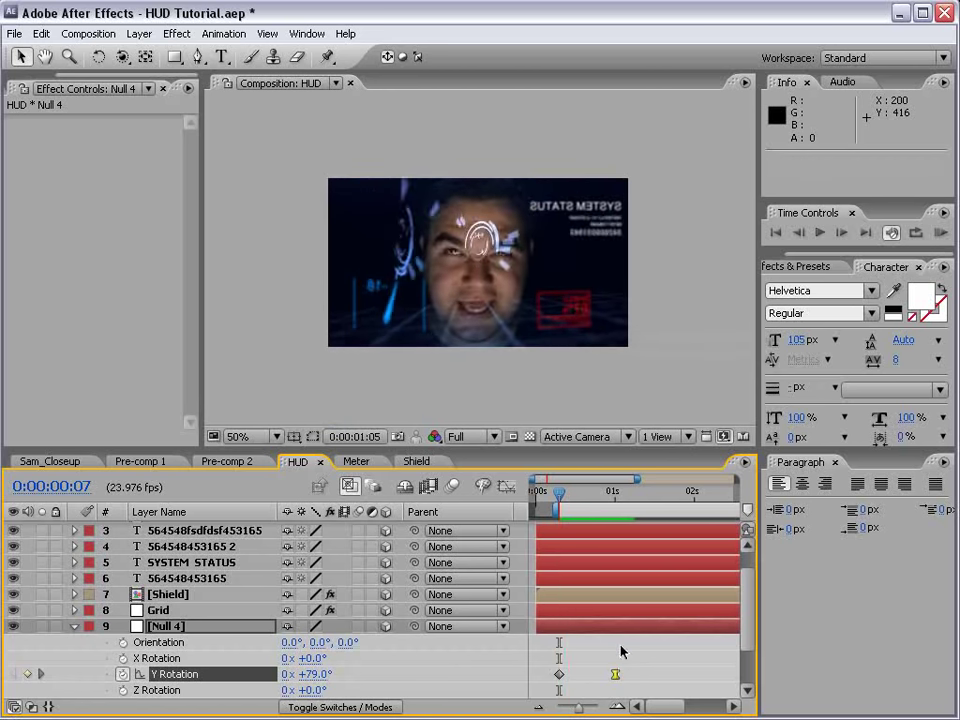
click(615, 675)
drag(615, 676, 596, 680)
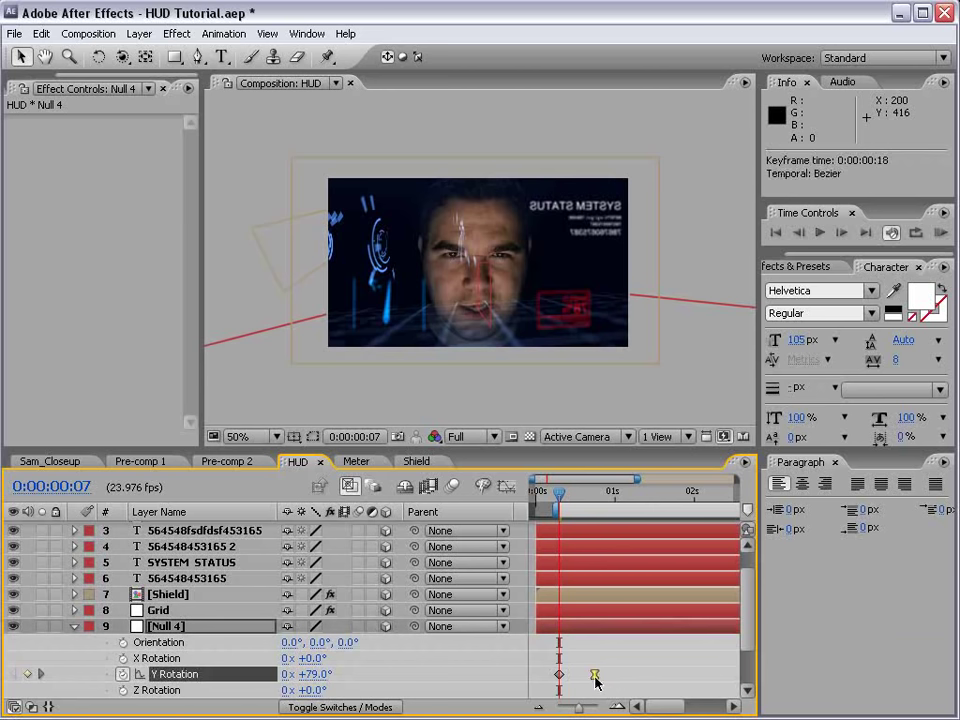
click(603, 669)
key(ctrl+s)
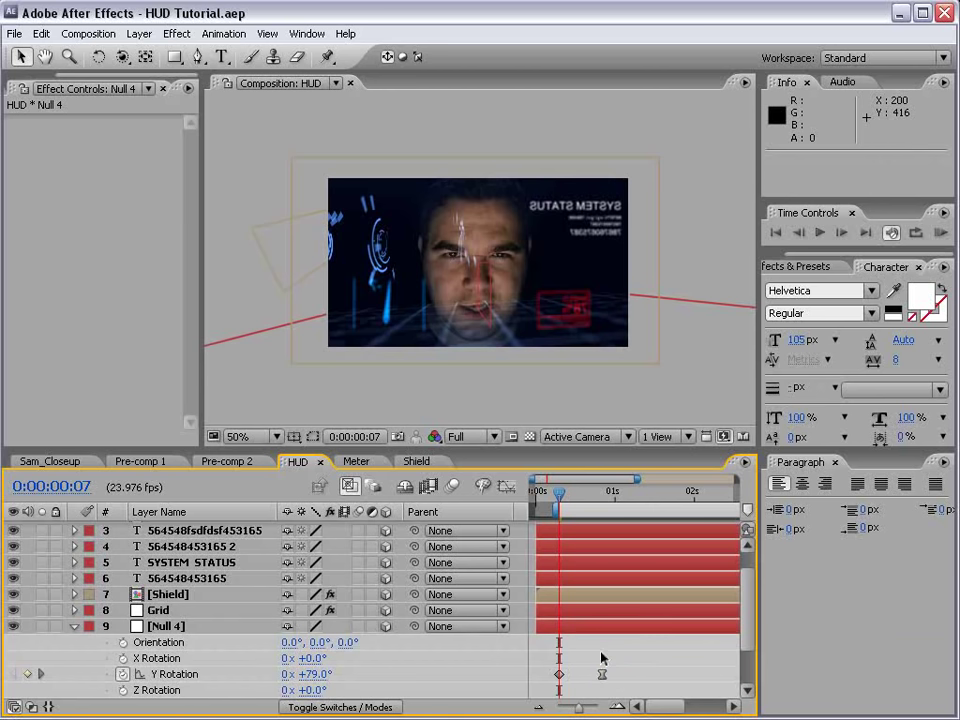
Add another null object at the top of the layer stack and parent Camera 1 to it.
drag(560, 500, 632, 510)
click(73, 626)
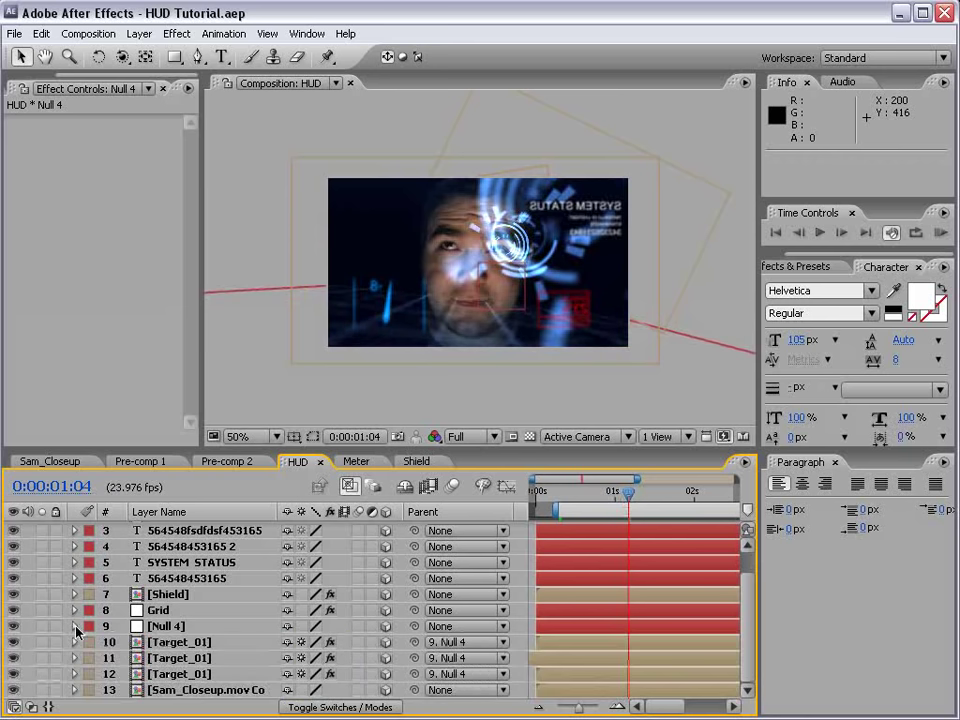
key(h)
scroll(274, 640, up, 1)
key(v)
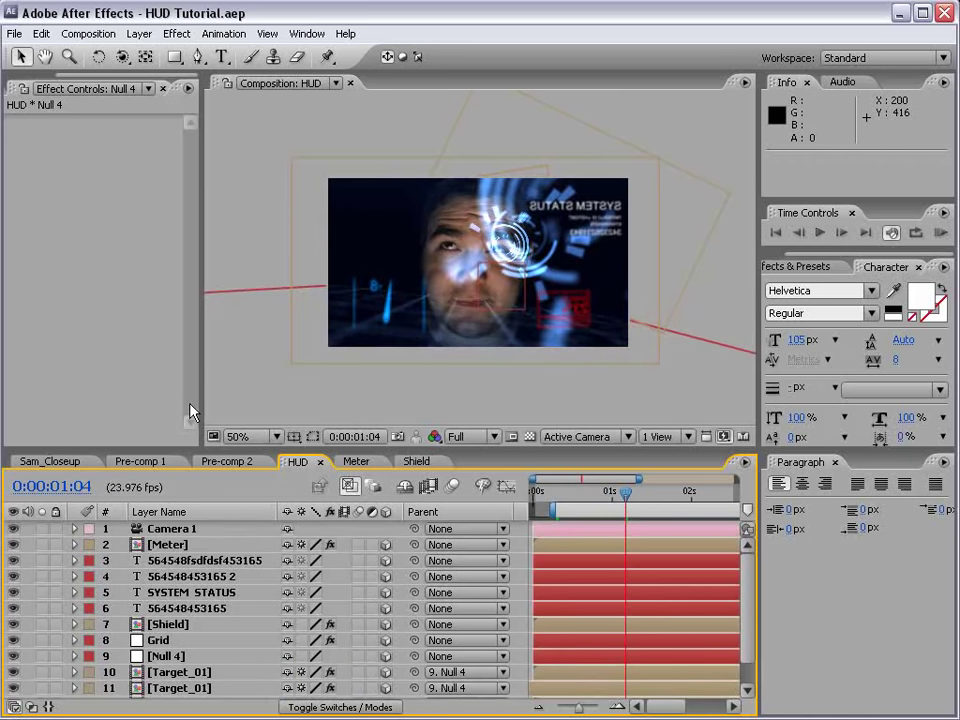
click(139, 33)
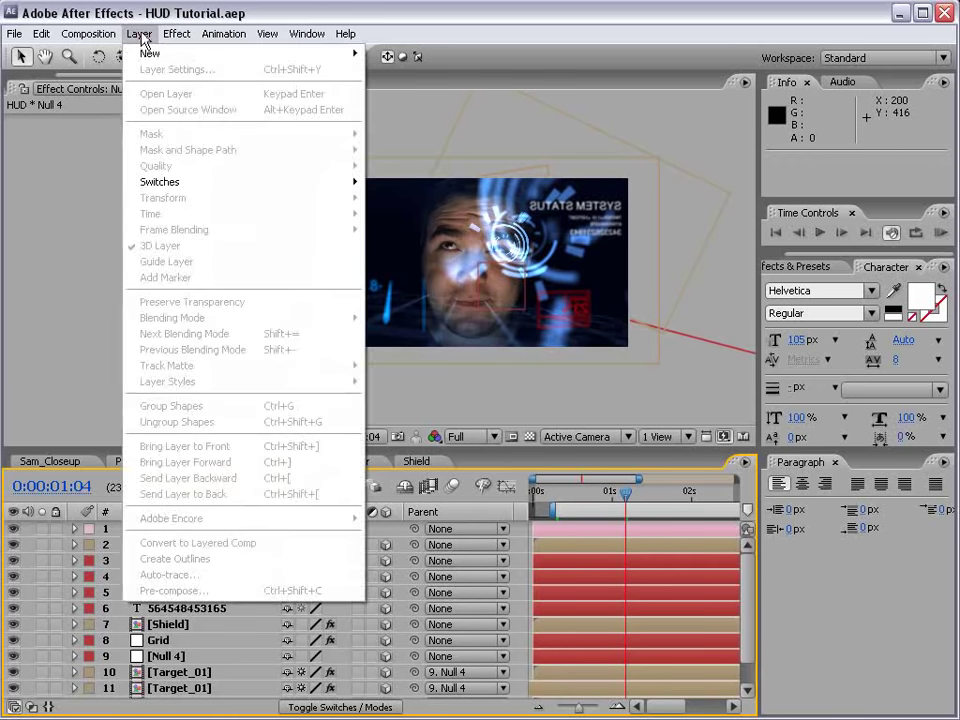
mouse_move(150, 53)
click(440, 117)
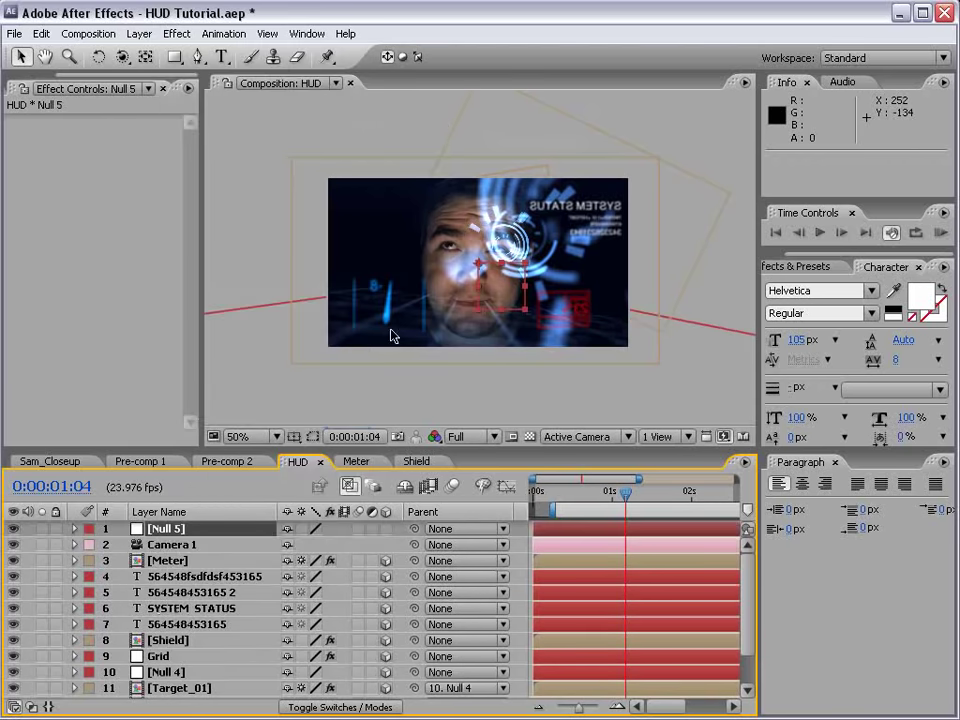
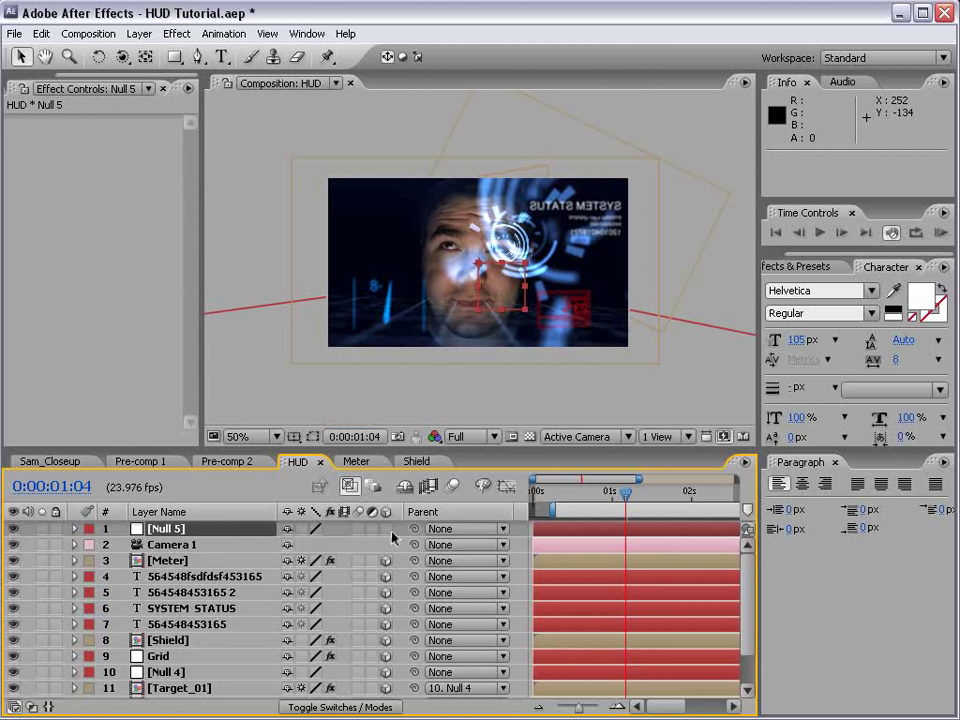
click(173, 543)
drag(415, 545, 165, 530)
Add the expression wiggle(.2,200) to Null 5's Position and scrub through the resulting camera movement.
click(163, 533)
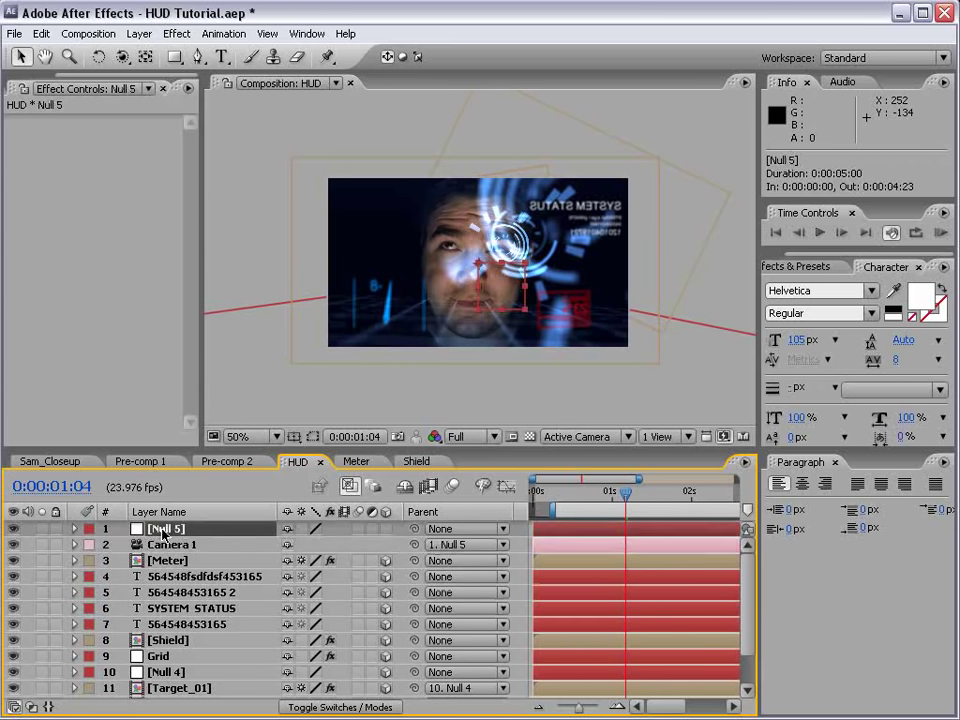
key(p)
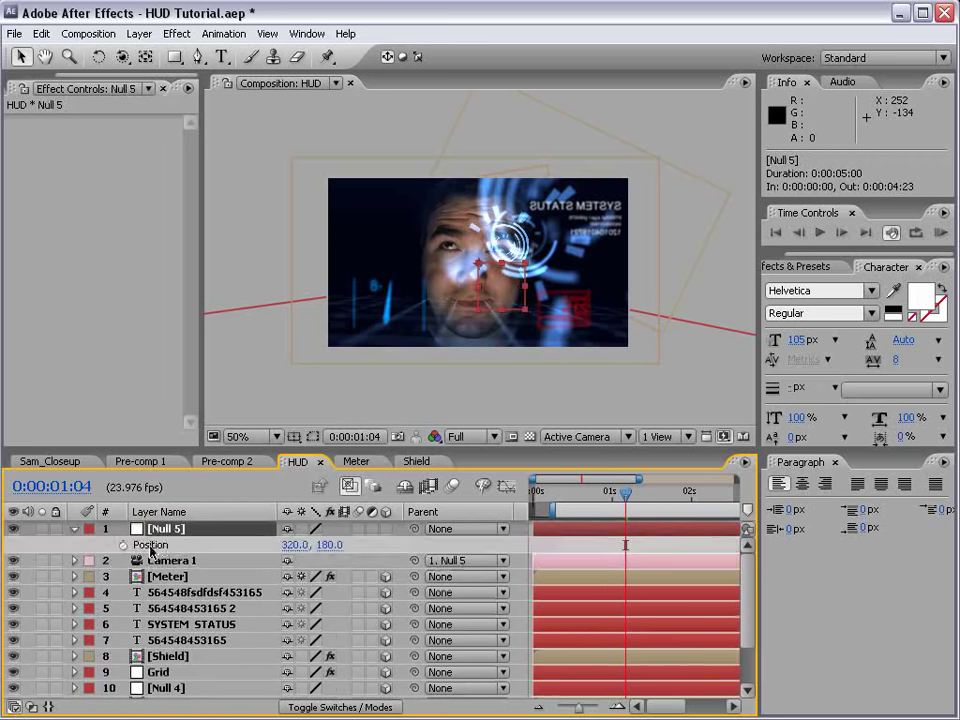
alt+click(124, 546)
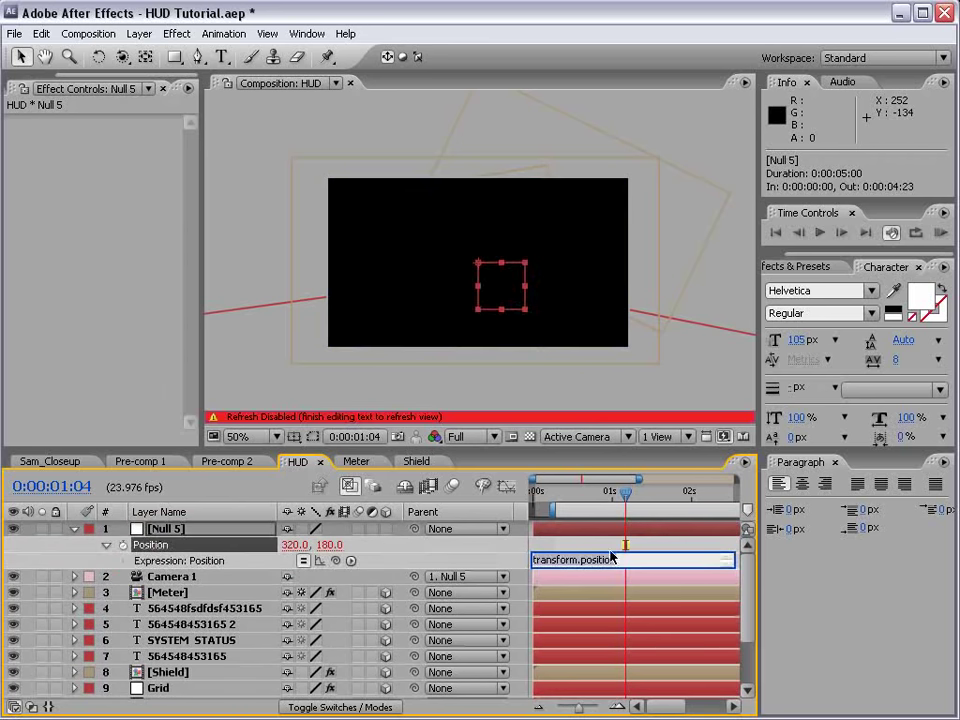
text(wiggle(.2,200)
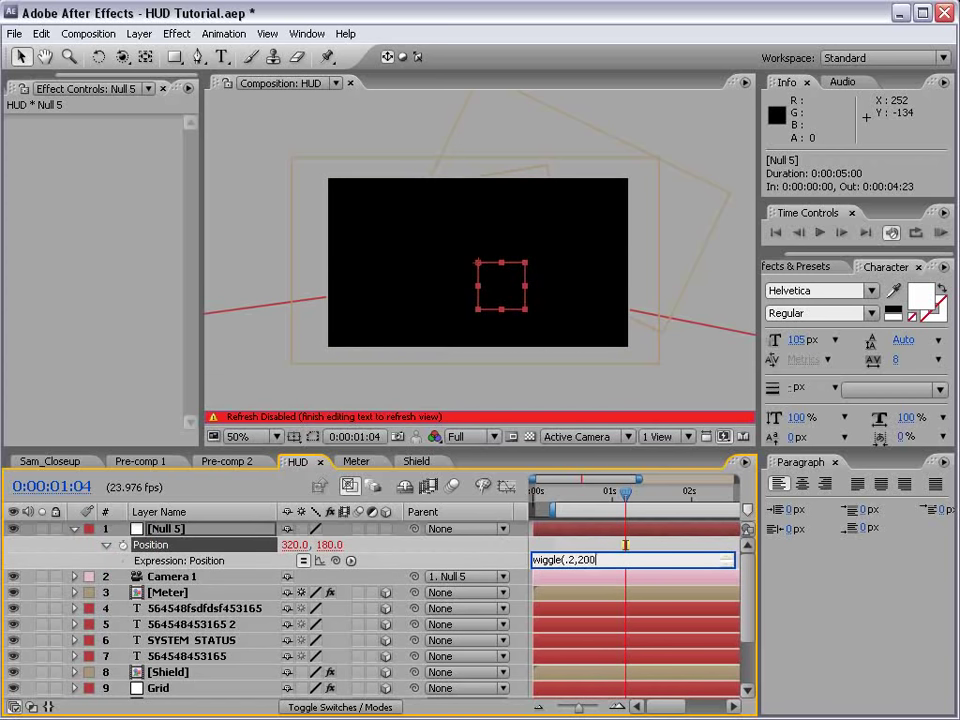
click(563, 521)
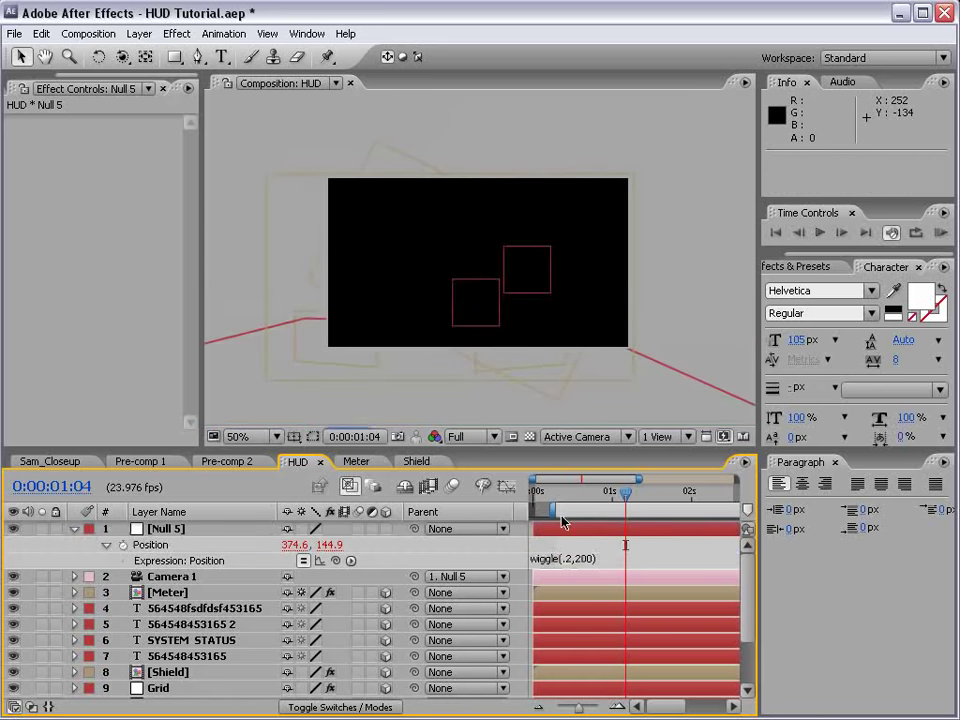
drag(560, 493, 655, 500)
Change Null 5's Position expression to wiggle(2,100) and scrub through the camera movement.
click(572, 561)
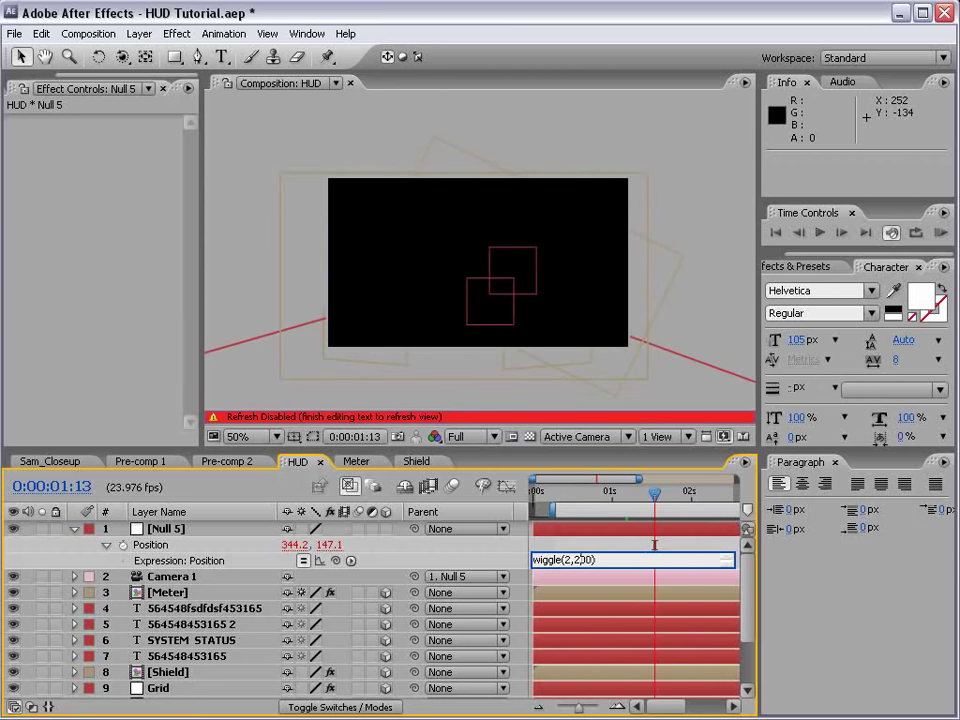
click(651, 554)
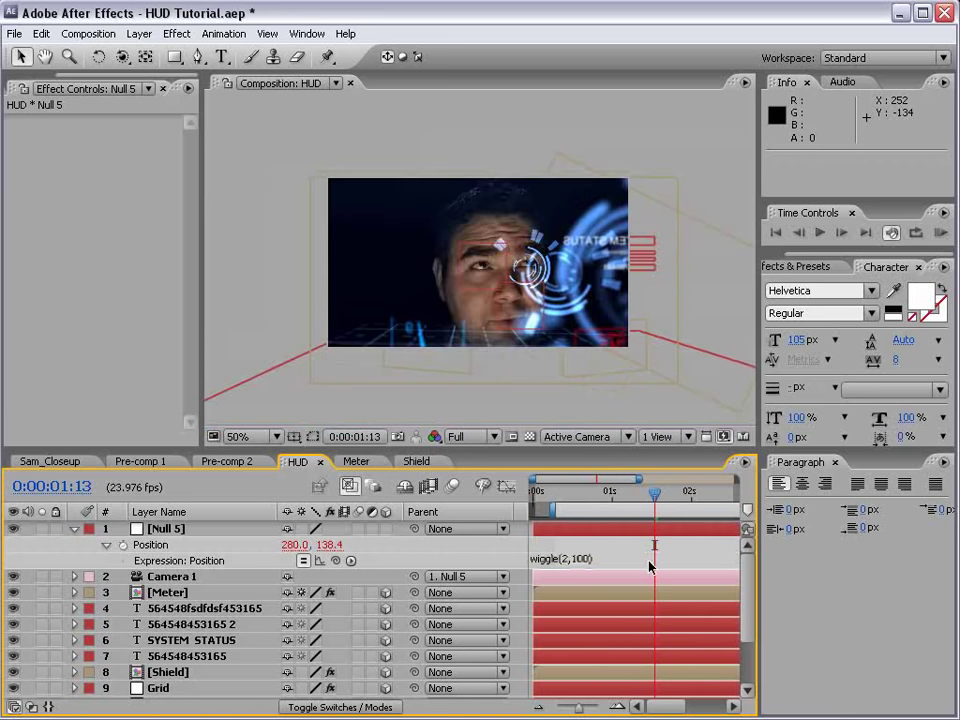
drag(655, 493, 632, 493)
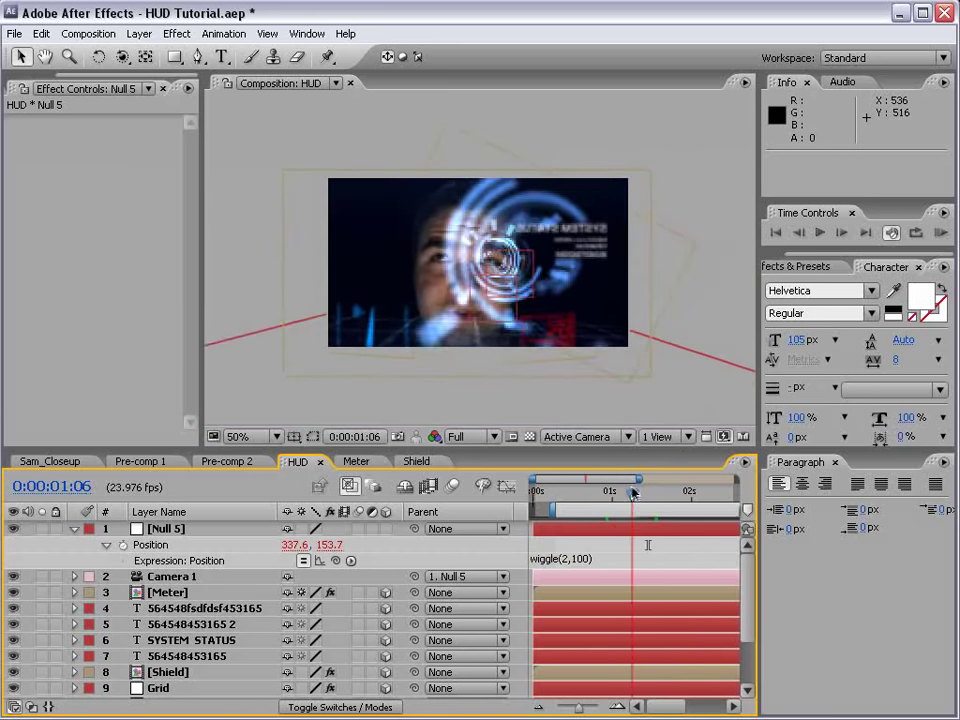
Reduce Null 5's Position expression to wiggle(2,50) and preview the camera shake.
click(581, 560)
key(BackSpace)
key(BackSpace)
text(50)
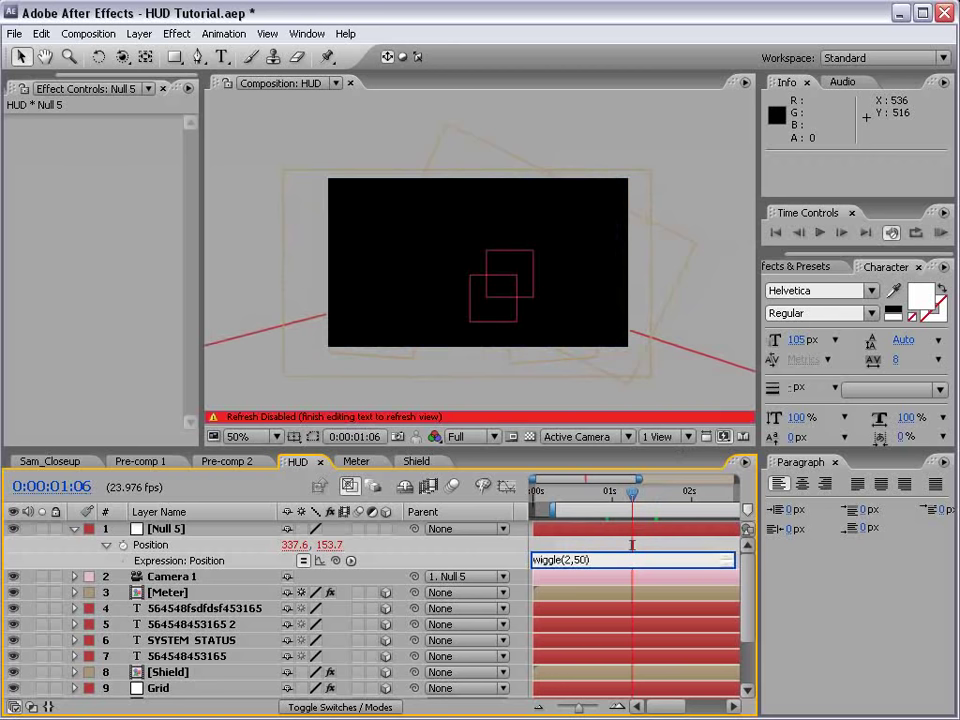
click(624, 546)
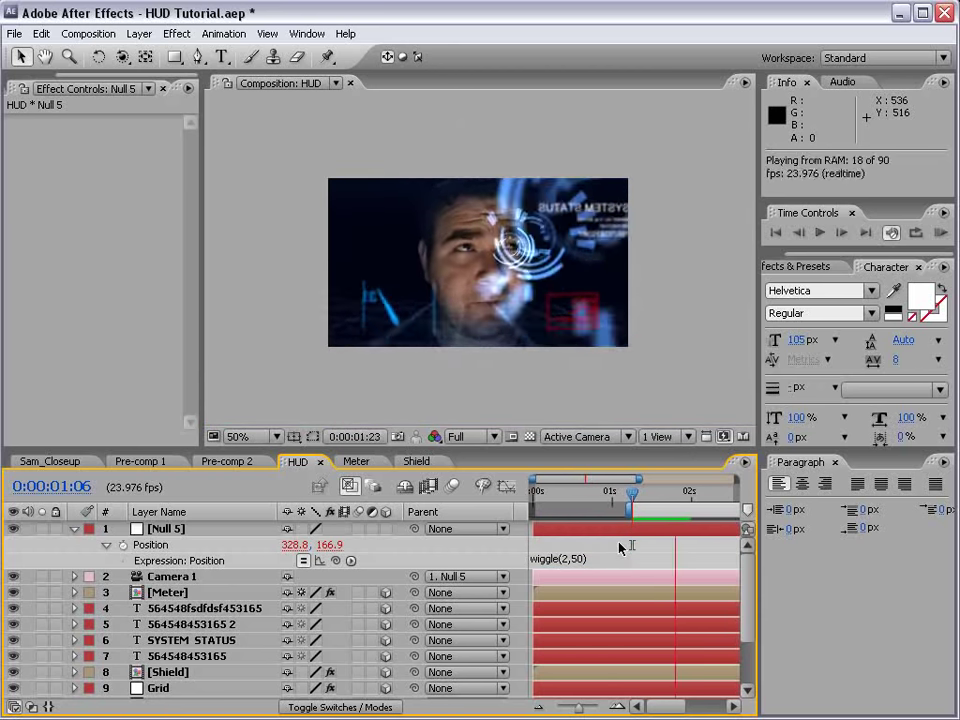
Change Null 5's Position expression to wiggle(.75,50) and preview the slower camera movement.
click(580, 558)
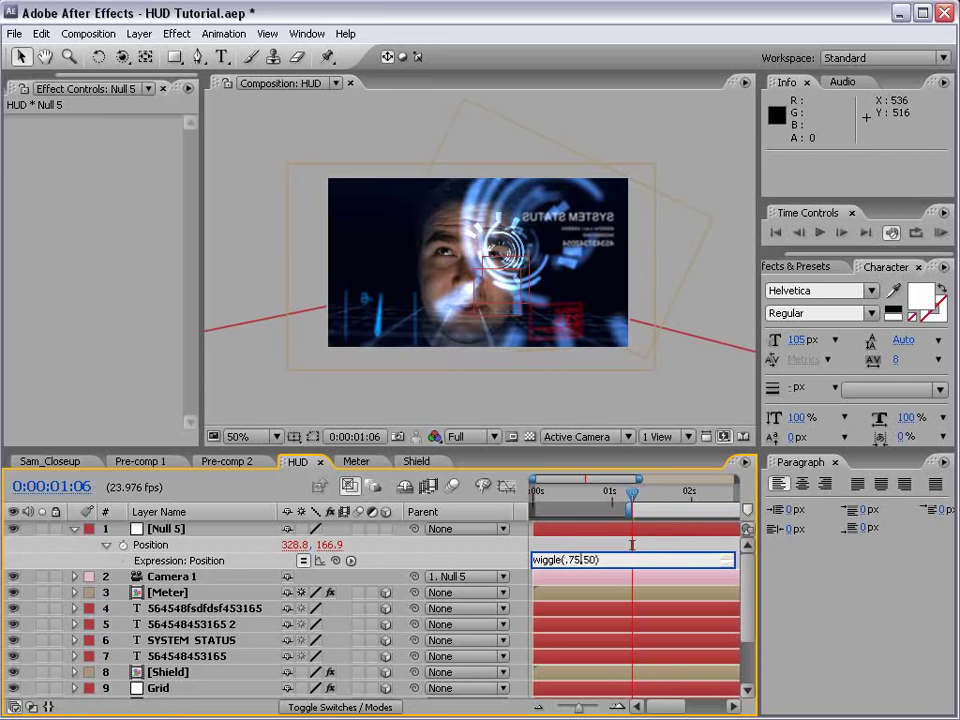
text(.75)
key(KP_Enter)
key(KP_0)
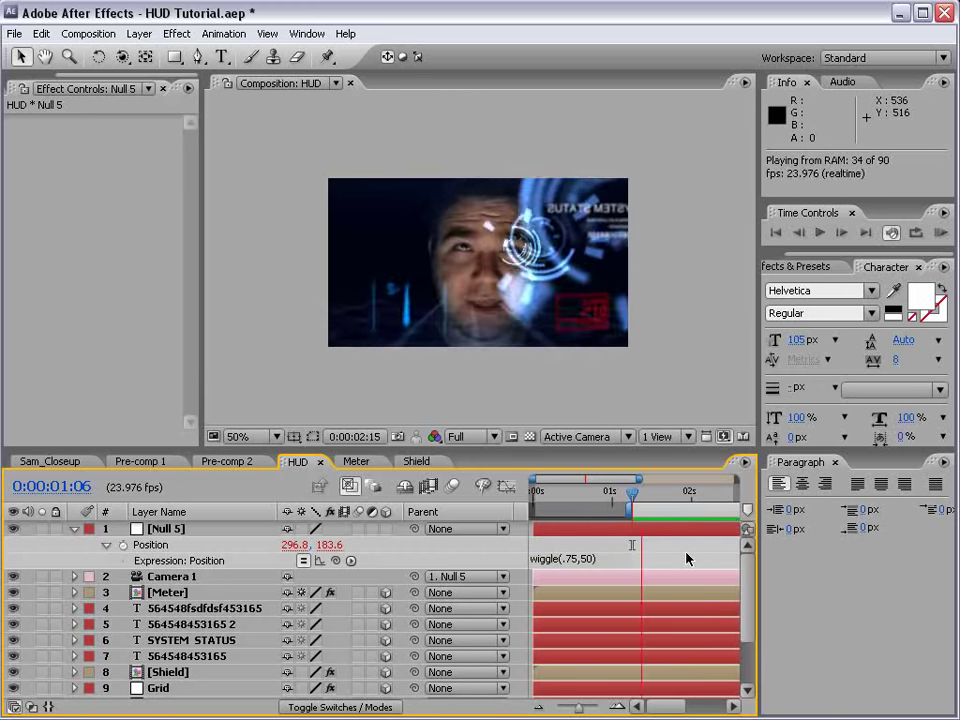
click(190, 577)
click(210, 461)
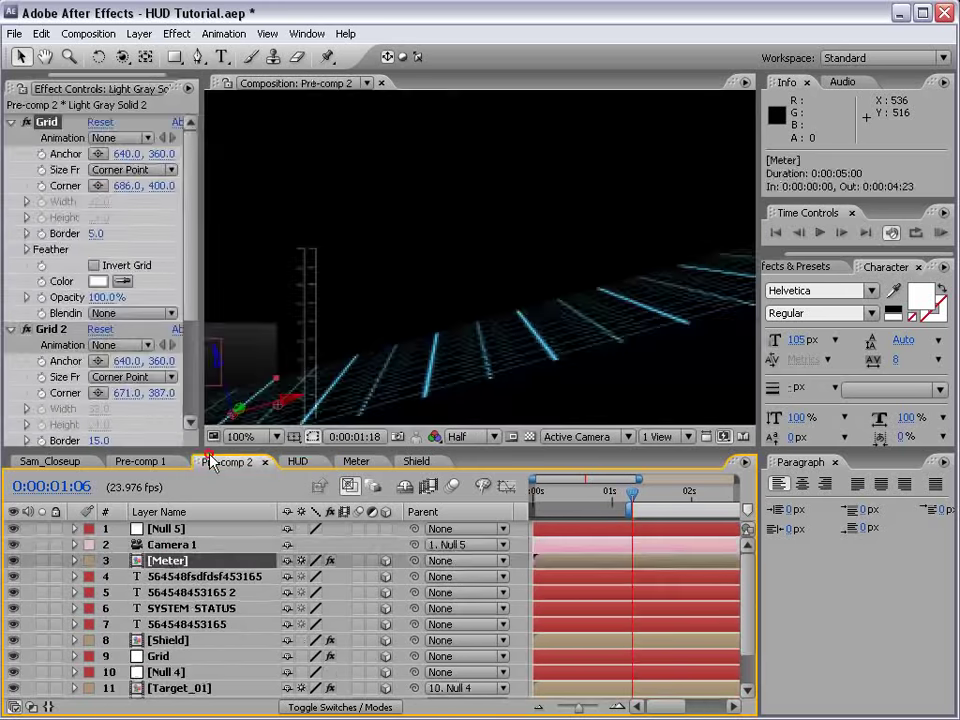
click(297, 461)
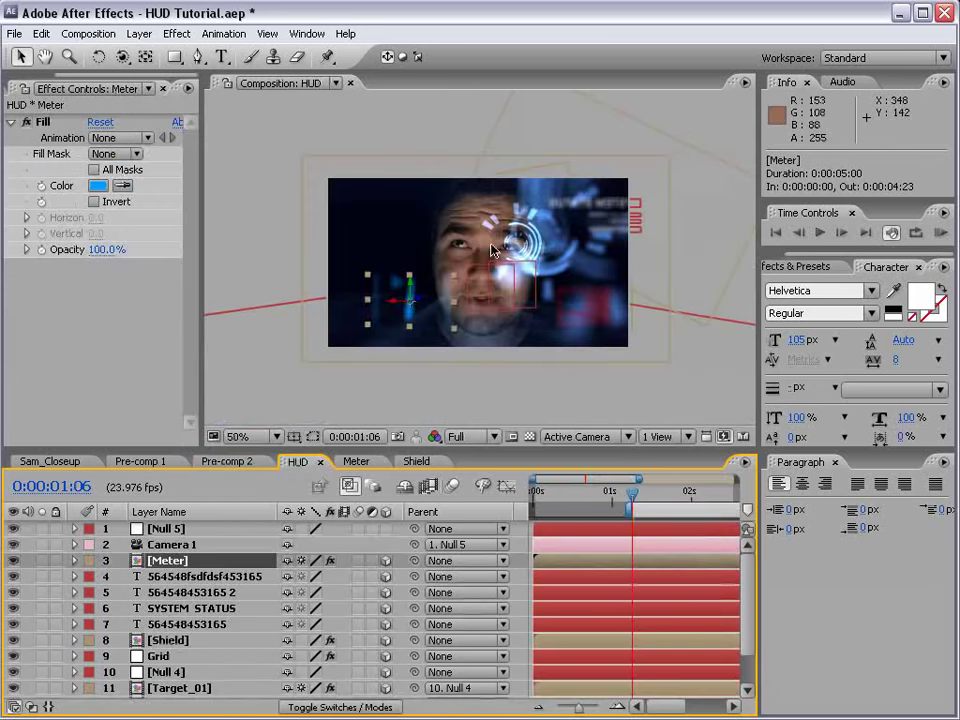
Reduce the opacity of the three Target_01 layers to 64% and inspect the composite enlarged.
key(h)
scroll(200, 667, down, 3)
key(v)
click(175, 643)
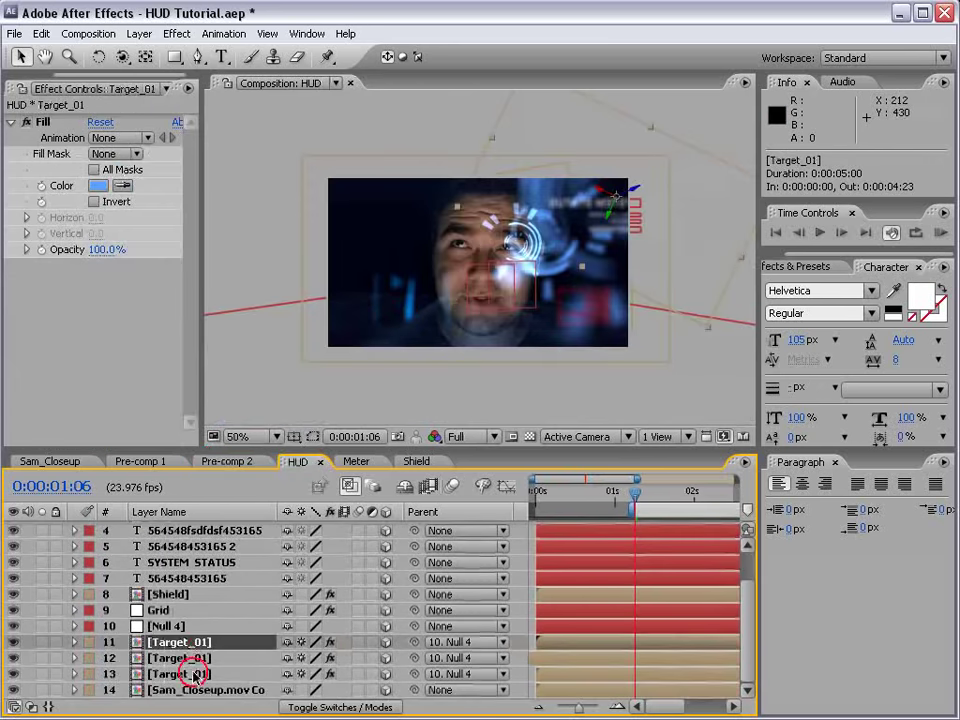
shift+click(178, 675)
key(t)
drag(291, 666, 258, 666)
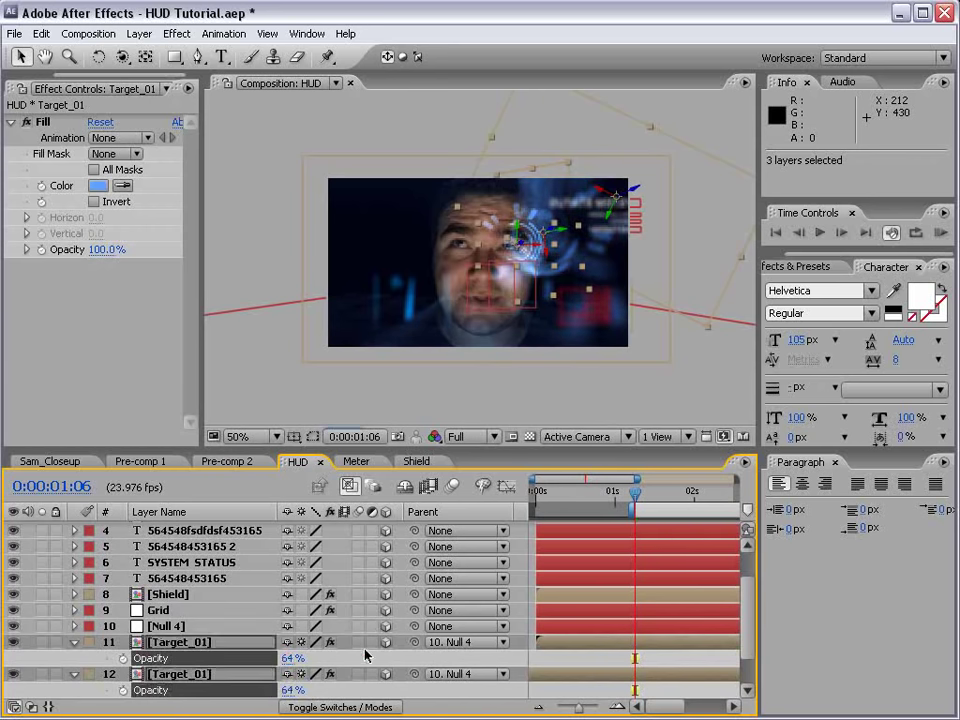
click(523, 302)
key(.)
key(grave)
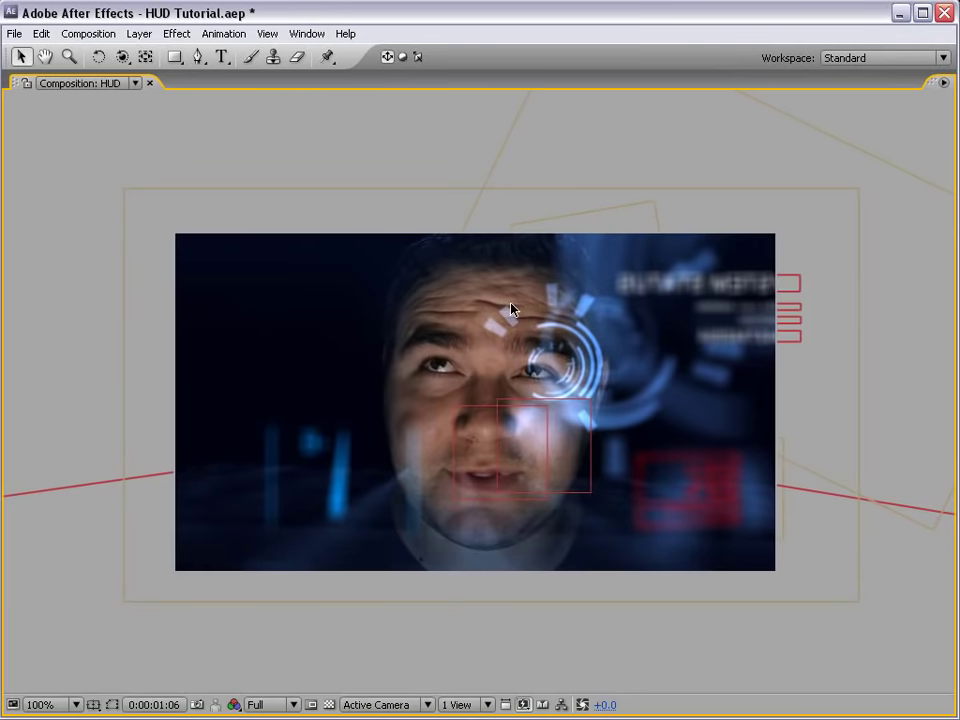
key(grave)
Set Camera 1's Blur Level to 469% and collapse the expanded layer properties.
scroll(185, 547, up, 2)
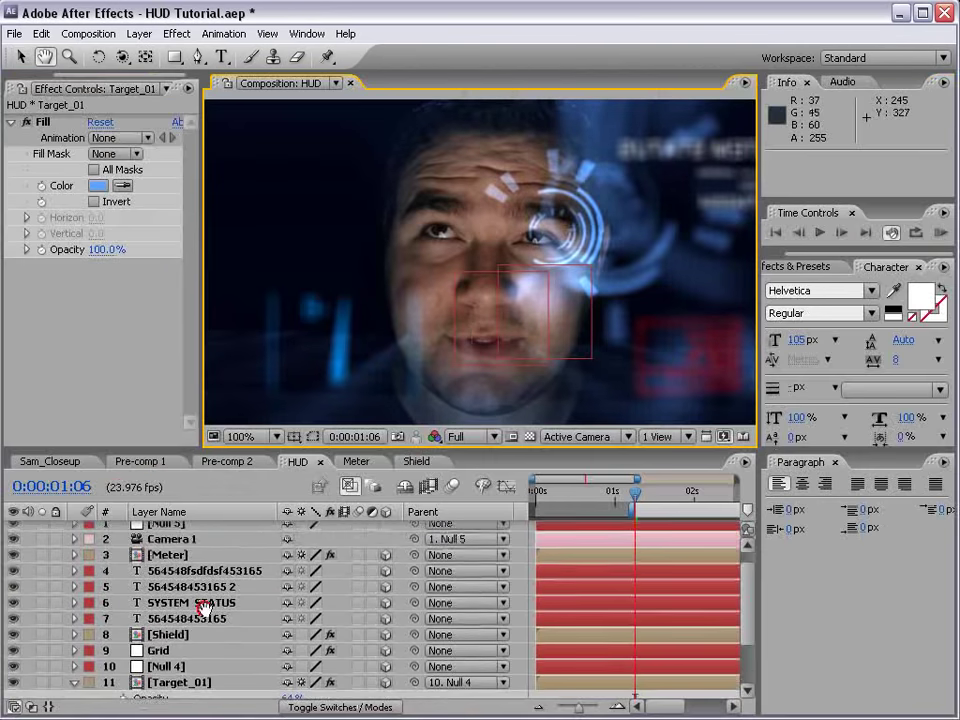
click(185, 547)
key(a)
key(a)
drag(289, 640, 211, 674)
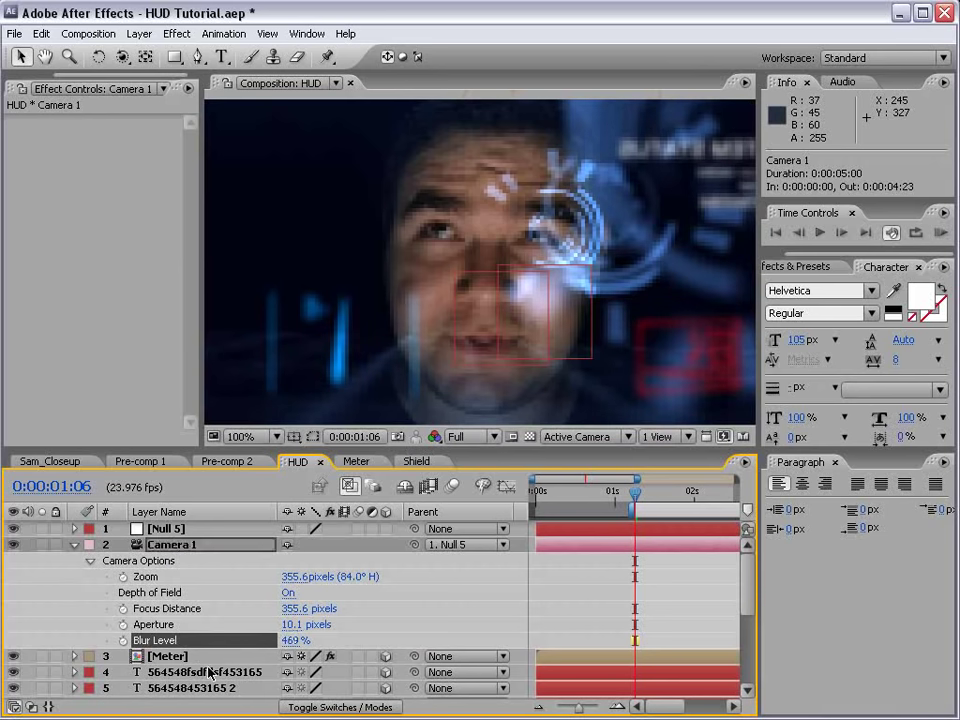
click(596, 574)
scroll(493, 336, down, 2)
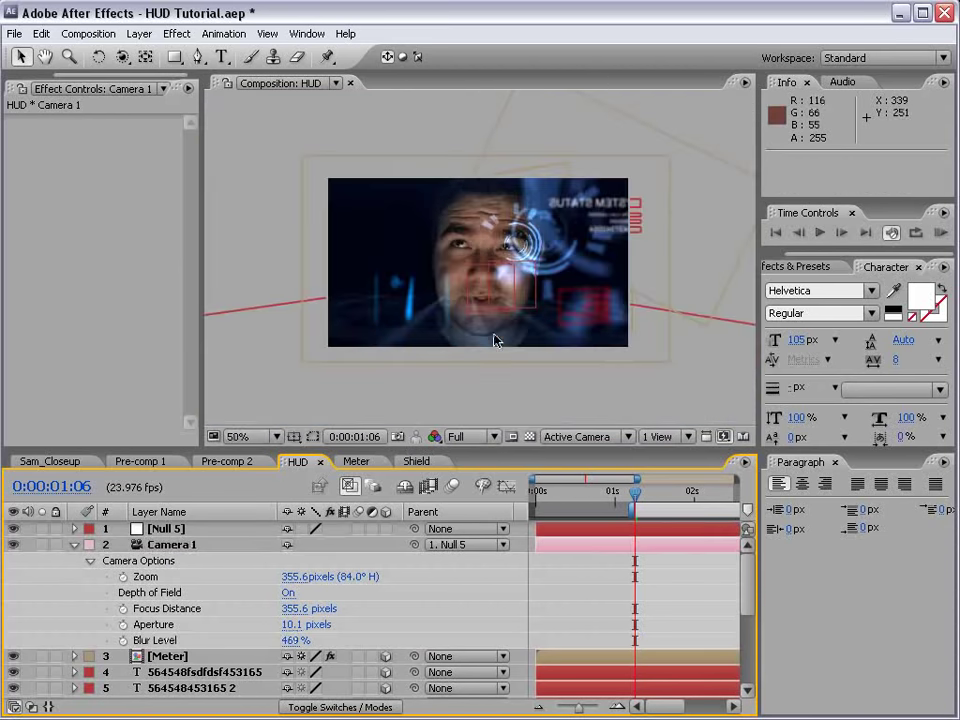
key(ctrl+a)
click(74, 544)
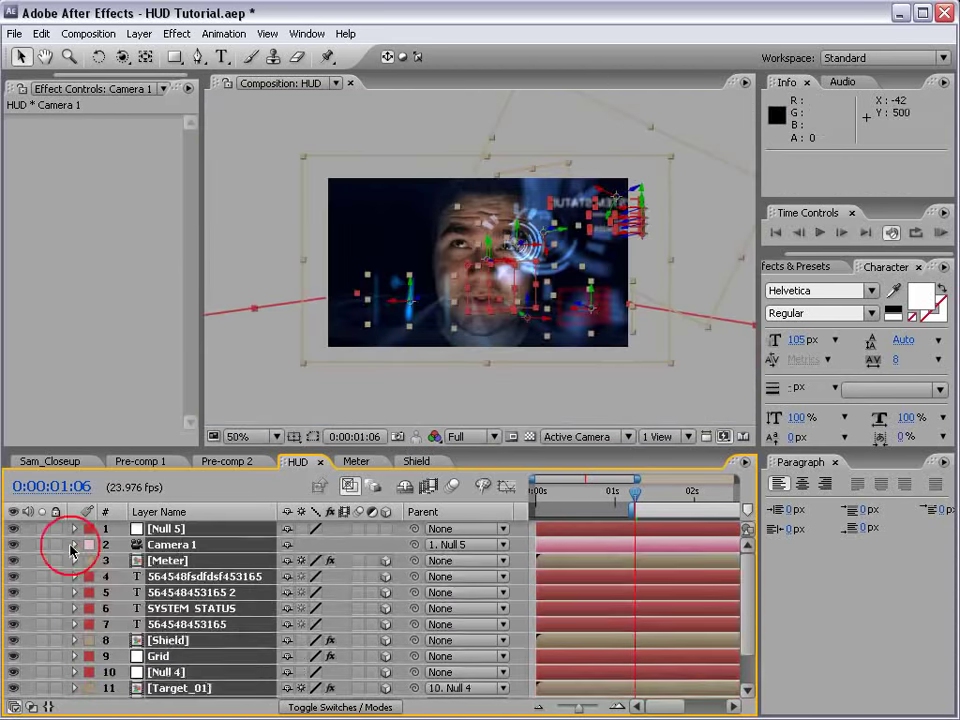
Duplicate the Shield layer and move the copy to the dark area at the upper left of the face.
click(182, 578)
click(166, 638)
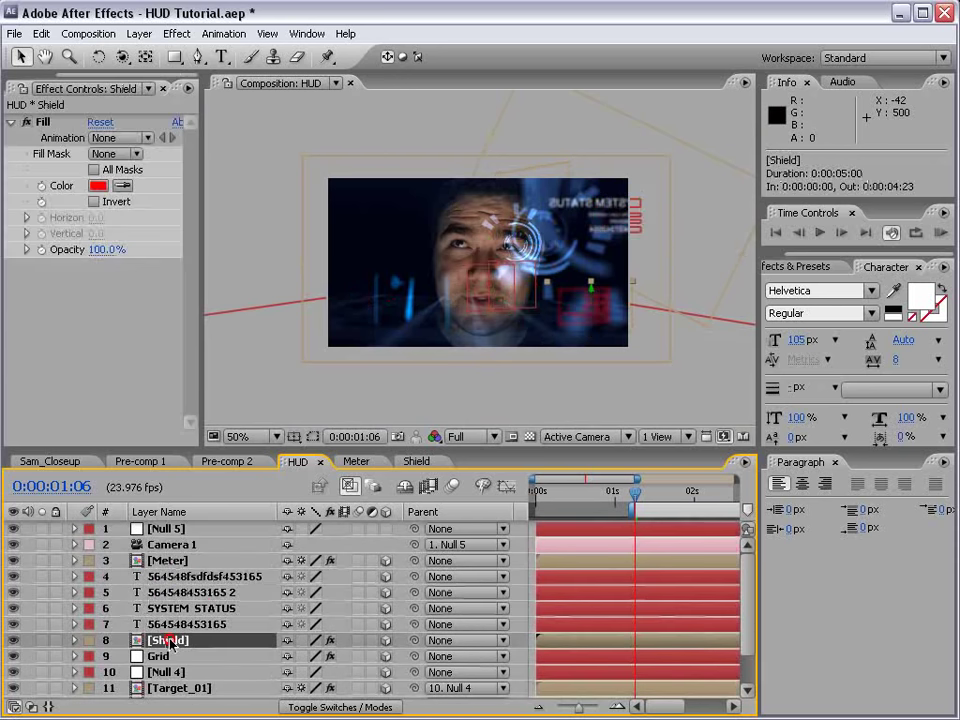
key(ctrl+d)
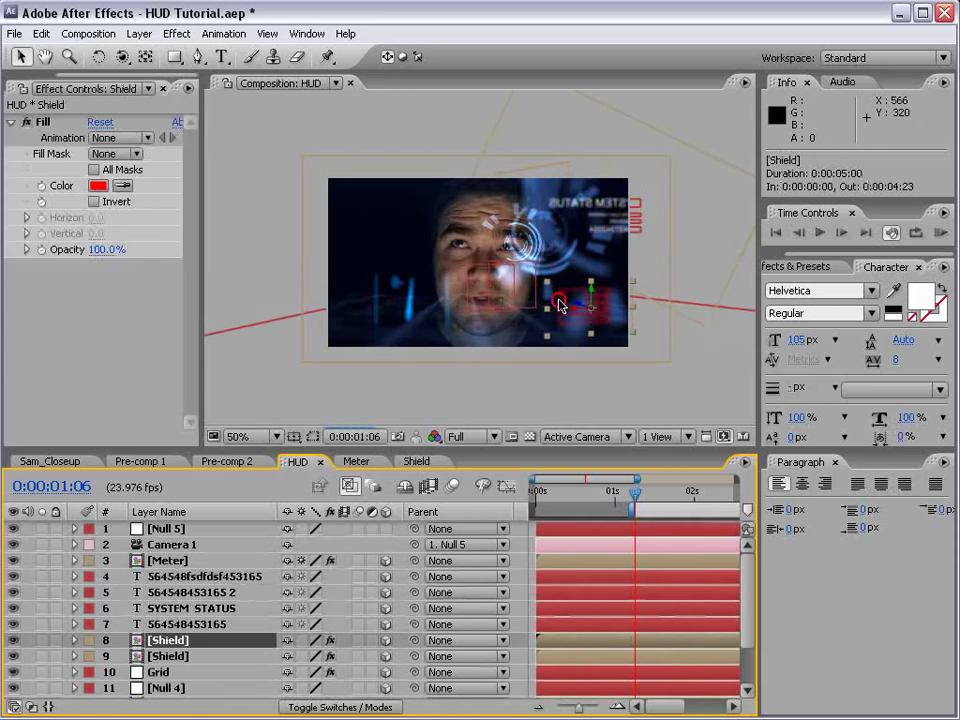
drag(558, 303, 362, 230)
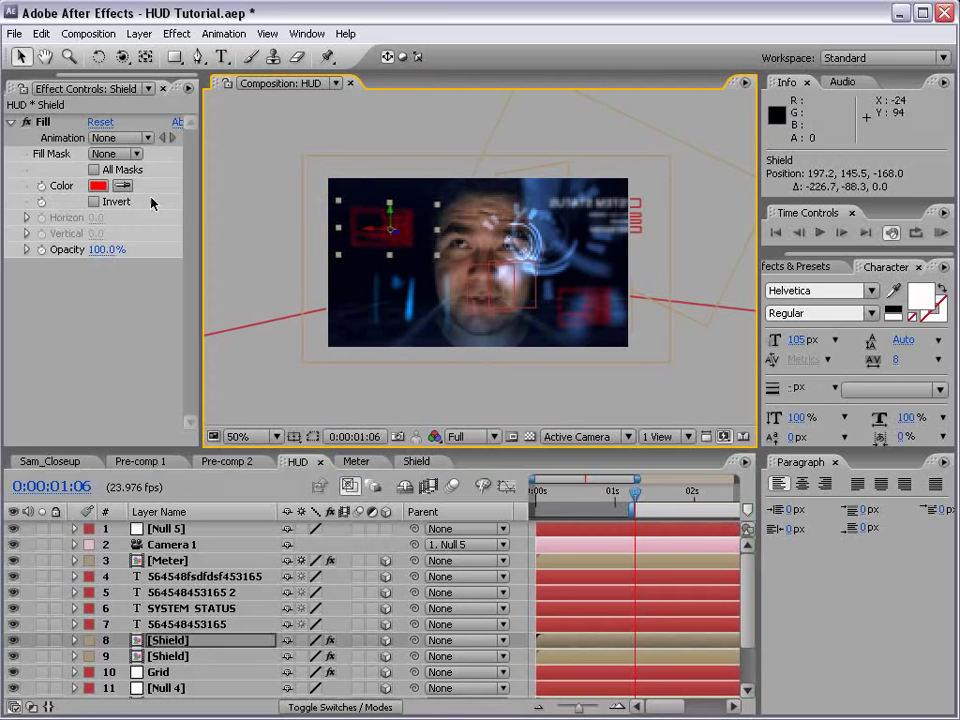
Change the duplicate Shield's Fill color to green 30FF00 and its blending mode to Add.
click(96, 186)
mouse_move(494, 640)
mouse_down()
mouse_move(499, 621)
mouse_move(494, 627)
mouse_up()
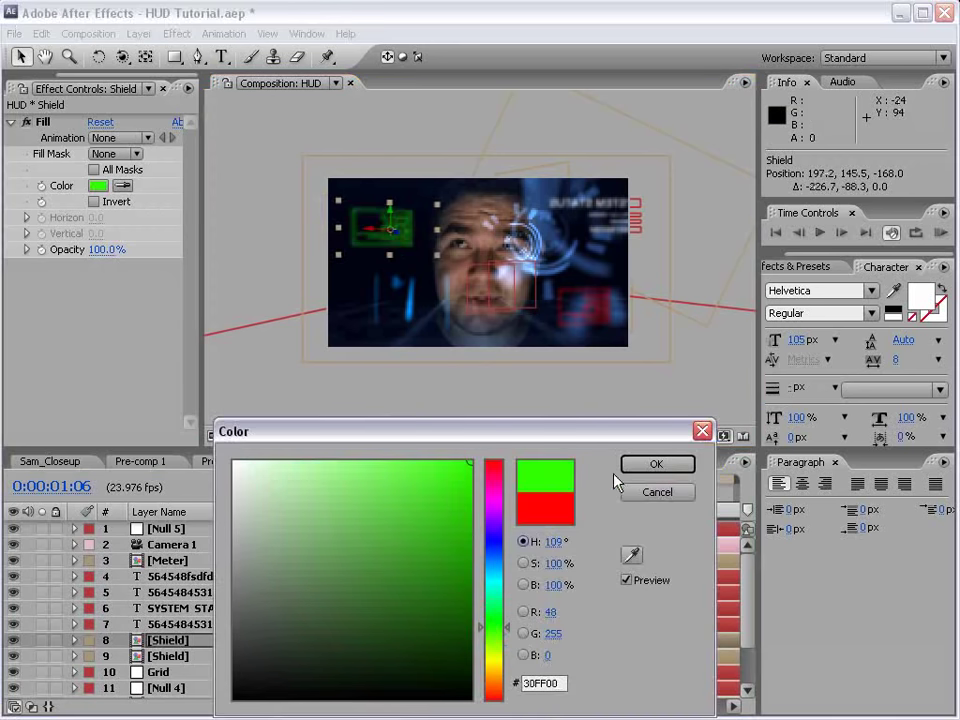
click(656, 464)
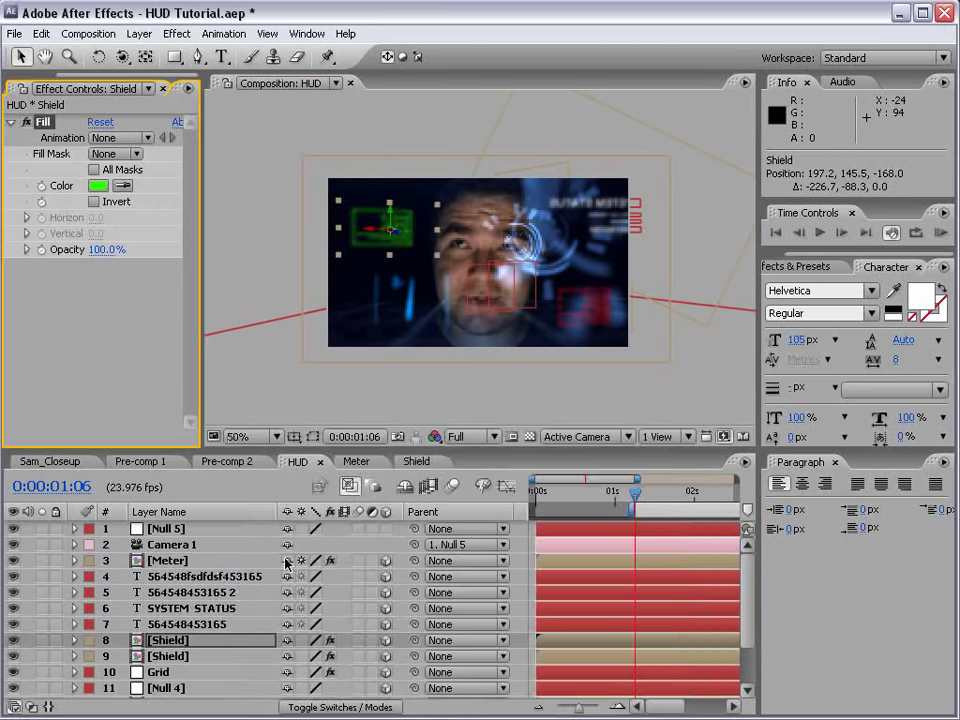
key(F4)
click(304, 668)
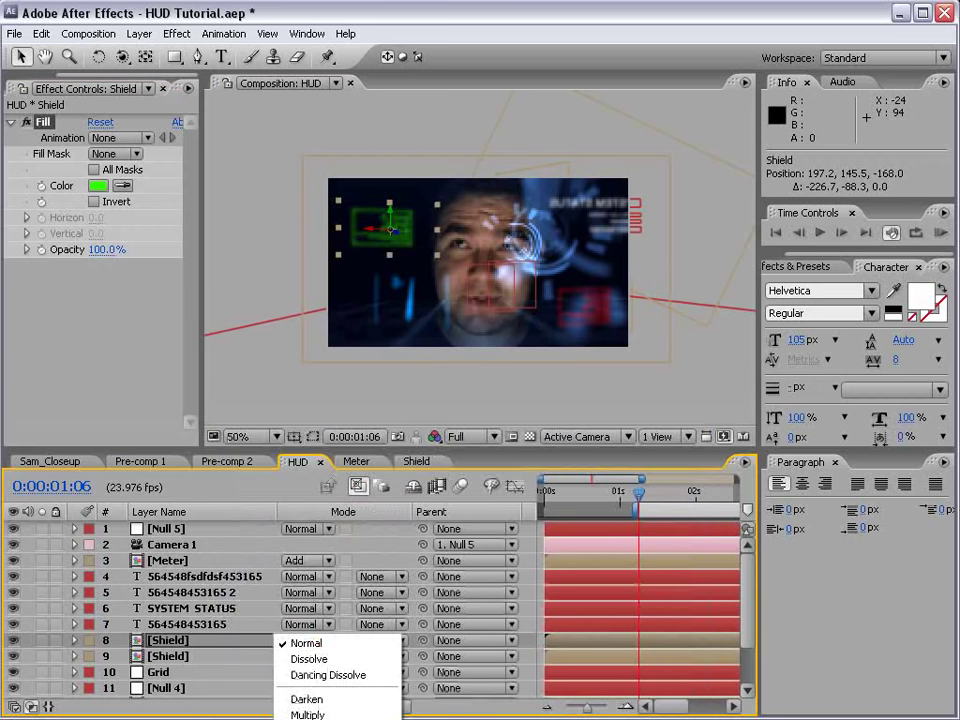
key(Escape)
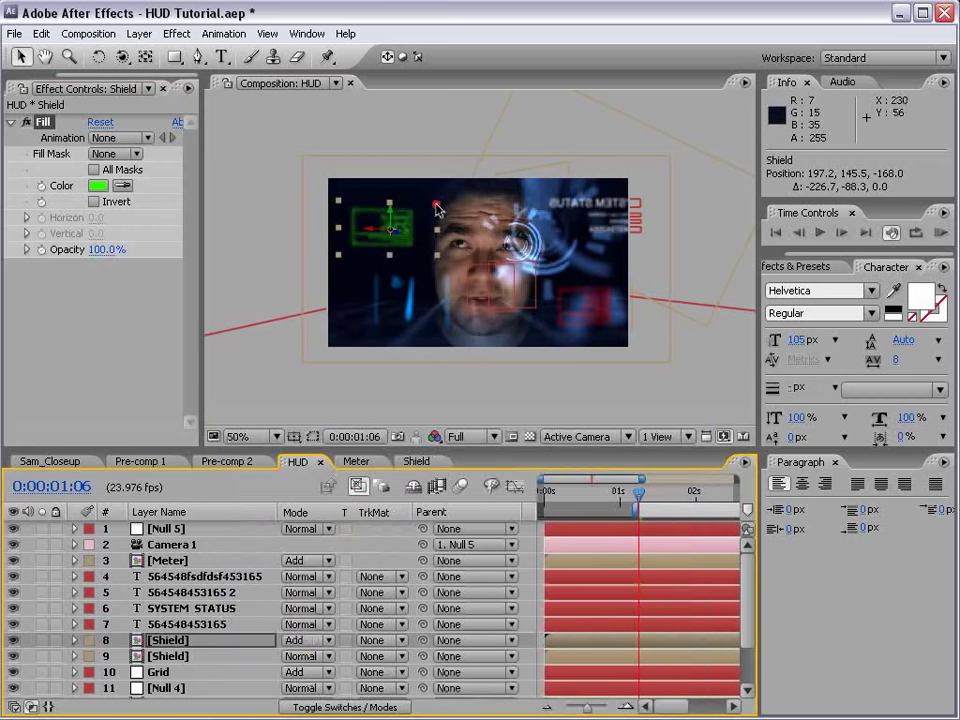
Move the green Shield out of frame to about 126.2, 155.1, -235.3 and set a Position keyframe at 0:00:01:06.
drag(437, 207, 455, 196)
drag(401, 231, 272, 250)
key(p)
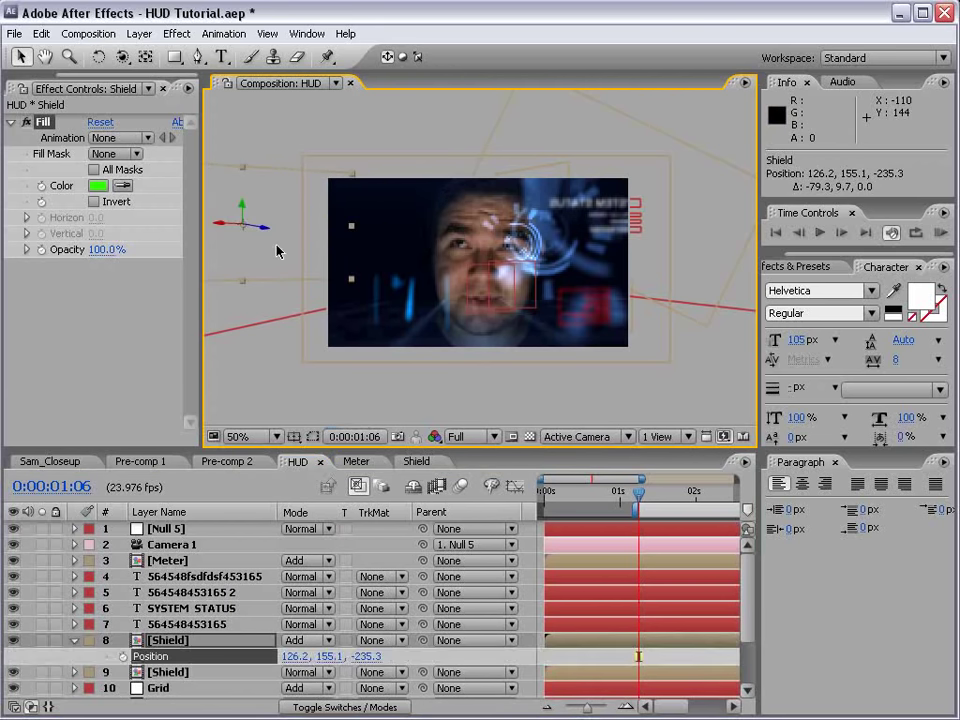
click(122, 656)
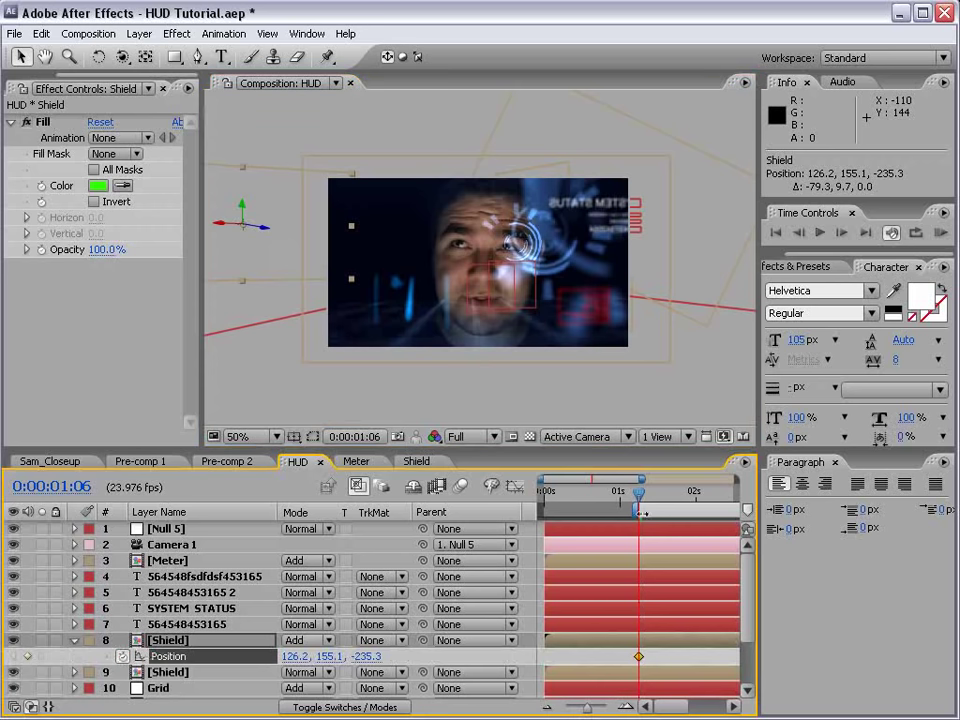
Keyframe the green Shield's Position at about 223.1, 147.6, -235.3 at 0:00:01:13, apply Easy Ease, and scrub to 0:00:01:22.
drag(639, 492, 661, 498)
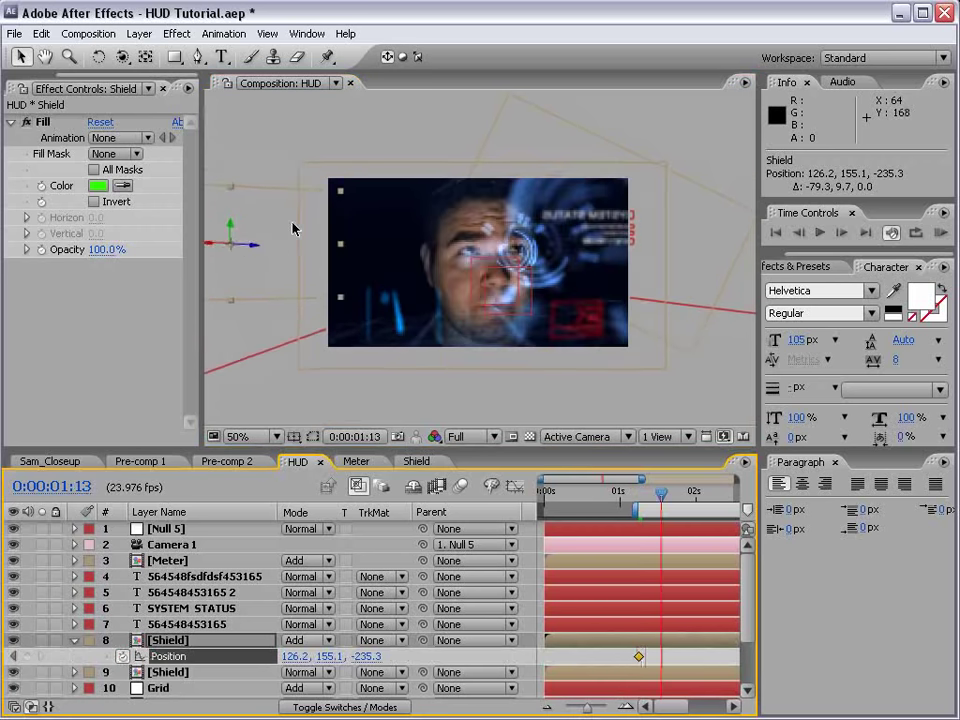
drag(268, 268, 388, 255)
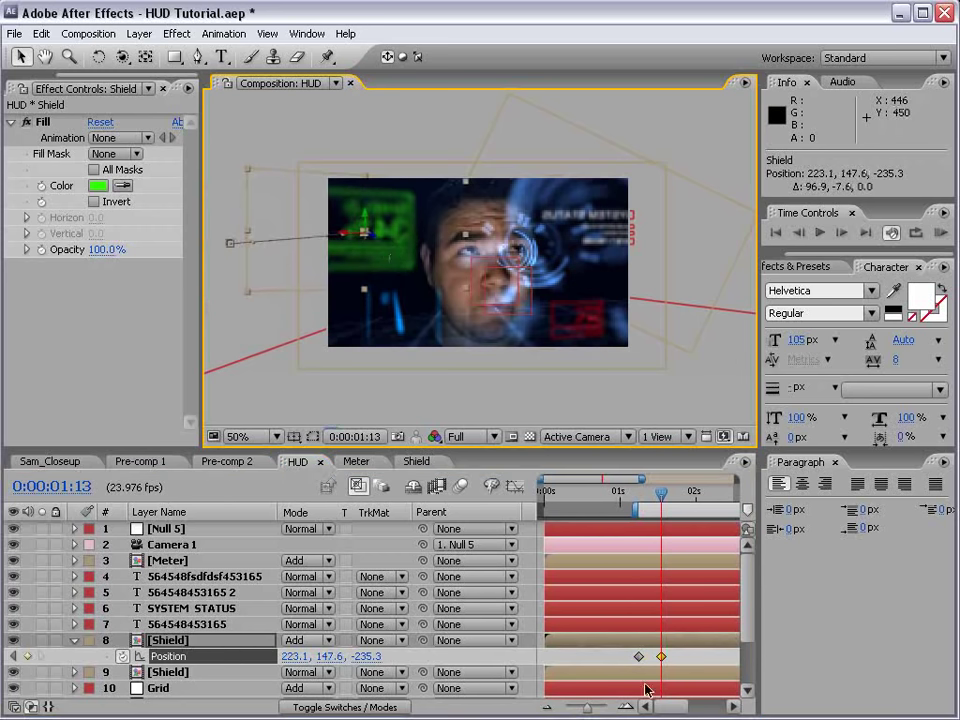
key(F9)
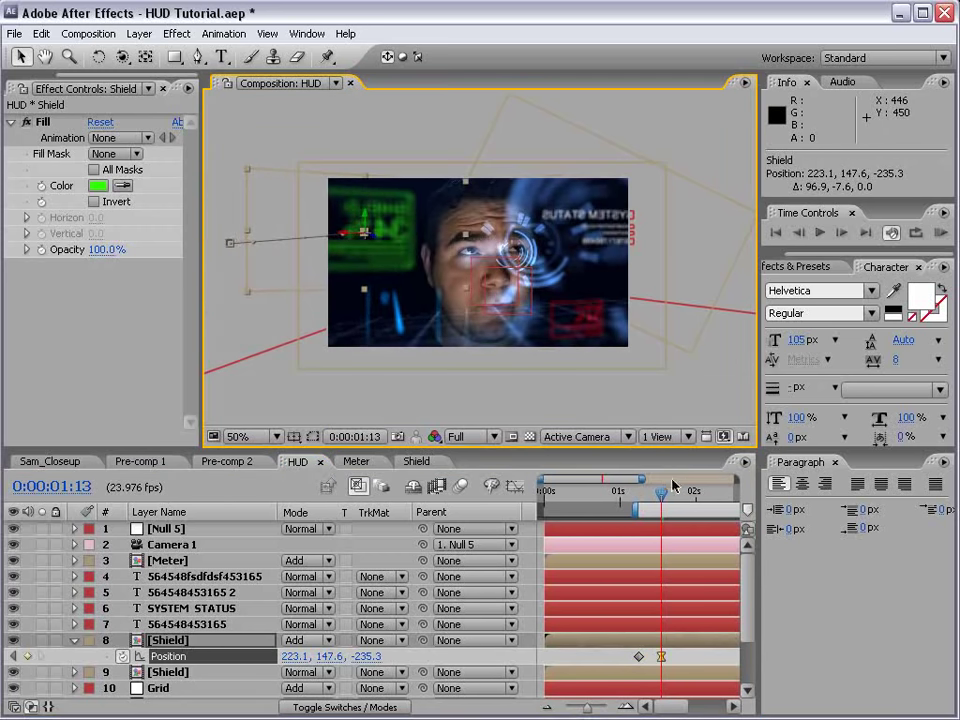
drag(673, 488, 690, 490)
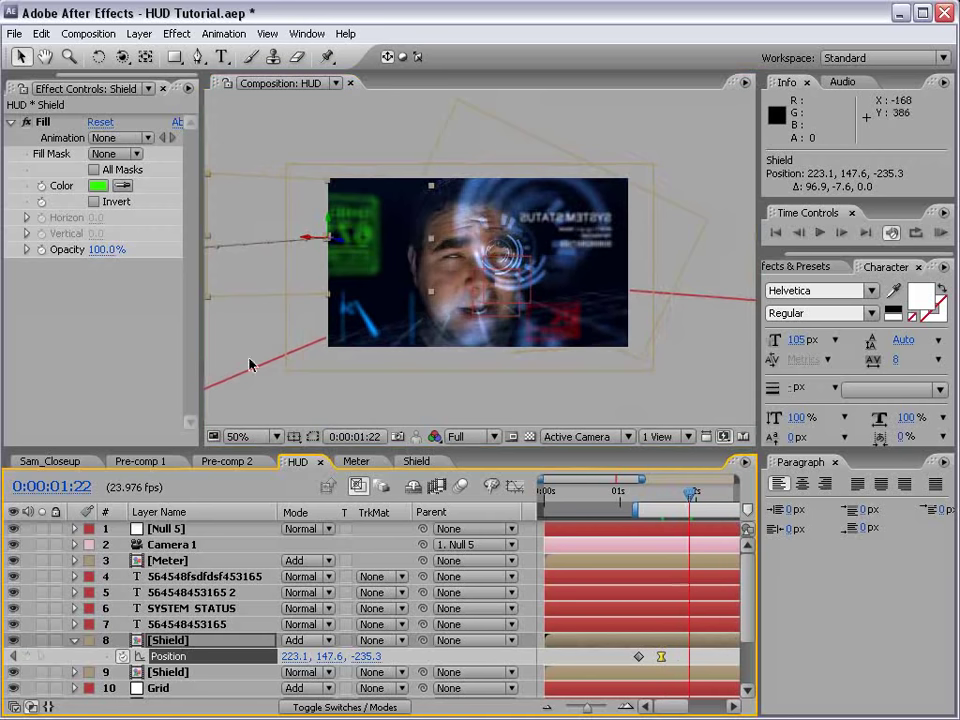
Enlarge the timeline area and create a 360 by 360 pixel lime-green solid in the HUD composition.
drag(244, 449, 242, 336)
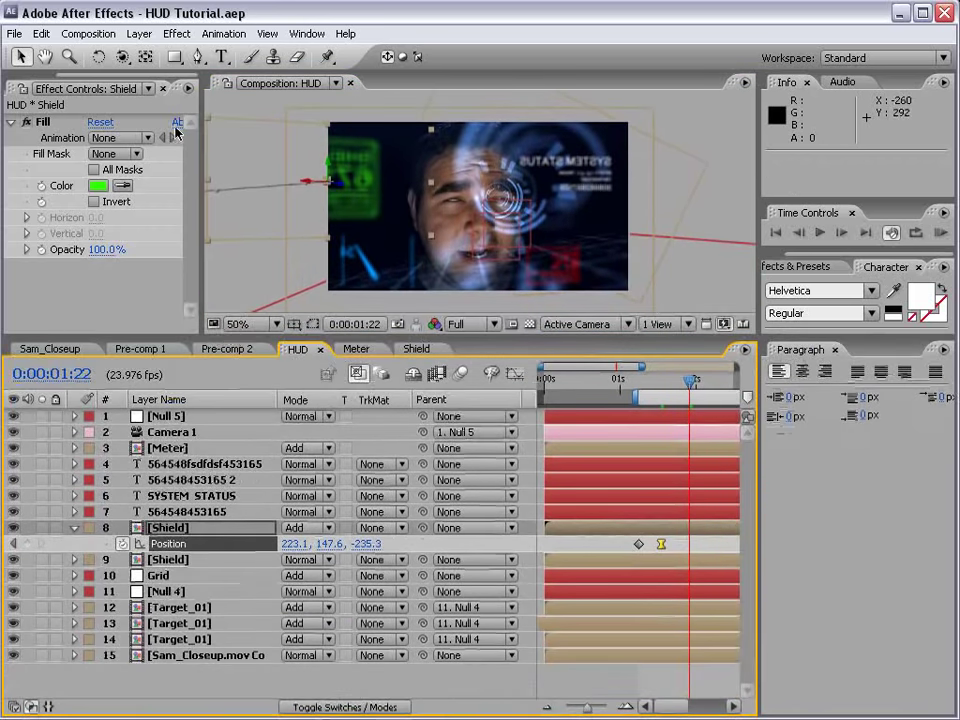
click(137, 33)
mouse_move(345, 33)
mouse_move(137, 33)
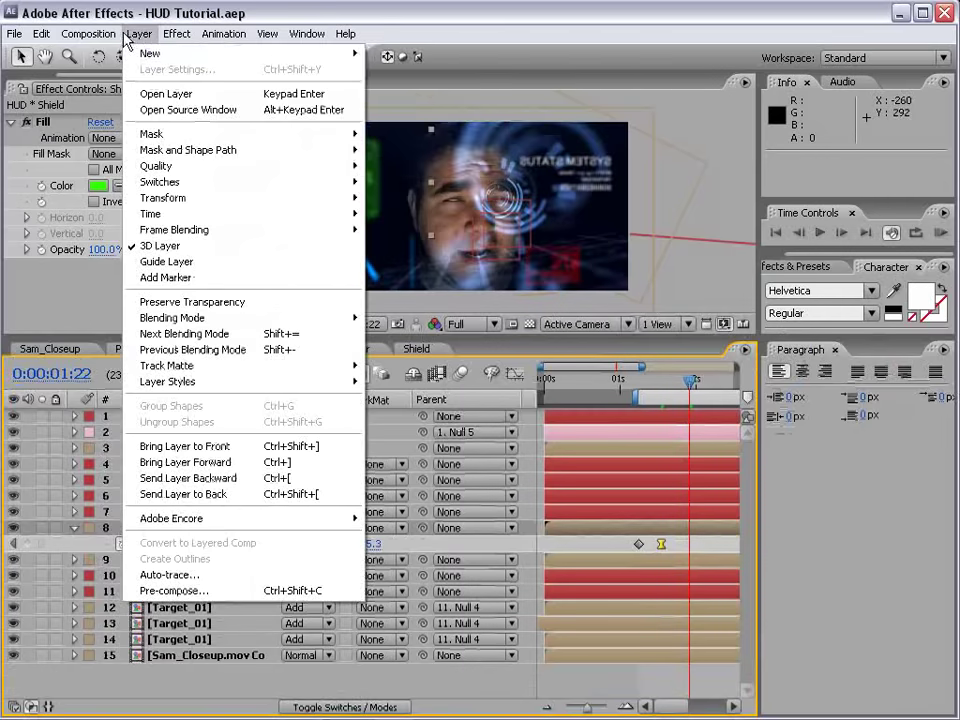
mouse_move(150, 53)
click(380, 66)
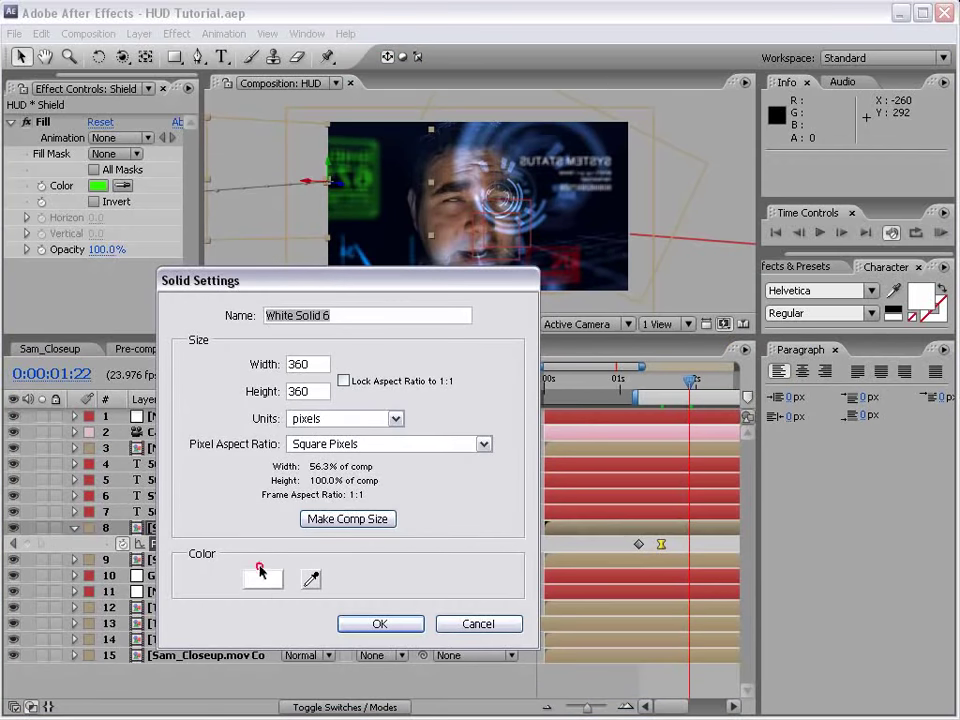
click(263, 578)
click(490, 638)
click(439, 463)
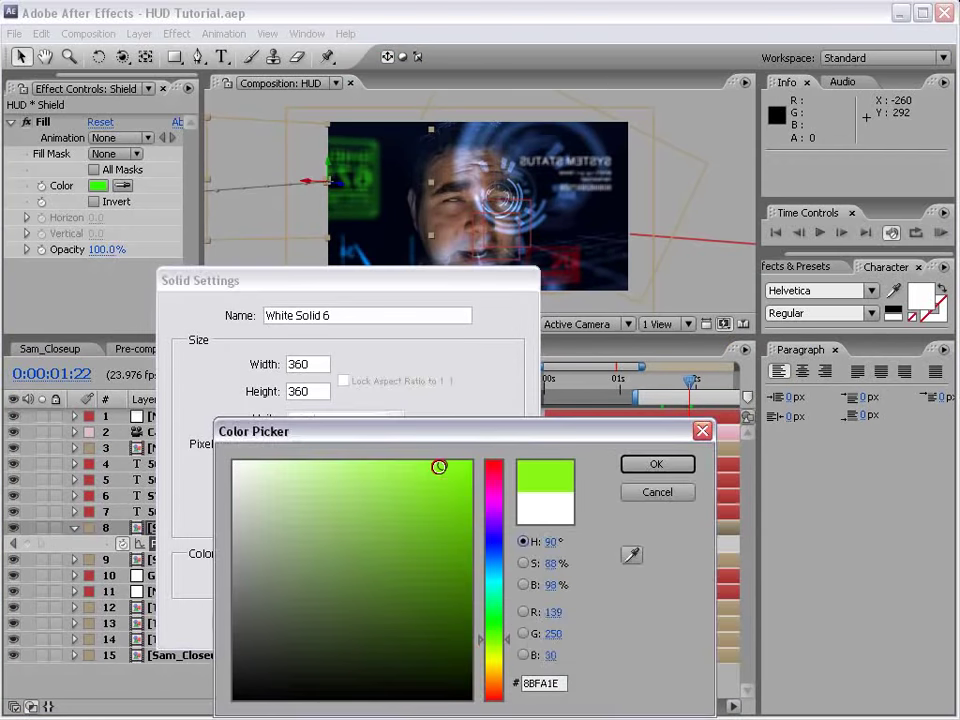
drag(439, 463, 472, 461)
click(656, 466)
click(379, 624)
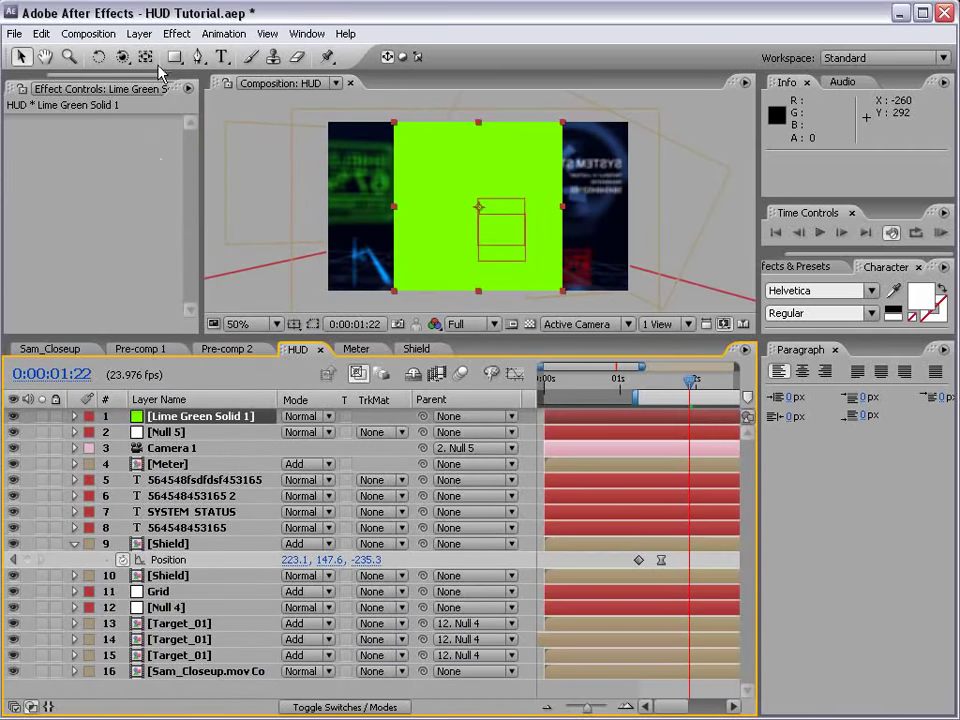
Resize the lime-green solid to the composition size of 640 by 360 pixels.
click(139, 33)
click(200, 69)
click(338, 518)
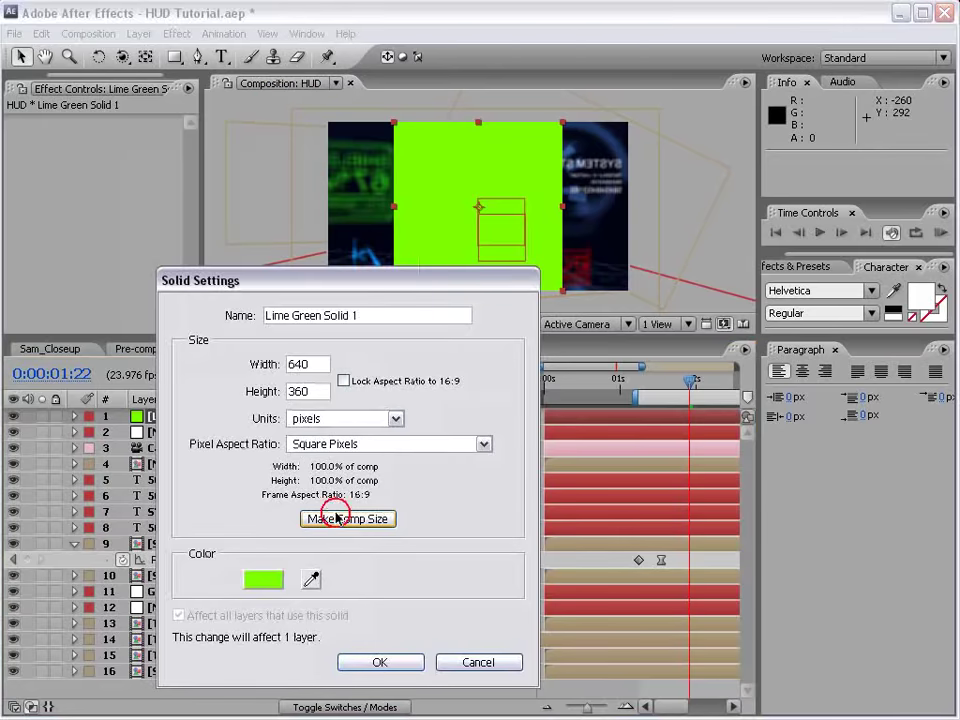
click(379, 661)
Copy the lime-green solid, delete it from the HUD composition, and open Sam_Closeup.mov Comp 3.
click(175, 422)
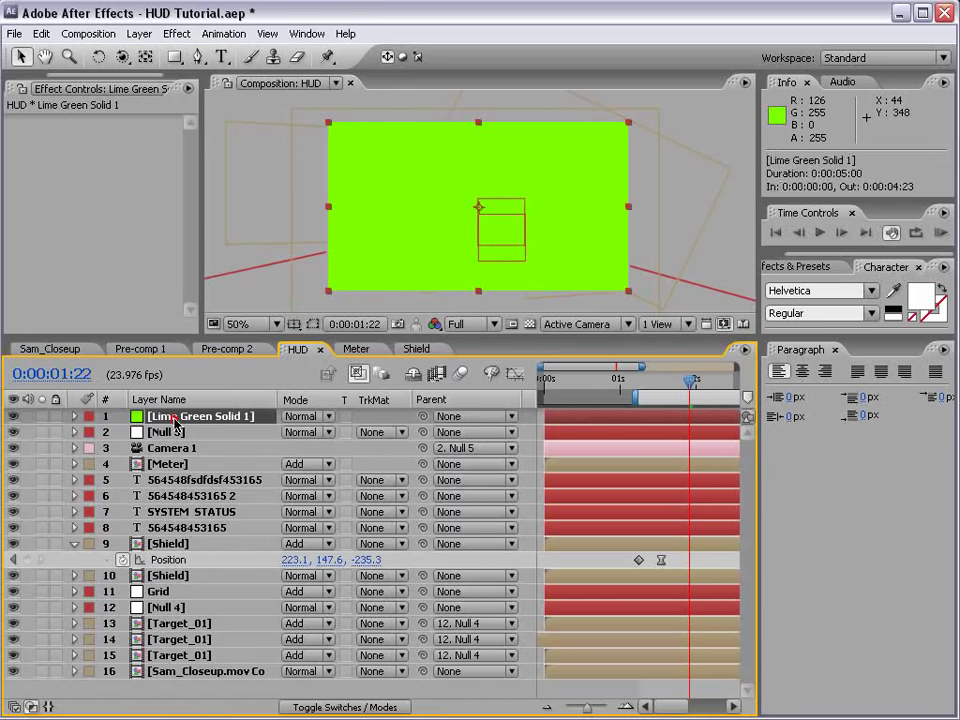
key(ctrl+c)
key(Delete)
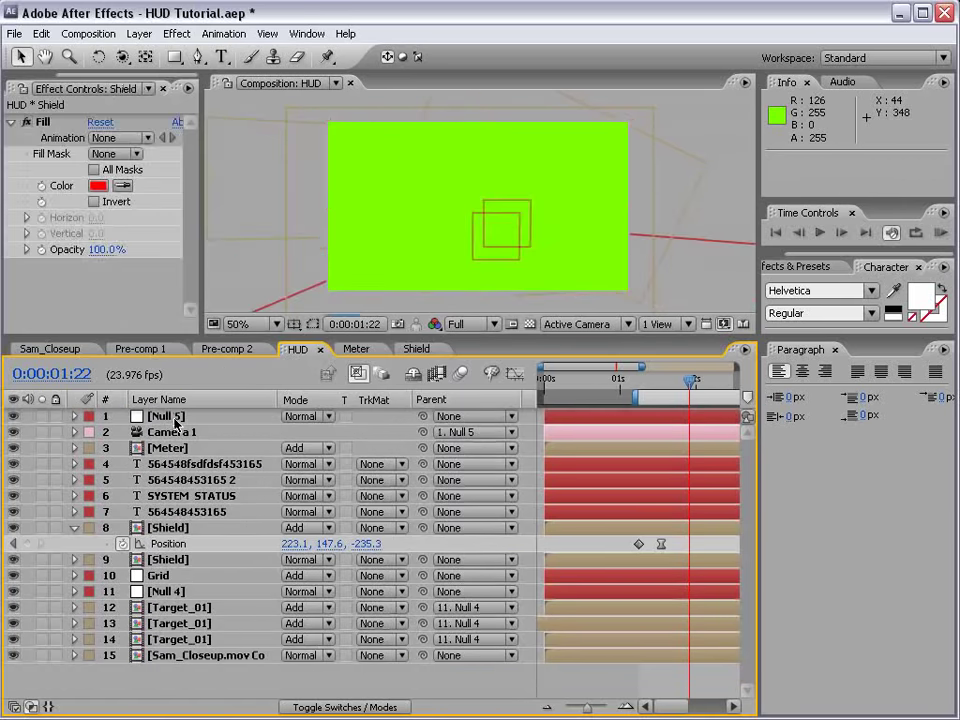
click(177, 656)
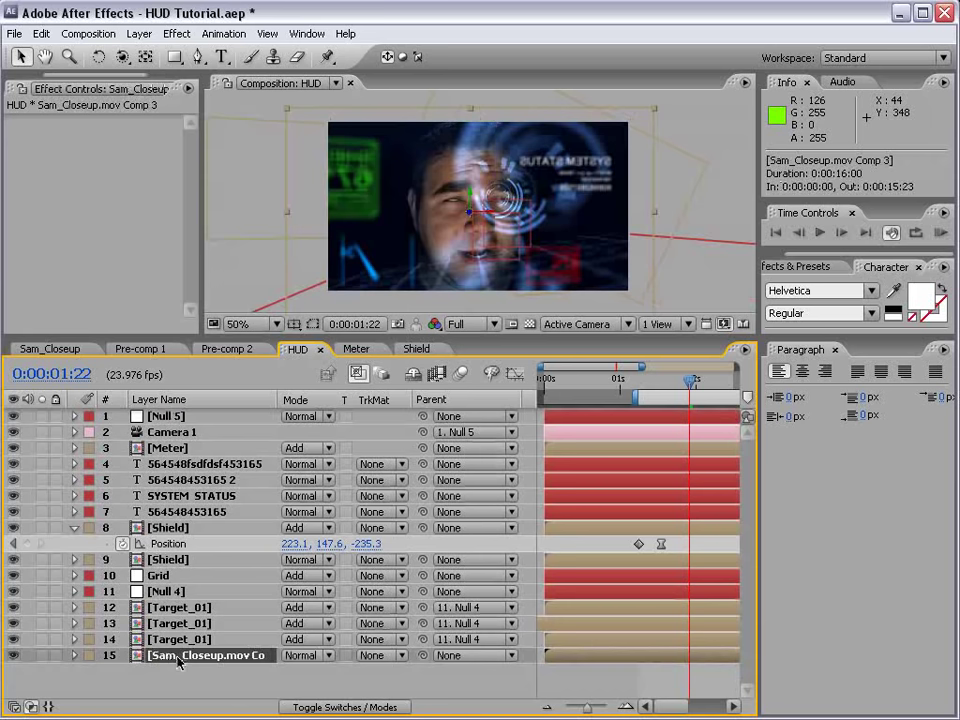
double_click(177, 656)
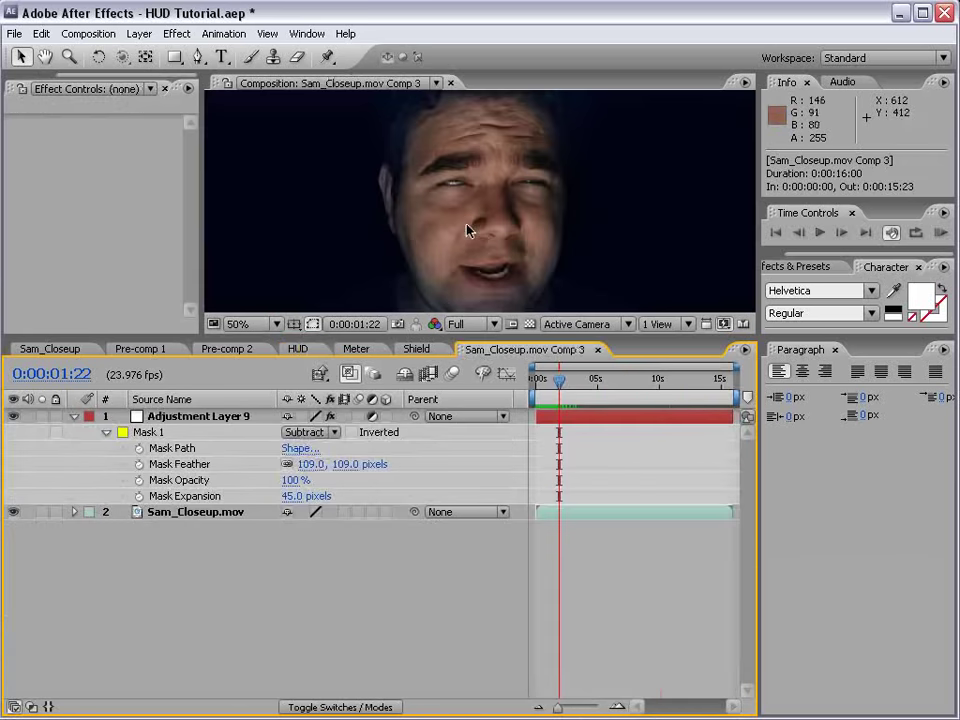
scroll(466, 231, down, 2)
scroll(482, 199, up, 2)
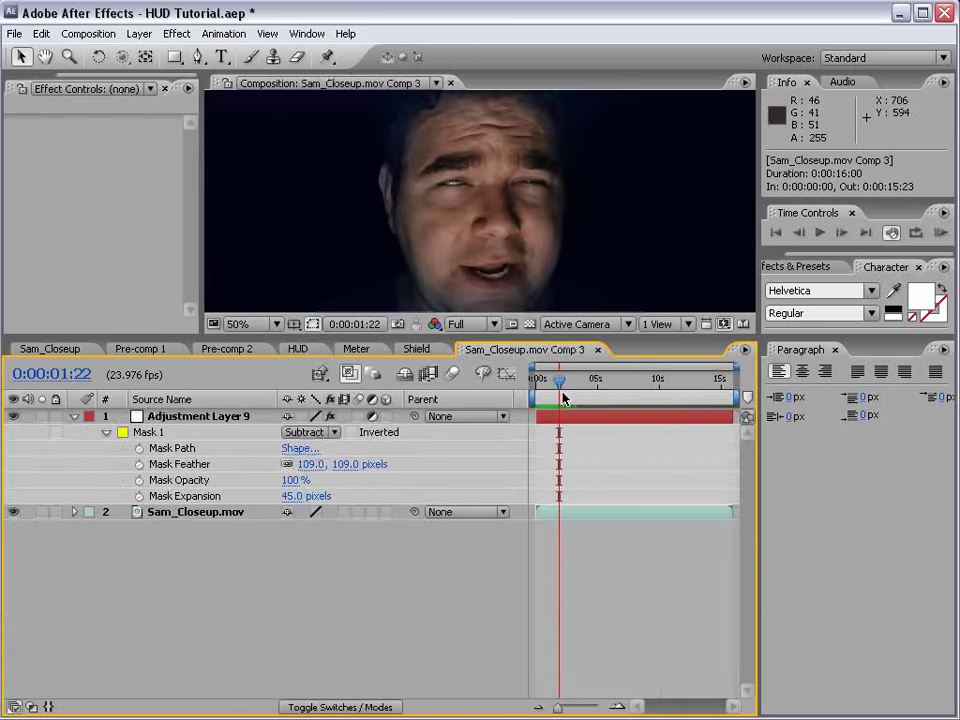
Paste the lime-green solid into the face composition at 0:00:02:12 and move it to about 594, 400 over the face.
drag(563, 398, 566, 392)
key(ctrl+v)
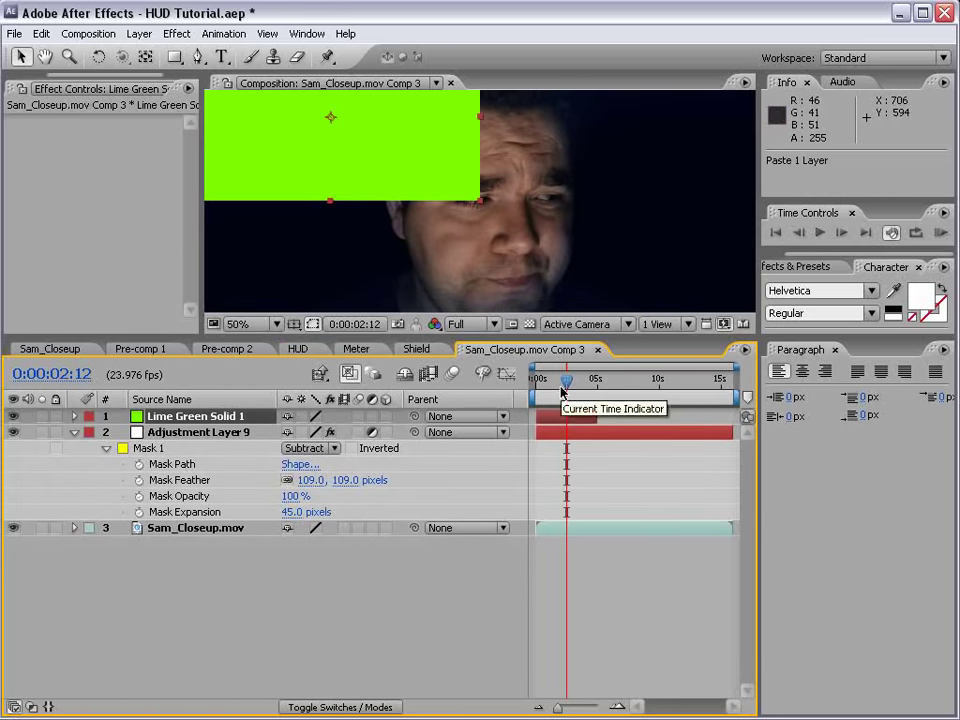
drag(366, 160, 501, 268)
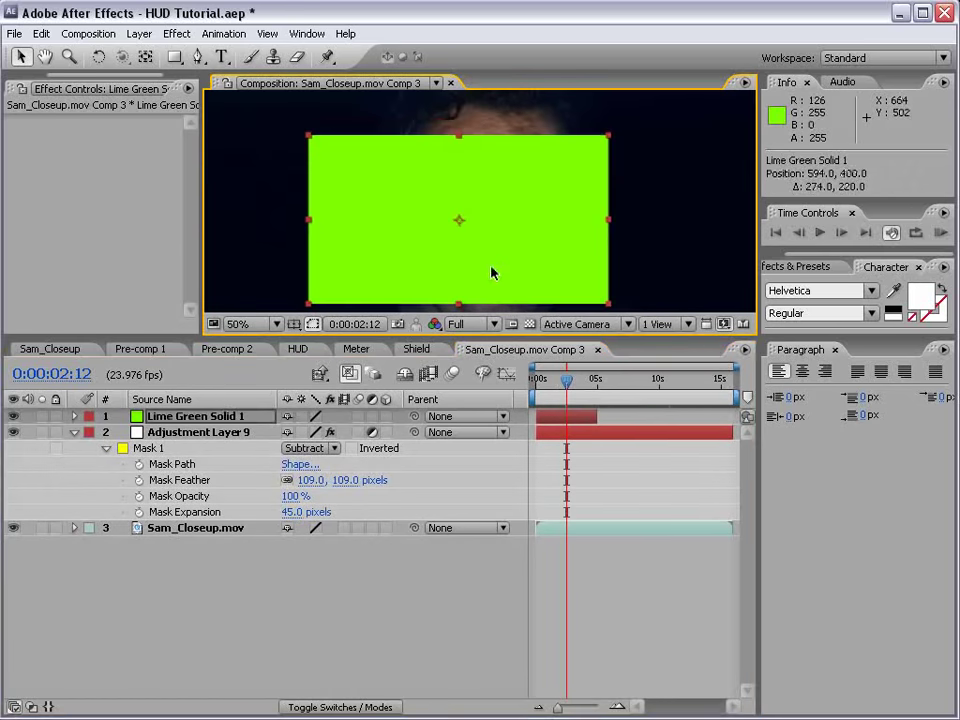
click(198, 57)
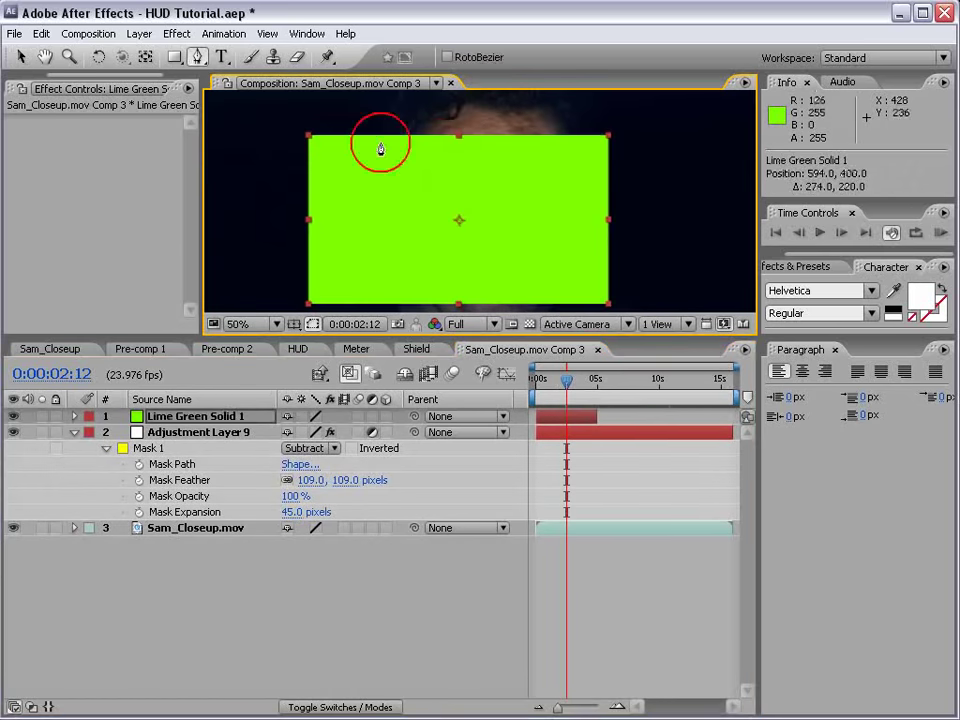
click(456, 150)
key(ctrl+z)
key(v)
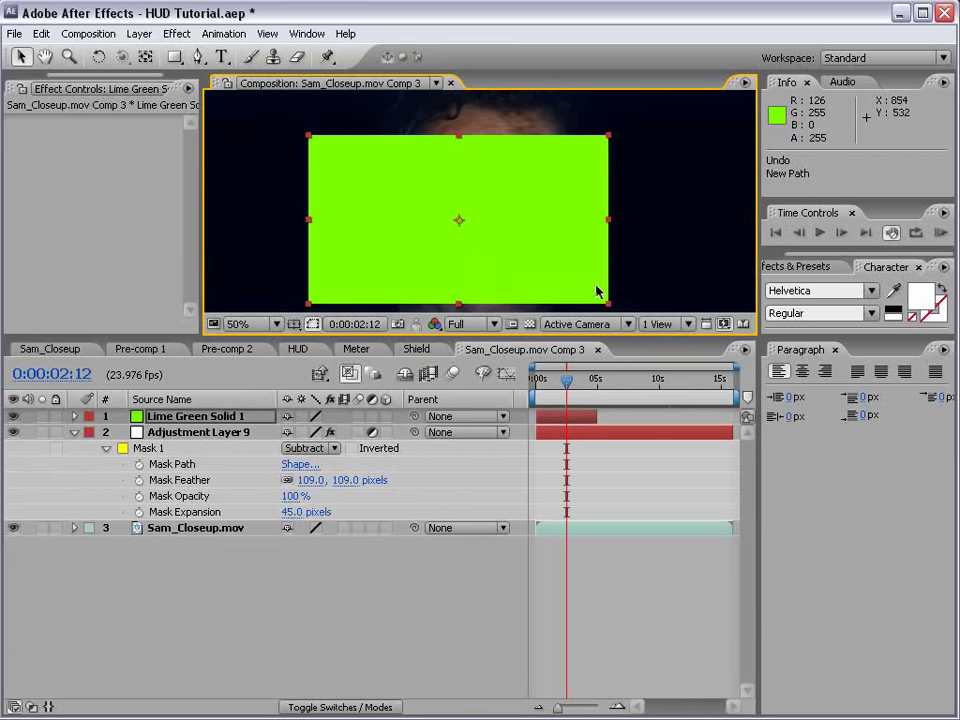
Stretch the lime-green solid to about 125% by 238% scale and outline a narrow angular Pen mask over the shield-side cheek and forehead.
key(comma)
drag(542, 250, 563, 309)
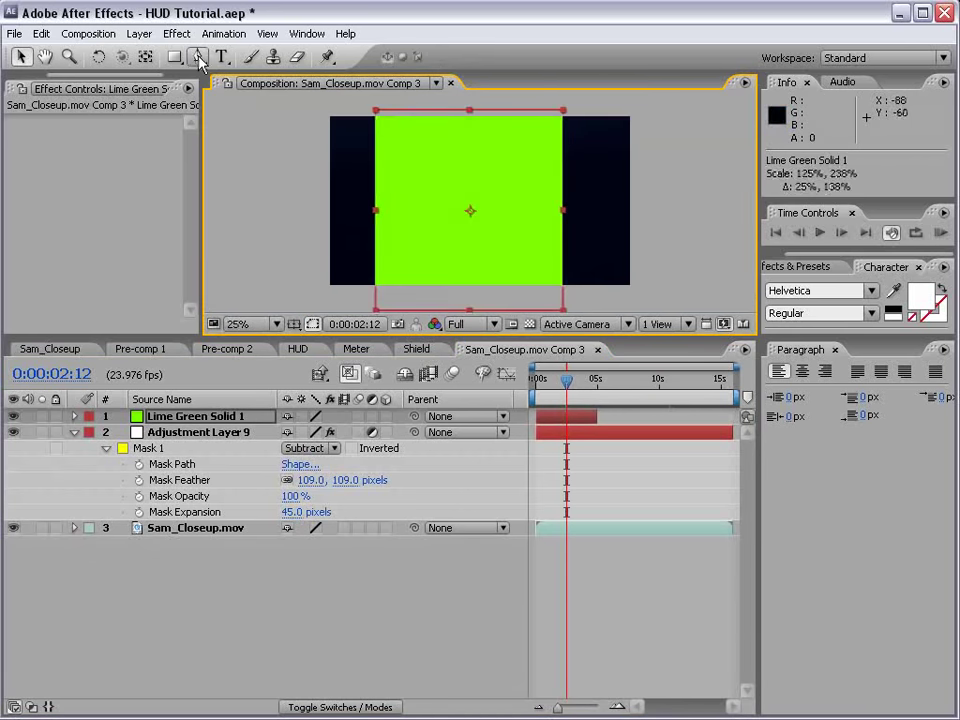
click(199, 57)
click(438, 153)
click(432, 231)
click(463, 268)
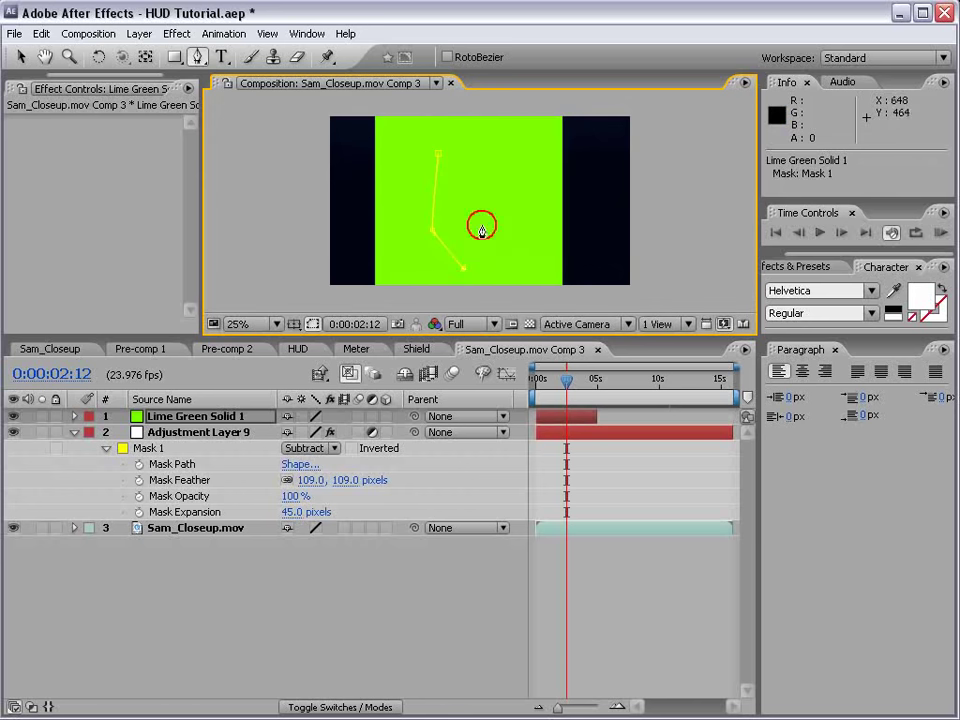
click(481, 226)
click(440, 152)
Feather the solid's mask to 76 pixels and set its blending mode to Classic Color Dodge.
key(f)
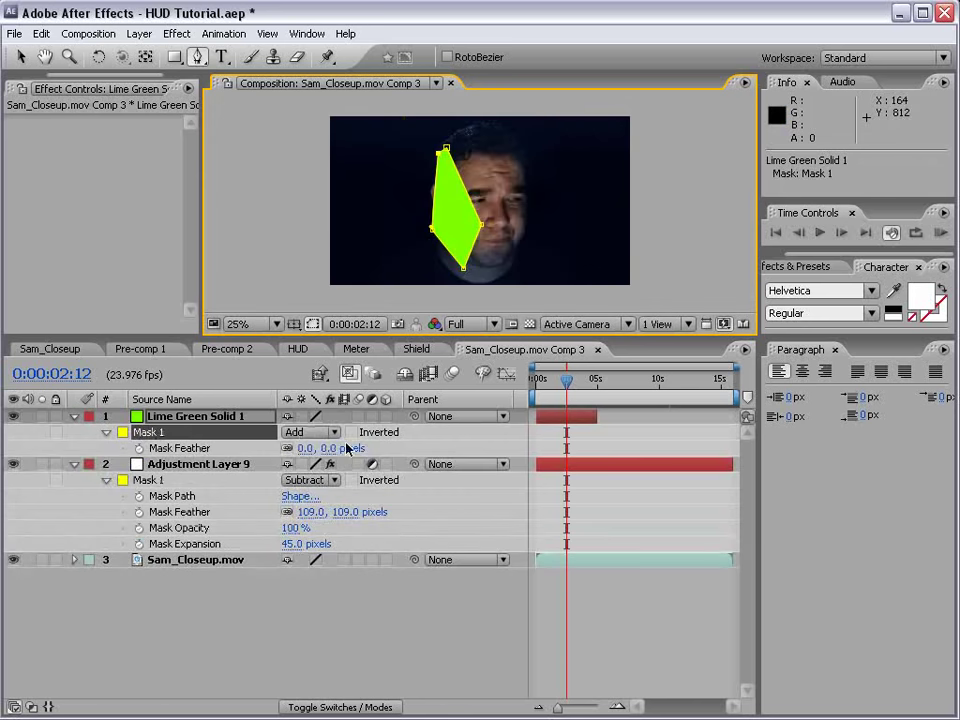
drag(347, 450, 332, 424)
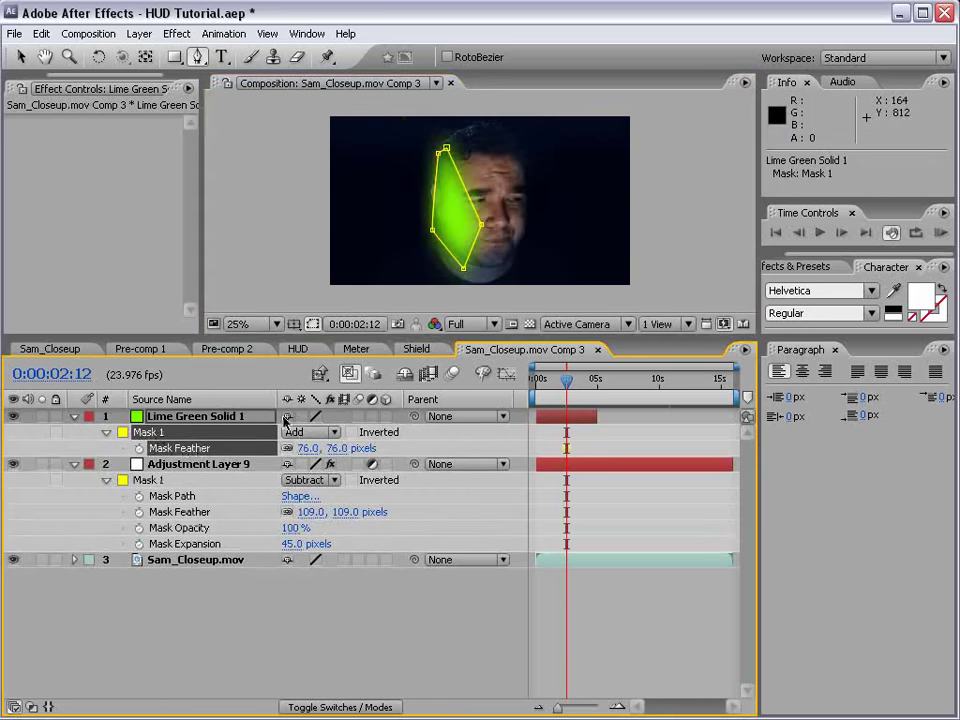
key(F4)
click(295, 416)
click(295, 593)
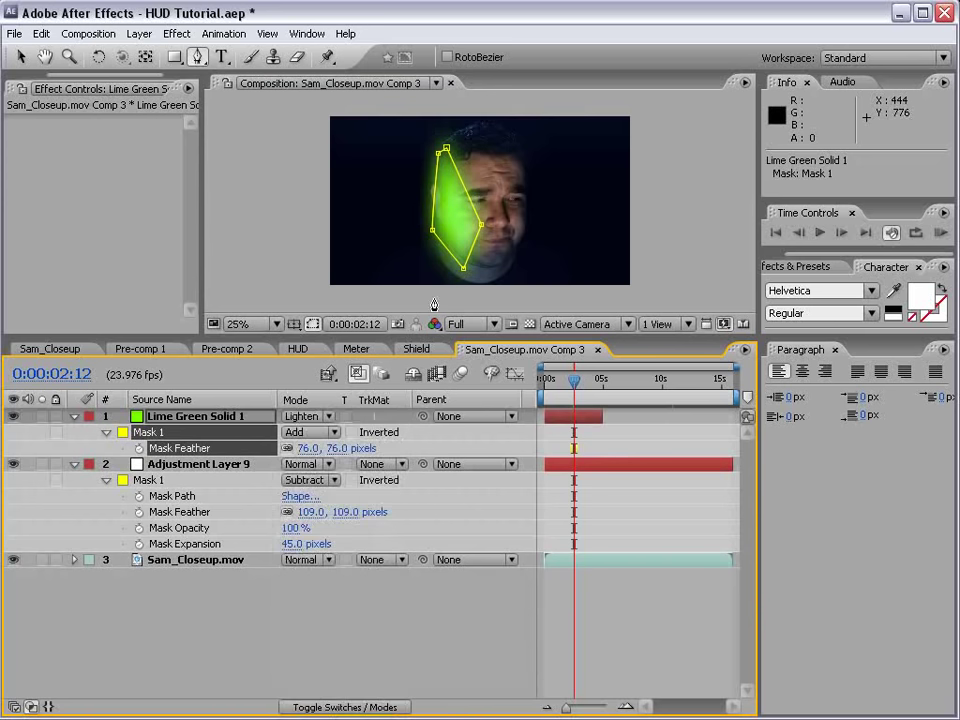
key(shift+equal)
key(shift+equal)
key(shift+equal)
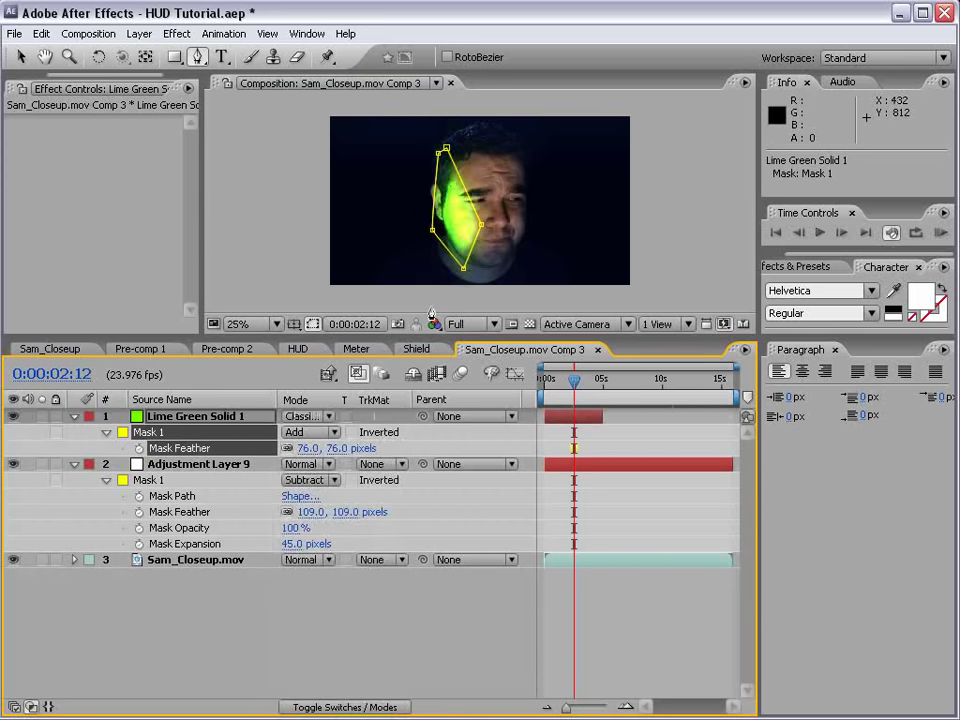
key(shift+equal)
key(shift+minus)
key(period)
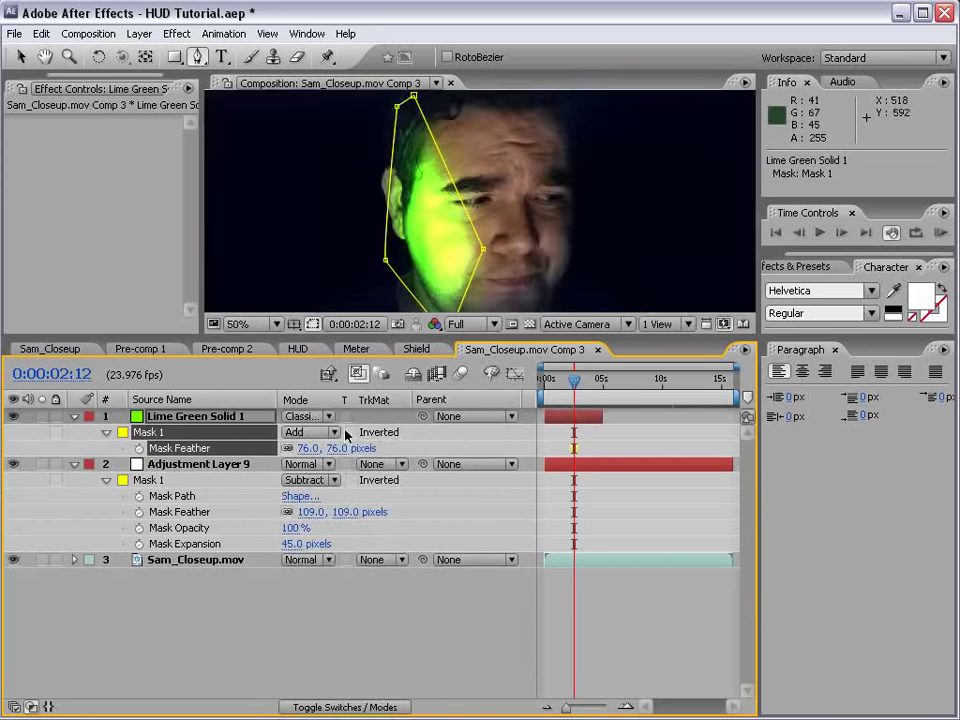
Set the lime-green solid's Opacity to 51% with a keyframe at 0:00:02:12, and keyframe it at 0% at 0:00:02:05.
key(t)
drag(296, 432, 257, 441)
key(v)
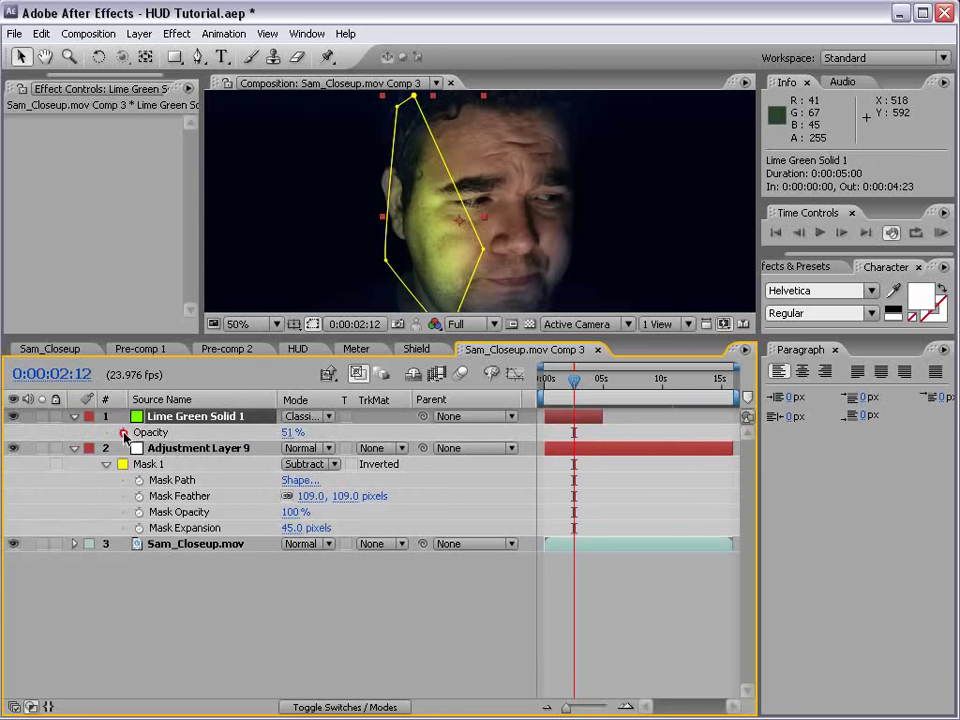
click(124, 433)
click(570, 380)
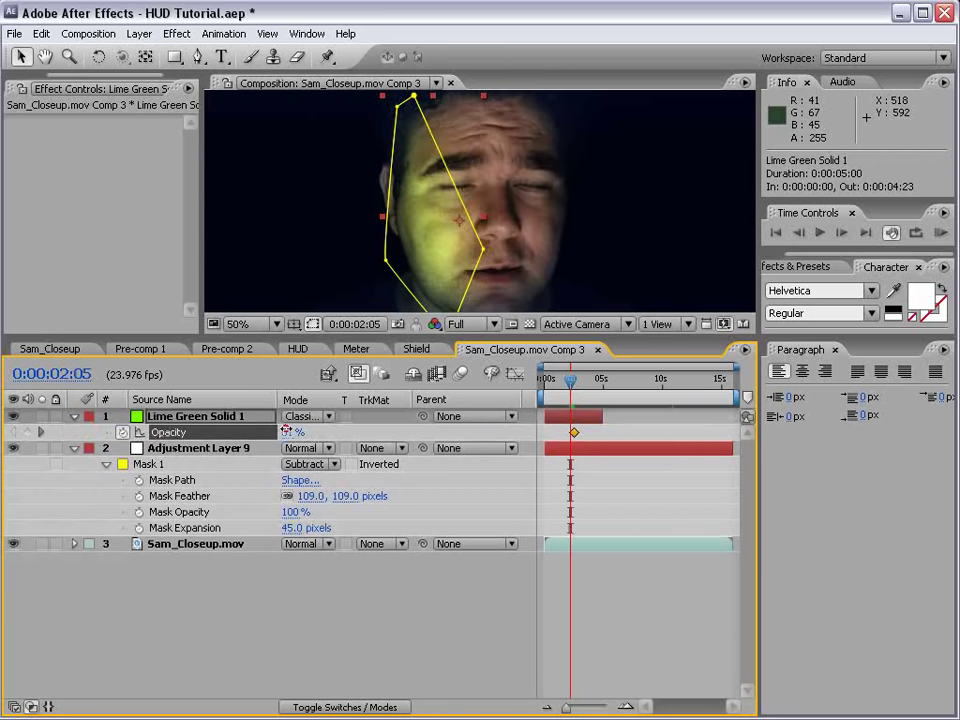
click(287, 432)
text(0)
key(Return)
Extend the lime-green solid's out point to 0:00:15:14 and move its 51% Opacity keyframe to 0:00:02:18.
drag(602, 416, 729, 416)
click(565, 388)
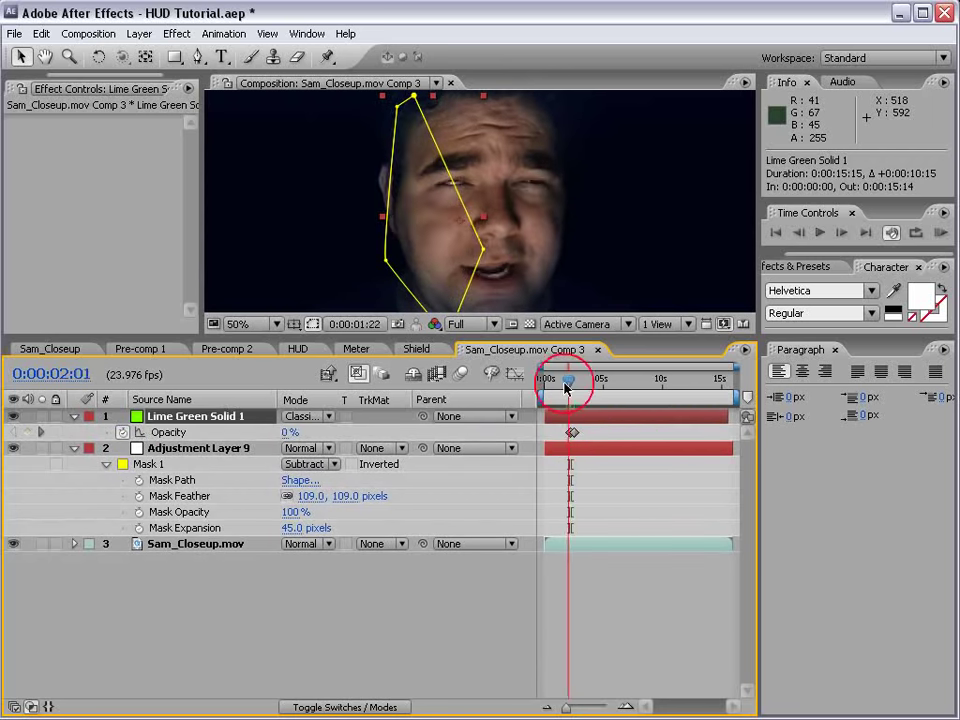
mouse_move(565, 388)
mouse_down()
mouse_move(579, 388)
mouse_move(571, 388)
mouse_up()
click(580, 437)
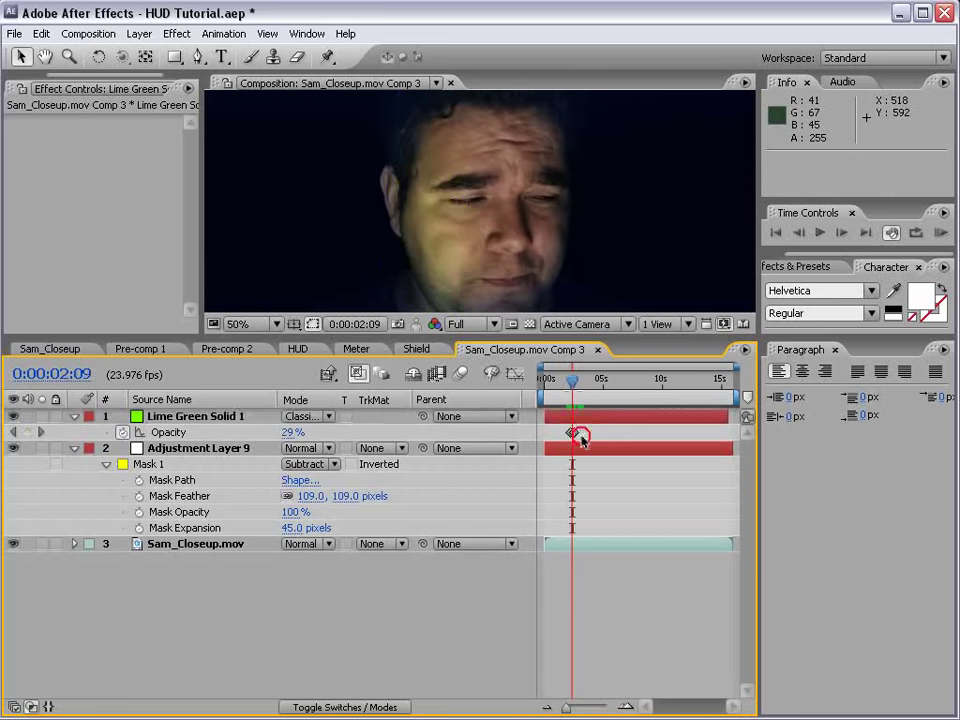
Return to the HUD composition and shift the green Shield's two Position keyframes about one second later.
click(304, 351)
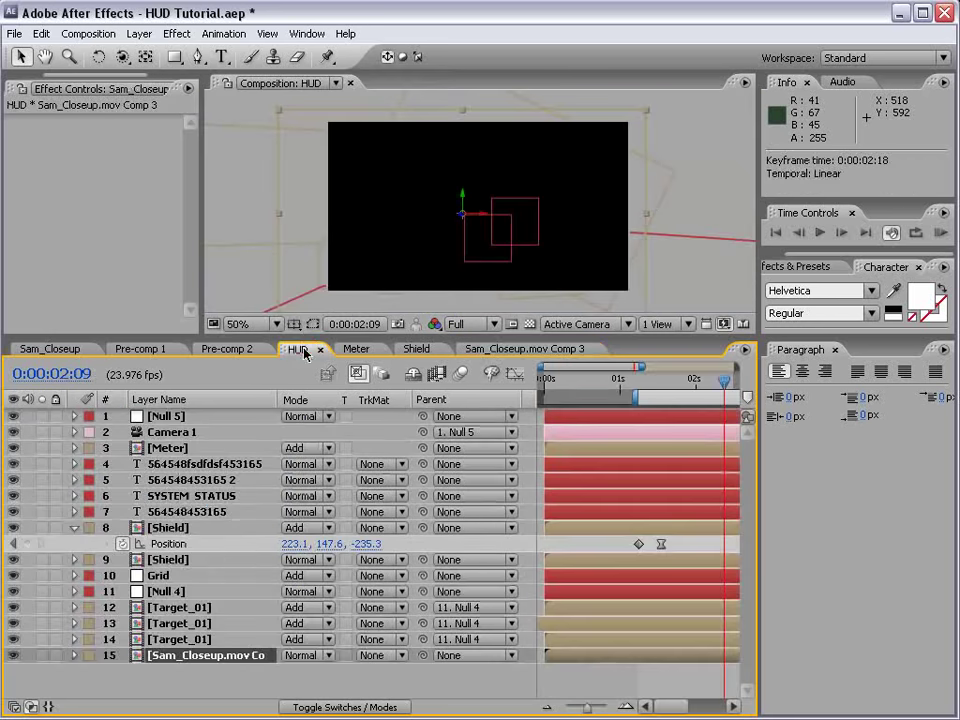
key(period)
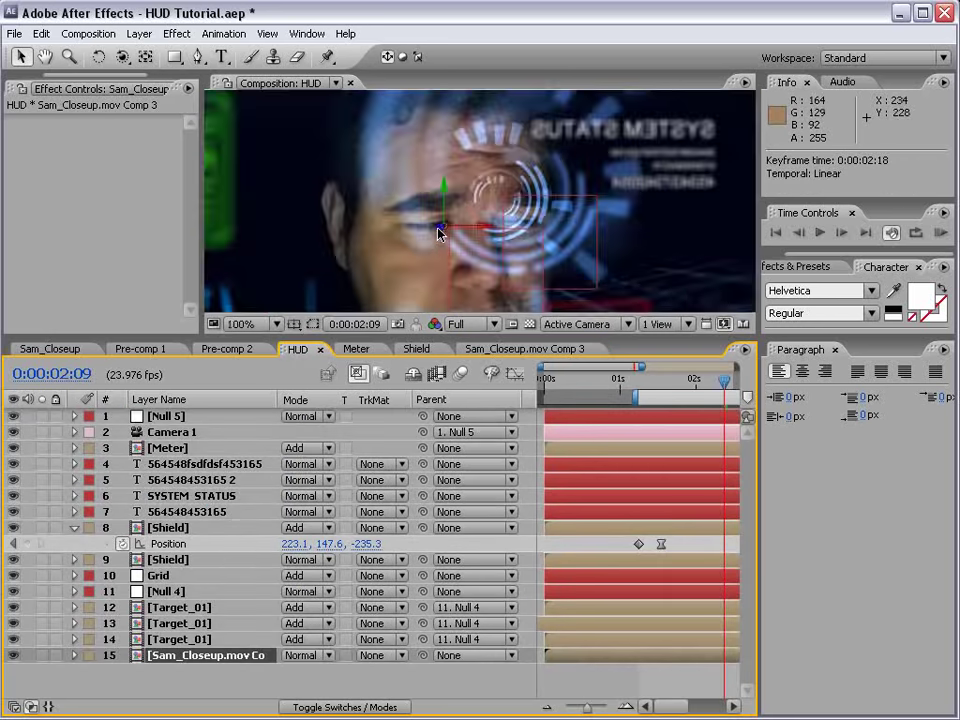
key(h)
drag(677, 484, 606, 484)
key(comma)
key(v)
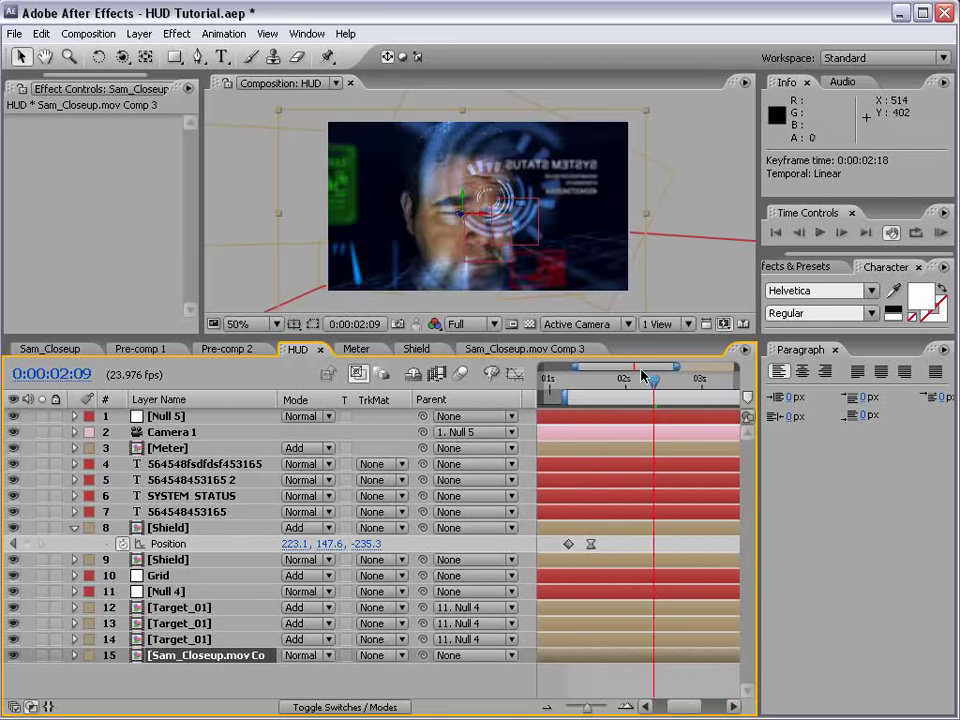
click(170, 527)
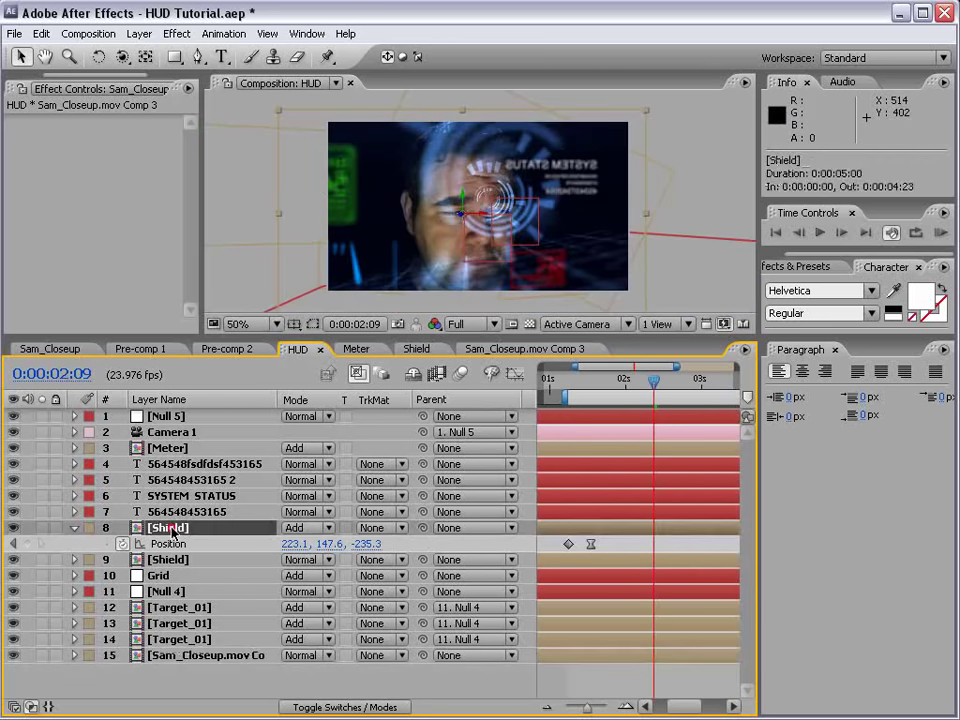
drag(549, 508, 669, 550)
Scrub the HUD composition to 0:00:03:07 and check the shield and face light in an enlarged view.
drag(655, 383, 724, 386)
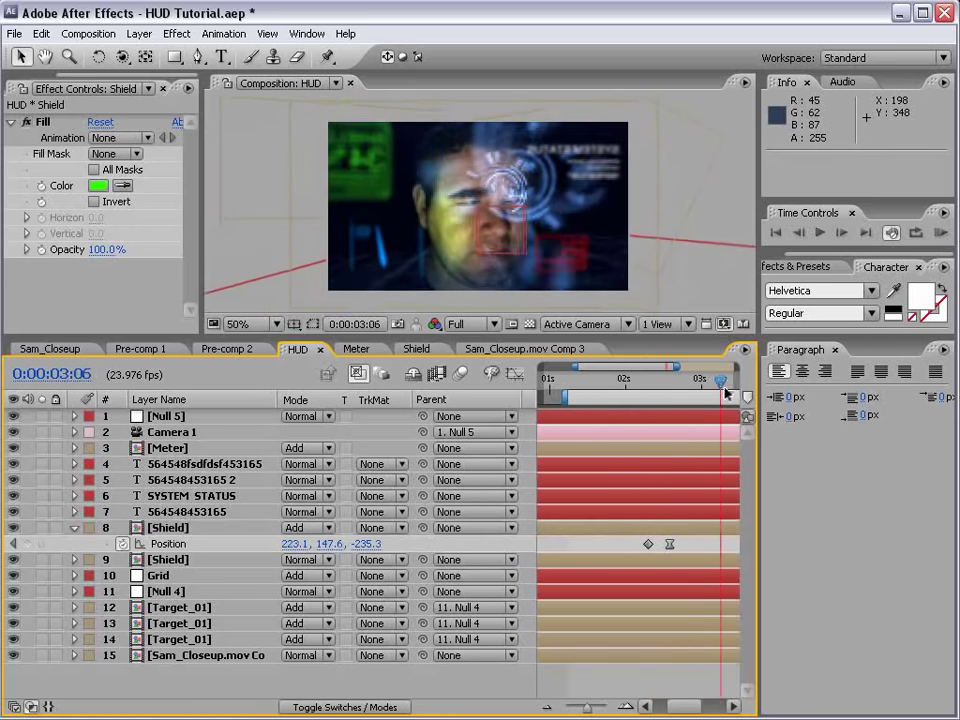
key(grave)
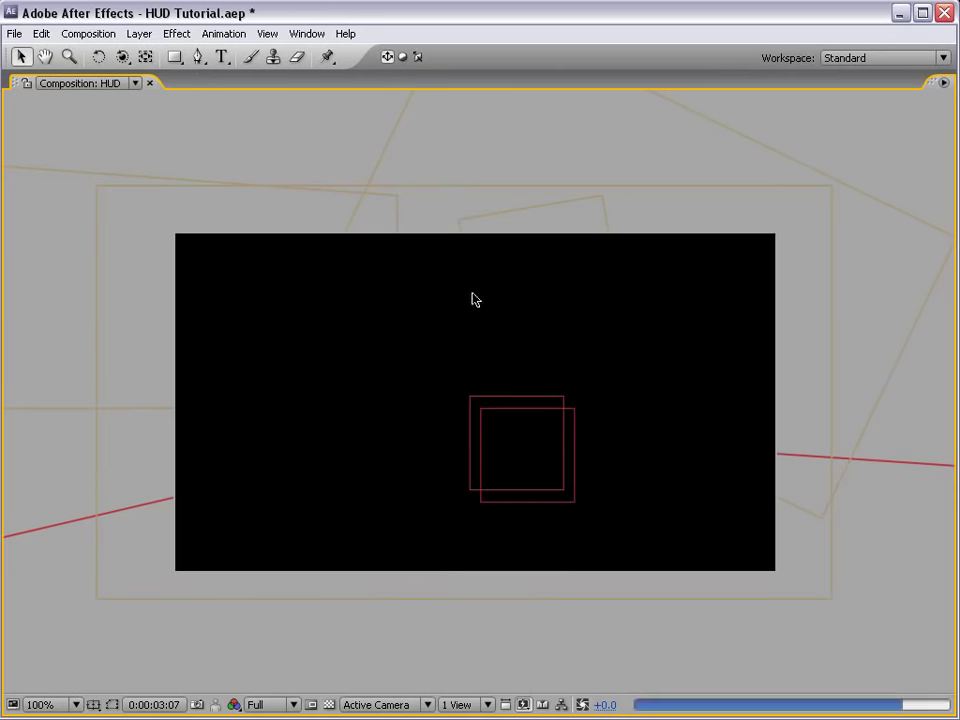
key(grave)
key(comma)
key(comma)
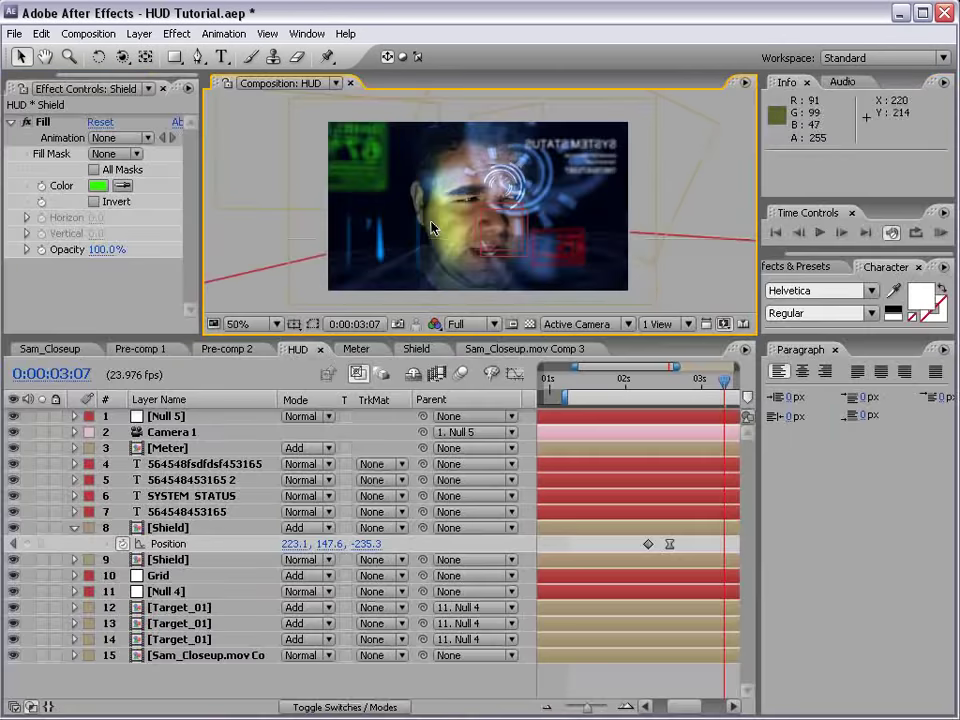
Solo the green Shield with the face footage layer, scrub to 0:00:03:05 to check the matching light, and save the project.
click(168, 528)
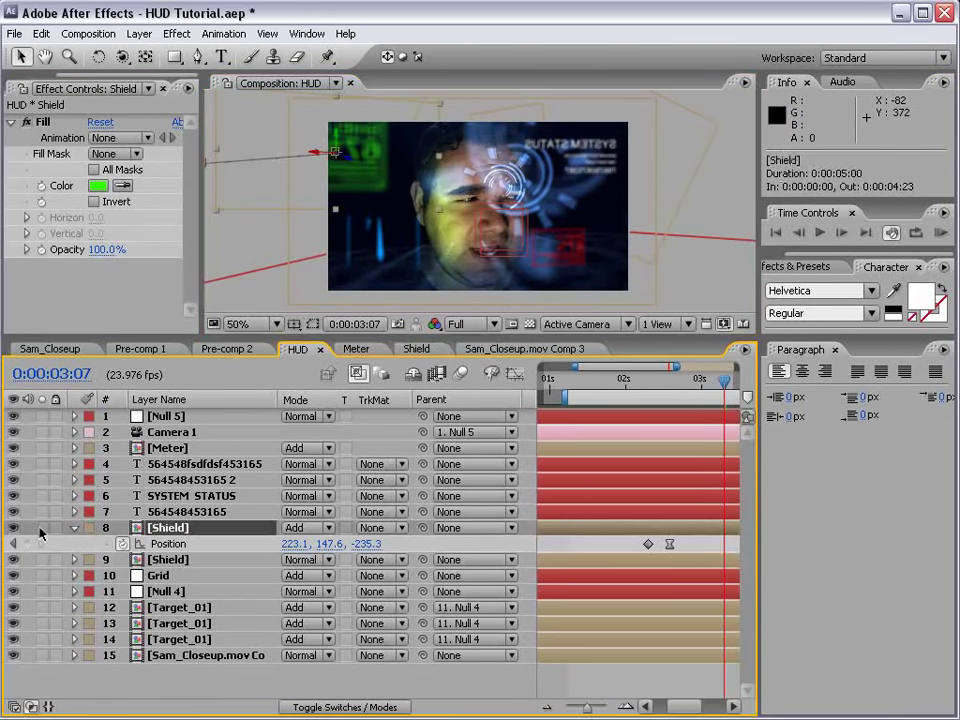
click(41, 528)
click(42, 656)
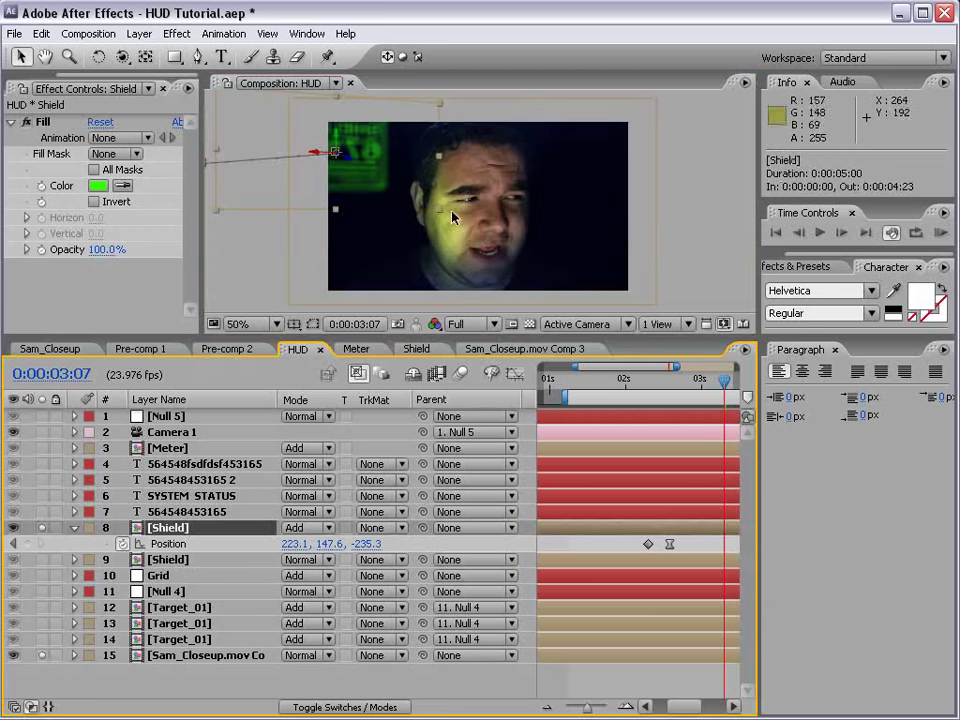
click(685, 386)
drag(685, 386, 718, 413)
key(minus)
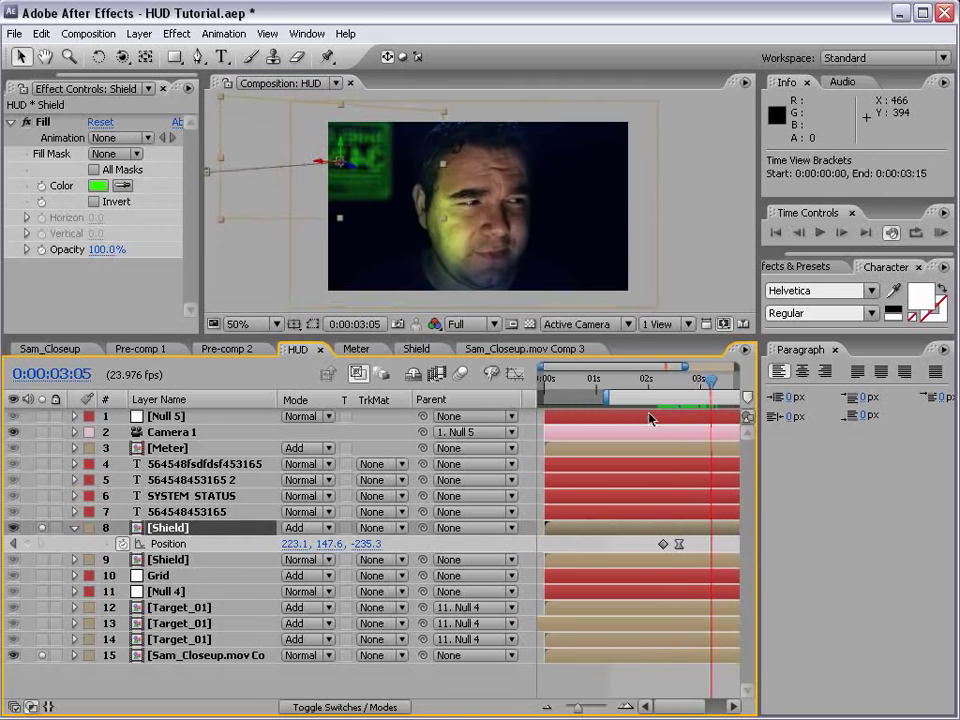
key(ctrl+s)
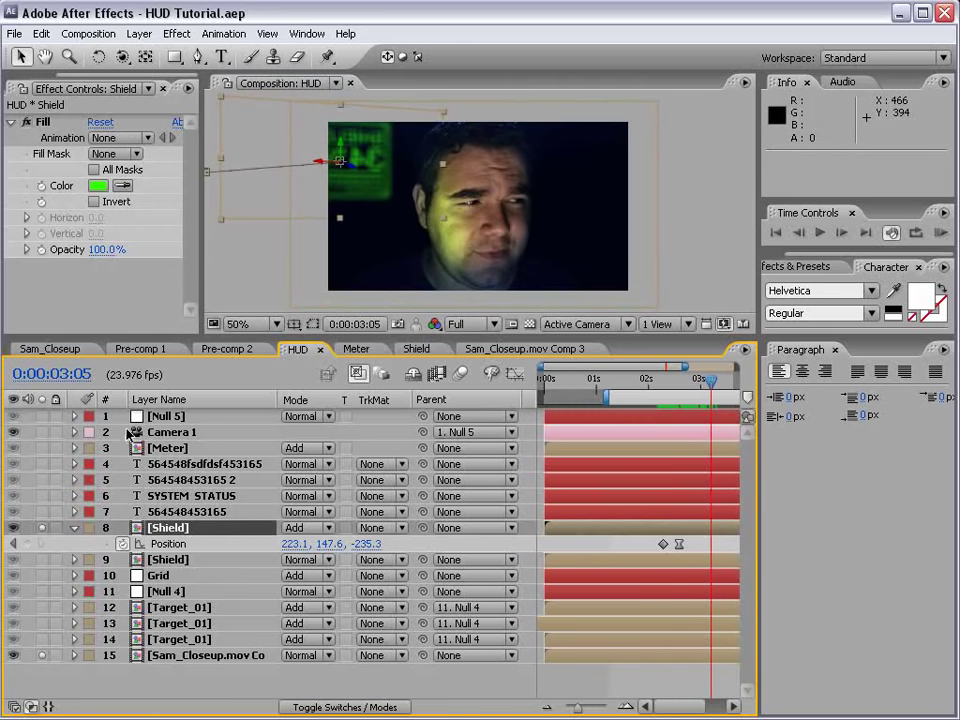
key(period)
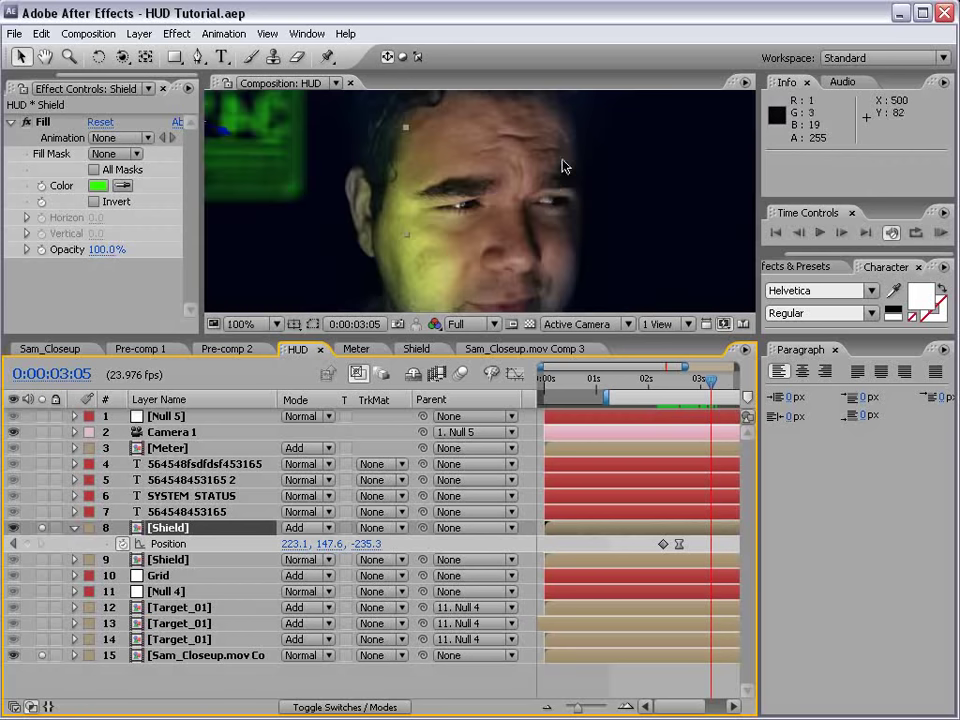
Collapse the green Shield's properties, display all layers again, and examine the full composite in an enlarged view.
click(73, 528)
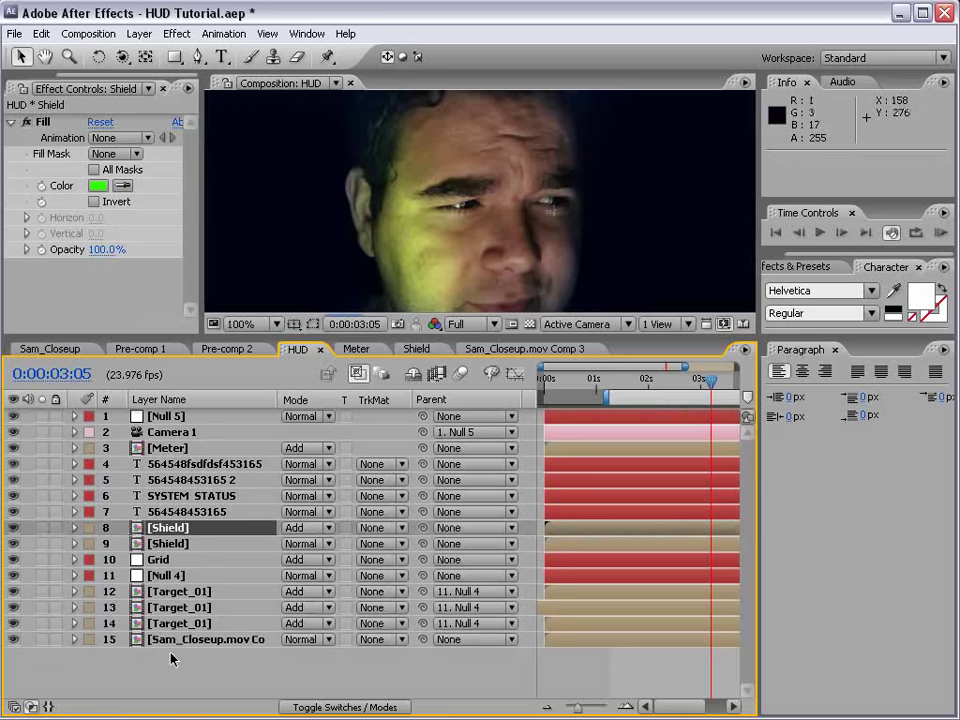
key(ctrl+z)
key(grave)
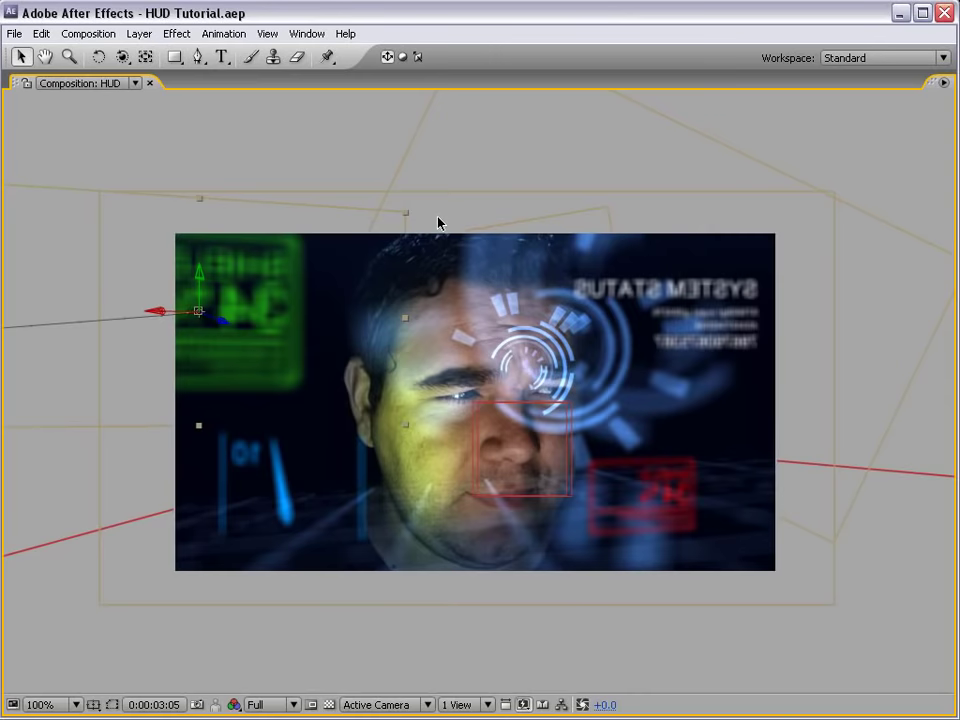
key(grave)
key(comma)
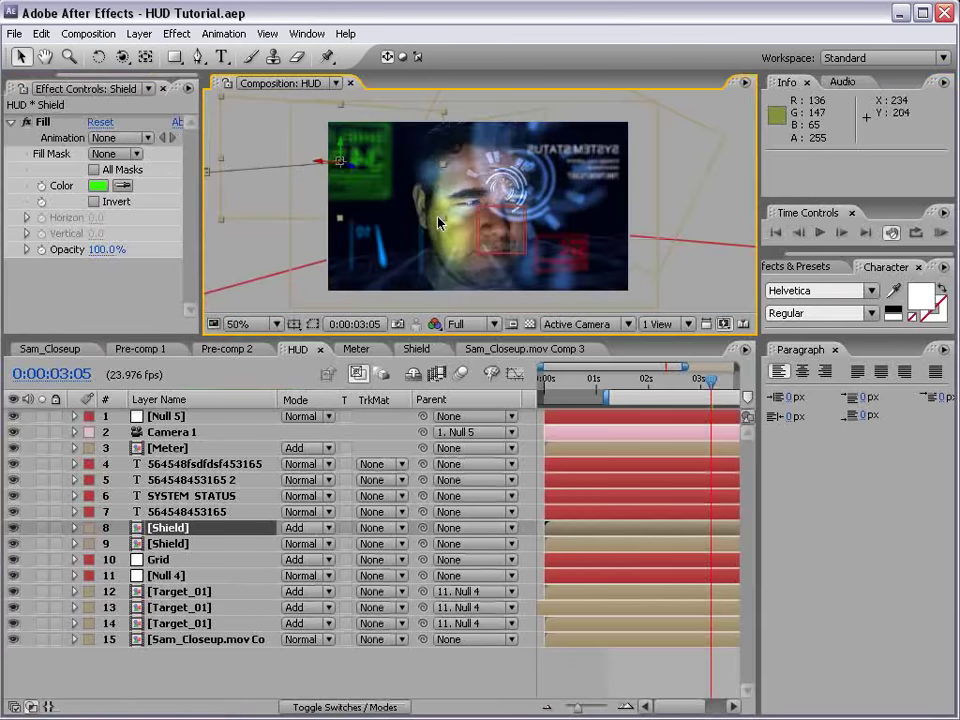
key(period)
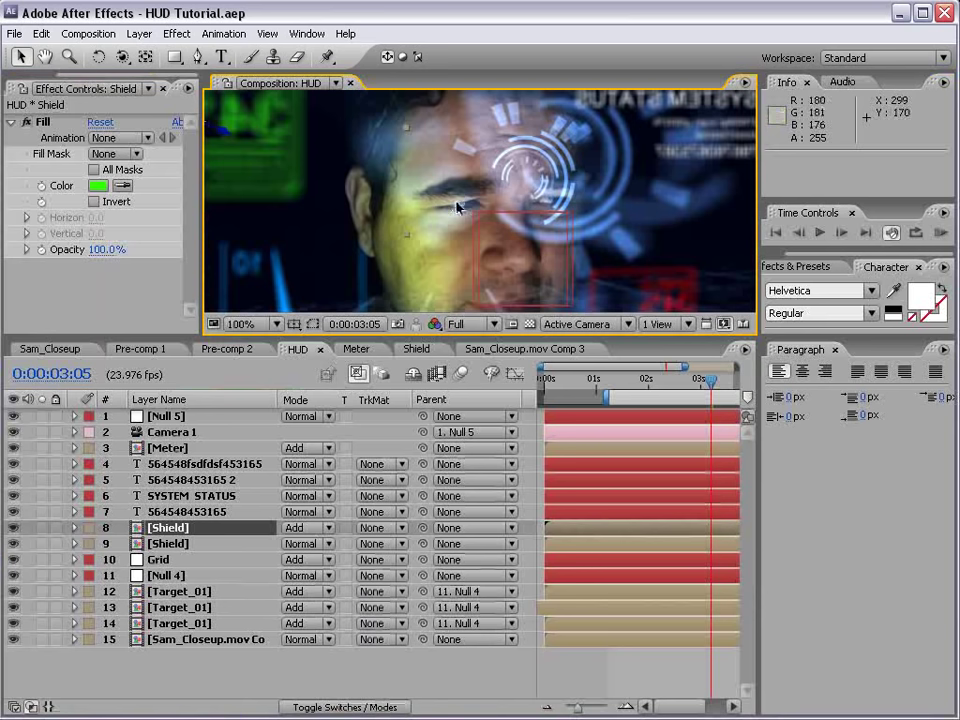
Hide the face footage to inspect the HUD elements alone, show it again, and open the Sam_Closeup composition.
click(13, 639)
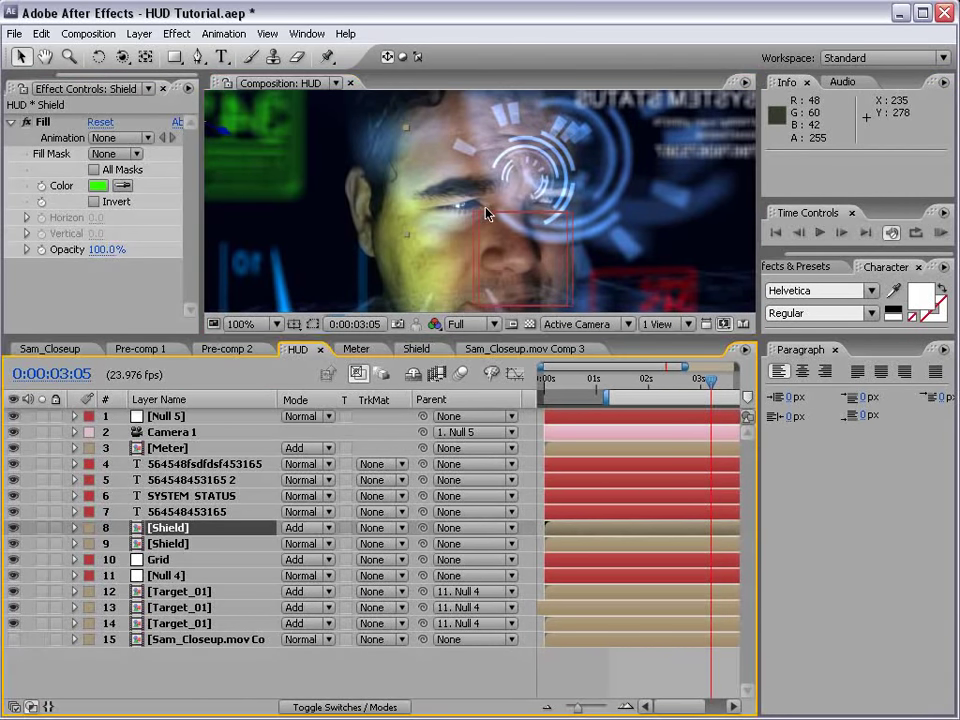
key(comma)
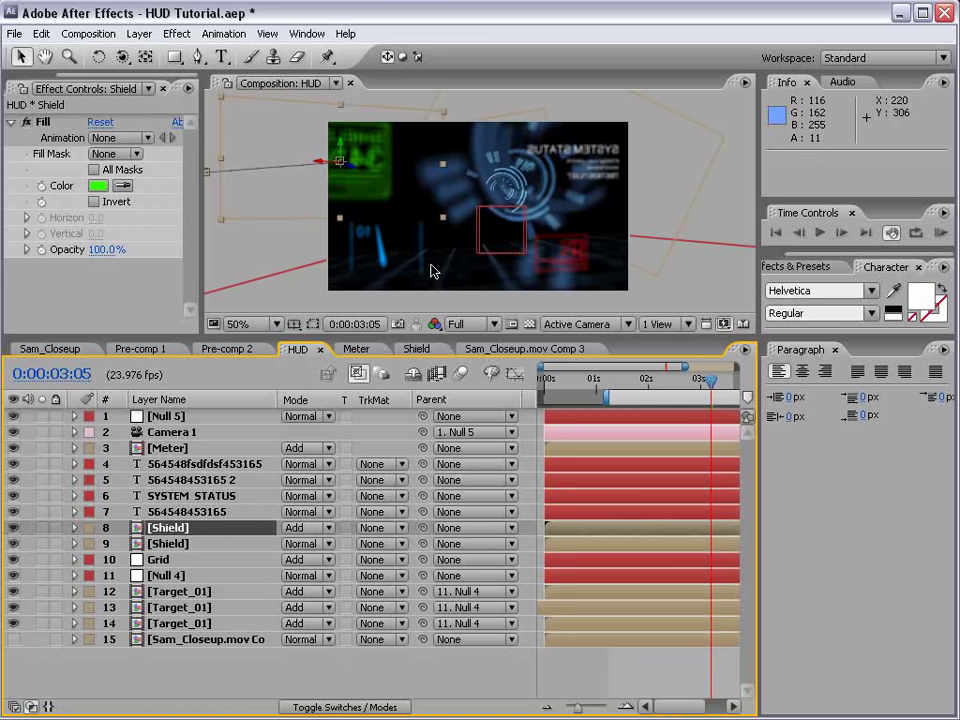
click(13, 640)
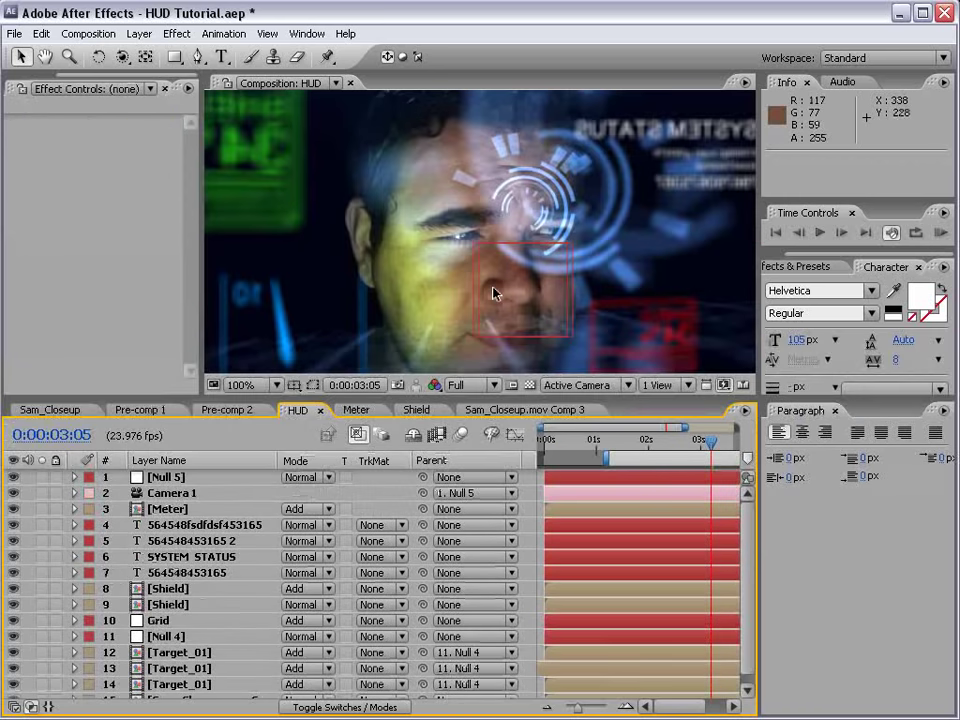
click(42, 409)
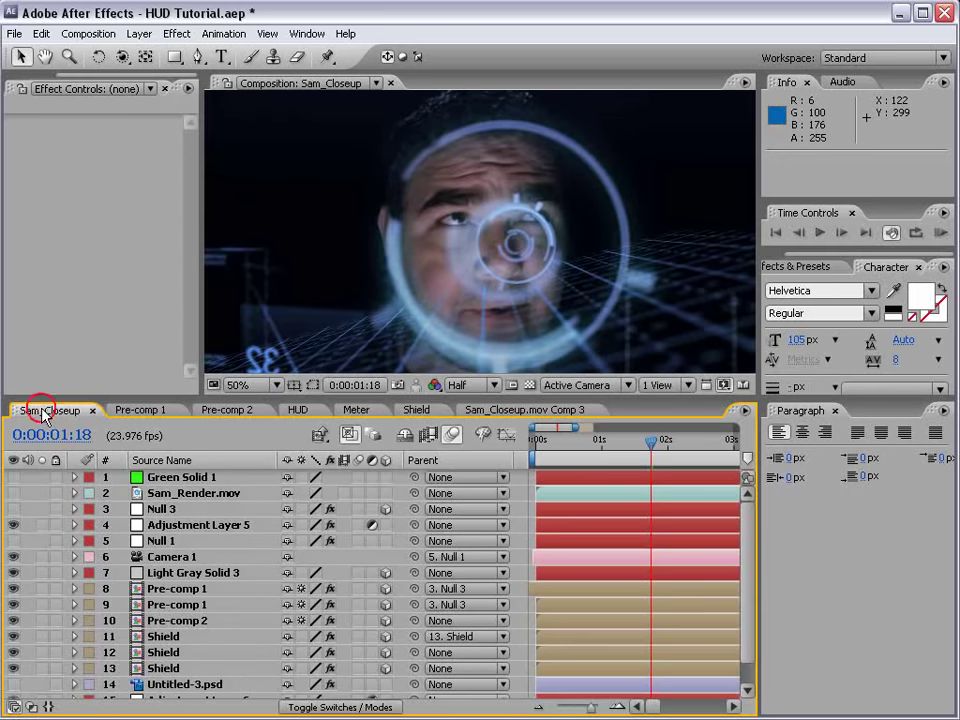
Solo the Untitled-3.psd and Sam_Closeup.mov Comp layers to inspect the lit face alone, and restore all layers.
scroll(196, 650, down, 2)
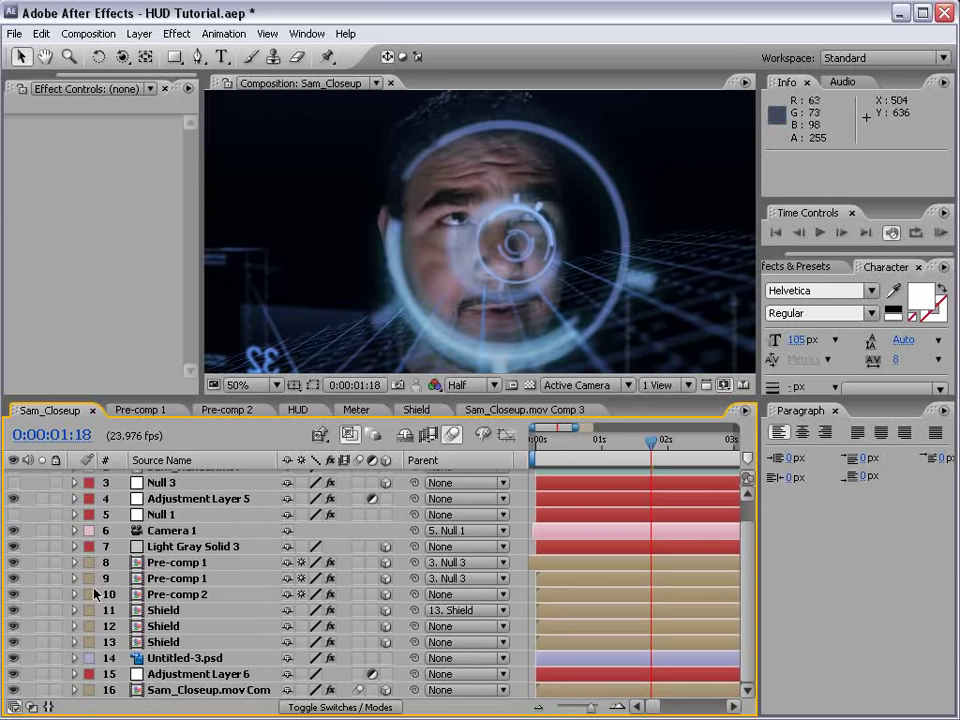
click(41, 658)
click(41, 690)
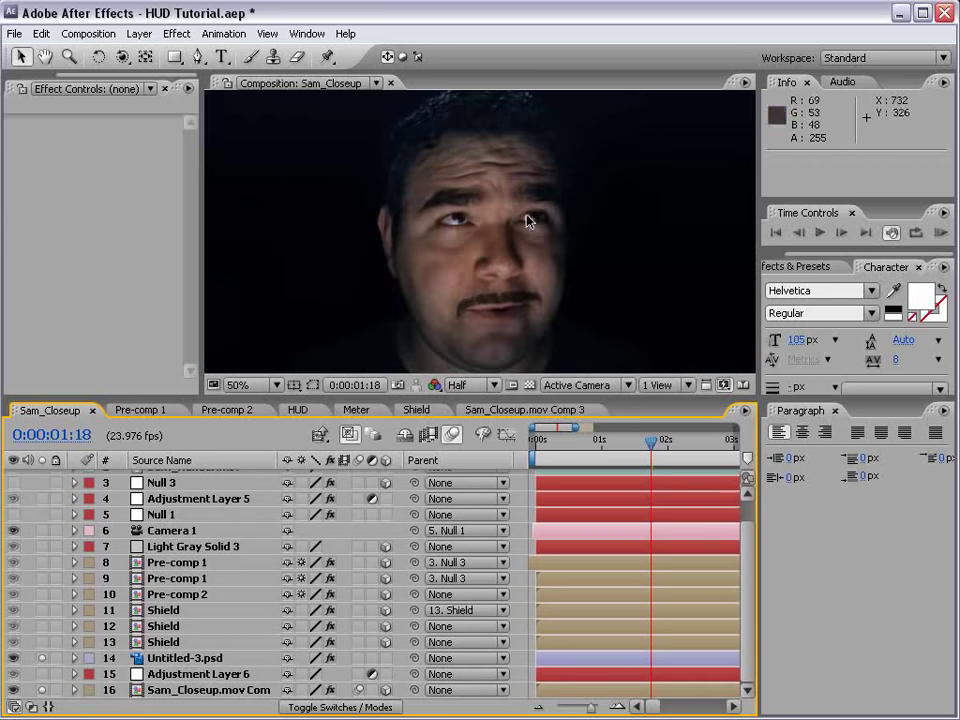
click(41, 658)
click(41, 690)
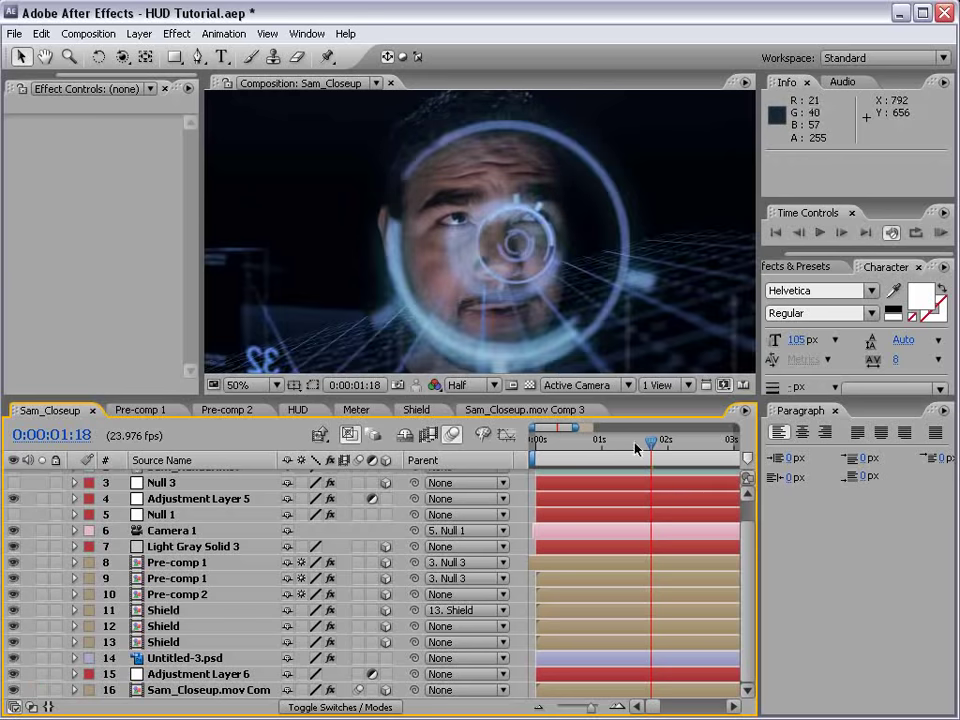
Examine the full Sam_Closeup composite in an enlarged view, and zoom out on the HUD composition.
key(grave)
key(grave)
key(grave)
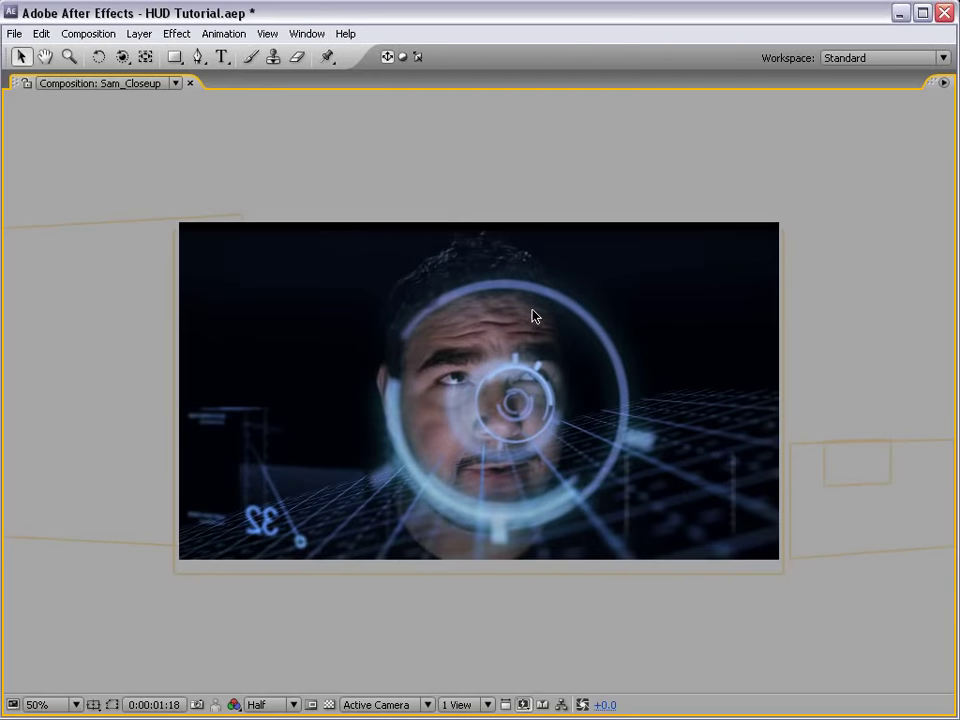
key(grave)
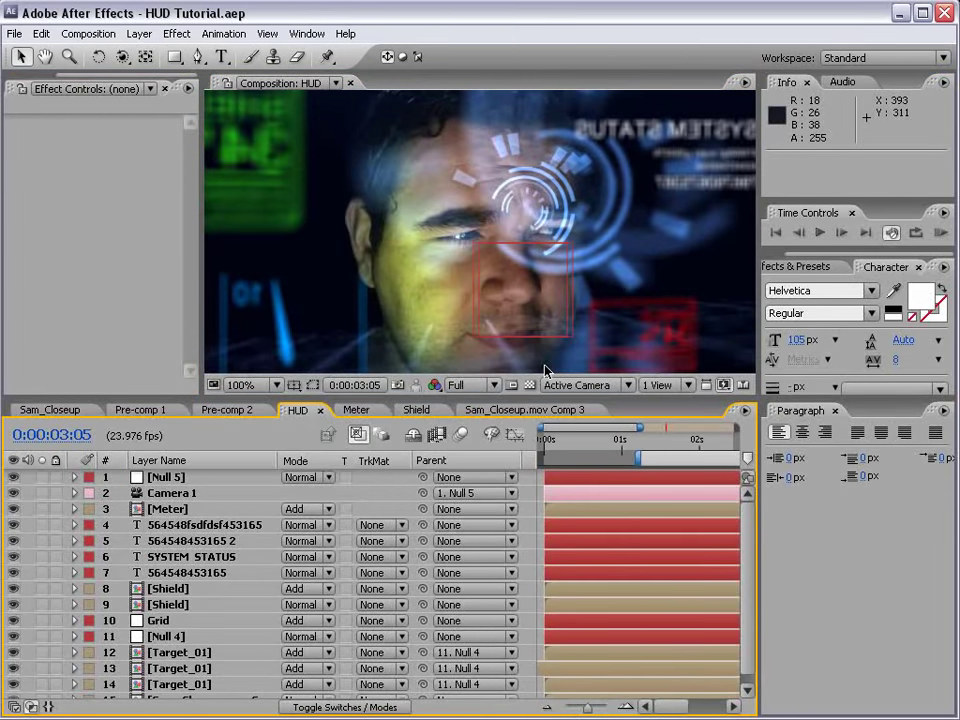
key(comma)
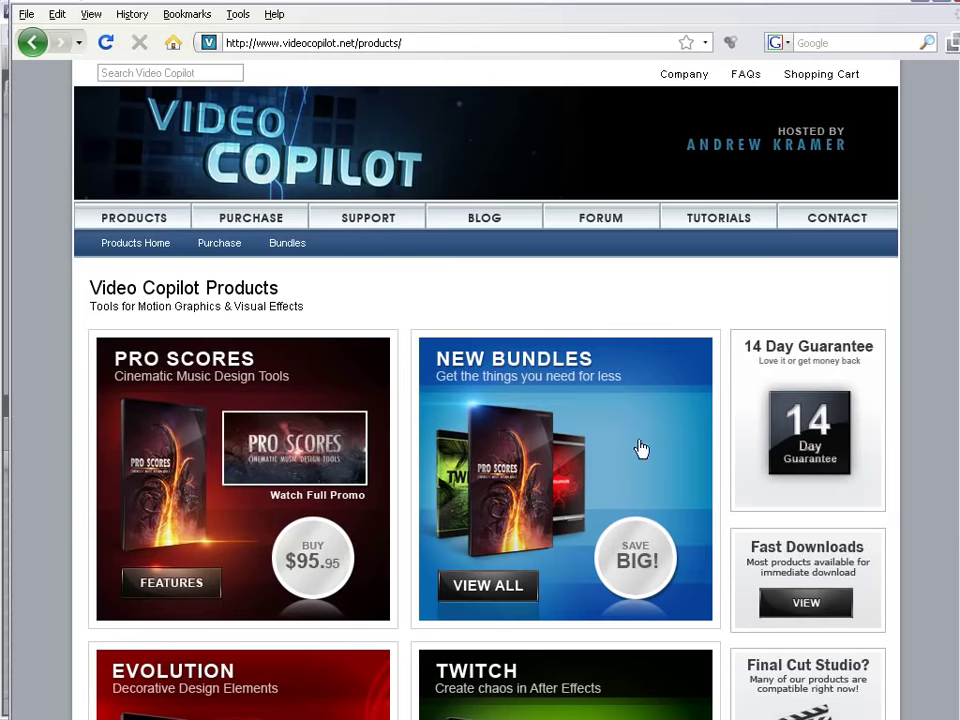
Look through the product listings on the Video Copilot products page, down to Action Movie Essentials and The Bullet.
scroll(690, 435, down, 2)
scroll(725, 422, down, 6)
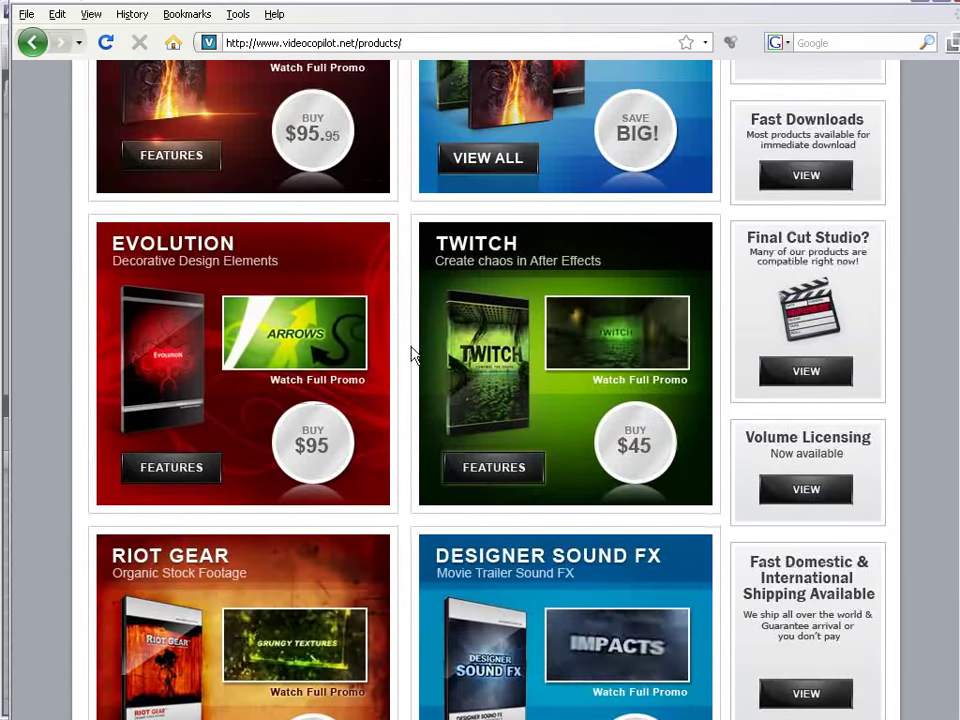
scroll(505, 400, down, 2)
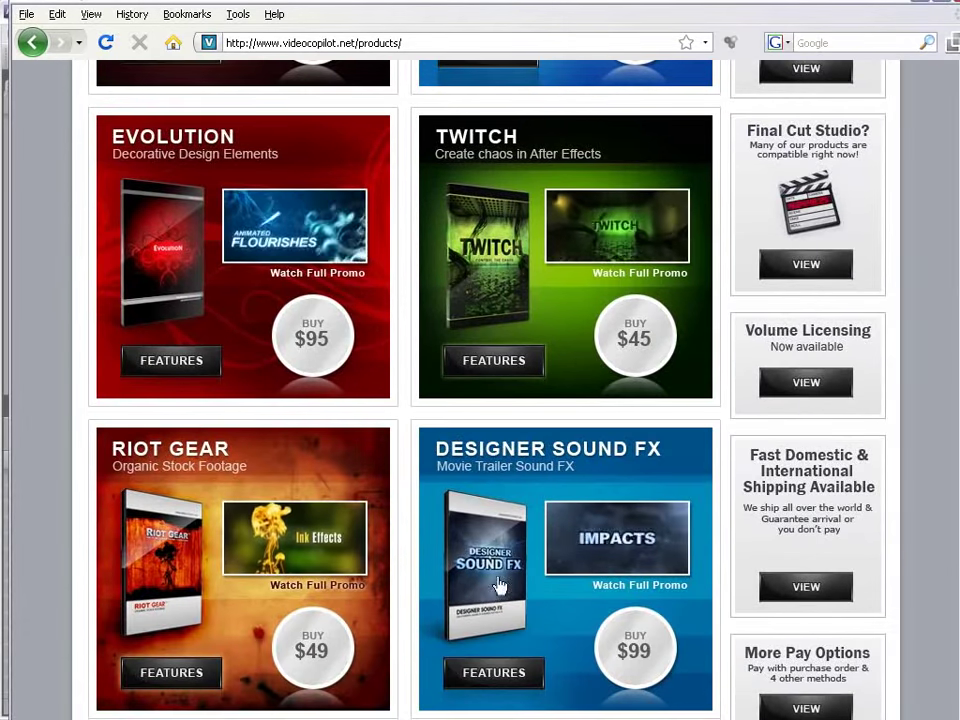
scroll(470, 563, down, 5)
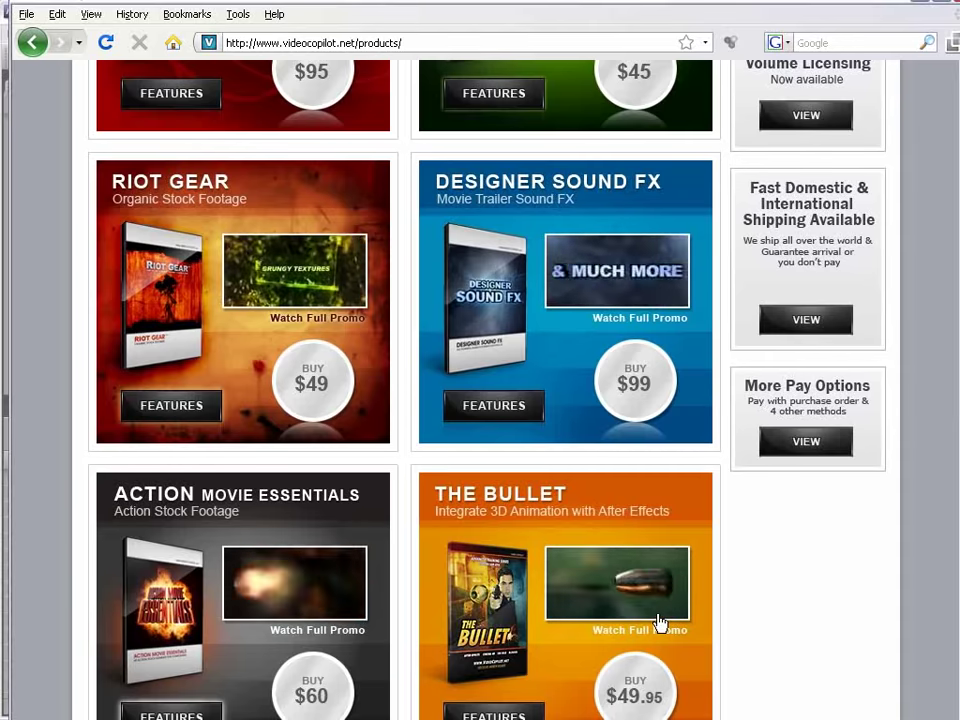
scroll(658, 618, up, 1)
scroll(654, 621, up, 3)
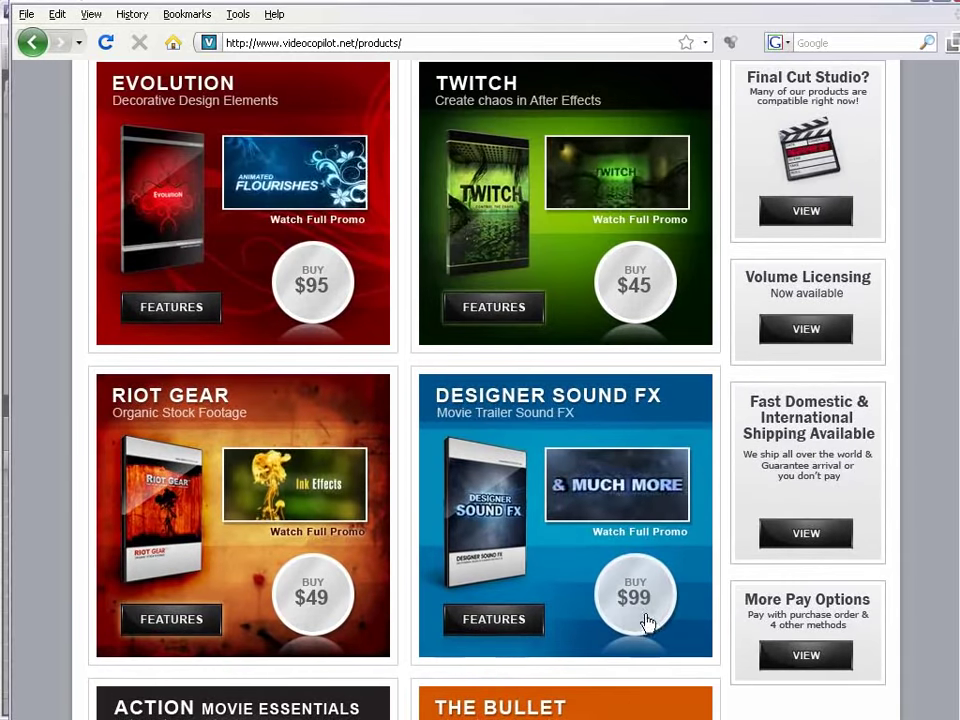